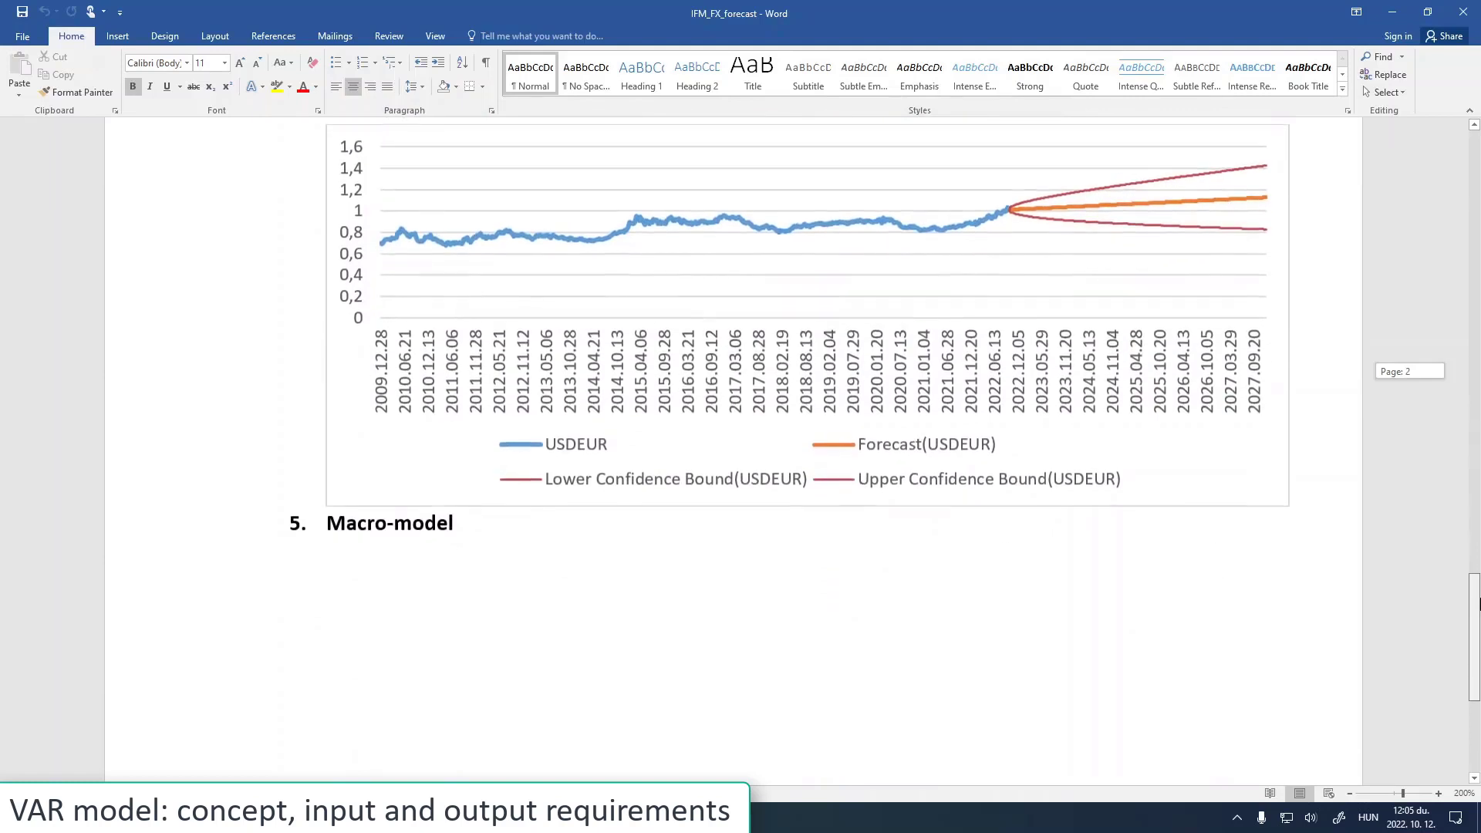
# Add the bullet "Vector Autoregression (VAR)" in non-bold text beneath the "Macro-model" heading
pyautogui.click(461, 524)
pyautogui.press('Return')
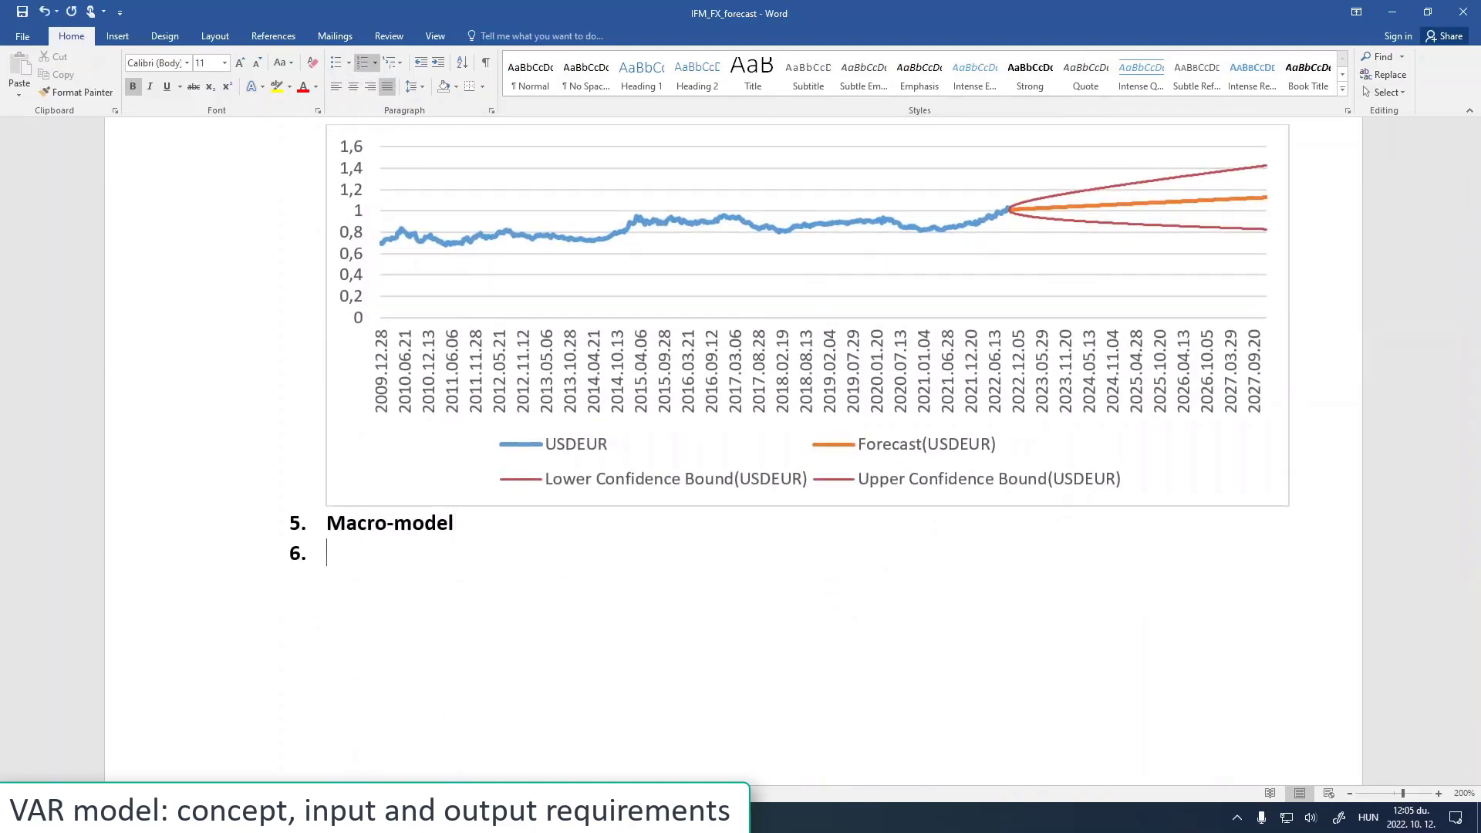
pyautogui.press('BackSpace')
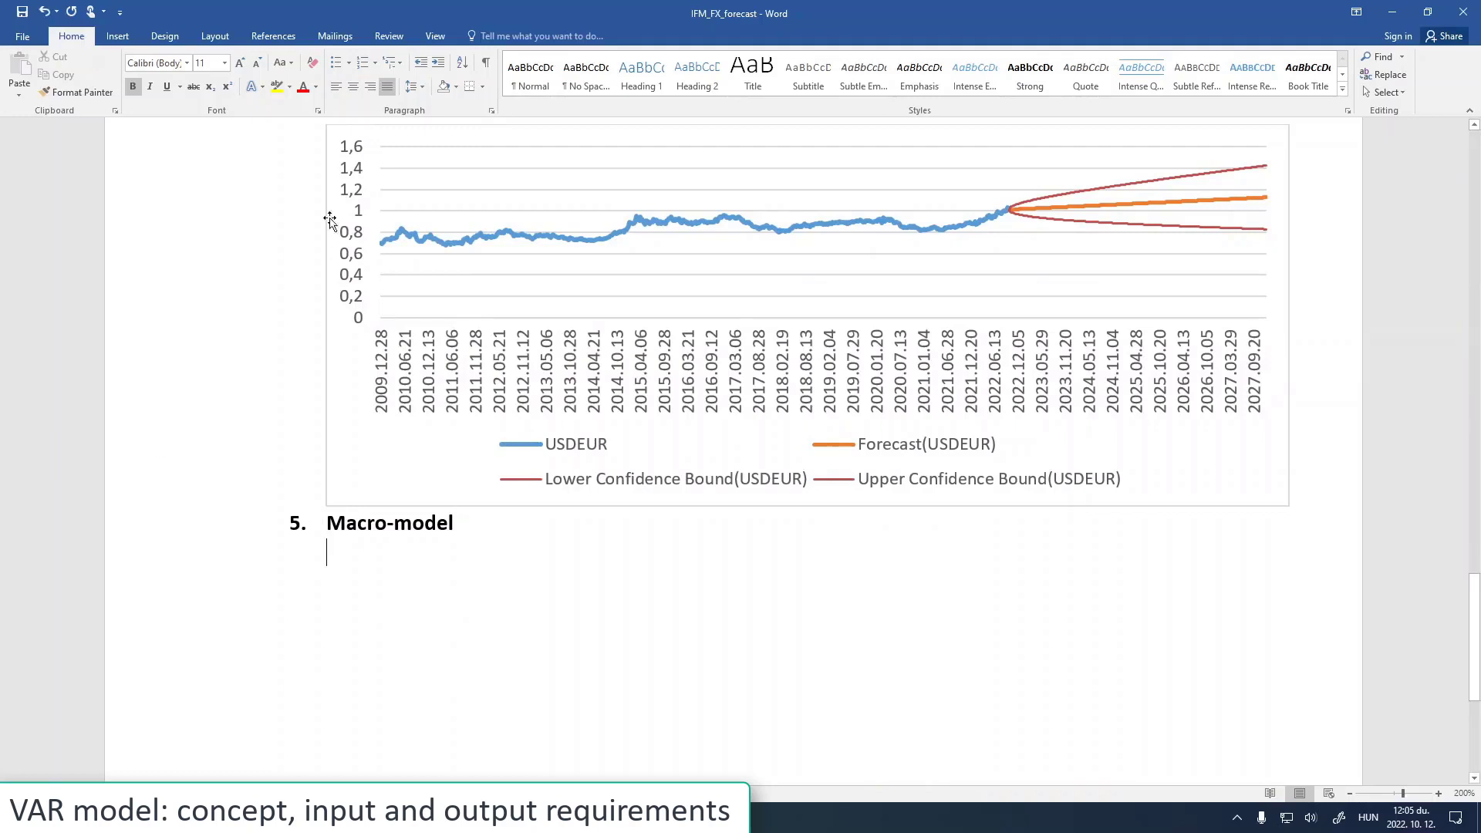
pyautogui.click(344, 69)
pyautogui.scroll(3, 132, 609)
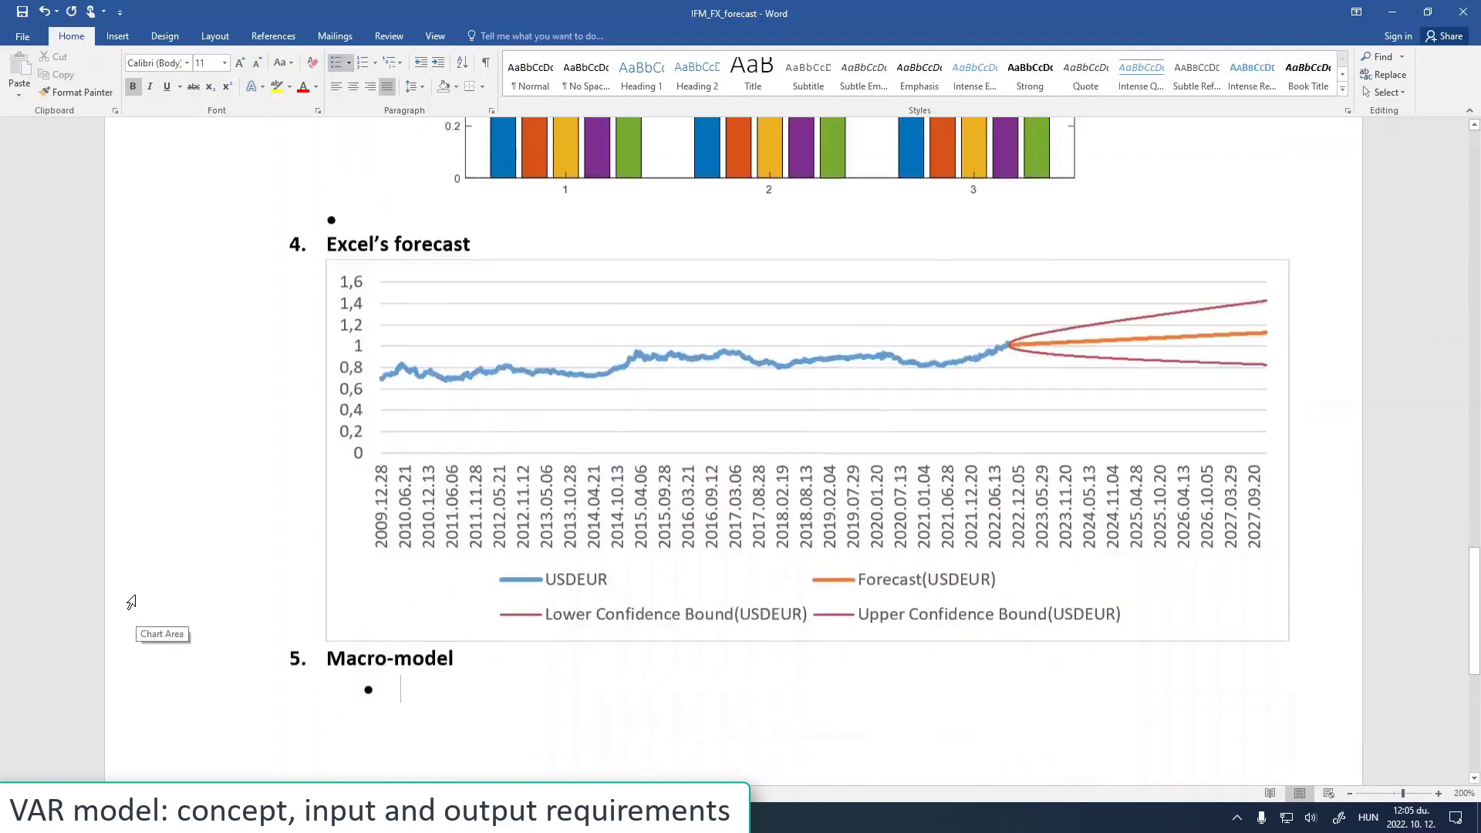
pyautogui.scroll(-1, 135, 599)
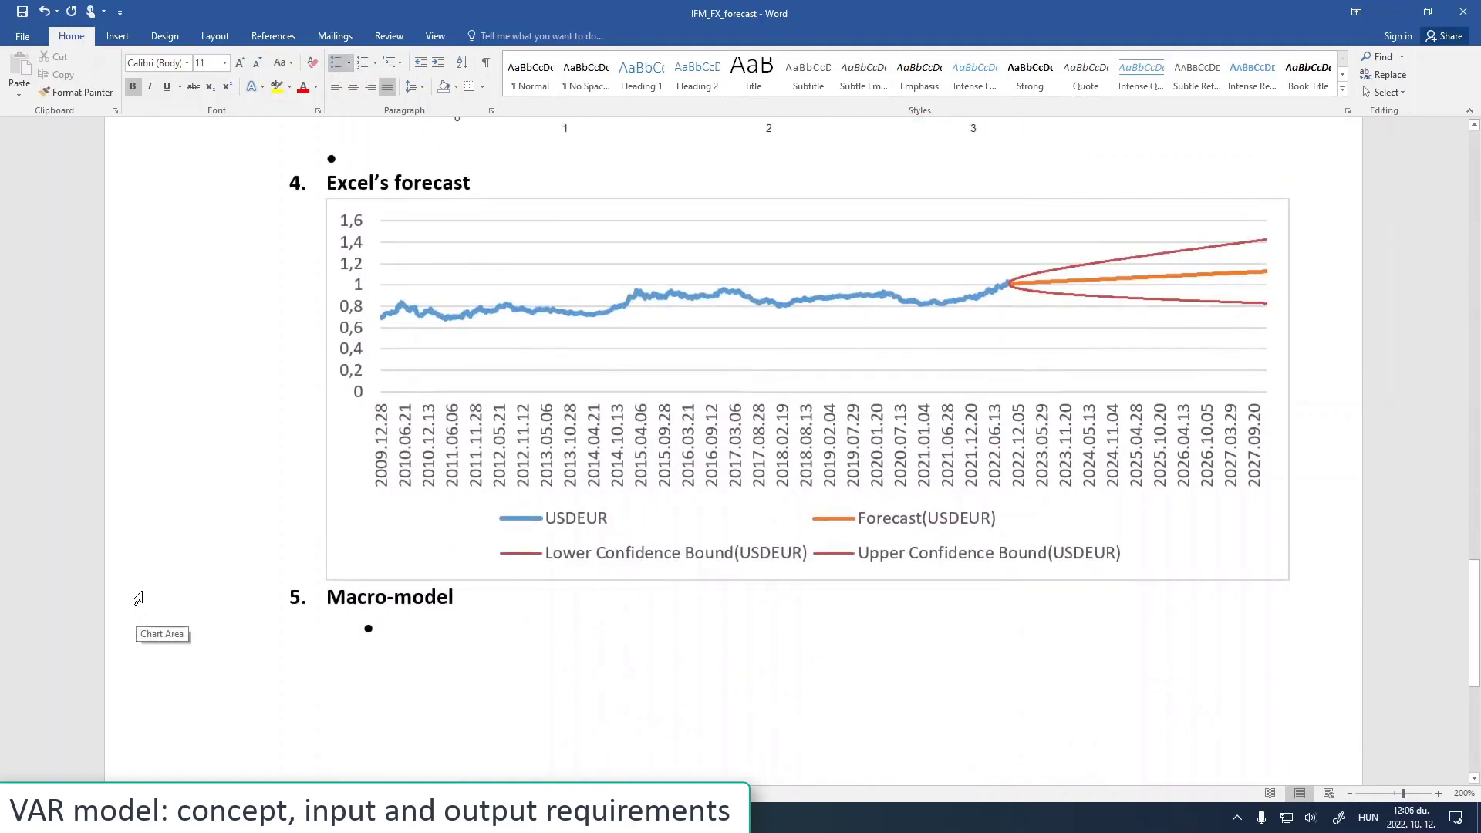
pyautogui.write('Vector Autoregression (VAR)')
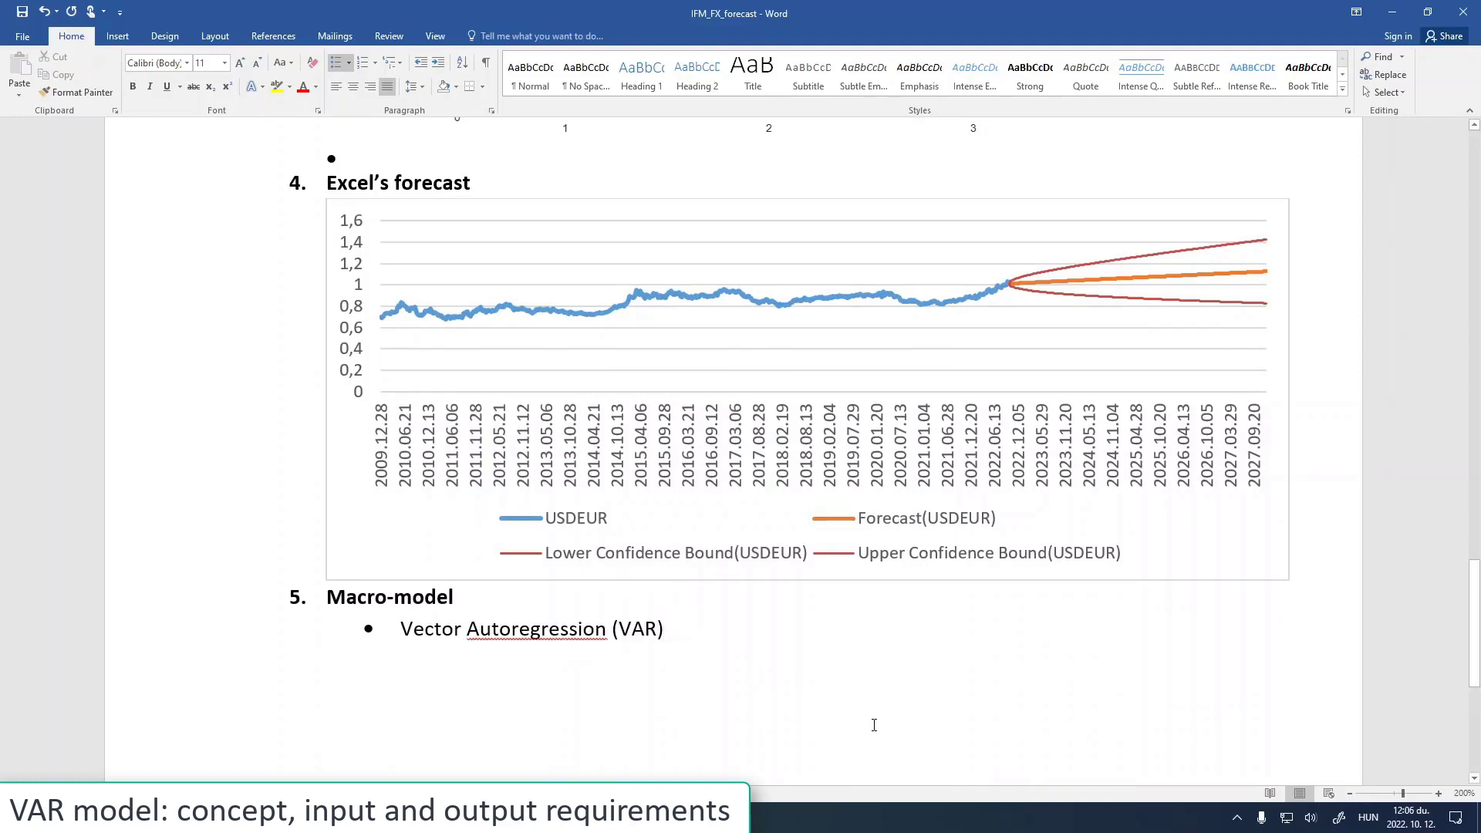
# Add a second-level bullet "Inputs:" beneath "Vector Autoregression (VAR)"
pyautogui.press('Return')
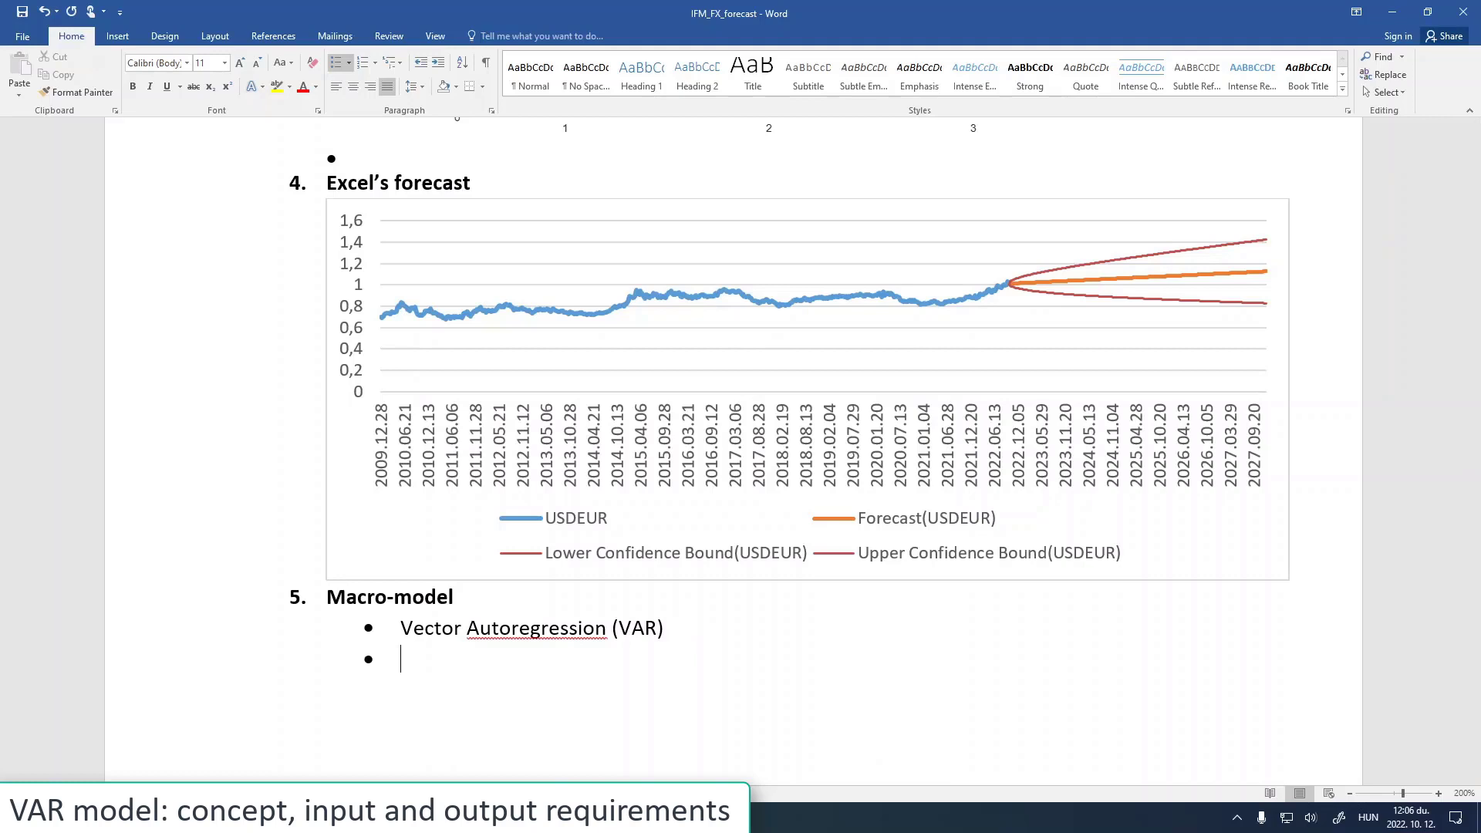
pyautogui.press('Tab')
pyautogui.write('inputs:')
# Add a third-level bullet "Differentiated data: t – t-1" beneath "Inputs:", followed by an empty bullet at the same level
pyautogui.press('Return')
pyautogui.press('Tab')
pyautogui.write('differ')
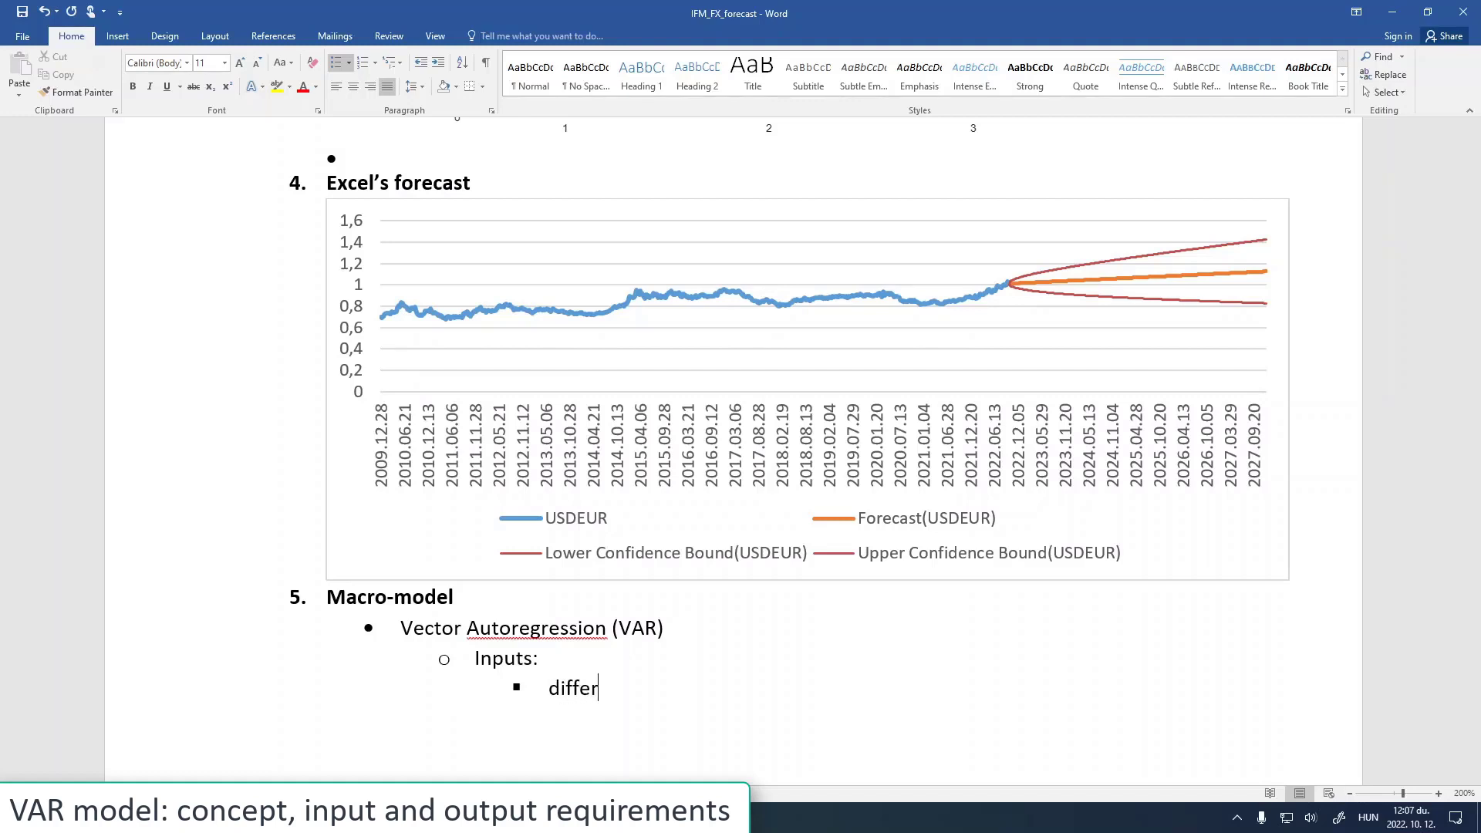
pyautogui.write('entiated data')
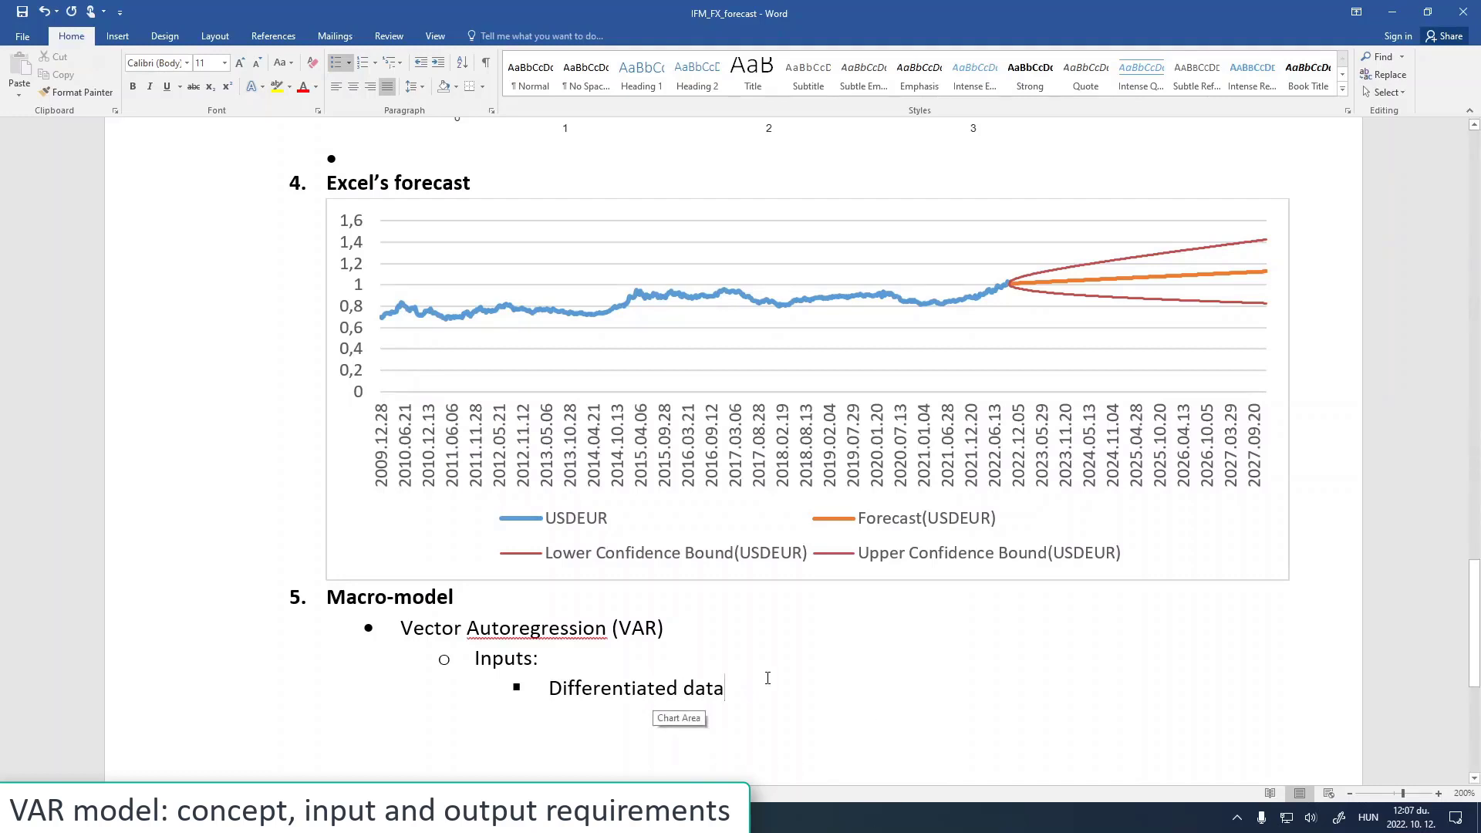
pyautogui.write(': t')
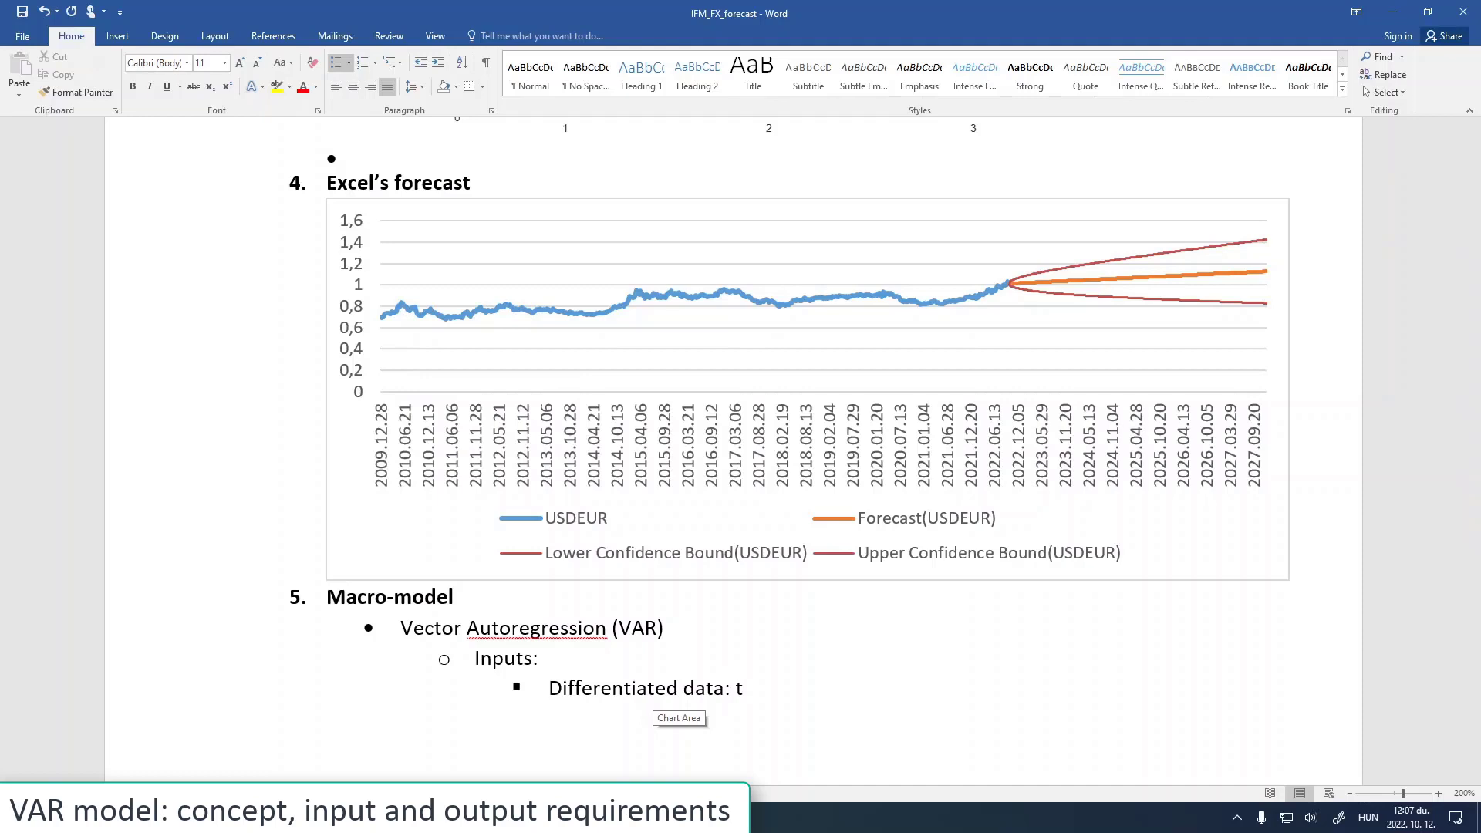
pyautogui.write('-1 -')
pyautogui.press('BackSpace')
pyautogui.press('BackSpace')
pyautogui.press('BackSpace')
pyautogui.press('BackSpace')
pyautogui.write('- t-')
pyautogui.write('1')
pyautogui.press('Return')
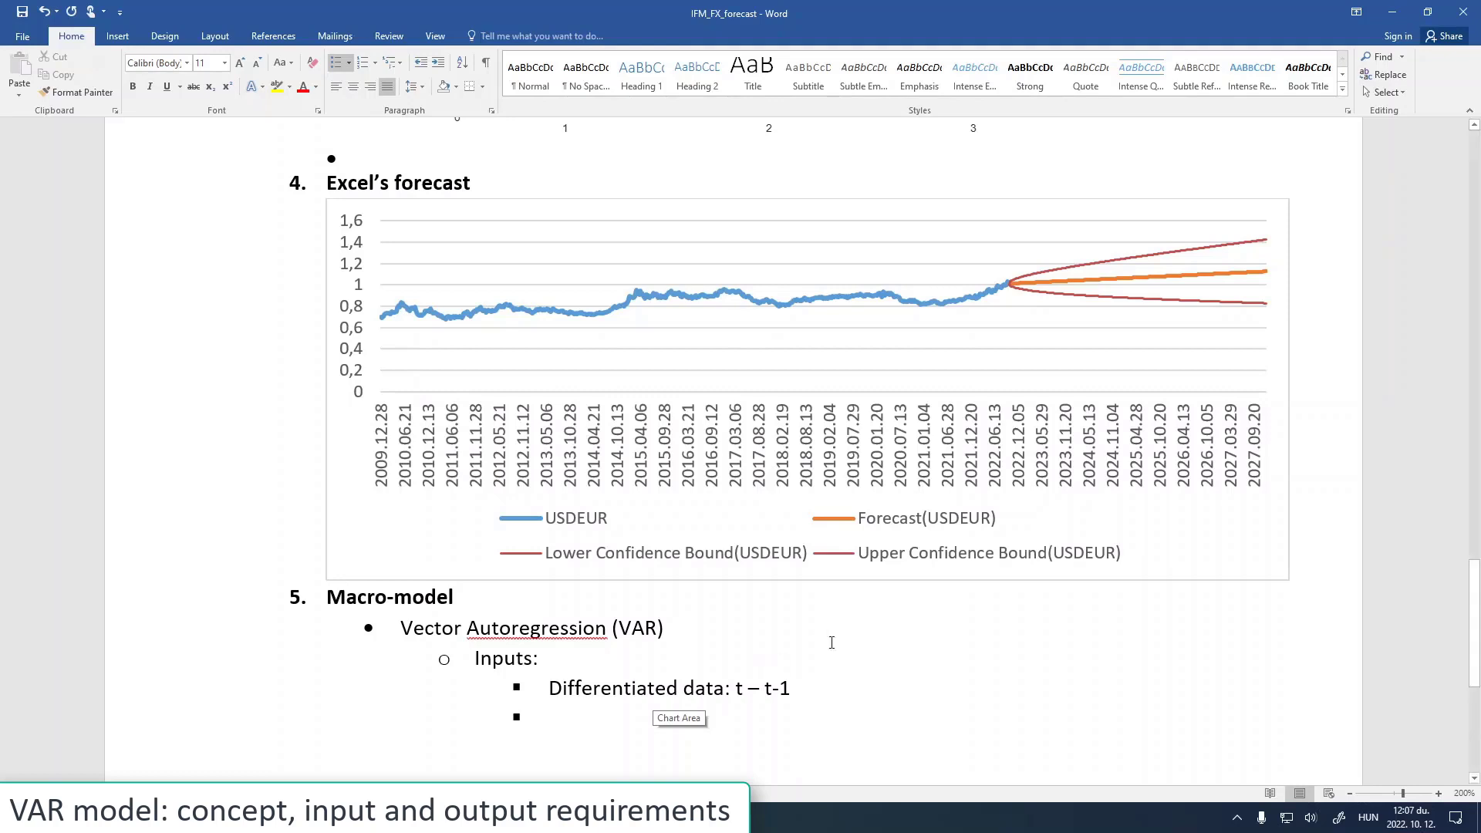
# Extend the "Differentiated data" bullet with a right arrow and "unbiased regression results due to stationarity"
pyautogui.click(826, 687)
pyautogui.write('→')
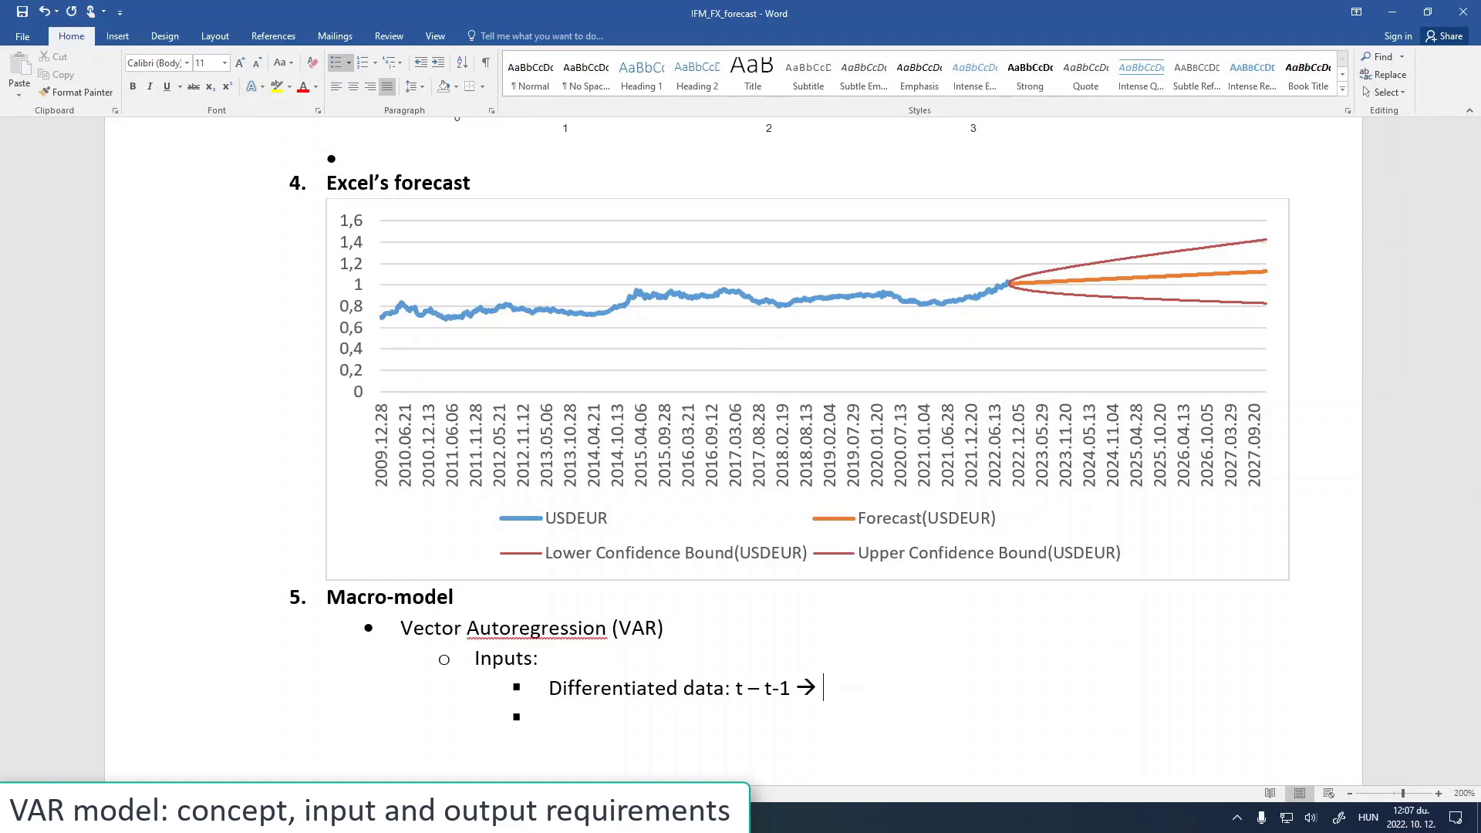
pyautogui.write('unbiased regression re')
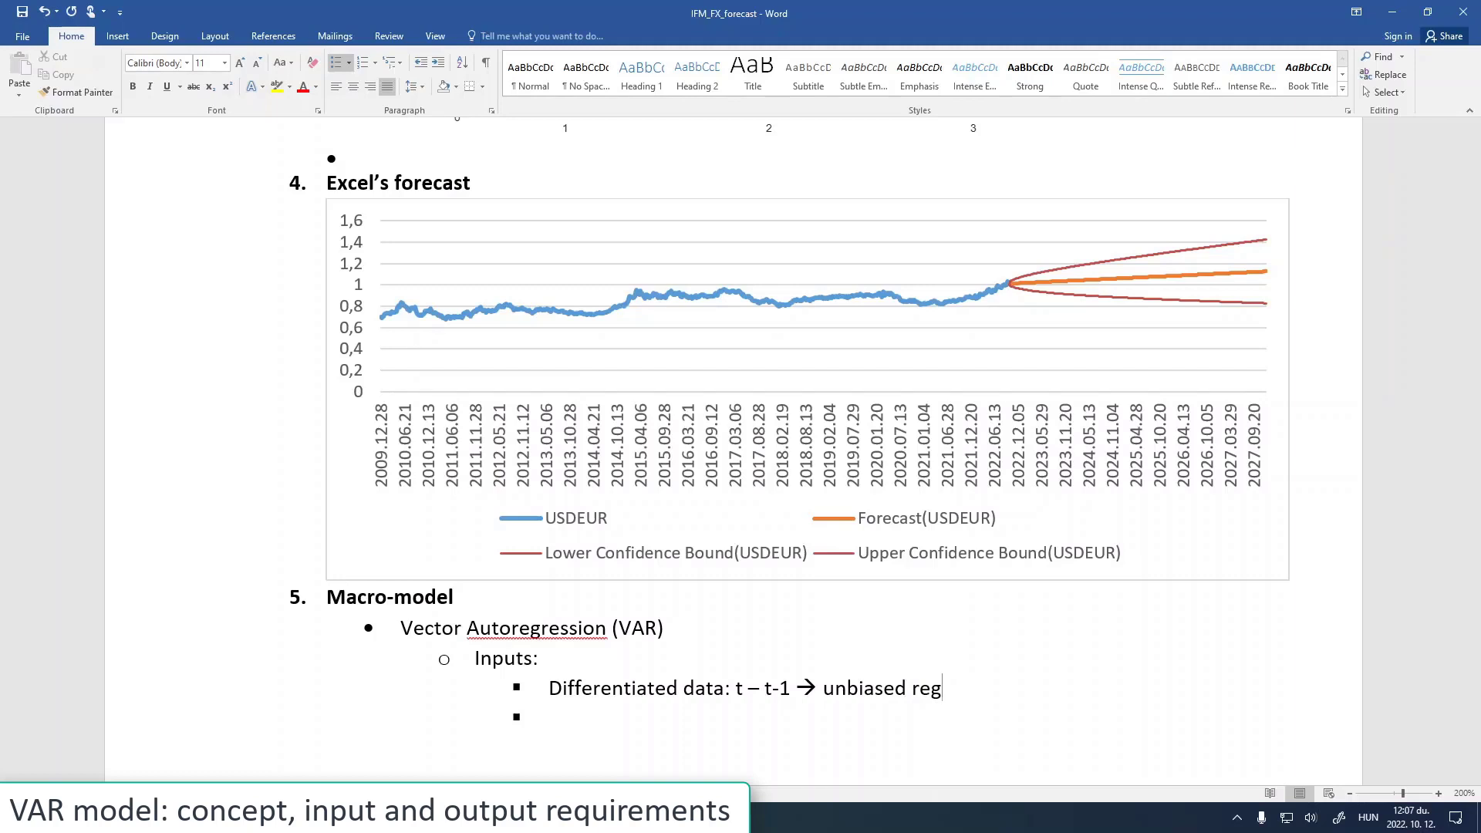
pyautogui.write('sults ')
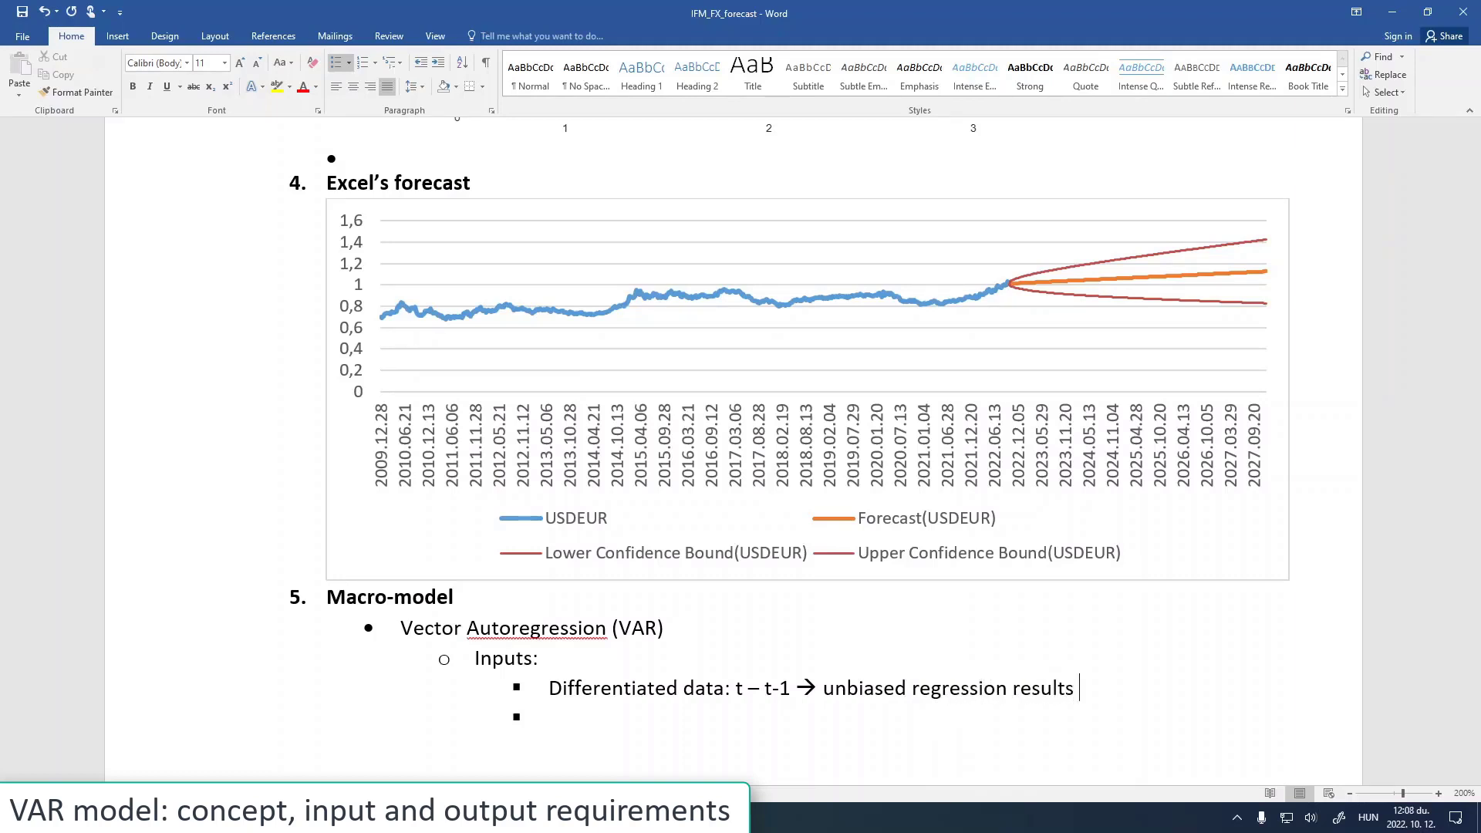
pyautogui.write('due to stationarity')
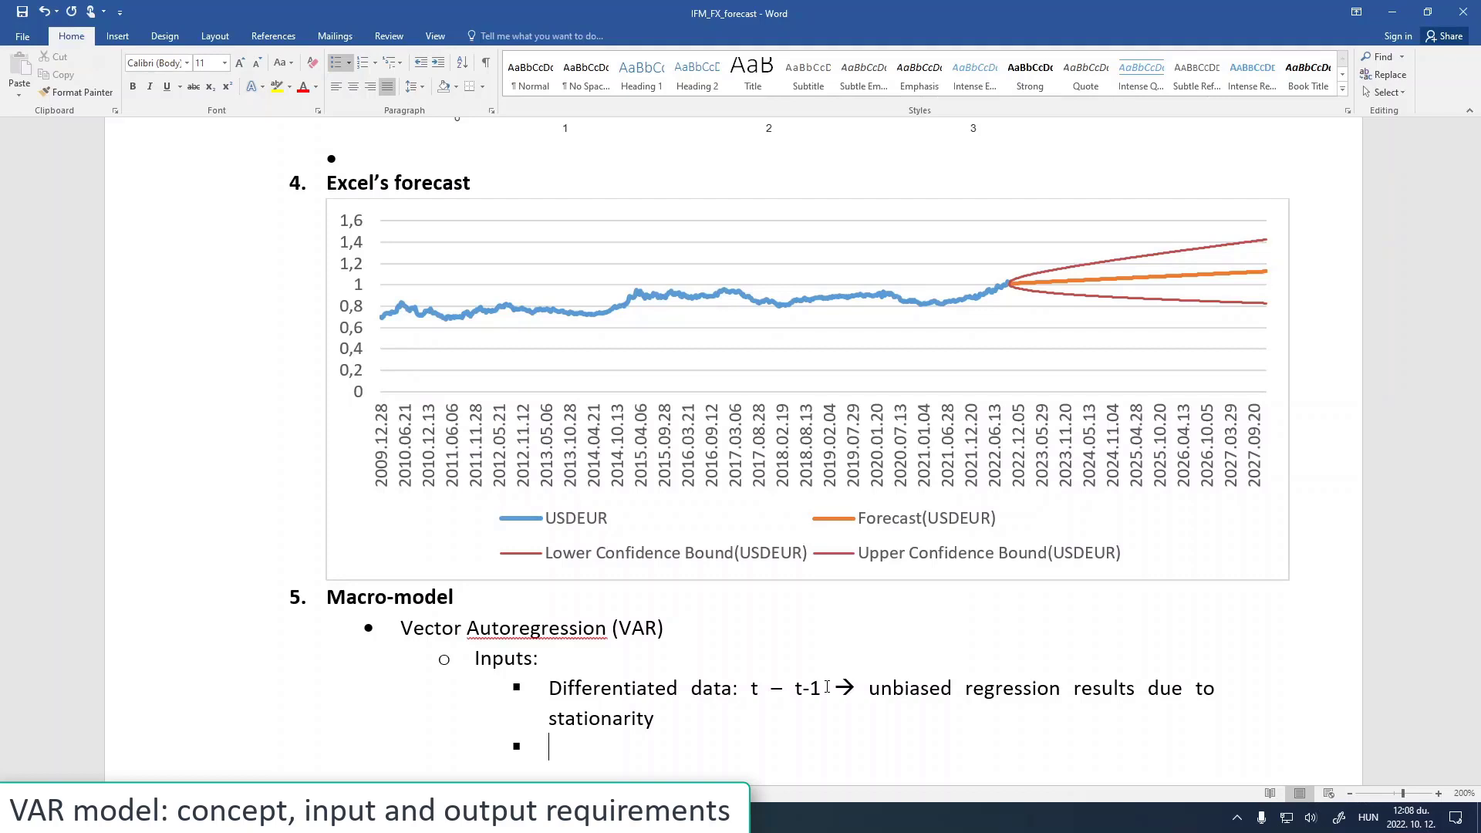
# Write "Dummy variables to represent shocks, regime changes" in the empty bullet beneath "Differentiated data"
pyautogui.write('Dummy variable')
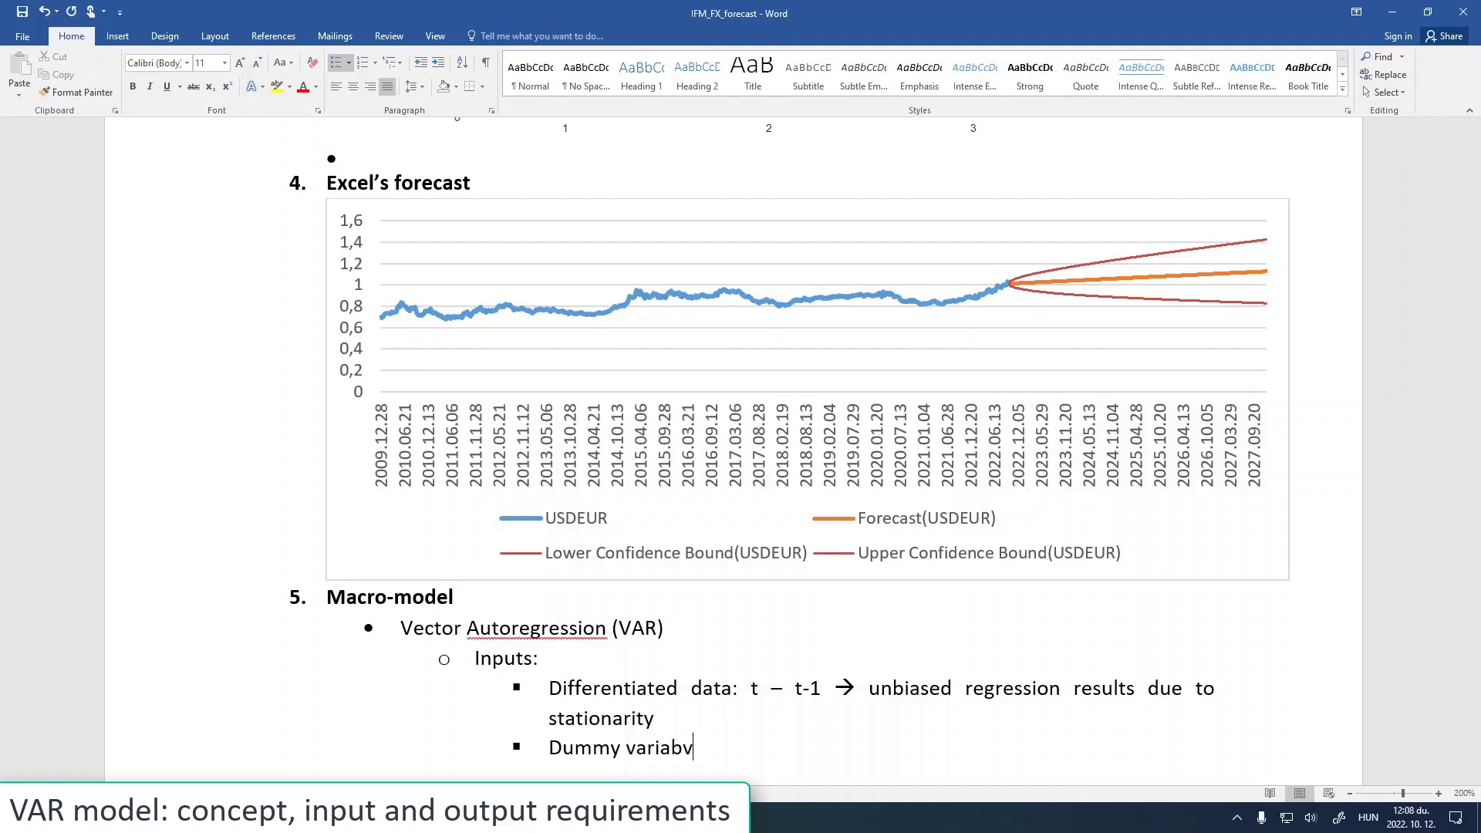
pyautogui.press('BackSpace')
pyautogui.write('les to represent')
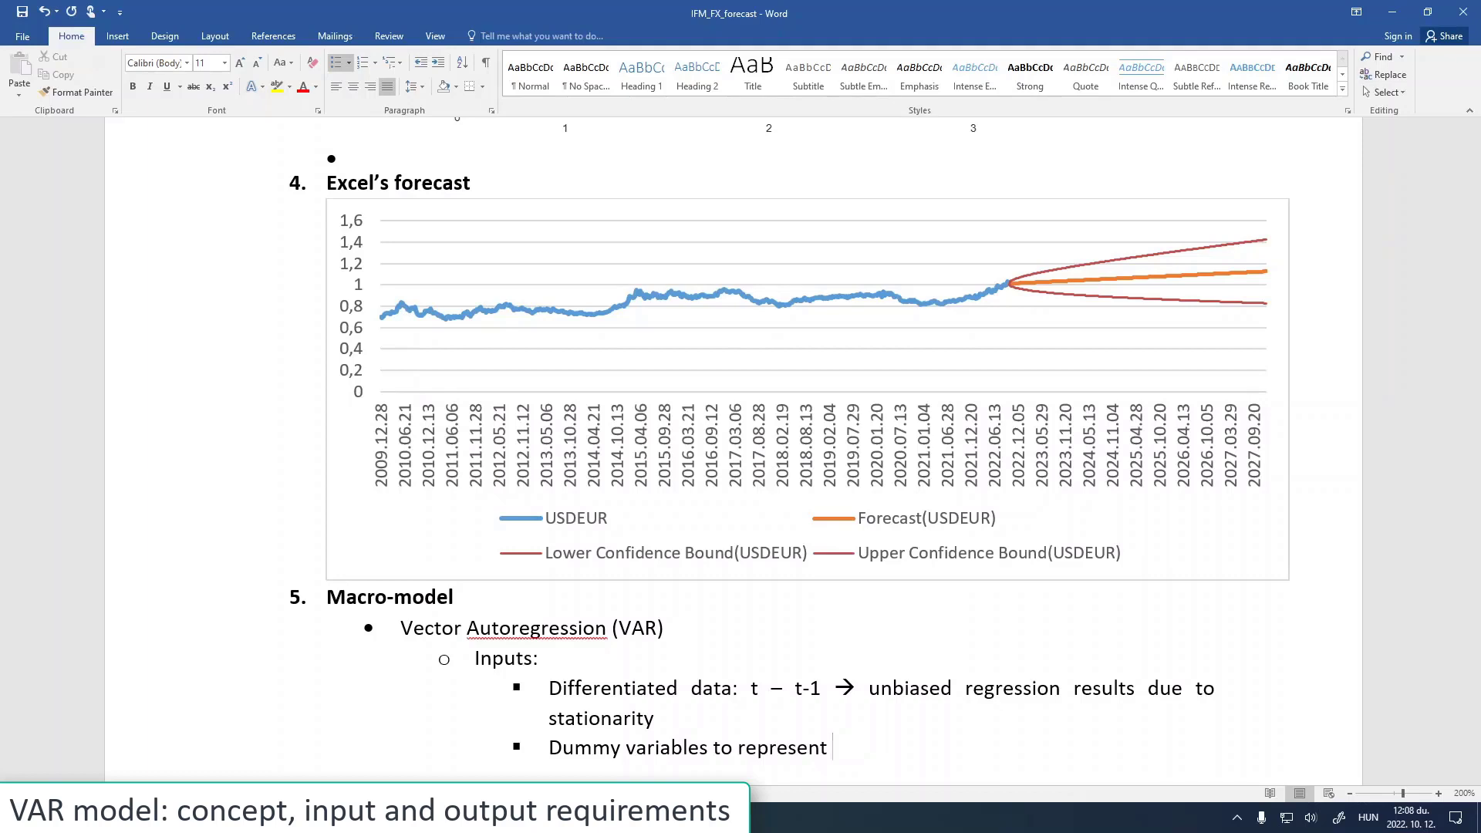
pyautogui.write('shocks, regime changes')
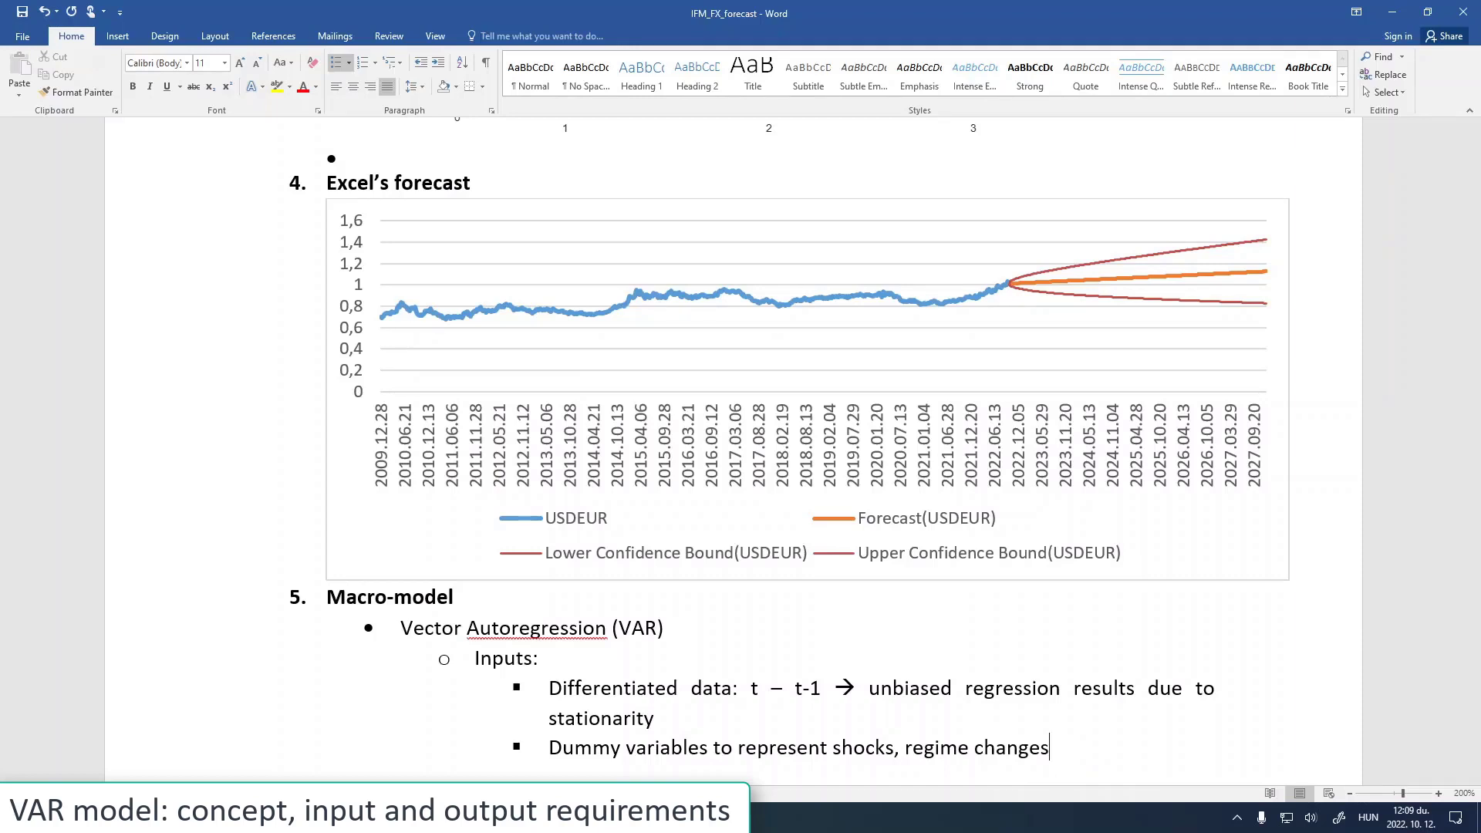
# Insert the example "(recessions)" directly after "shocks" in the "Dummy variables" bullet
pyautogui.click(895, 749)
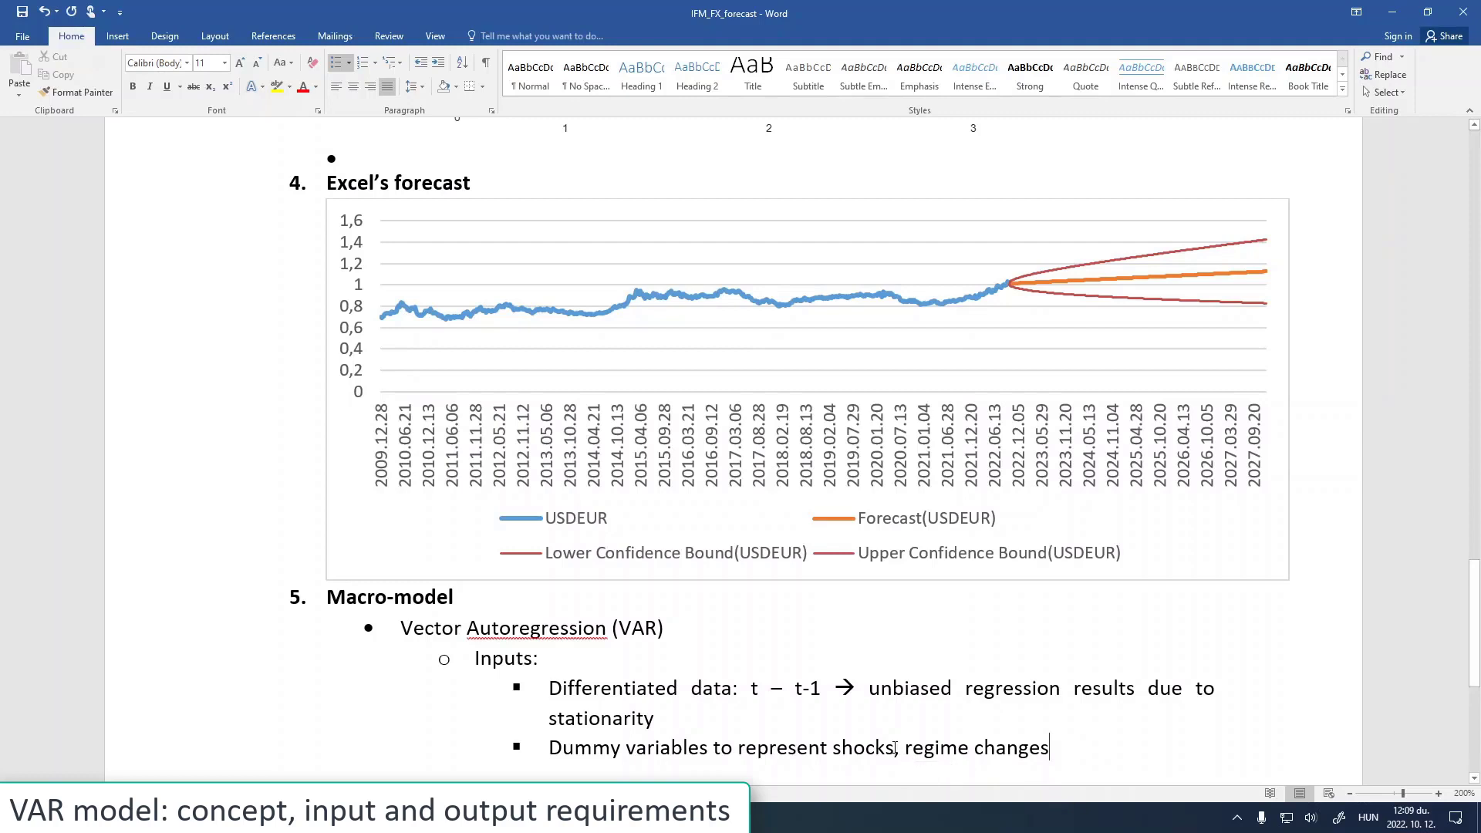
pyautogui.write('(')
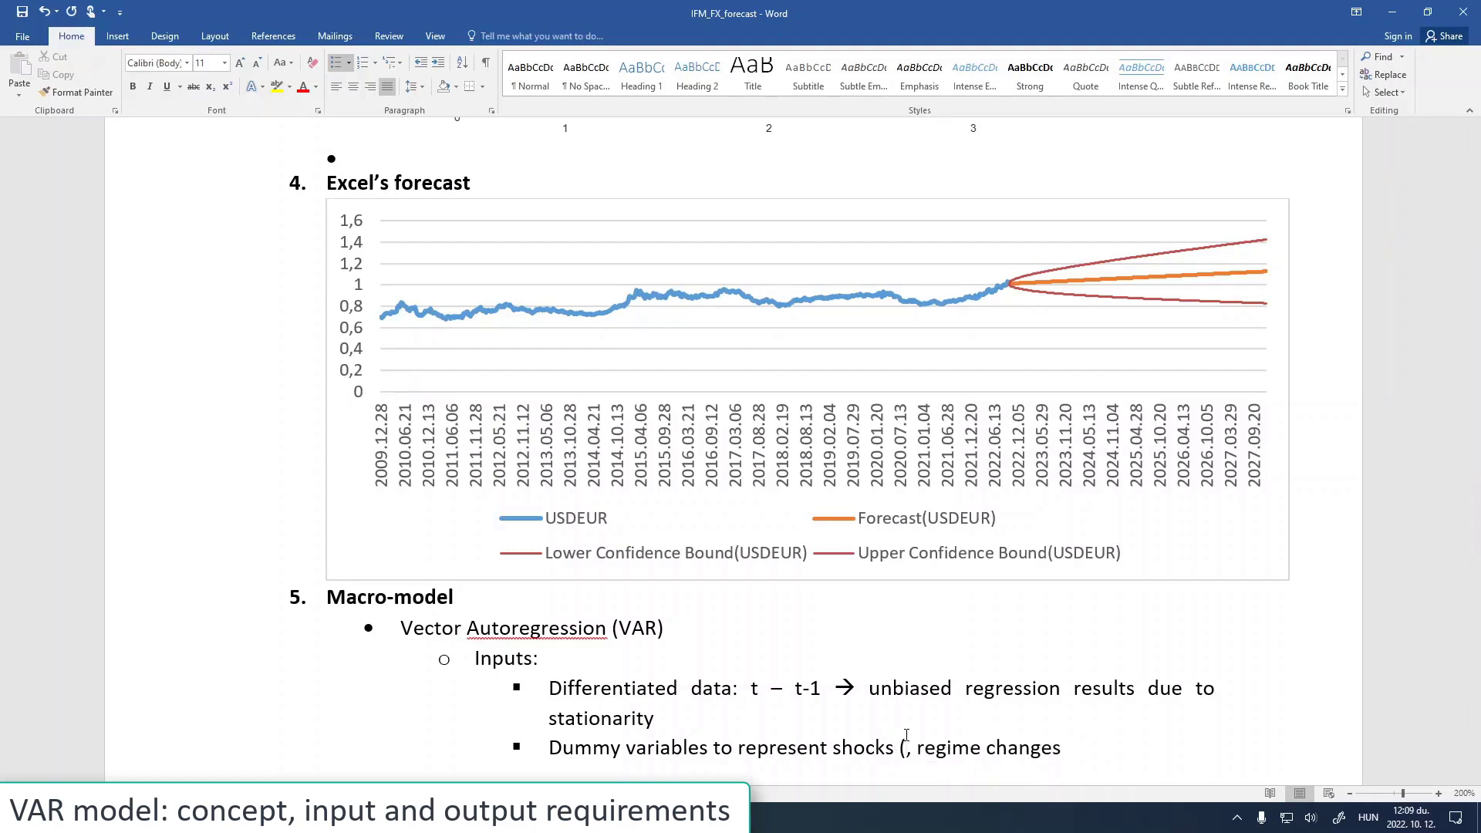
pyautogui.write('recessions')
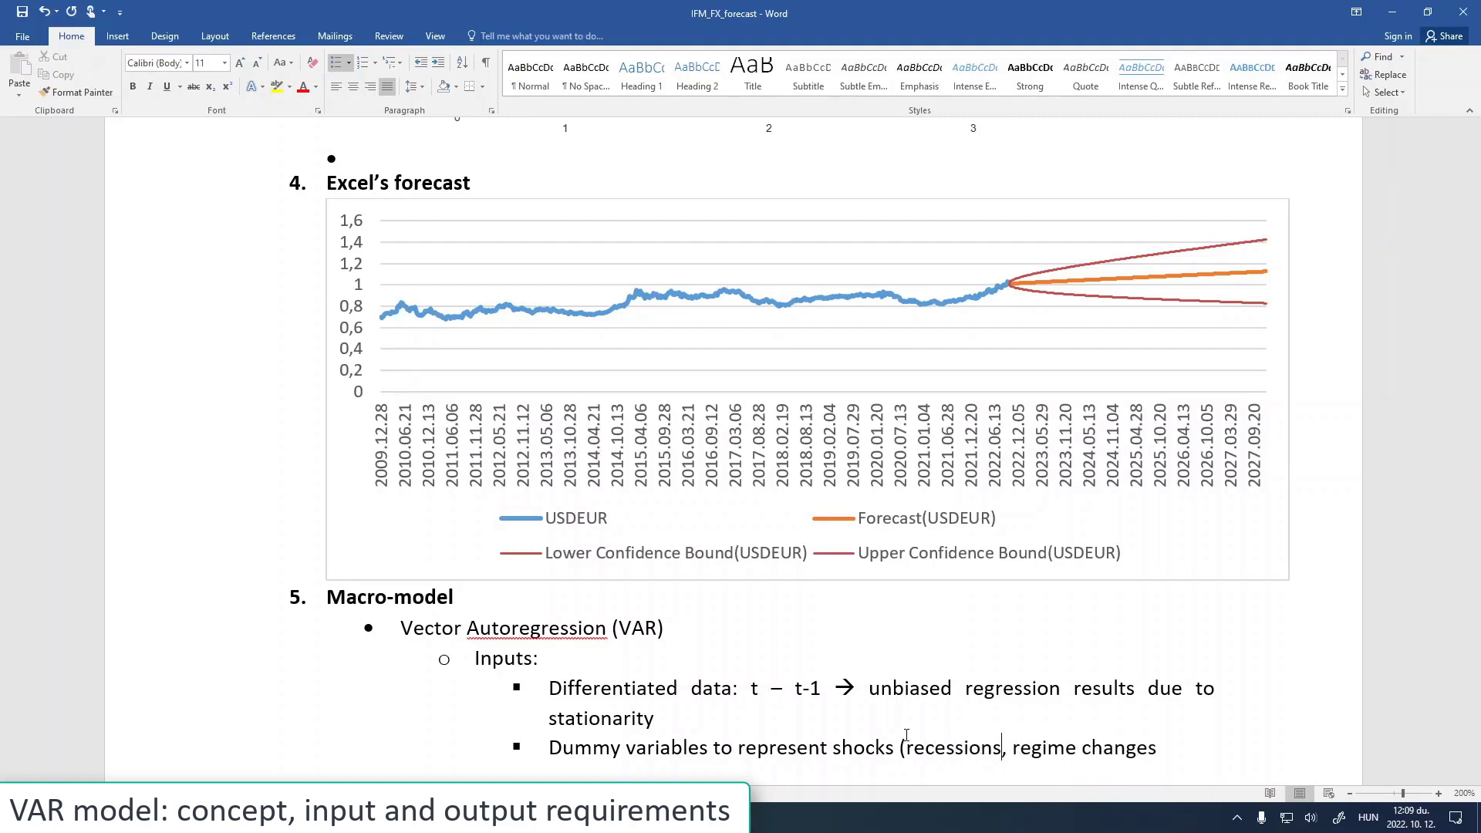
pyautogui.write(')')
# Append the example "(like FX-regime changes)" after "regime changes" in the "Dummy variables" bullet
pyautogui.click(1166, 752)
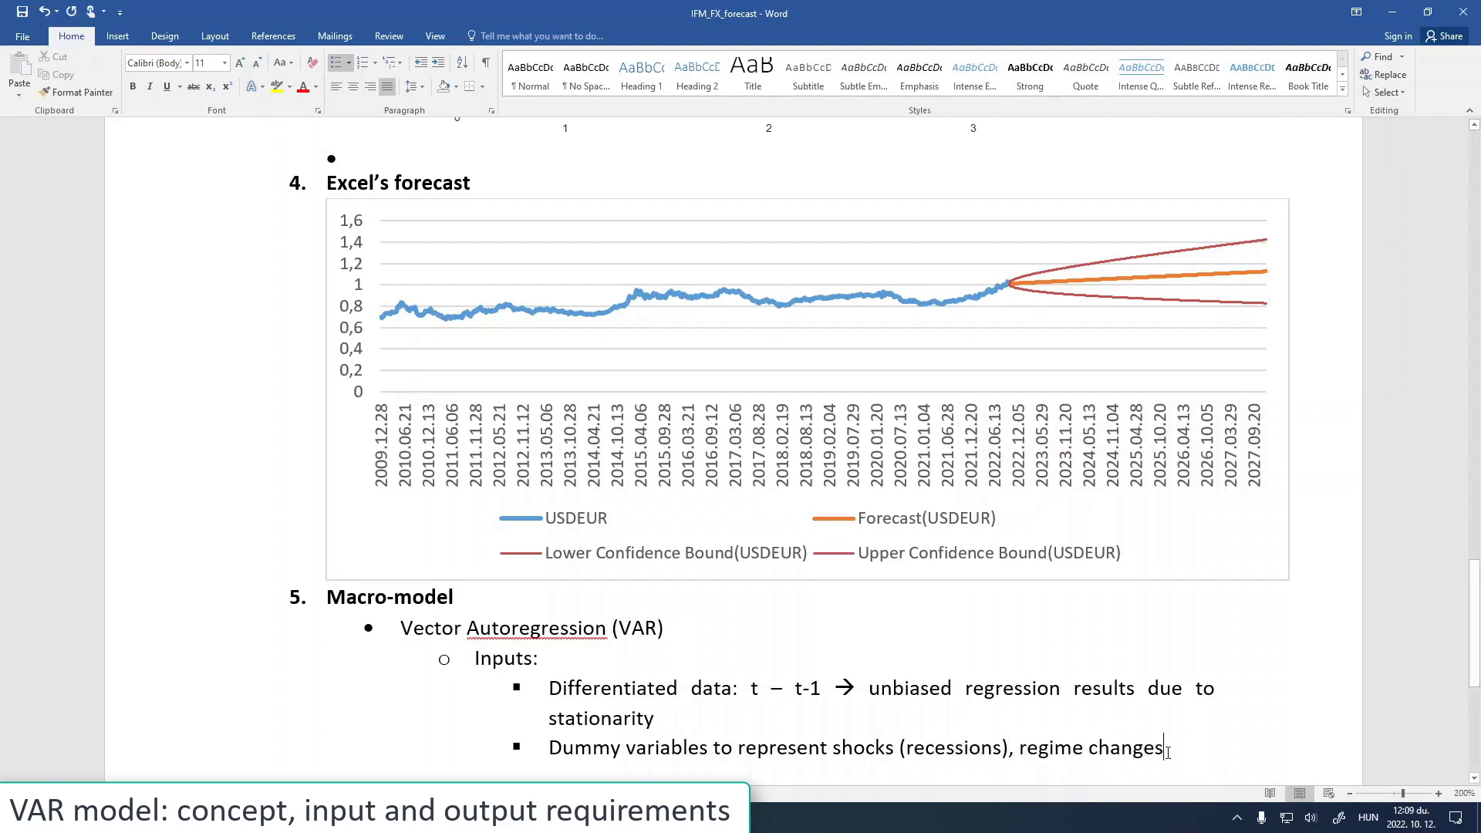
pyautogui.write('(')
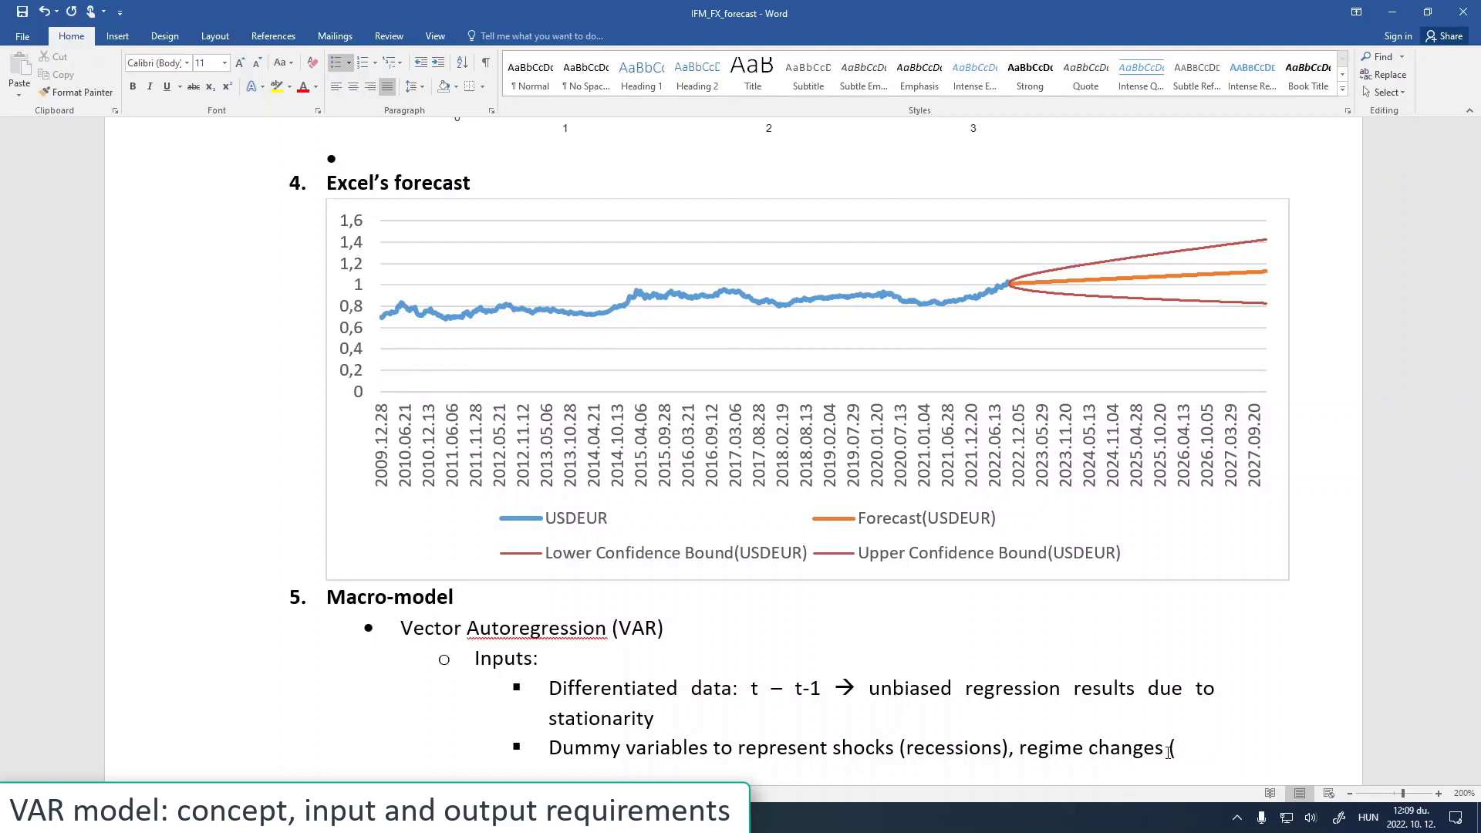
pyautogui.write('like FX-')
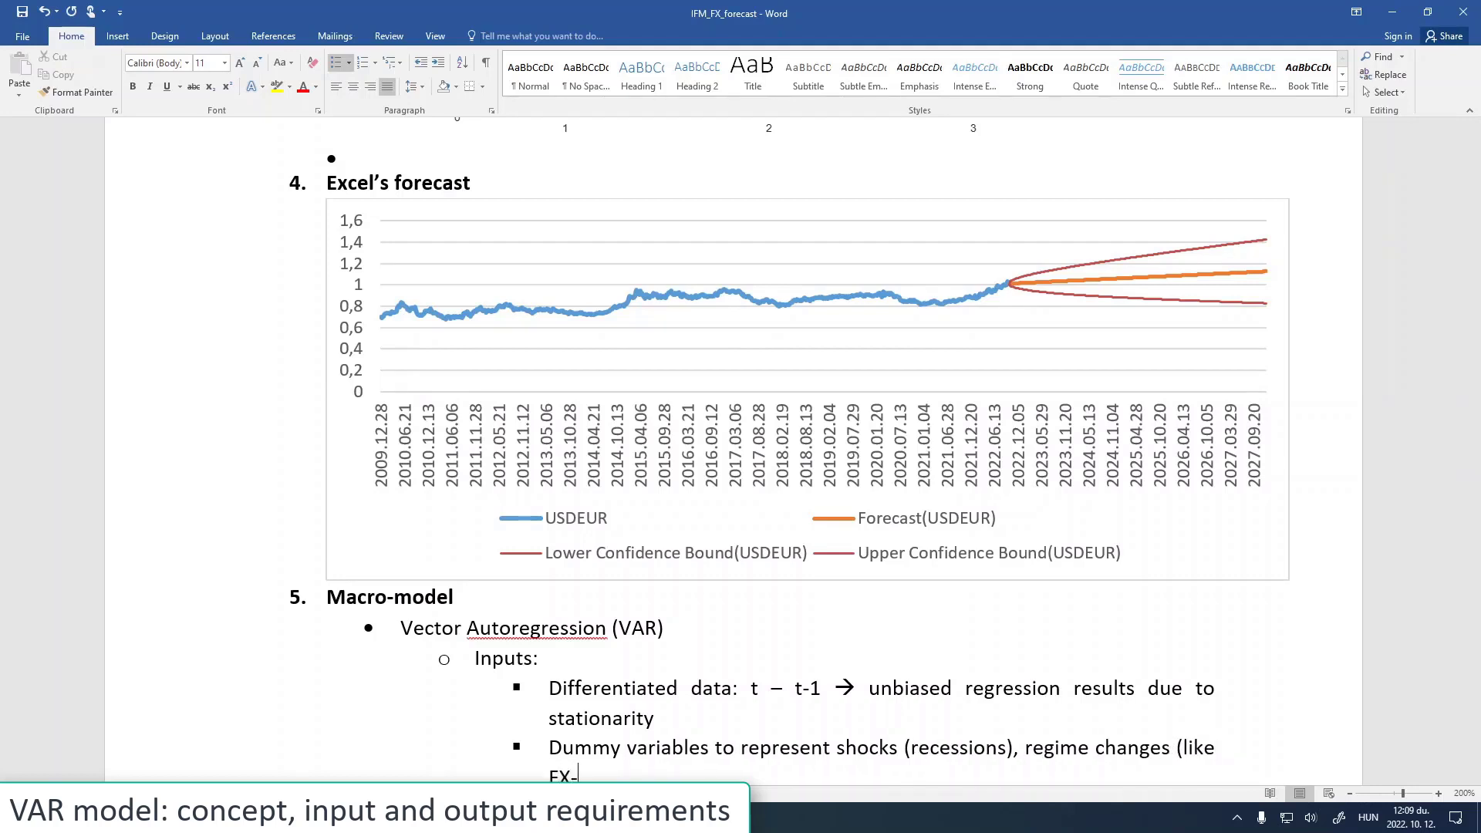
pyautogui.write('regime changes)')
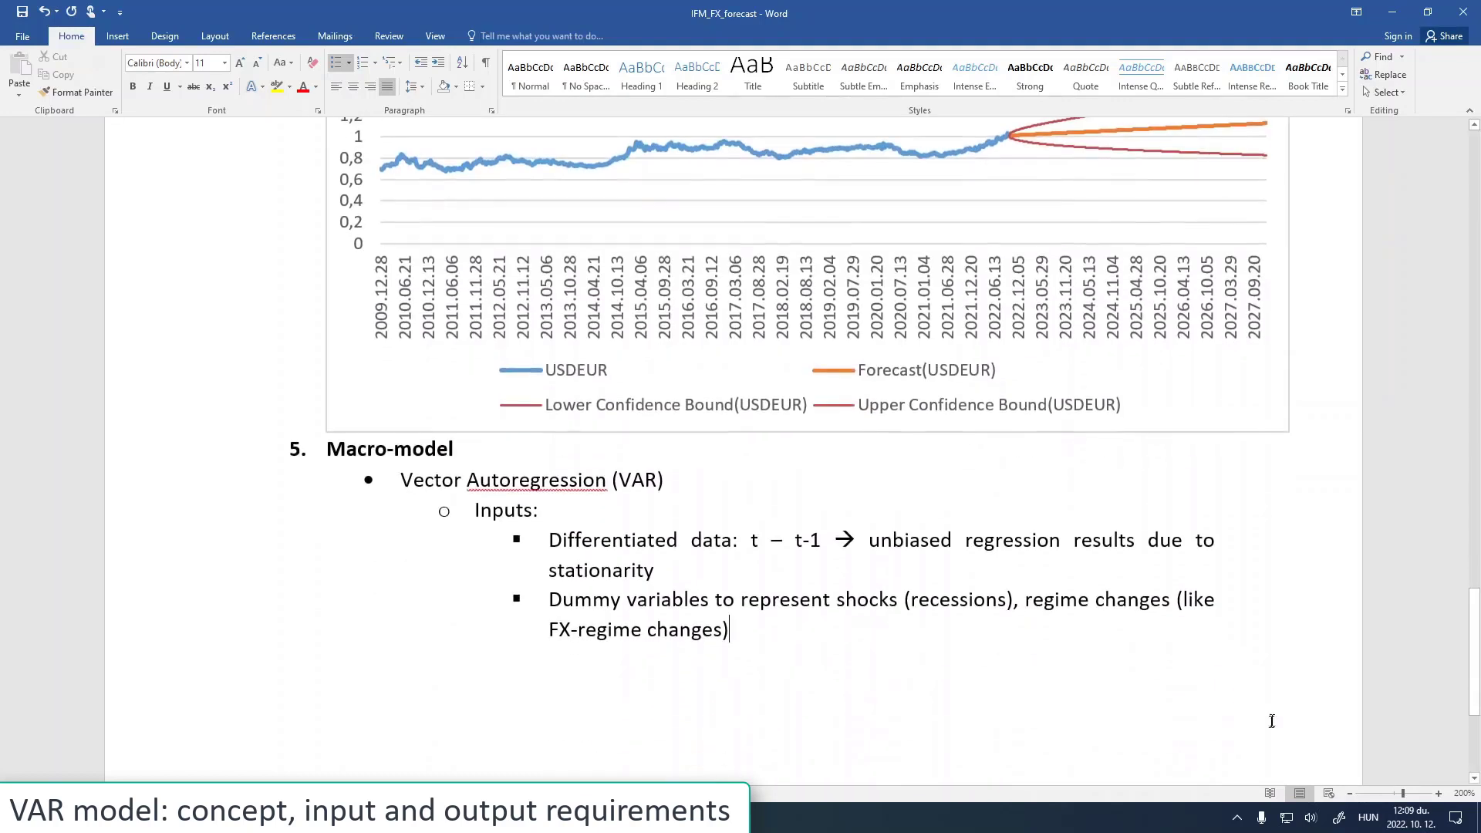
# Start a new empty bullet and extend the bracketed regime-change examples with ", IMF loan etc." before the closing parenthesis
pyautogui.press('Return')
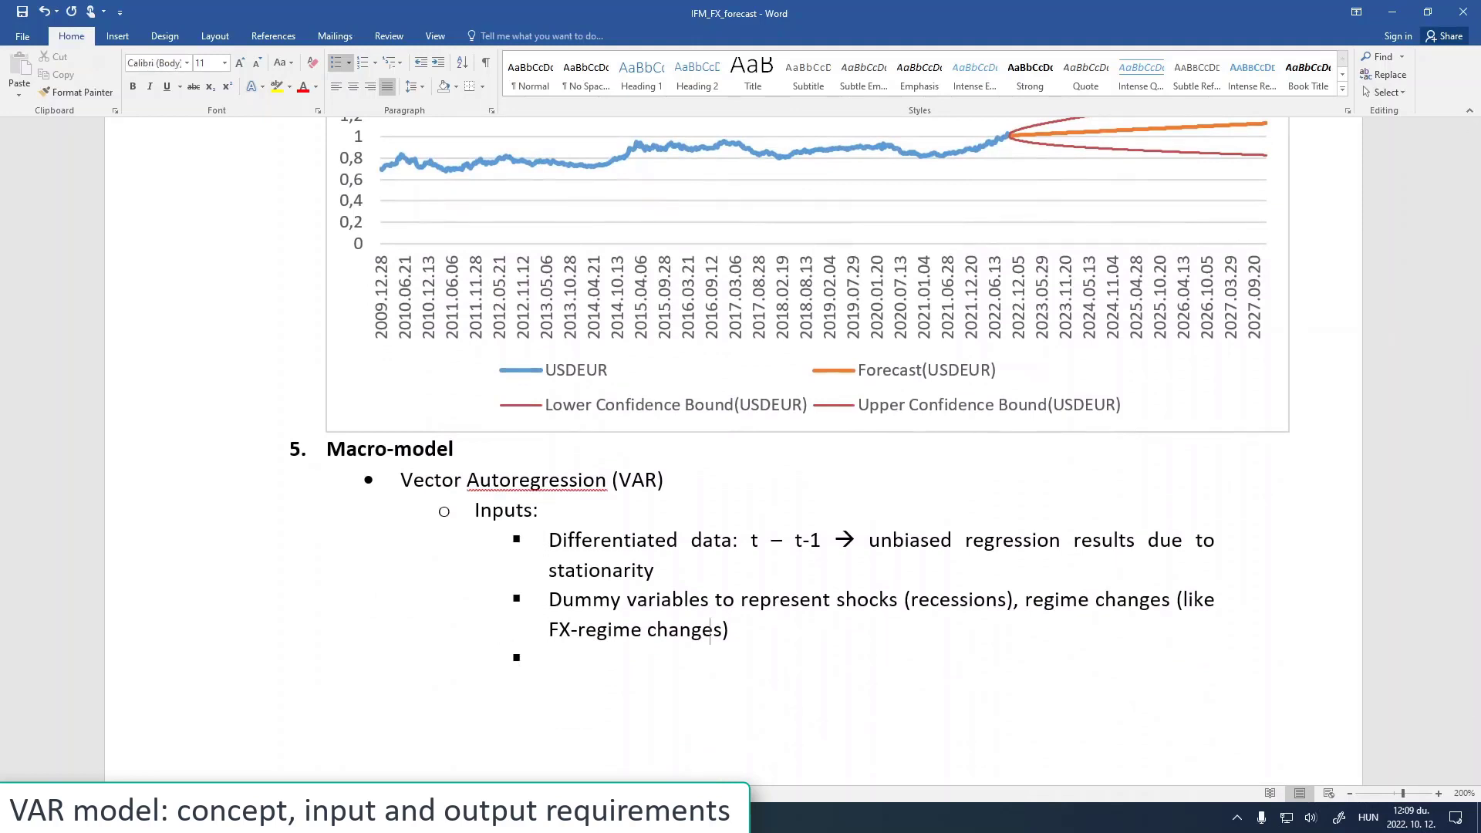
pyautogui.press('Left')
pyautogui.press('Left')
pyautogui.write(', IM ')
pyautogui.write('loan')
pyautogui.press('Left')
pyautogui.write('F')
pyautogui.press('Right')
pyautogui.press('Right')
pyautogui.press('Right')
pyautogui.press('Right')
pyautogui.write('etc.')
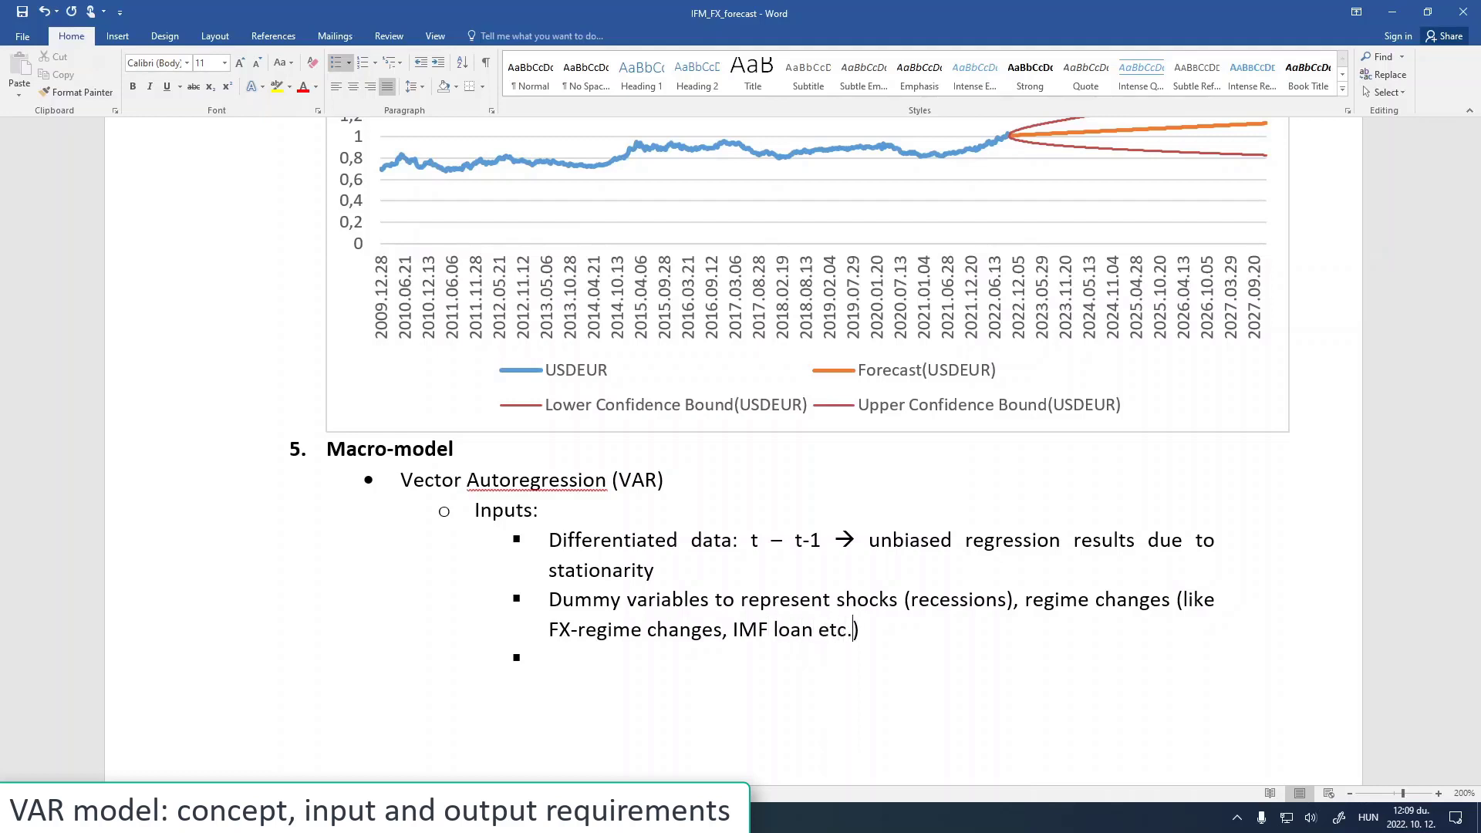
# Extend the "Dummy variables" bullet with a right arrow and "Business Cycle Clock of the European Commission"
pyautogui.click(549, 658)
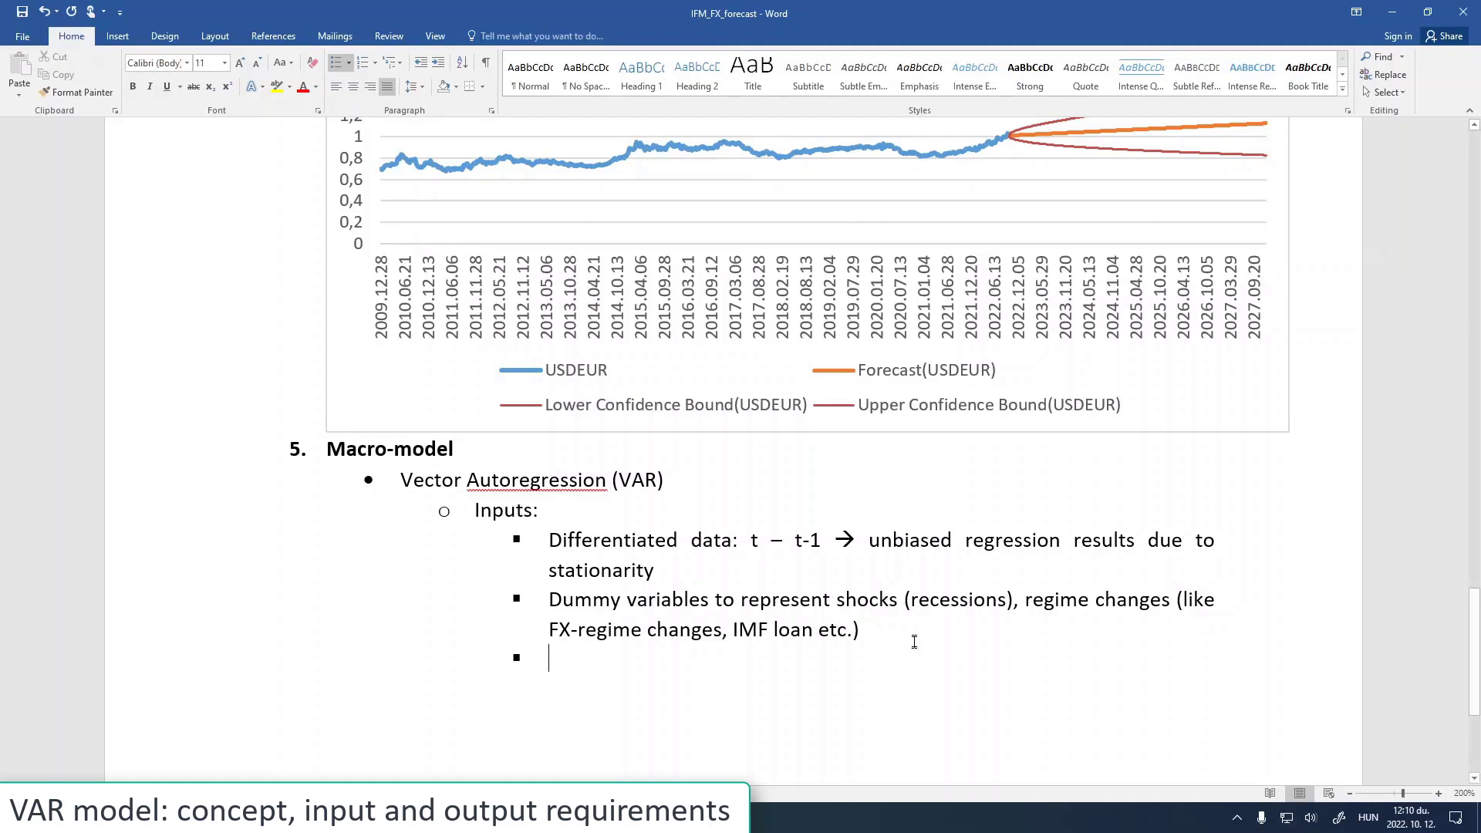
pyautogui.write('--> ')
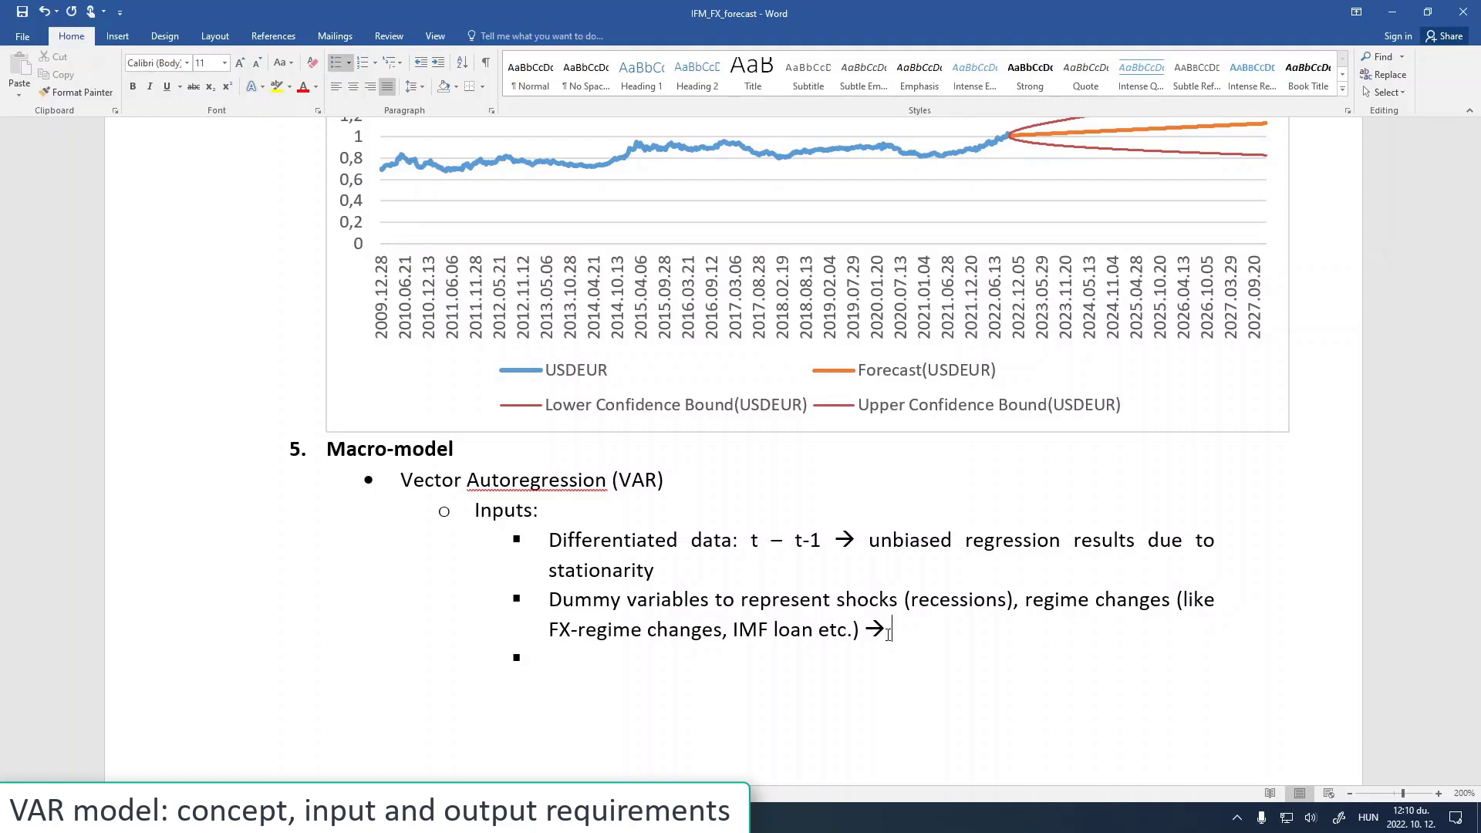
pyautogui.write('Business Cyc')
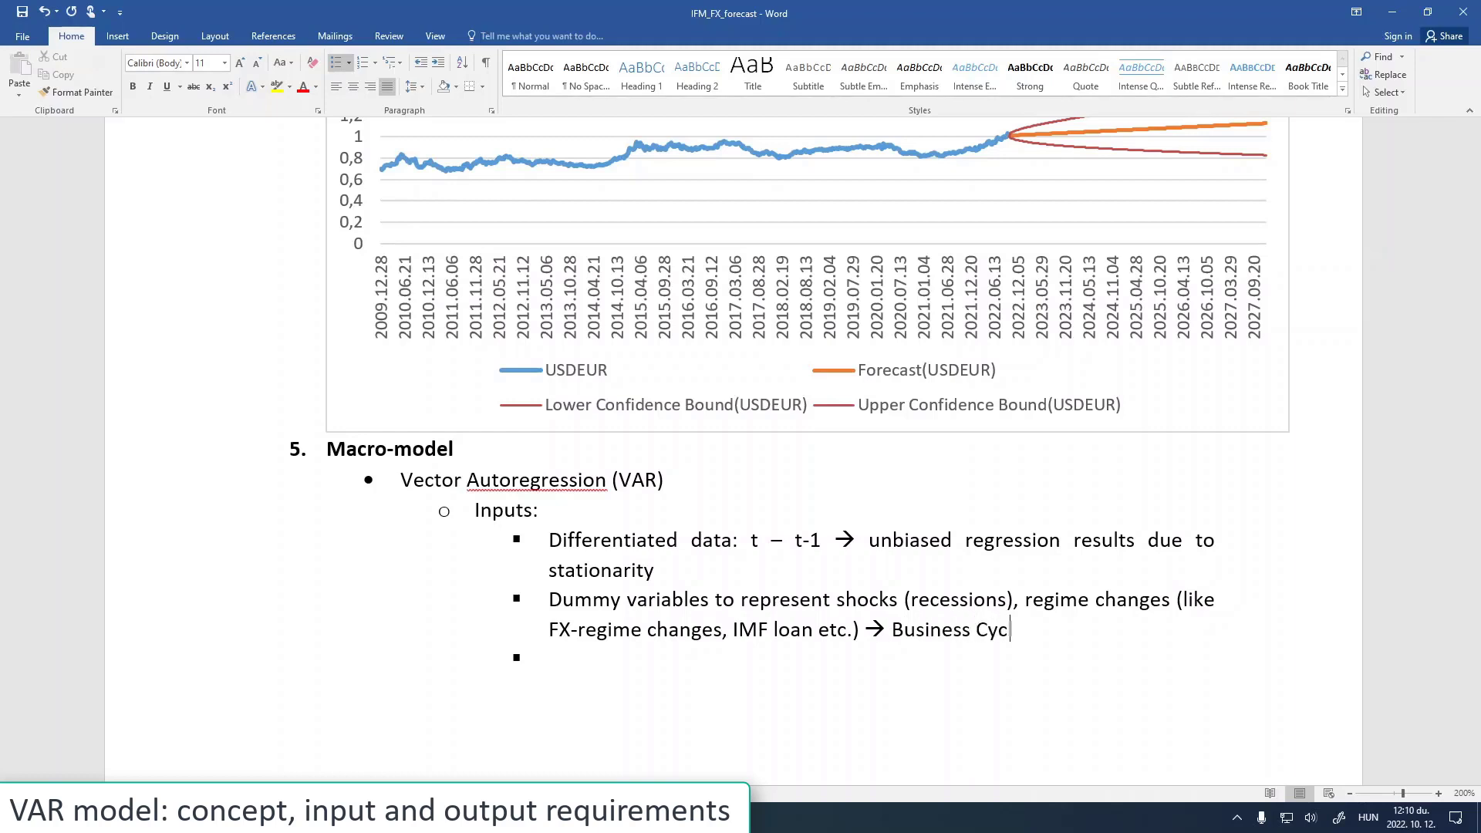
pyautogui.write('le Clock of the ')
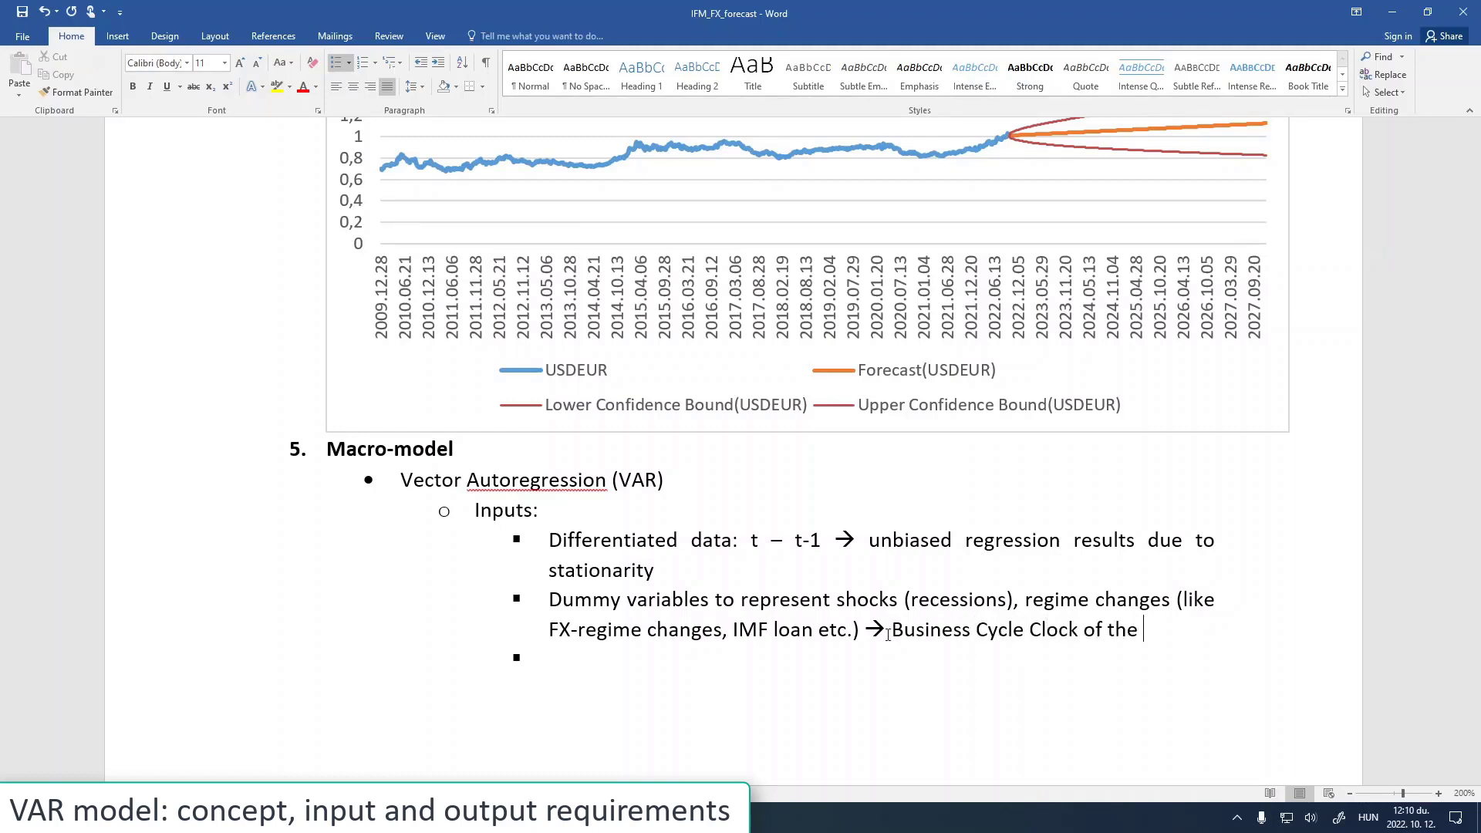
pyautogui.write('European Commission')
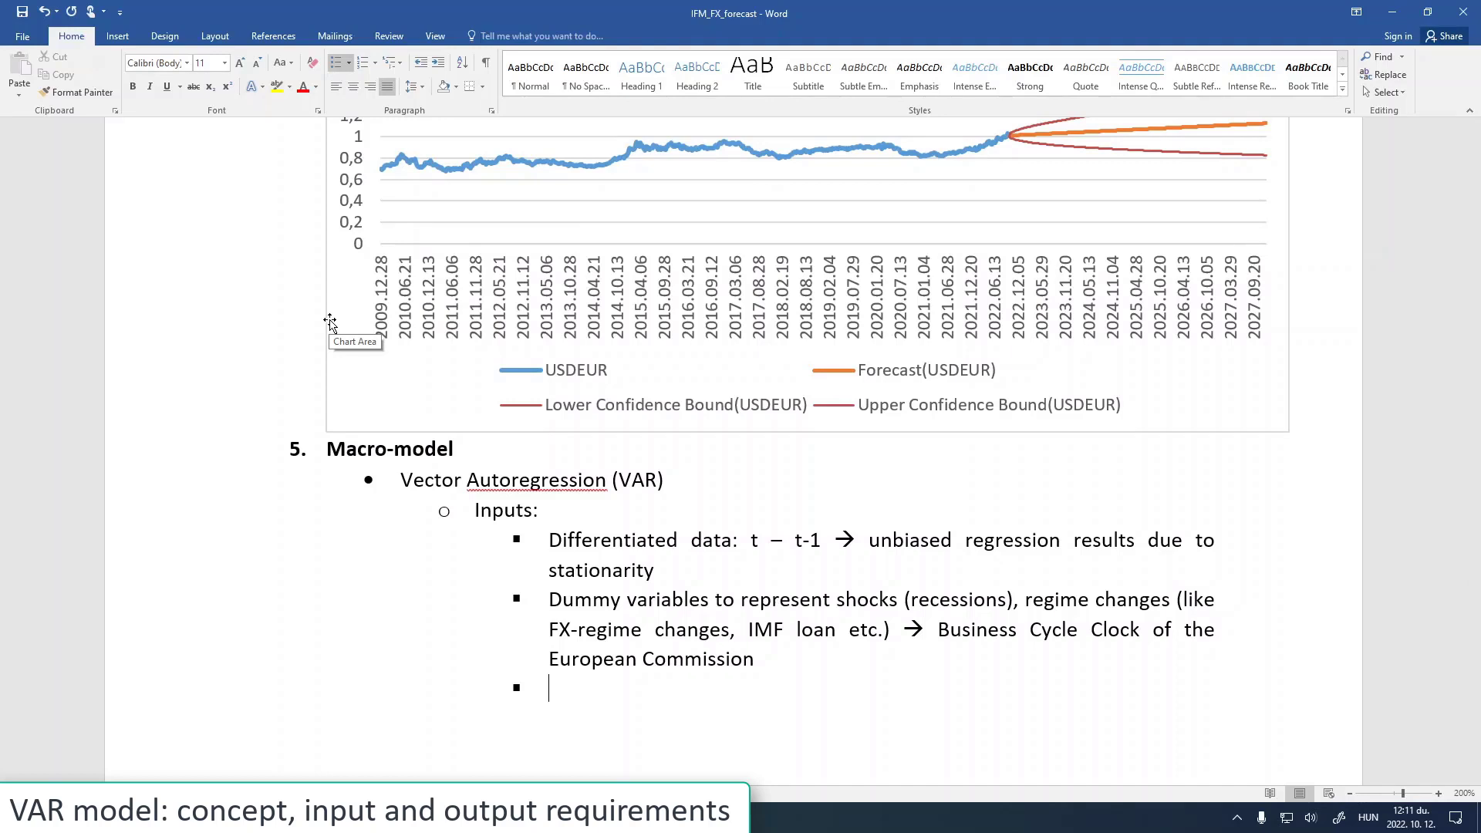
# Write the bullet "Sub samples:" with a nested bullet "Training sample: 80% of the data is used to calibrate the model"
pyautogui.write('Sub samples')
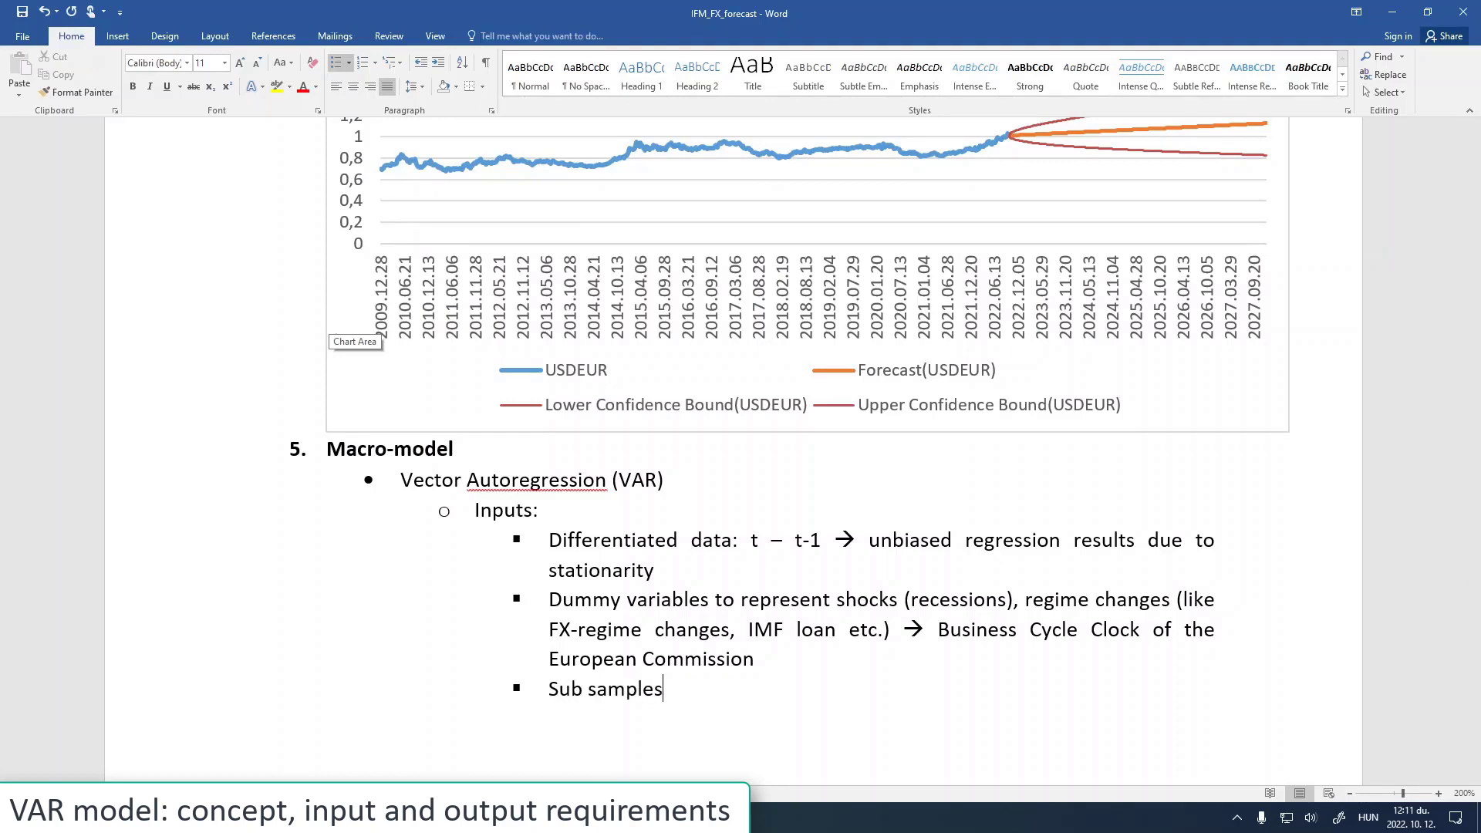
pyautogui.write(':')
pyautogui.press('Return')
pyautogui.press('Tab')
pyautogui.write('training sample')
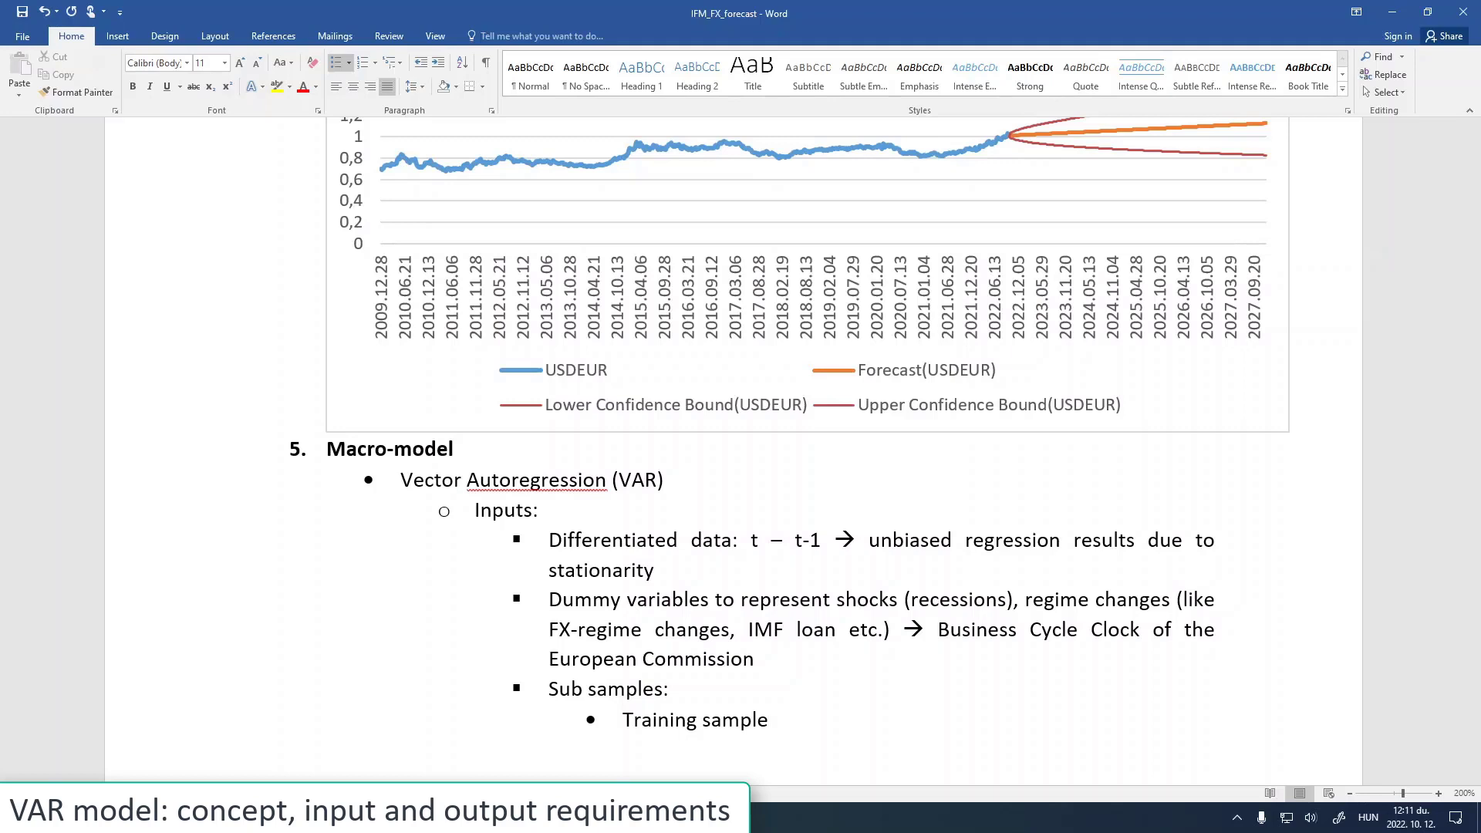
pyautogui.write(': 80% of the data is ')
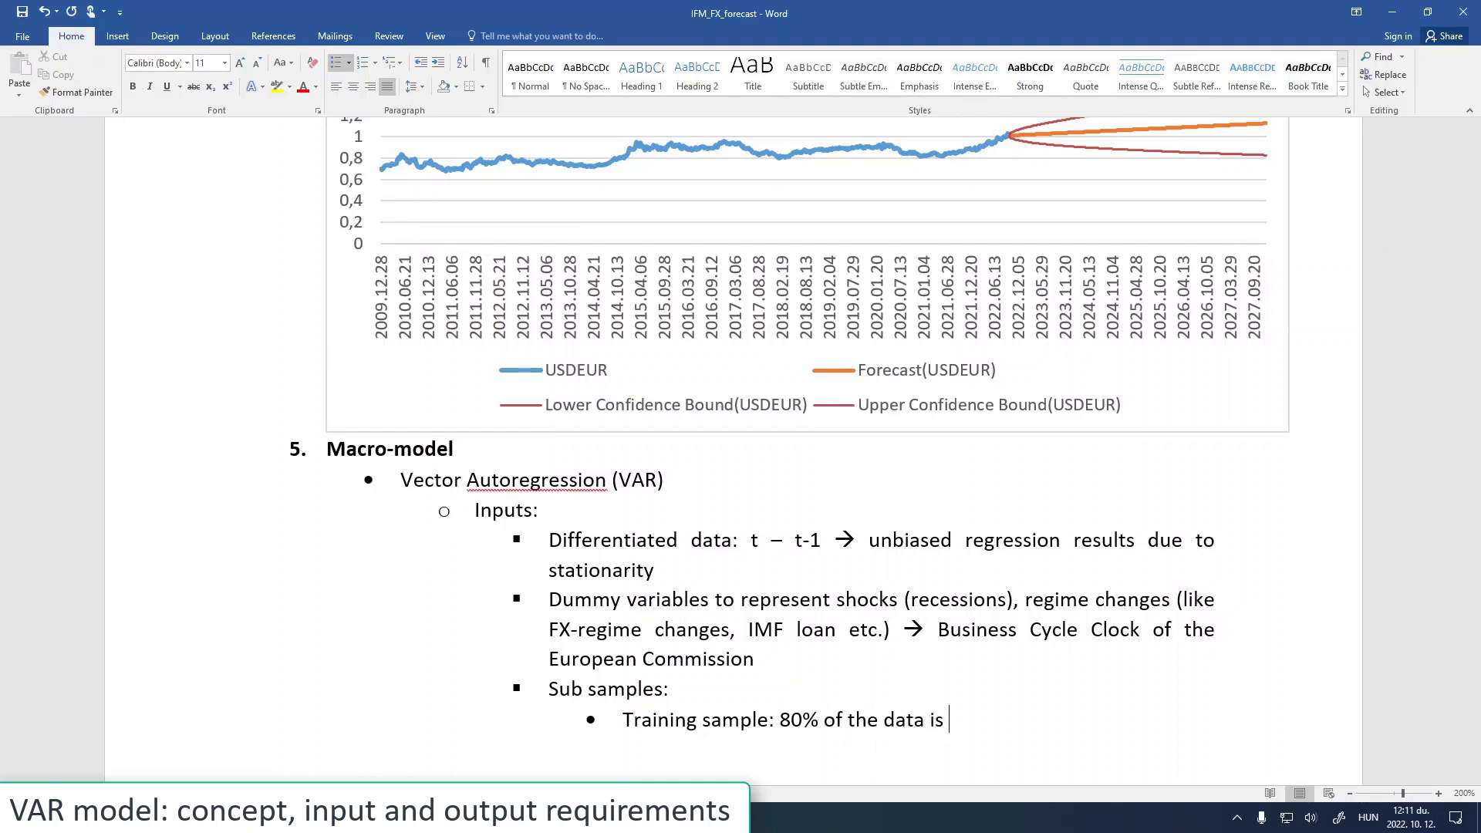
pyautogui.write('used to calibrate ')
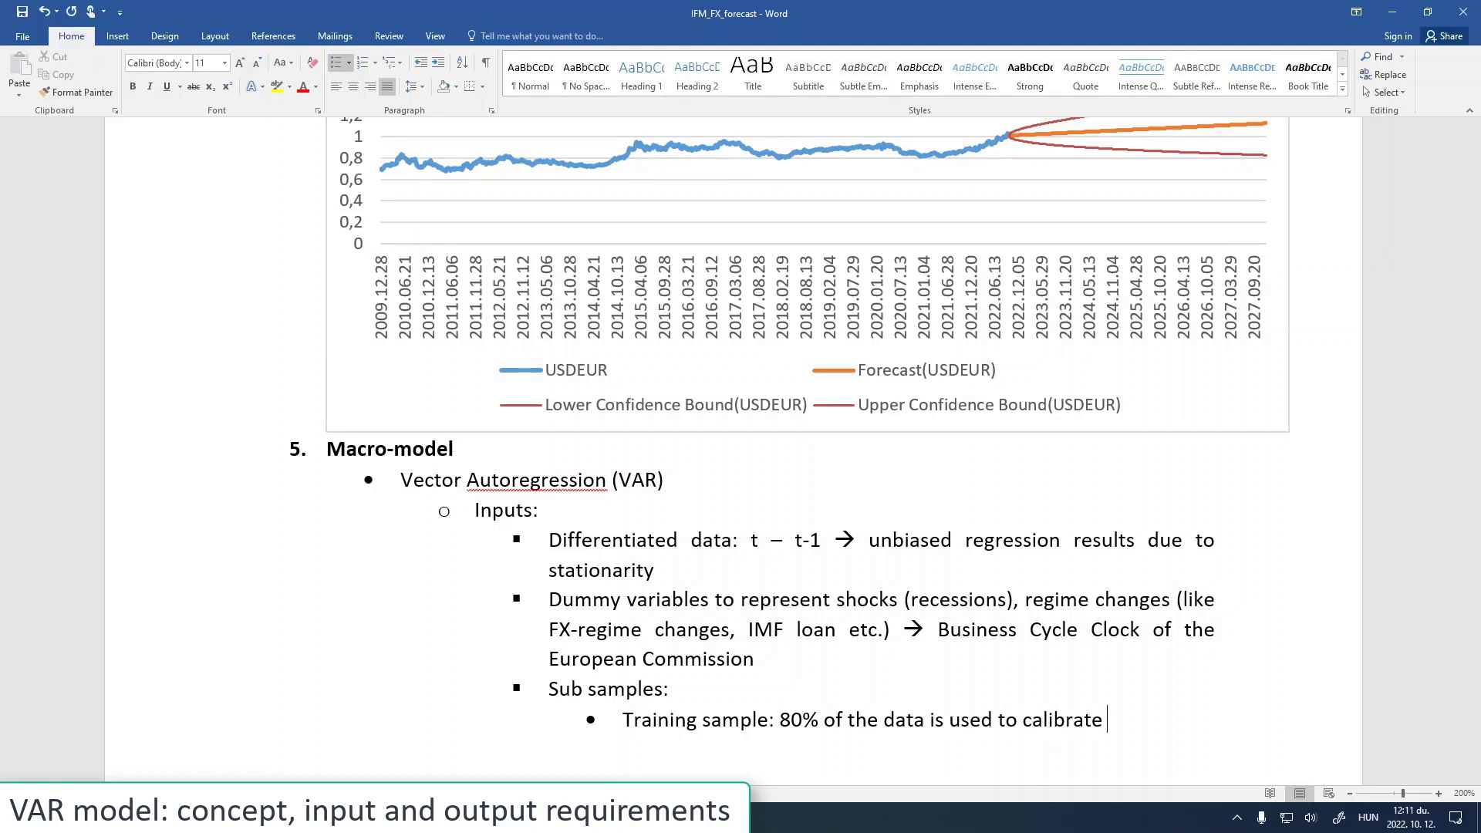
pyautogui.write('the model')
# Add a sibling bullet below the training sample reading "Testing sample: 20% of the data is to used"
pyautogui.press('Return')
pyautogui.write('Test')
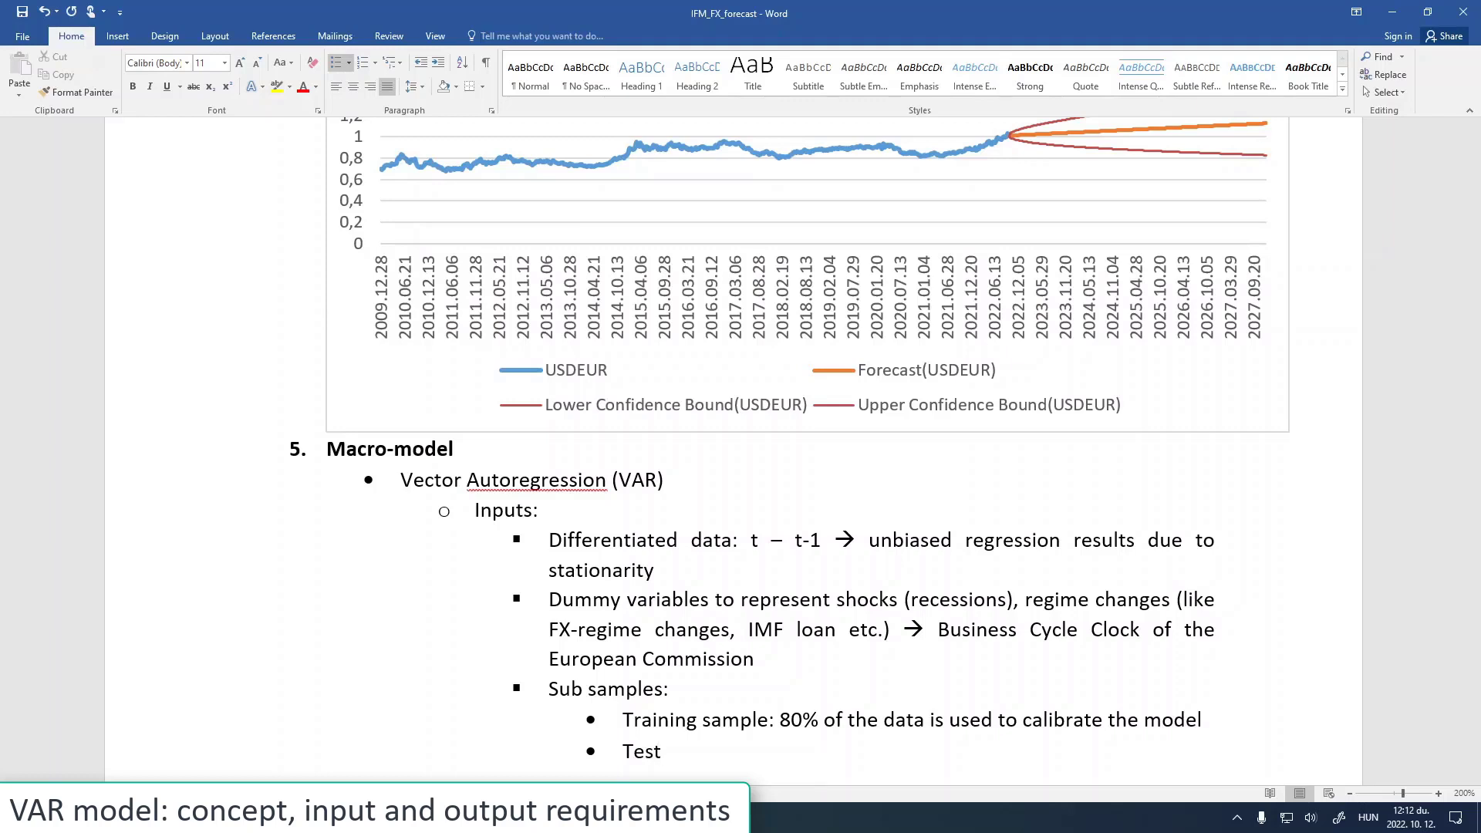
pyautogui.write('in g sameo')
pyautogui.press('BackSpace')
pyautogui.press('BackSpace')
pyautogui.write('ple: 20%')
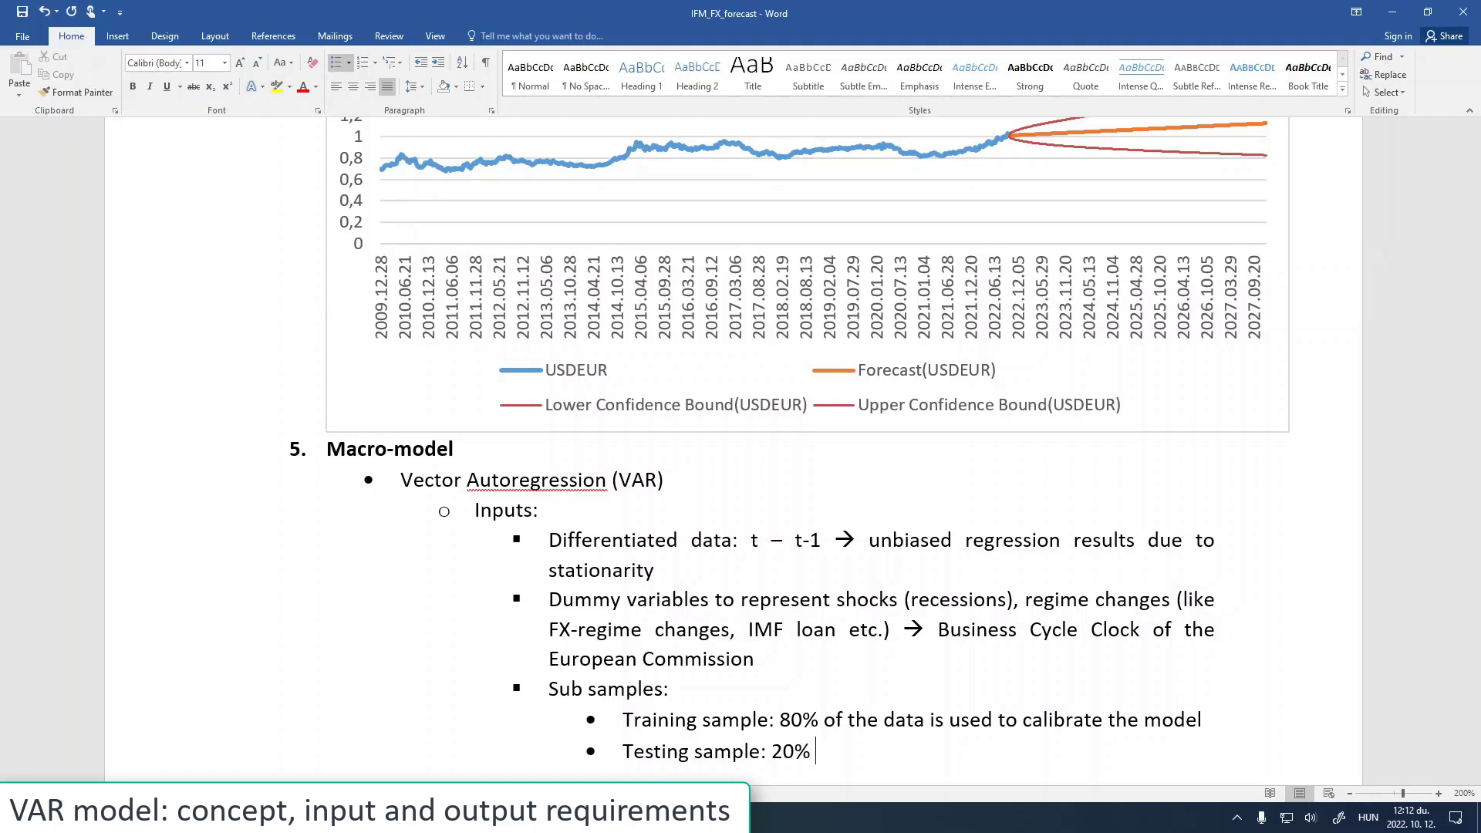
pyautogui.write(' of the data is to used')
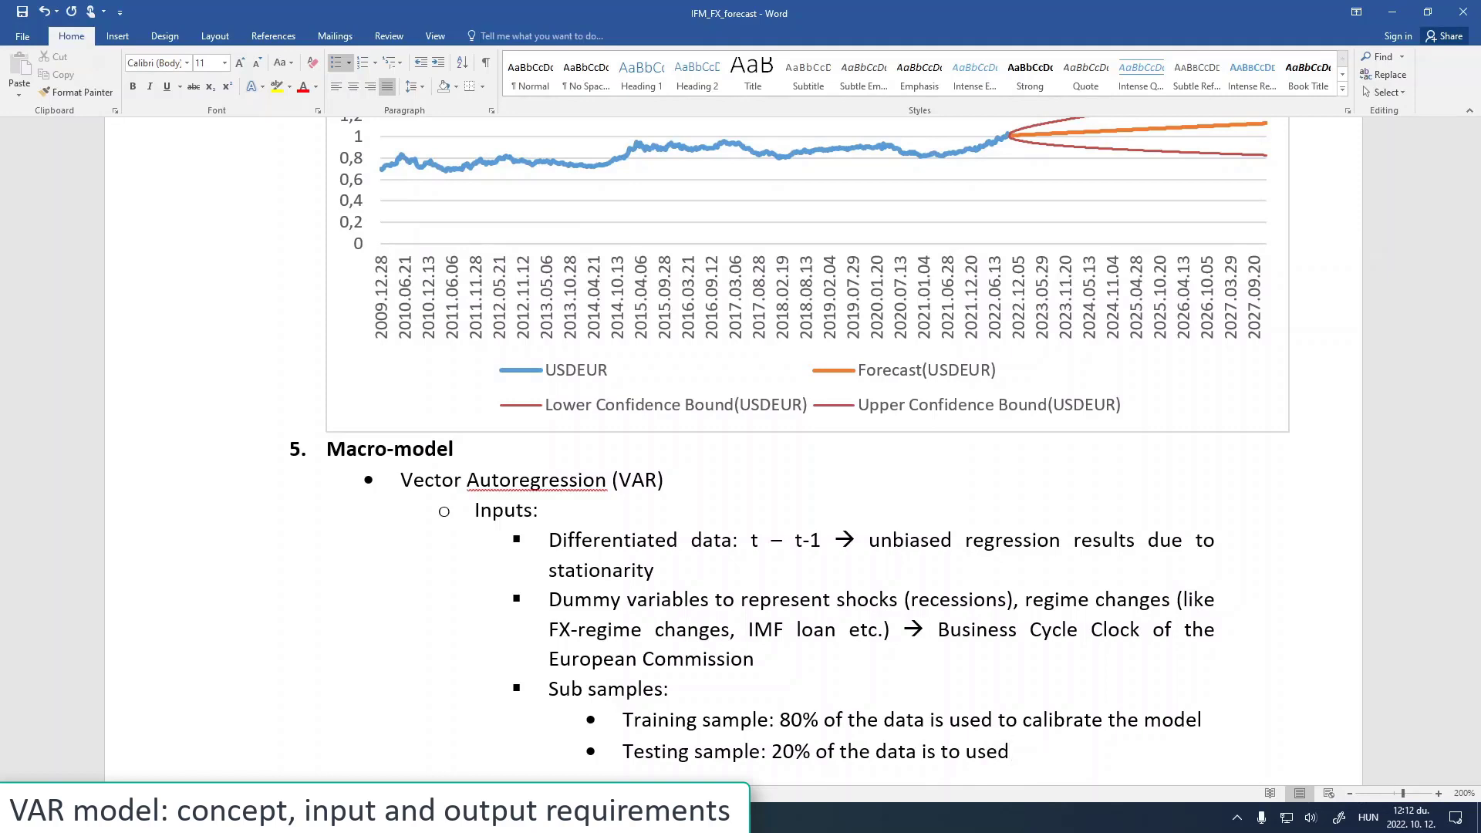
# Correct the testing sample wording to "is used to" and complete the bullet with "test the accuracy: MAE, RSME minimized"
pyautogui.click(951, 755)
pyautogui.moveTo(941, 752); pyautogui.dragTo(969, 752)
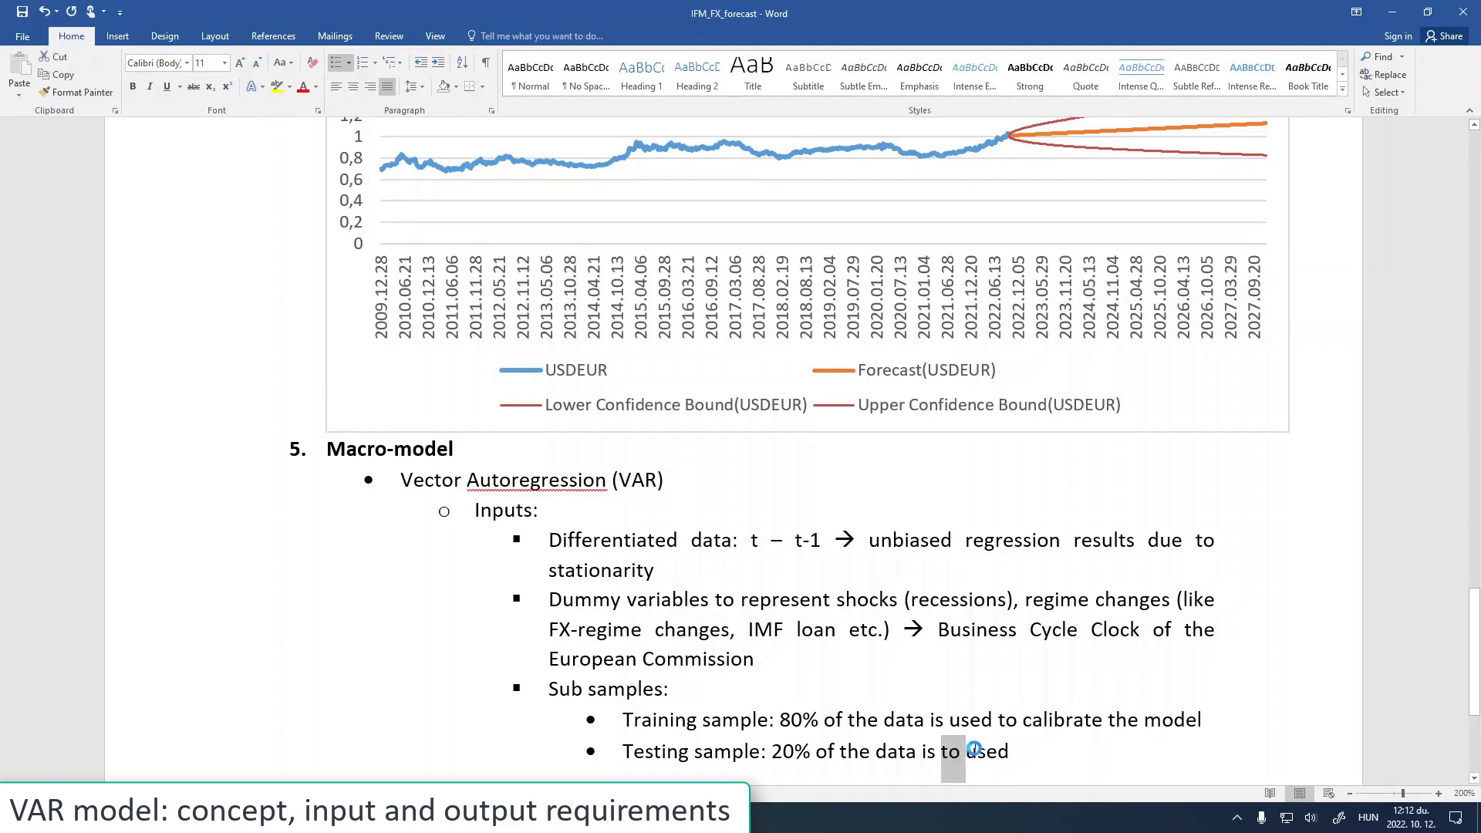
pyautogui.press('BackSpace')
pyautogui.click(992, 749)
pyautogui.write('to ')
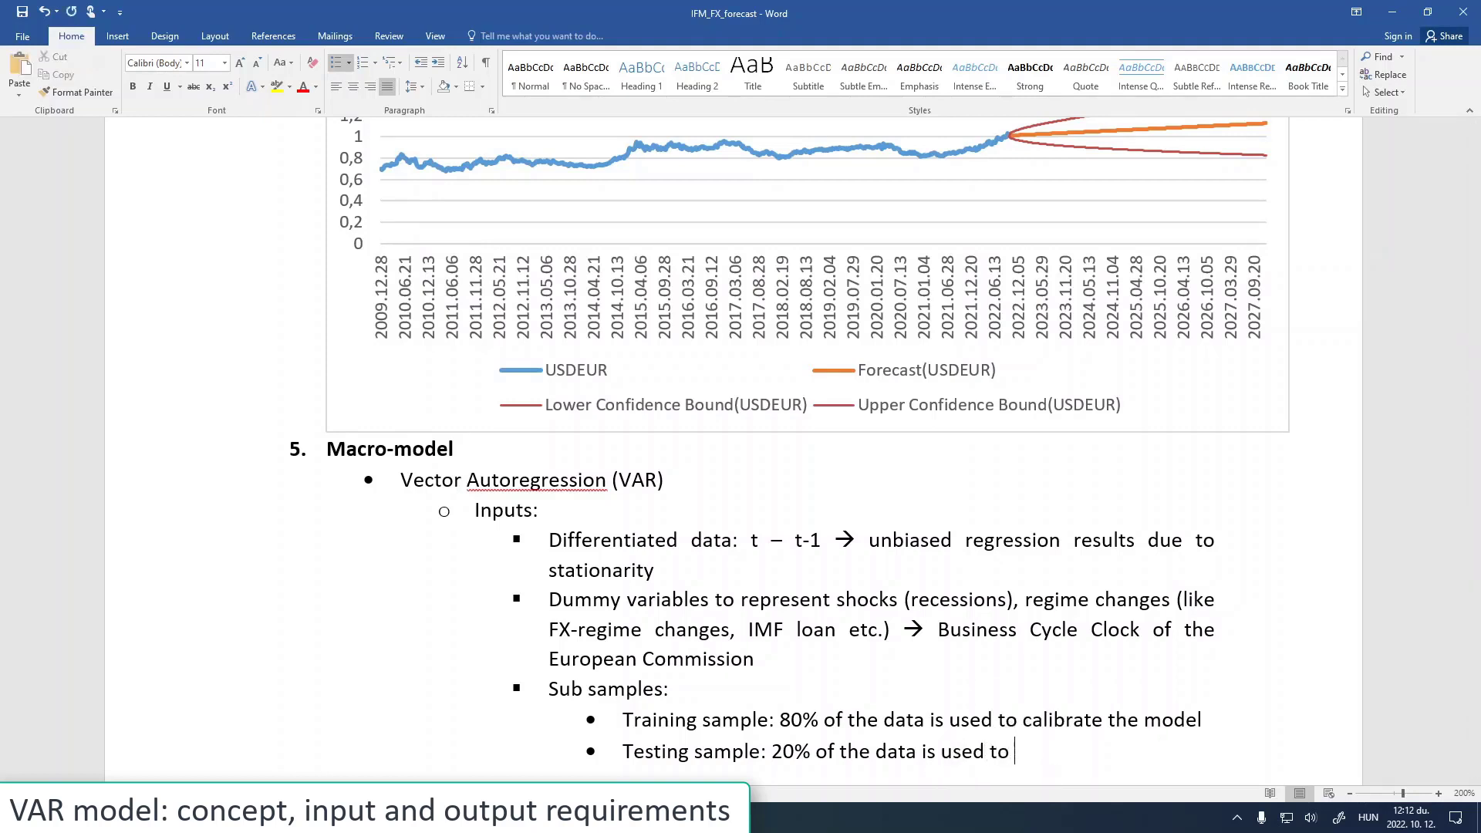
pyautogui.write('test the accuracy')
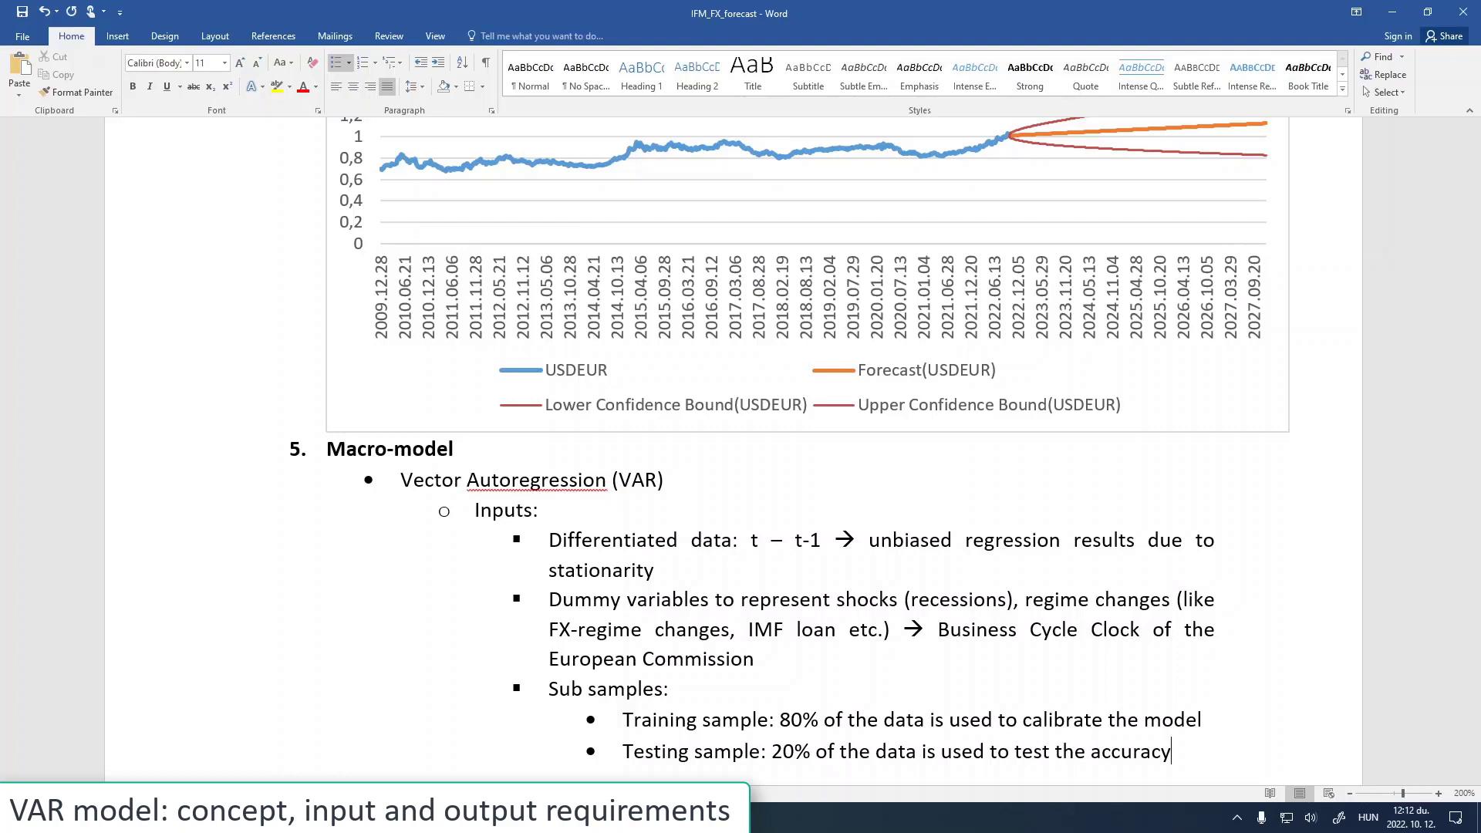
pyautogui.write(':')
pyautogui.write('MAE')
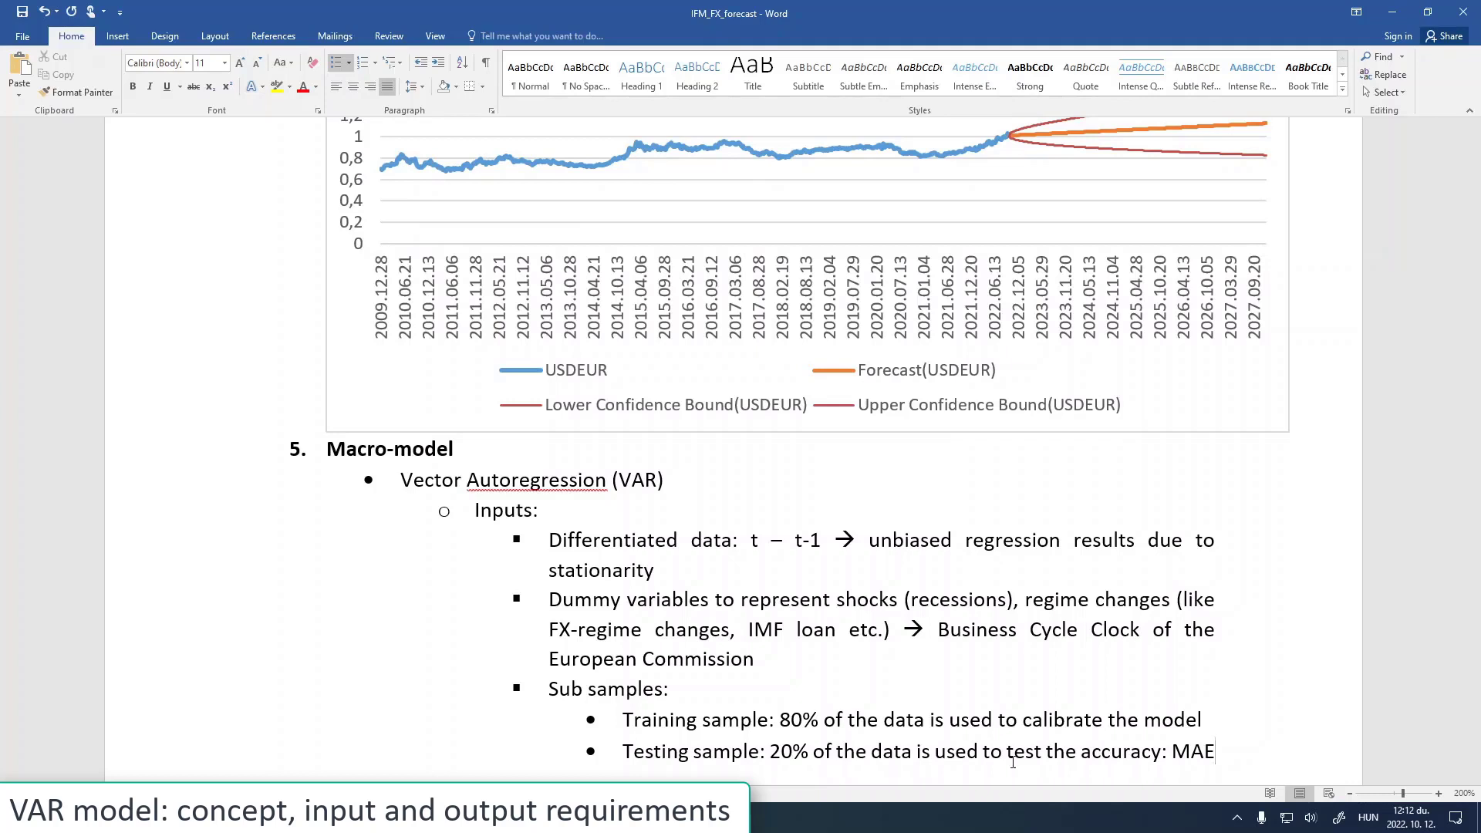
pyautogui.write(',')
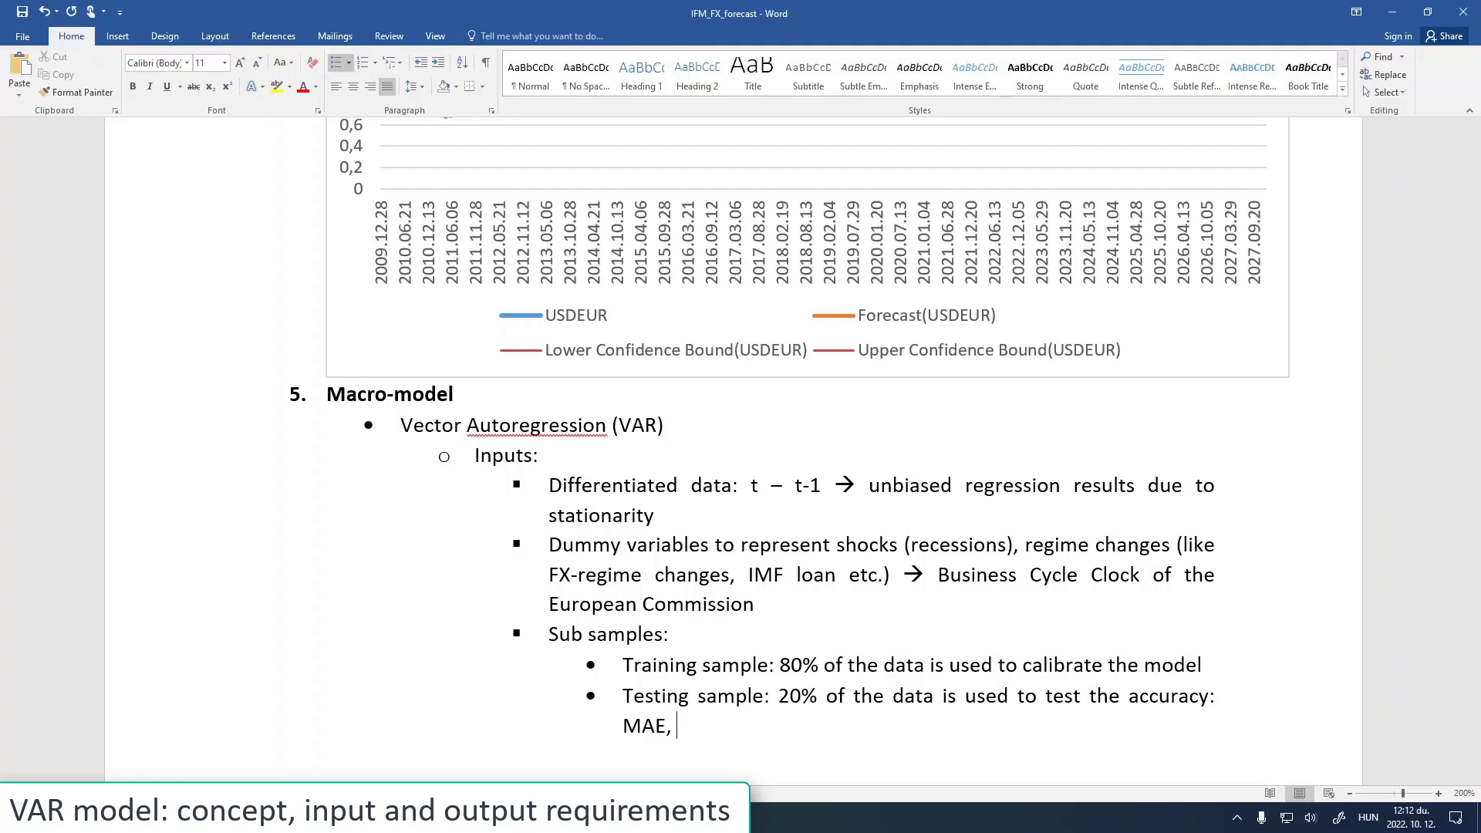
pyautogui.write('RSME minimized')
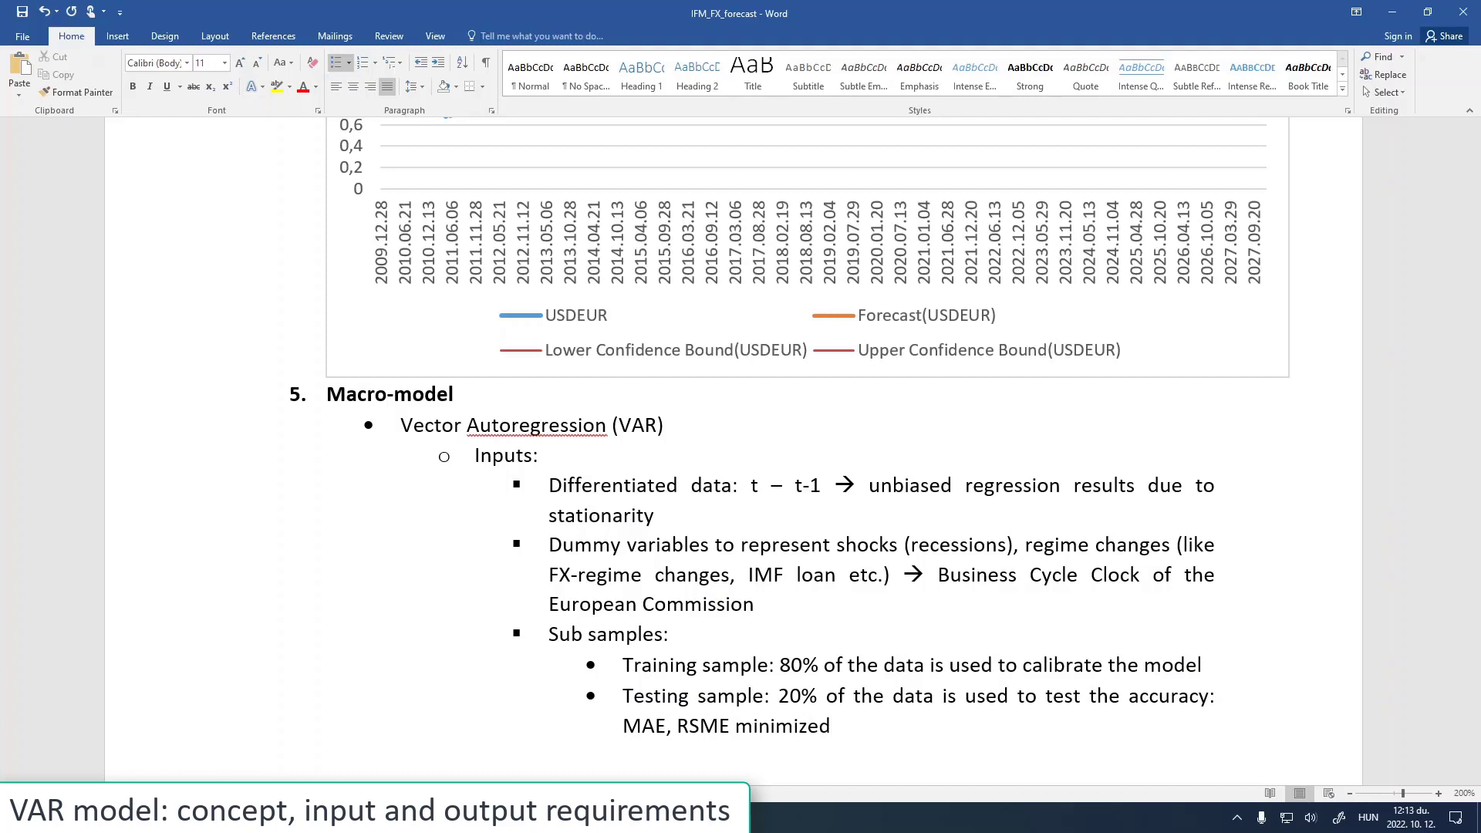
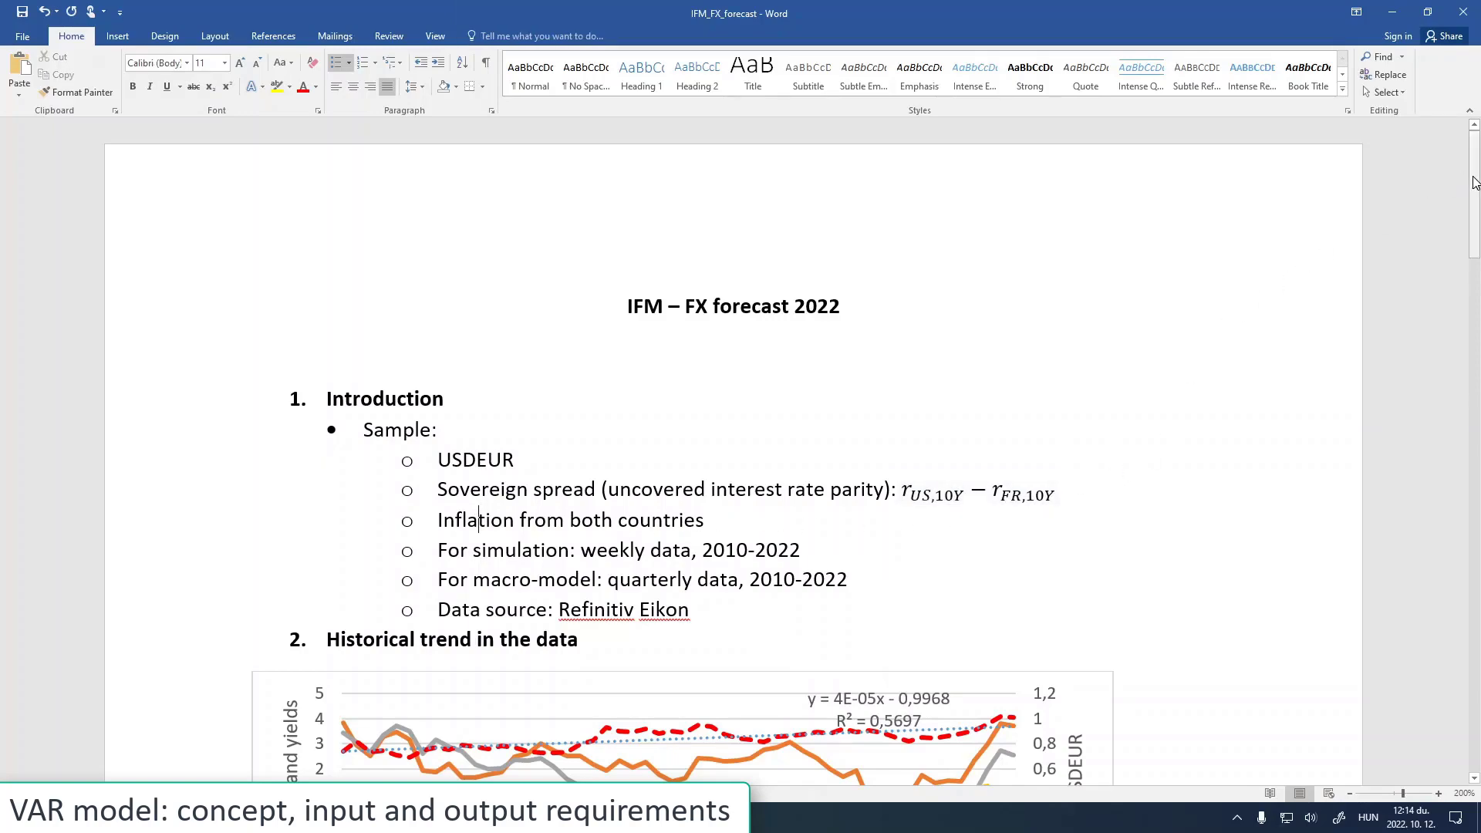
# Append a colon to the "Residuals" bullet under Output and add the nested bullet "No autocorrelation" below it
pyautogui.moveTo(1474, 182); pyautogui.dragTo(1454, 689)
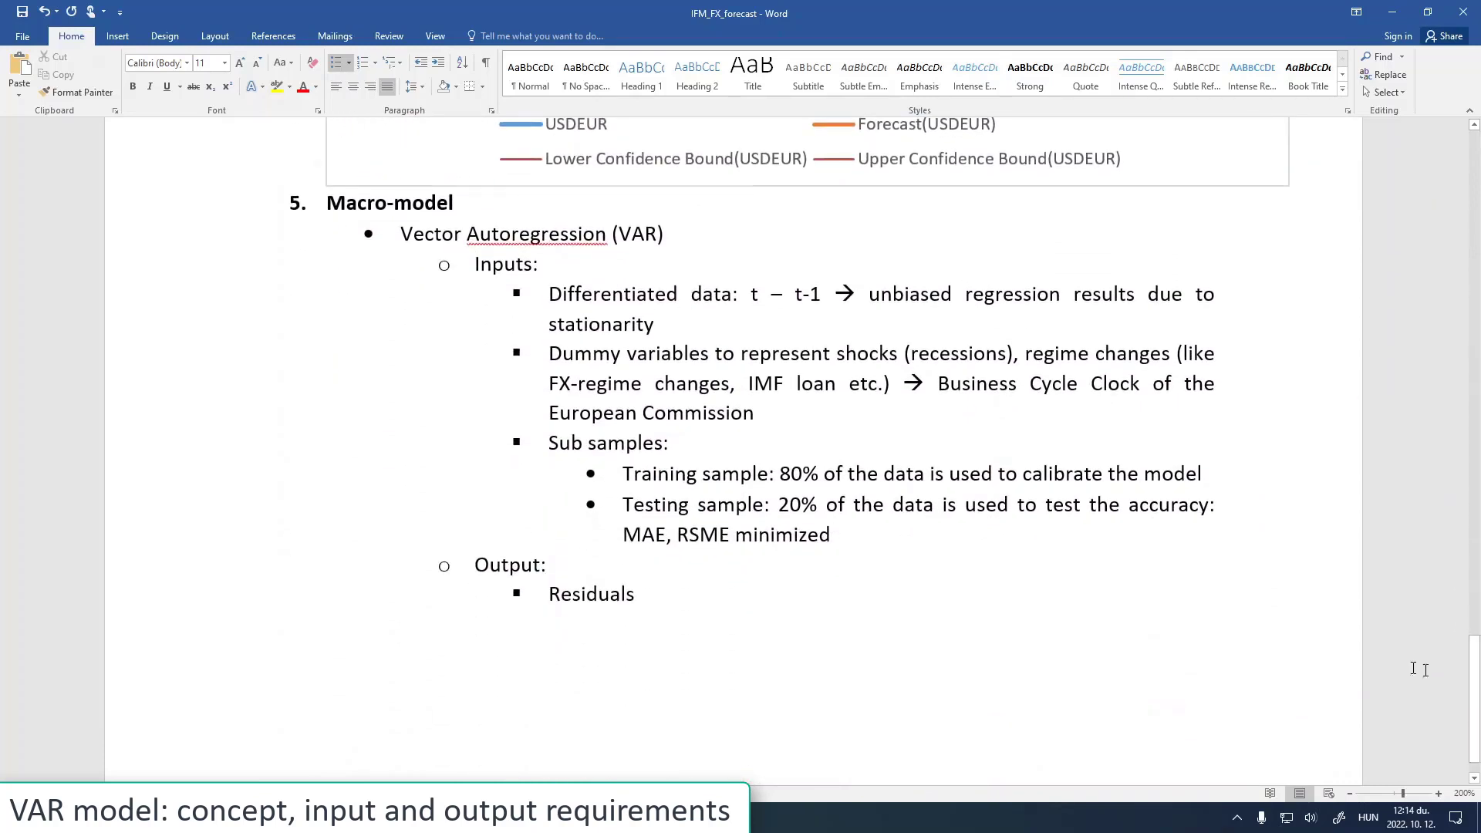
pyautogui.click(644, 600)
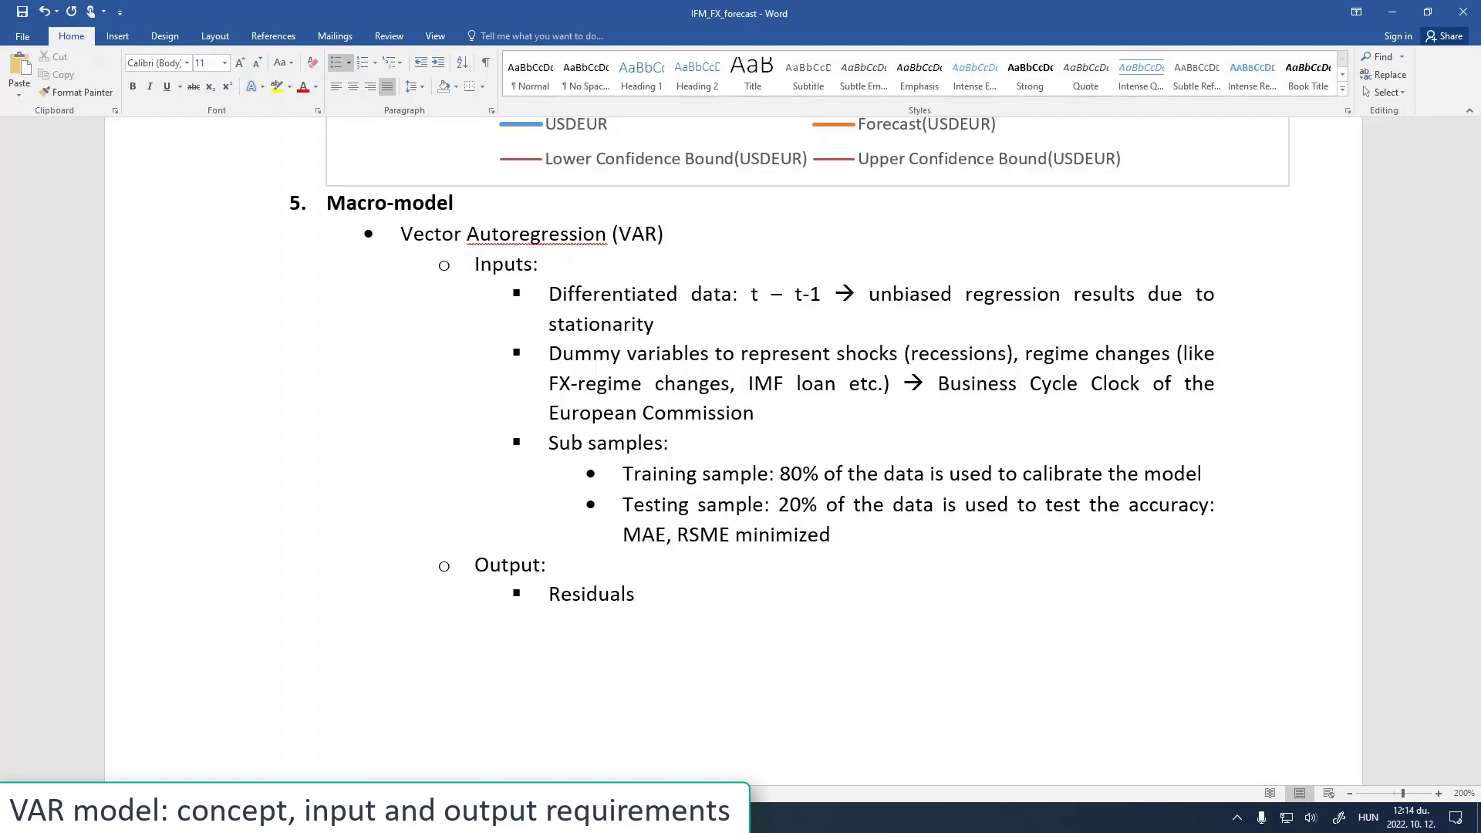
pyautogui.write(':')
pyautogui.press('Return')
pyautogui.press('Tab')
pyautogui.write('No autocorrelation')
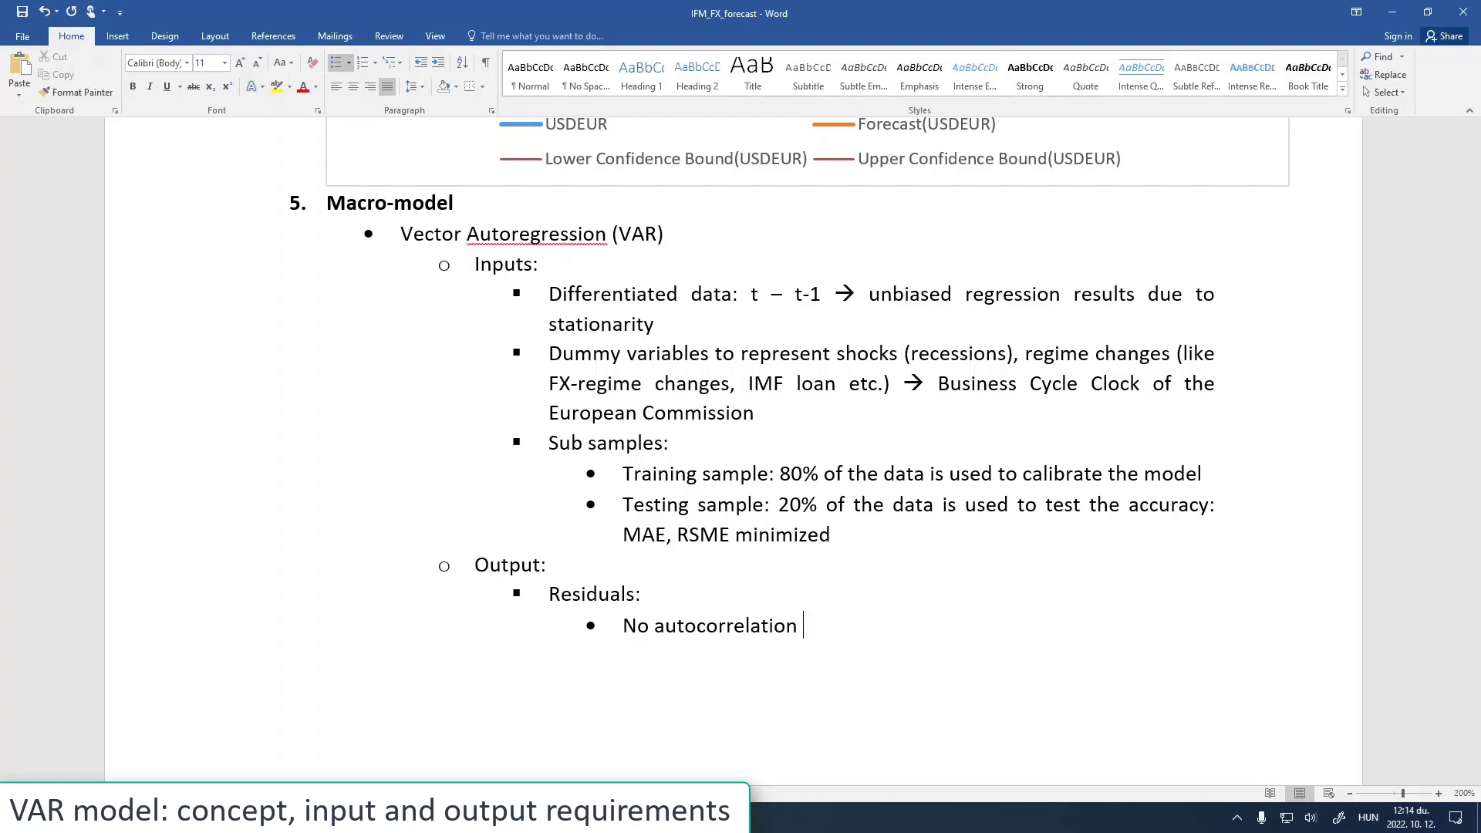
# Add the bullet "Normal distribution" below "No autocorrelation" and hide the white space between the pages
pyautogui.press('Return')
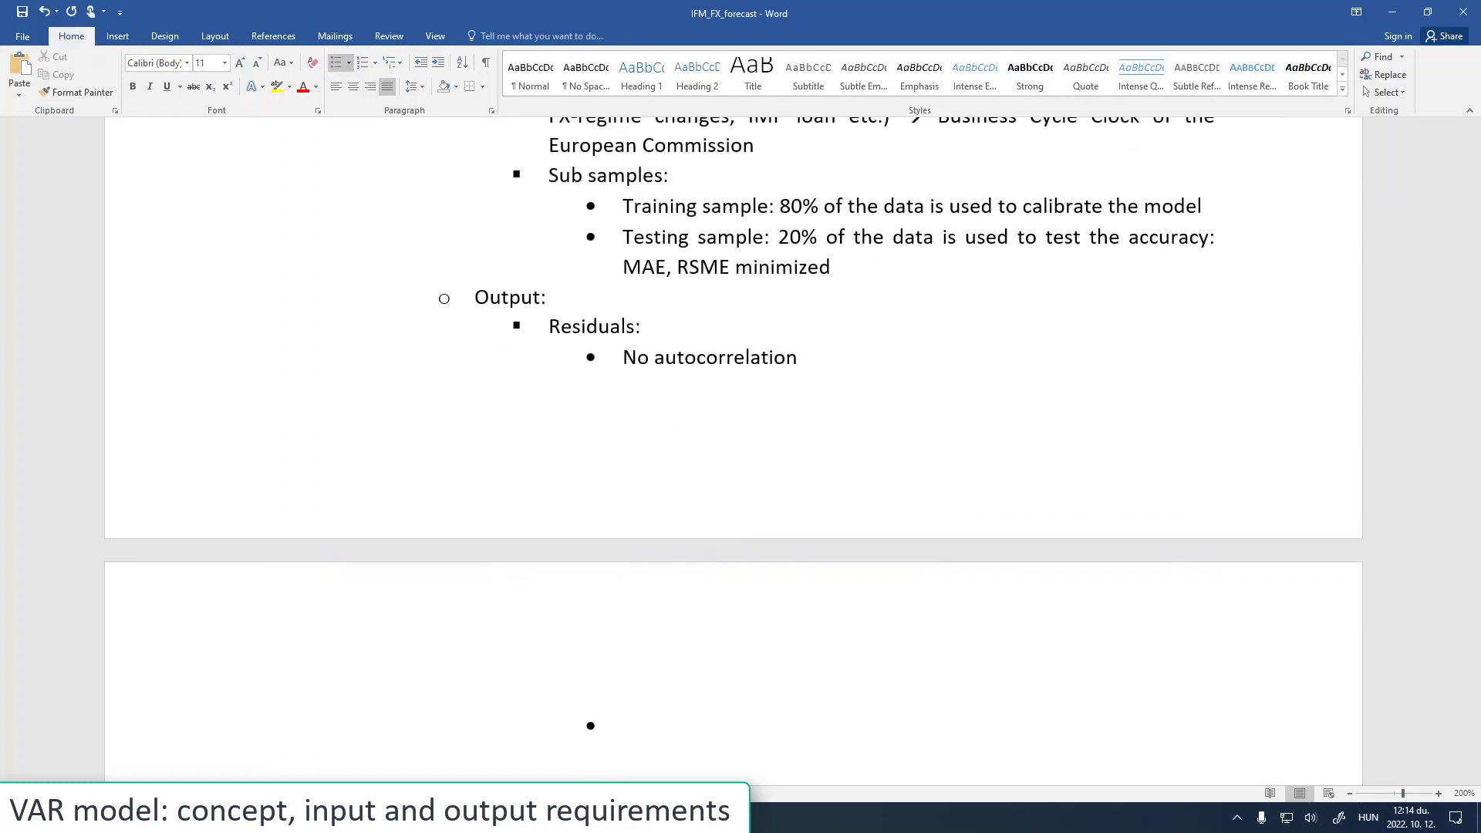
pyautogui.doubleClick(499, 540)
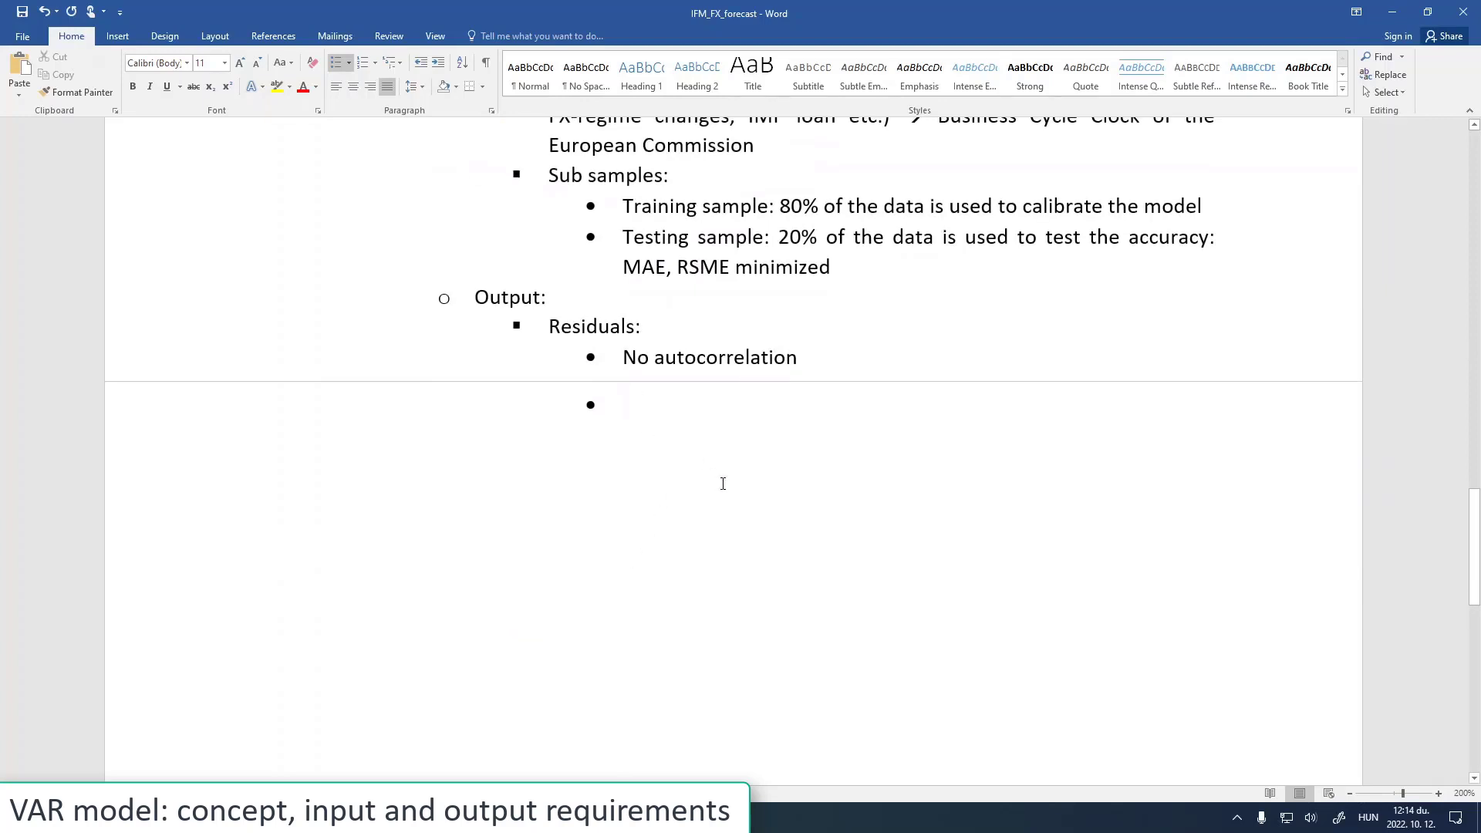
pyautogui.write('Normal')
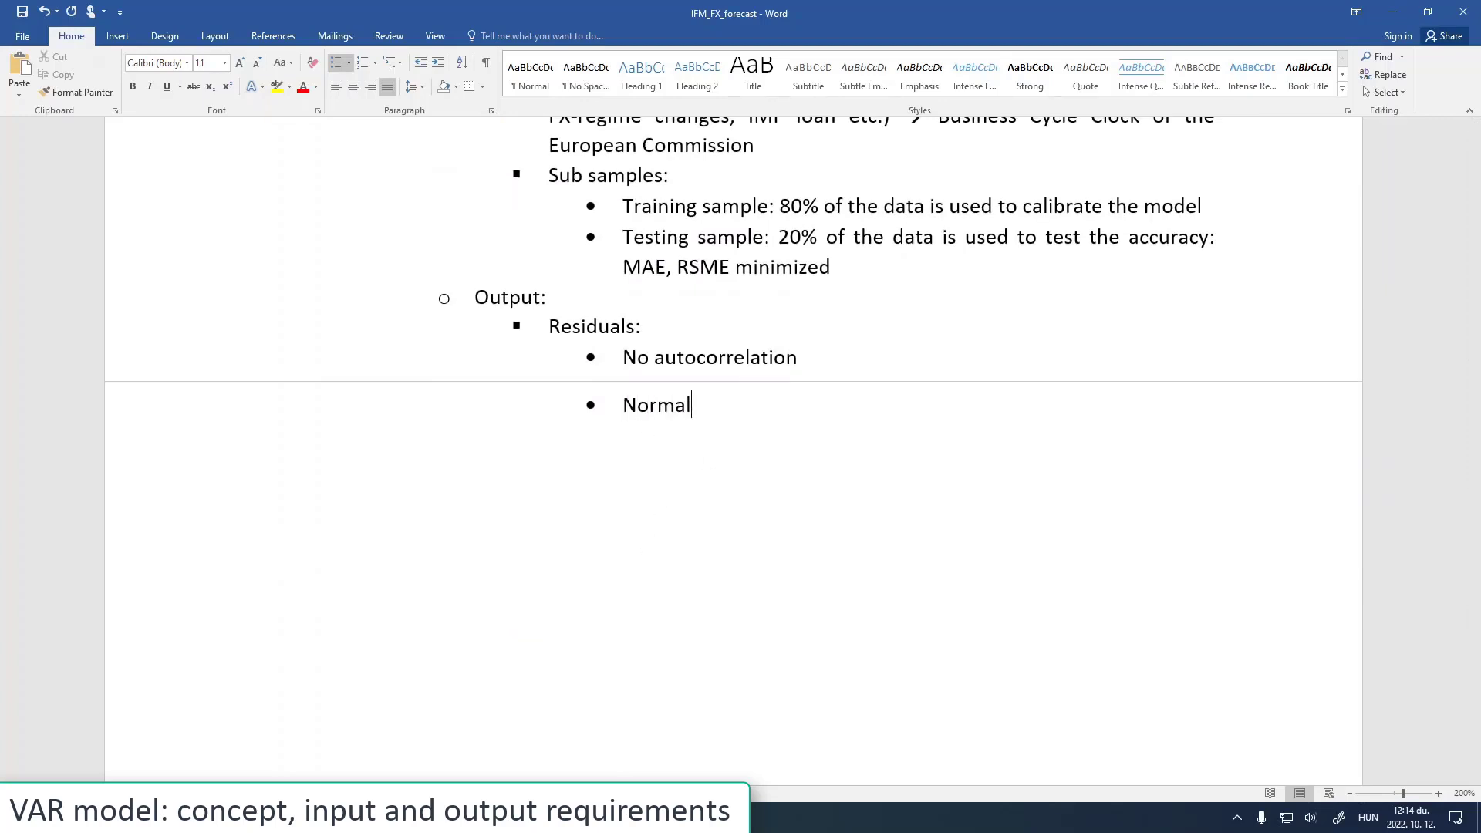
pyautogui.write(' distribution')
# Append ": D-W" to the "No autocorrelation" bullet
pyautogui.write(':')
pyautogui.write('D')
pyautogui.write('-W')
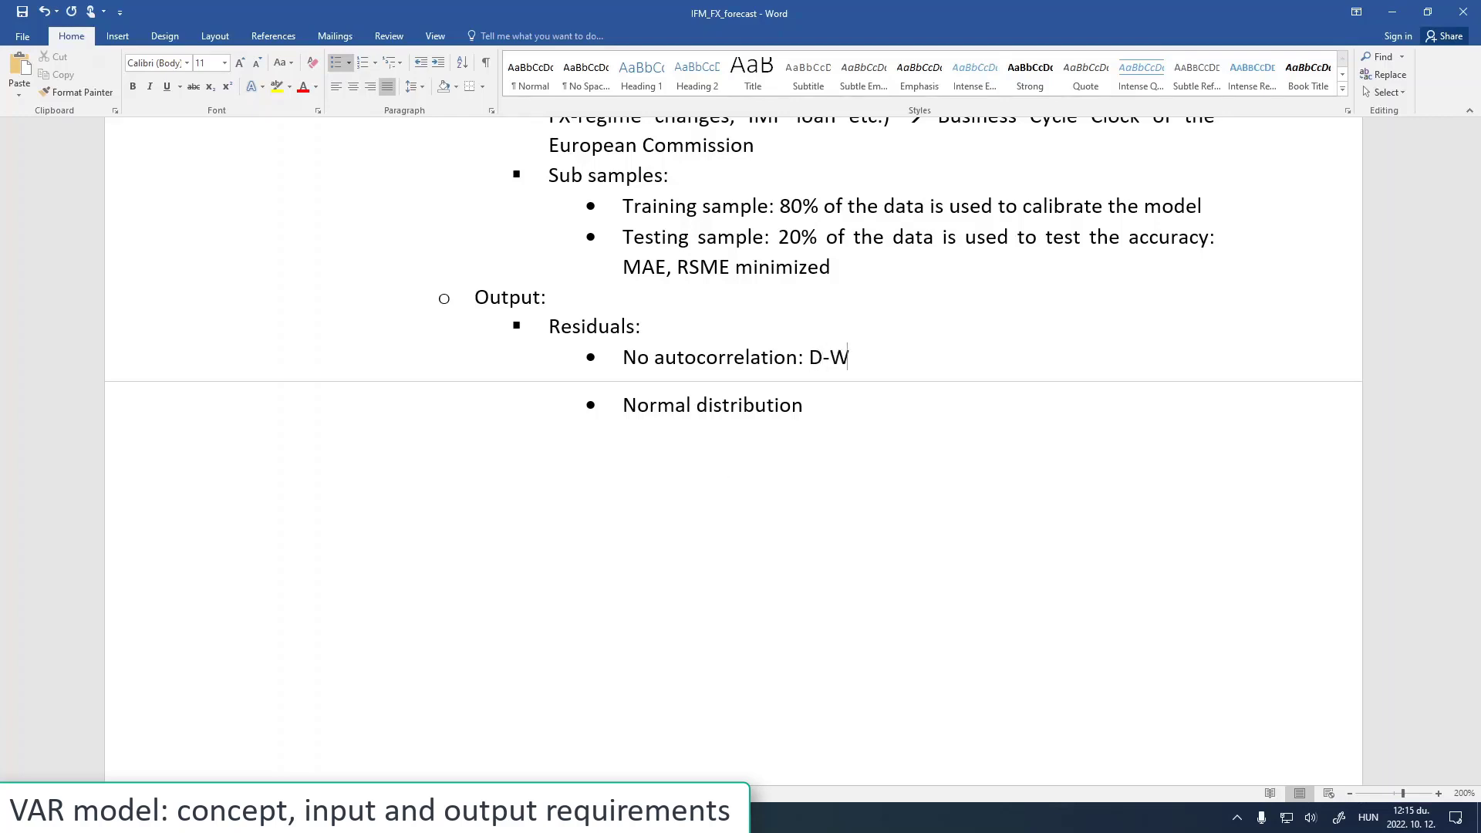
pyautogui.write(' ~')
pyautogui.press('BackSpace')
pyautogui.press('BackSpace')
# Add bounds around D-W to read "1.8<D-W<2.2" and append ", LM or Ljung-Box p>>0.05" to the bullet
pyautogui.press('Left')
pyautogui.press('Left')
pyautogui.press('Left')
pyautogui.write('1,8')
pyautogui.press('BackSpace')
pyautogui.press('BackSpace')
pyautogui.write('.8<')
pyautogui.press('End')
pyautogui.write('<2.2')
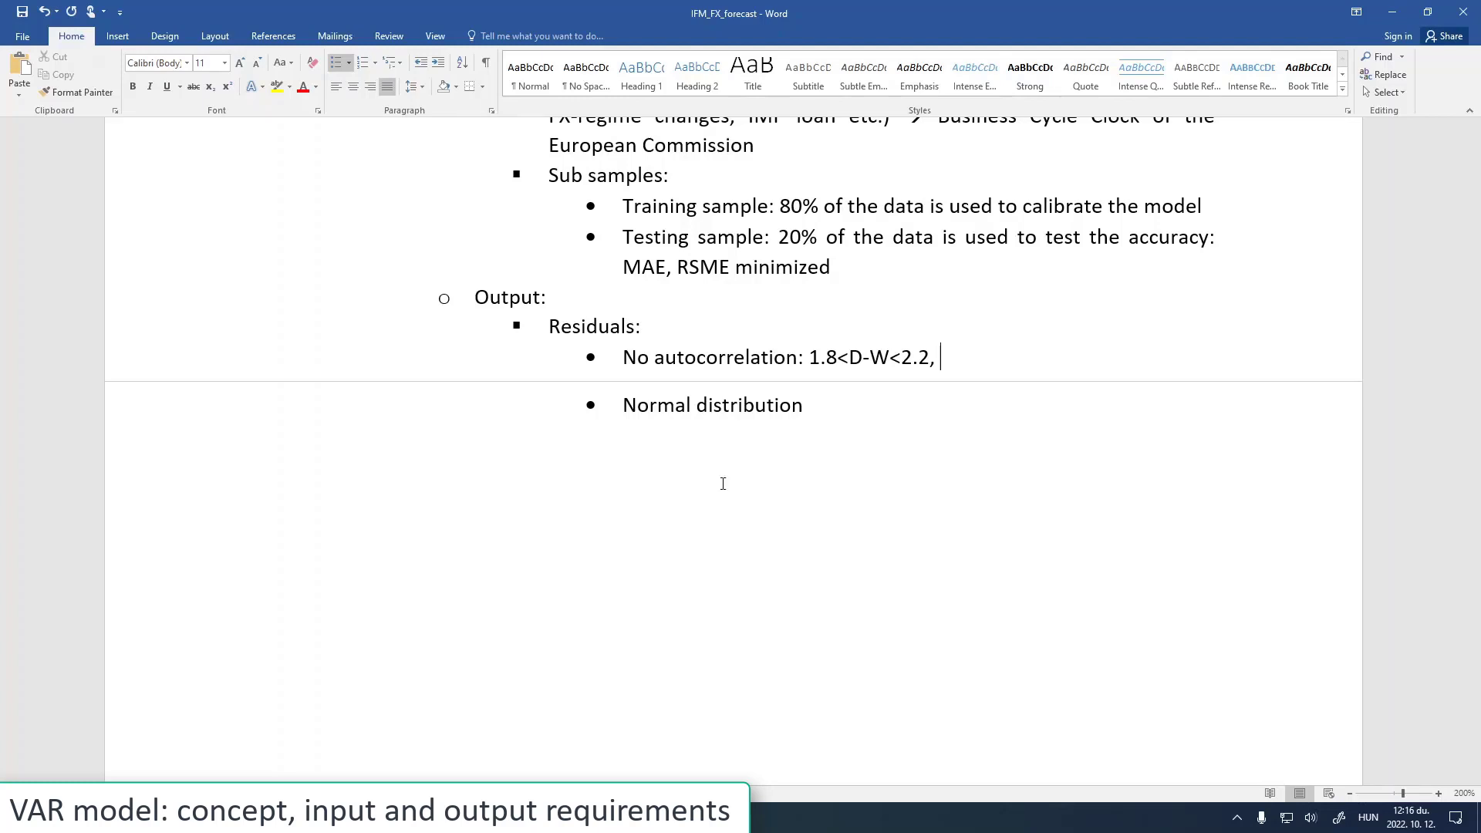
pyautogui.write('LM or Ljung-Box ')
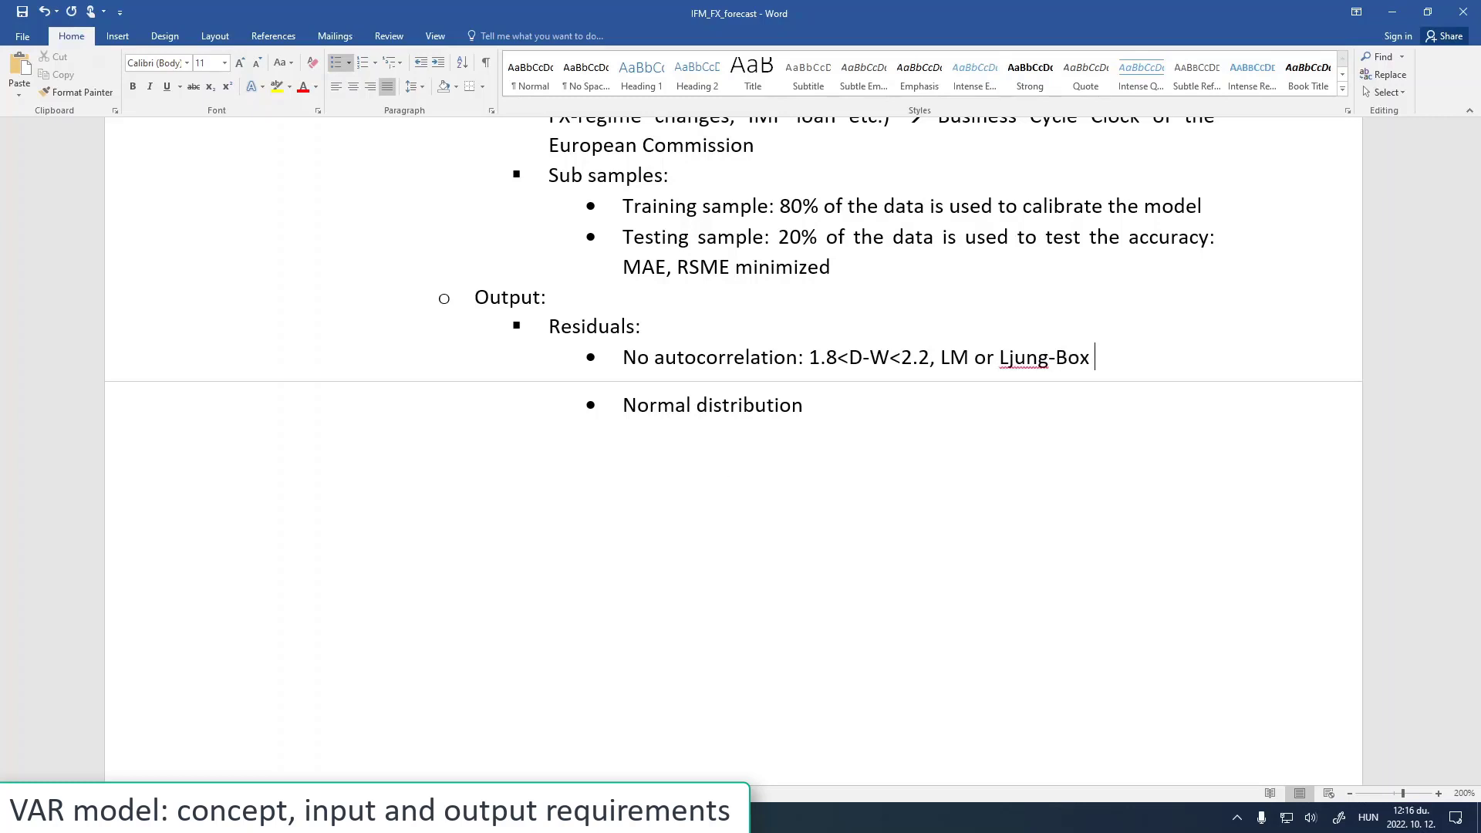
pyautogui.write('p>>0.05')
# Add a sub-bullet under "No autocorrelation": "If we fail: we should add previous values to the model: lag numbers increased"
pyautogui.press('Return')
pyautogui.press('Tab')
pyautogui.write('If ')
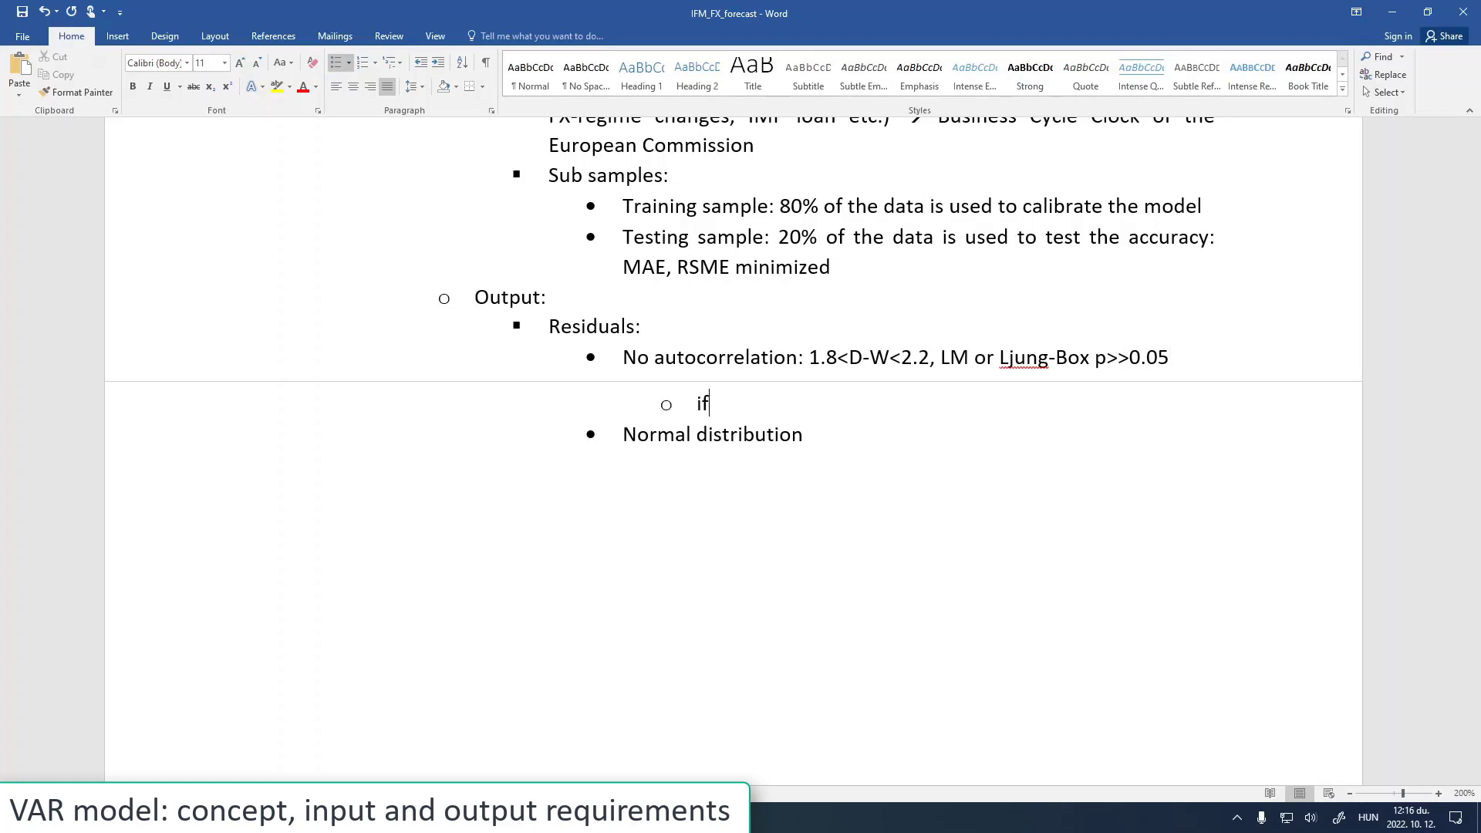
pyautogui.write('we fail:')
pyautogui.write('a')
pyautogui.press('BackSpace')
pyautogui.write('we should add ')
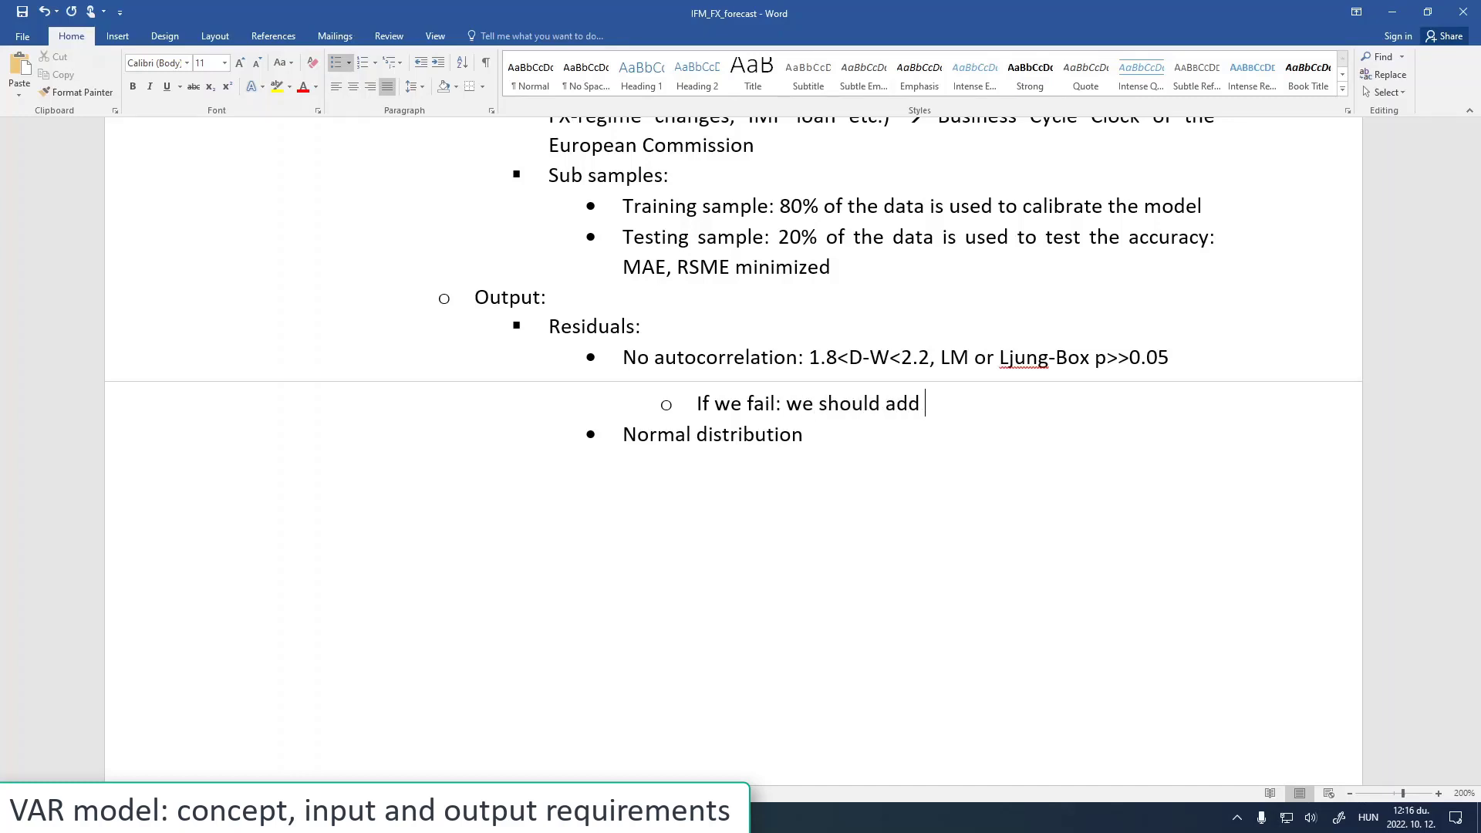
pyautogui.write('previous values ')
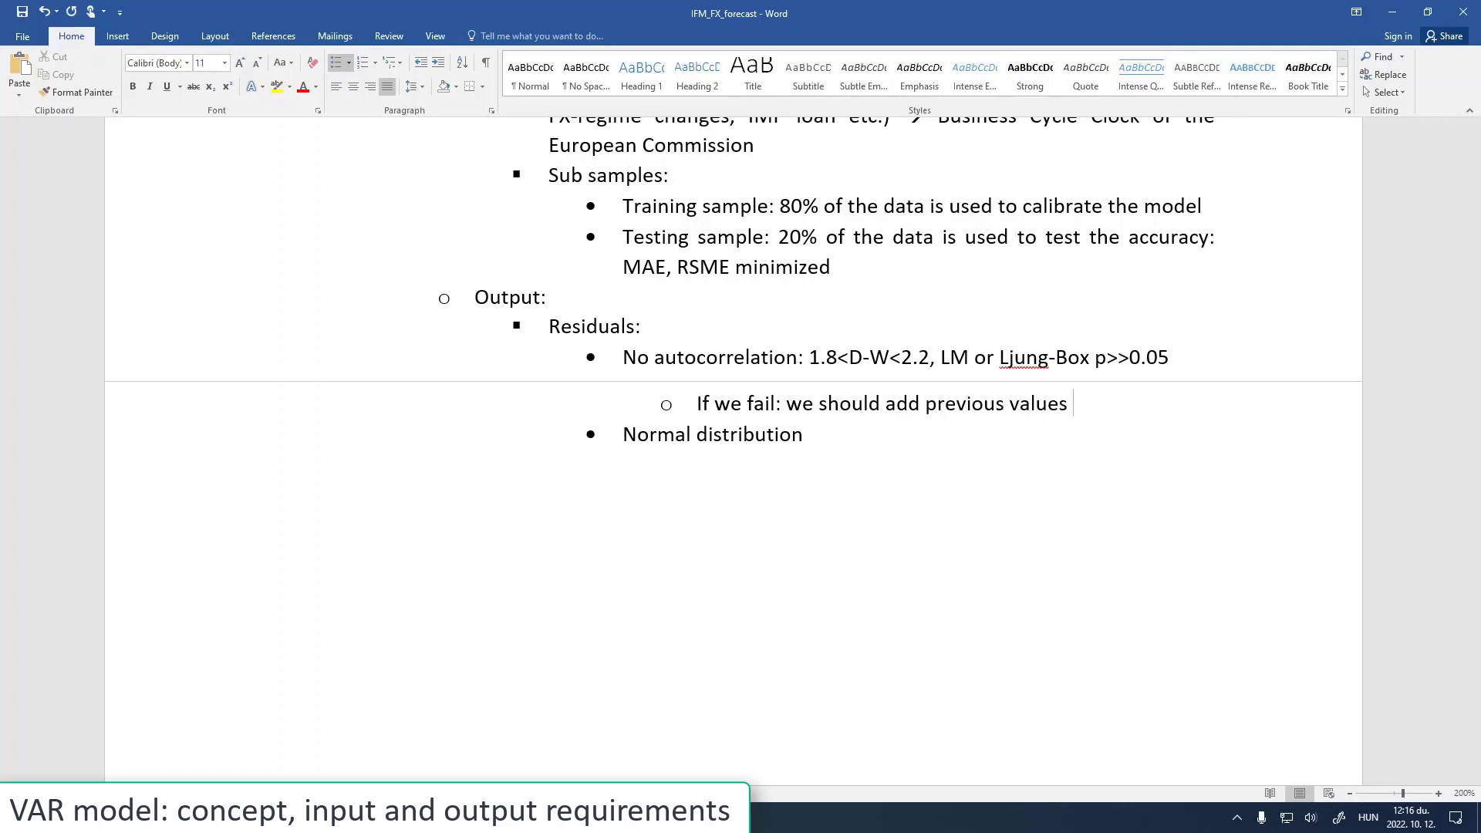
pyautogui.write('to the model: lag num')
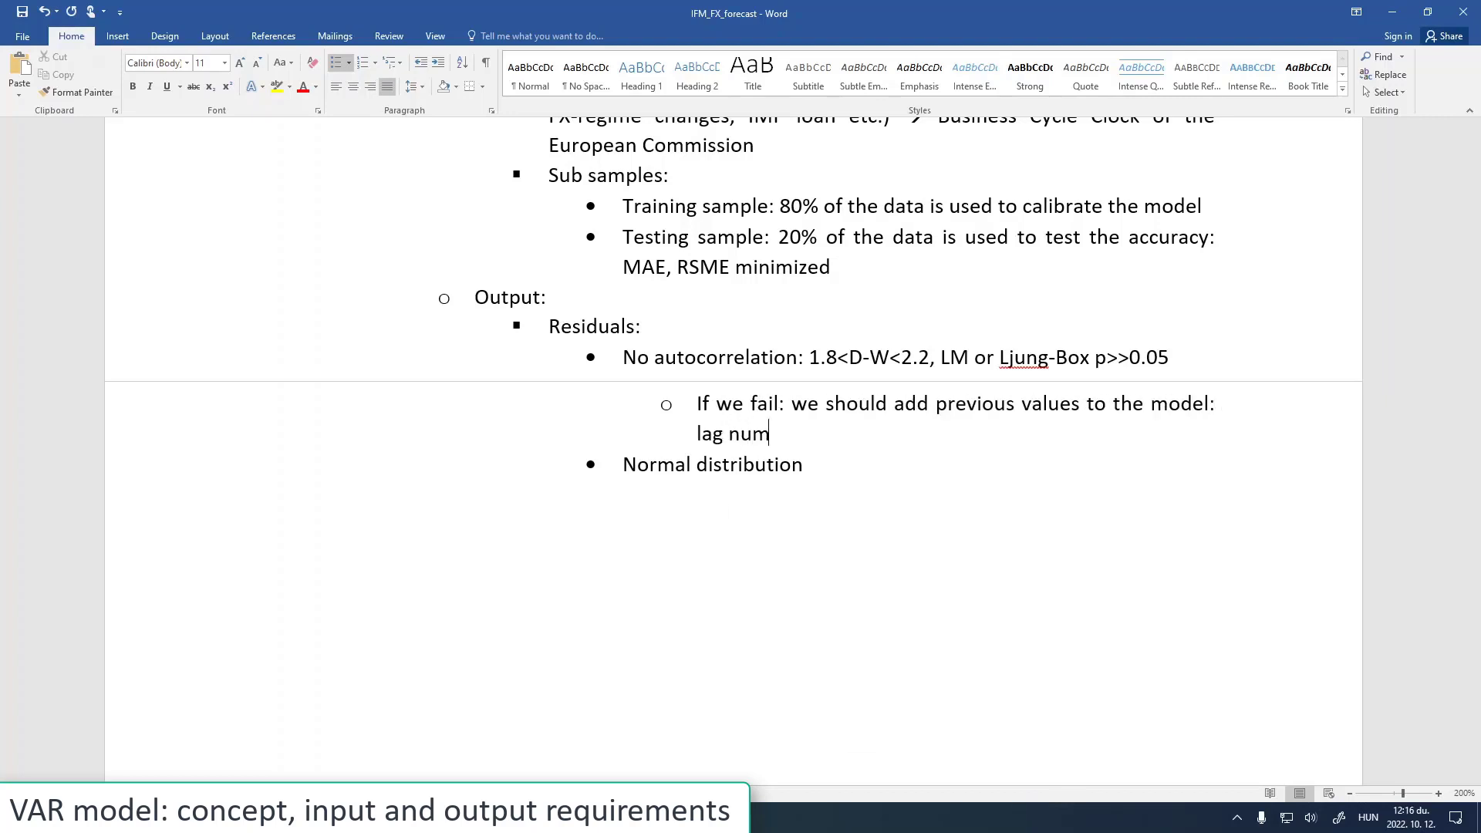
pyautogui.write('bers')
pyautogui.write('increased')
# Extend the lag numbers note with ": for quarterly data 4 → 6 → 8", using right arrows between the numbers
pyautogui.write(': for ')
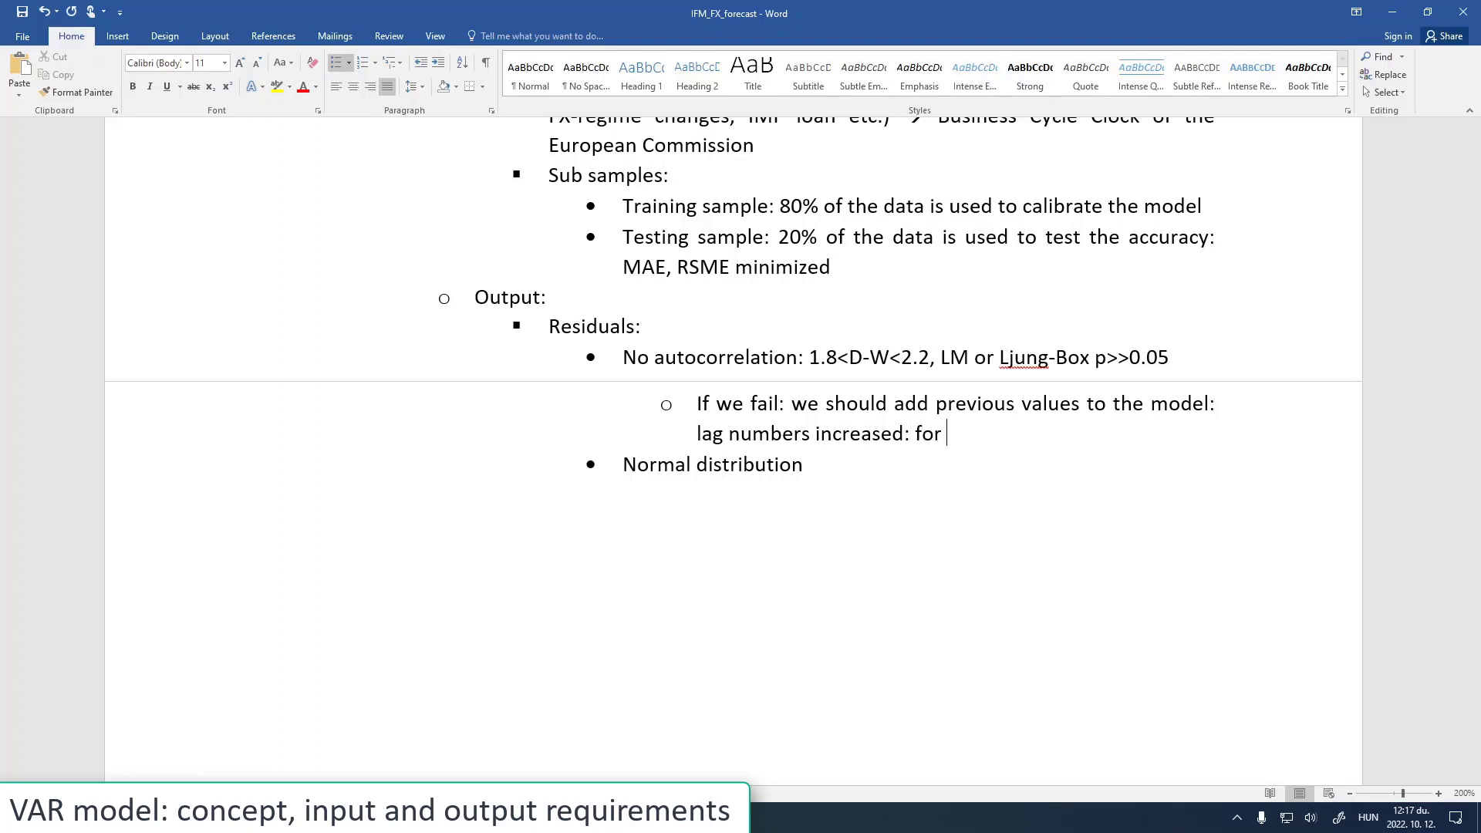
pyautogui.write('quarterly data')
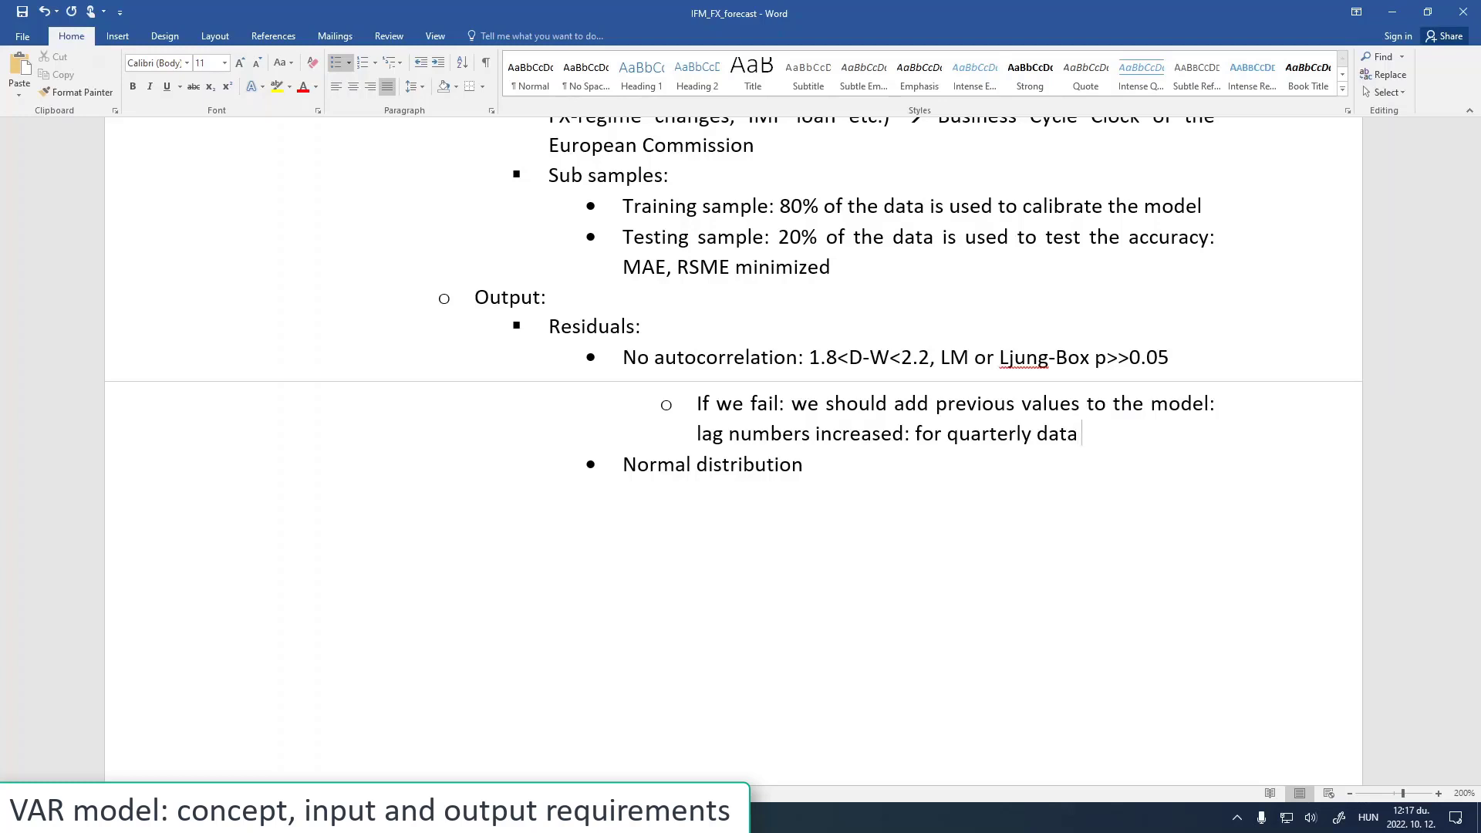
pyautogui.write(' 4')
pyautogui.write('--> ')
pyautogui.write('6')
pyautogui.write(' --> 8')
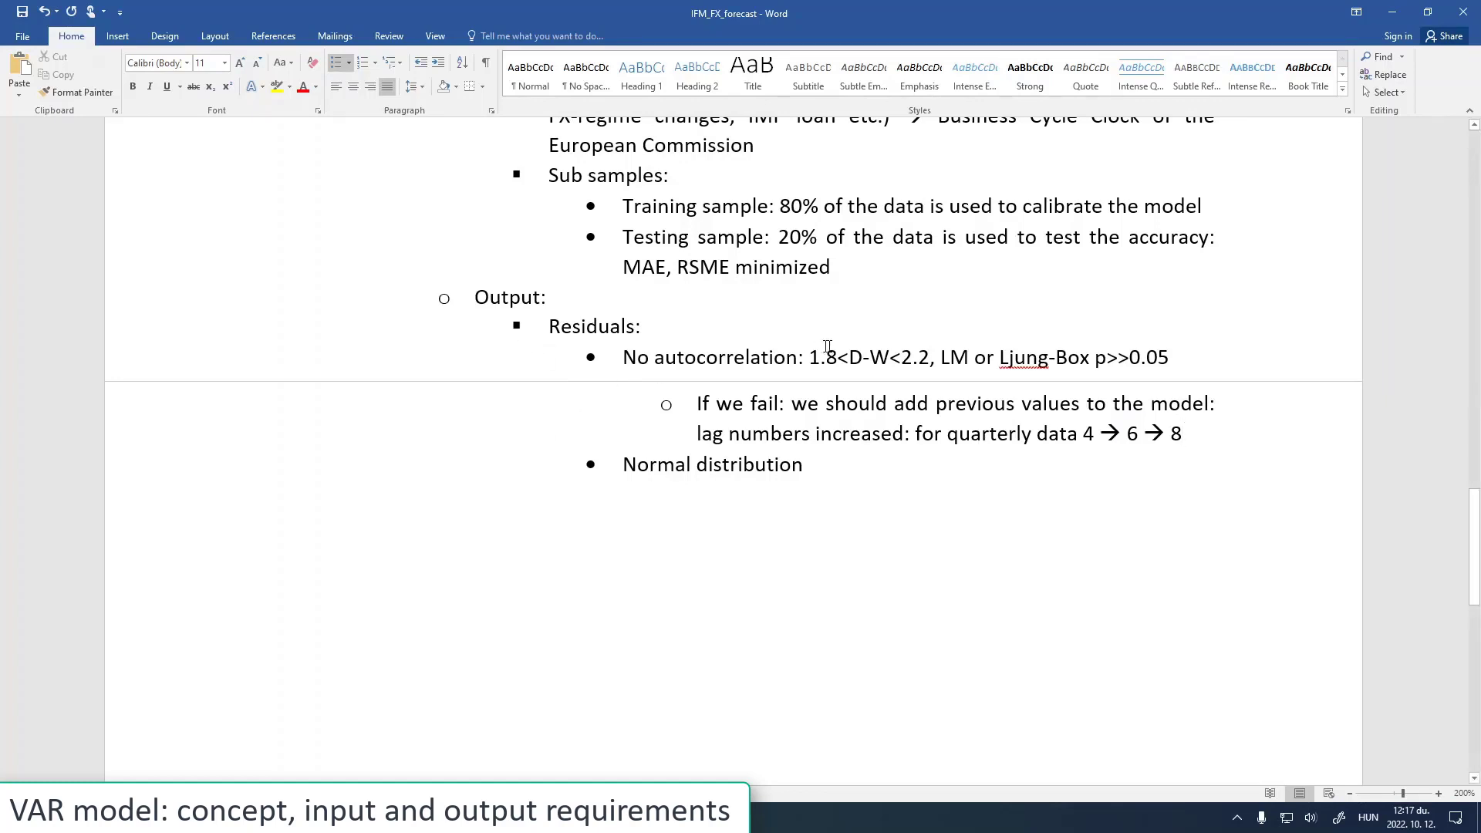
# Append ": D-H, Jarque-Bera p>>0.05" to the "Normal distribution" bullet
pyautogui.click(852, 353)
pyautogui.click(812, 466)
pyautogui.write(':')
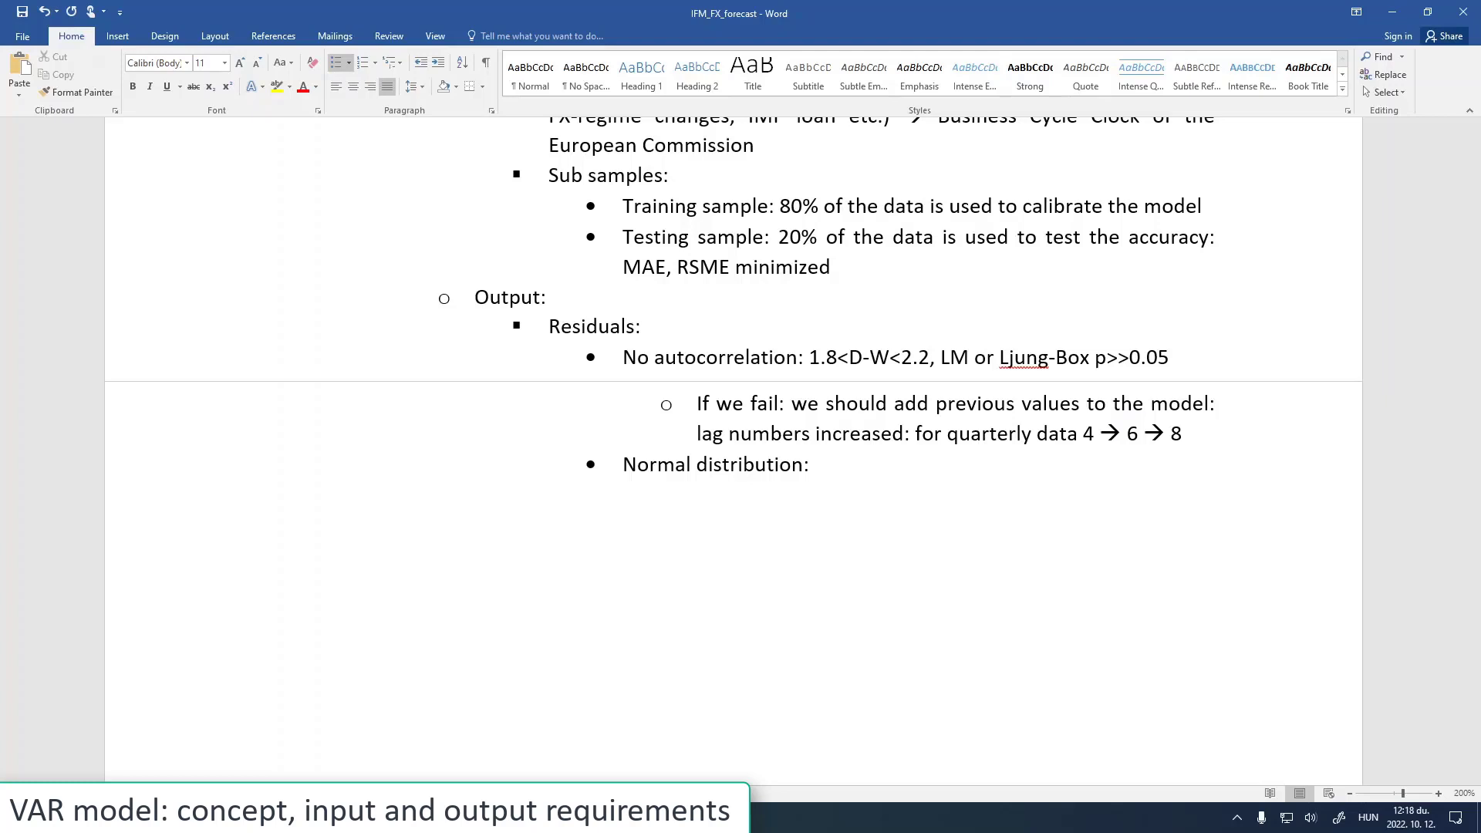
pyautogui.write('DH')
pyautogui.press('Left')
pyautogui.write('-')
pyautogui.press('Right')
pyautogui.write(', Jarque-Bera')
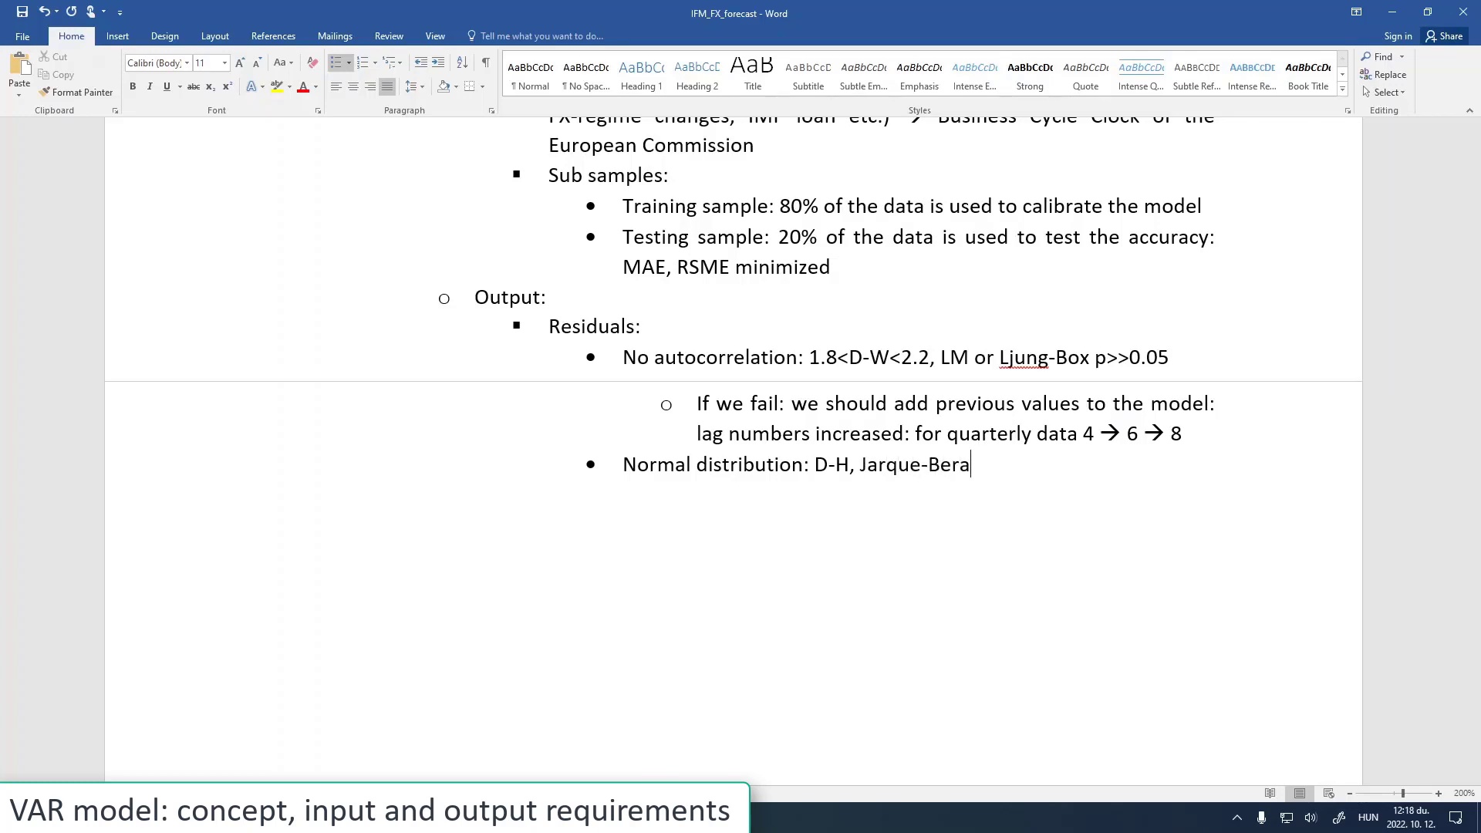
pyautogui.write(' p>>0.05')
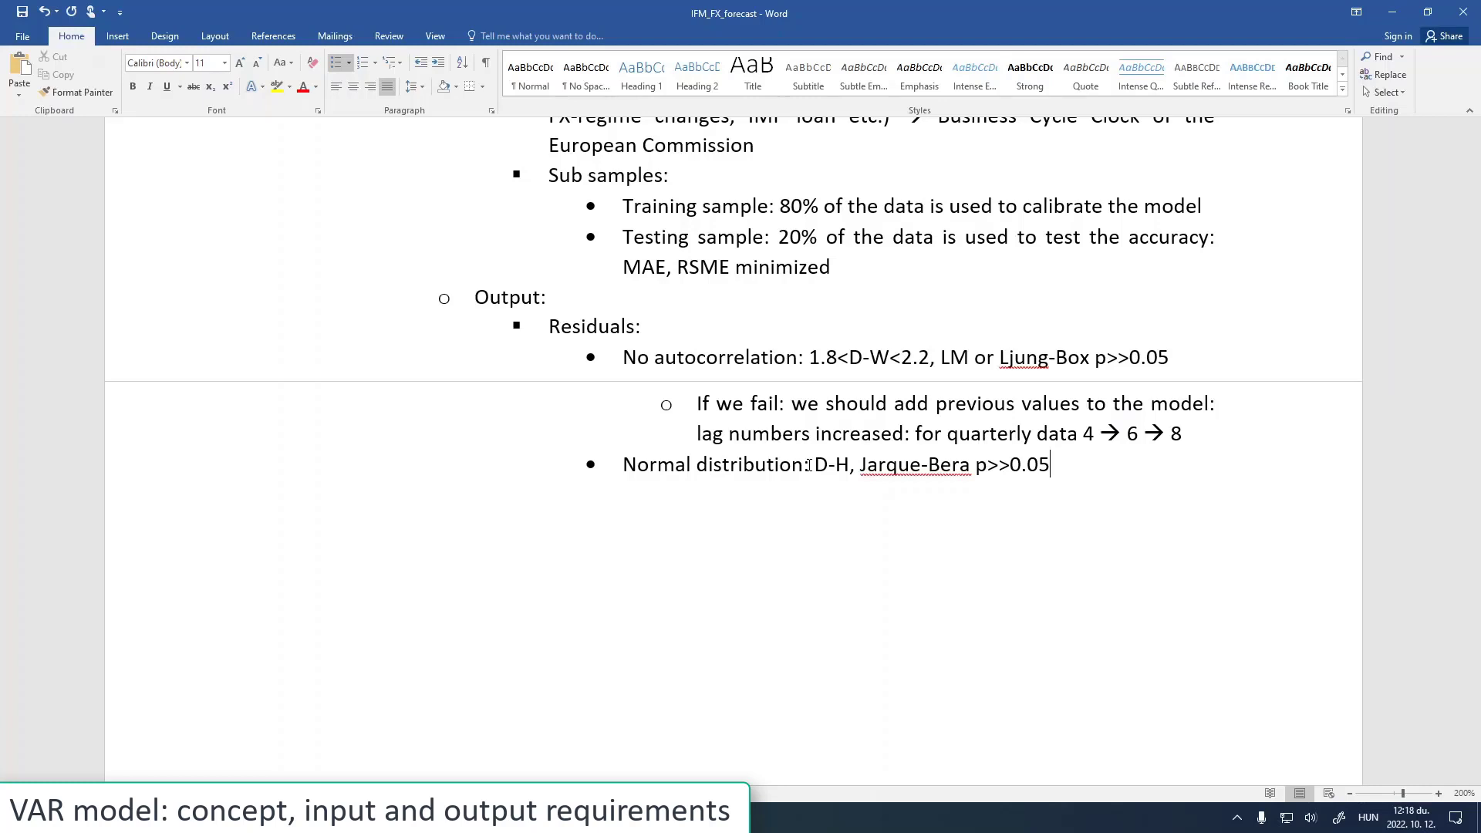
# Add a sub-bullet under "Normal distribution" reading "If we fail: more shock dummy"
pyautogui.press('Return')
pyautogui.press('Tab')
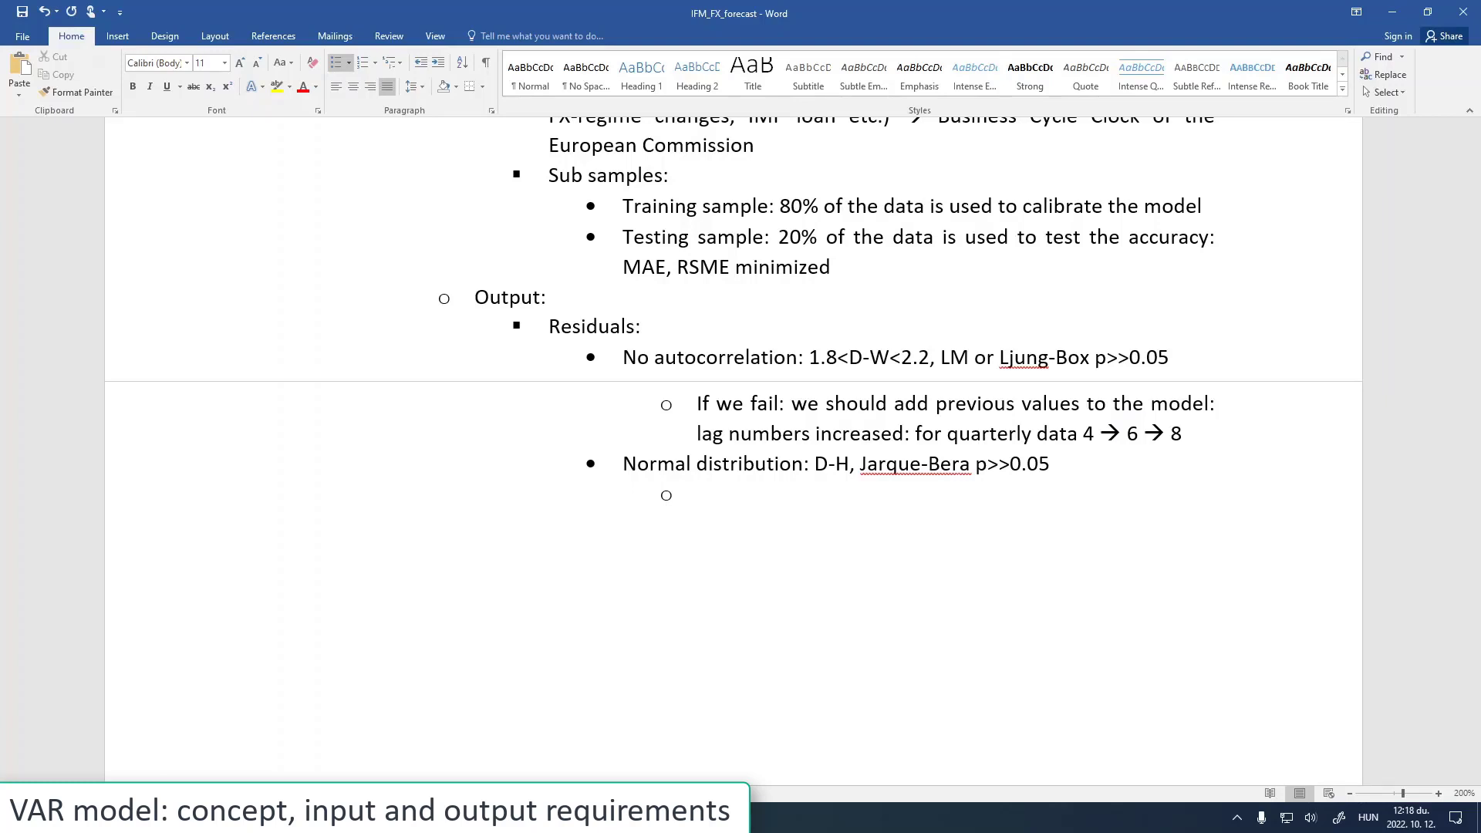
pyautogui.write('If we fail: more shock dummy')
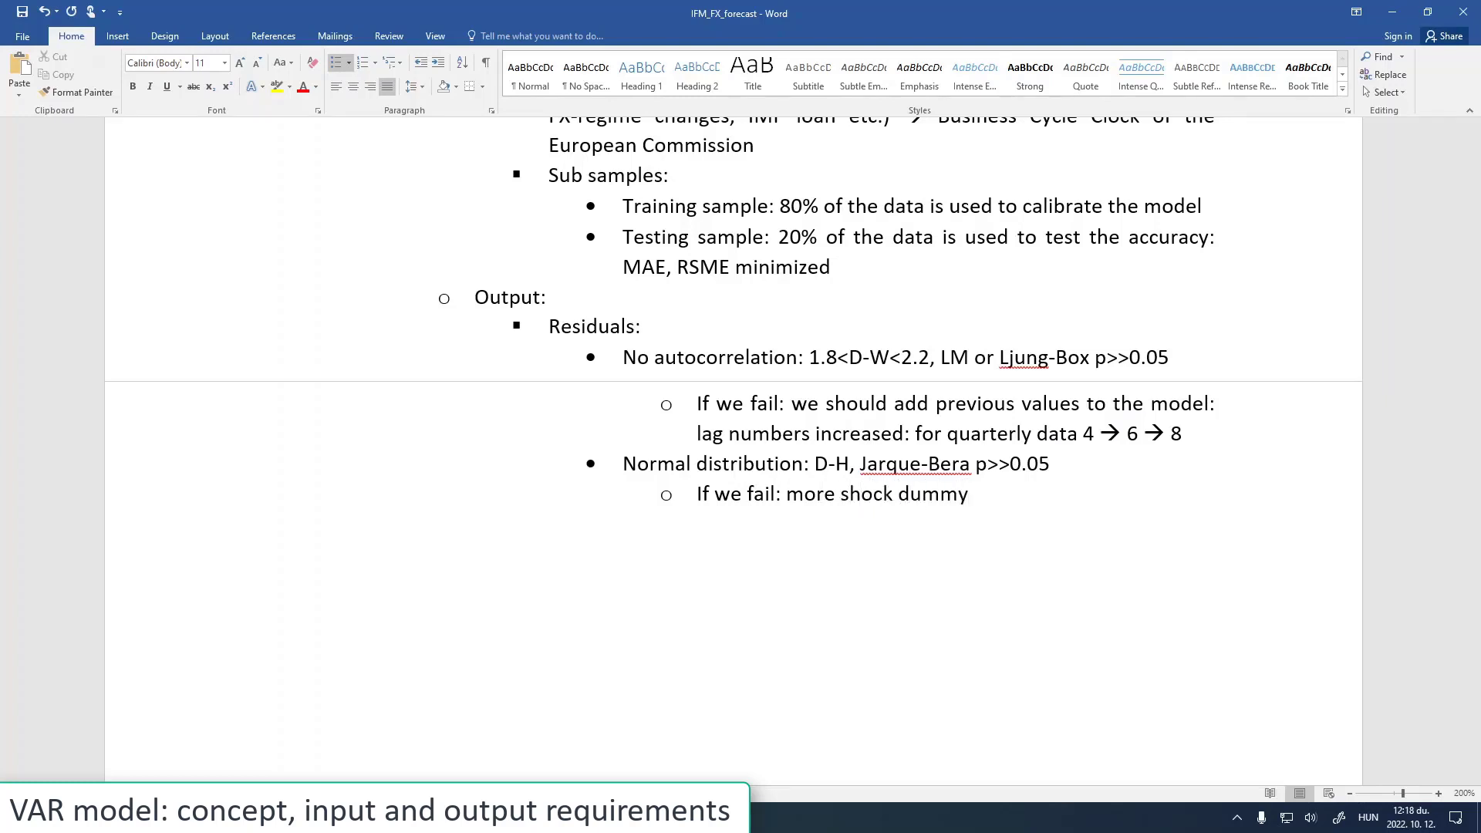
# Complete the sub-bullet under "Normal distribution" so it reads "If we fail: more shock dummys are needed"
pyautogui.write('s are needed')
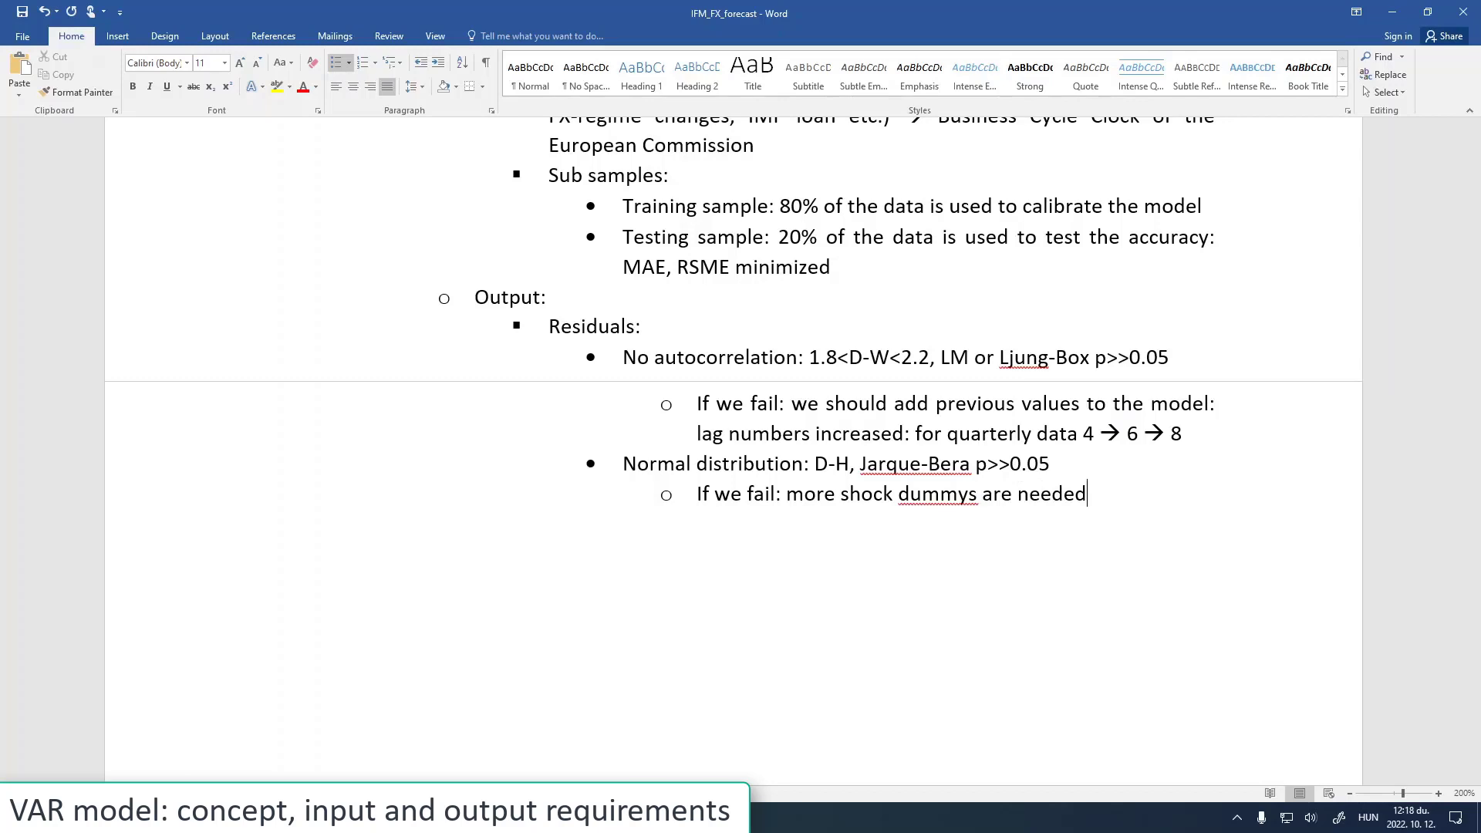
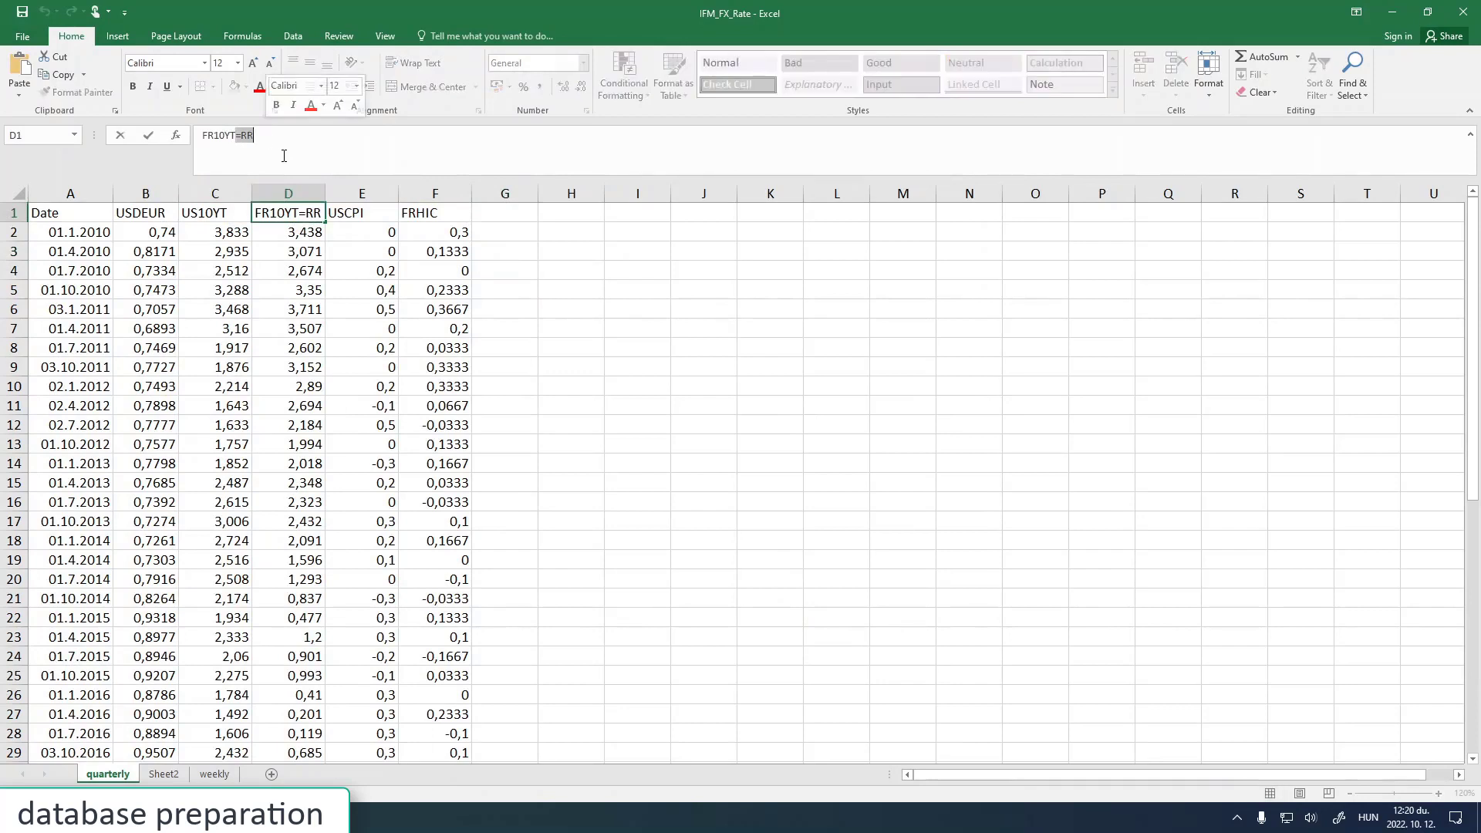
# Switch to the IFM_FX_Rate workbook in Excel and shorten the header in D1 of the quarterly sheet to FR10YT
pyautogui.click(500, 289)
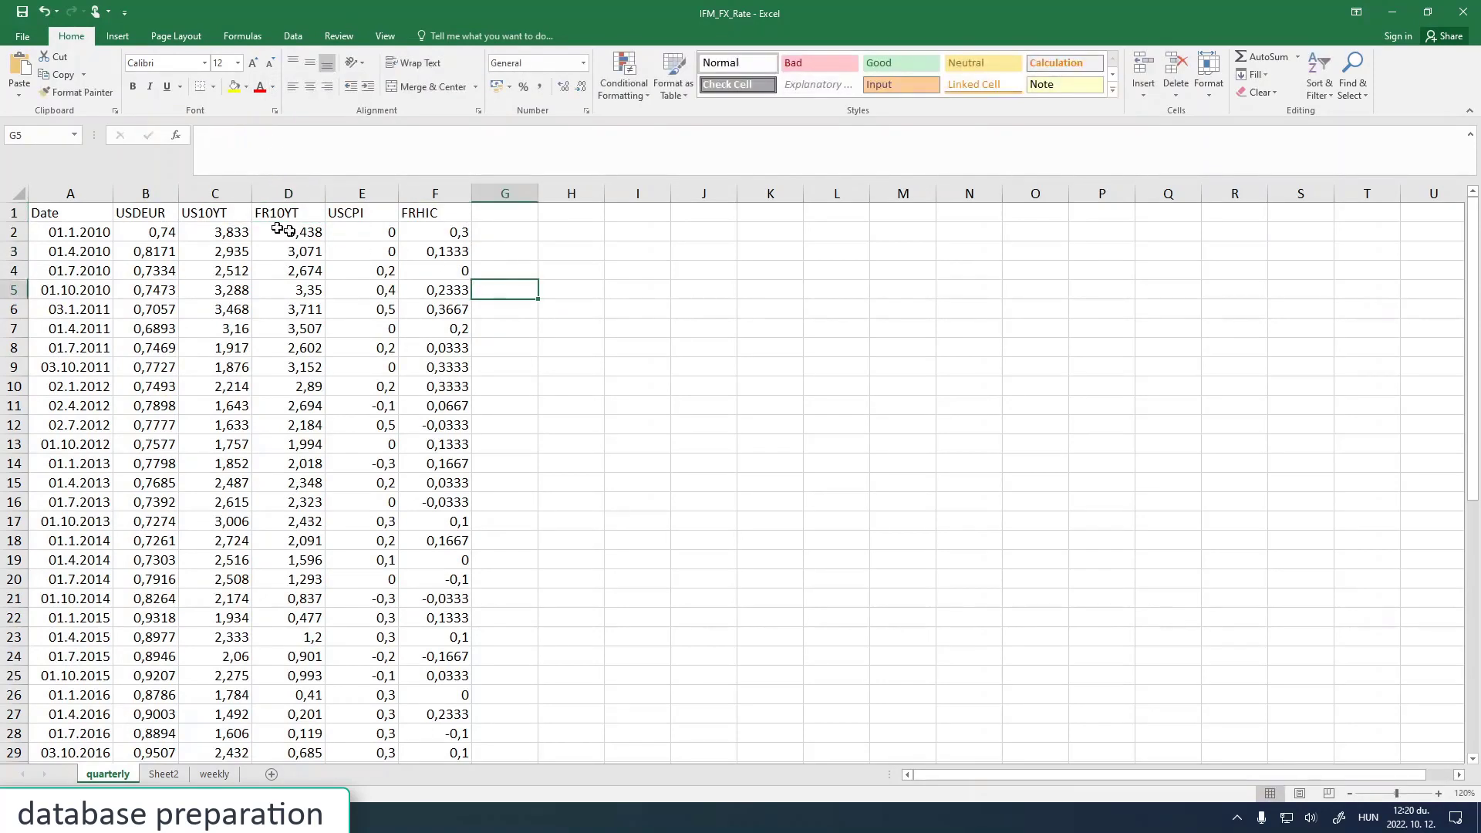
# Review the exchange rate, 10-year yield and inflation column headers, USDEUR through FRHIC, on the quarterly sheet
pyautogui.click(166, 213)
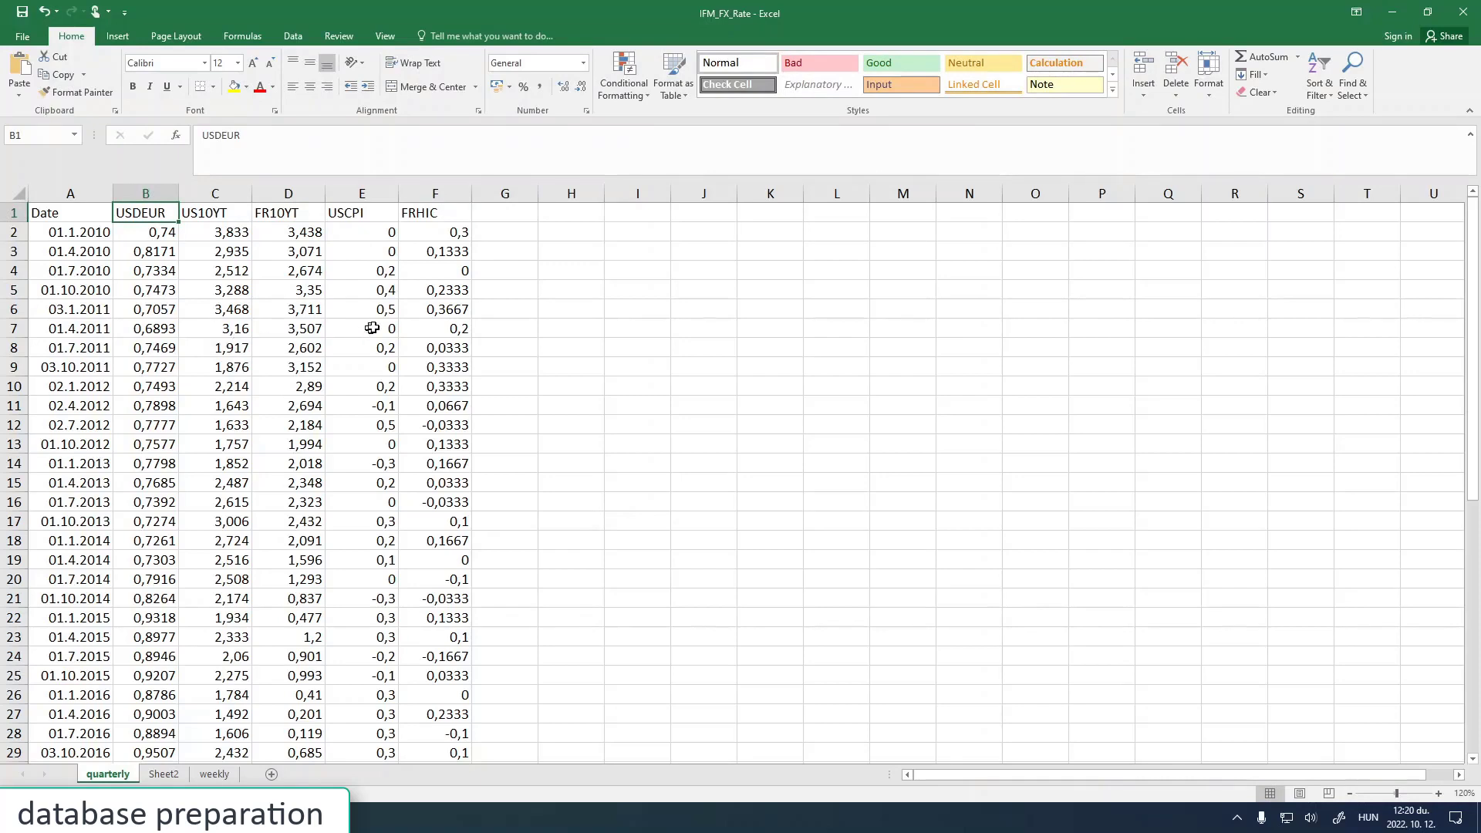
pyautogui.press('Right')
pyautogui.press('Right')
pyautogui.click(210, 217)
pyautogui.click(287, 216)
pyautogui.press('Left')
pyautogui.press('Right')
pyautogui.hotkey('shift', 'Left')
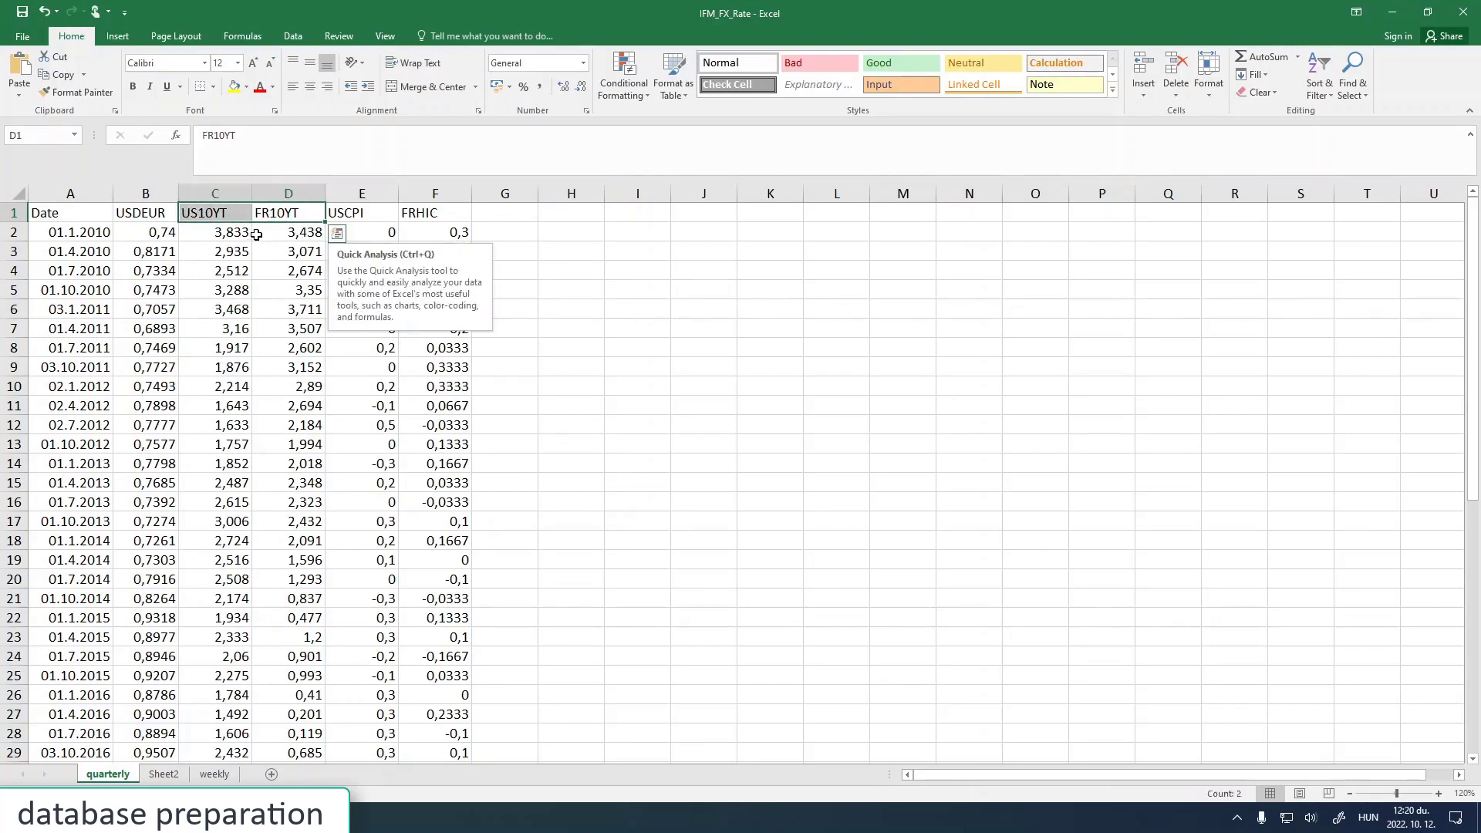
pyautogui.click(259, 234)
pyautogui.click(392, 212)
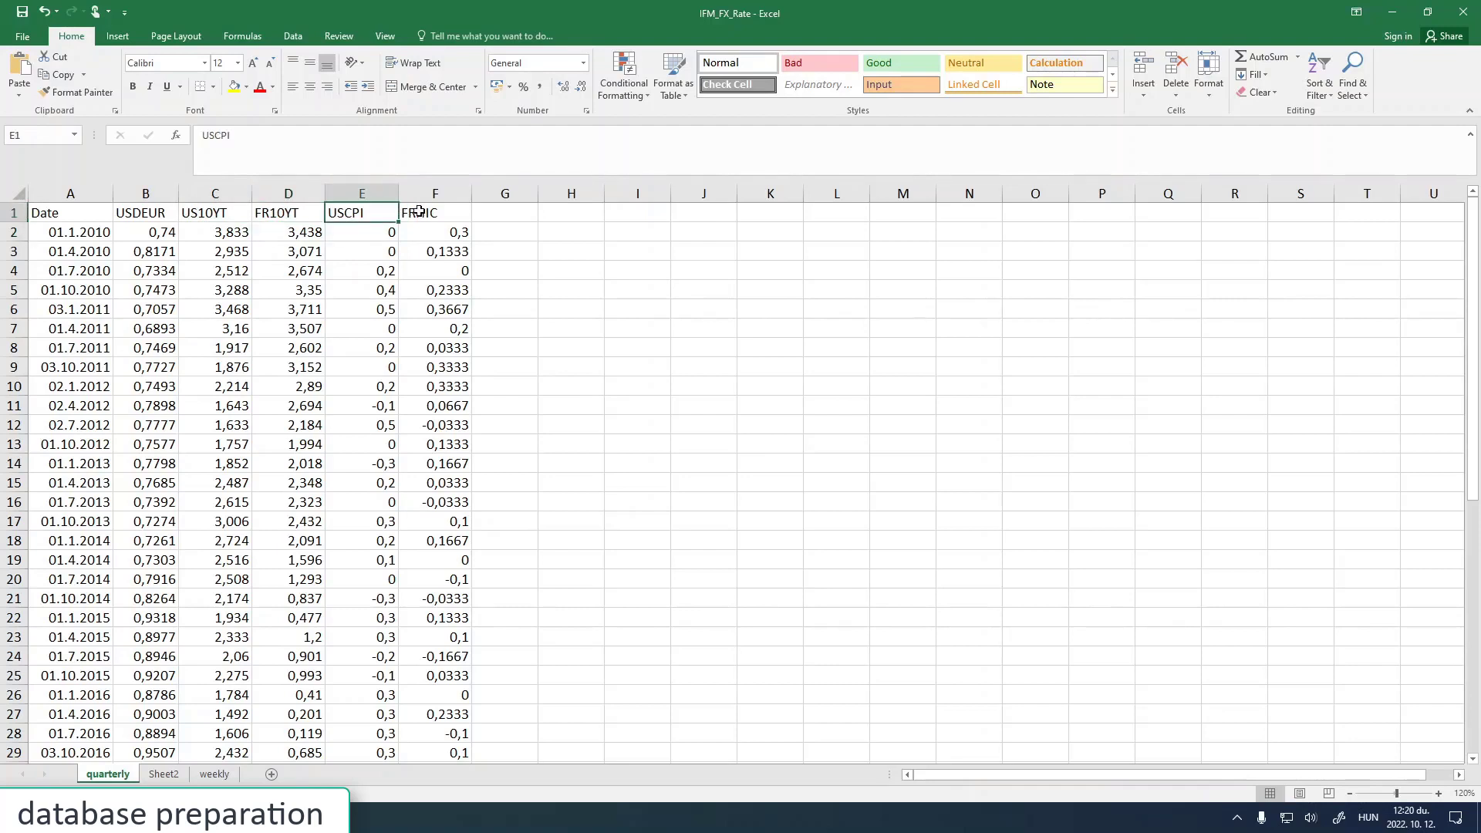
pyautogui.click(426, 214)
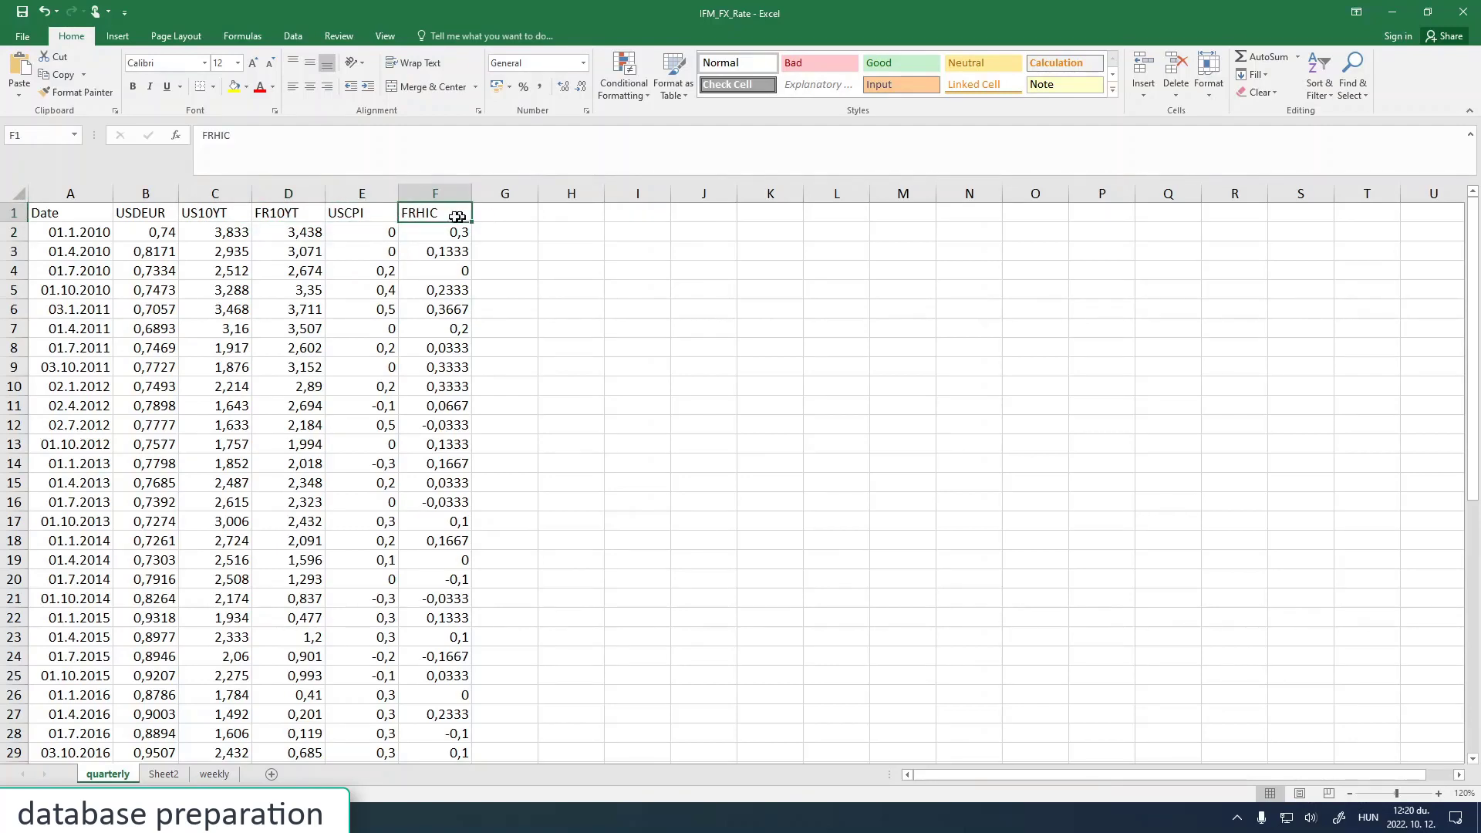
pyautogui.click(287, 211)
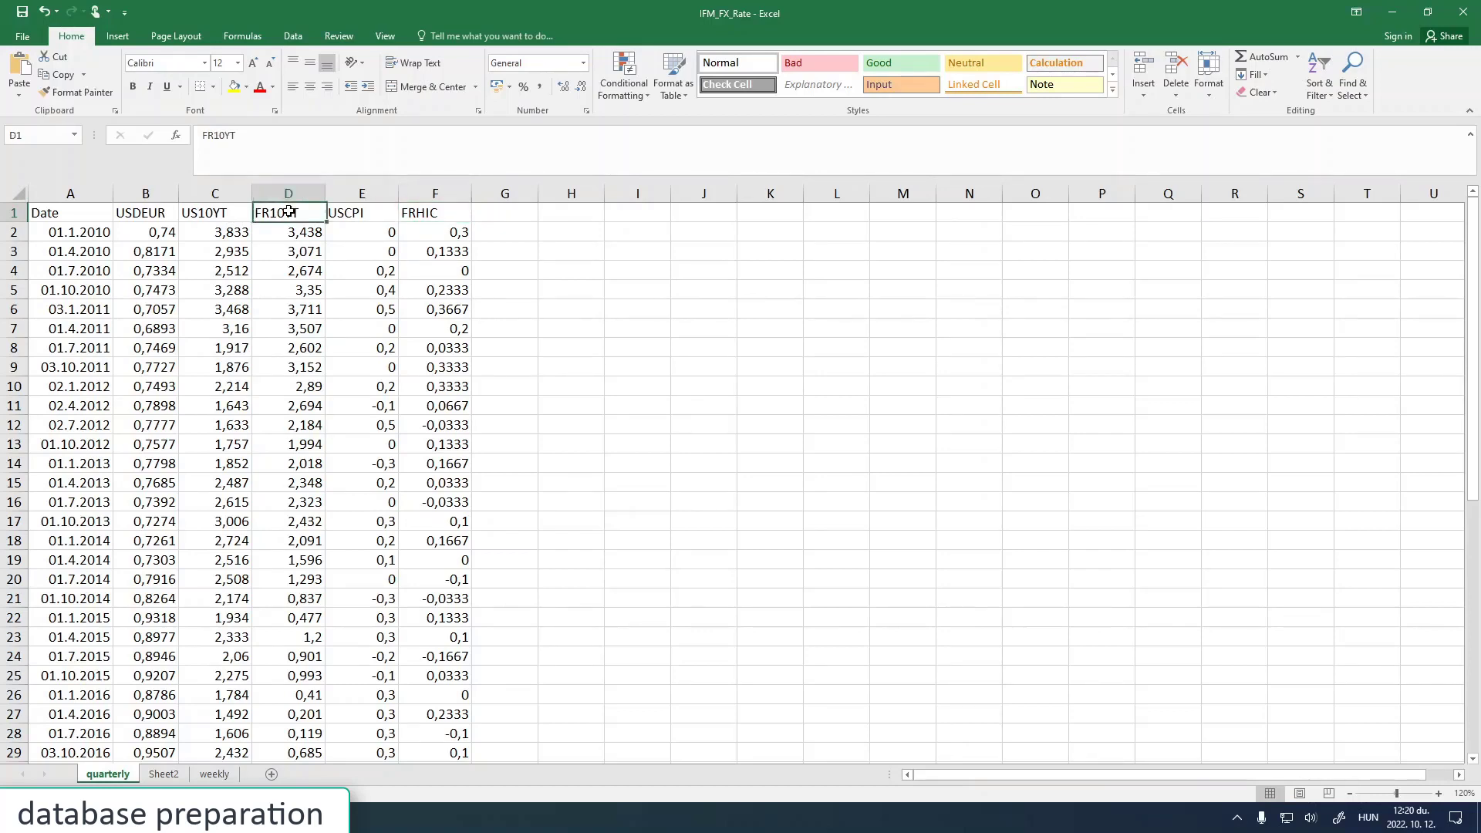
# Switch to the IFM_FX_forecast document in Word and check the sample variables listed in the Introduction
pyautogui.moveTo(246, 818)
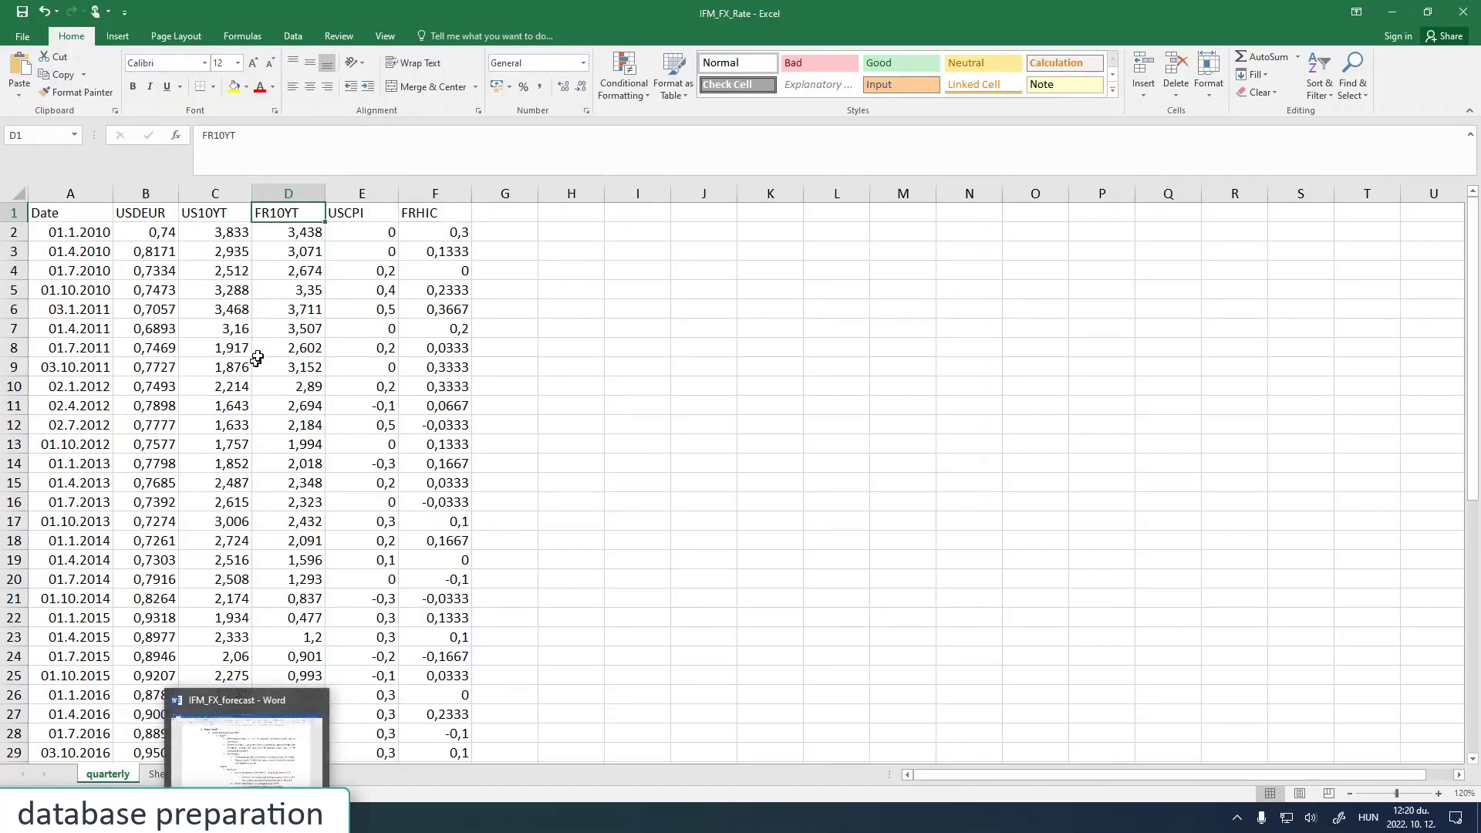
pyautogui.click(247, 818)
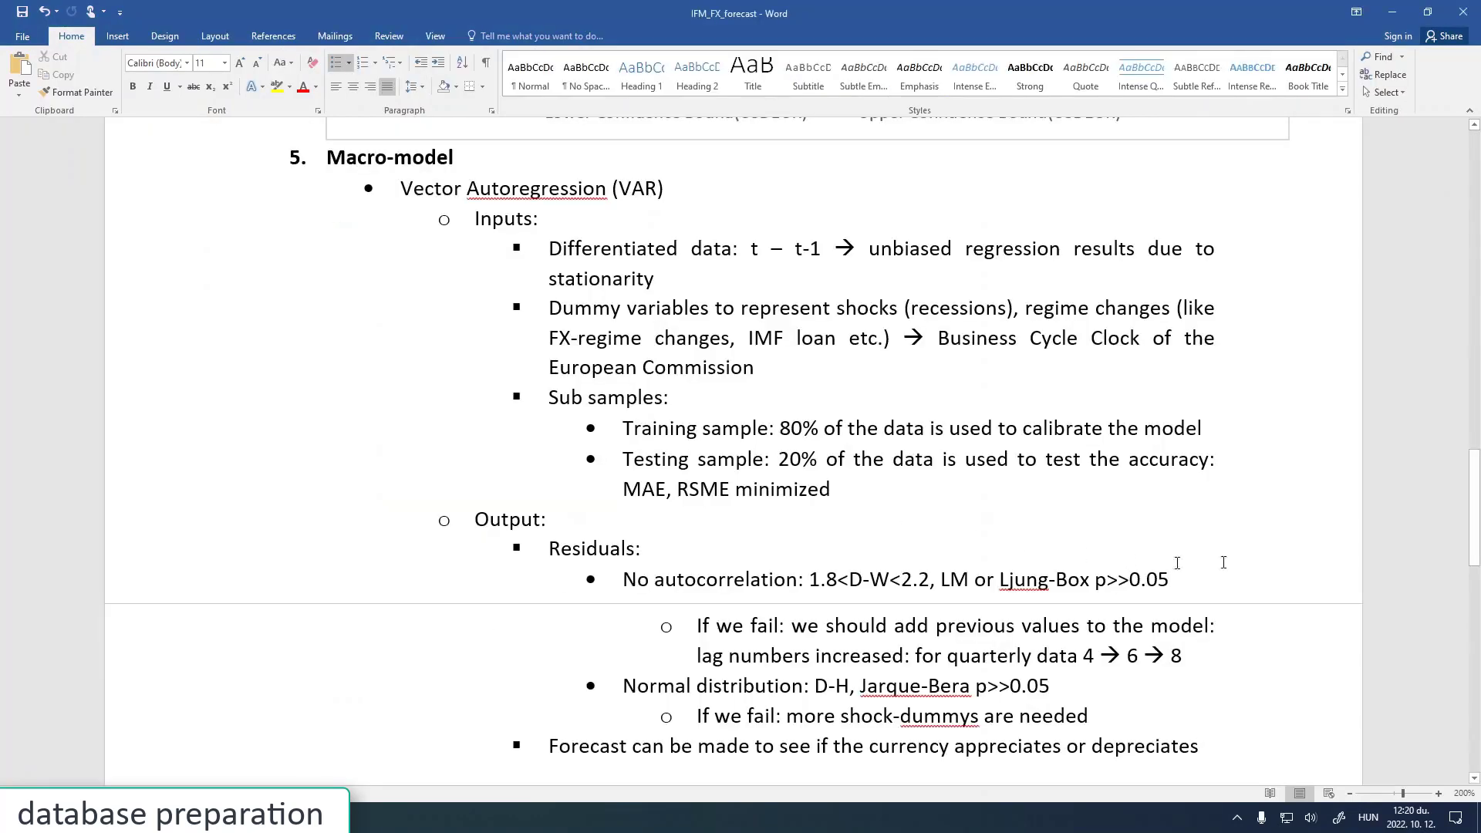
pyautogui.moveTo(1474, 478); pyautogui.dragTo(1442, 183)
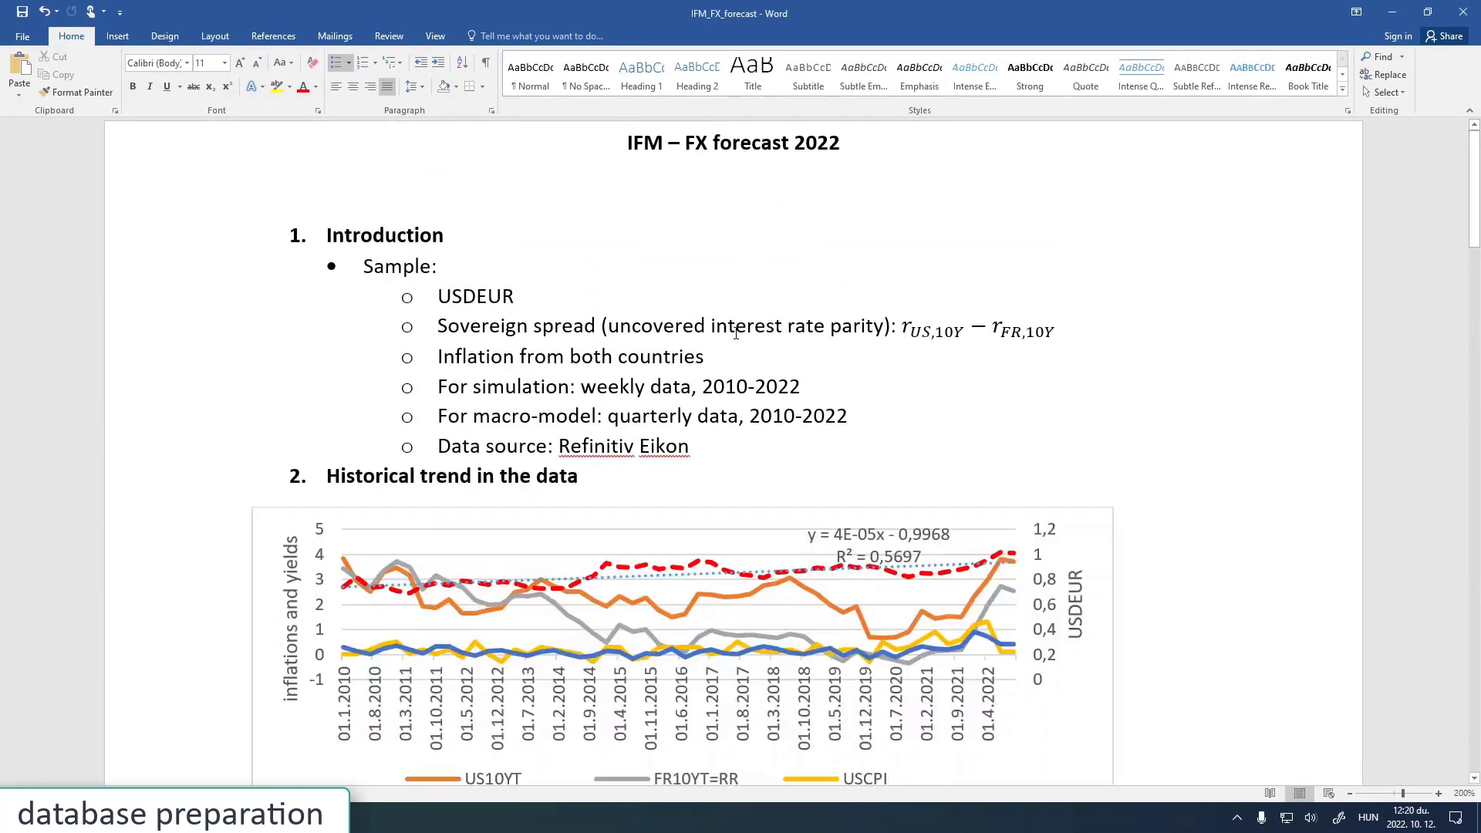
# Return to the IFM_FX_Rate workbook in Excel and enter the header Sovereign_prem in G1
pyautogui.click(1392, 13)
pyautogui.click(376, 216)
pyautogui.click(424, 213)
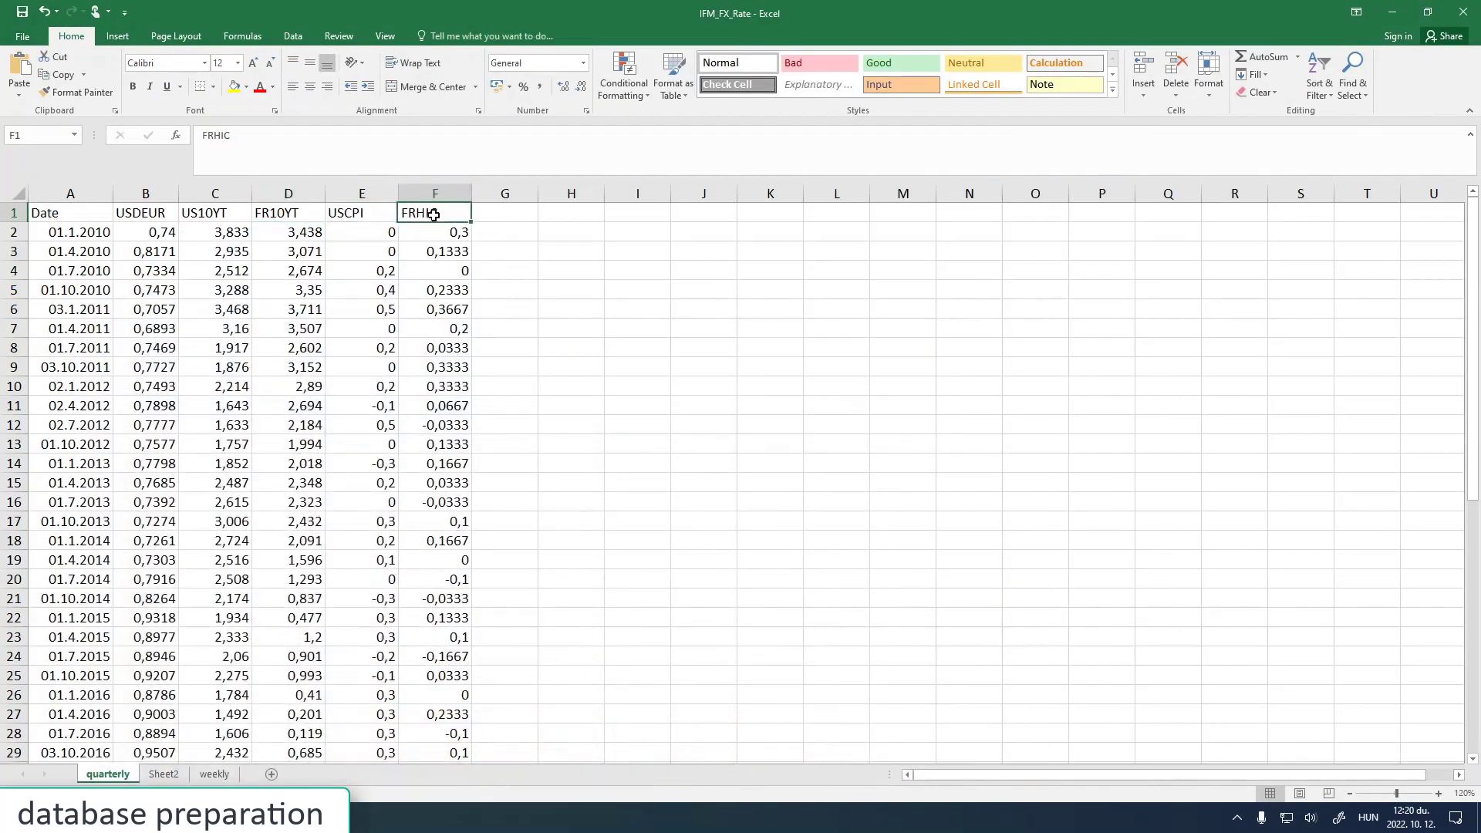
pyautogui.click(509, 218)
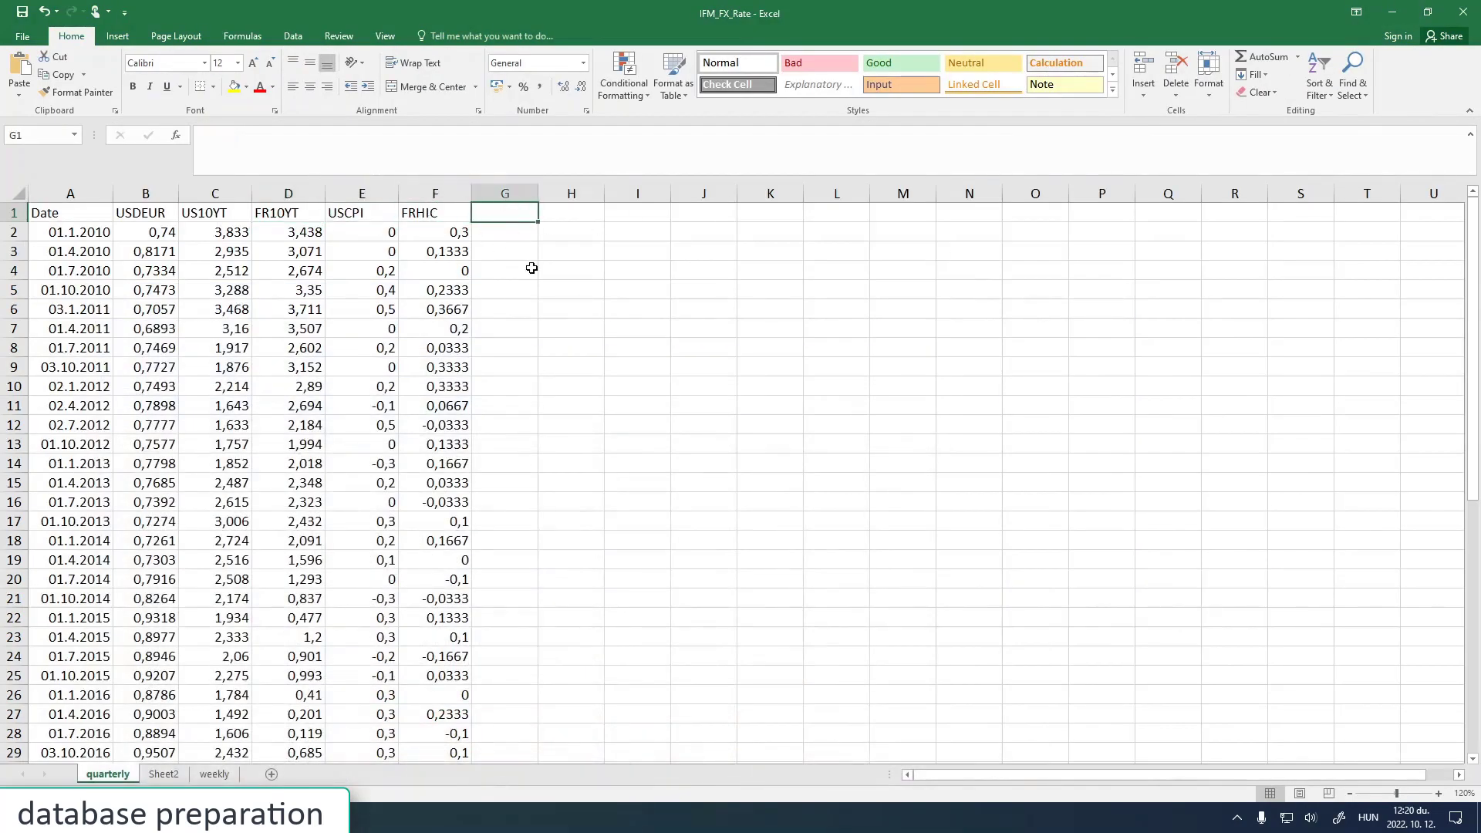
pyautogui.write('Sovereig')
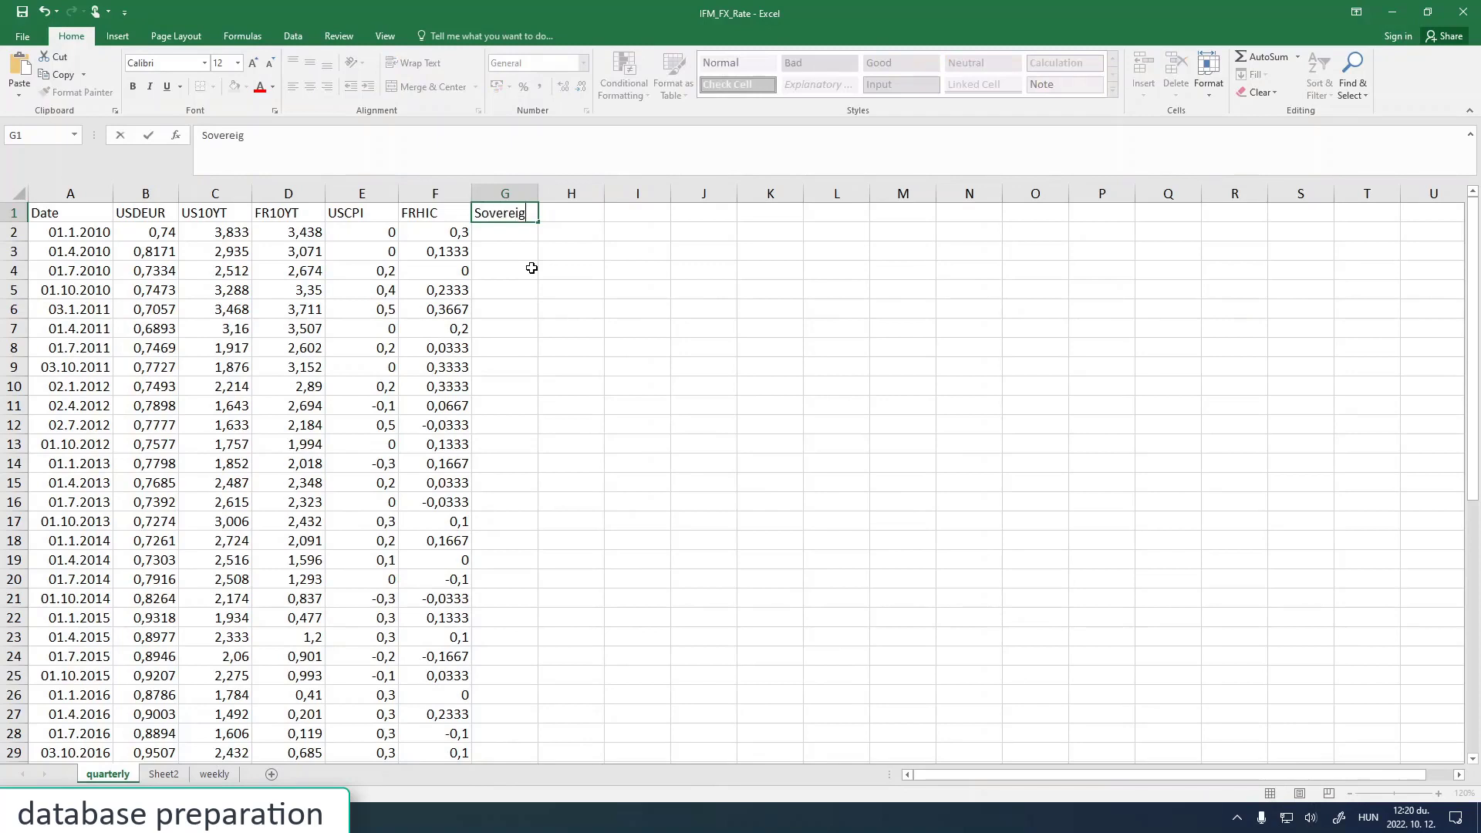
pyautogui.write('n_prem')
pyautogui.press('Return')
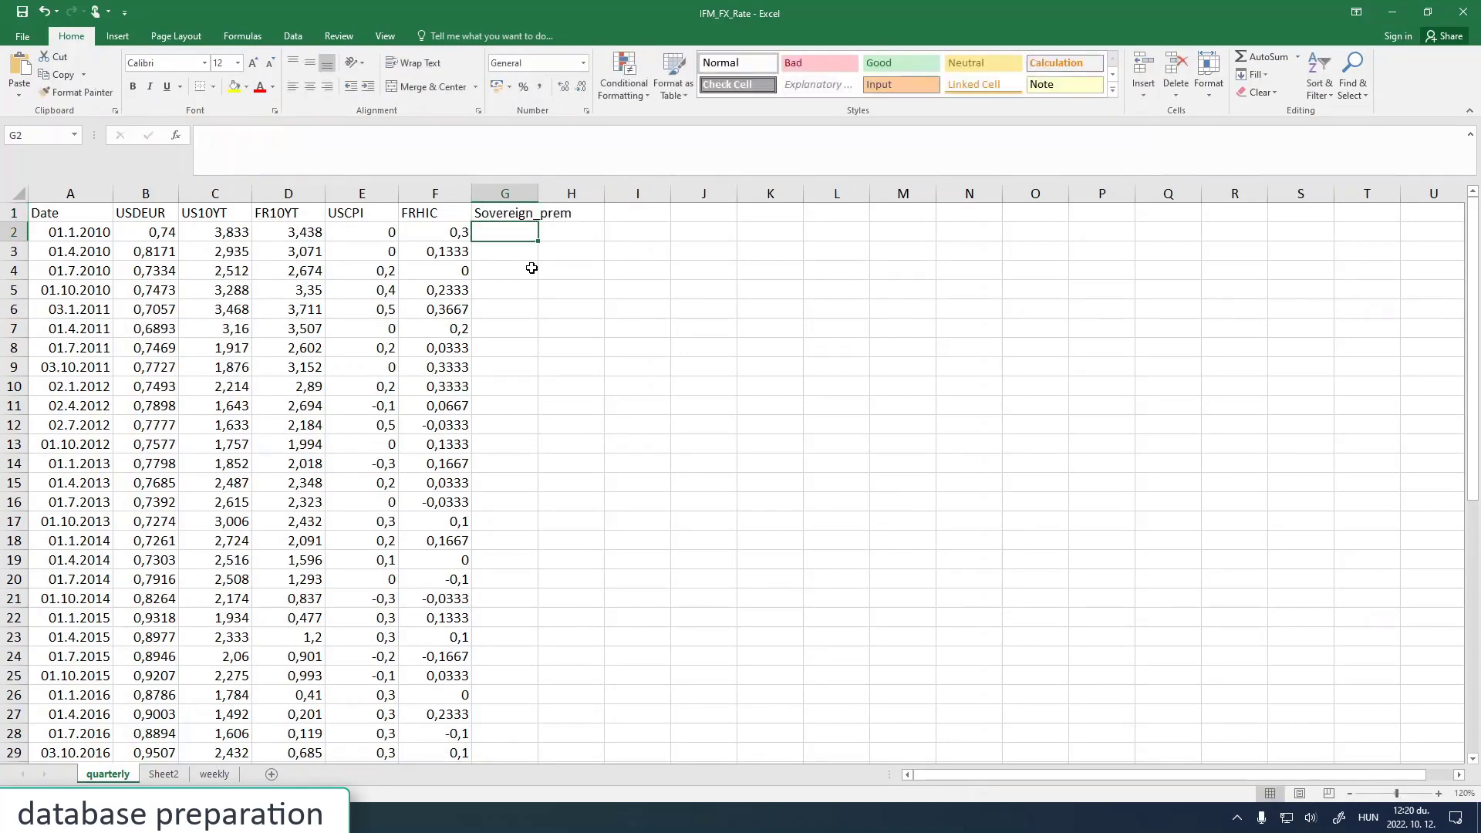
# Calculate the sovereign premium in G2 with =C2-D2 and fill the formula down the column to the end of the data
pyautogui.write('=')
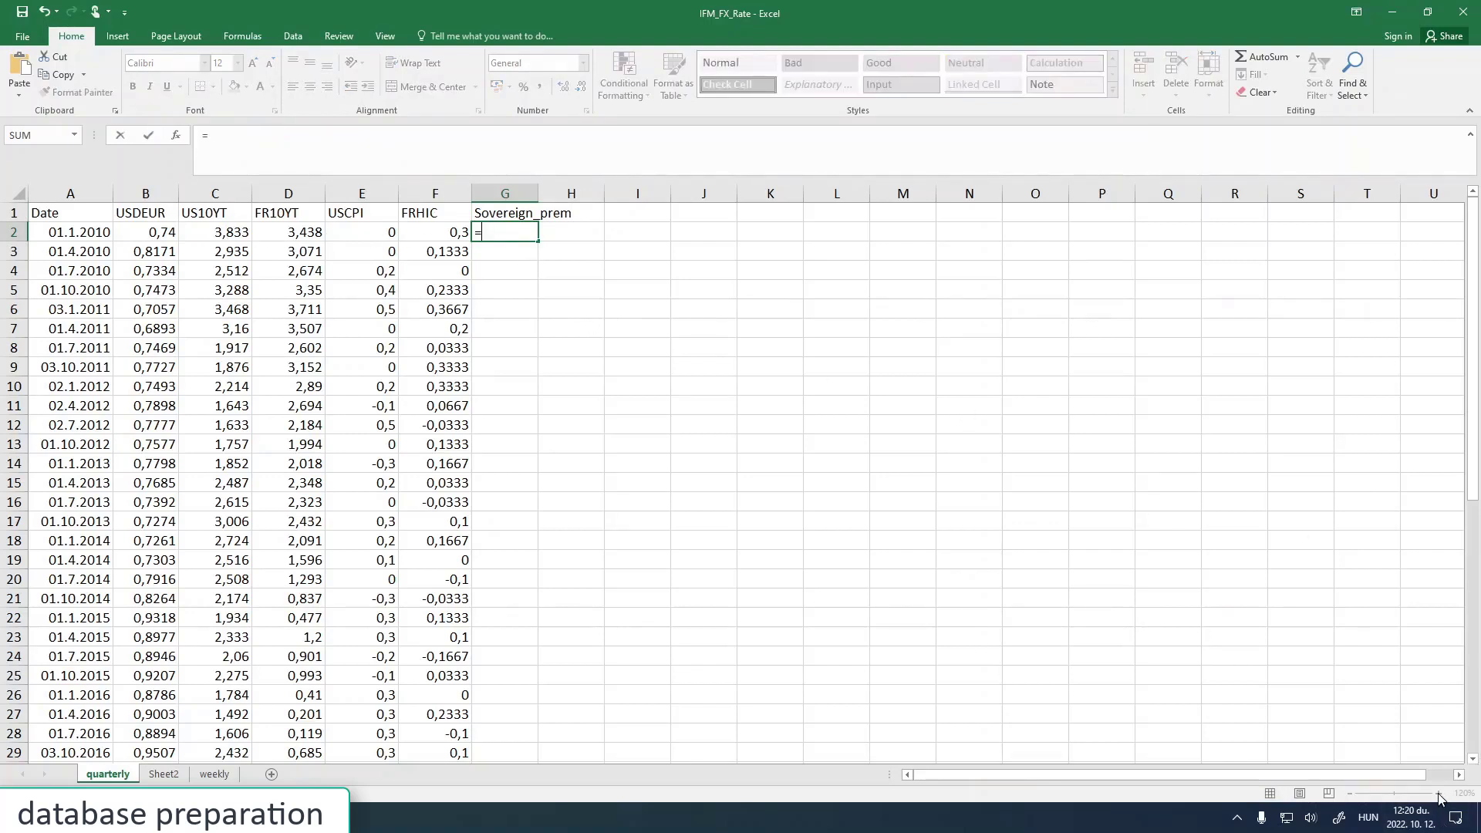
pyautogui.click(121, 136)
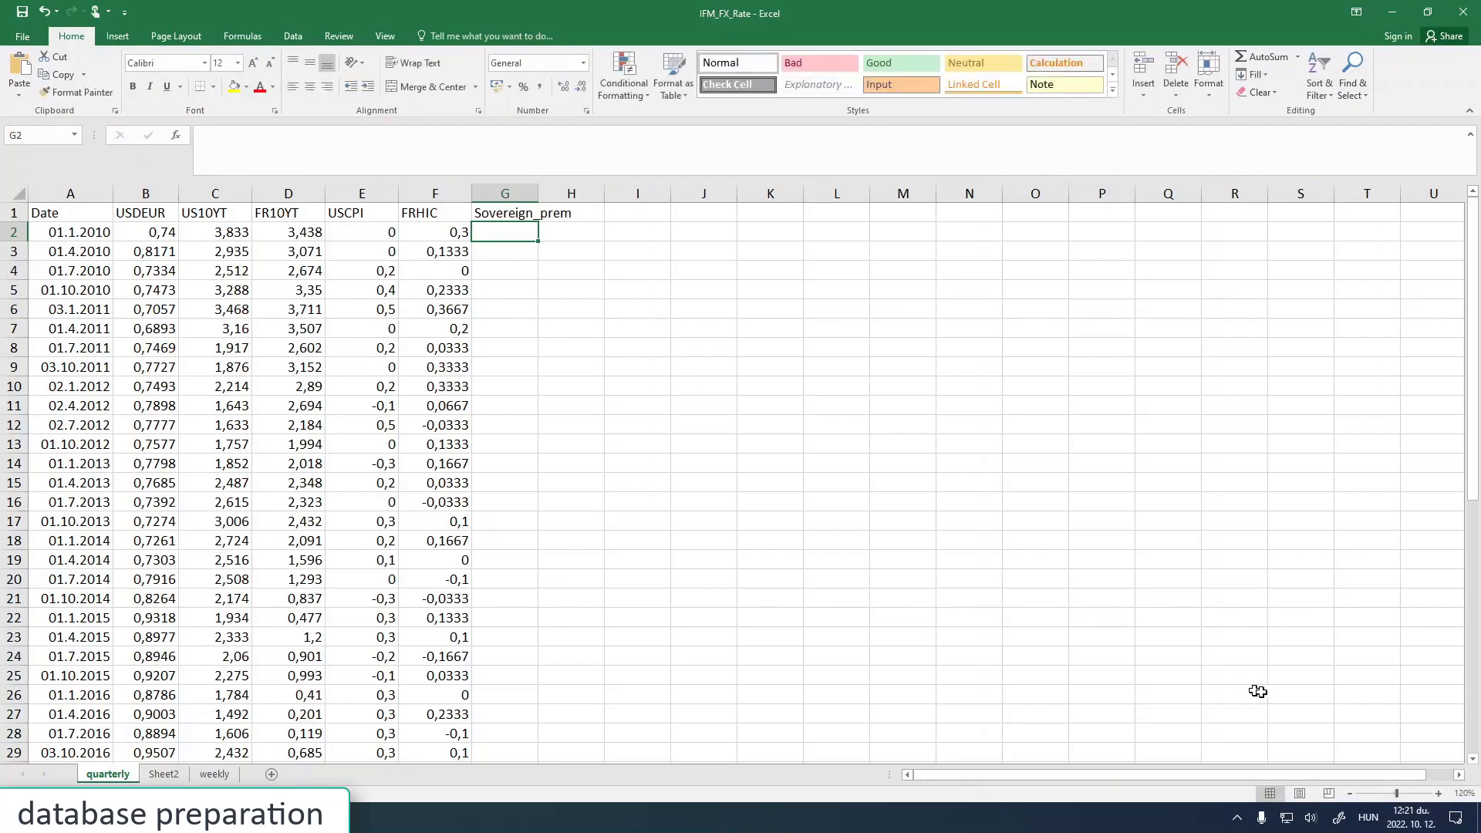
pyautogui.click(1439, 793)
pyautogui.click(1439, 794)
pyautogui.click(1439, 794)
pyautogui.click(1439, 794)
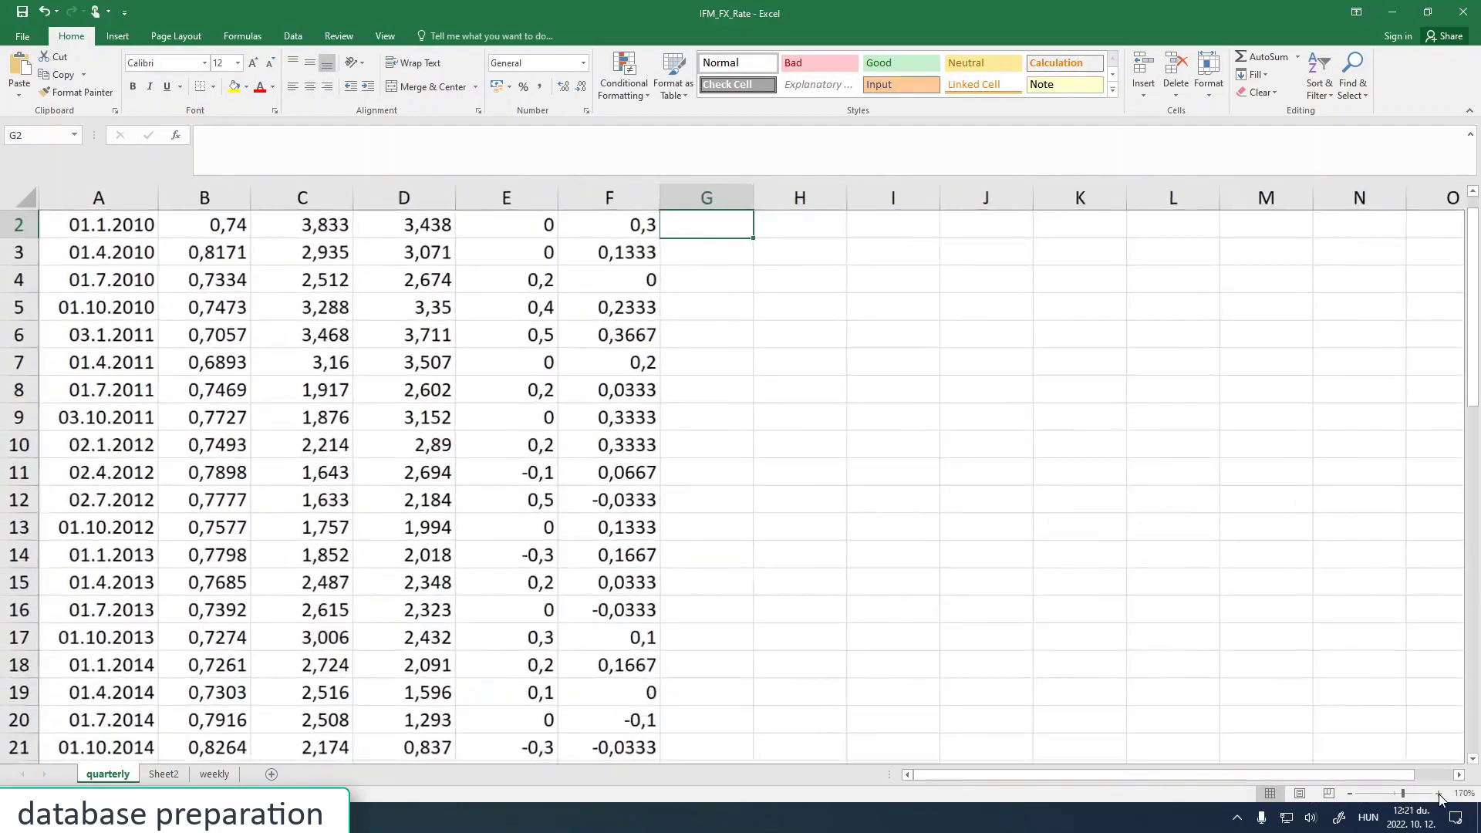
pyautogui.click(1439, 794)
pyautogui.click(1439, 793)
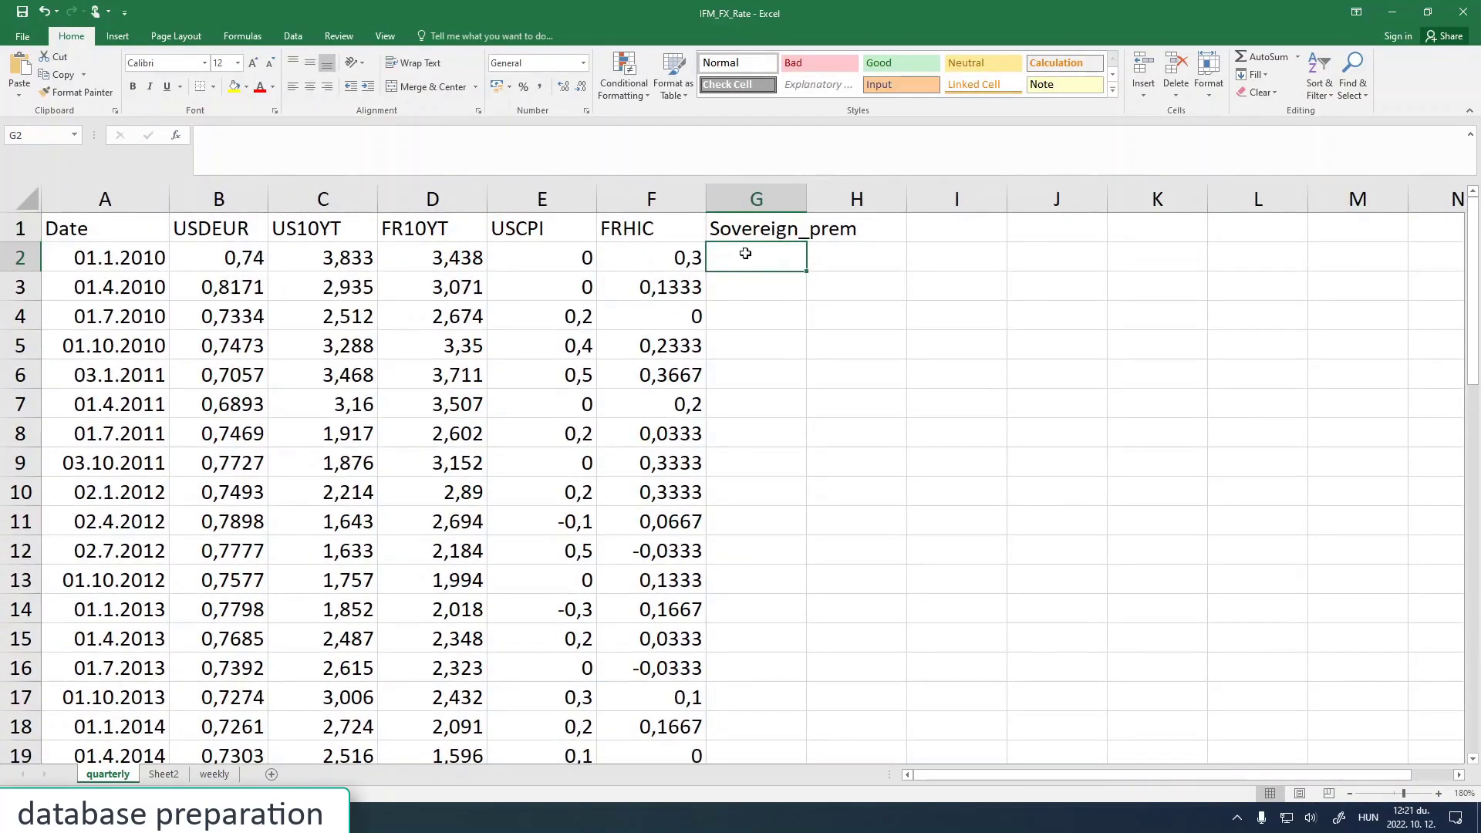
pyautogui.write('=')
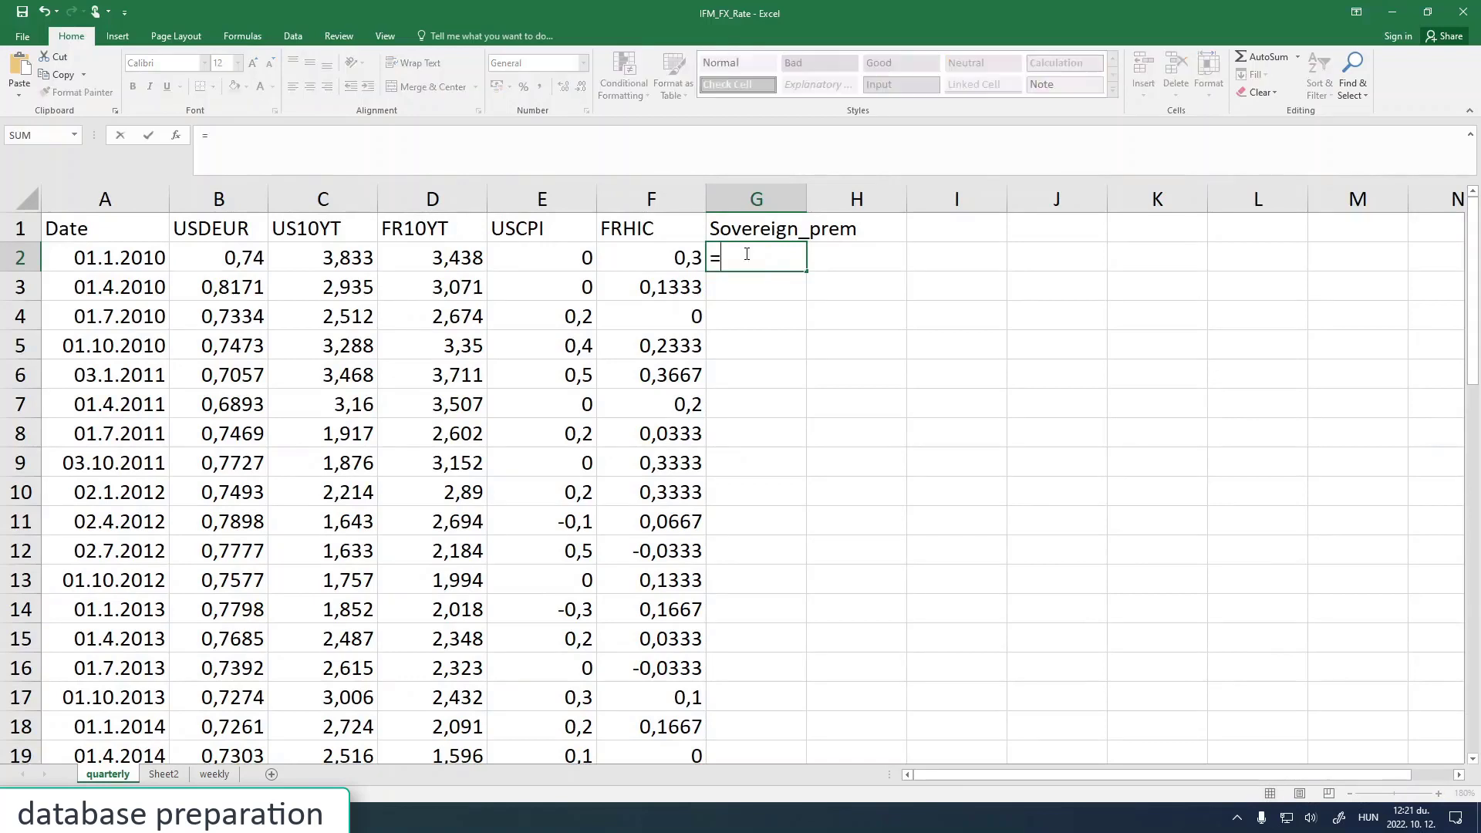
pyautogui.click(312, 259)
pyautogui.write('-')
pyautogui.click(420, 258)
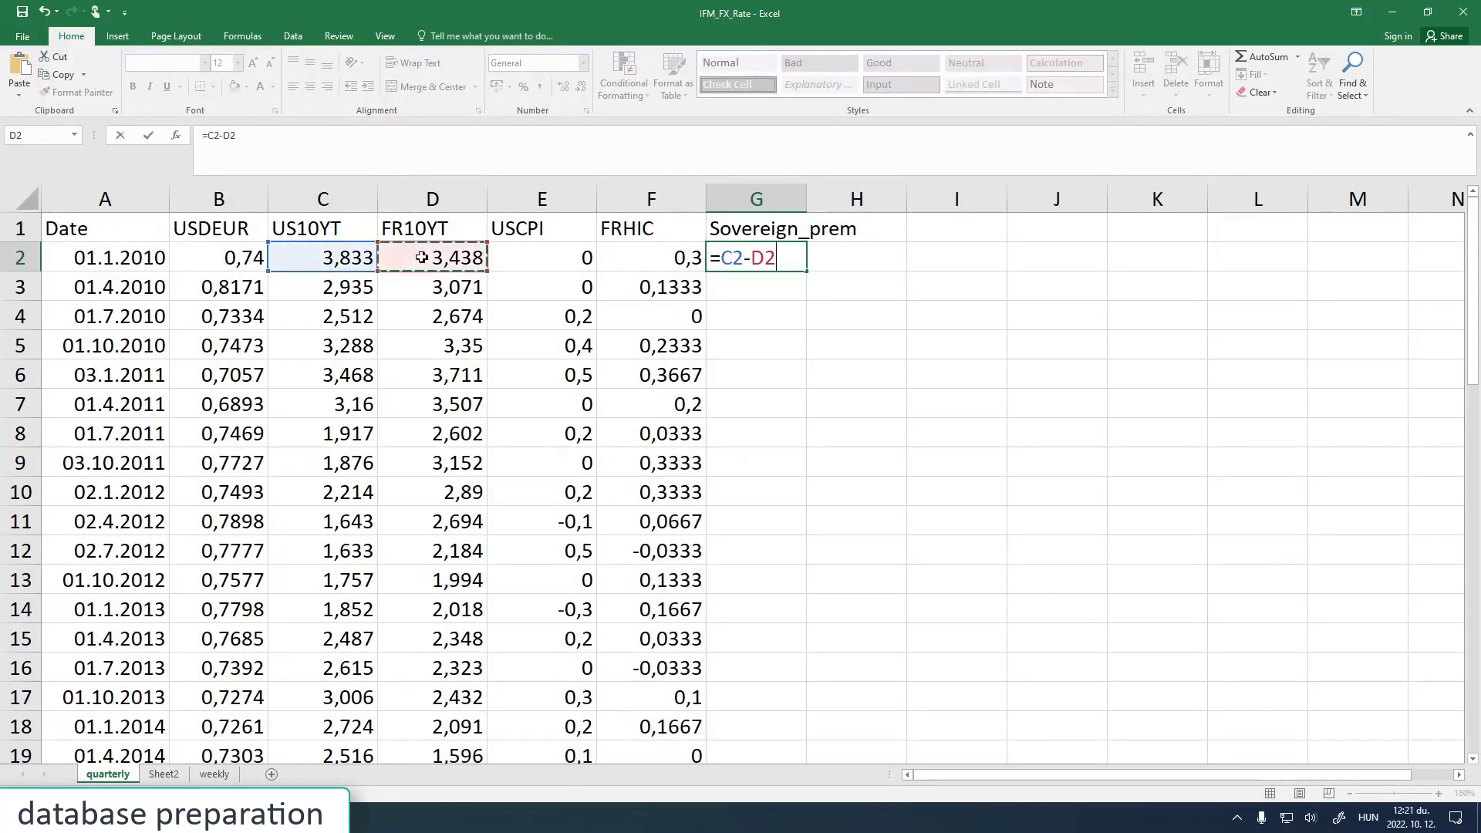
pyautogui.press('Return')
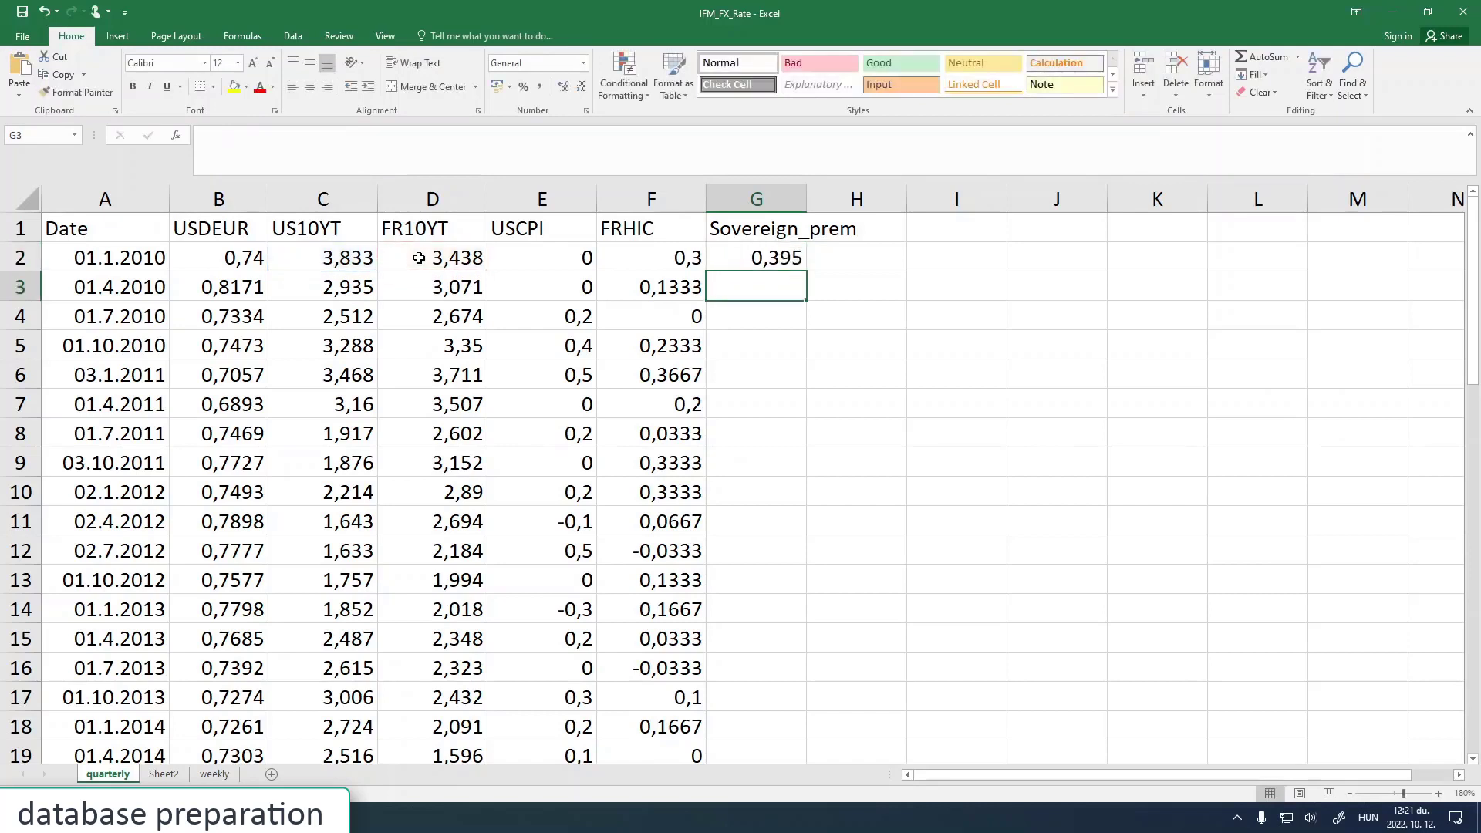
pyautogui.click(777, 257)
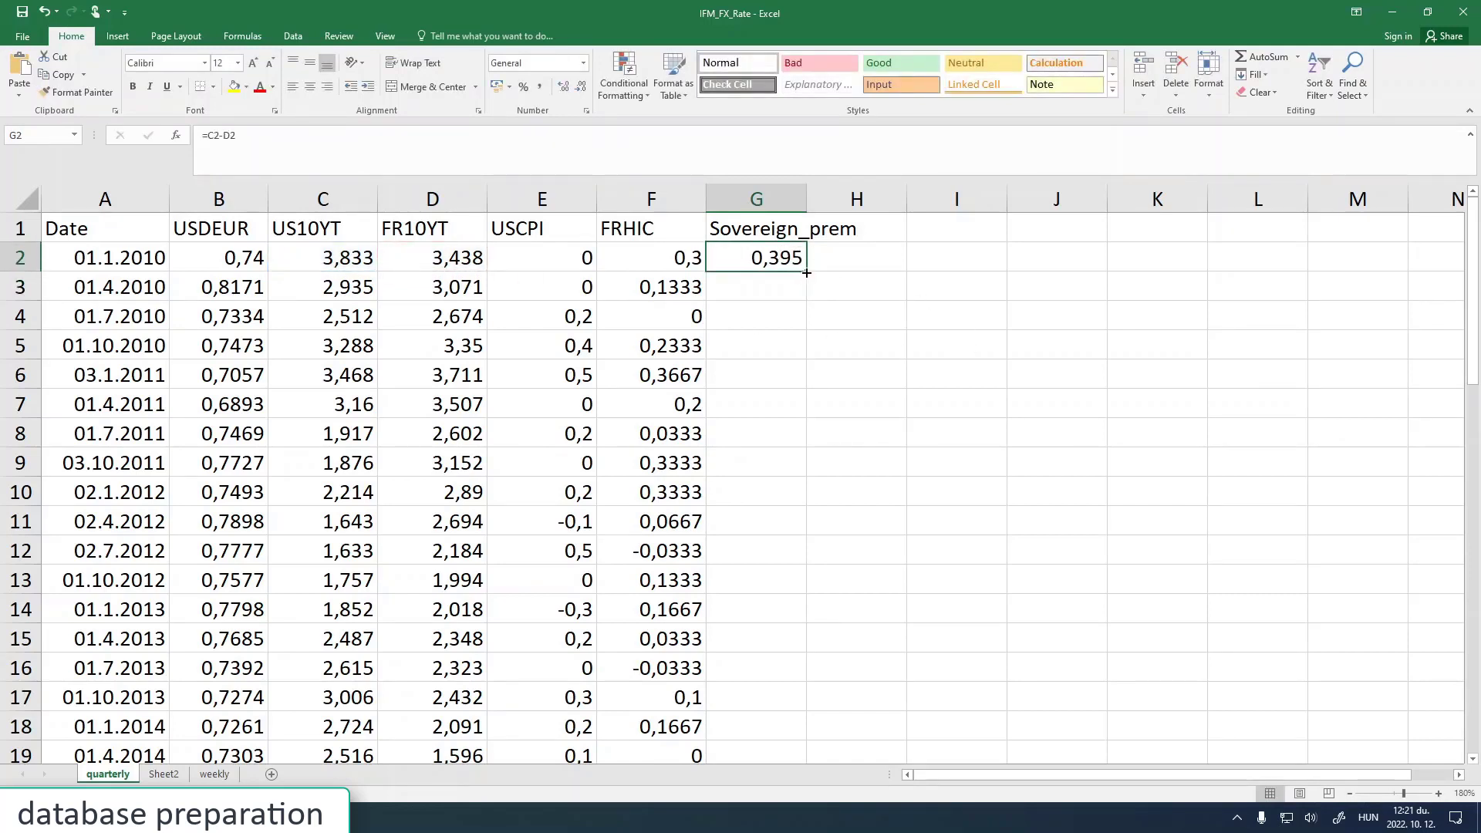
pyautogui.doubleClick(806, 272)
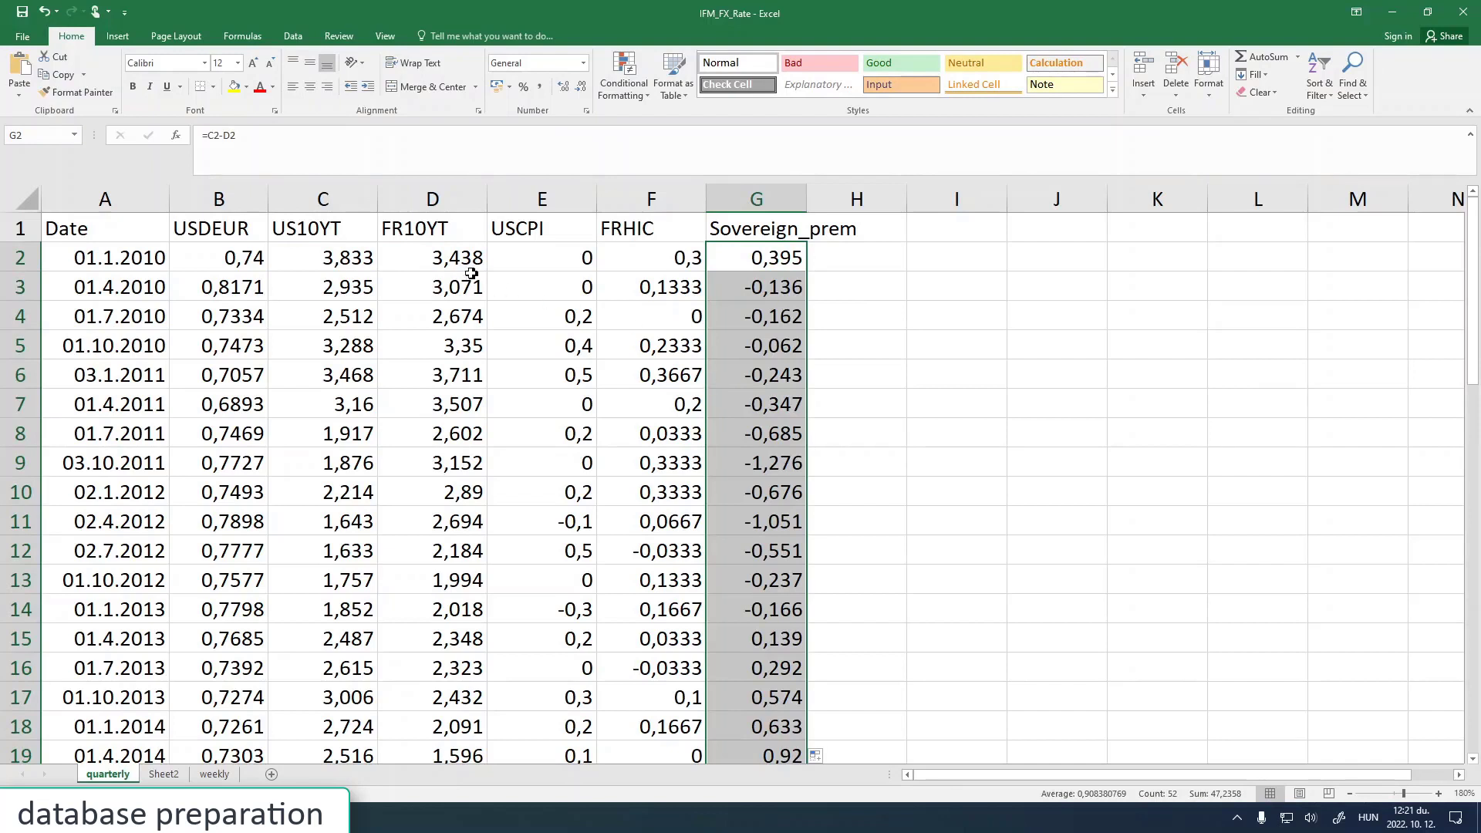
pyautogui.click(738, 257)
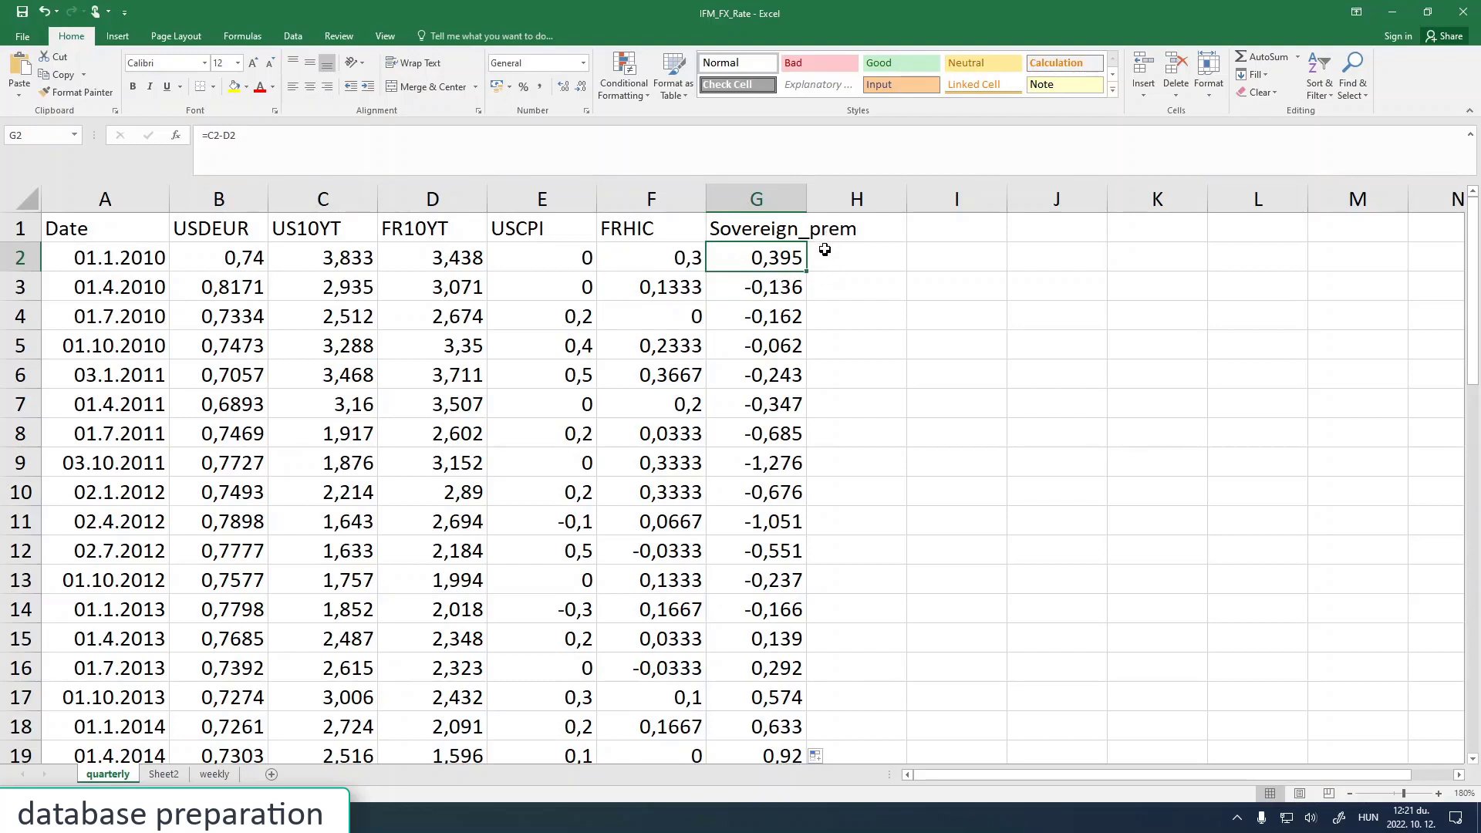
# Enter the header inflation_prem in H1 for the difference between the two inflation series
pyautogui.click(544, 225)
pyautogui.click(633, 228)
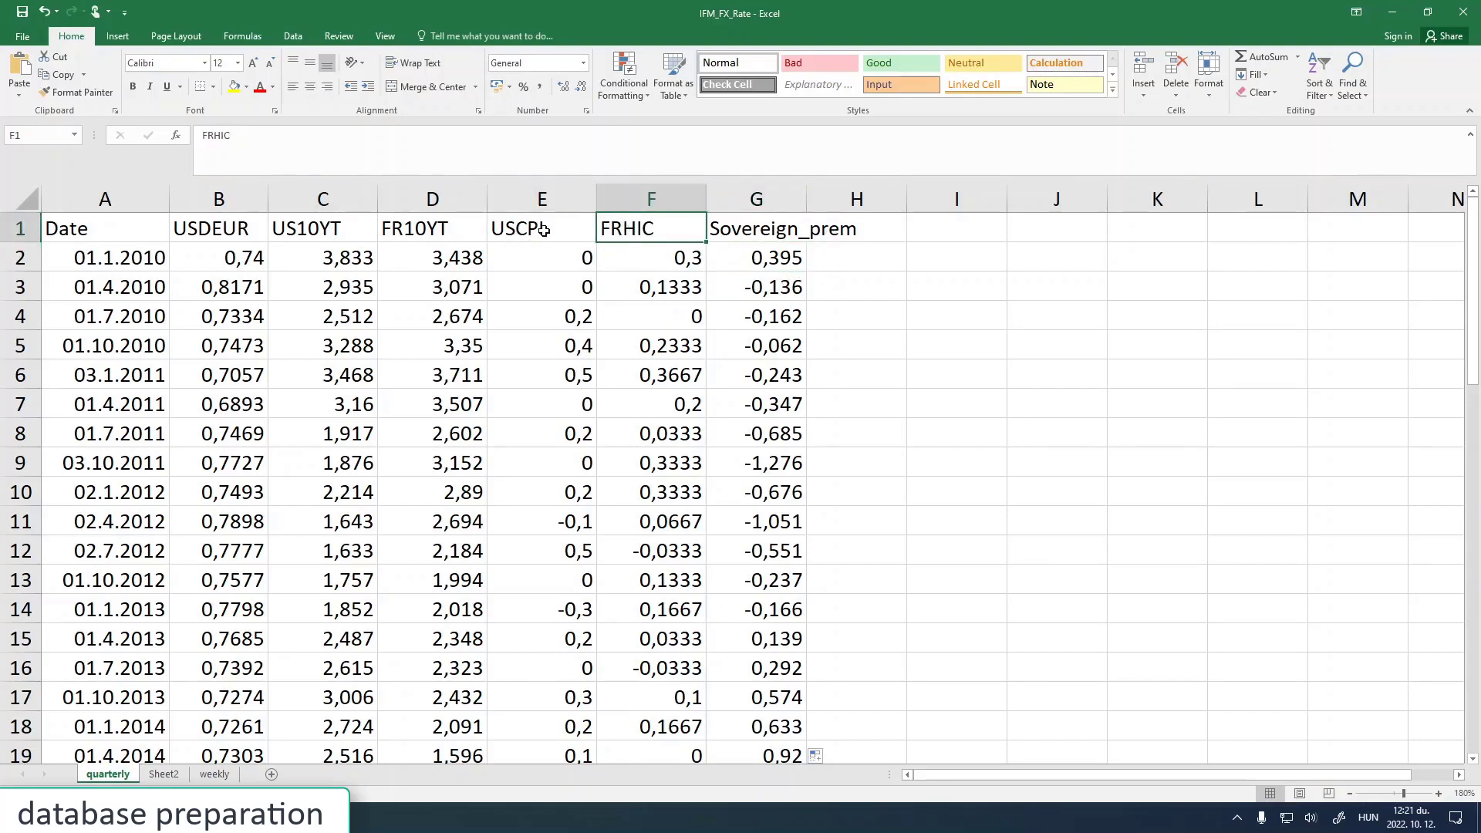
pyautogui.click(850, 234)
pyautogui.write('in')
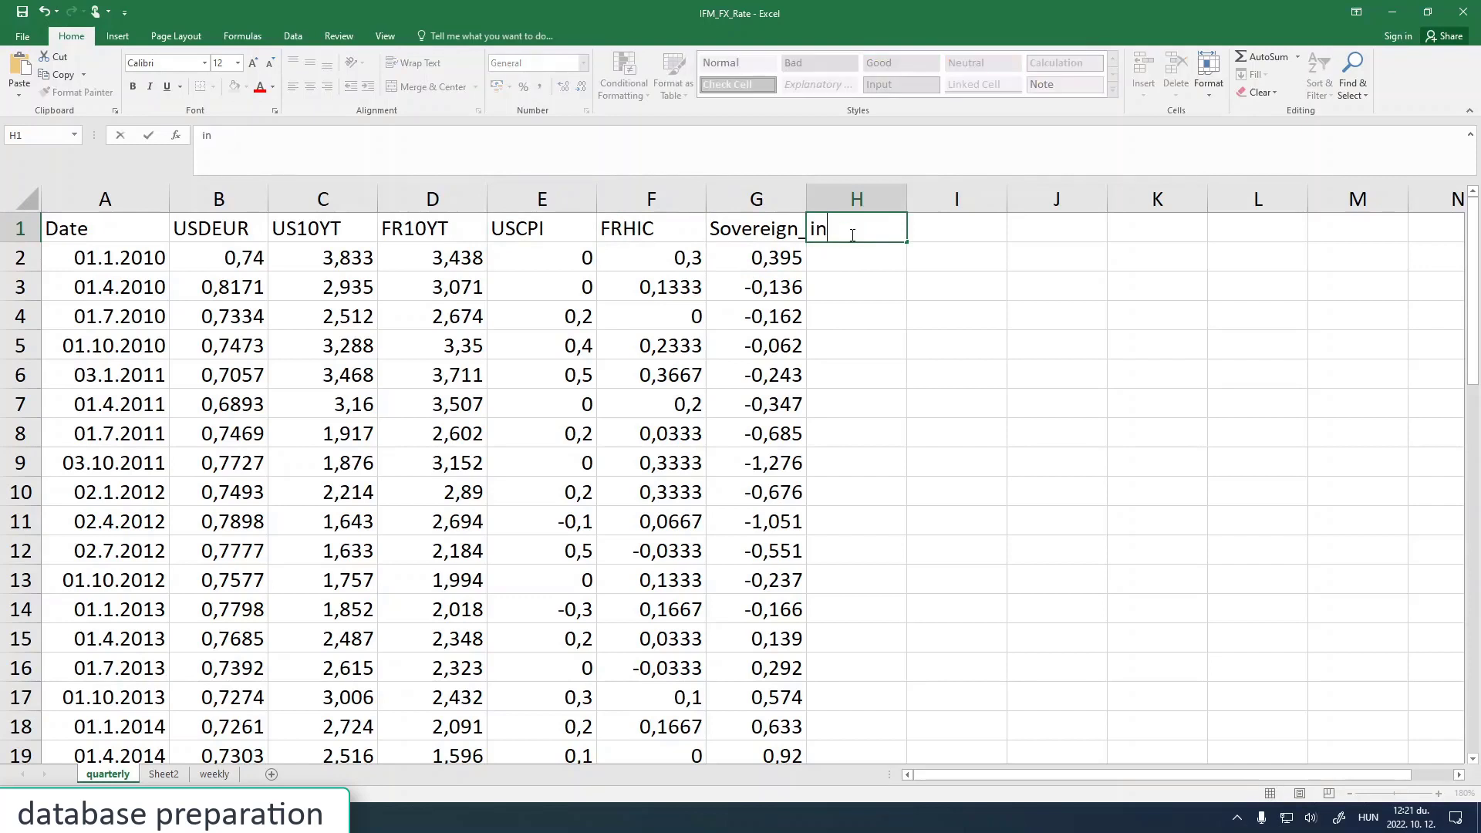
pyautogui.write('flation_prem')
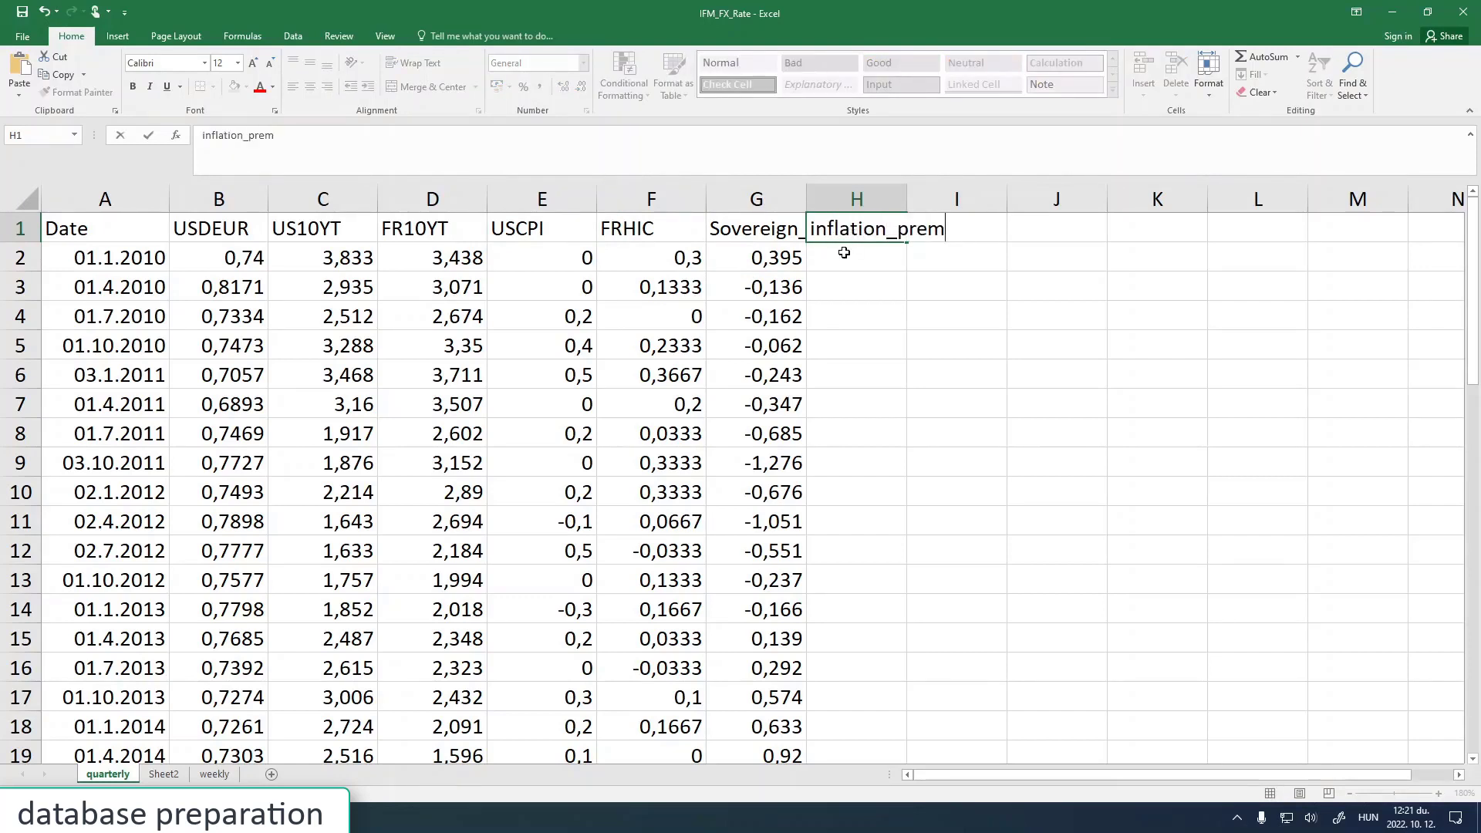
pyautogui.press('Return')
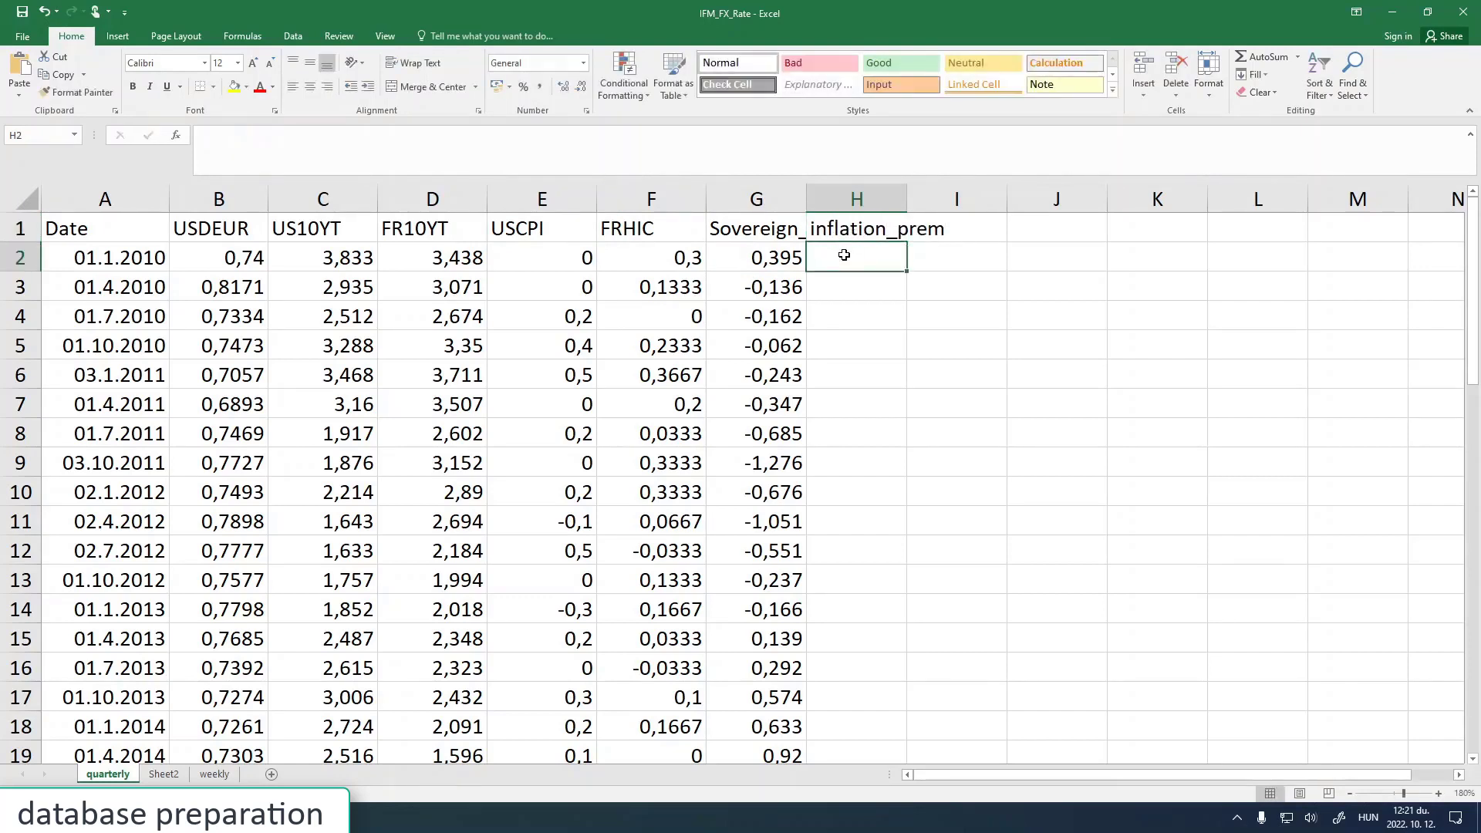
# Calculate the inflation premium in H2 with =E2-F2 and fill the formula down the column to the end of the data
pyautogui.write('=')
pyautogui.click(540, 254)
pyautogui.write('-')
pyautogui.click(670, 260)
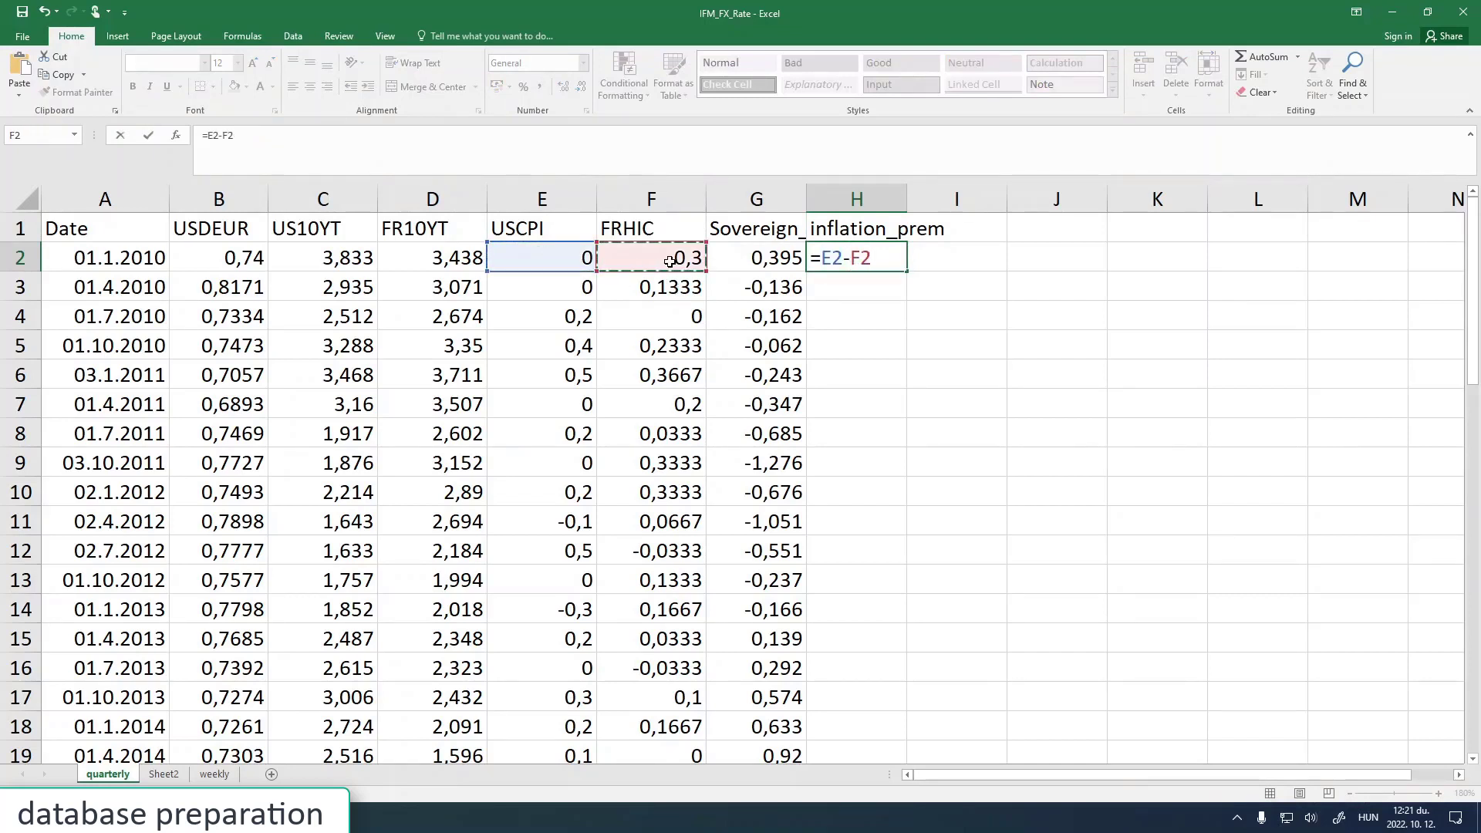
pyautogui.press('Return')
pyautogui.click(848, 246)
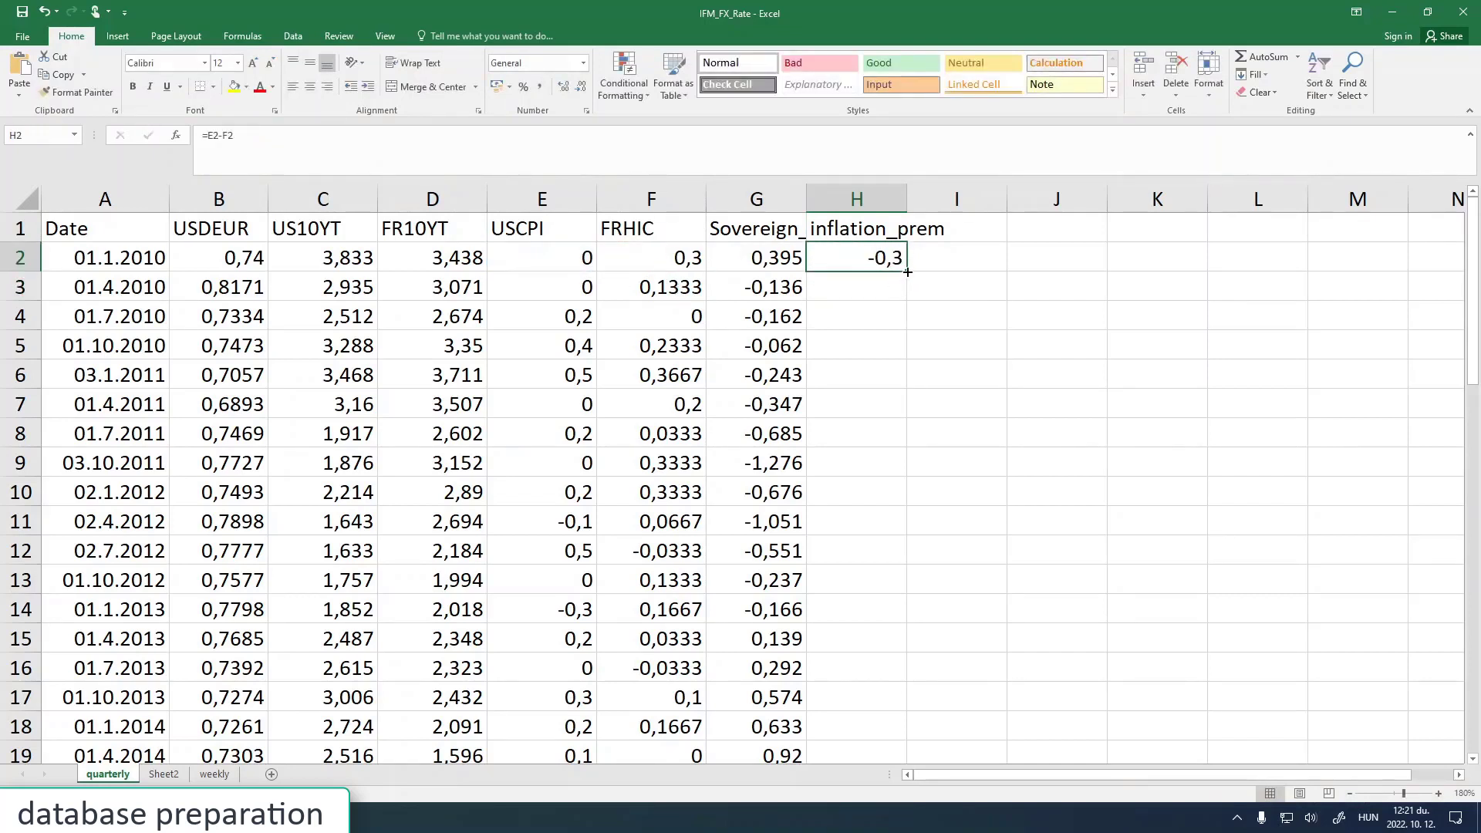
pyautogui.doubleClick(908, 273)
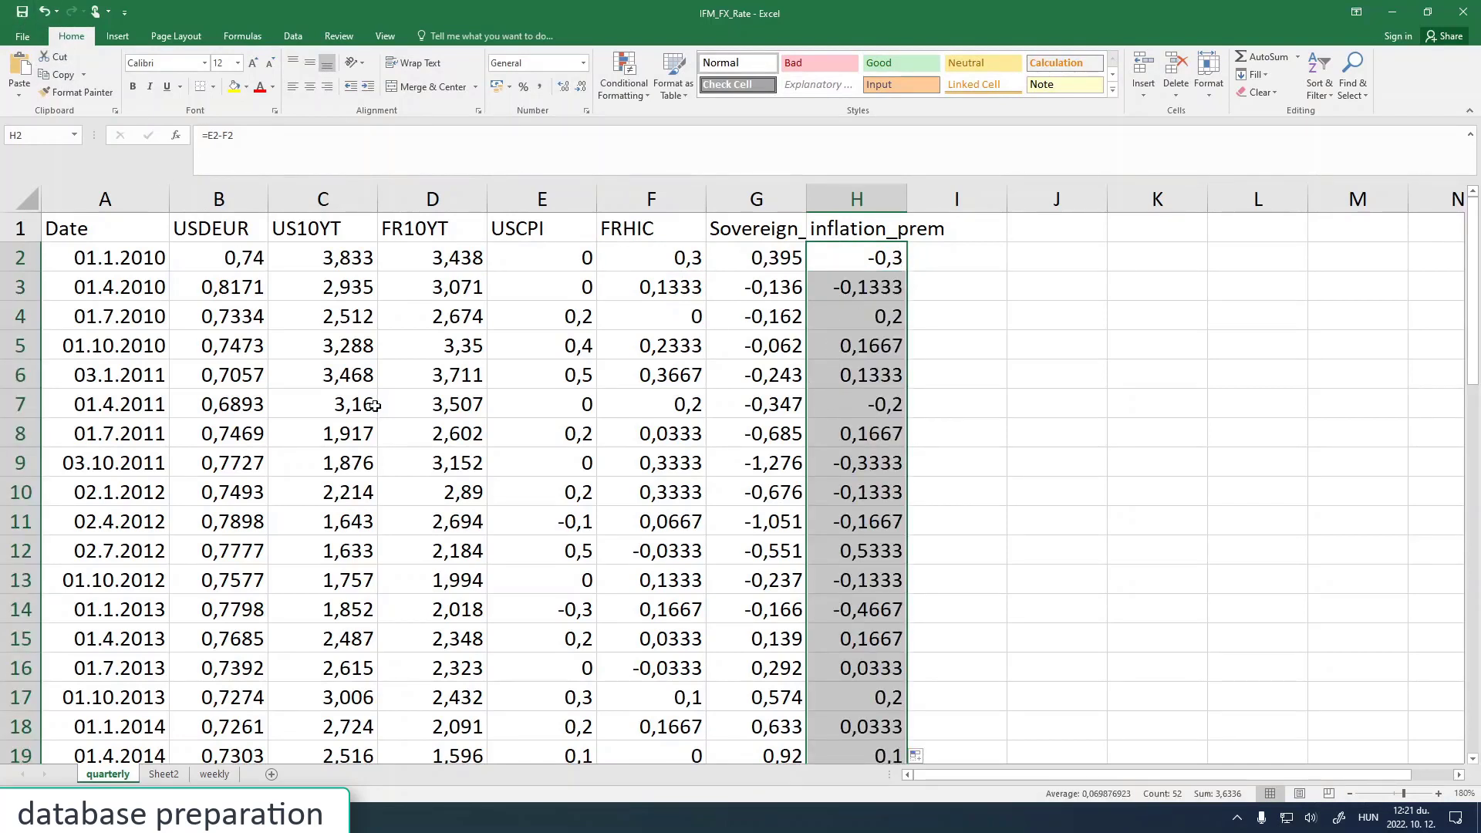
# Enter the header d_recession in I1 for the recession dummy variable
pyautogui.click(954, 230)
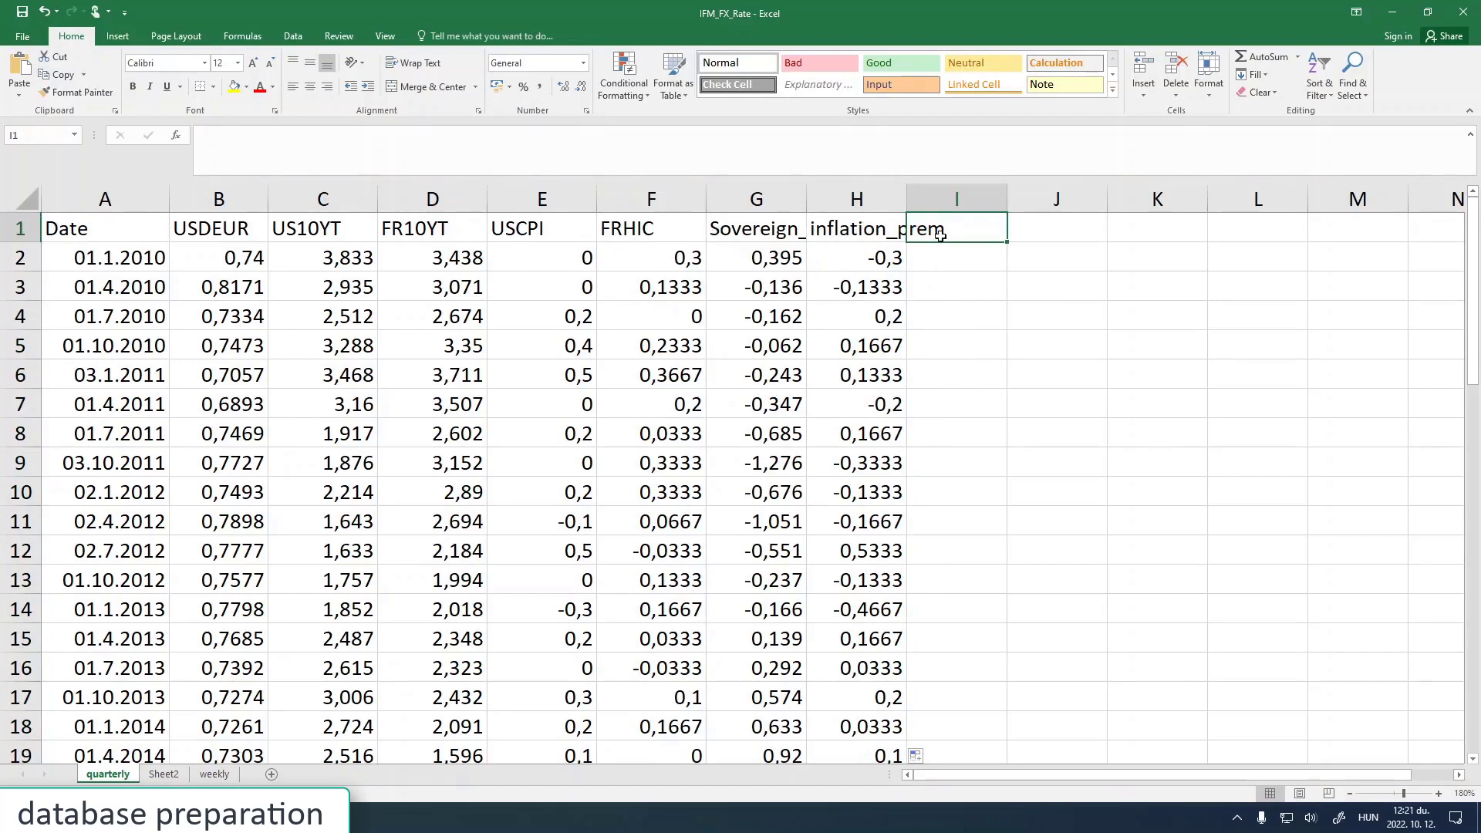
pyautogui.write('du')
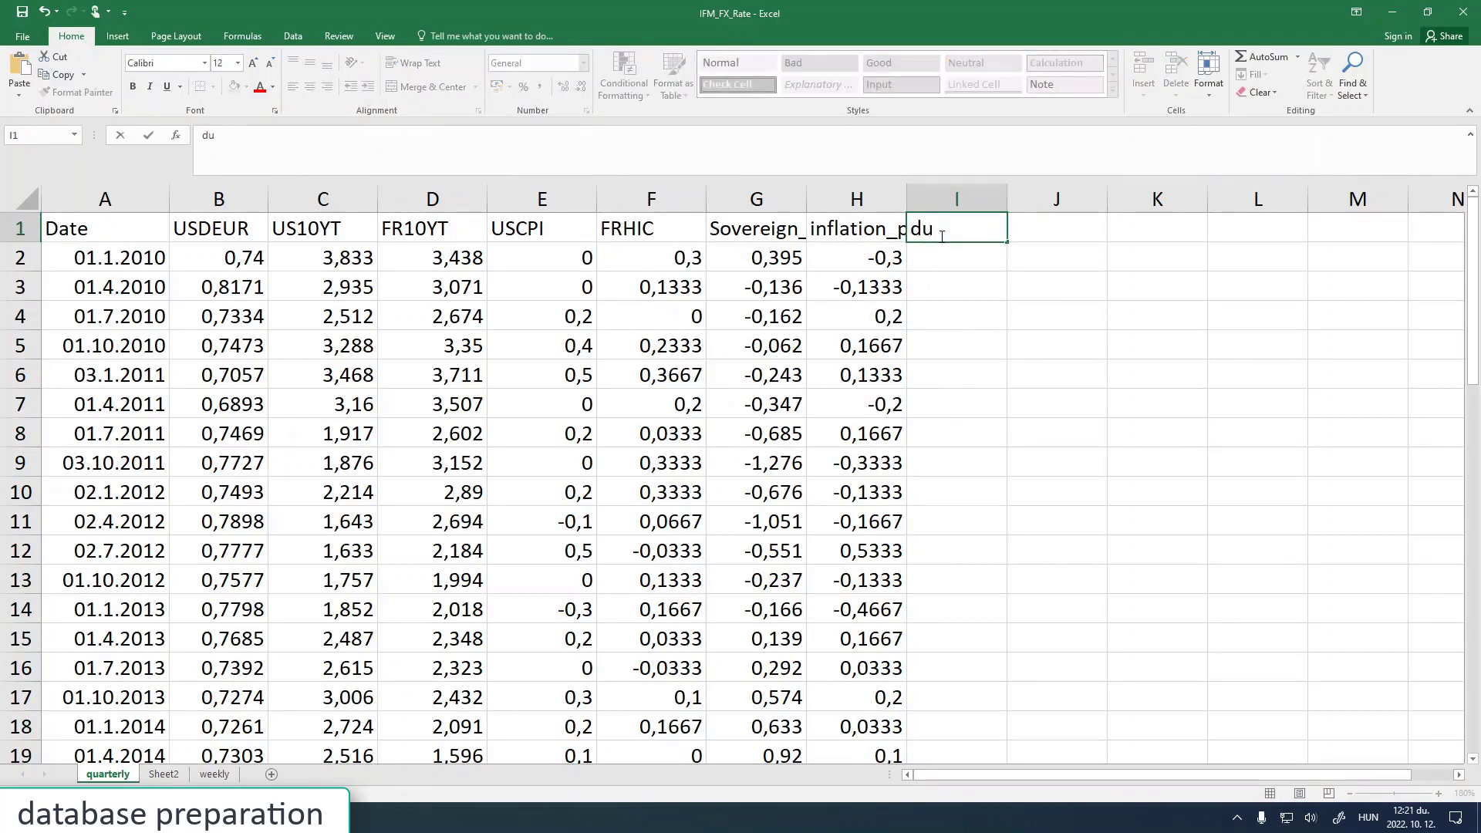
pyautogui.write('recession')
pyautogui.press('Return')
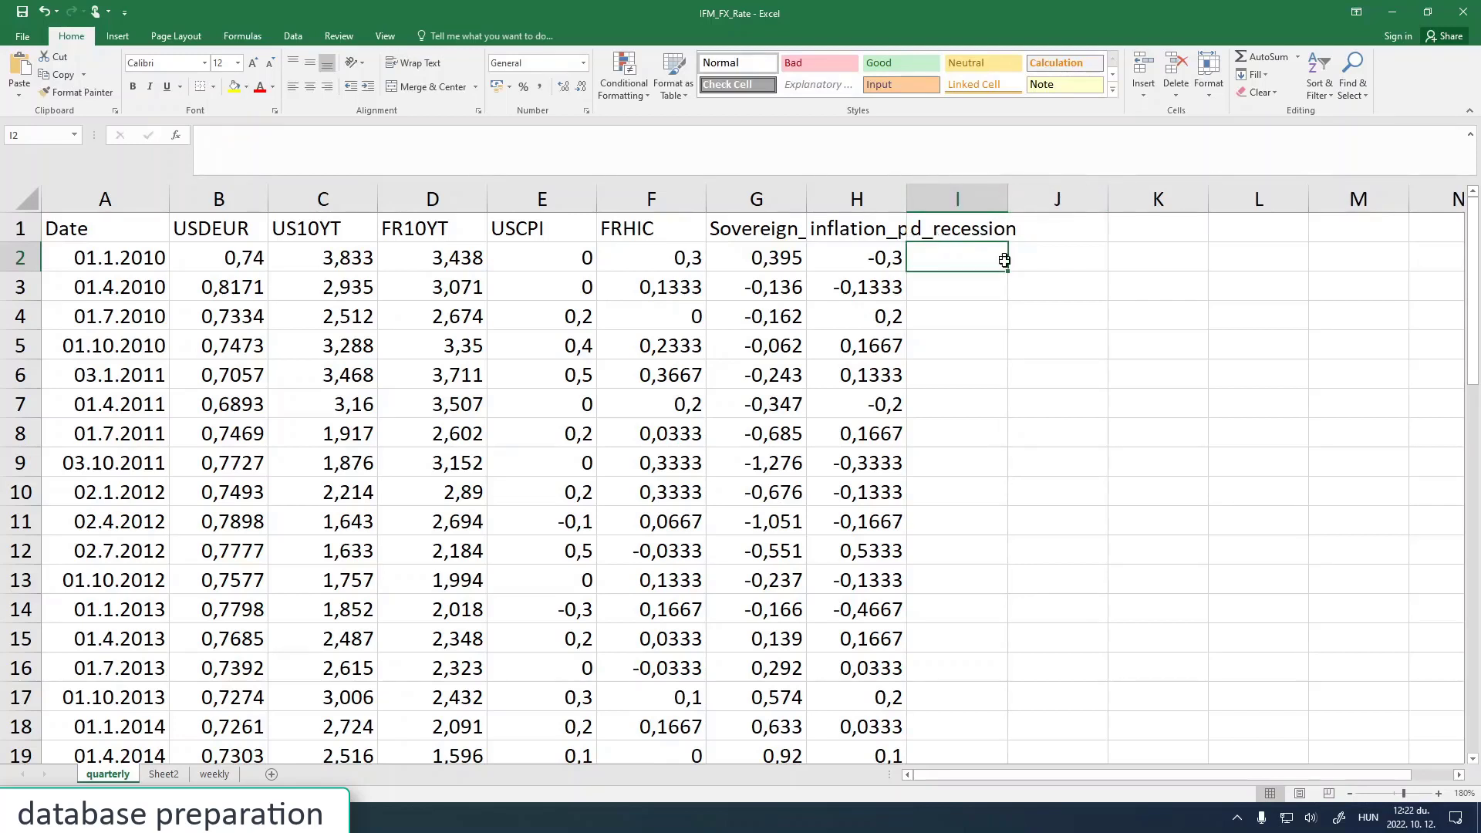
# Fit column I's width to its header, then copy "Business Cycle Clock of the European Commission" from the macro-model section of the Word document
pyautogui.doubleClick(1007, 199)
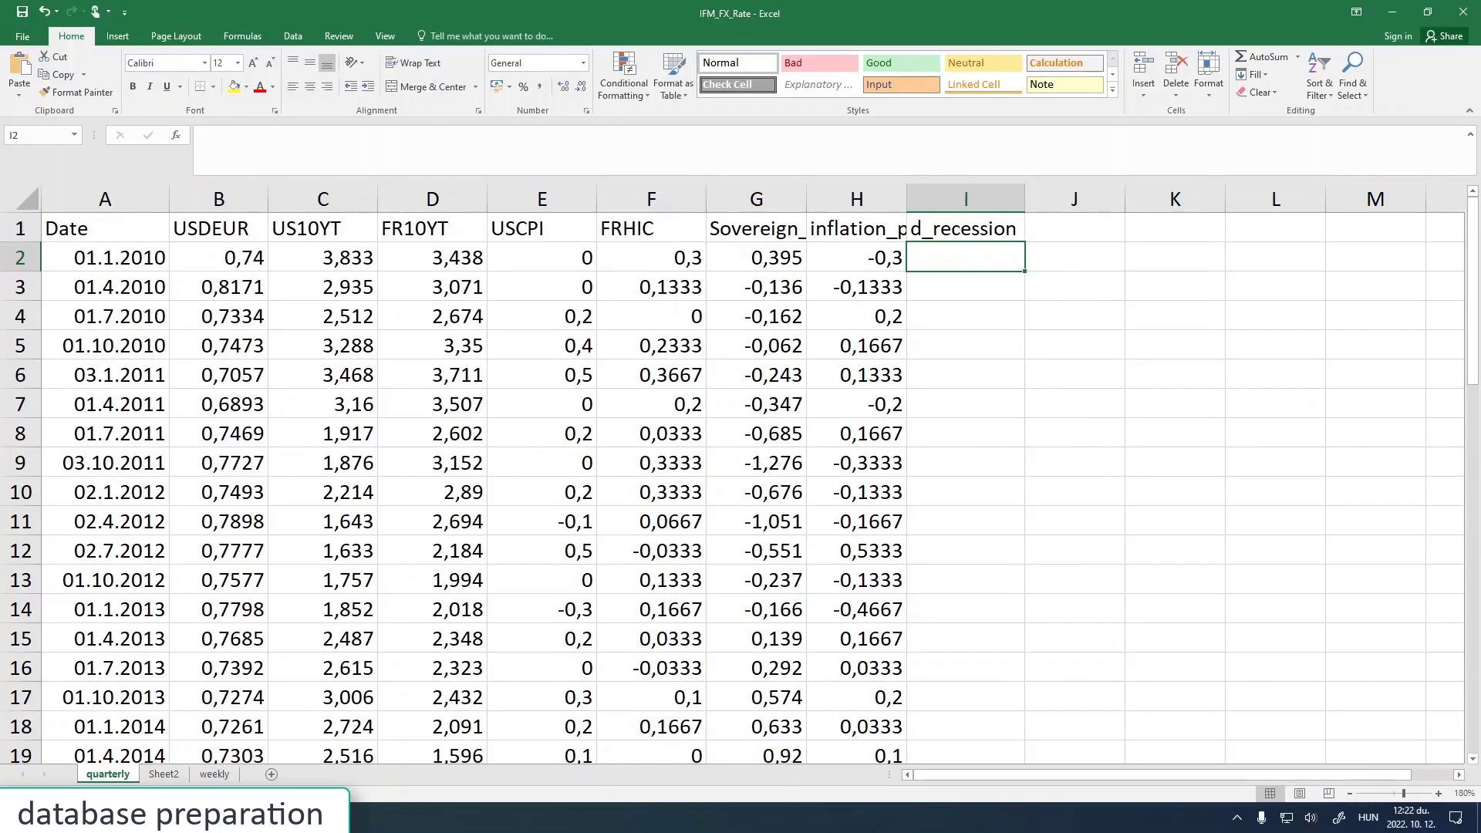
pyautogui.hotkey('alt', 'Tab')
pyautogui.click(375, 13)
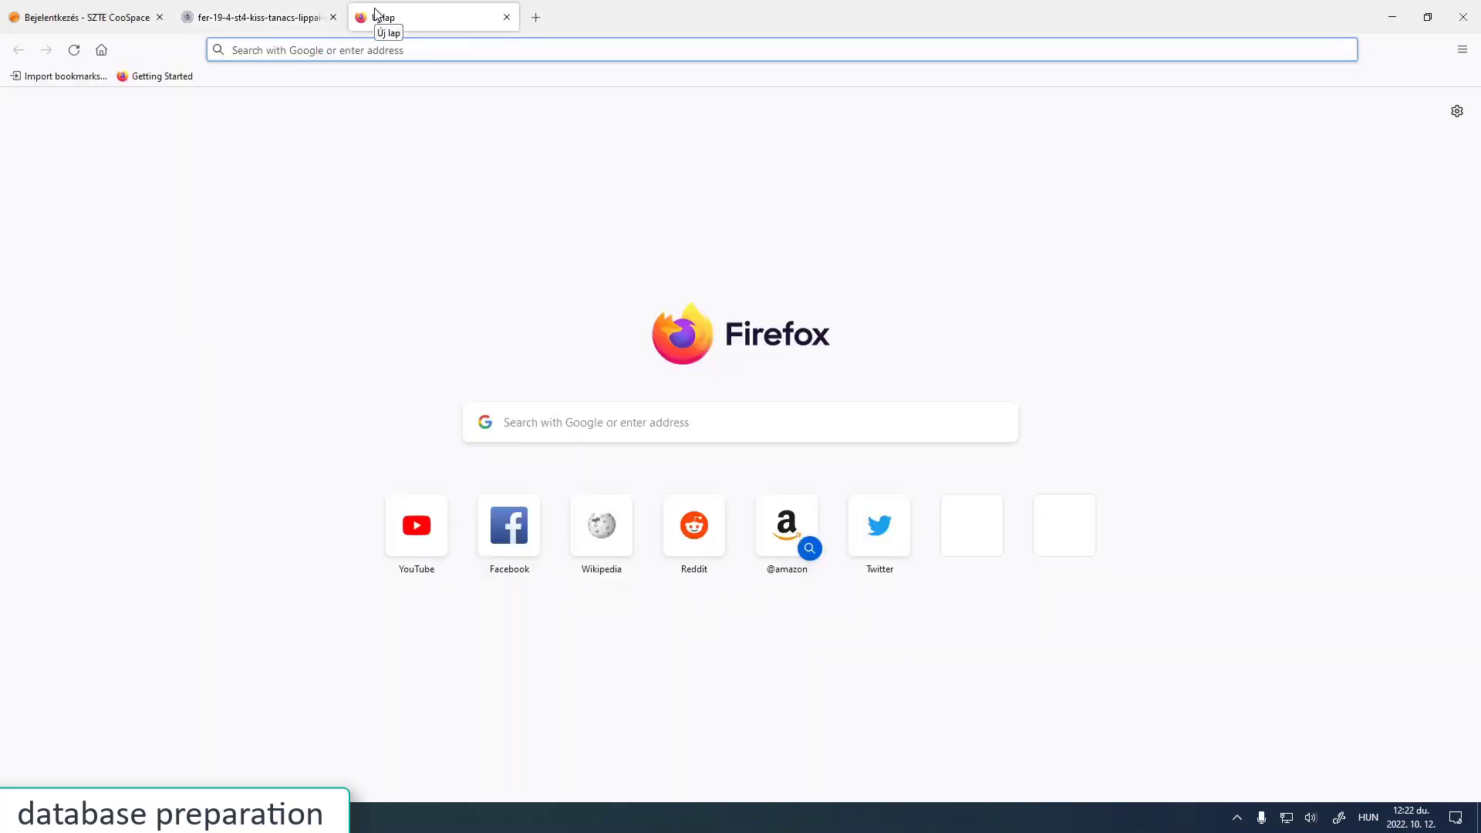
pyautogui.click(266, 817)
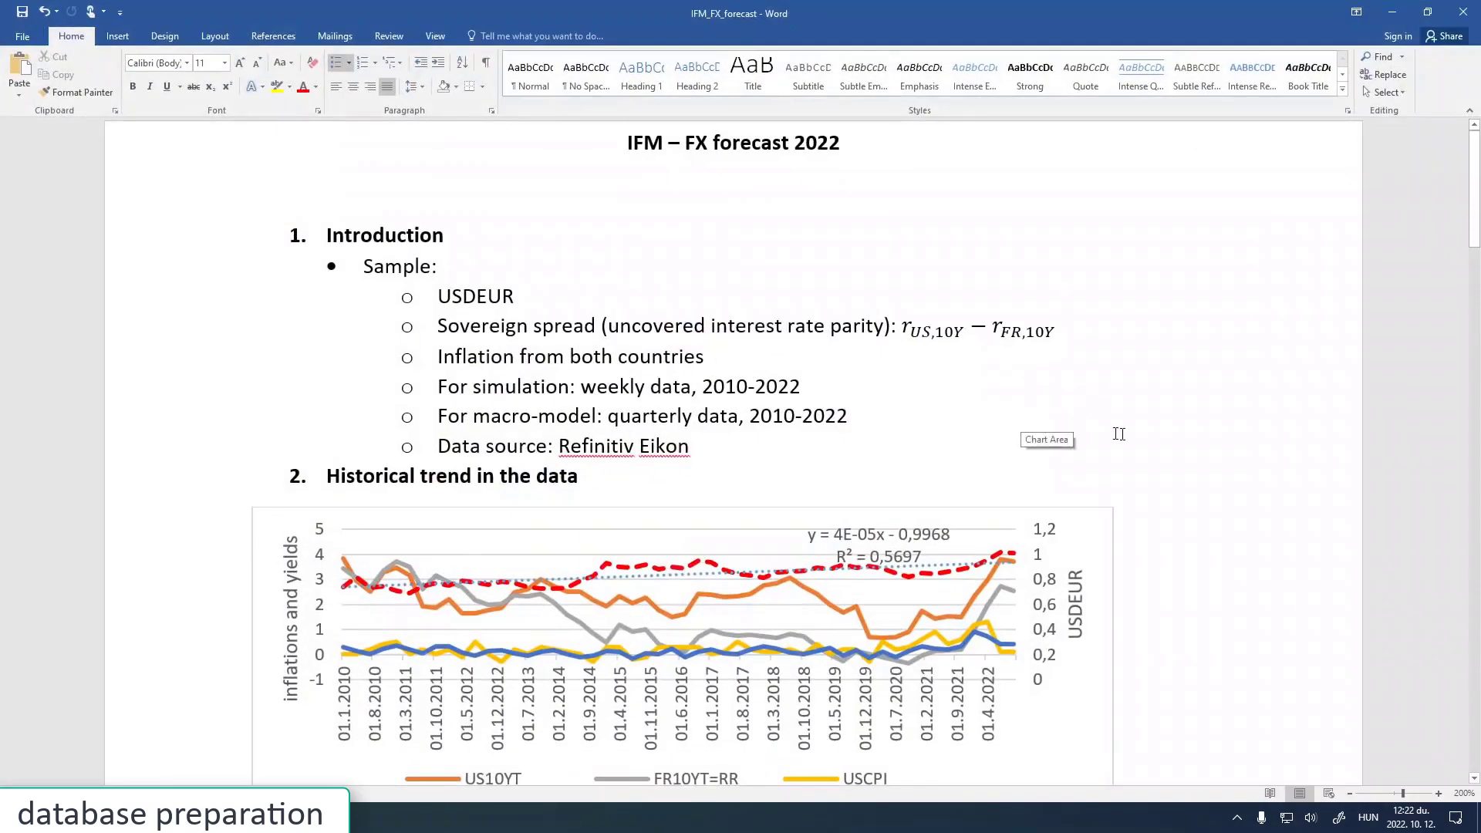
pyautogui.moveTo(1473, 193); pyautogui.dragTo(1477, 511)
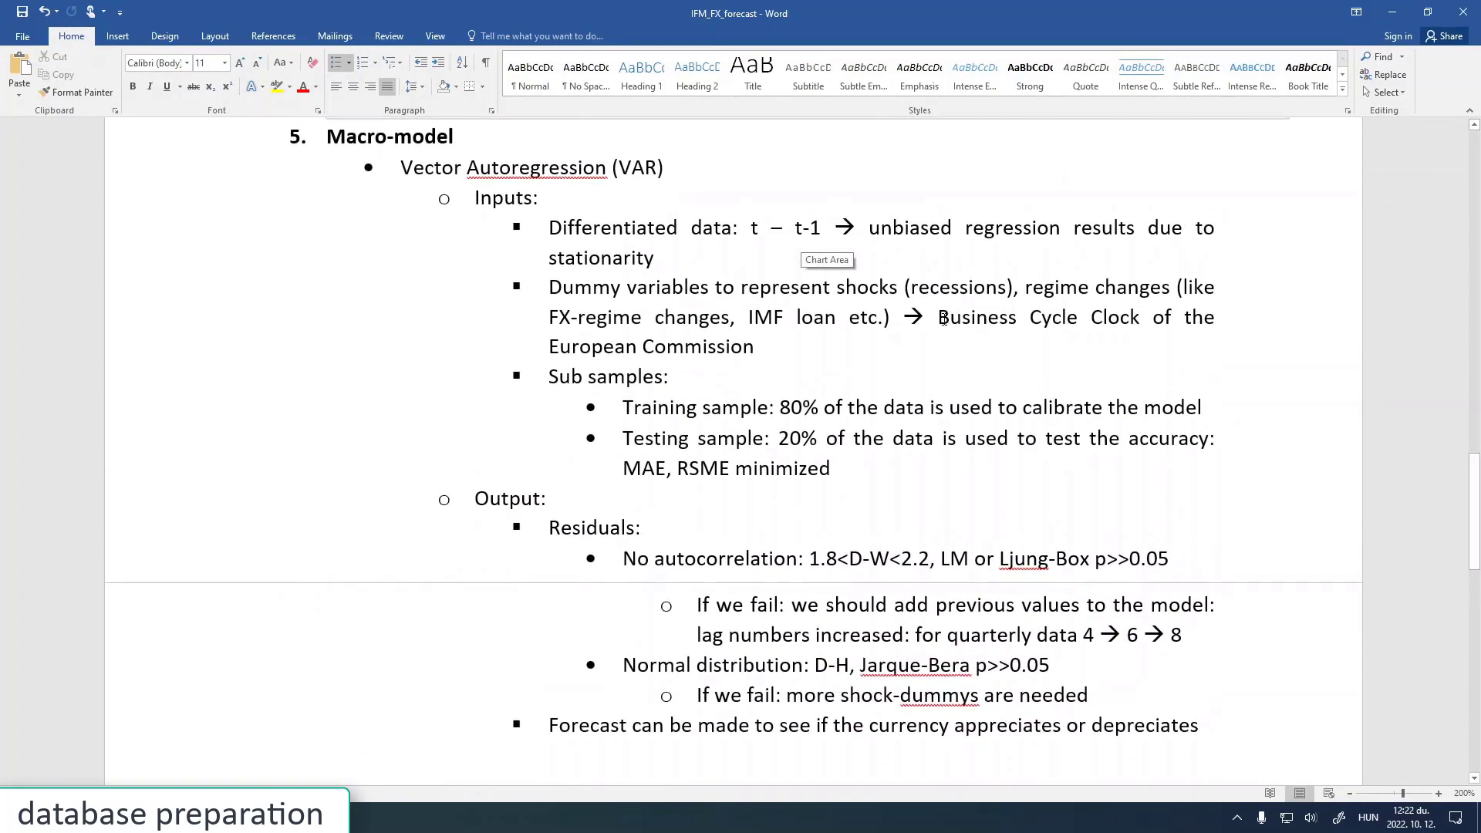
pyautogui.moveTo(938, 319); pyautogui.dragTo(752, 349)
pyautogui.hotkey('ctrl', 'c')
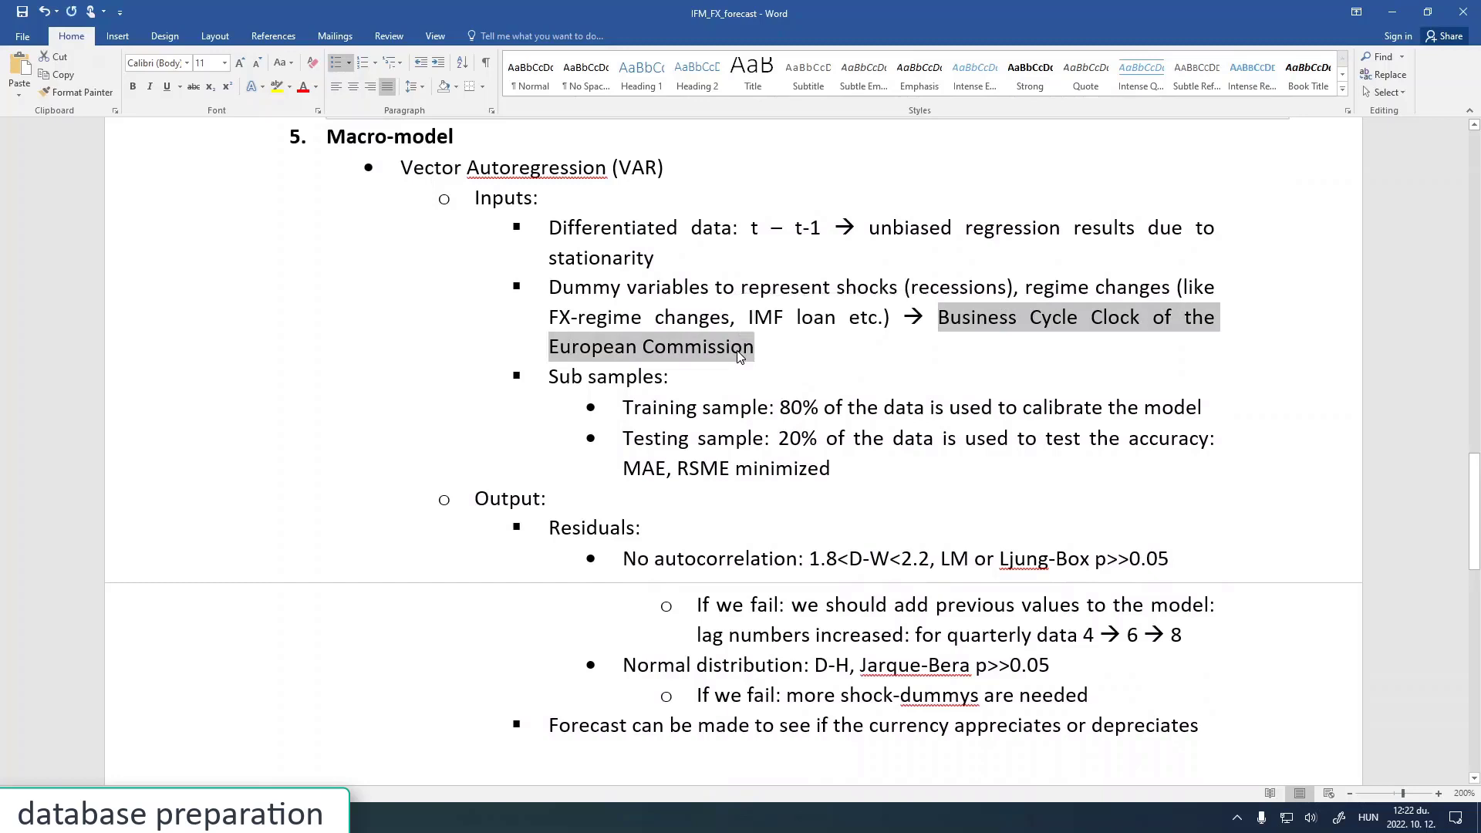
# Search the web in Firefox for the copied phrase, open Eurostat's Business Cycle Clock and accept all cookies
pyautogui.hotkey('alt', 'Tab')
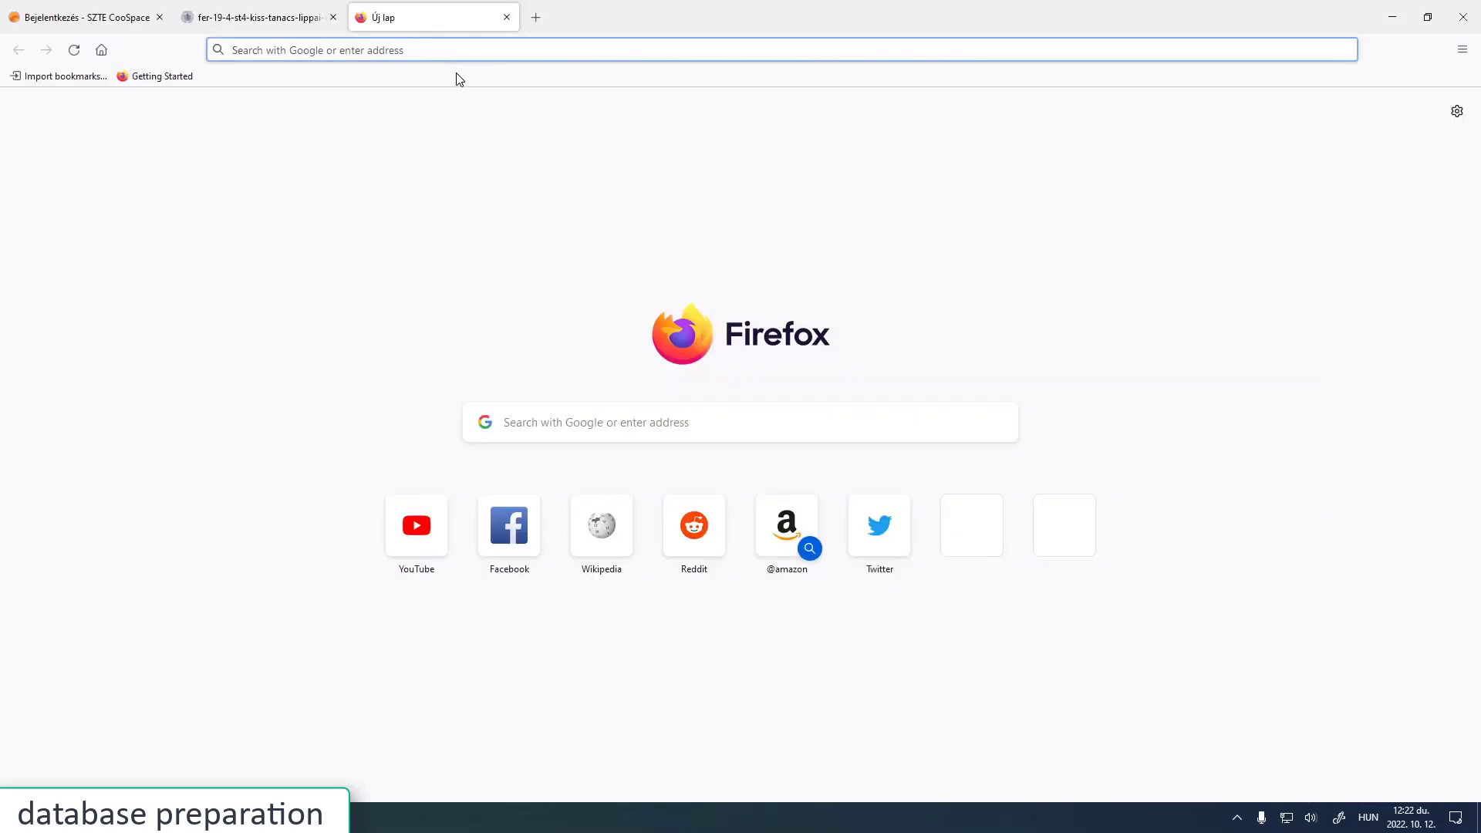
pyautogui.hotkey('ctrl', 'v')
pyautogui.press('Return')
pyautogui.click(249, 238)
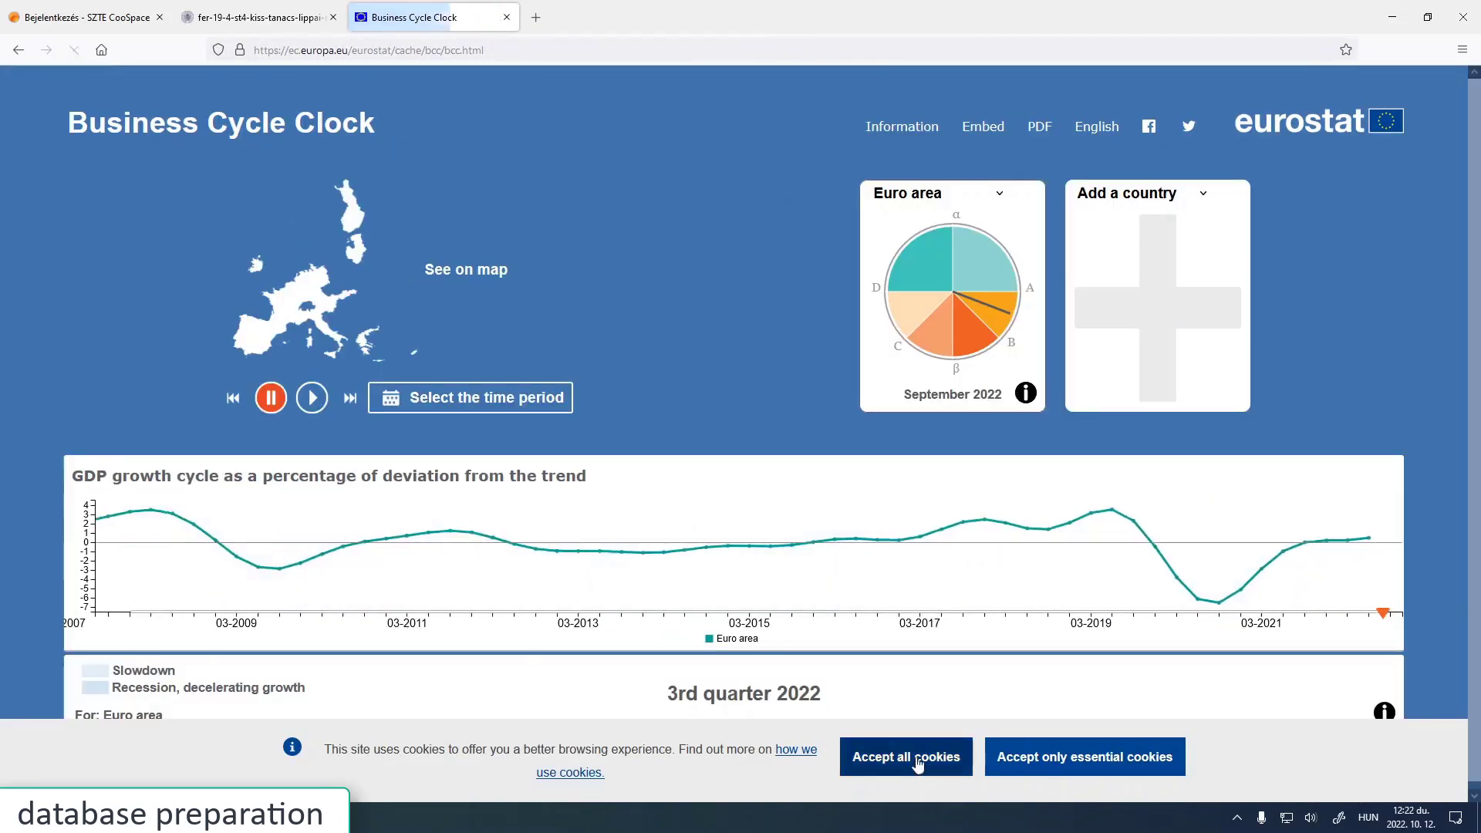
pyautogui.click(914, 758)
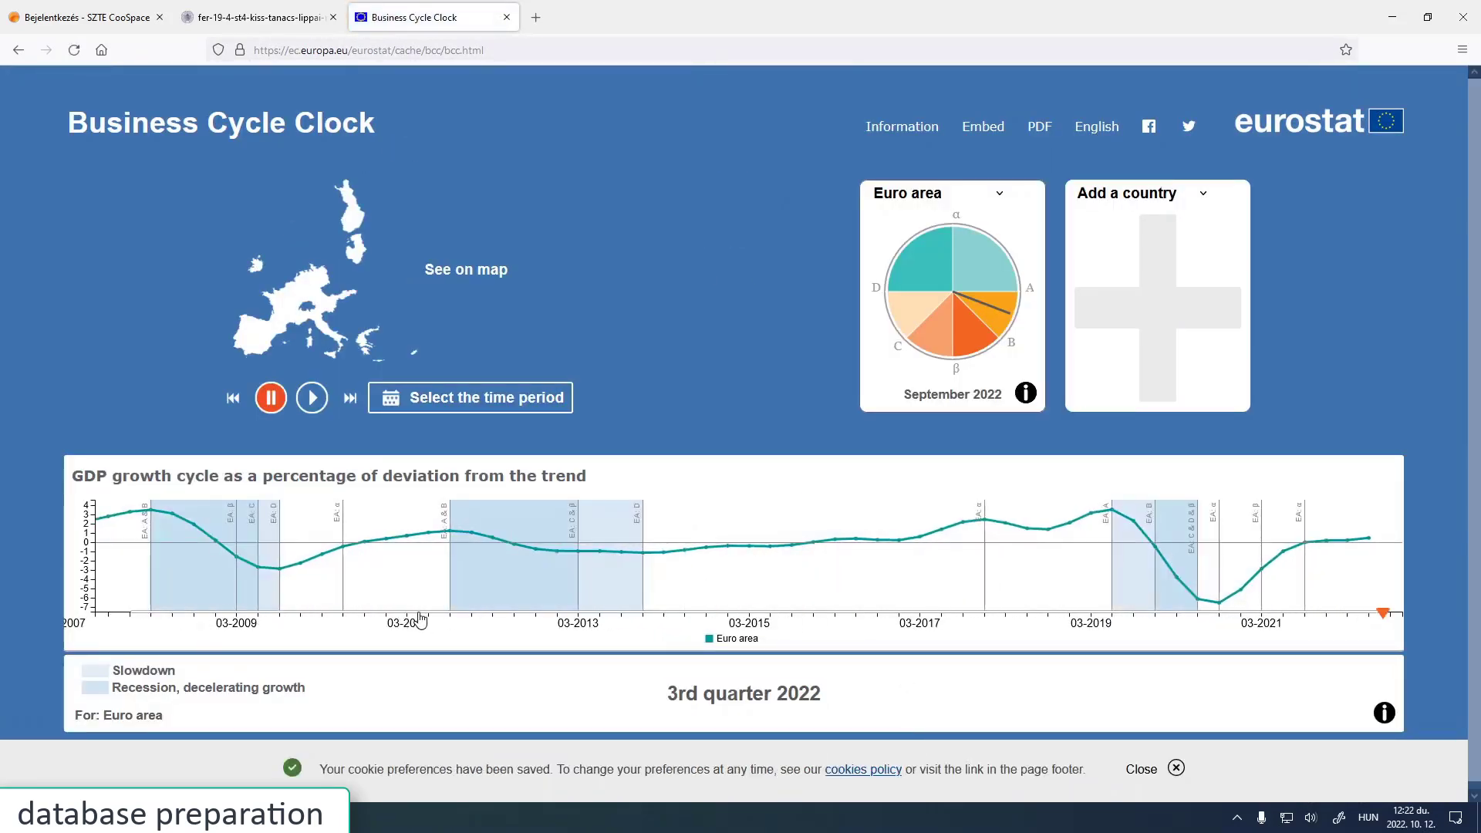
# Compare the worksheet's starting quarters with the euro area slowdown and recession periods on the Business Cycle Clock chart
pyautogui.hotkey('alt', 'Tab')
pyautogui.hotkey('alt', 'Tab')
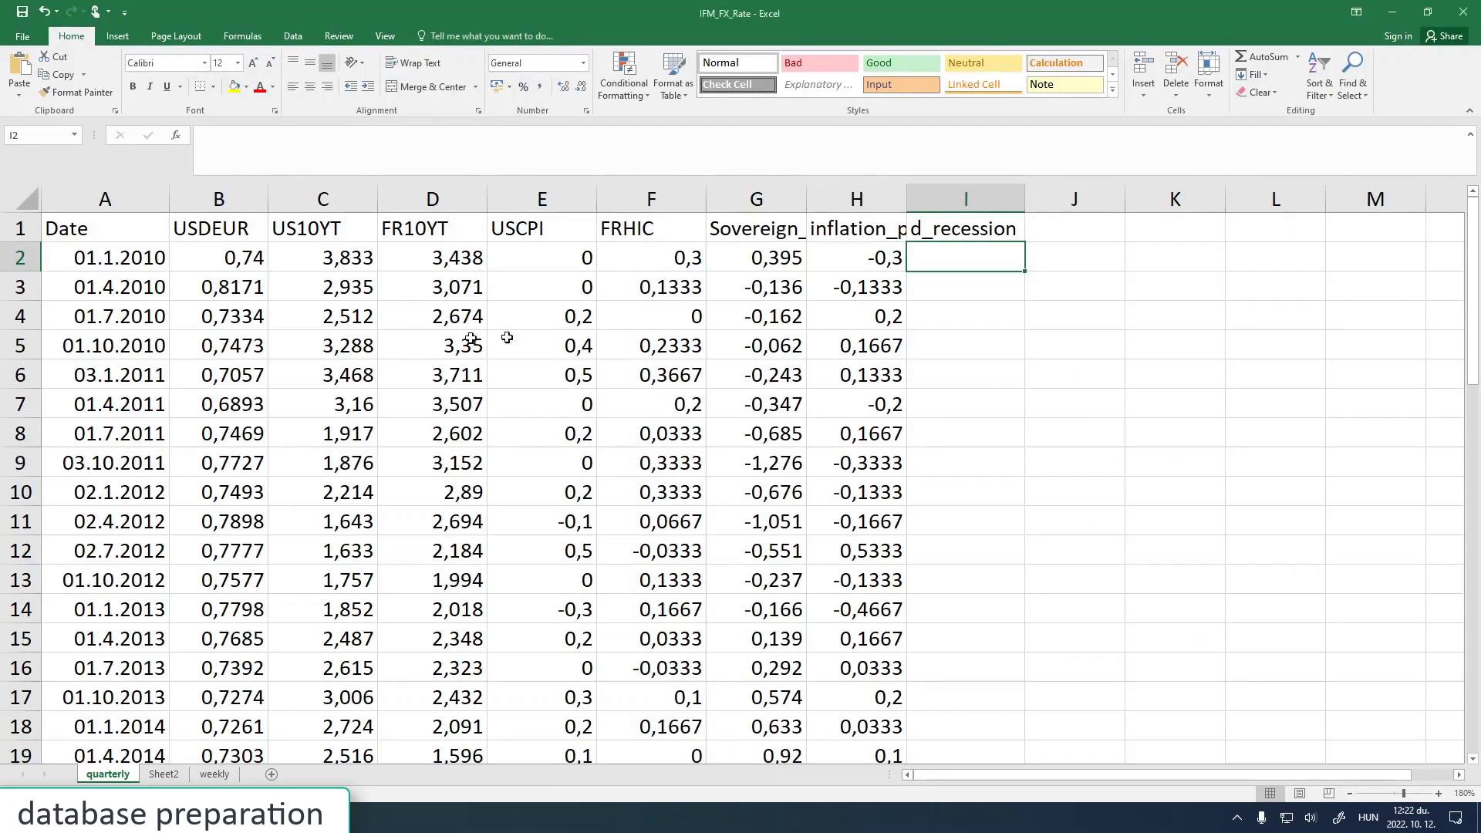
pyautogui.hotkey('alt', 'Tab')
pyautogui.hotkey('alt', 'Tab')
pyautogui.hotkey('alt', 'Tab')
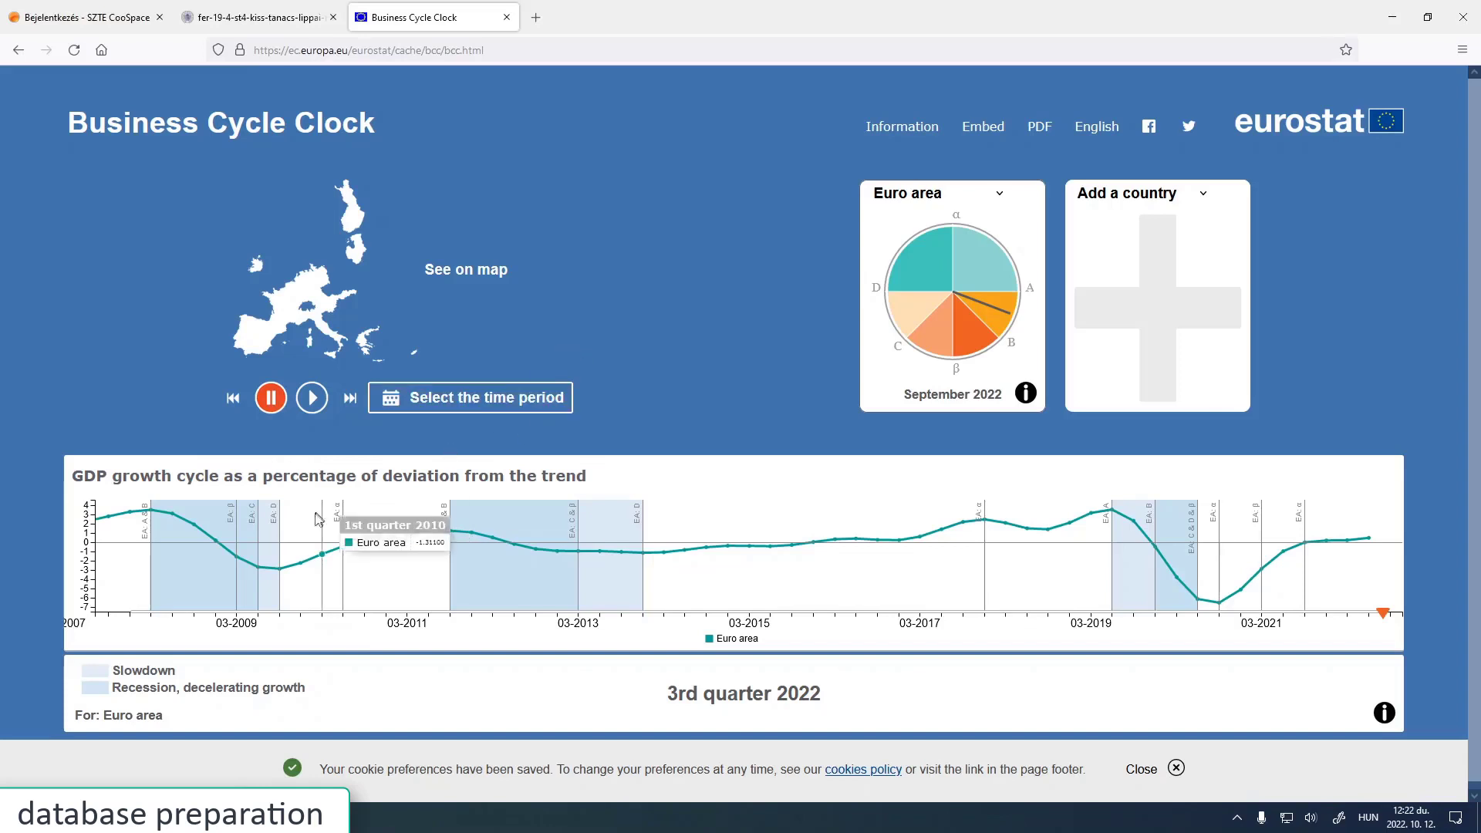
pyautogui.moveTo(279, 565)
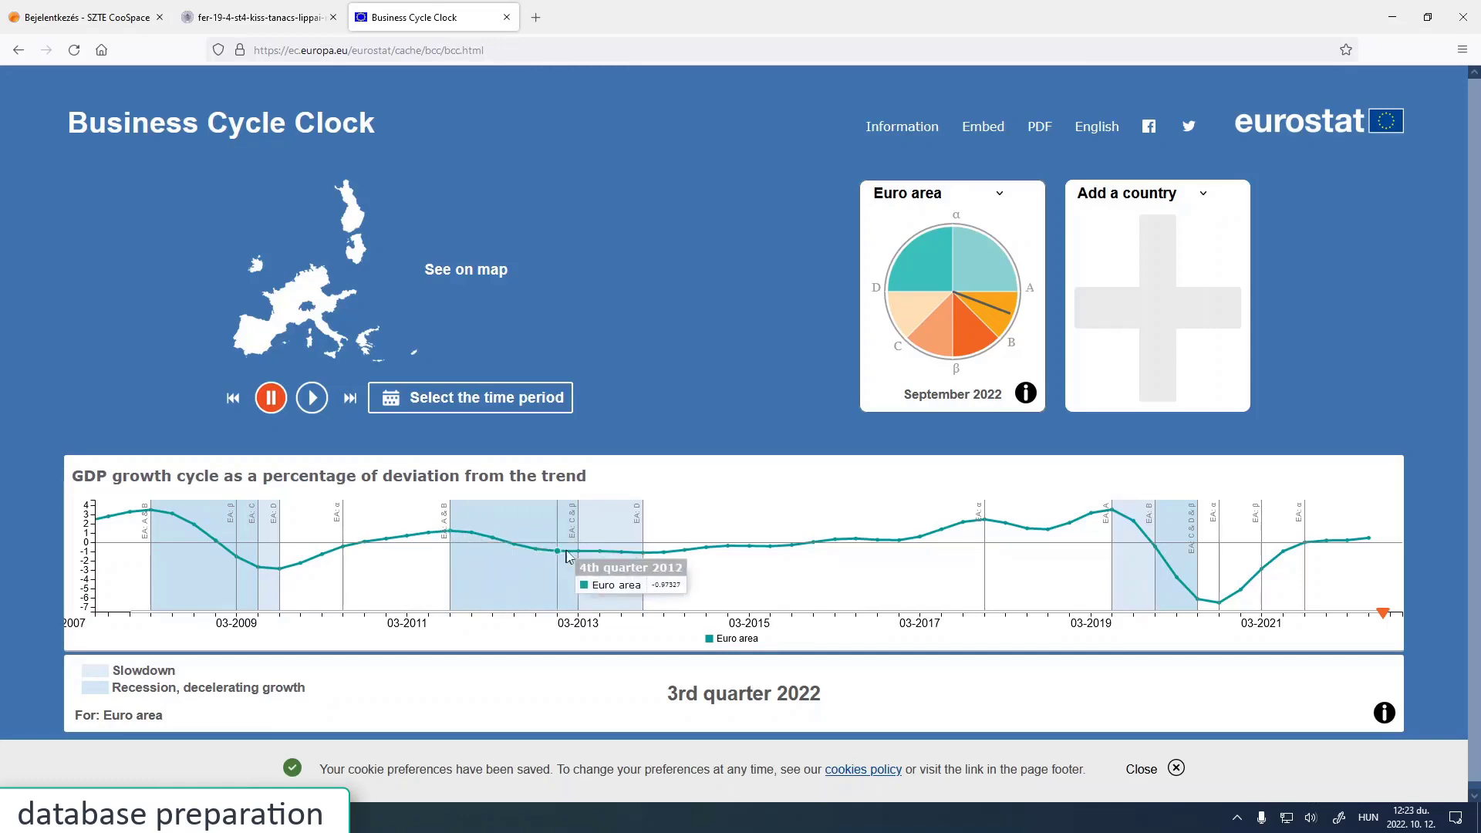
# Enter 0 in I2 of the Excel sheet and fill it down the d_recession column to the end of the data
pyautogui.hotkey('alt', 'Tab')
pyautogui.write('0')
pyautogui.press('Return')
pyautogui.press('Up')
pyautogui.doubleClick(1026, 273)
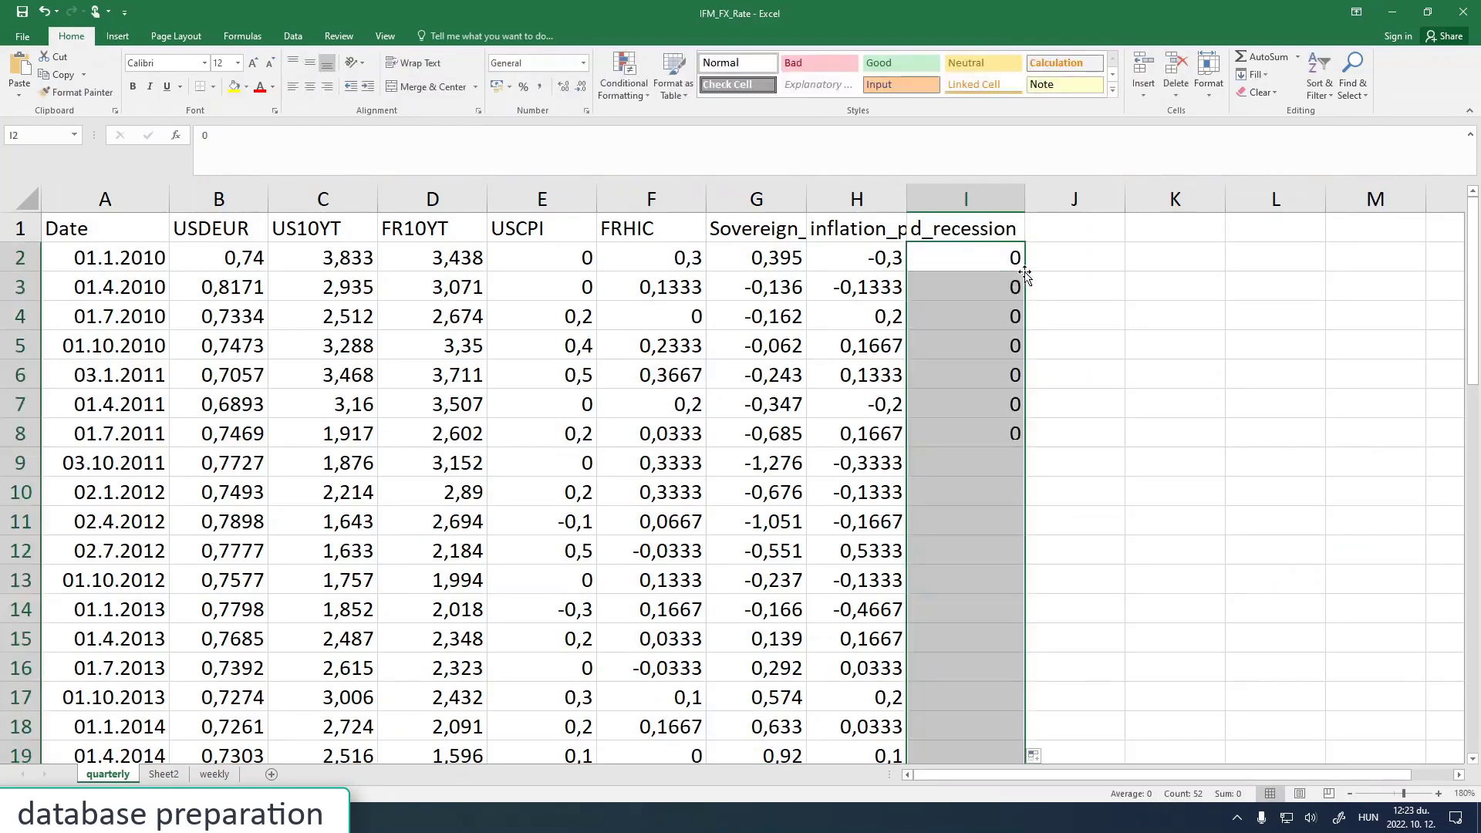
pyautogui.click(962, 426)
pyautogui.scroll(-2, 963, 470)
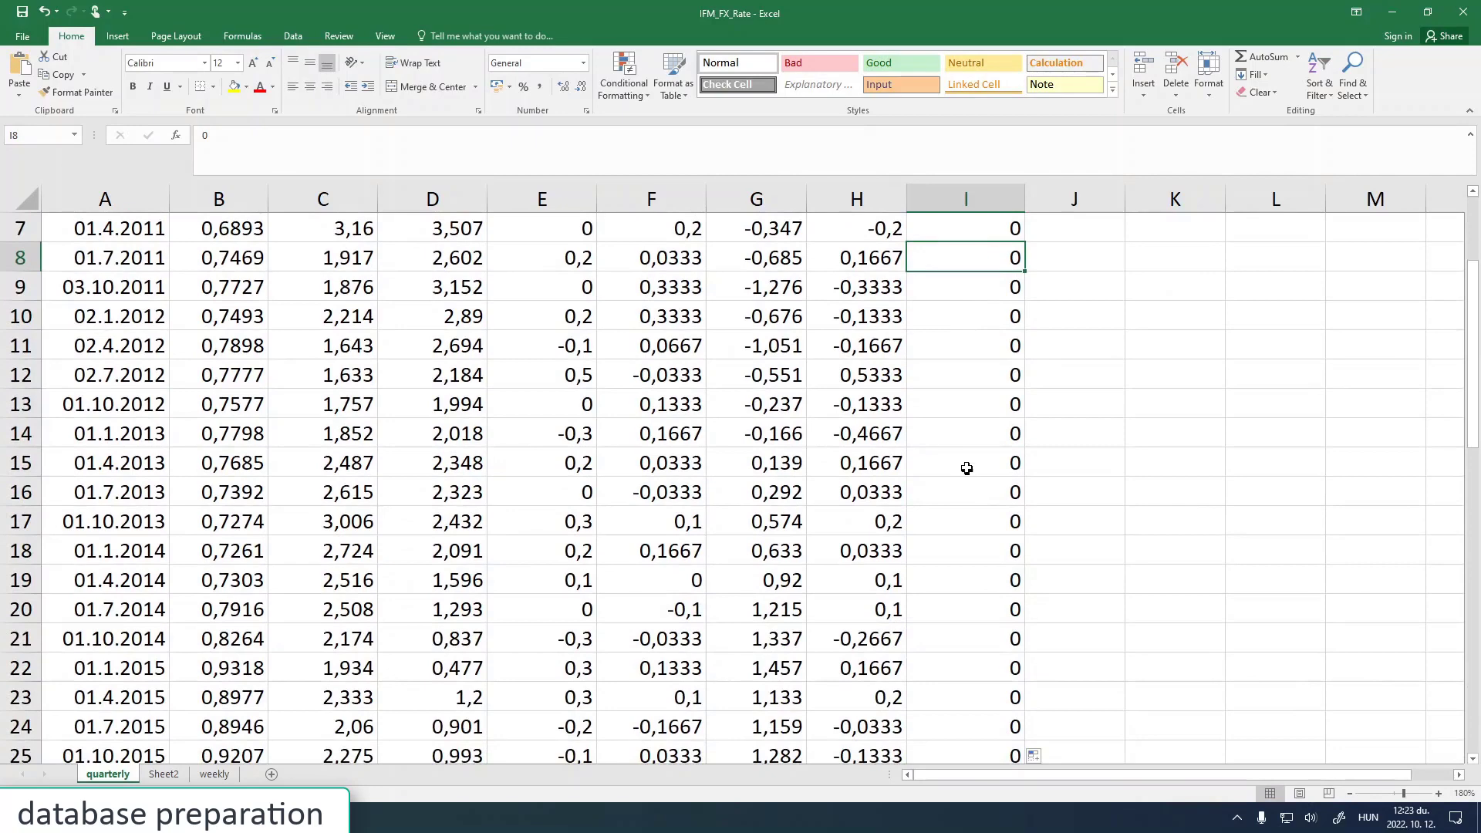
pyautogui.scroll(2, 969, 376)
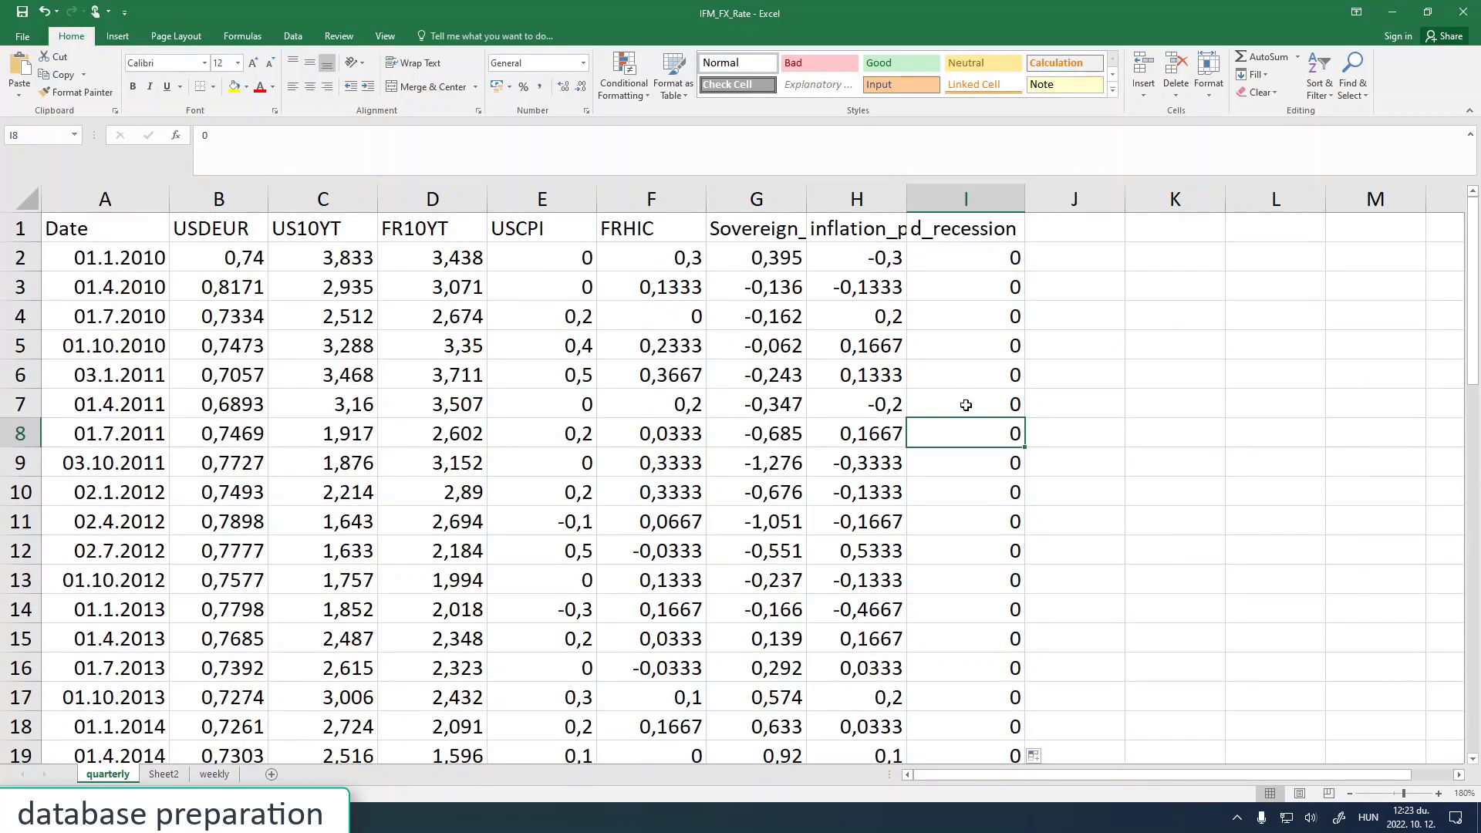
# Following the Business Cycle Clock, set d_recession to 1 in I6 and fill it down to I14
pyautogui.hotkey('alt', 'Tab')
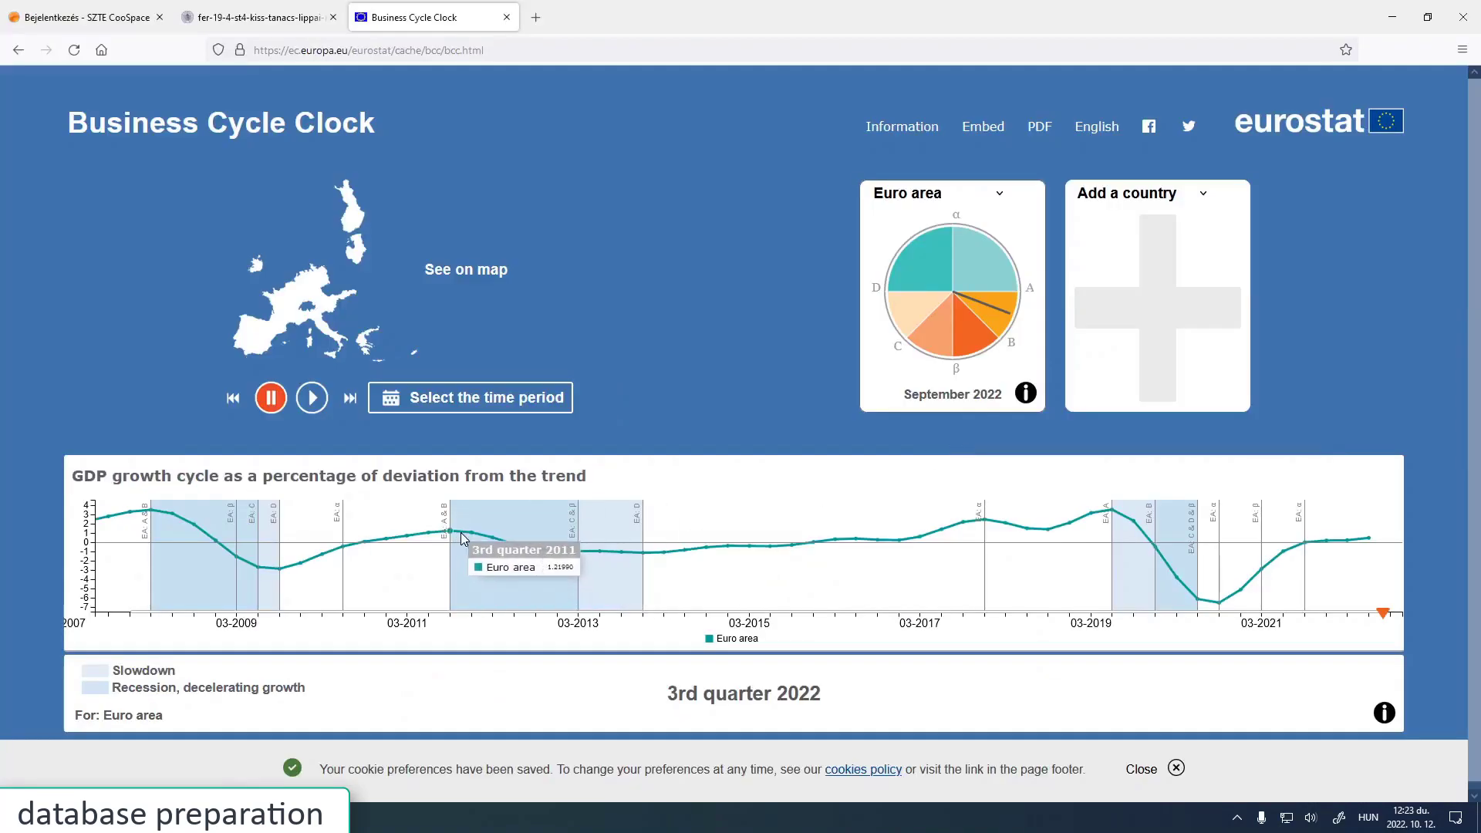
pyautogui.hotkey('alt', 'Tab')
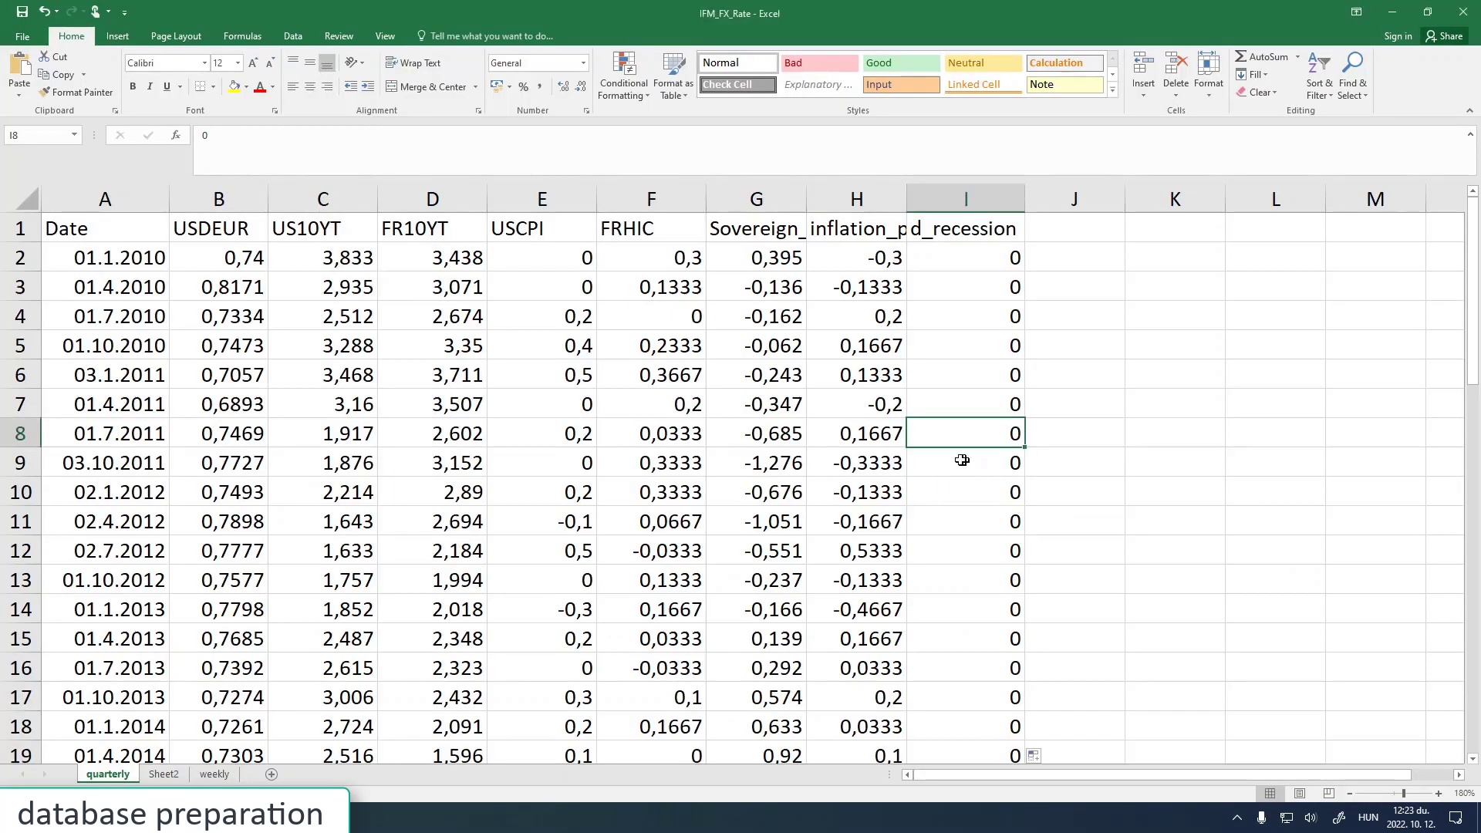
pyautogui.click(960, 381)
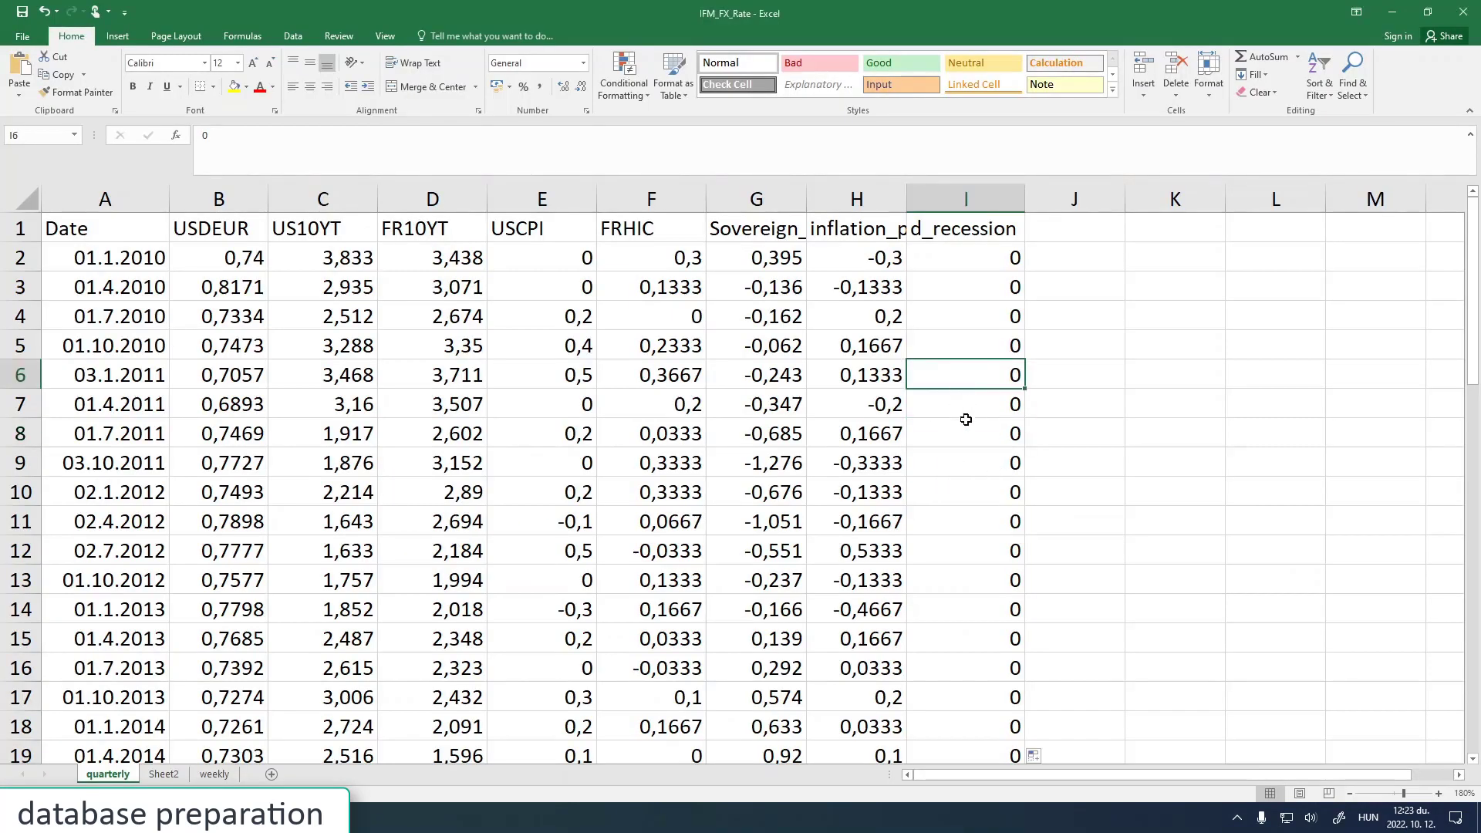
pyautogui.write('1')
pyautogui.press('Return')
pyautogui.click(970, 383)
pyautogui.moveTo(1023, 390); pyautogui.dragTo(997, 615)
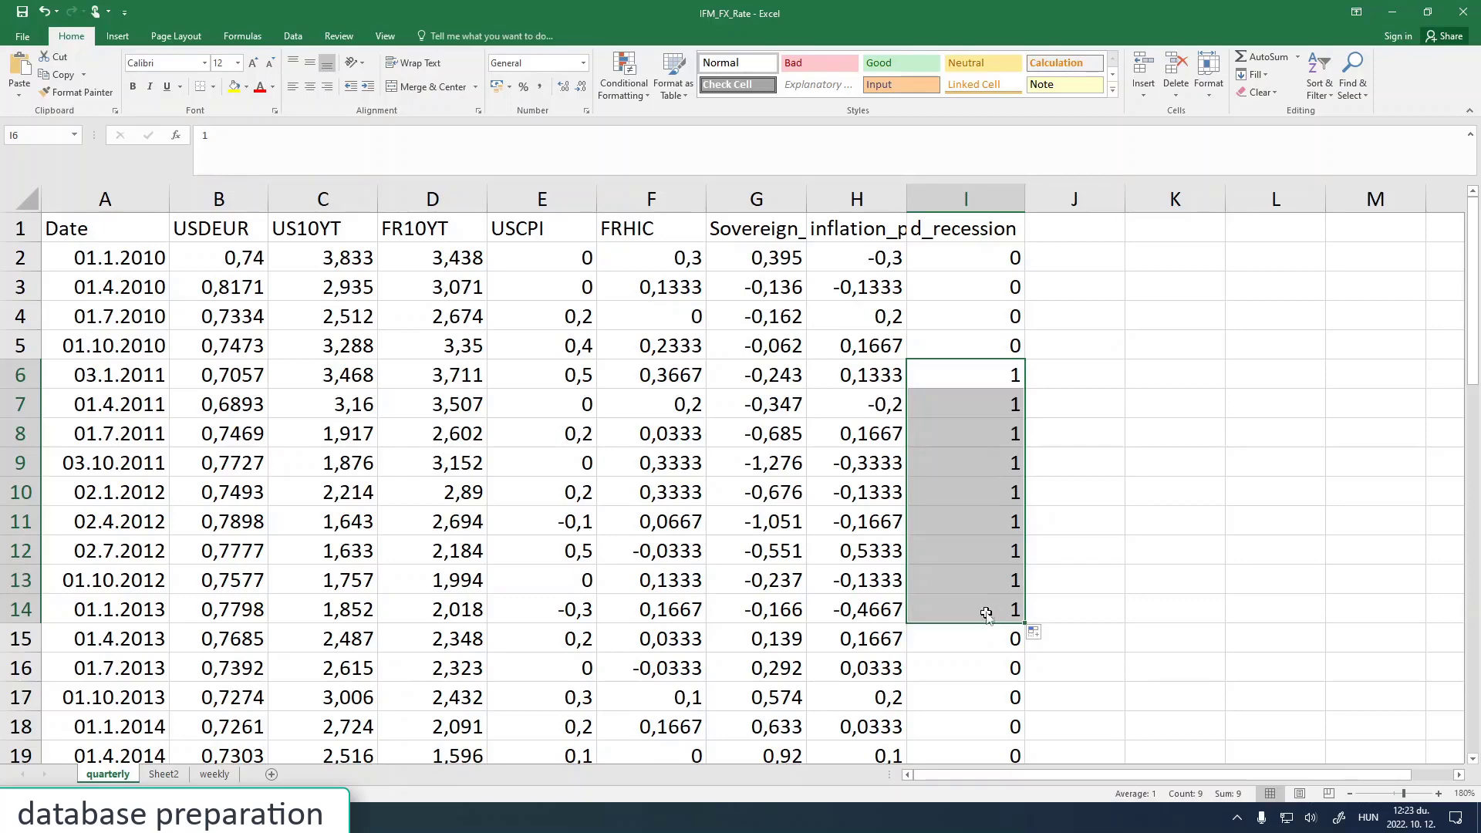
# Check the chart's 2019–2020 recession and set d_recession to 1 in I41 to I43, the quarters from 01.10.2019 to 01.4.2020
pyautogui.hotkey('alt', 'Tab')
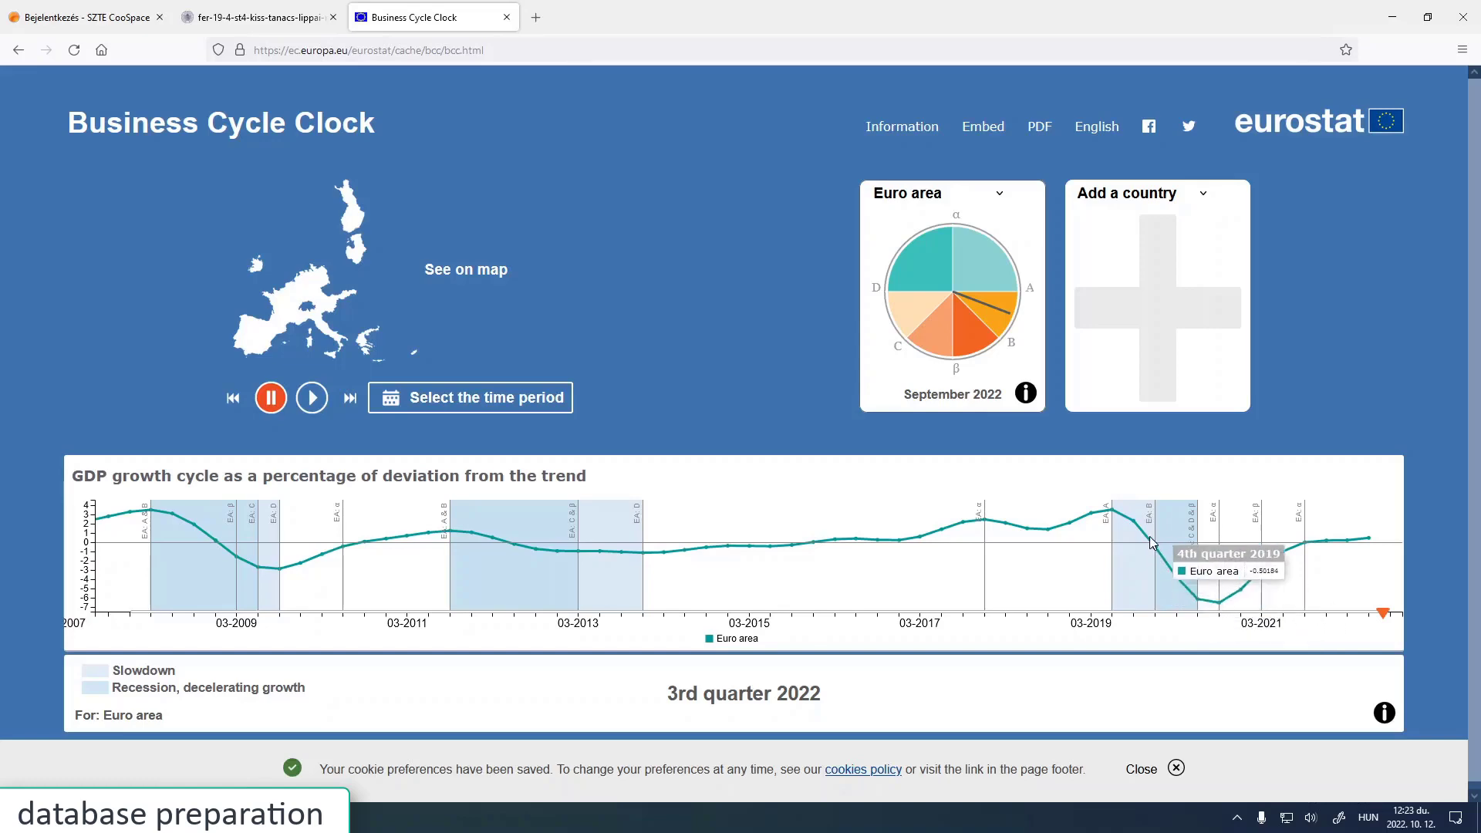
pyautogui.hotkey('alt', 'Tab')
pyautogui.scroll(-10, 1101, 512)
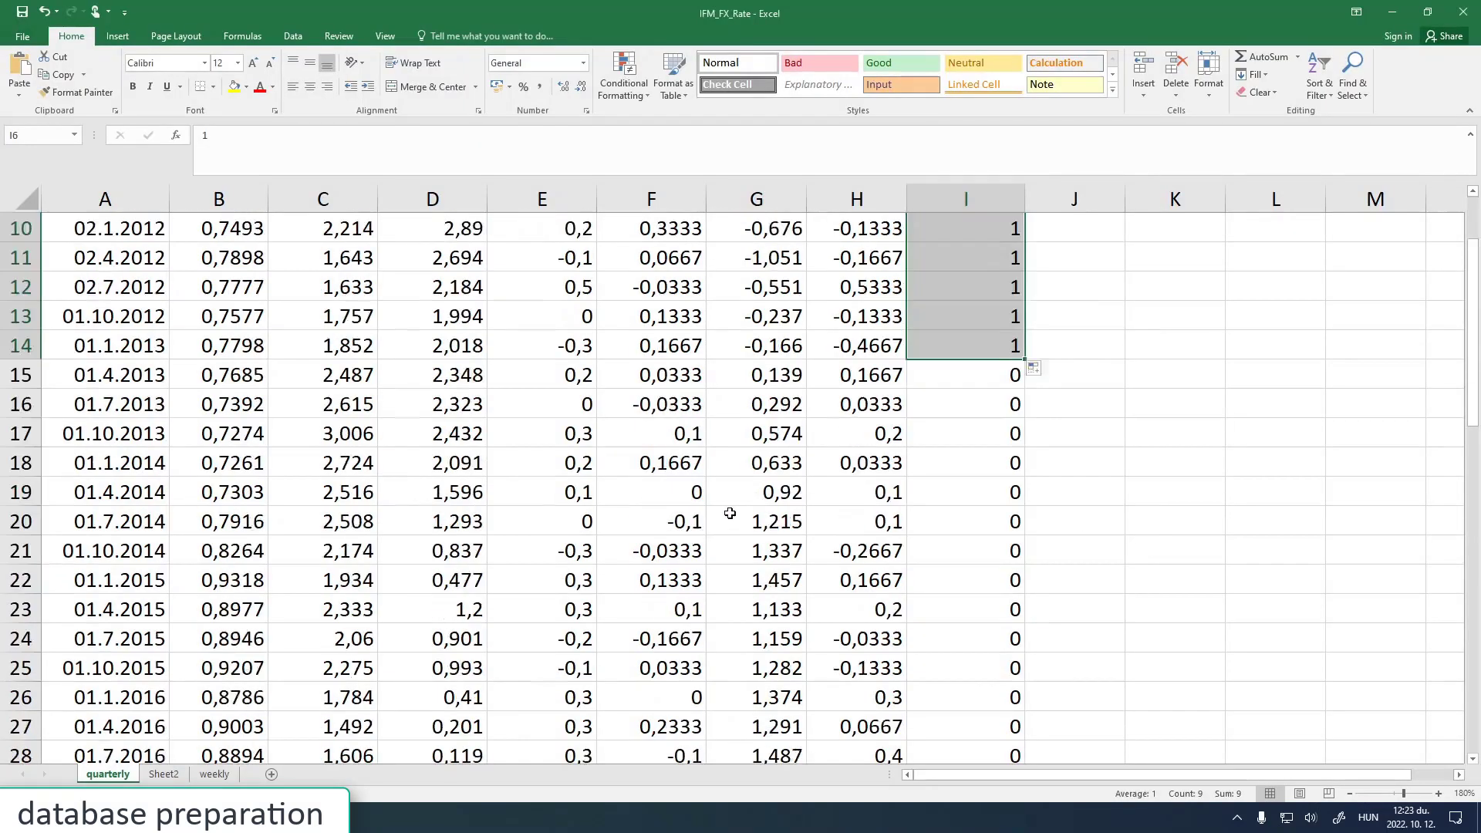
pyautogui.click(964, 460)
pyautogui.scroll(-2, 955, 512)
pyautogui.scroll(2, 956, 512)
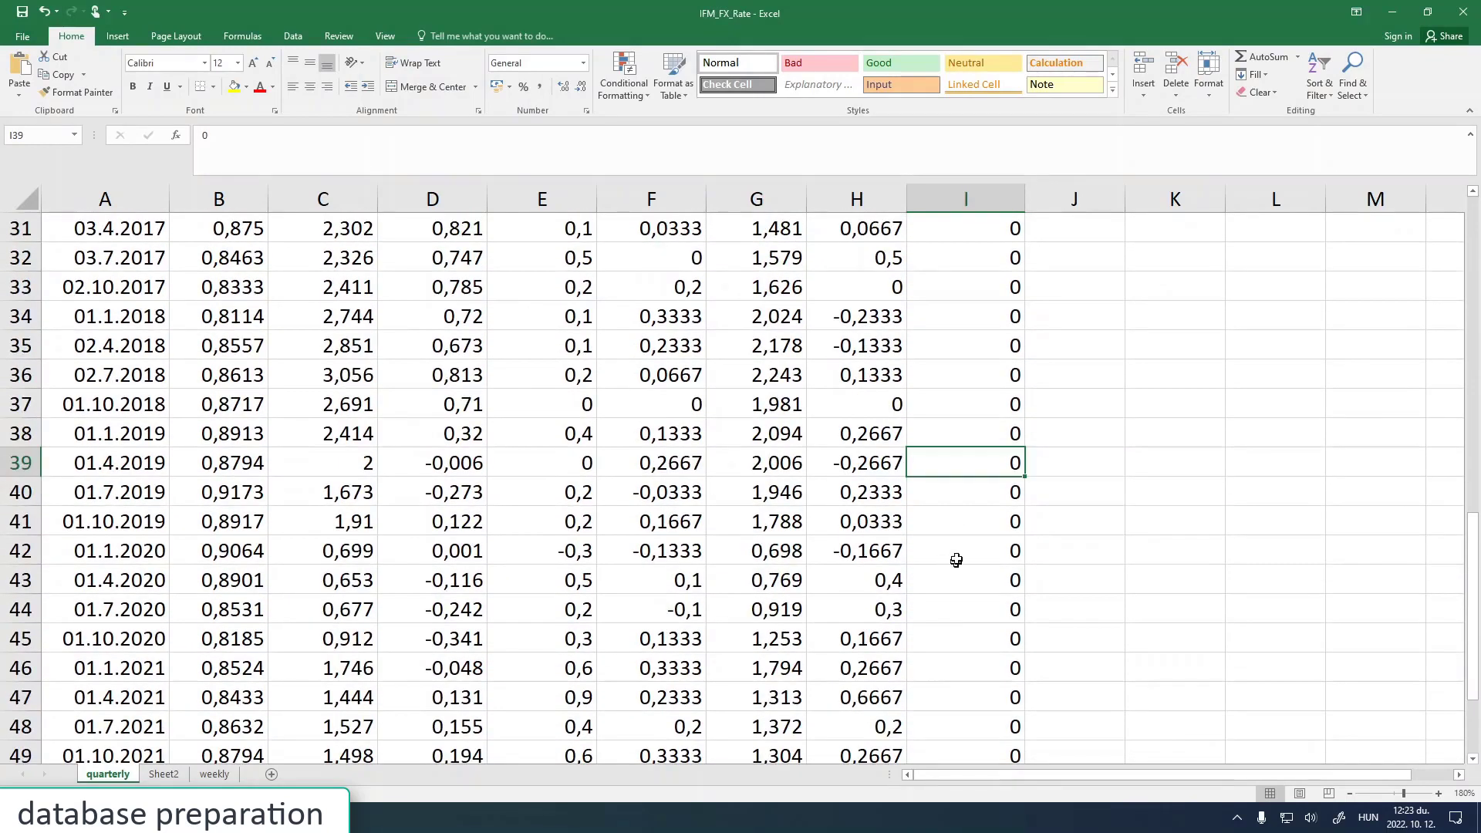
pyautogui.click(967, 542)
pyautogui.click(969, 521)
pyautogui.write('1')
pyautogui.press('Return')
pyautogui.write('1')
pyautogui.press('Return')
pyautogui.write('1')
pyautogui.press('Return')
pyautogui.press('Up')
pyautogui.hotkey('alt', 'Tab')
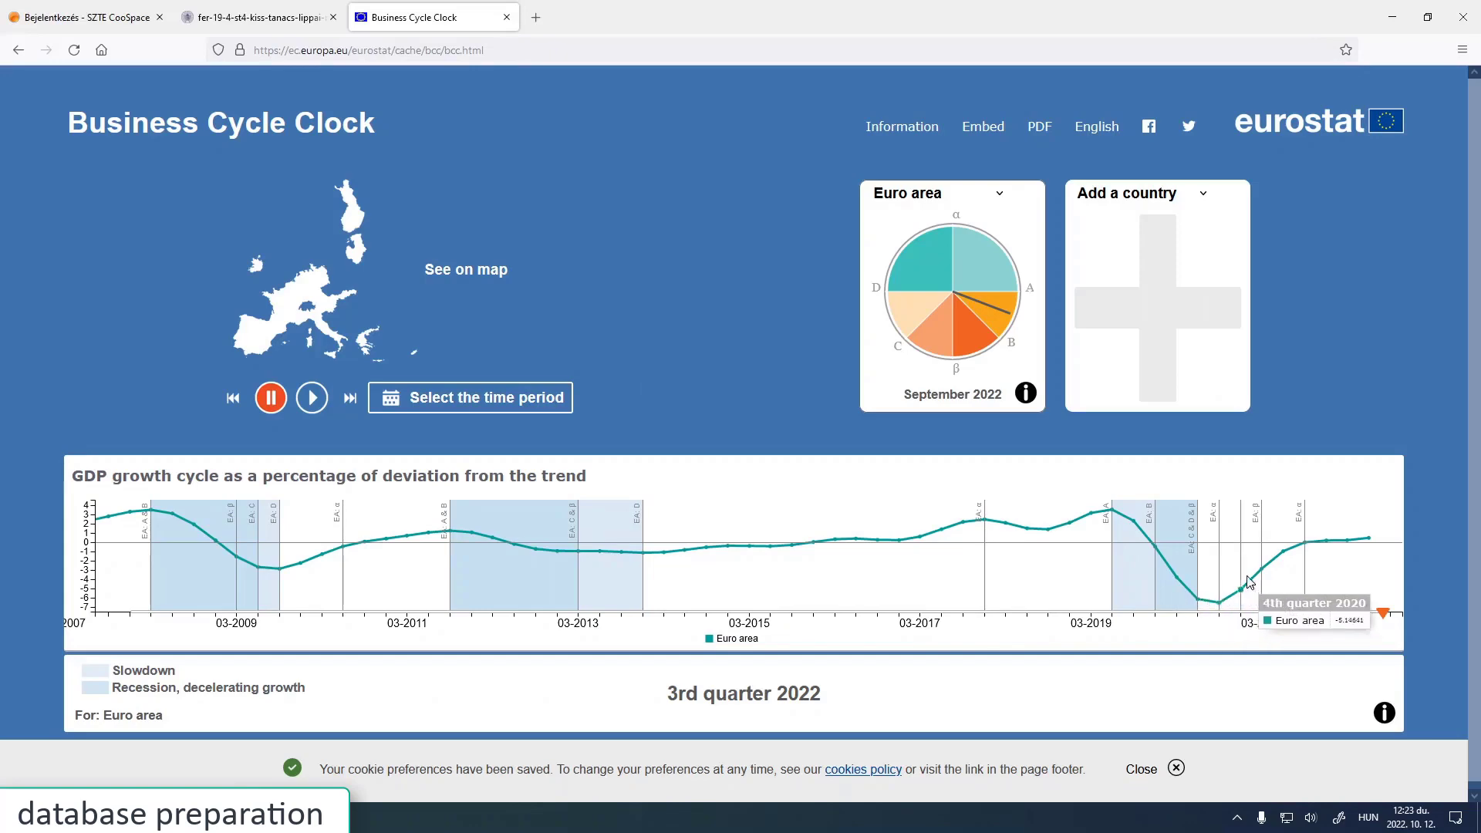
pyautogui.hotkey('alt', 'Tab')
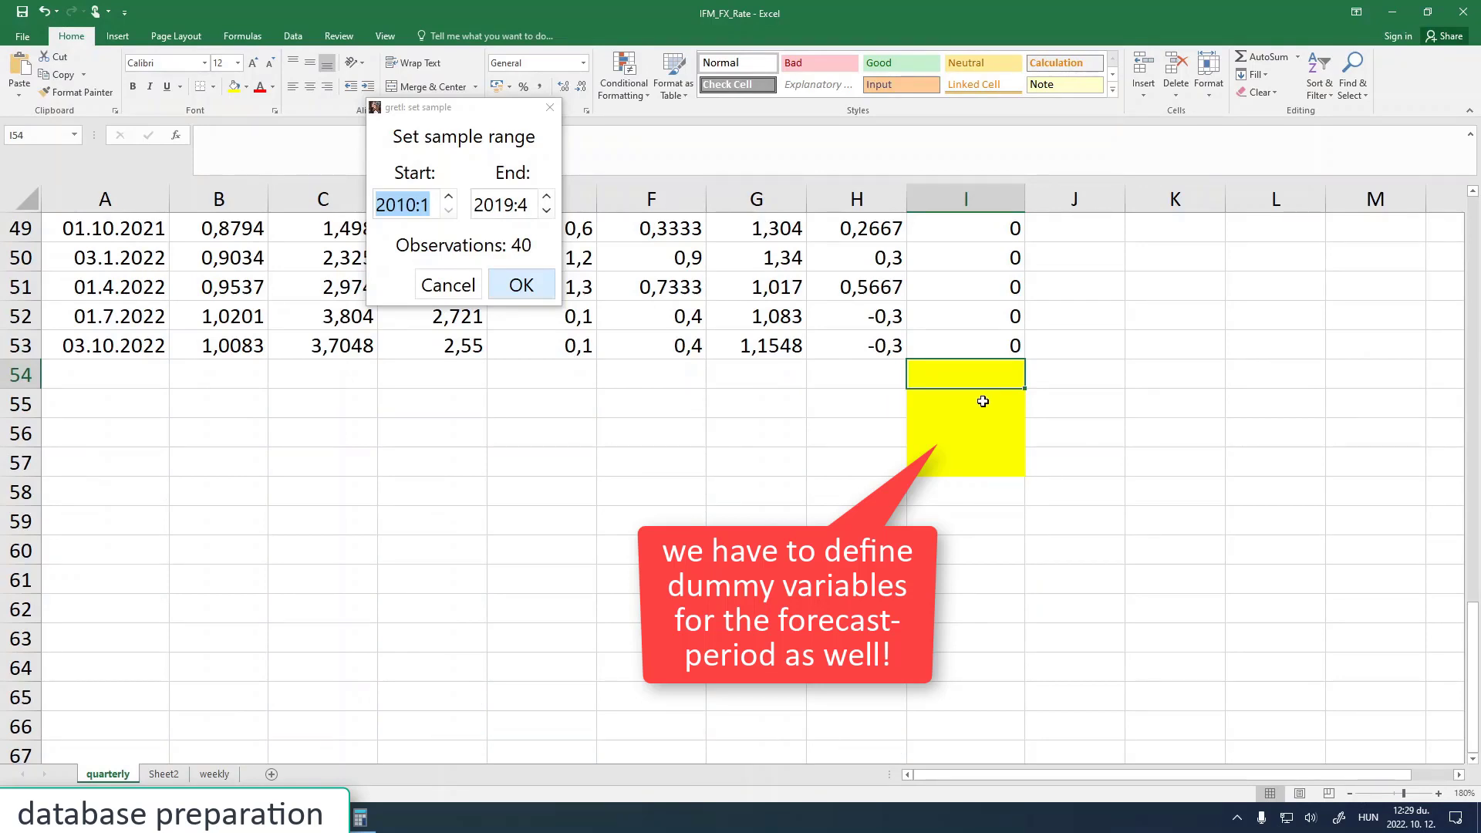
# Enter the recession dummy value 1 in I54 to I57 for the four forecast quarters
pyautogui.write('1')
pyautogui.press('Return')
pyautogui.write('1')
pyautogui.press('Return')
pyautogui.write('1')
pyautogui.press('Return')
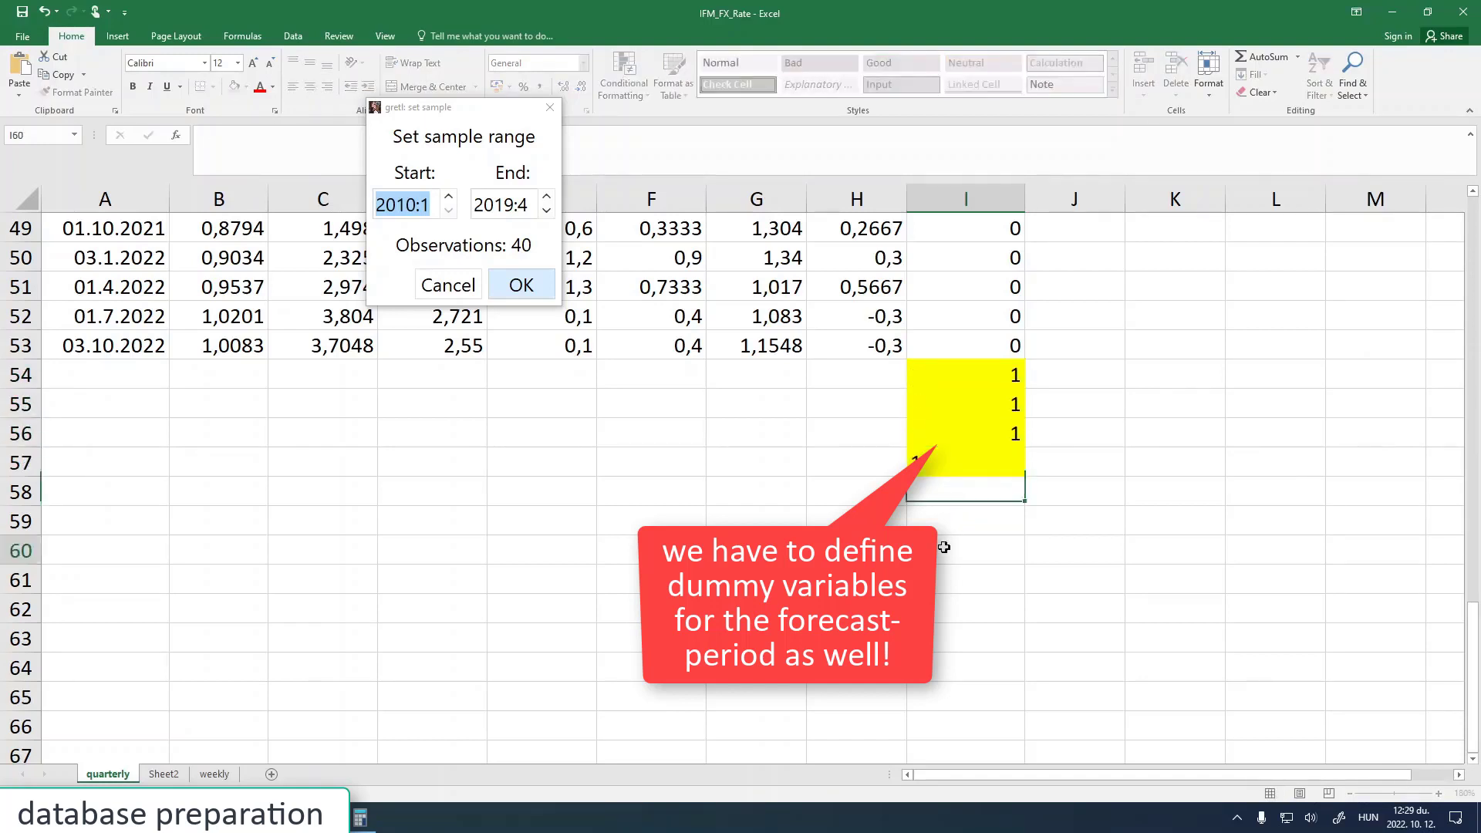
pyautogui.write('1')
pyautogui.click(947, 547)
pyautogui.moveTo(965, 376); pyautogui.dragTo(968, 460)
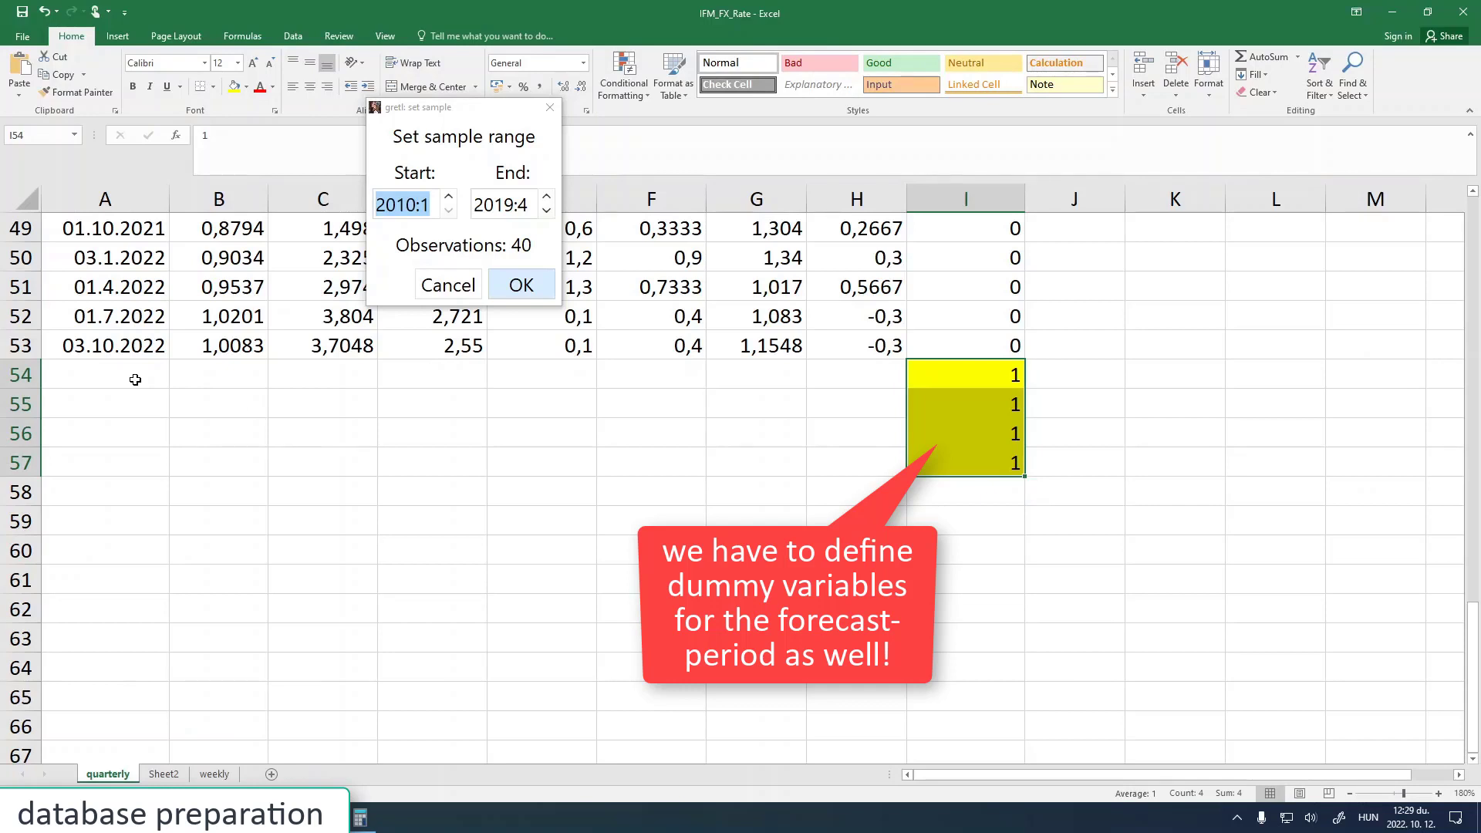
# Copy the four 2022 quarter dates from A50:A53 into the forecast rows starting at A54
pyautogui.moveTo(123, 262); pyautogui.dragTo(125, 340)
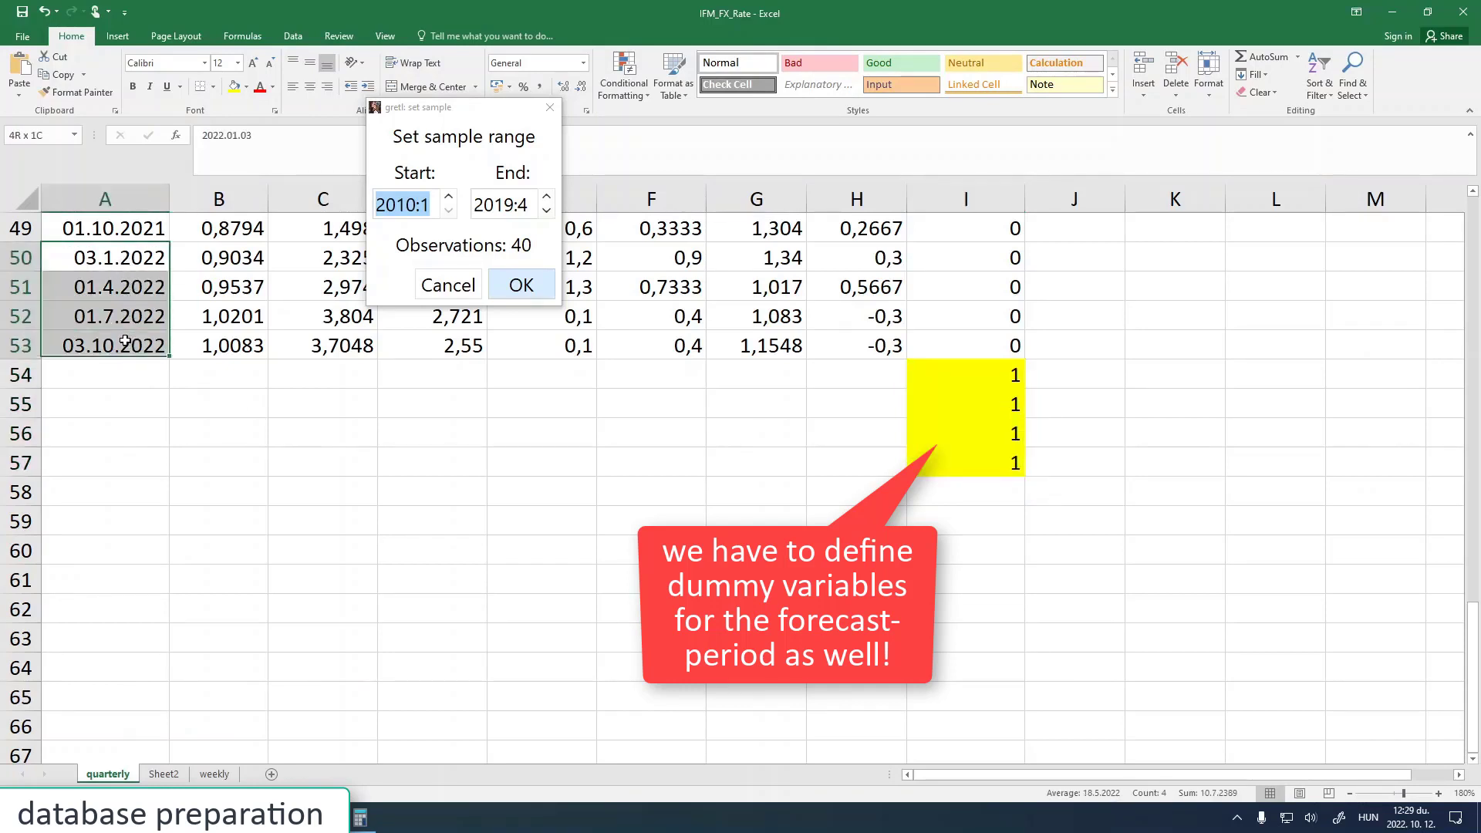
pyautogui.hotkey('ctrl', 'c')
pyautogui.click(124, 370)
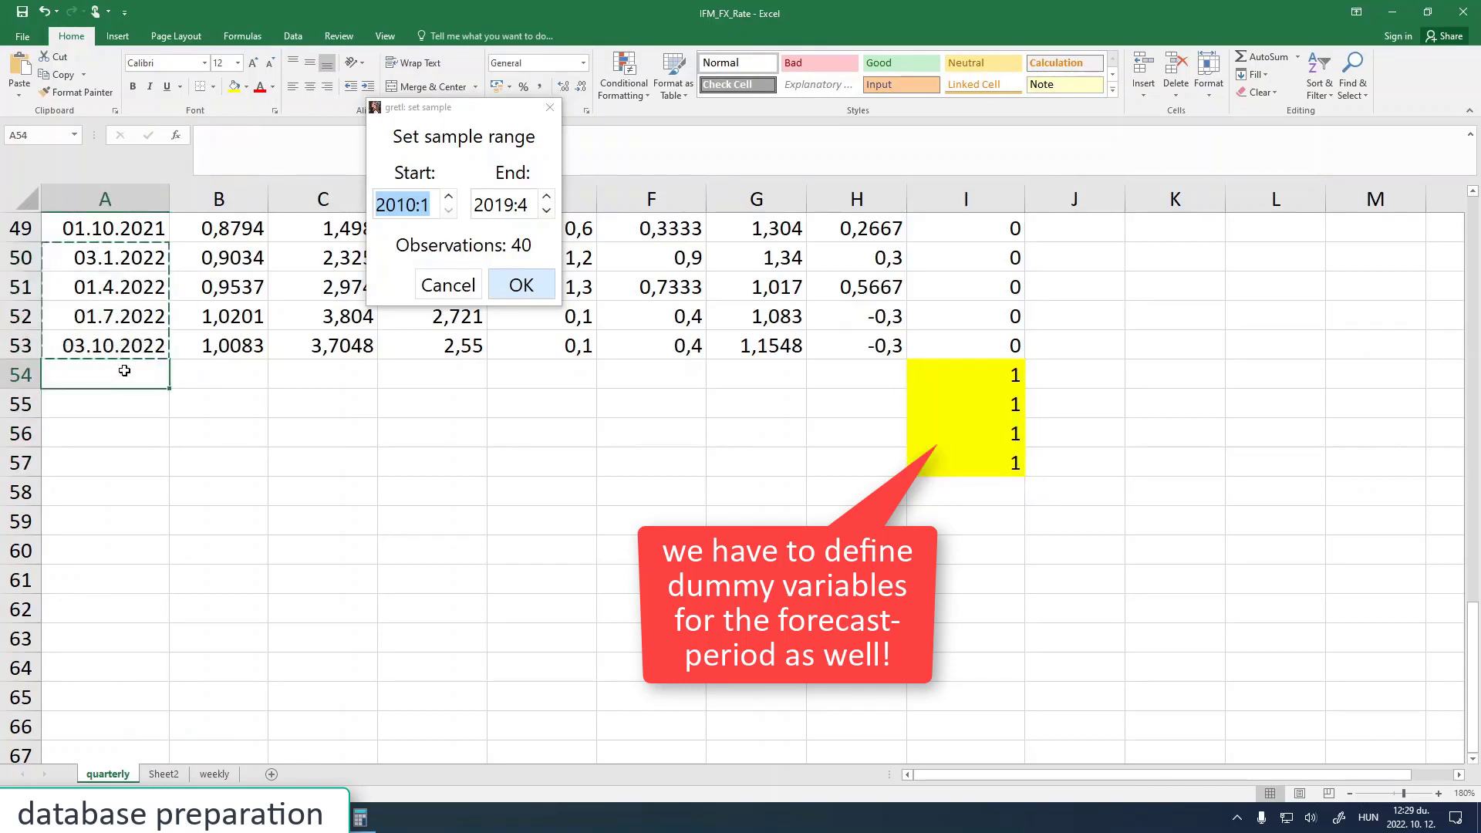
pyautogui.hotkey('ctrl', 'v')
# Change the year of the dates in A54 and A55 to 2023
pyautogui.click(125, 370)
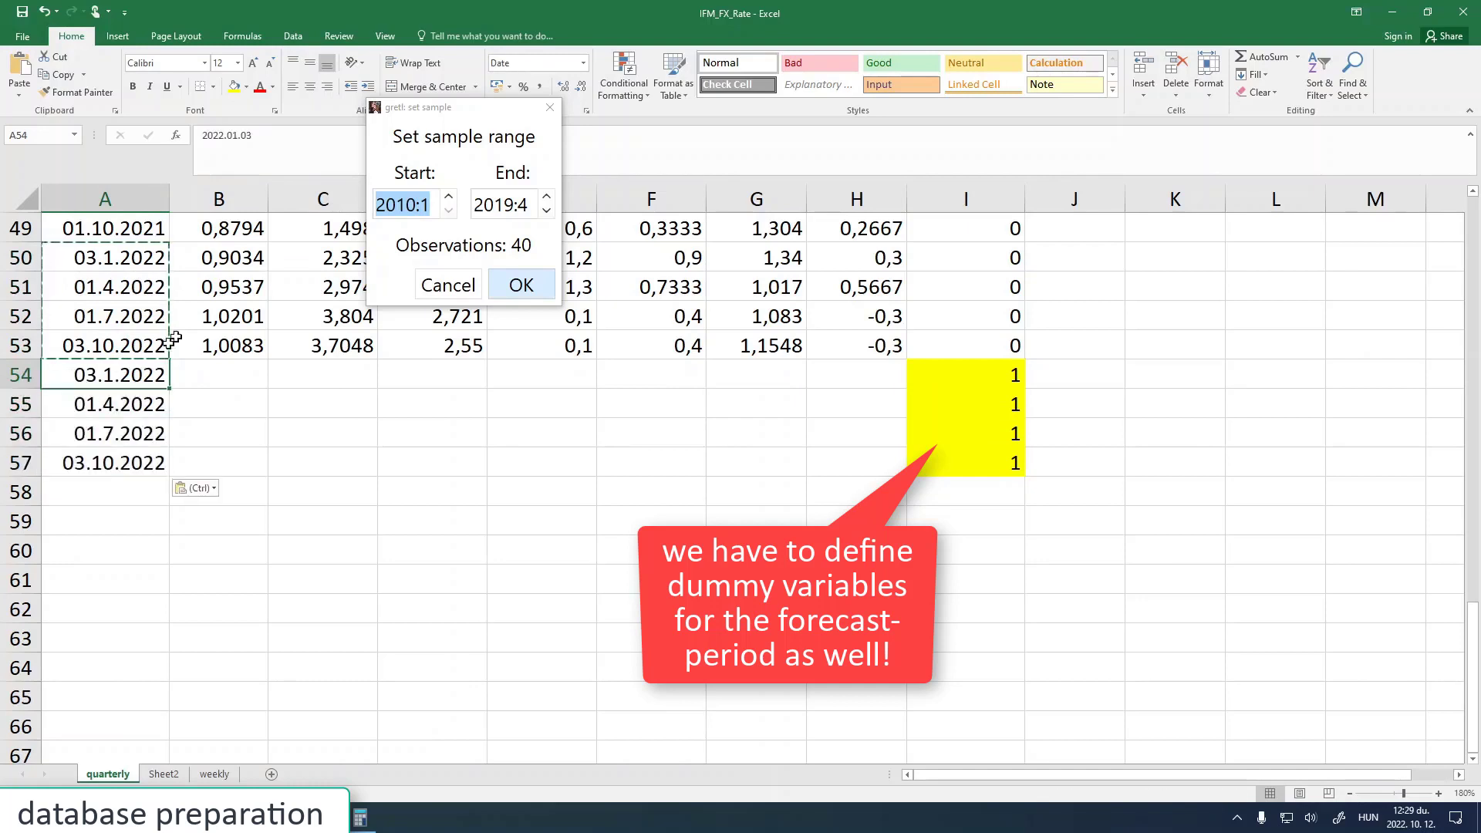
pyautogui.click(220, 135)
pyautogui.press('BackSpace')
pyautogui.write('3')
pyautogui.press('Return')
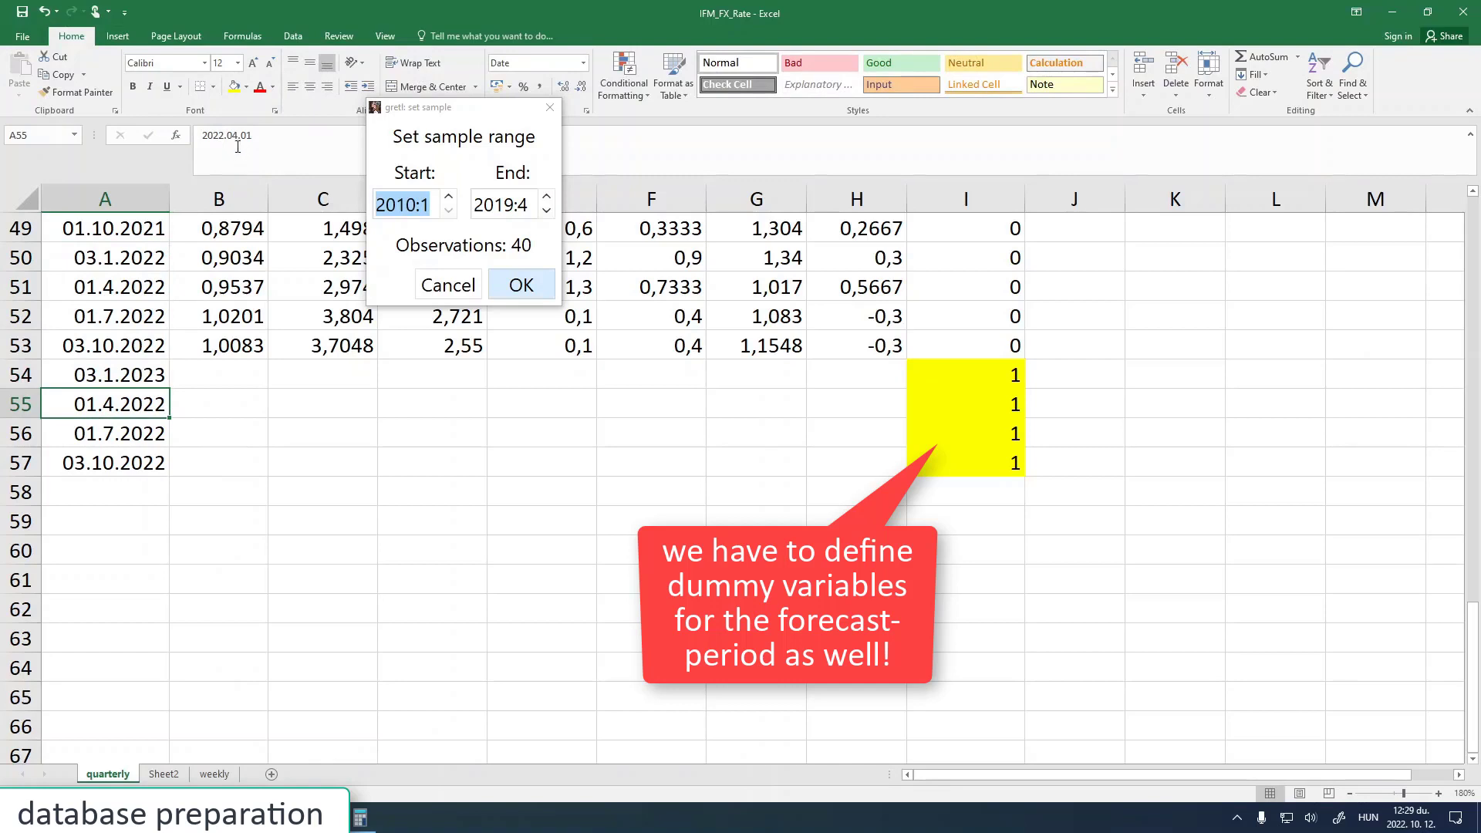
pyautogui.click(227, 135)
pyautogui.press('BackSpace')
pyautogui.write('3')
pyautogui.press('Return')
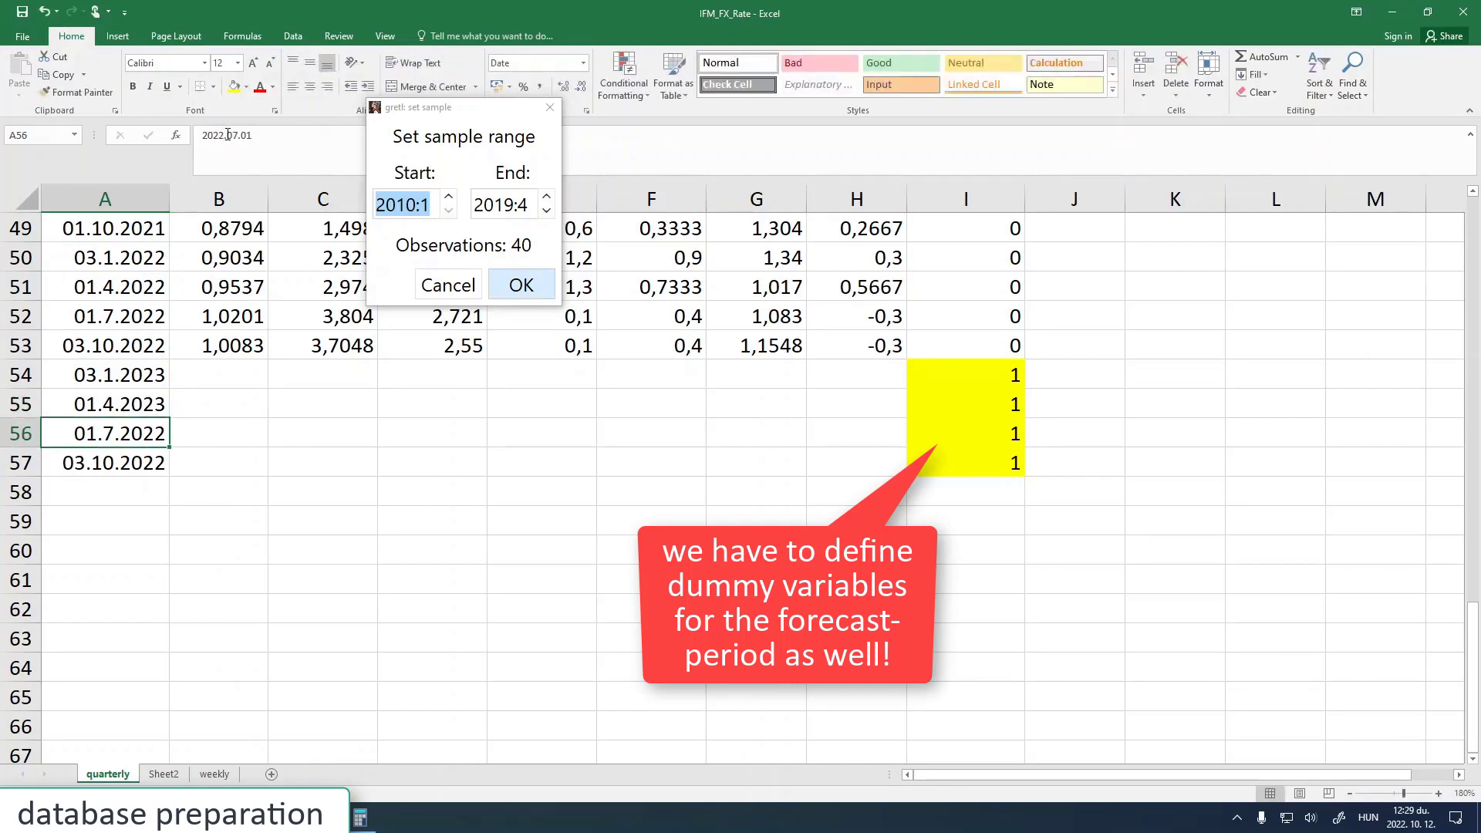
# Change the year of the dates in A56 and A57 to 2023
pyautogui.click(222, 135)
pyautogui.write('3')
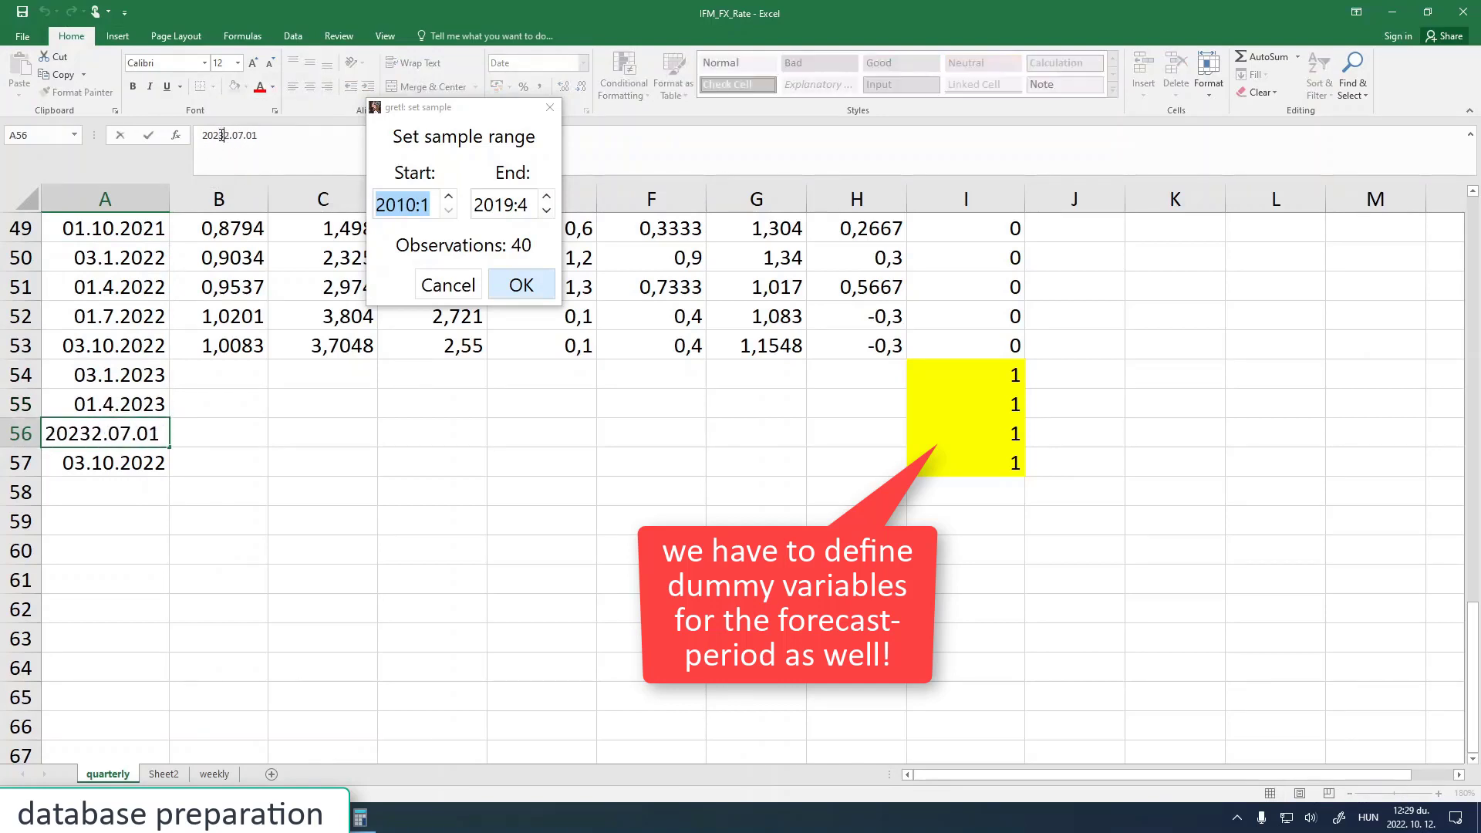
pyautogui.press('Delete')
pyautogui.press('Return')
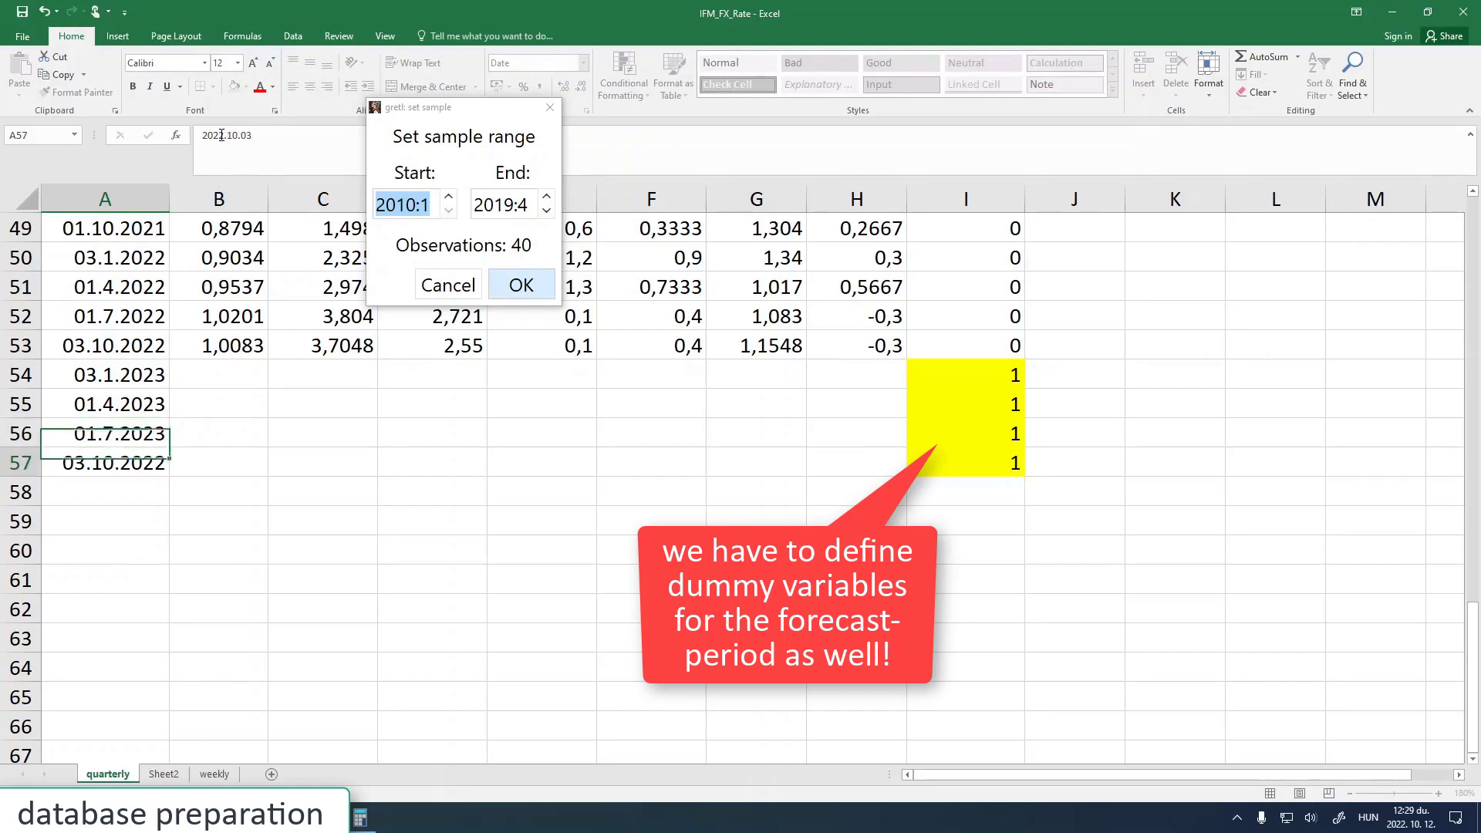
pyautogui.click(222, 137)
pyautogui.press('Delete')
pyautogui.write('3')
pyautogui.press('Return')
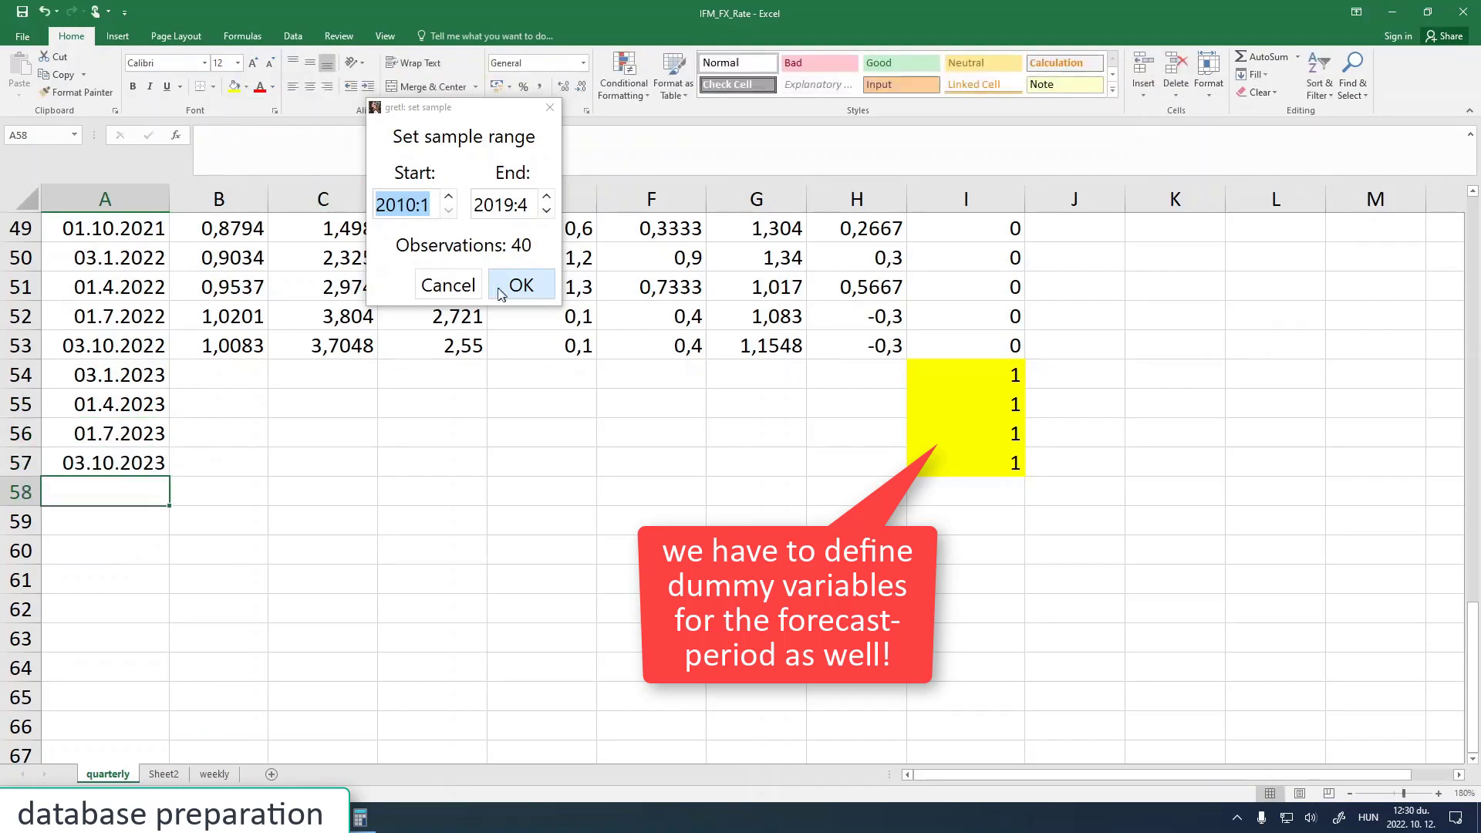
# Cancel gretl's sample range dialog and close gretl without saving the data set changes
pyautogui.click(457, 288)
pyautogui.click(1099, 127)
pyautogui.click(1174, 188)
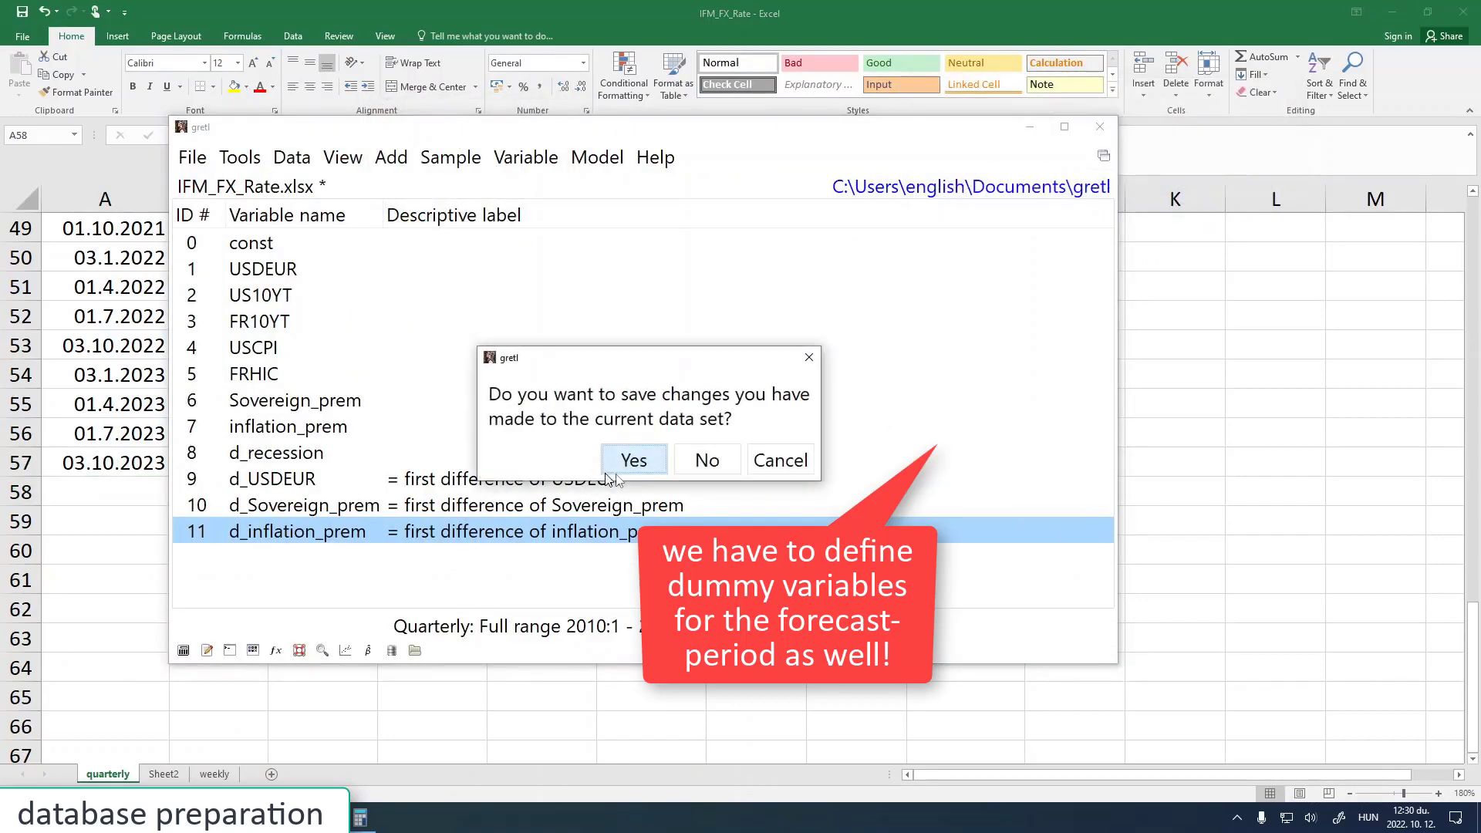
pyautogui.click(706, 460)
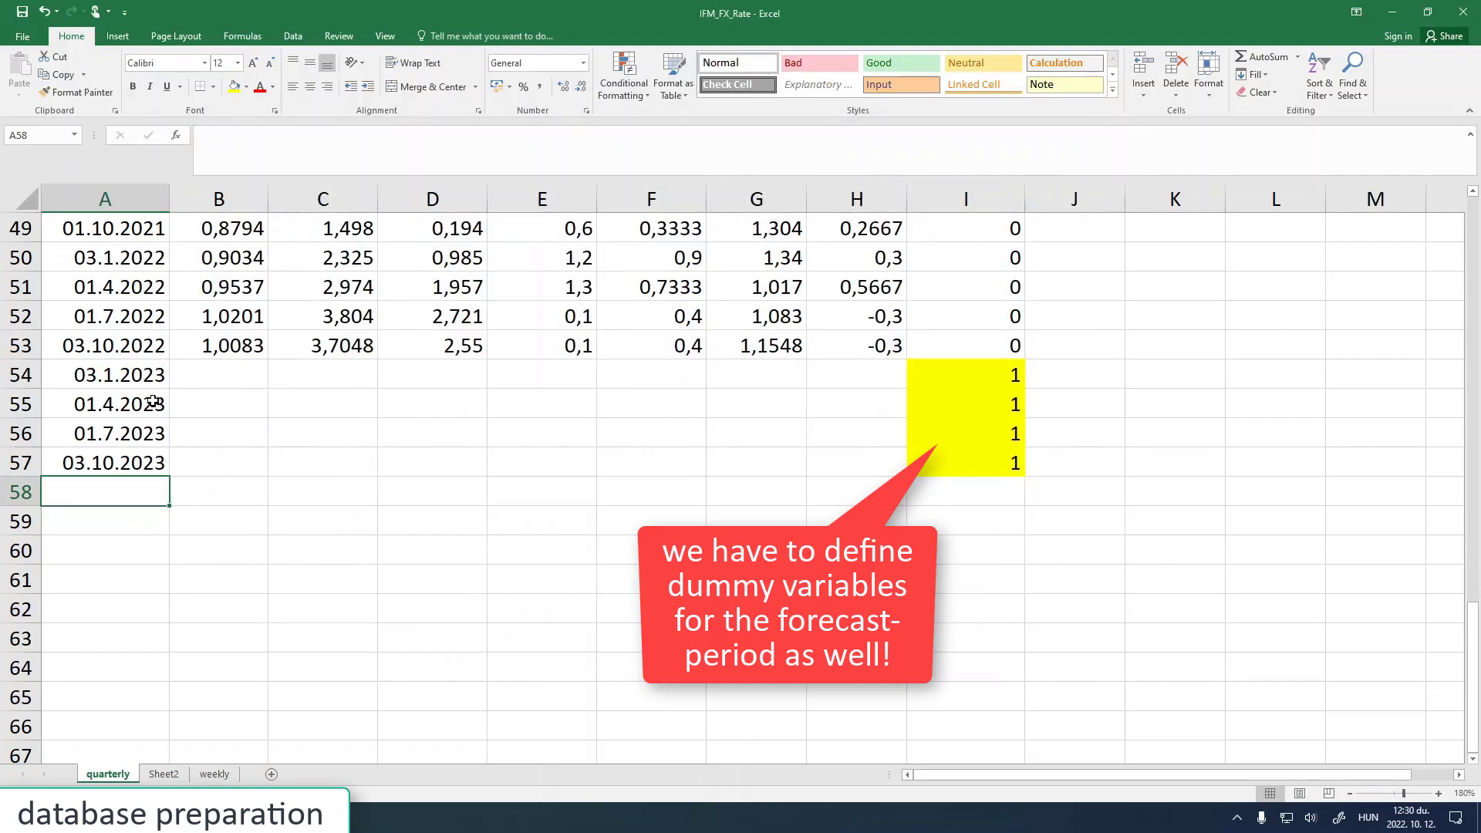
# Save the IFM_FX_Rate workbook containing the 2023 forecast dates in A54:A57 and recession dummies in I54:I57
pyautogui.moveTo(981, 383); pyautogui.dragTo(978, 463)
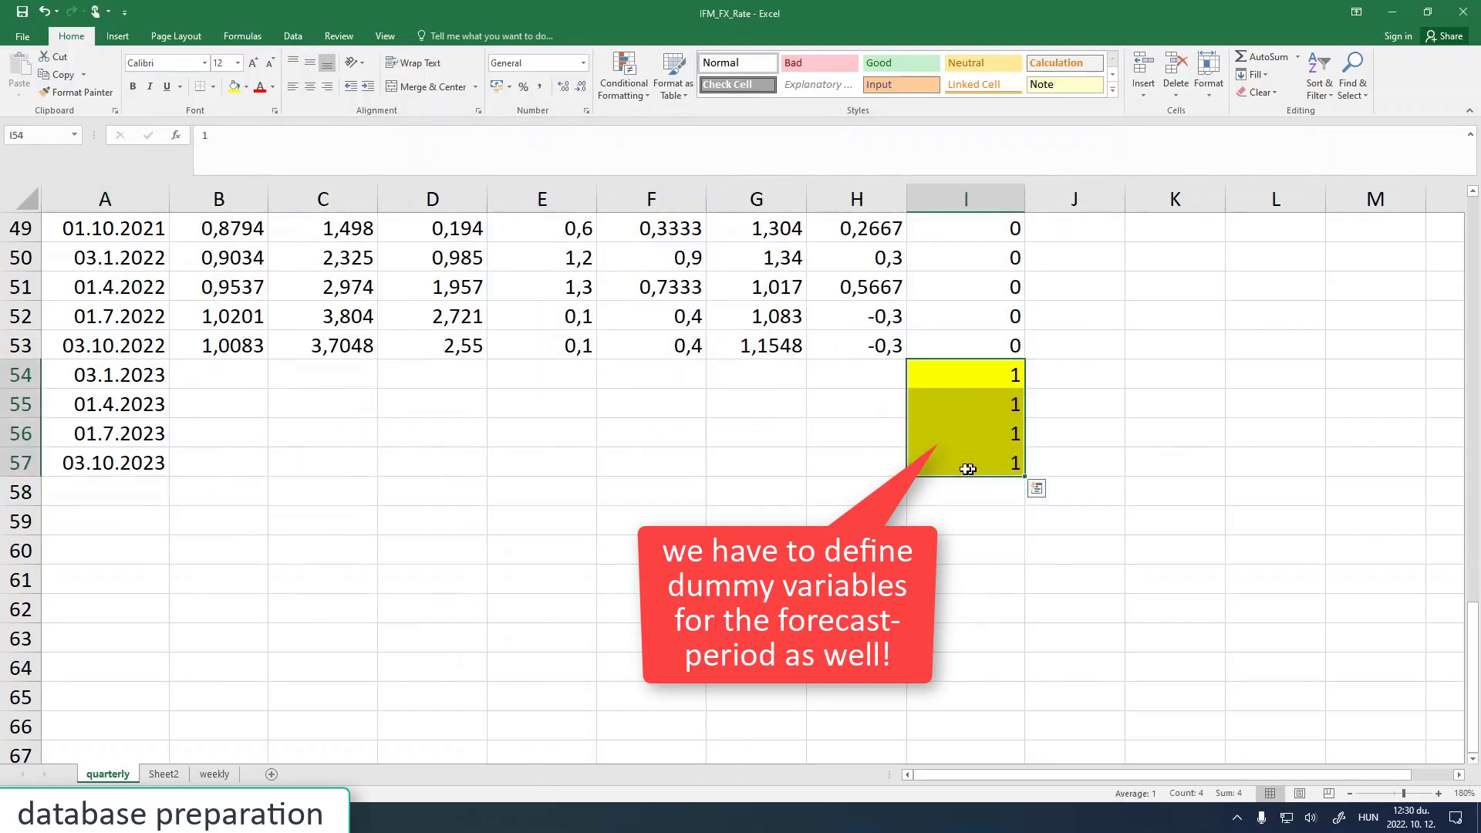
pyautogui.moveTo(164, 375); pyautogui.dragTo(167, 460)
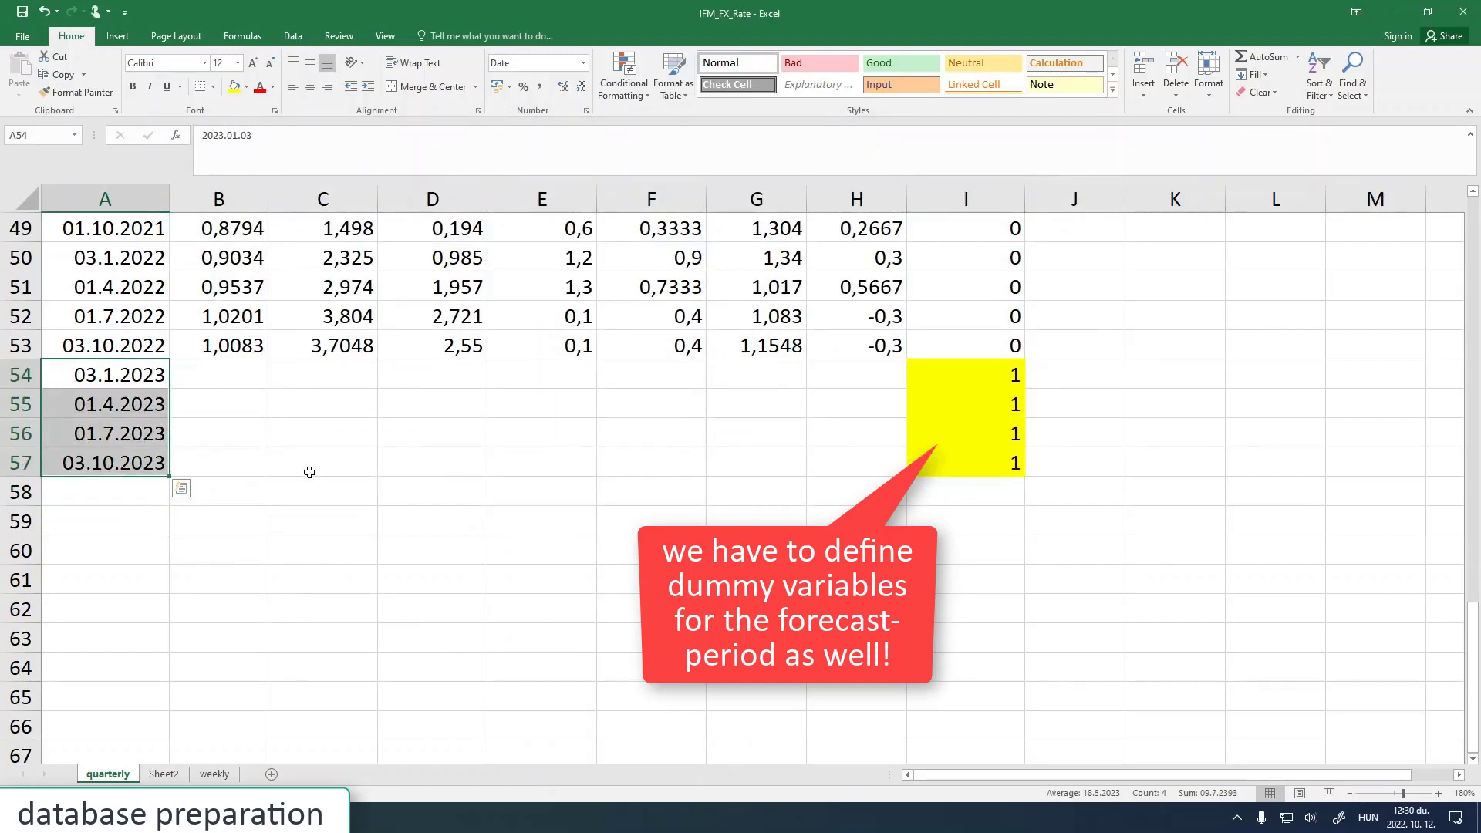
pyautogui.click(23, 11)
pyautogui.moveTo(965, 384); pyautogui.dragTo(971, 456)
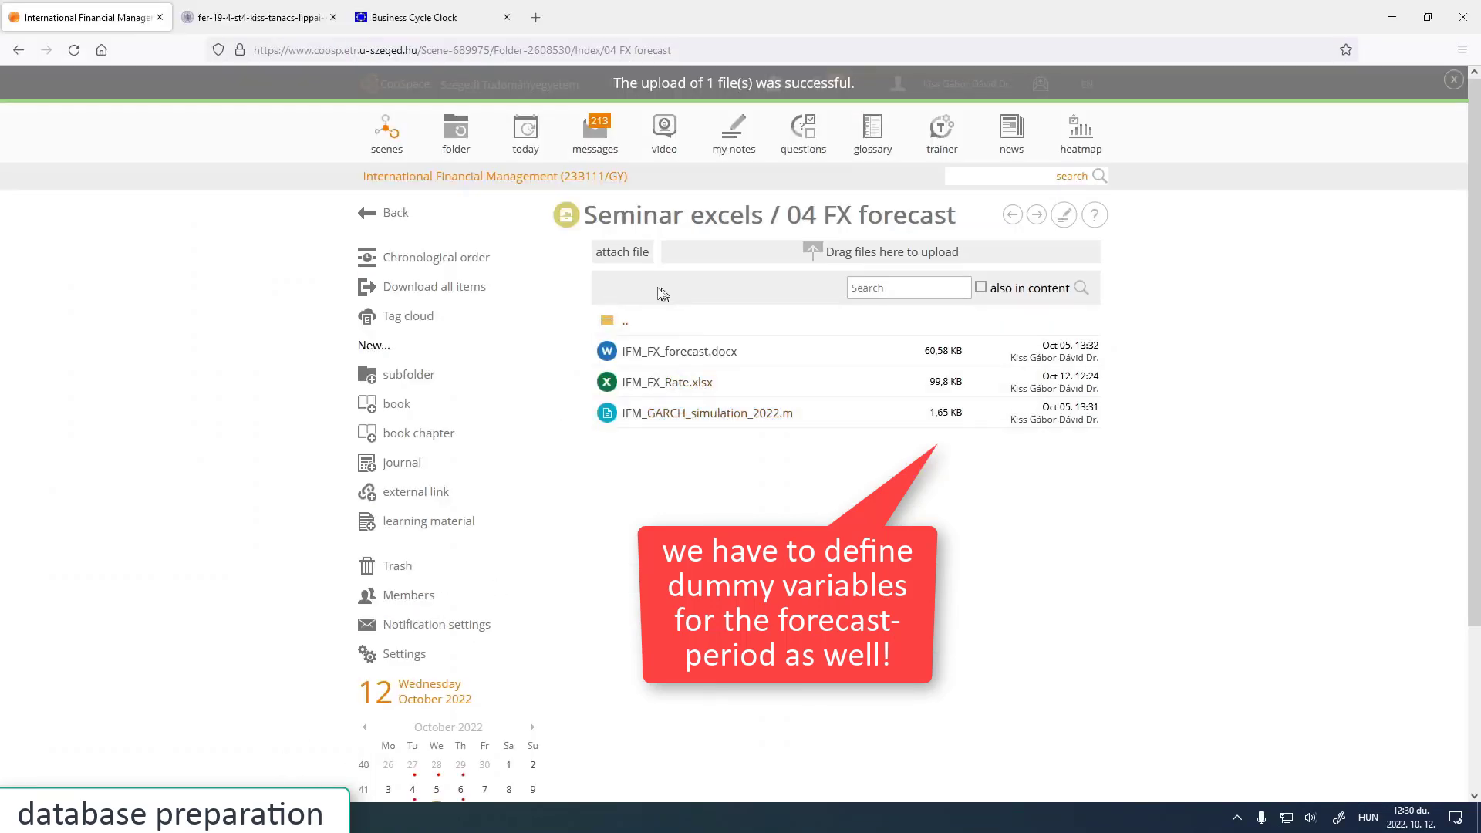
# Upload the IFM_FX_Rate workbook from the Documents folder to the 04 FX forecast course folder
pyautogui.click(622, 252)
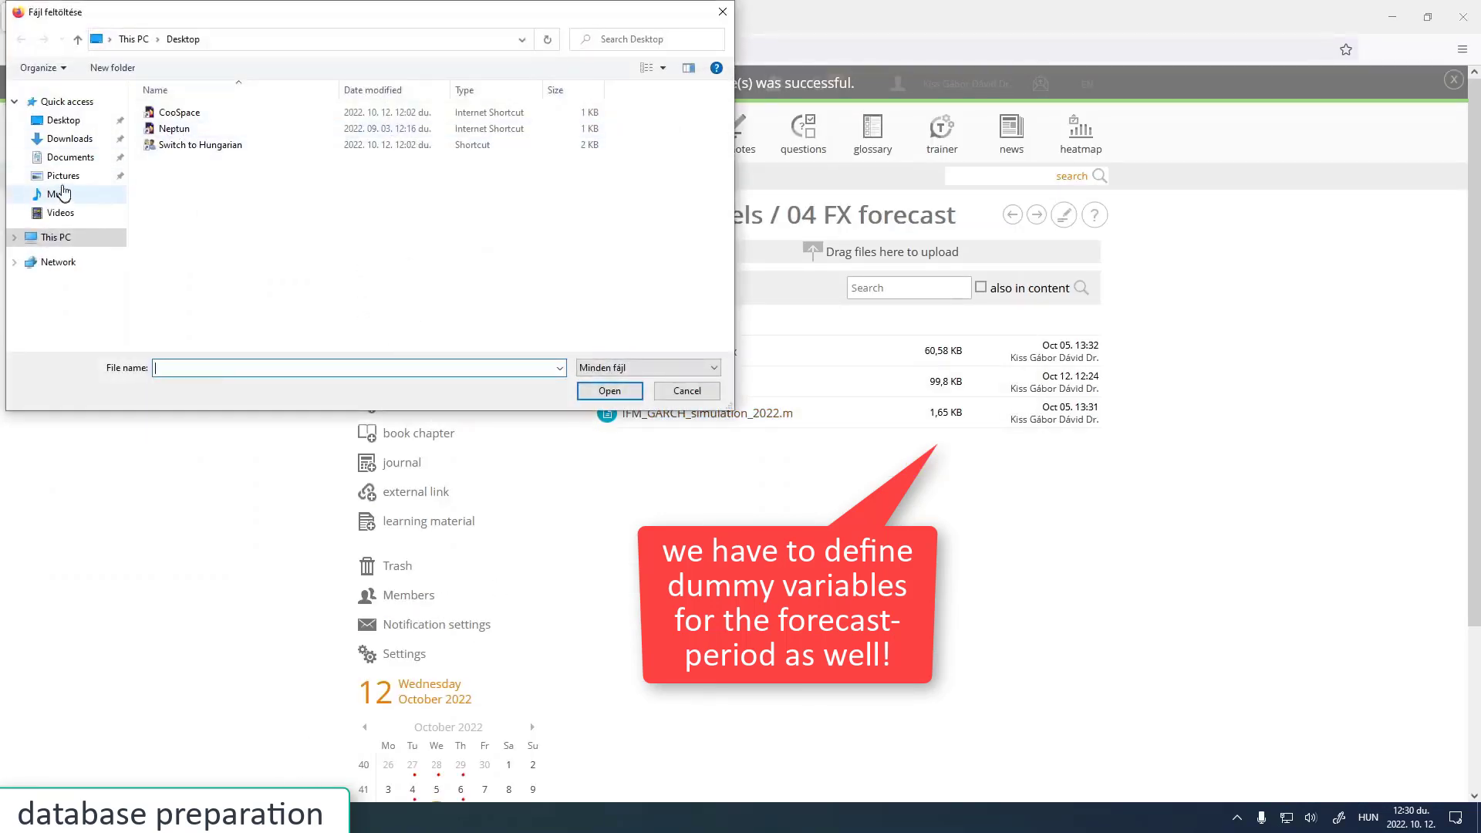
pyautogui.click(68, 158)
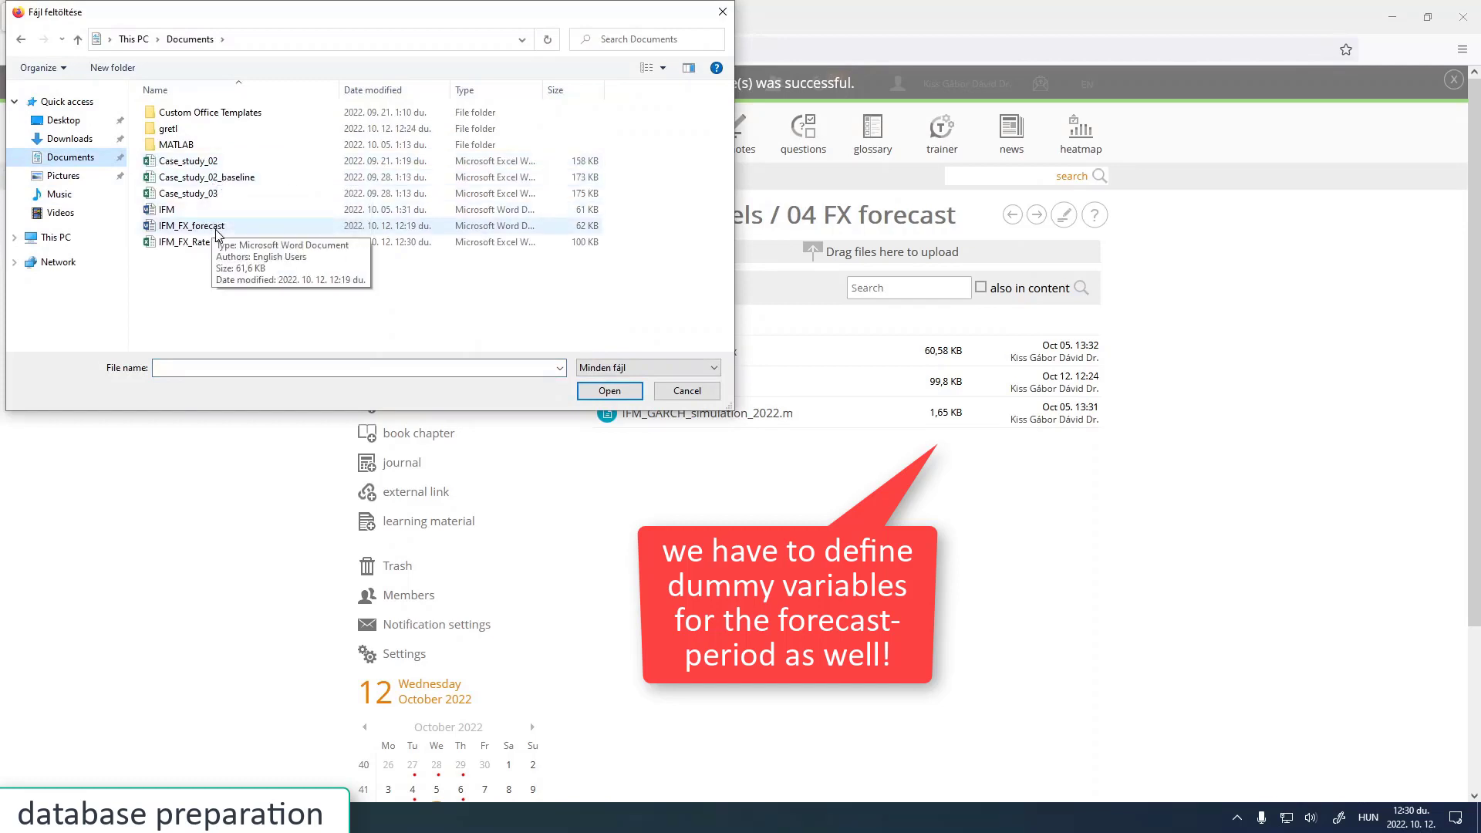
pyautogui.click(184, 241)
pyautogui.click(610, 391)
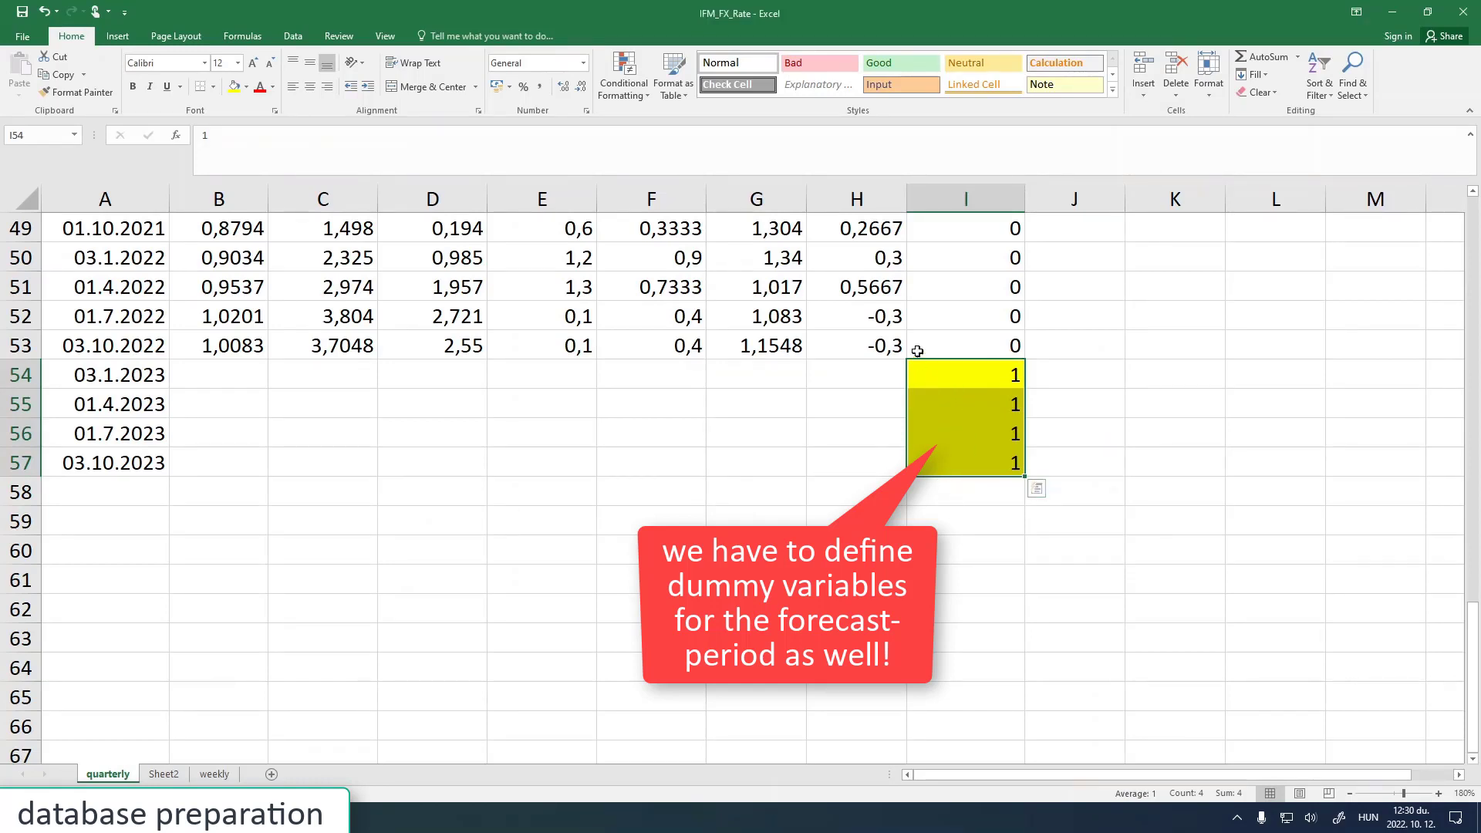
# Launch gretl and place its main window over the quarterly worksheet
pyautogui.moveTo(95, 377); pyautogui.dragTo(116, 463)
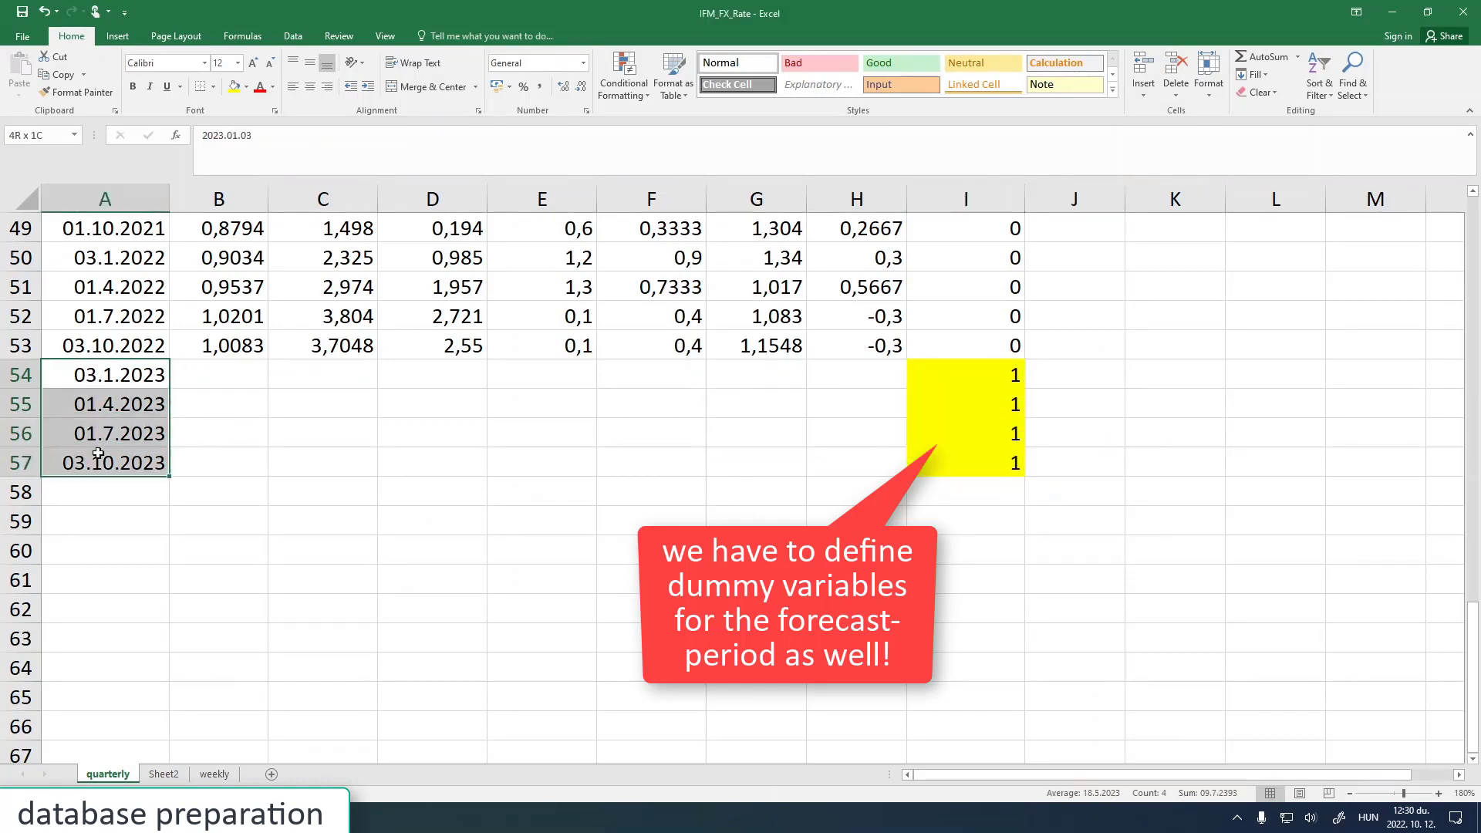
pyautogui.click(296, 425)
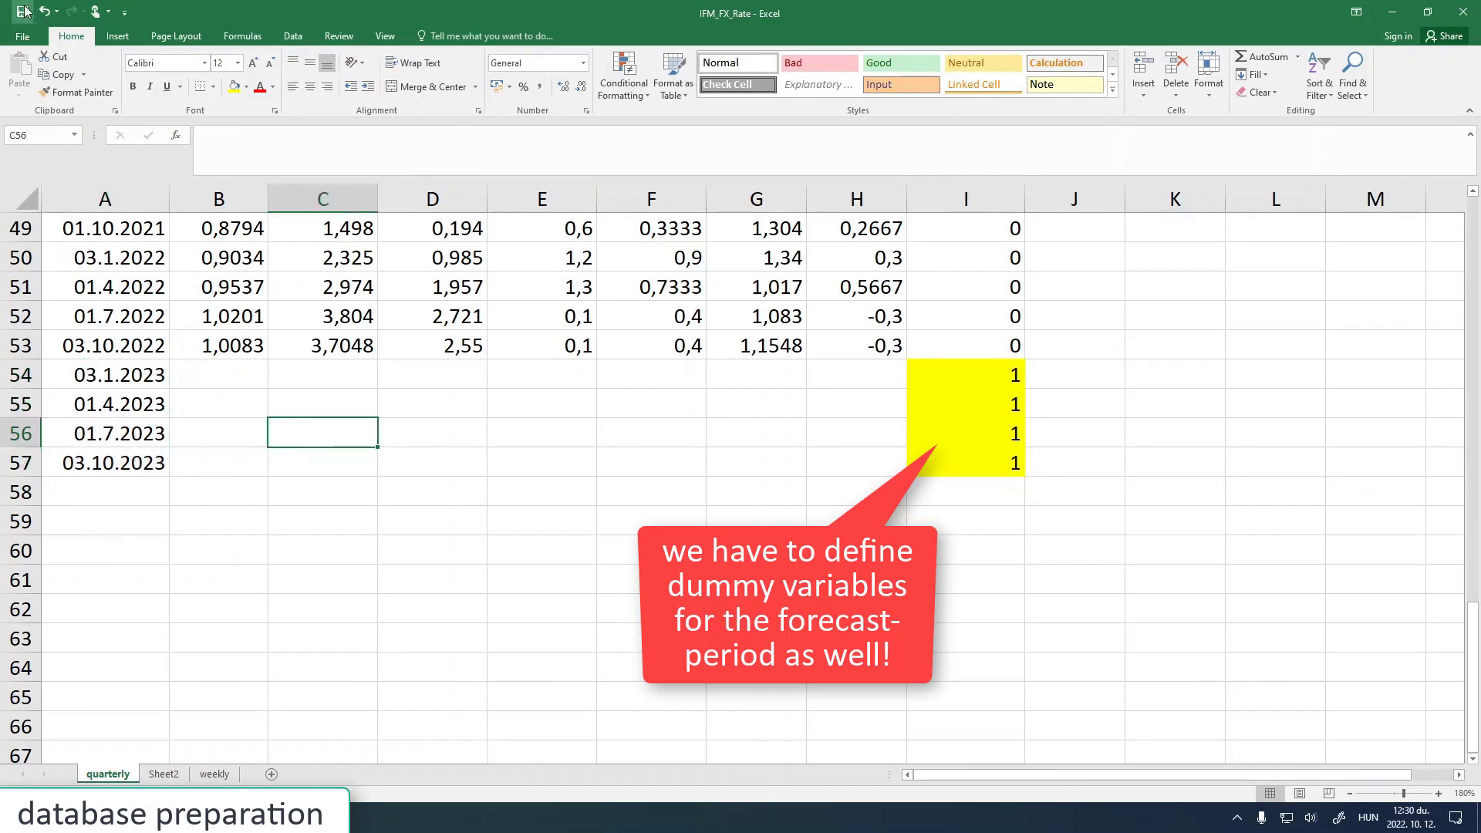
pyautogui.press('super')
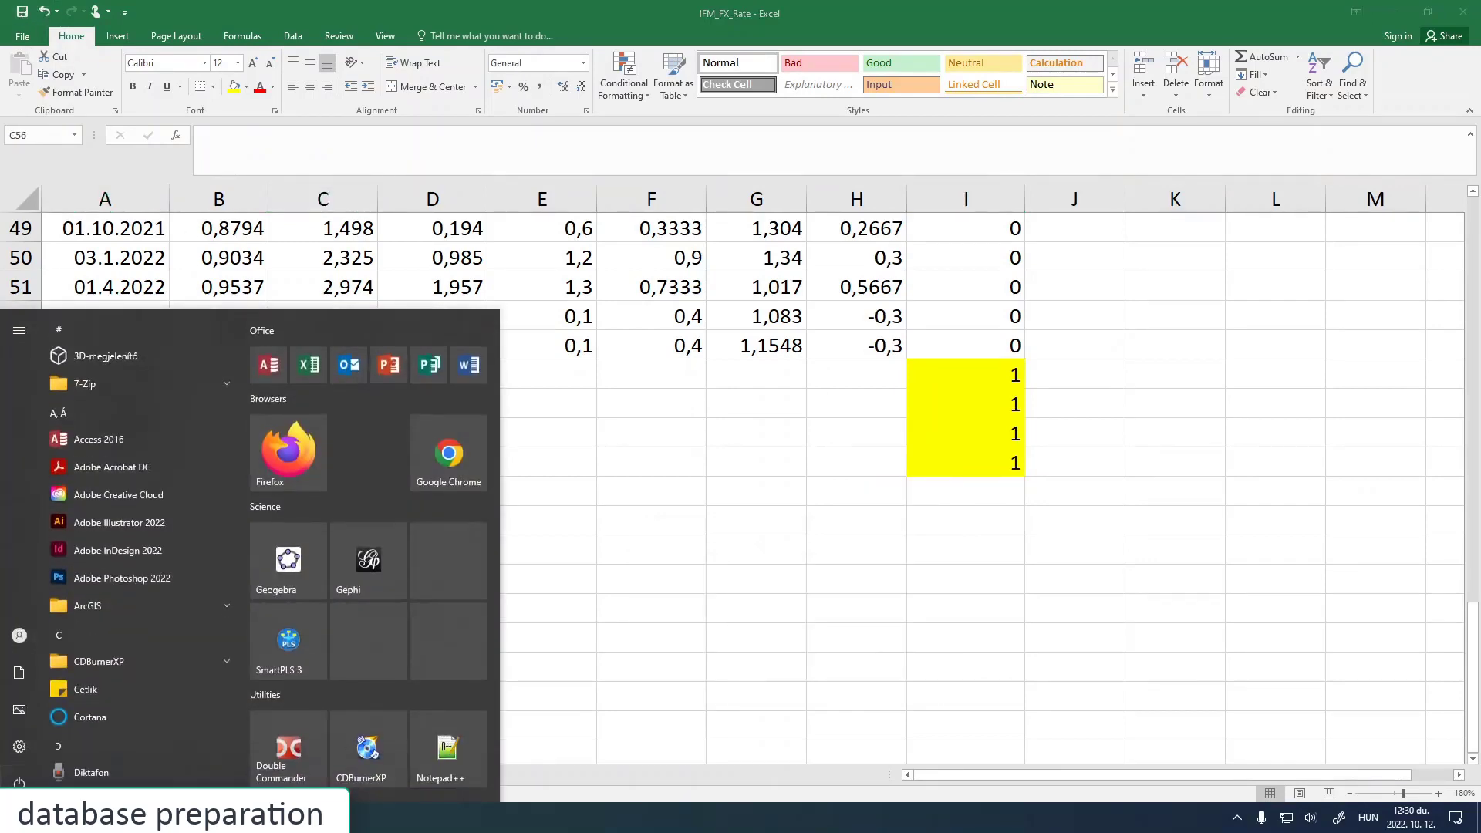
pyautogui.write('gr')
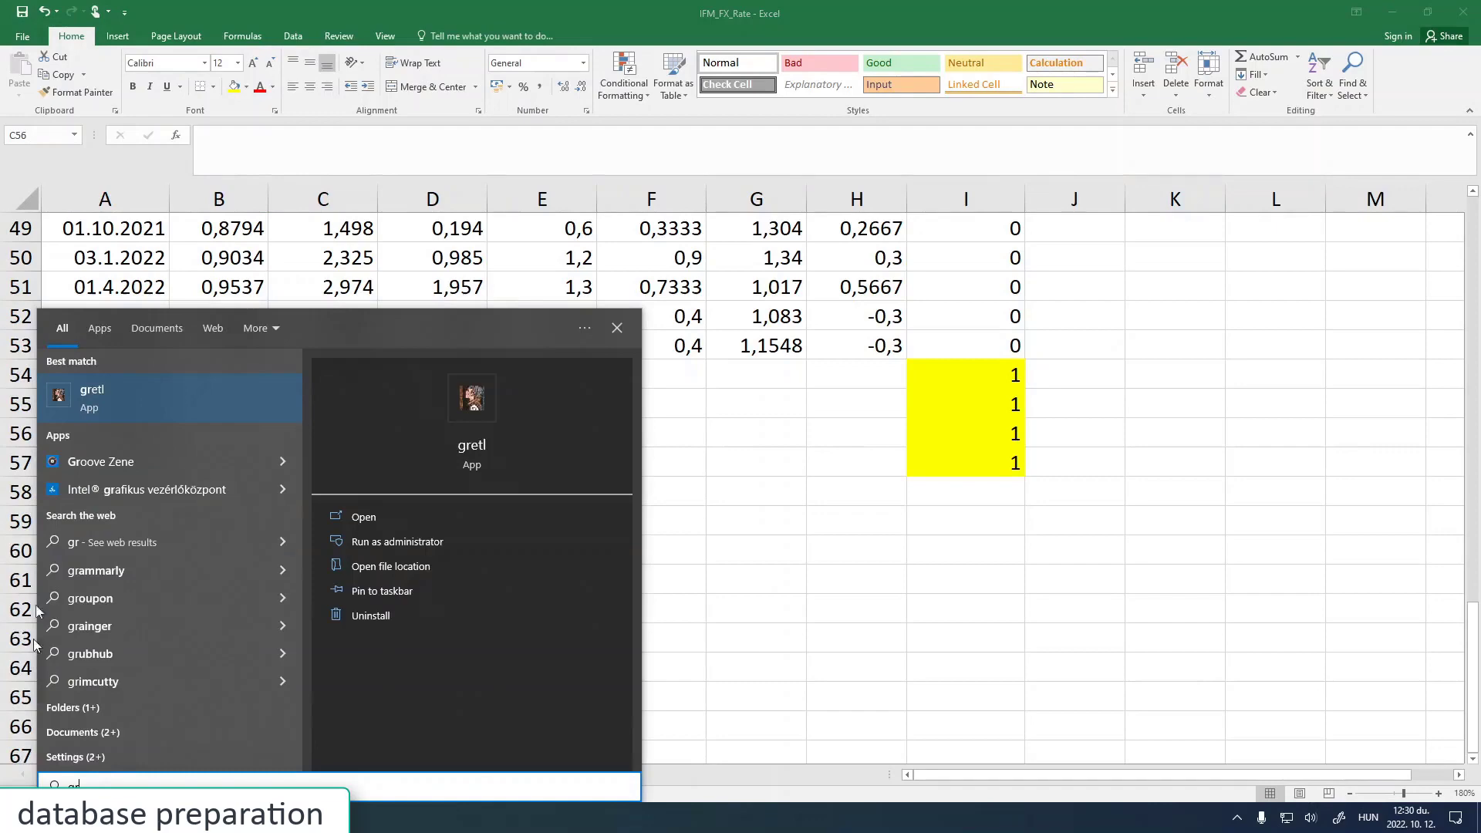
pyautogui.click(101, 414)
pyautogui.moveTo(655, 235); pyautogui.dragTo(442, 396)
pyautogui.click(277, 424)
pyautogui.click(278, 424)
pyautogui.click(278, 424)
pyautogui.click(278, 425)
pyautogui.click(327, 423)
pyautogui.click(626, 396)
pyautogui.moveTo(625, 397); pyautogui.dragTo(481, 69)
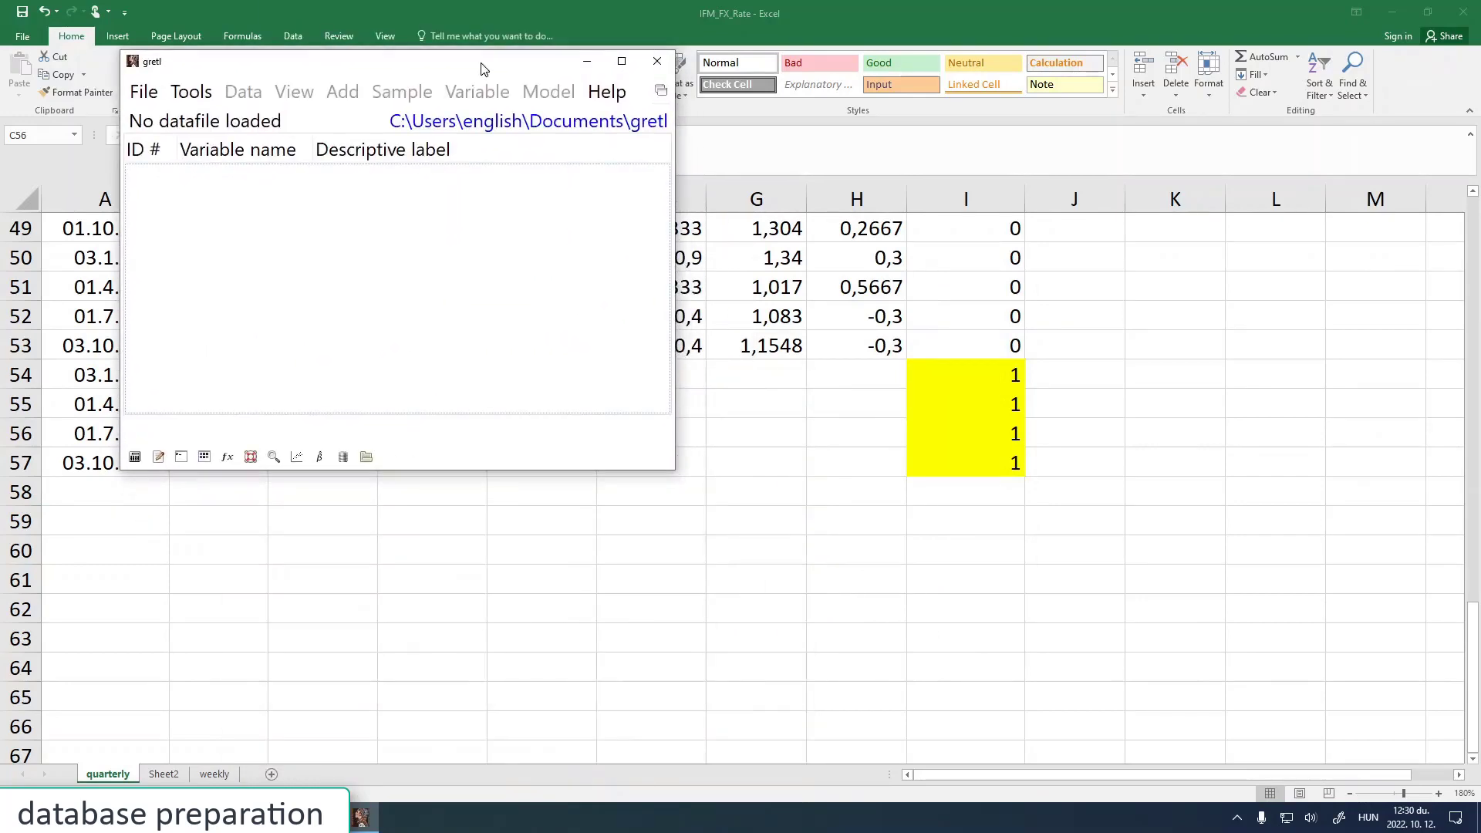
# Open the recent data file IFM_FX_Rate.xlsx, import its quarterly sheet from column 1, row 1, and agree to define the data structure
pyautogui.click(144, 93)
pyautogui.moveTo(216, 130)
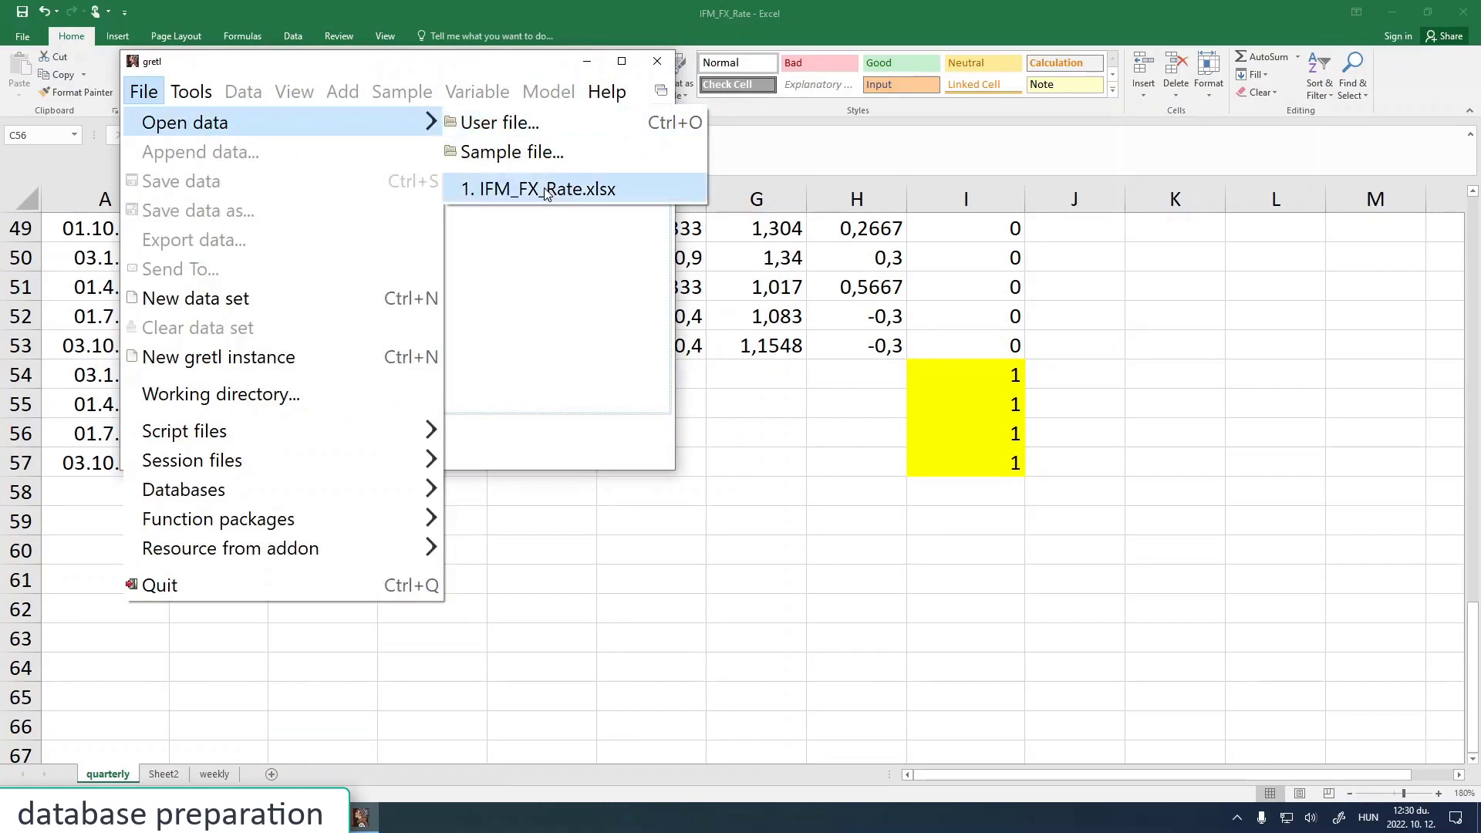
pyautogui.click(499, 190)
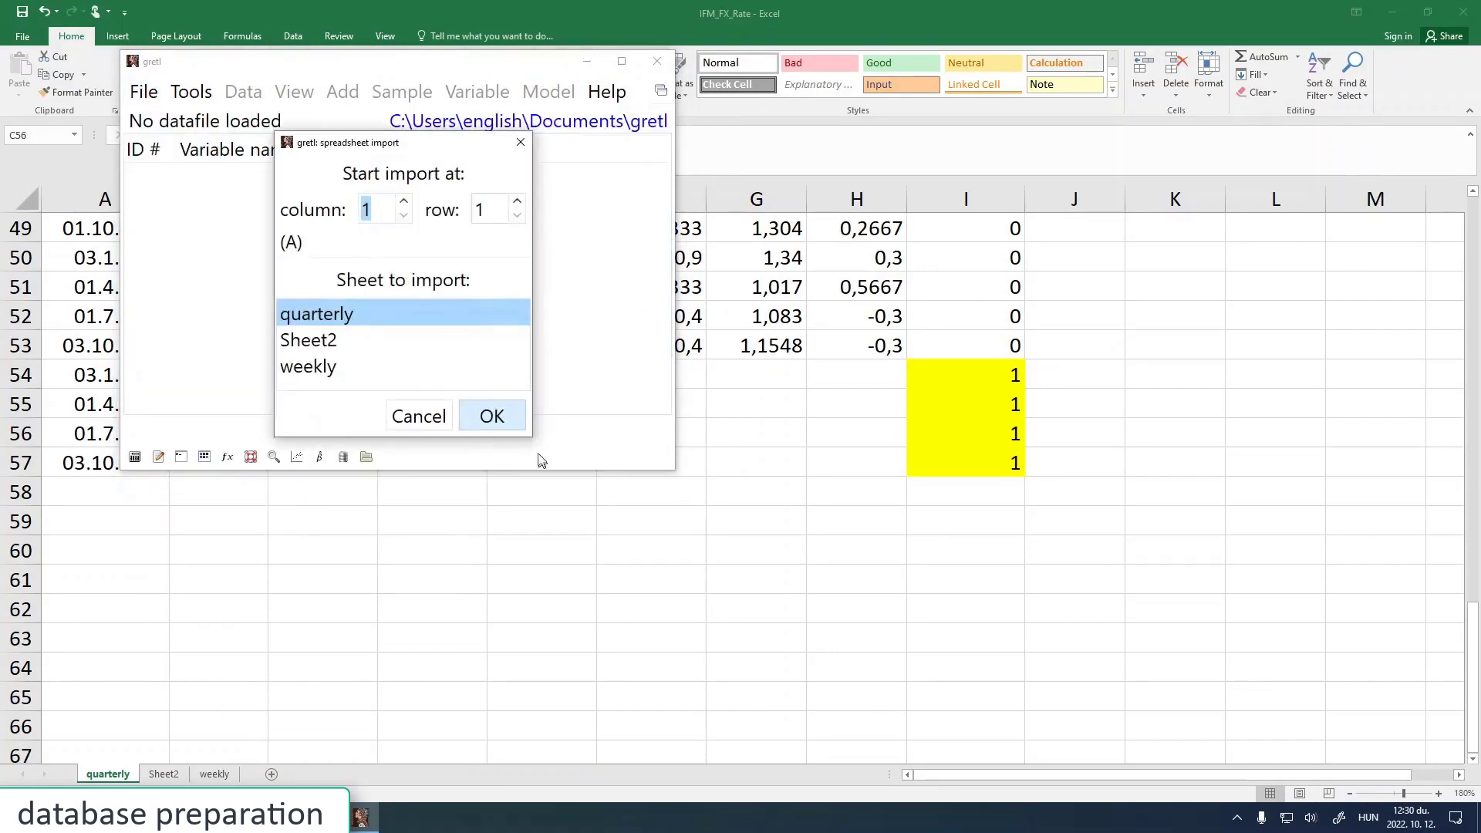
pyautogui.click(491, 416)
pyautogui.click(524, 342)
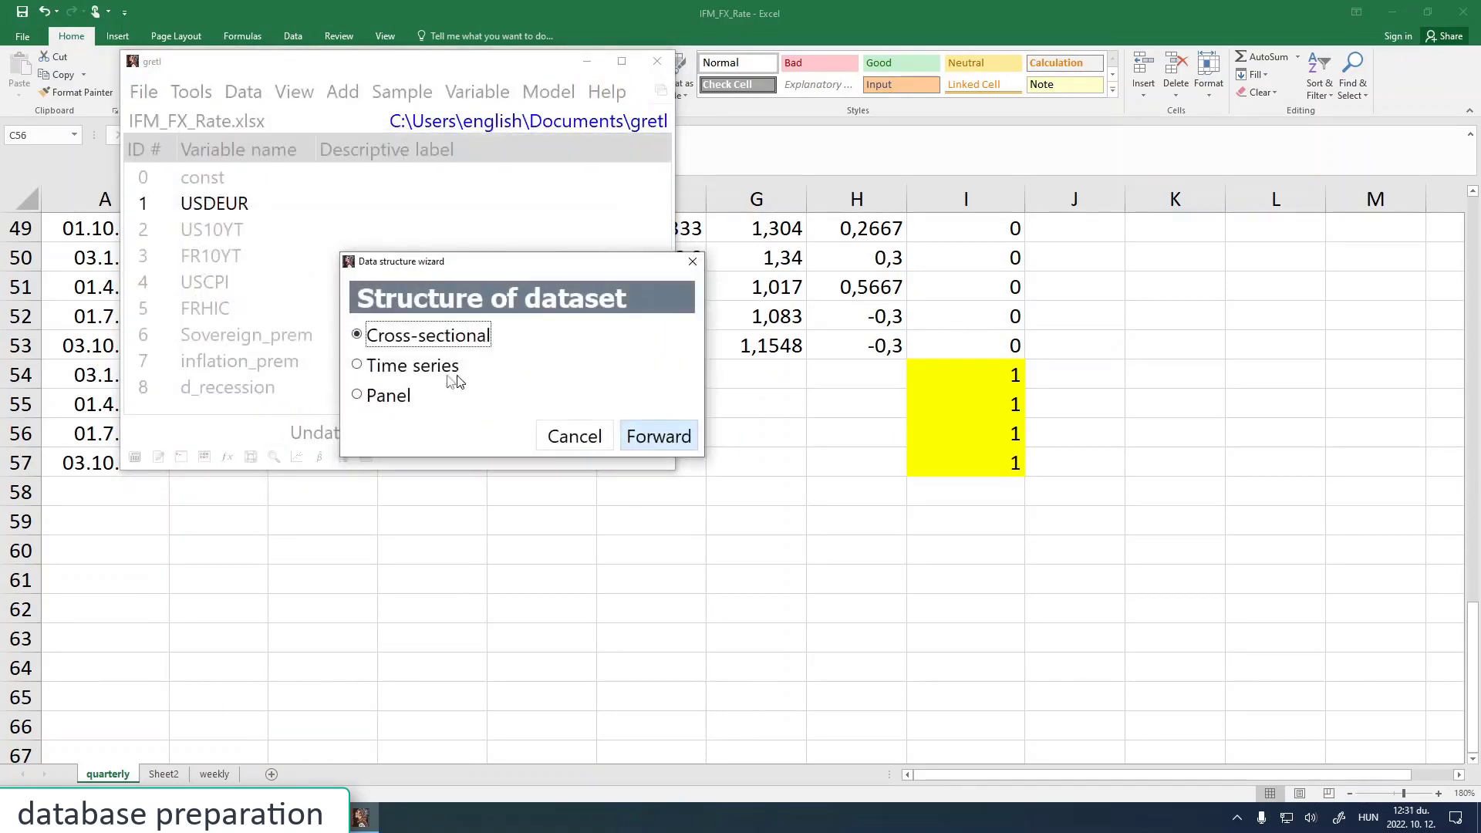
# Structure the imported dataset as a quarterly time series starting at 2010:1 and apply it
pyautogui.click(392, 371)
pyautogui.click(662, 437)
pyautogui.click(392, 365)
pyautogui.click(694, 659)
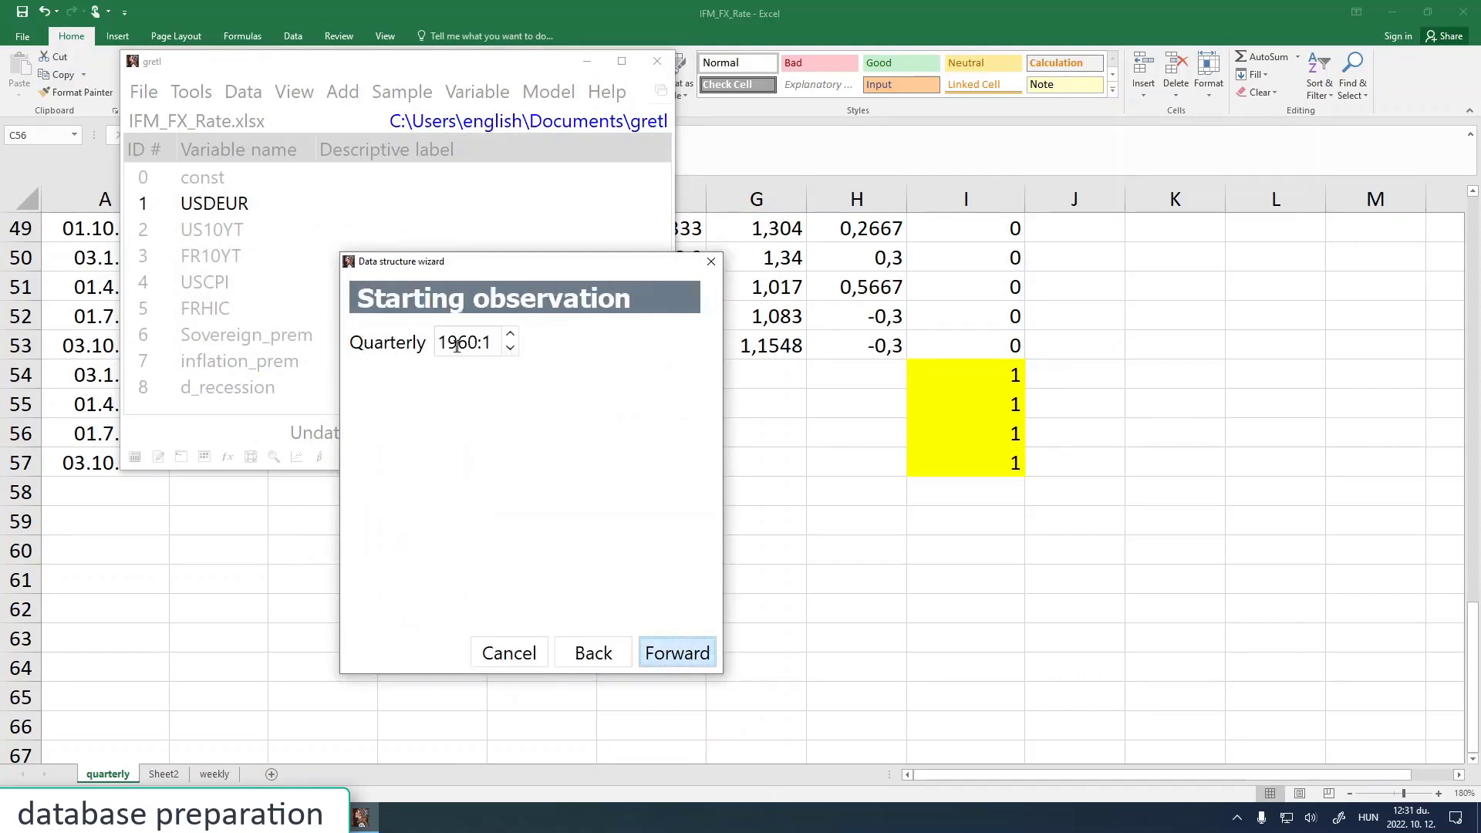
pyautogui.moveTo(479, 343); pyautogui.dragTo(398, 337)
pyautogui.write('2010')
pyautogui.click(694, 656)
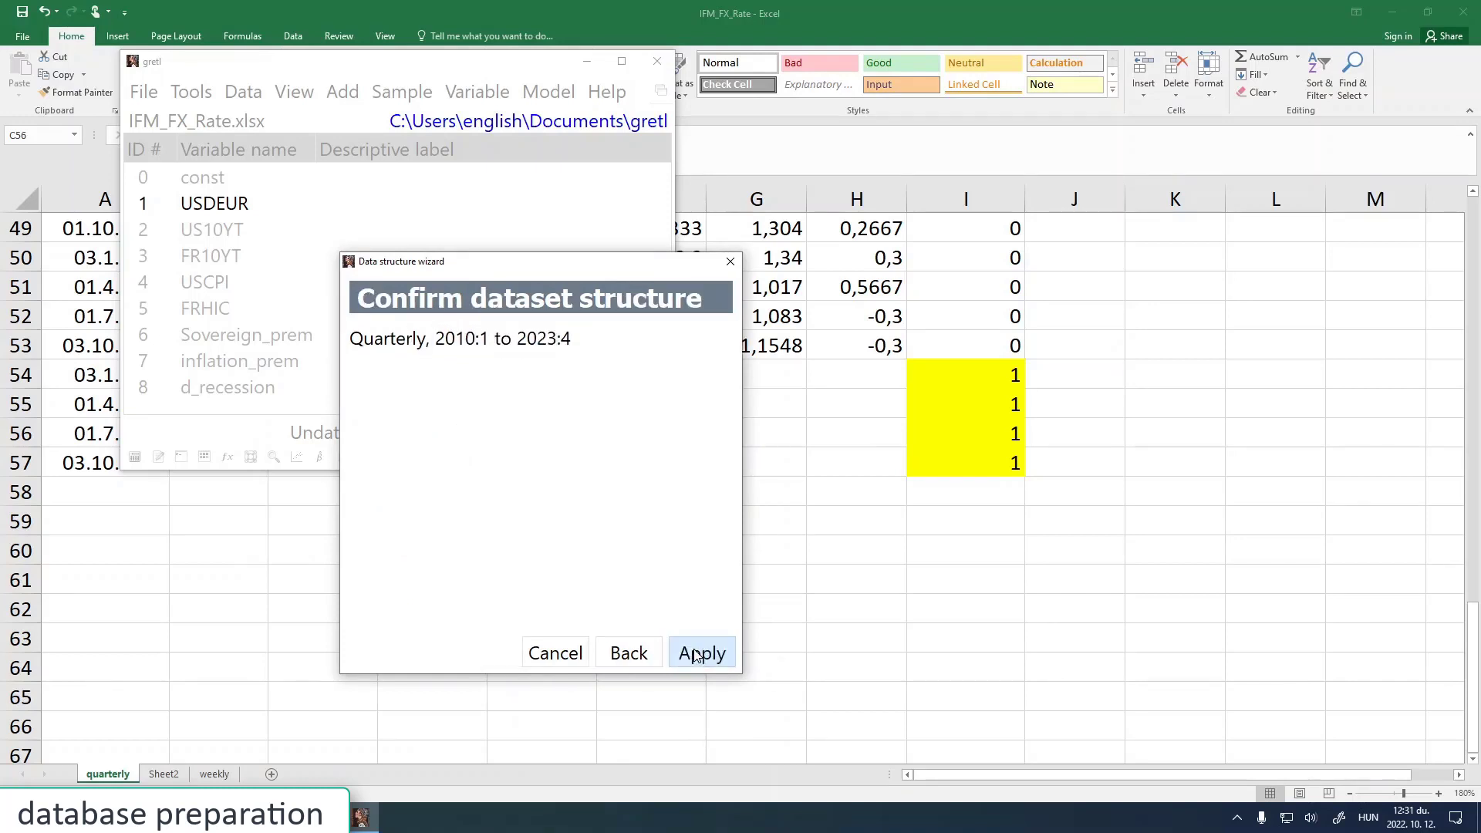
pyautogui.click(690, 659)
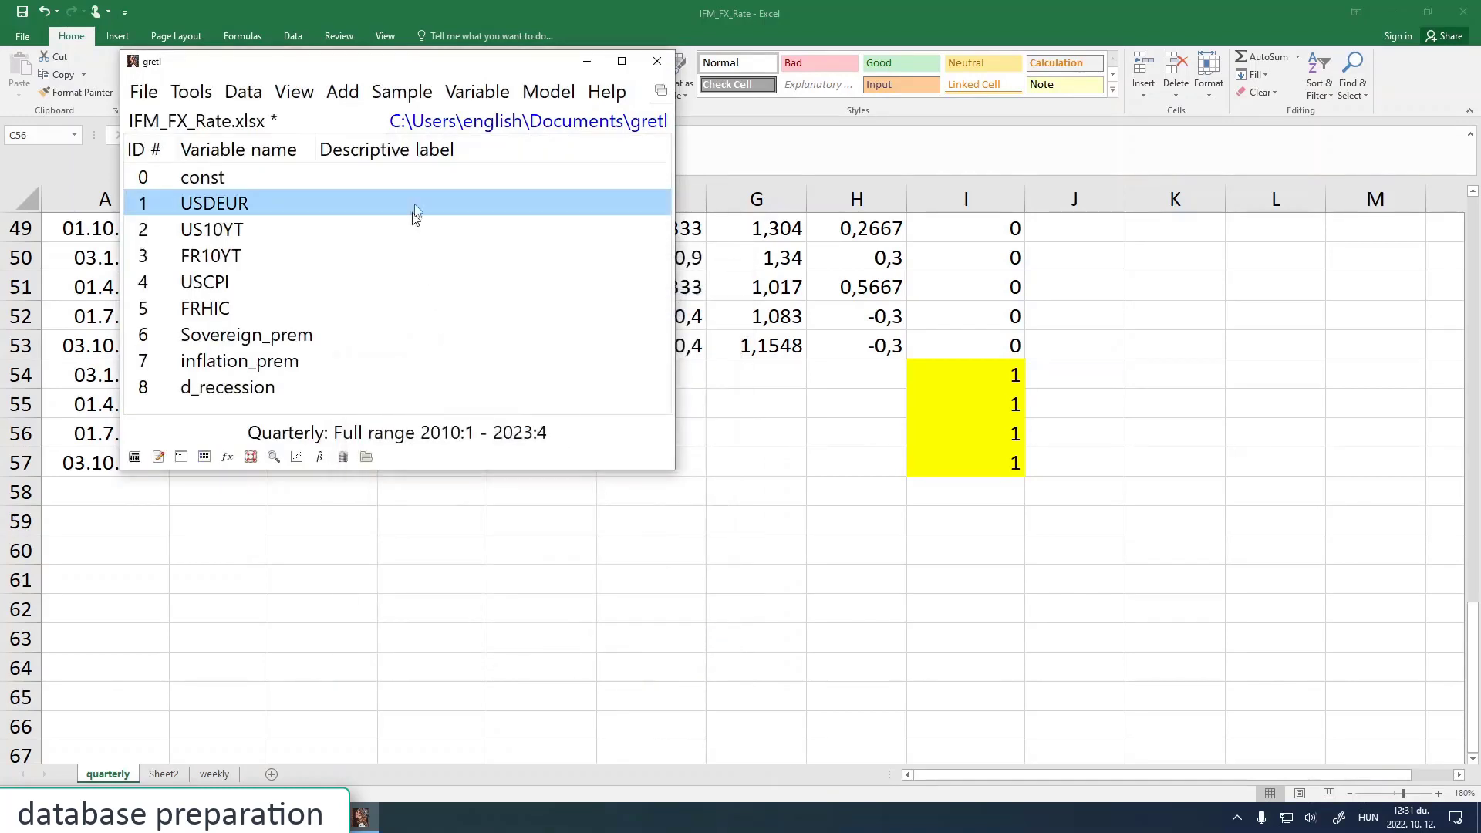
# Set the end of the sample range to 2019:4
pyautogui.click(383, 94)
pyautogui.click(394, 122)
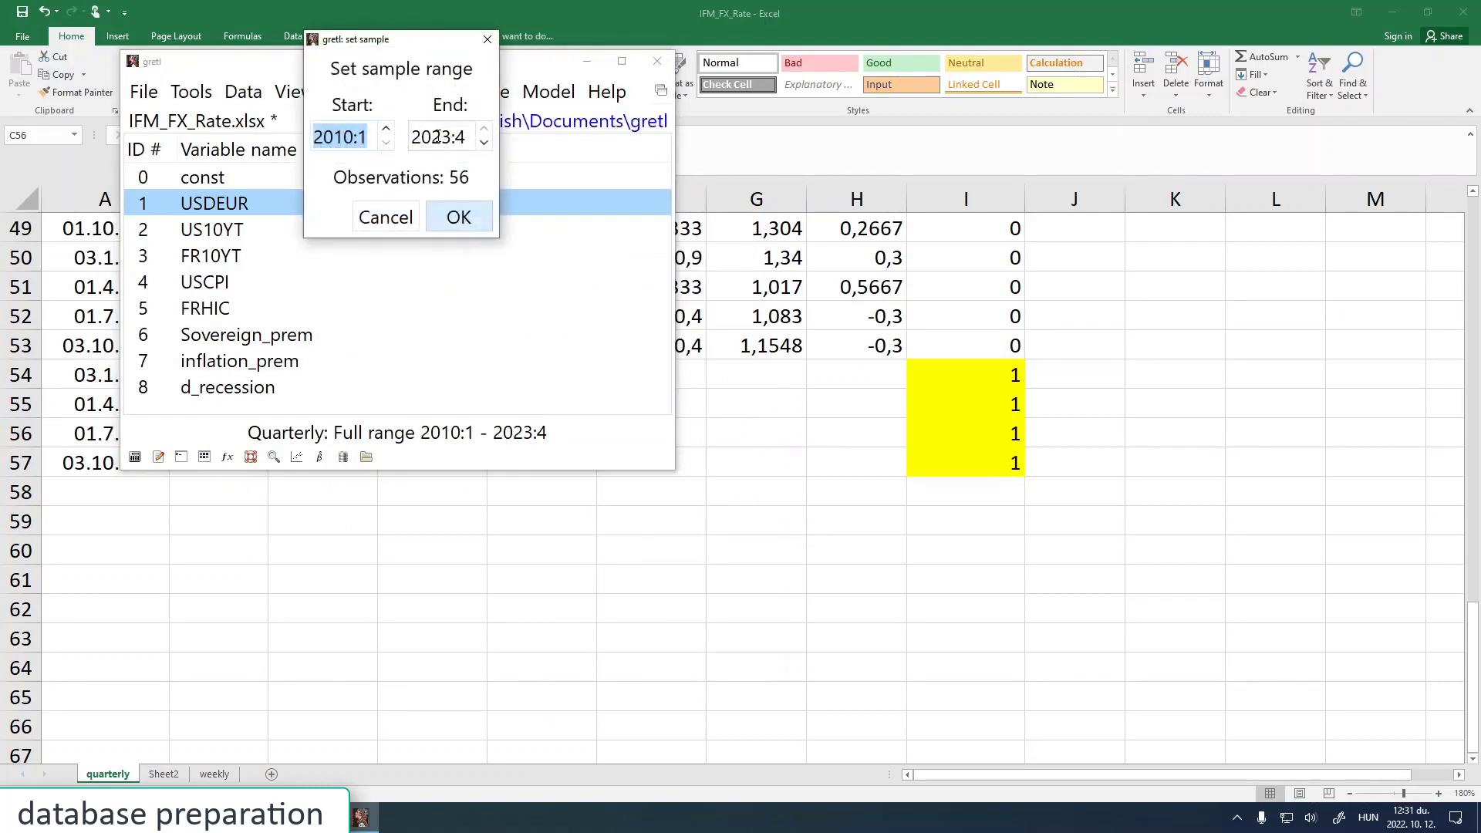
pyautogui.moveTo(430, 136); pyautogui.dragTo(447, 136)
pyautogui.write('19')
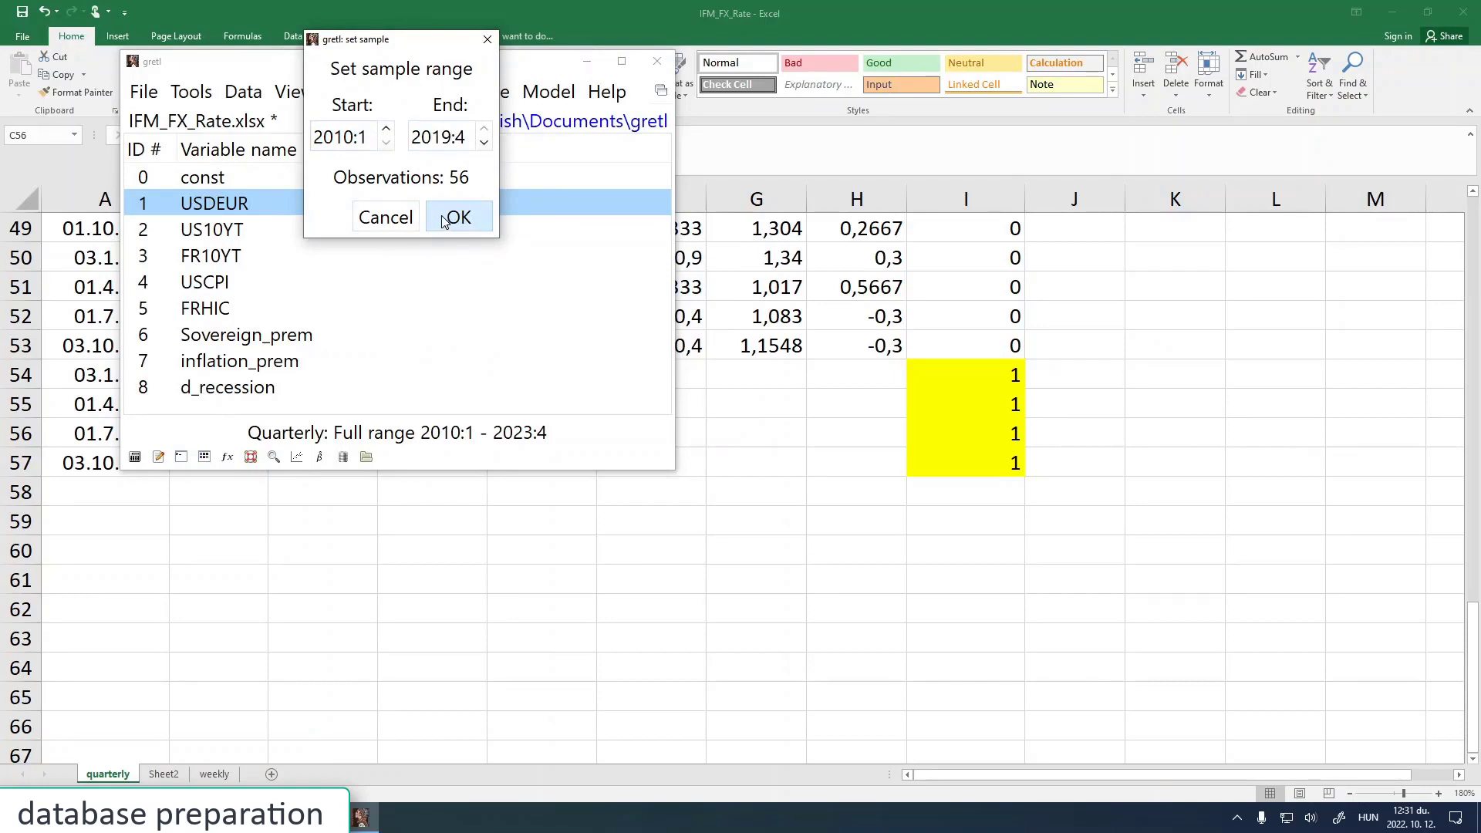
pyautogui.click(452, 216)
# Consult the calculator's 80 percent sample size and extend the end of the sample range to 2020:1
pyautogui.click(388, 99)
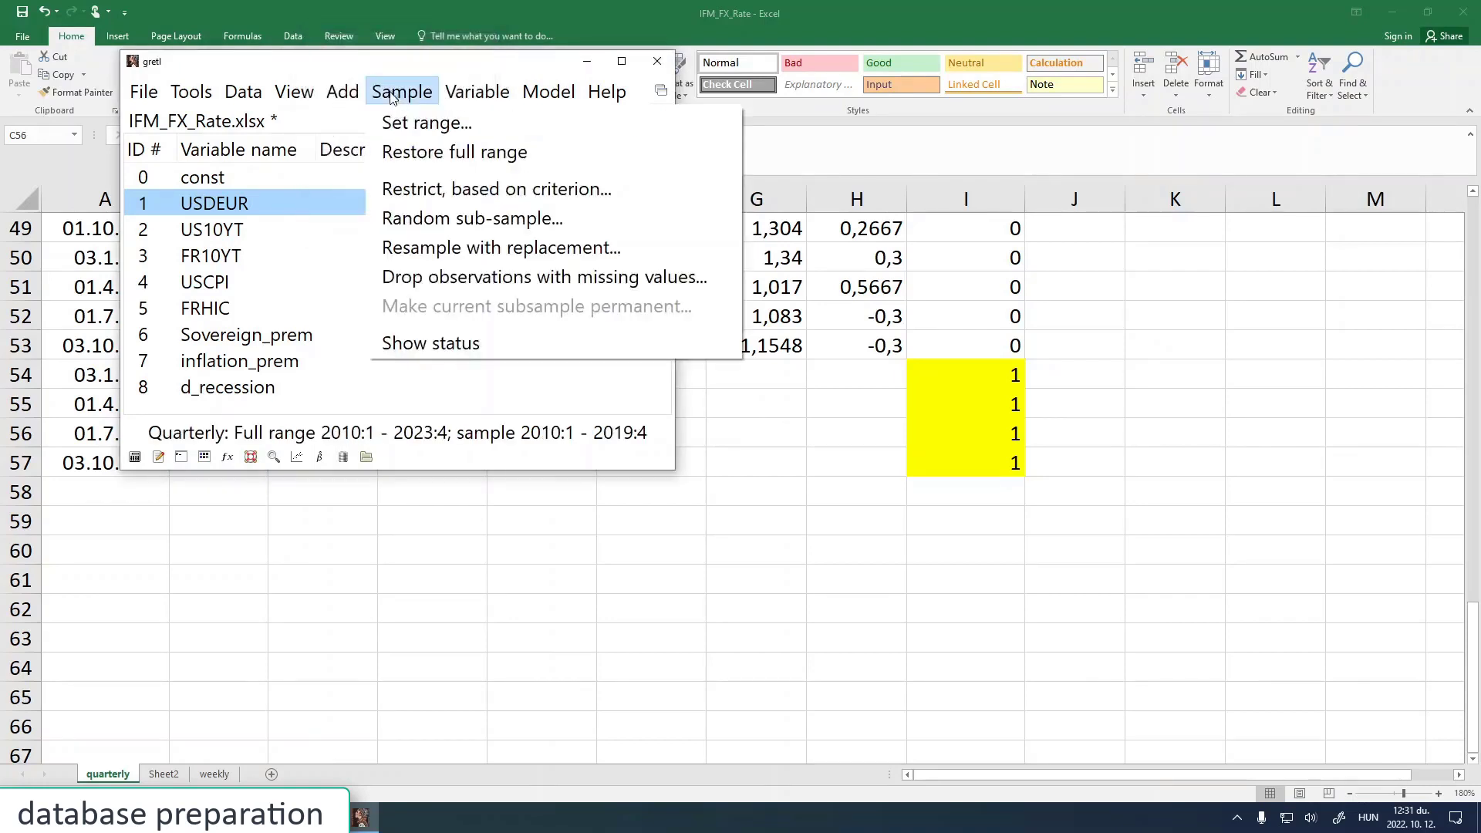
pyautogui.click(398, 122)
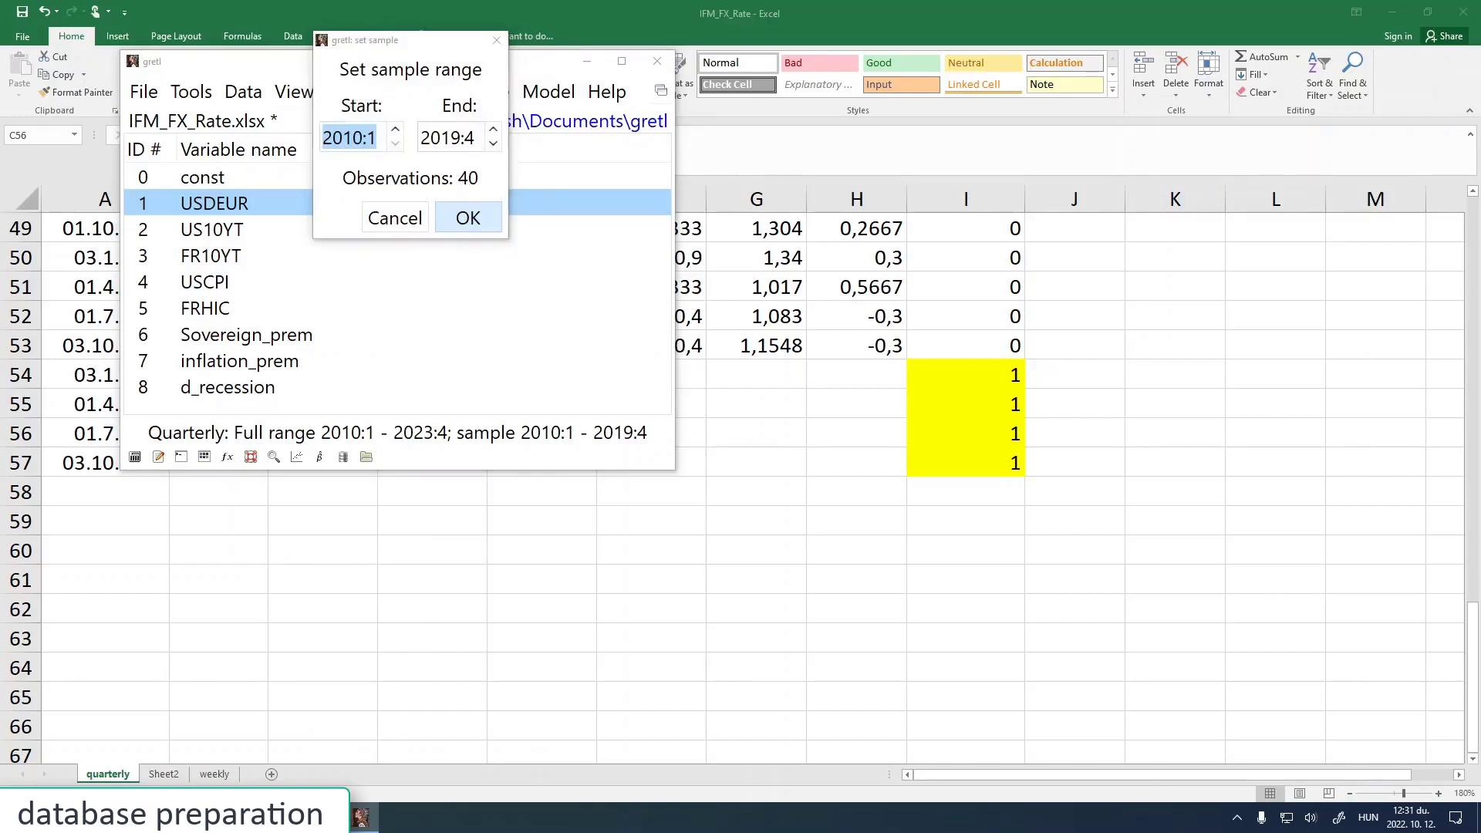
pyautogui.click(324, 817)
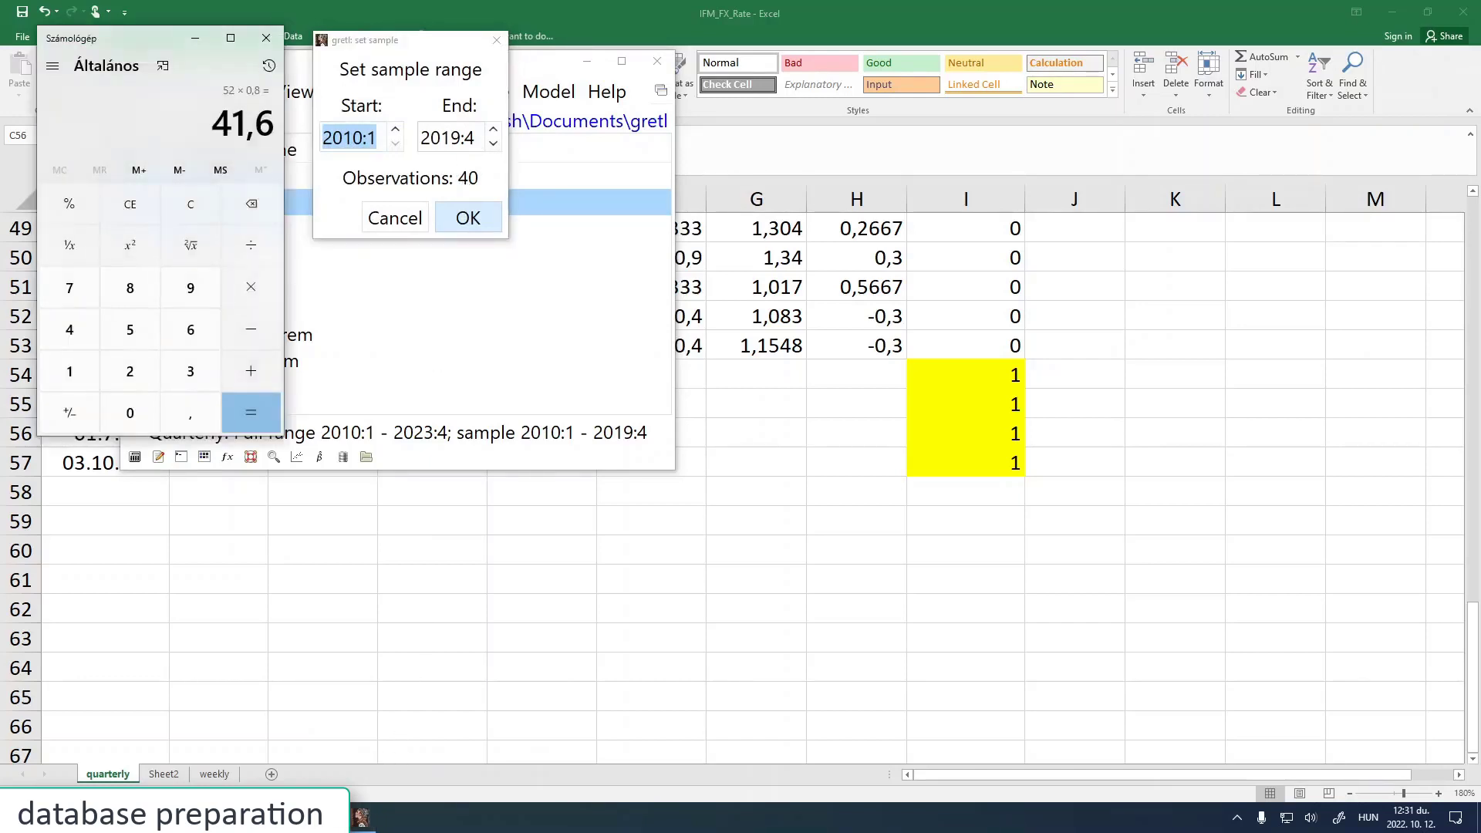
pyautogui.click(324, 818)
pyautogui.click(493, 131)
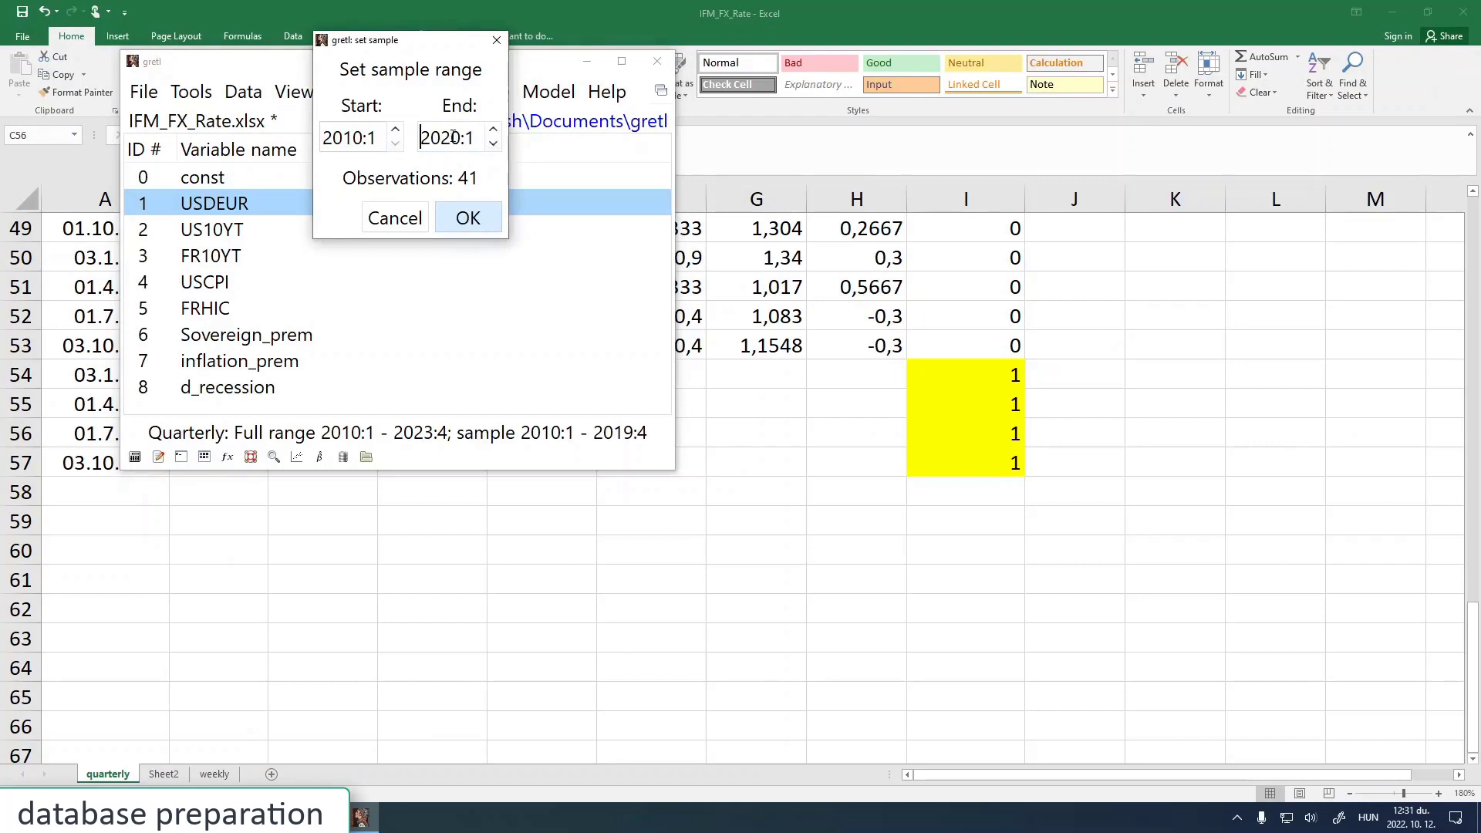
pyautogui.click(469, 219)
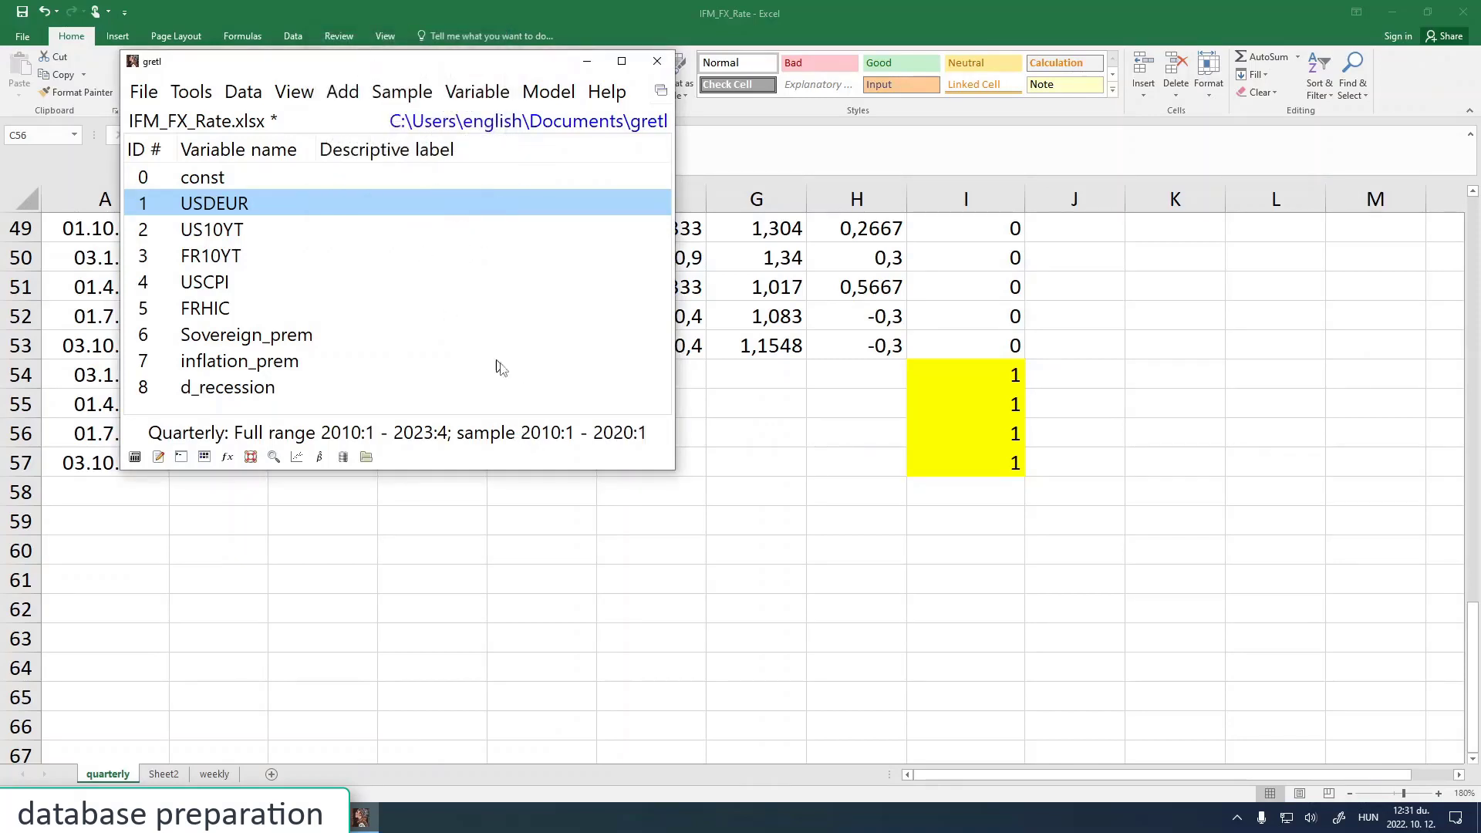
pyautogui.moveTo(675, 472); pyautogui.dragTo(842, 658)
pyautogui.click(532, 92)
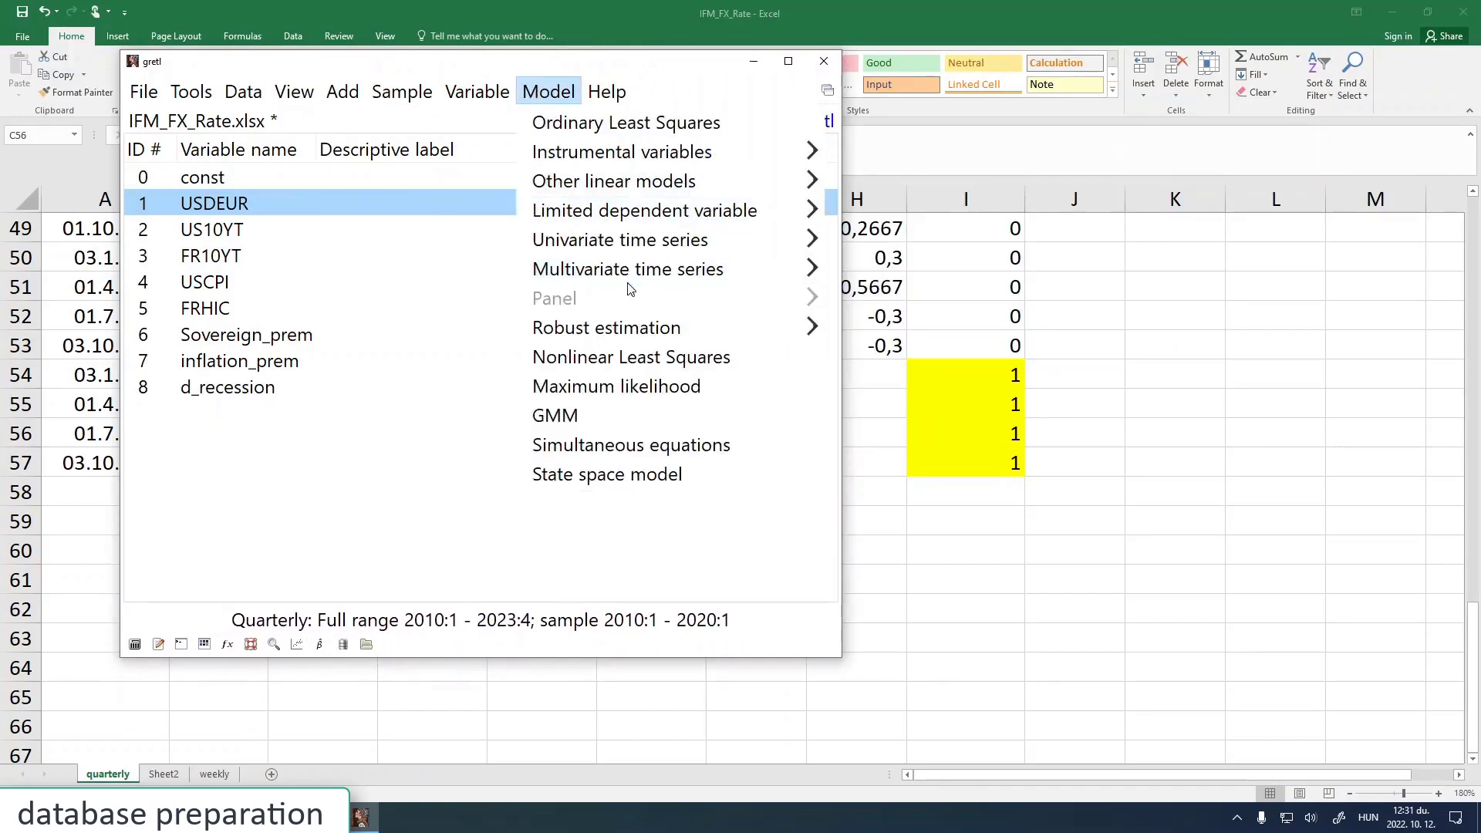
pyautogui.moveTo(654, 275)
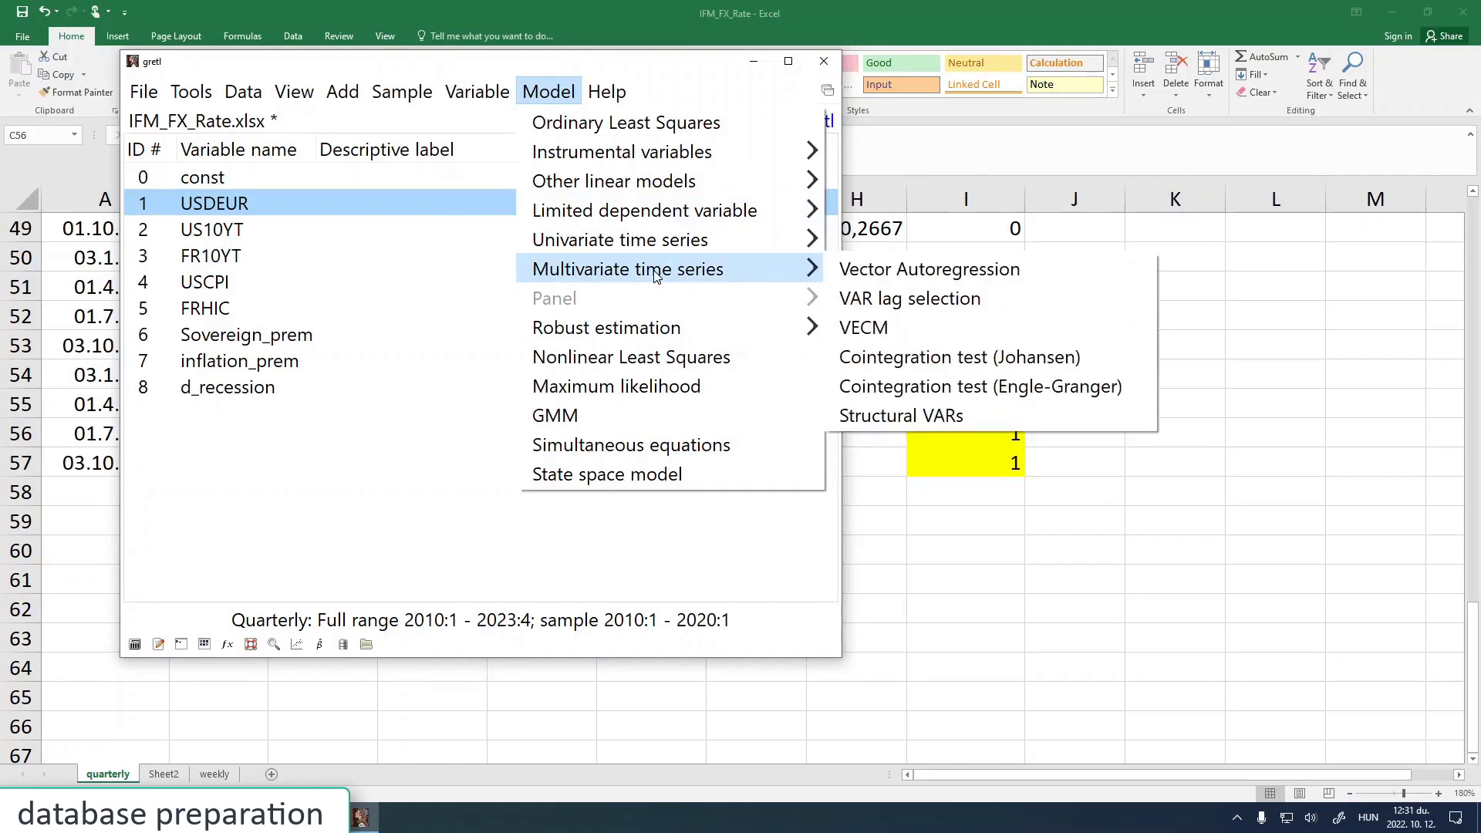
pyautogui.click(904, 271)
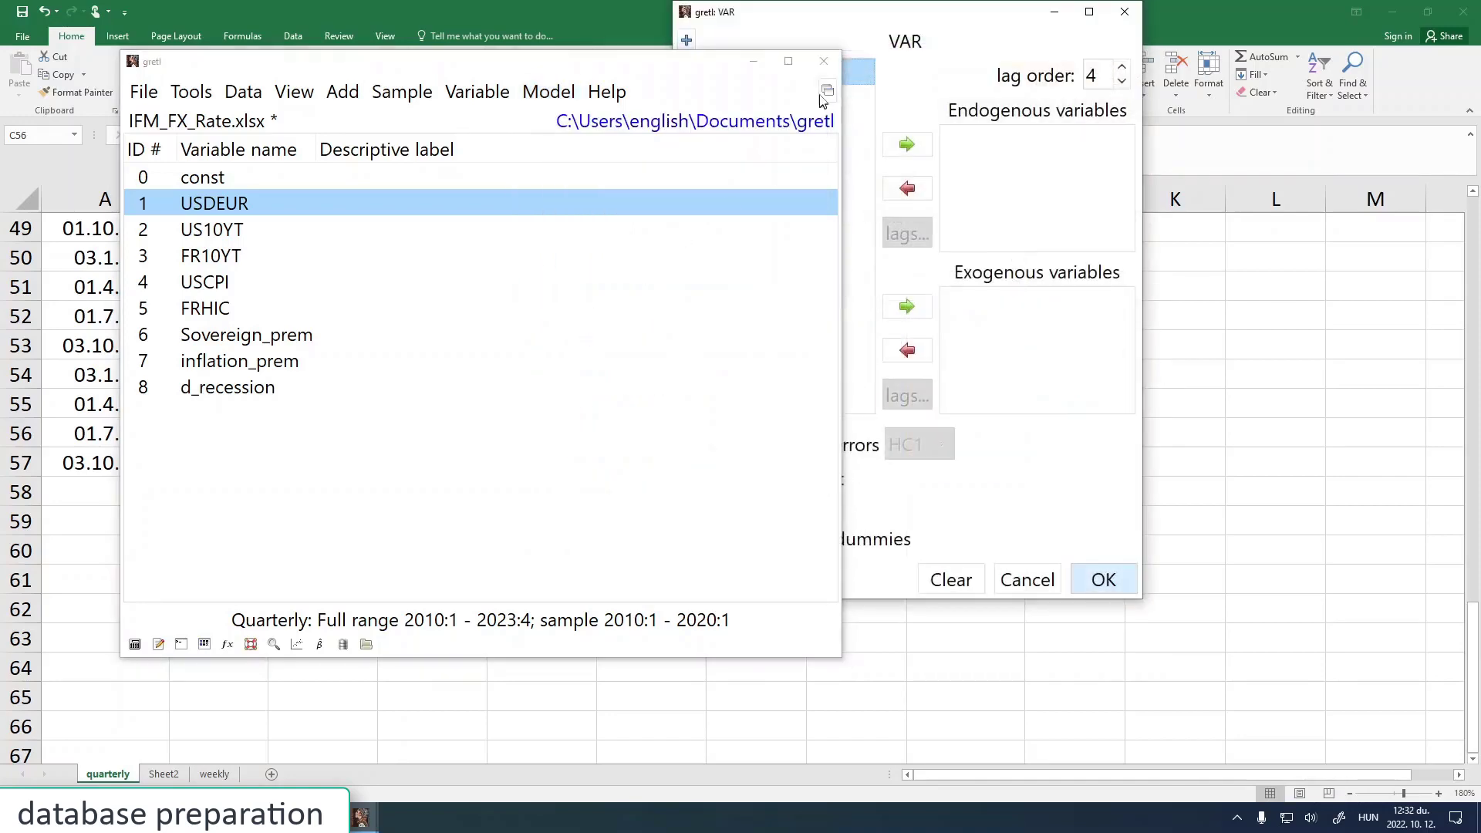
pyautogui.moveTo(974, 69); pyautogui.dragTo(1059, 70)
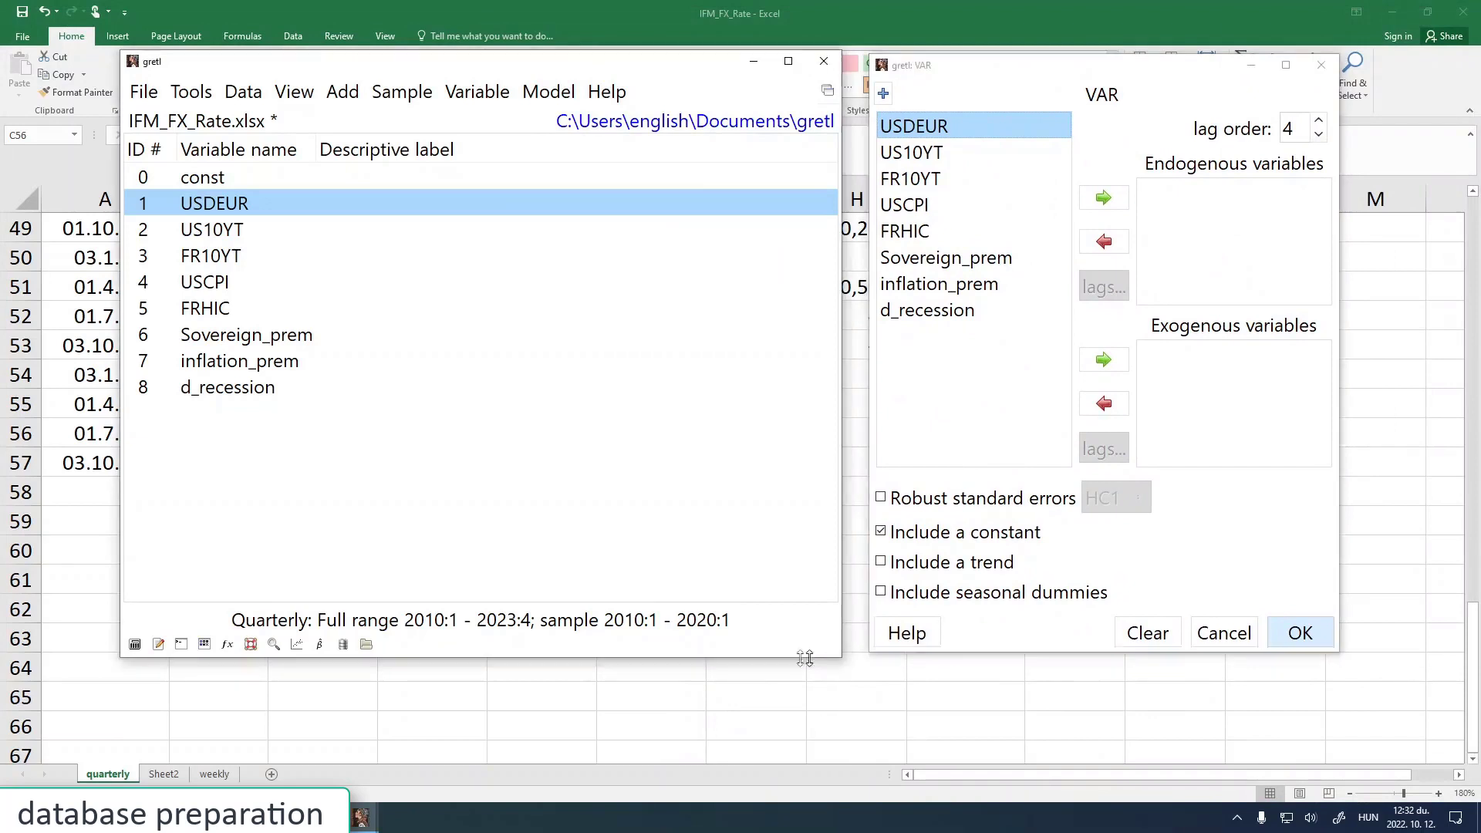
pyautogui.moveTo(835, 658); pyautogui.dragTo(835, 655)
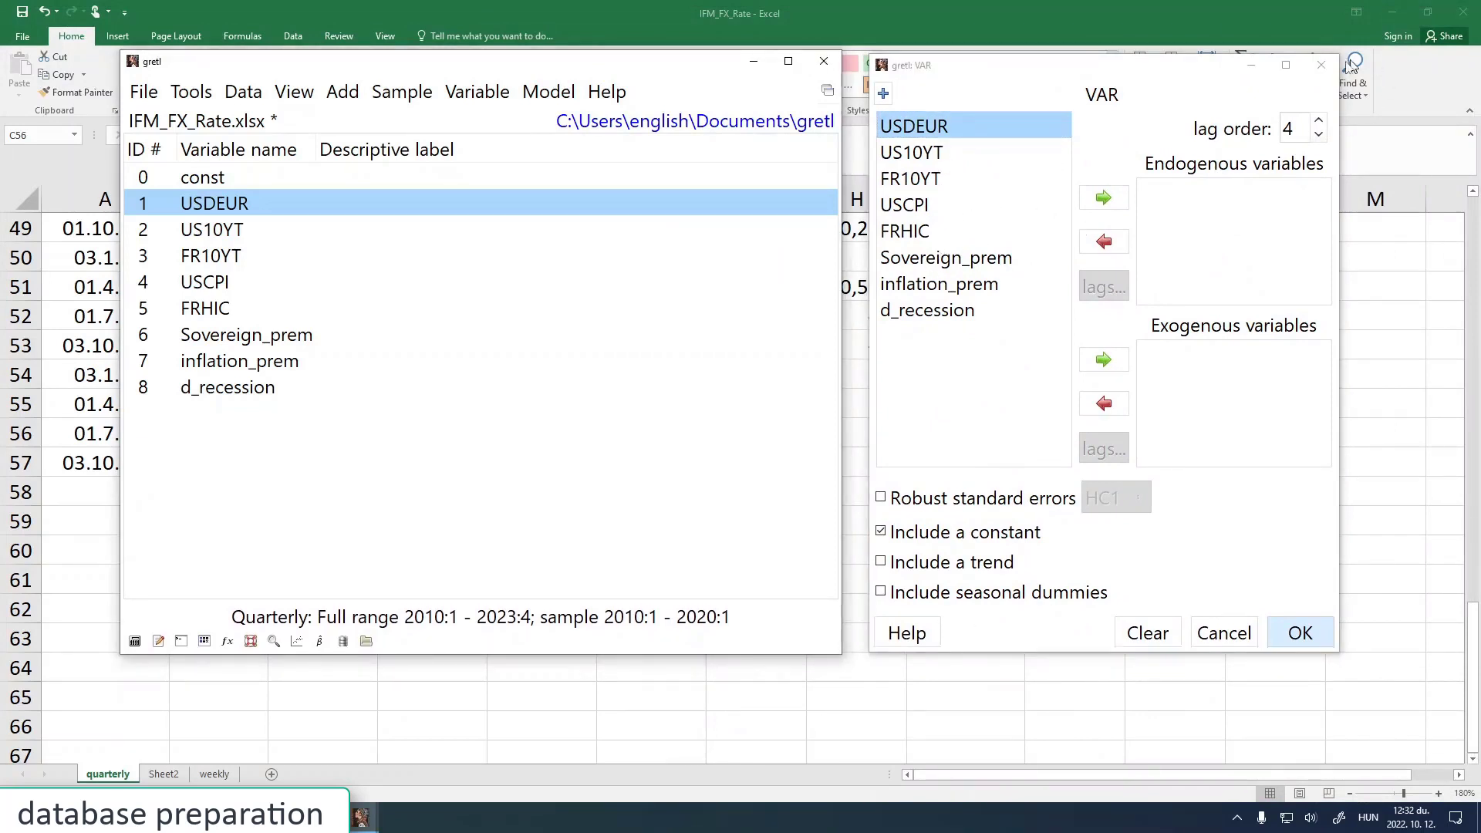
pyautogui.click(1320, 64)
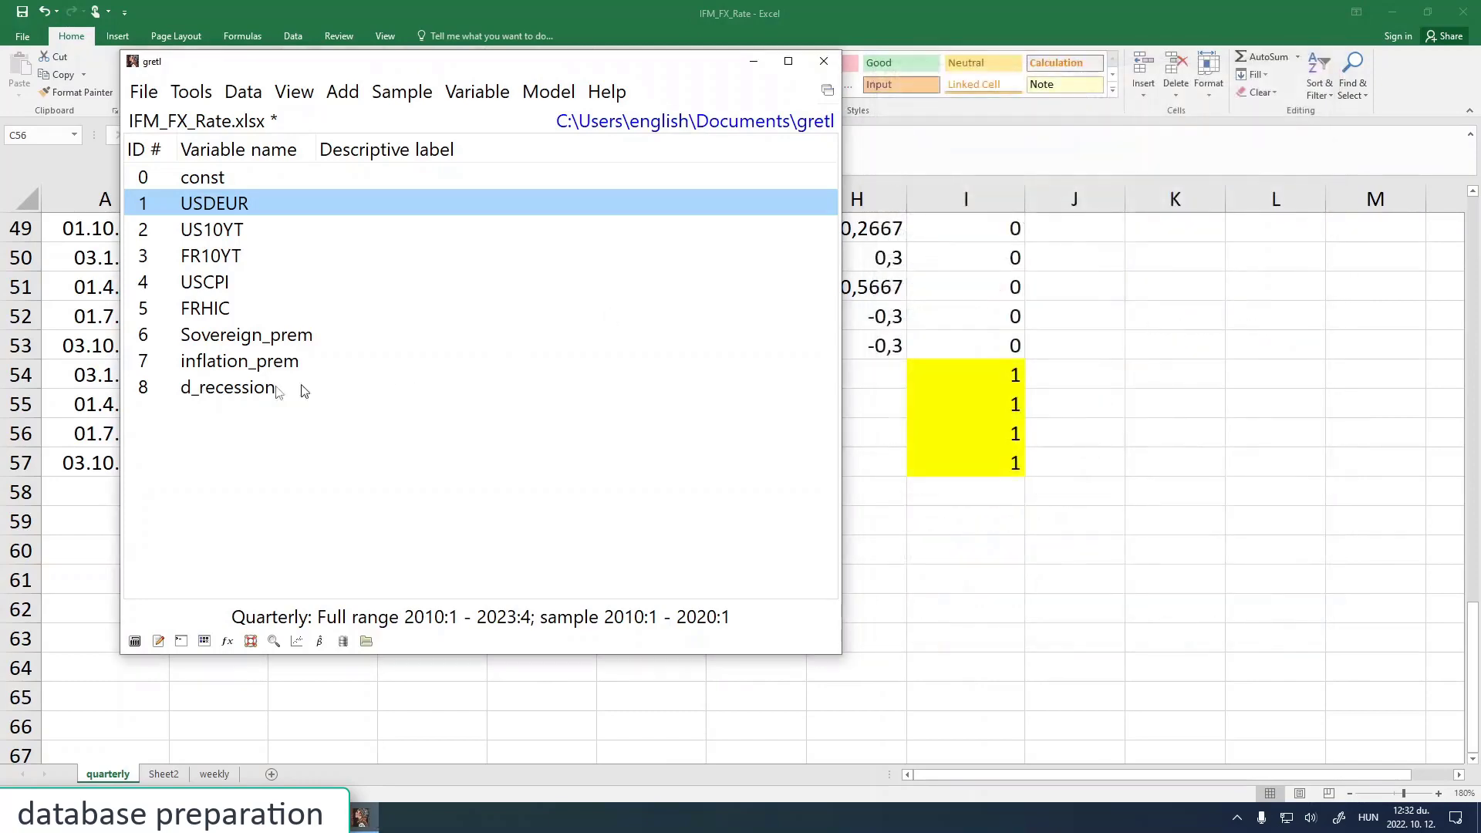
# Add the first difference of USDEUR to the dataset as a new variable
pyautogui.rightClick(220, 211)
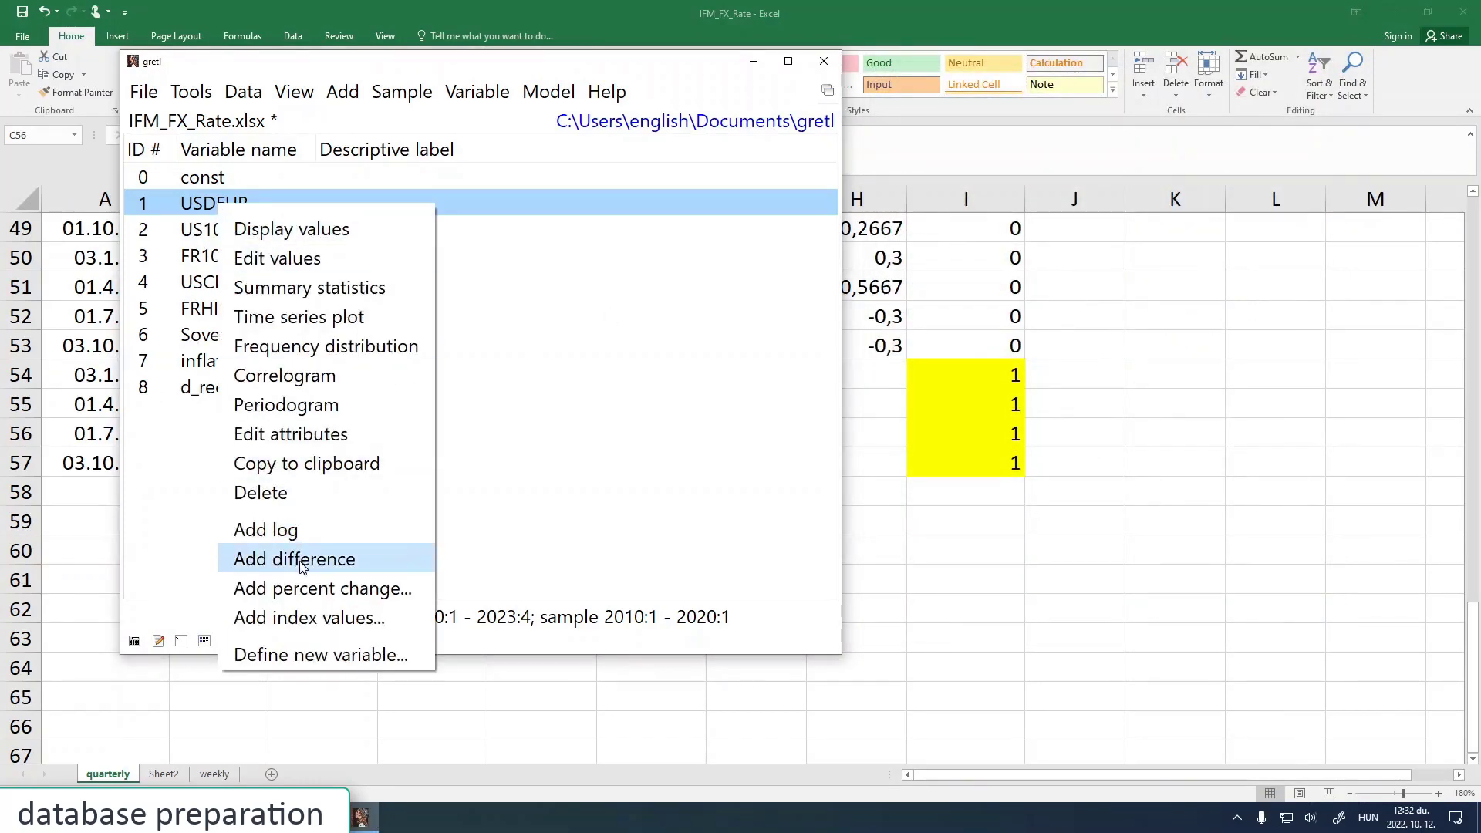
pyautogui.click(301, 565)
pyautogui.rightClick(236, 343)
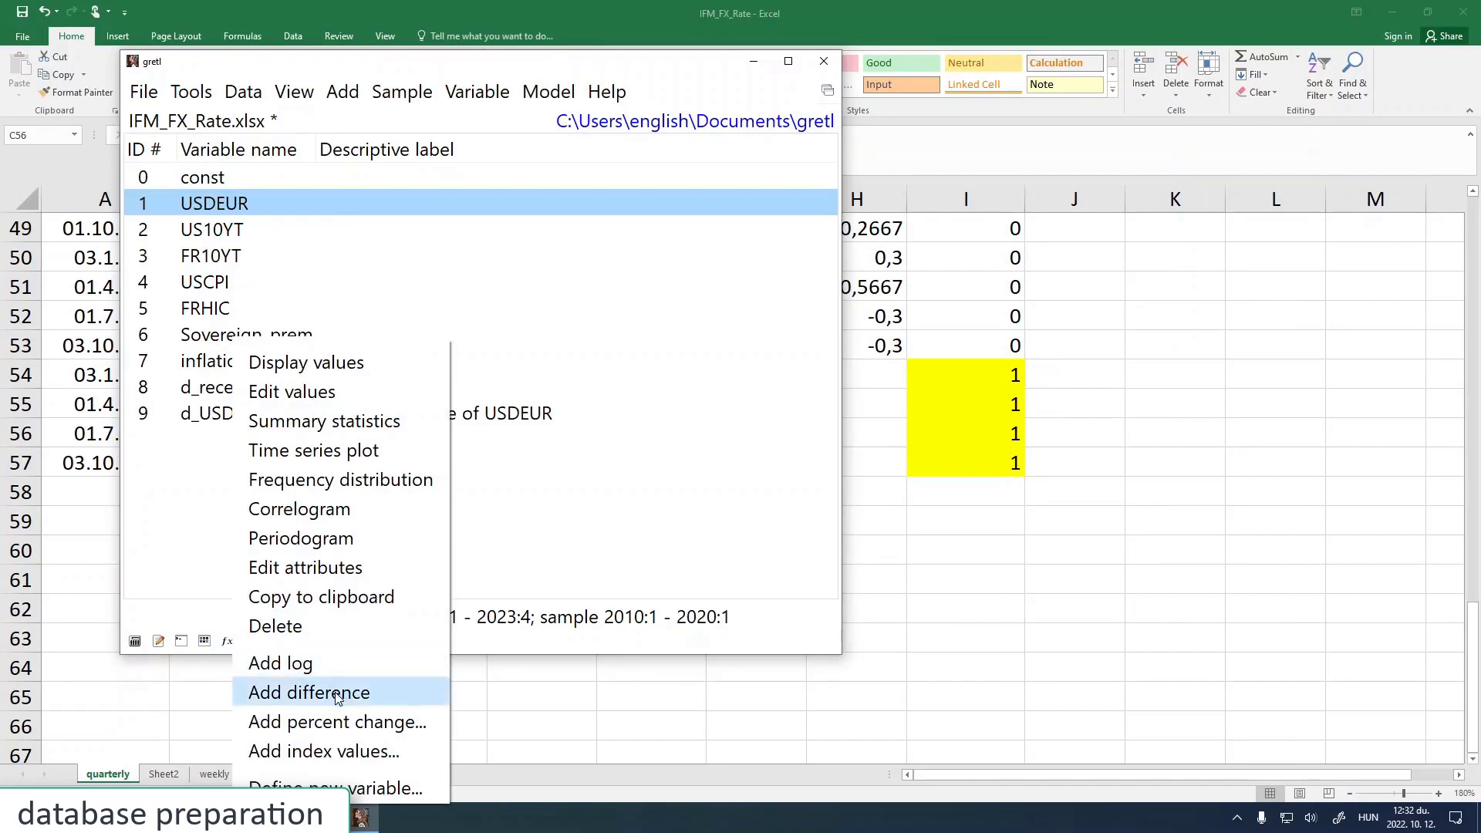
pyautogui.press('Escape')
pyautogui.rightClick(261, 364)
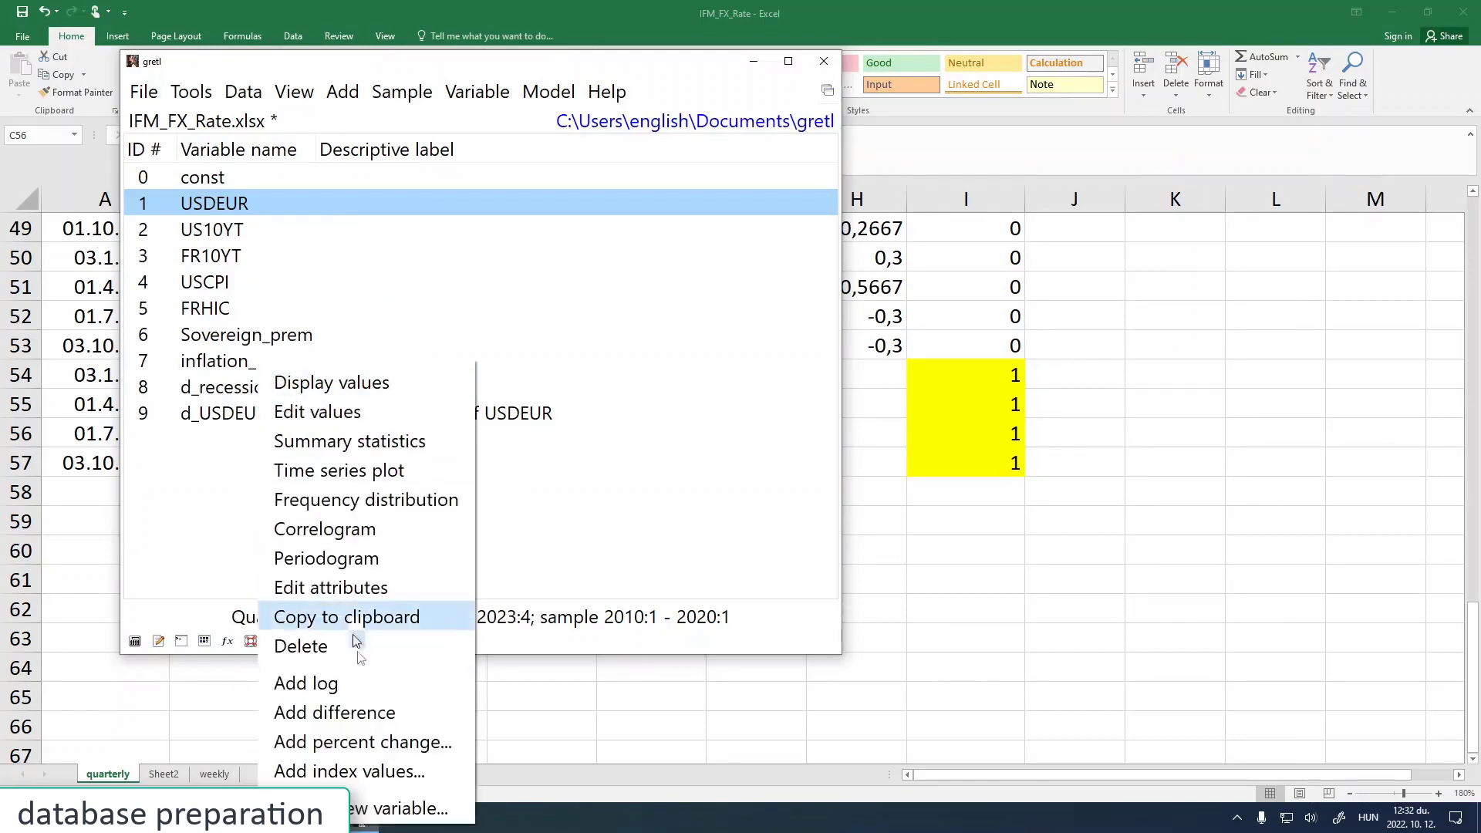
pyautogui.click(375, 717)
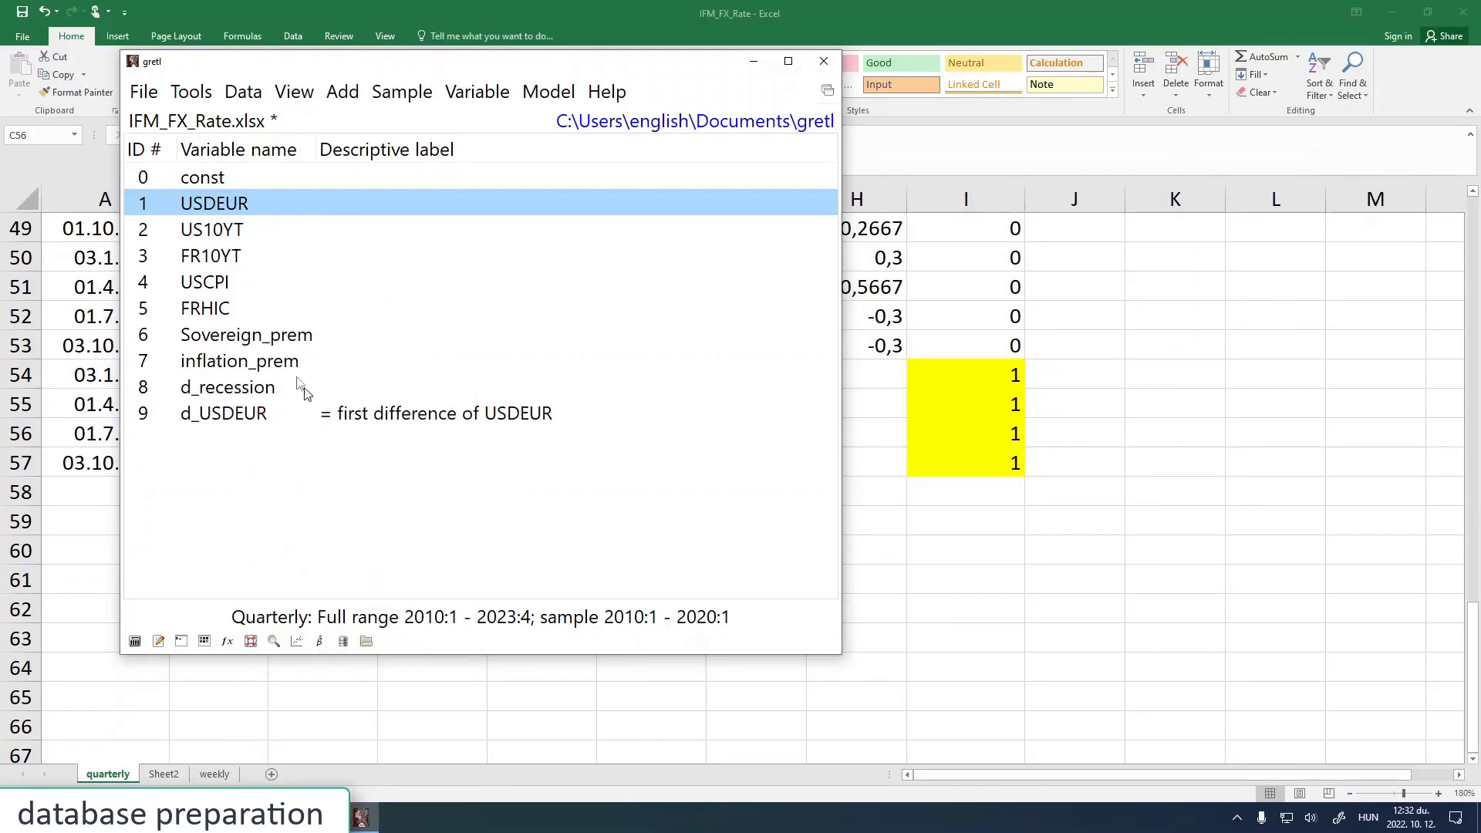
# Add the first differences of Sovereign_prem and inflation_prem to the dataset as new variables
pyautogui.click(235, 338)
pyautogui.rightClick(233, 335)
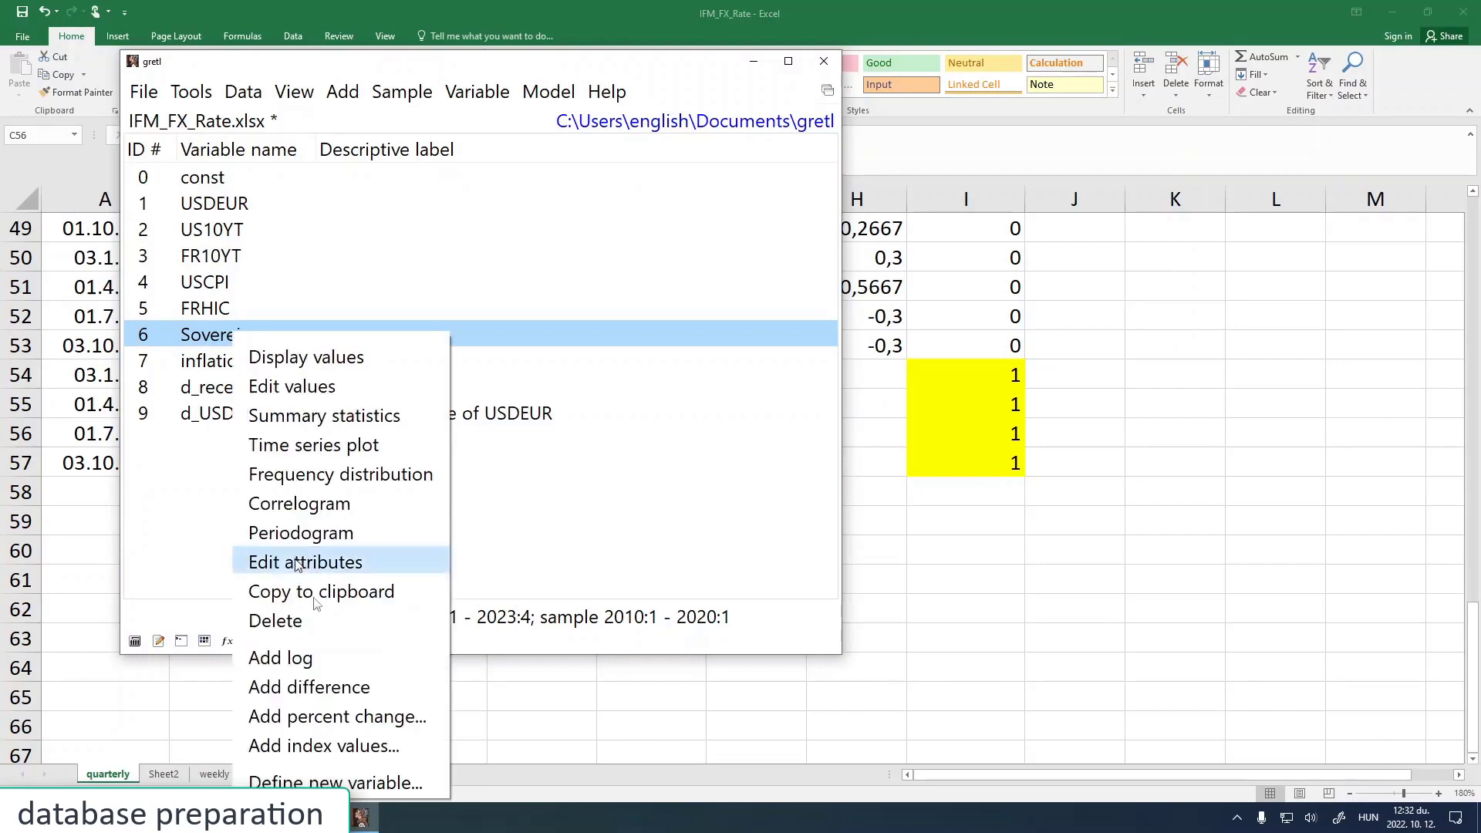
pyautogui.click(353, 688)
pyautogui.click(280, 365)
pyautogui.rightClick(279, 366)
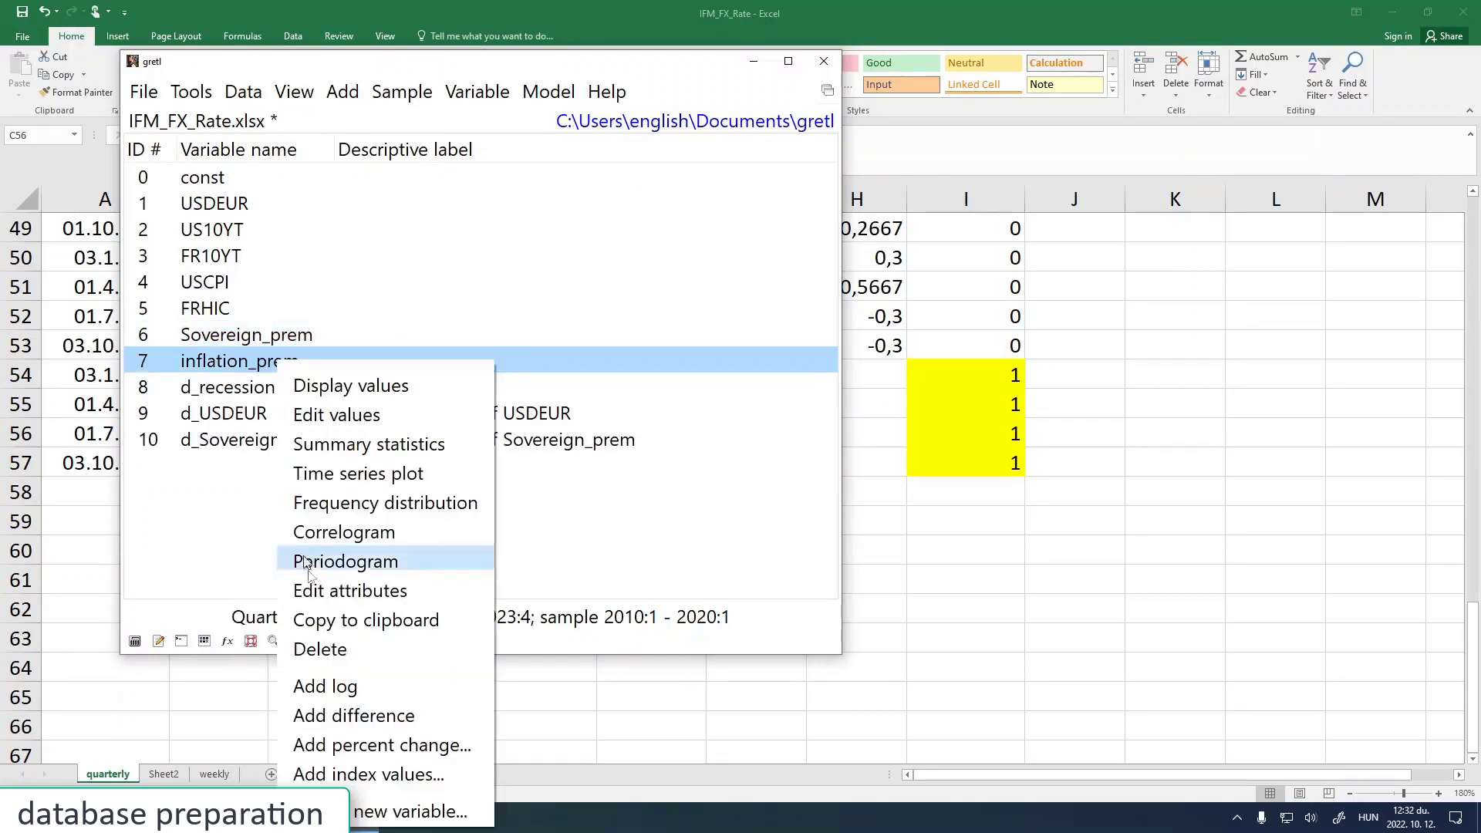
pyautogui.click(356, 712)
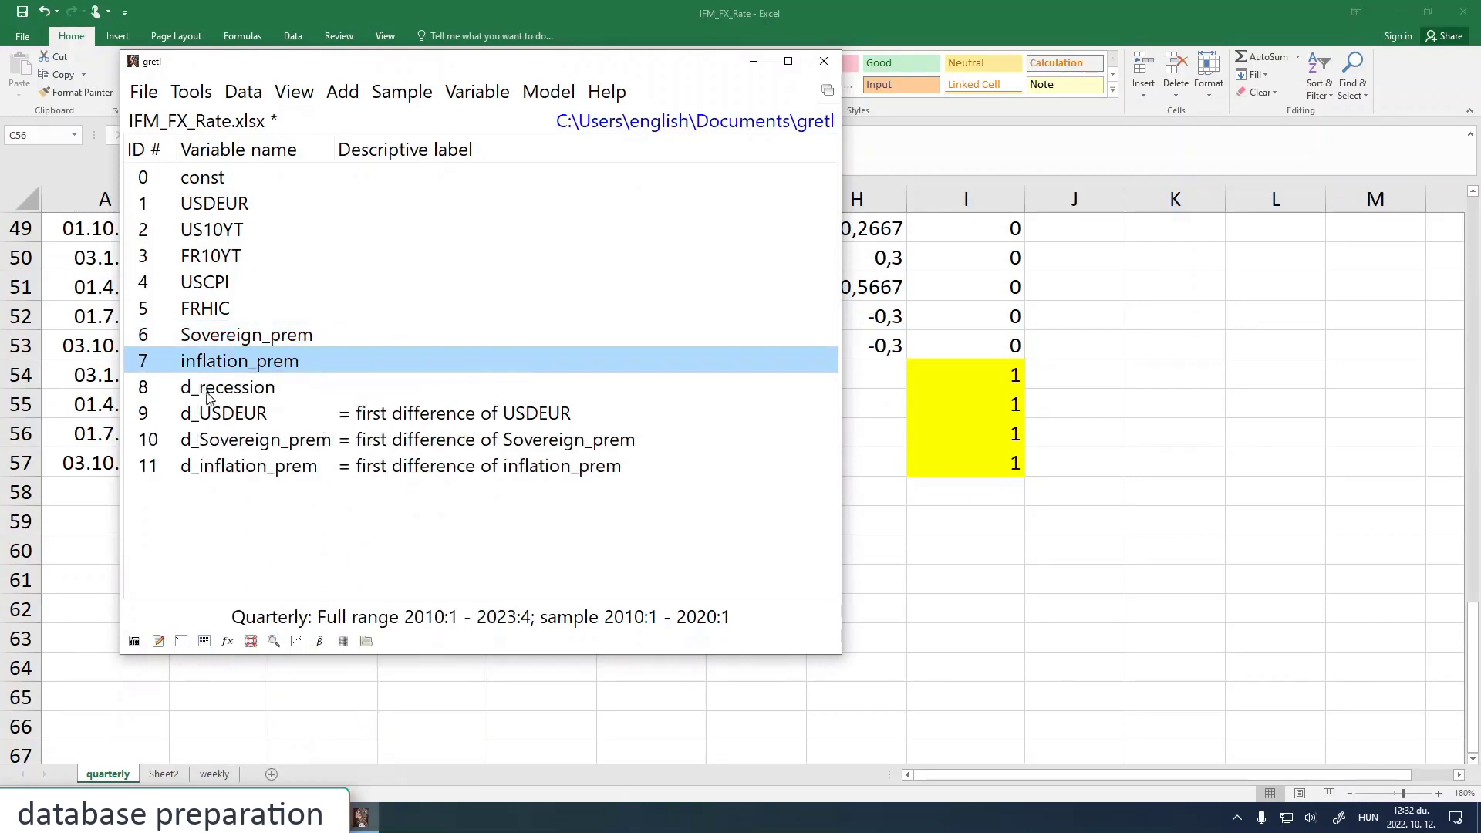
# Open the Vector Autoregression model specification for the differenced variables
pyautogui.click(203, 416)
pyautogui.moveTo(229, 423)
pyautogui.mouseDown()
pyautogui.moveTo(229, 467)
pyautogui.moveTo(231, 416)
pyautogui.mouseUp()
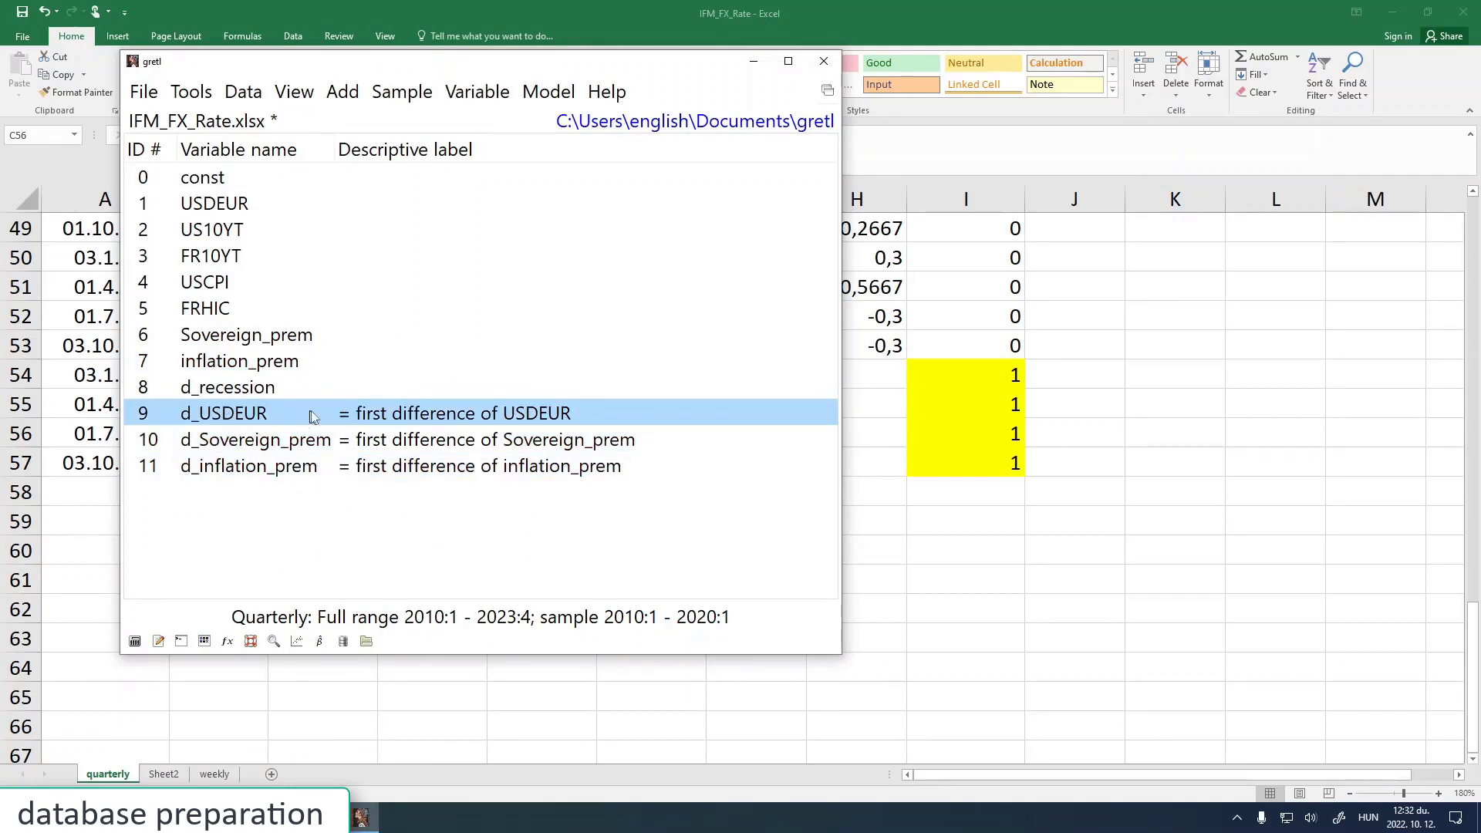
pyautogui.click(550, 92)
pyautogui.moveTo(675, 273)
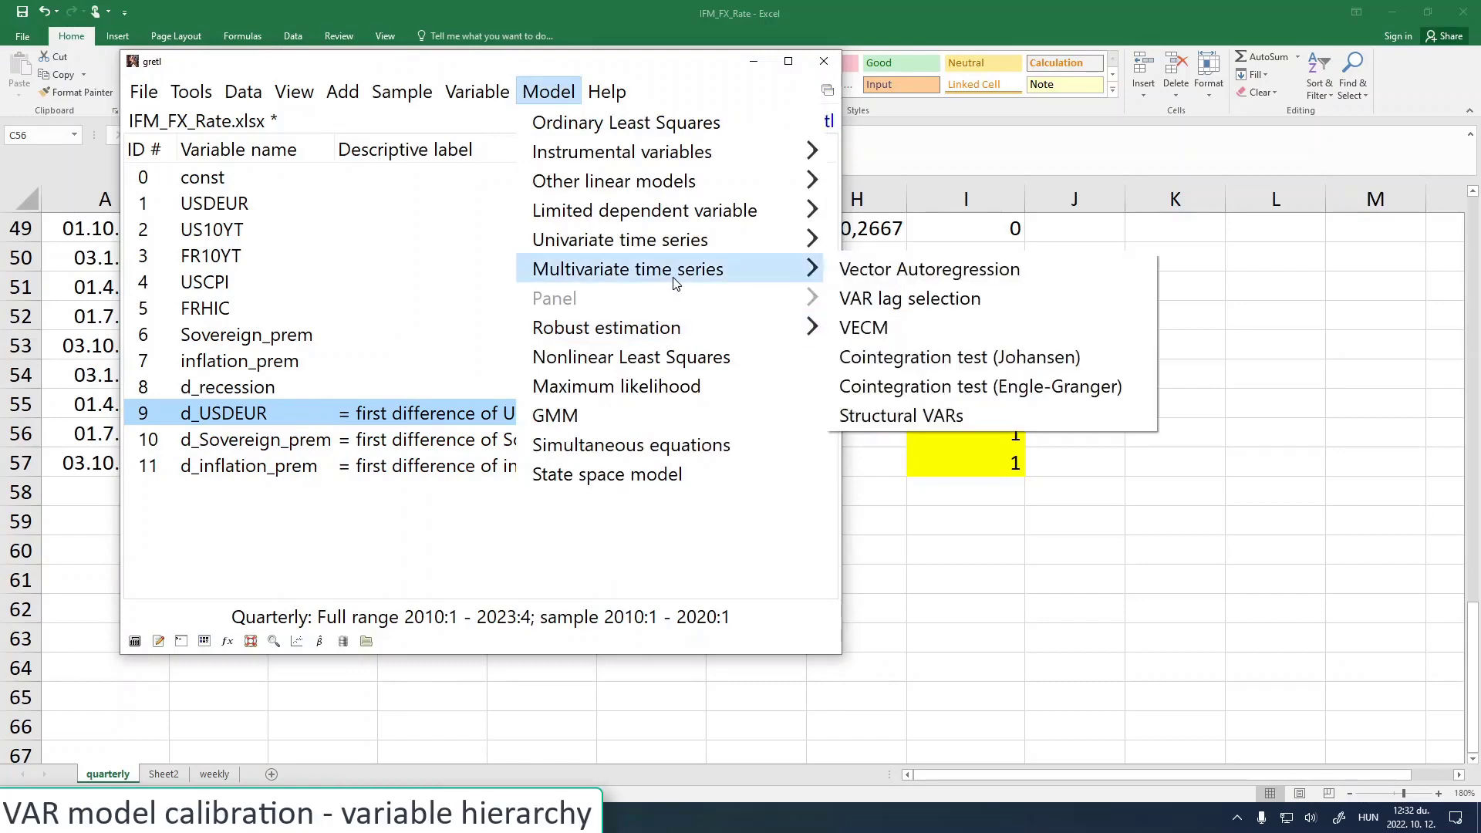
pyautogui.click(870, 270)
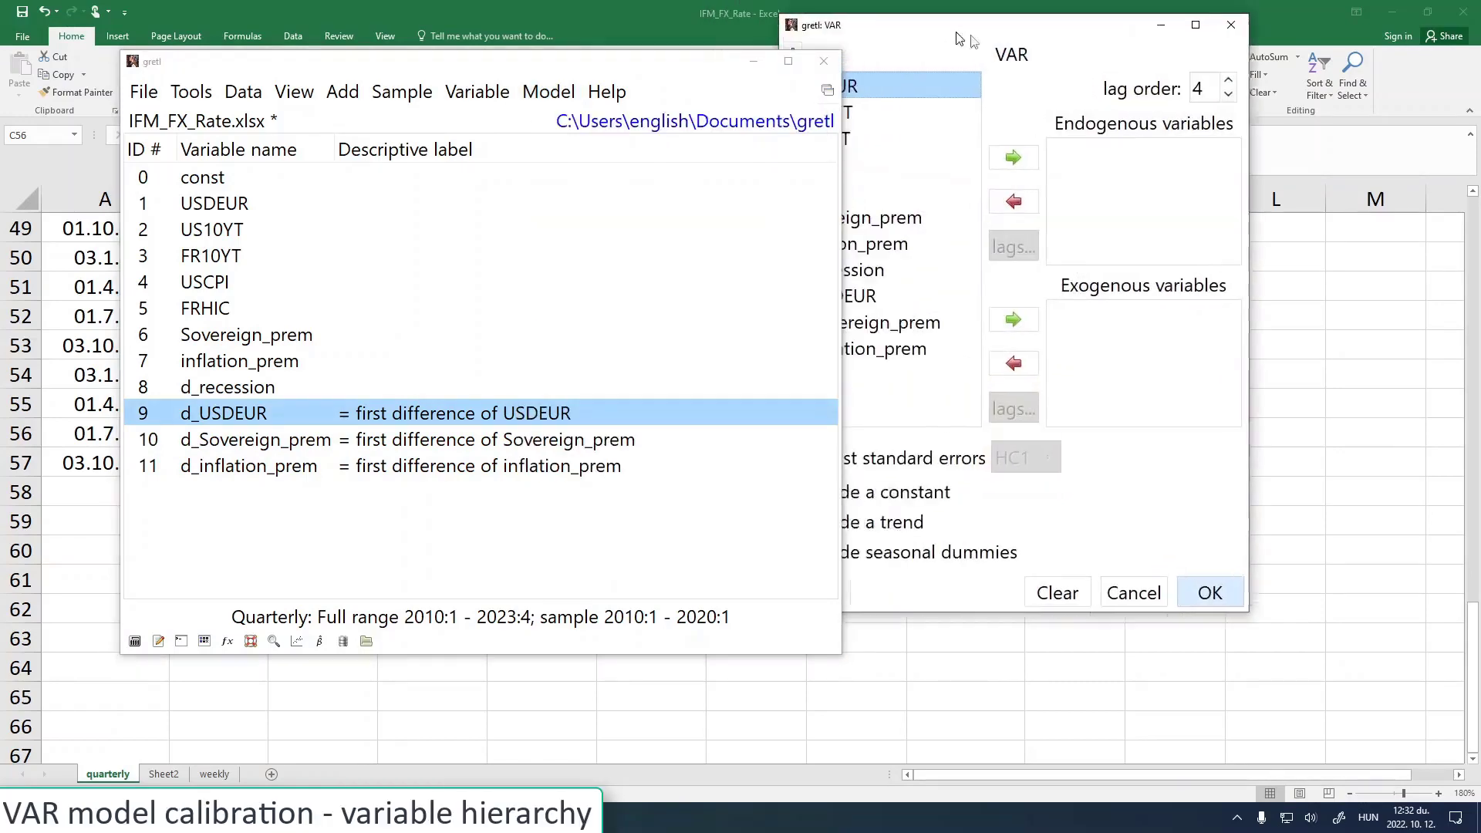
pyautogui.click(933, 362)
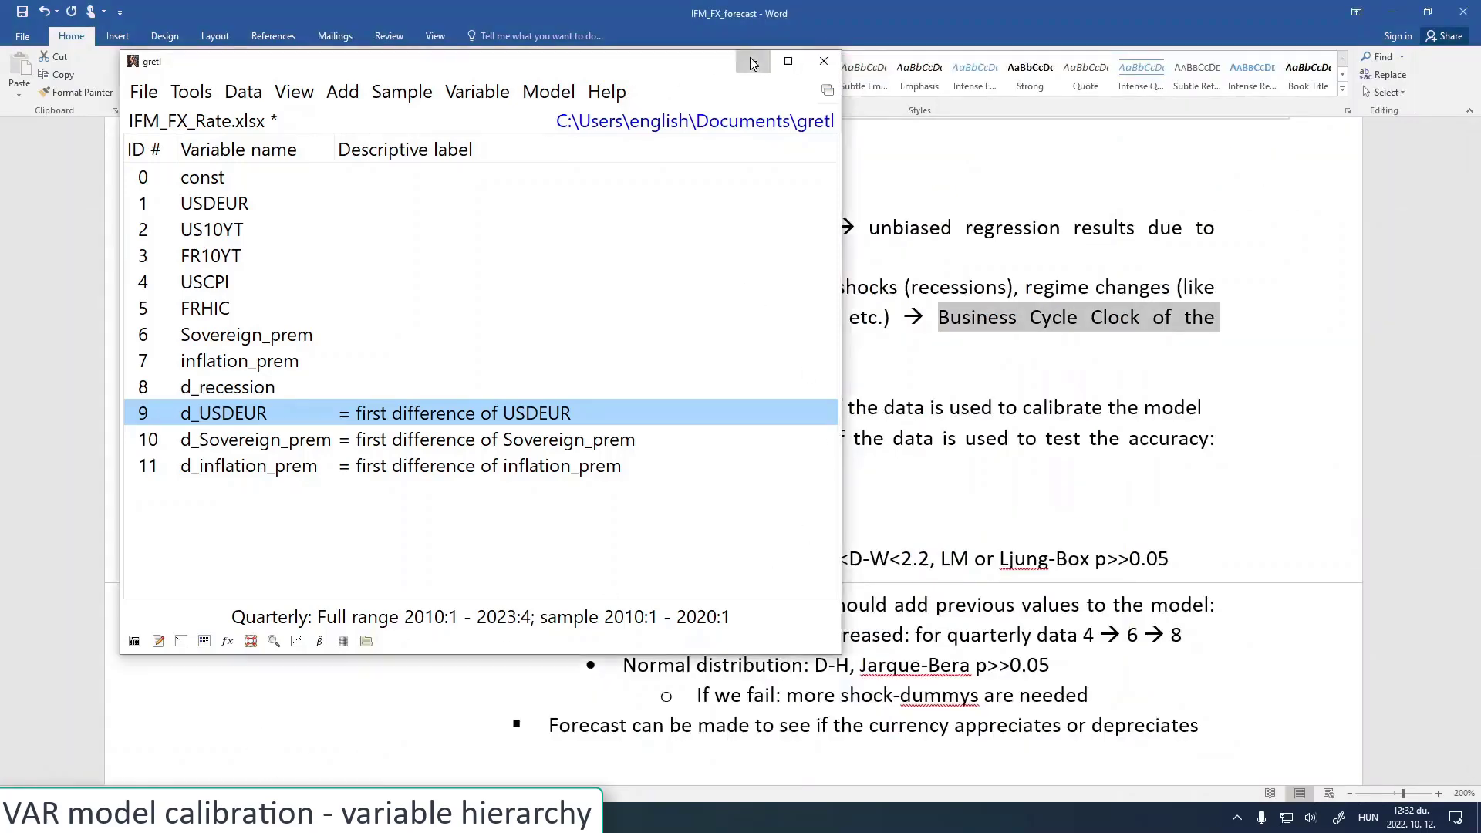
# Switch to the IFM_FX_forecast Word document and add an empty bullet at the Sub samples level, below the testing sample item
pyautogui.click(752, 62)
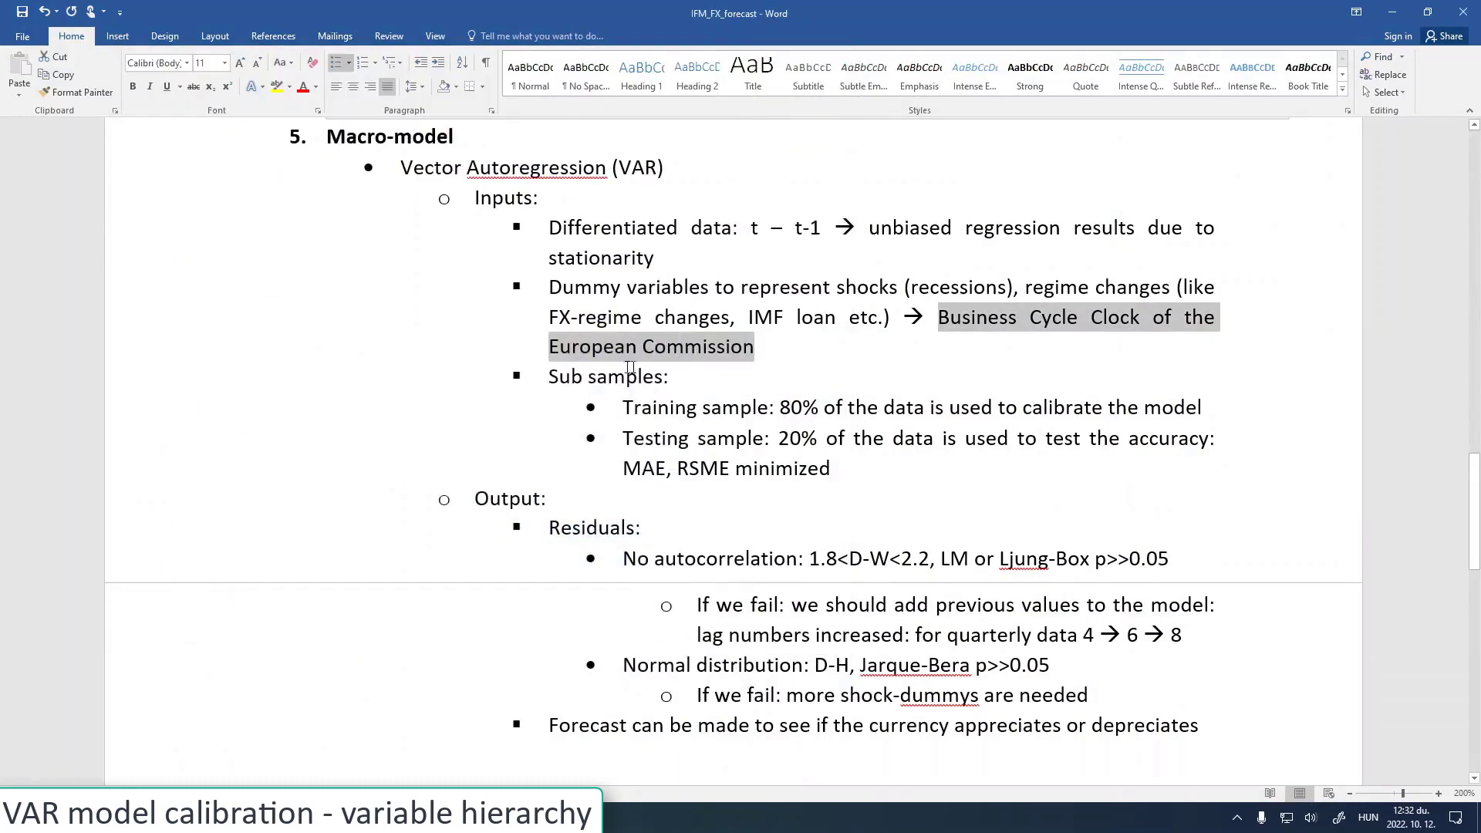
pyautogui.scroll(-2, 616, 518)
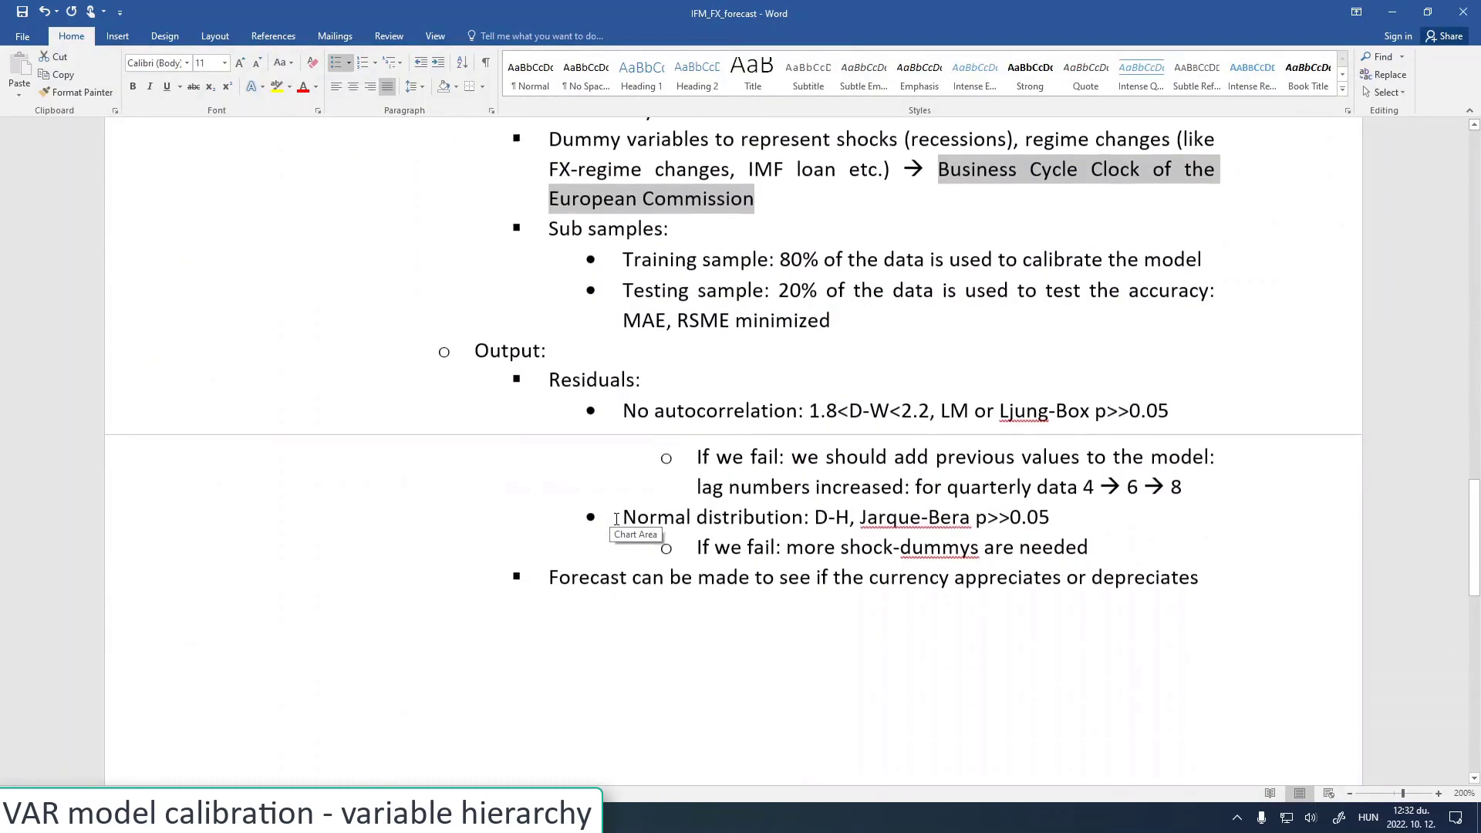
pyautogui.scroll(2, 617, 518)
pyautogui.click(844, 468)
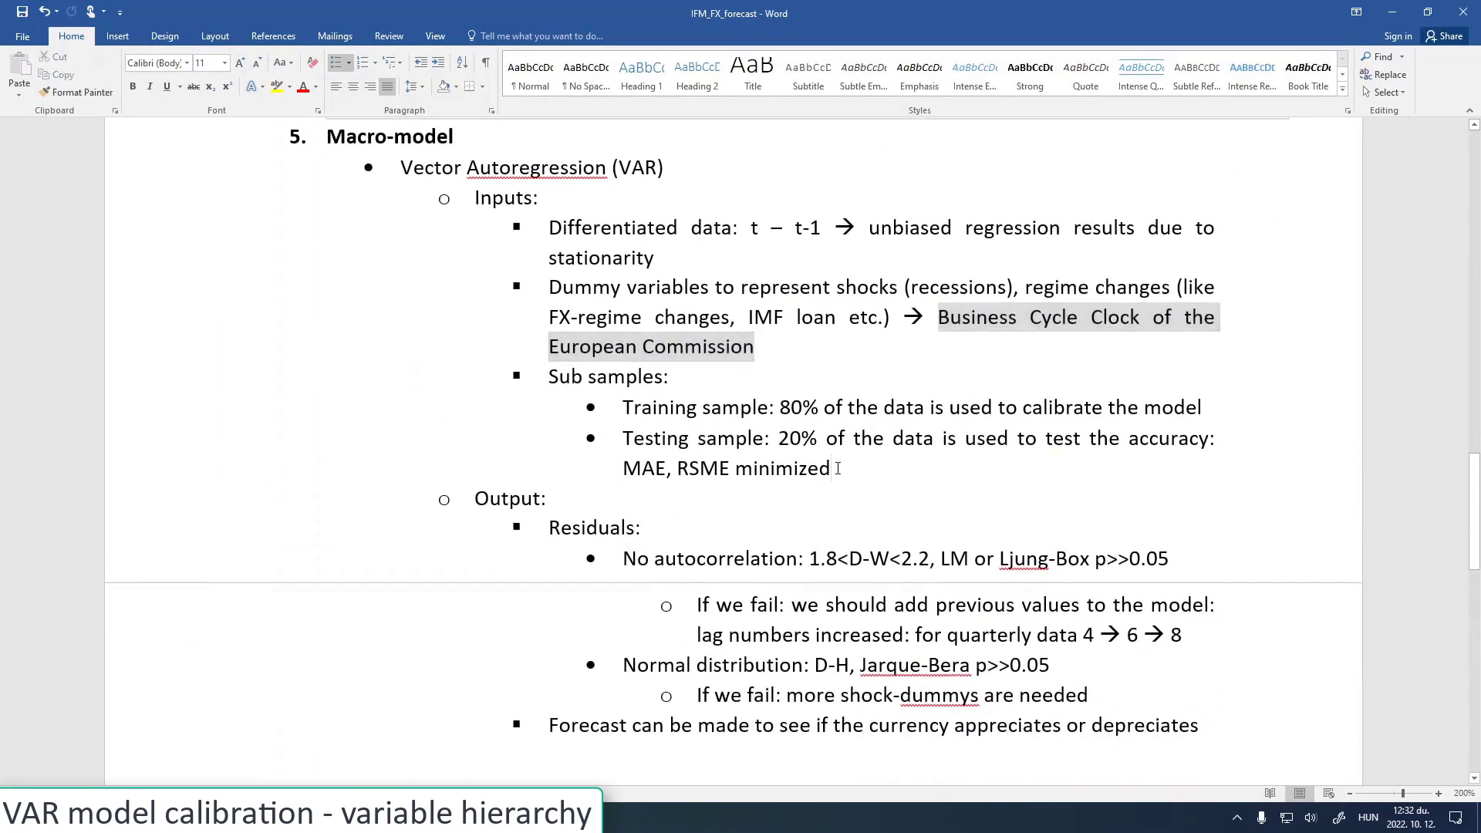
pyautogui.press('Return')
pyautogui.click(421, 62)
pyautogui.scroll(-1, 321, 397)
pyautogui.scroll(1, 323, 395)
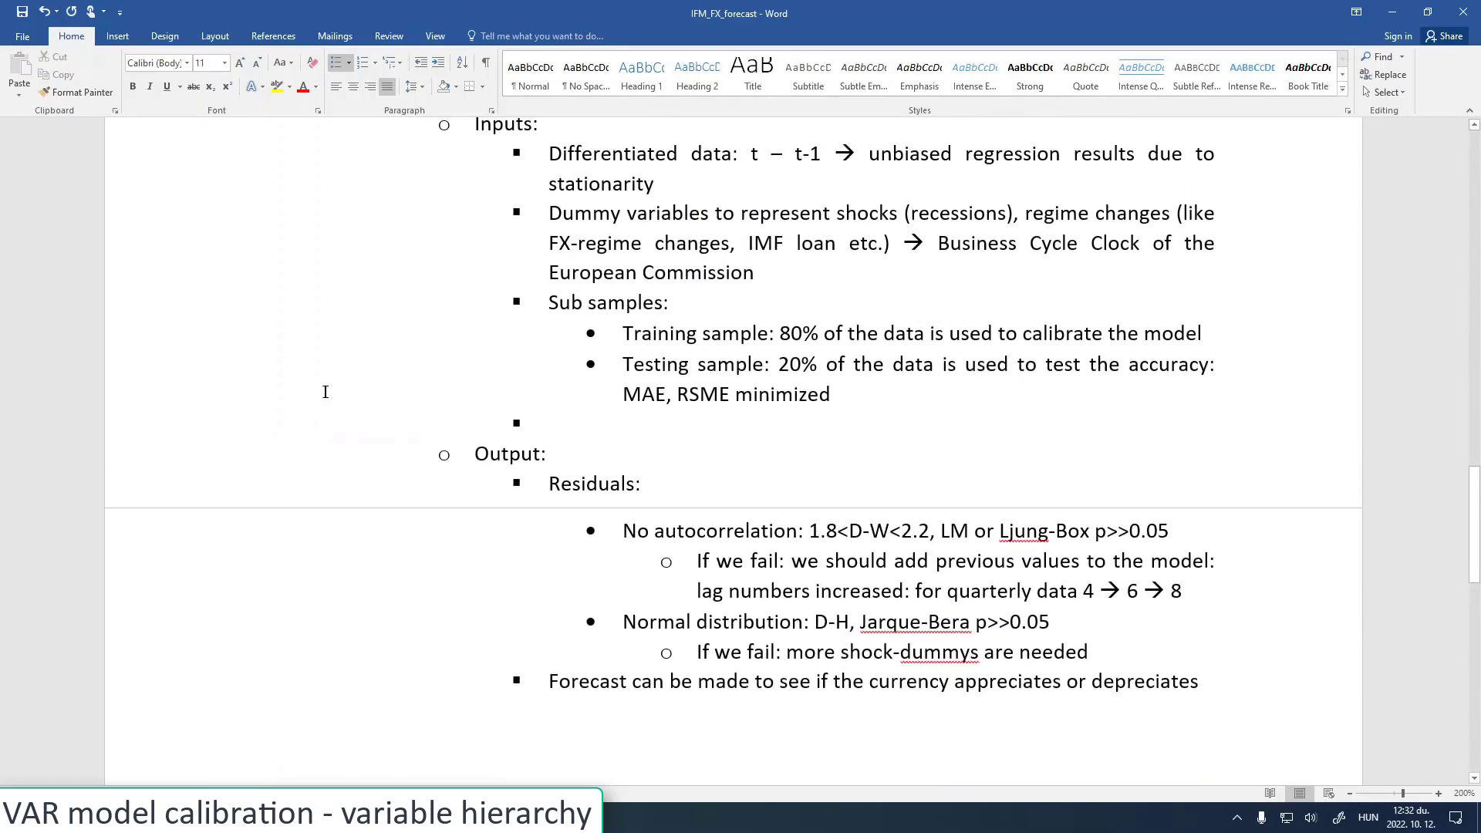
# Write "Hierarchy among the variables: most important variables → less important variables" in the new bullet, correcting the spelling of Hierarchy
pyautogui.write('Hiara')
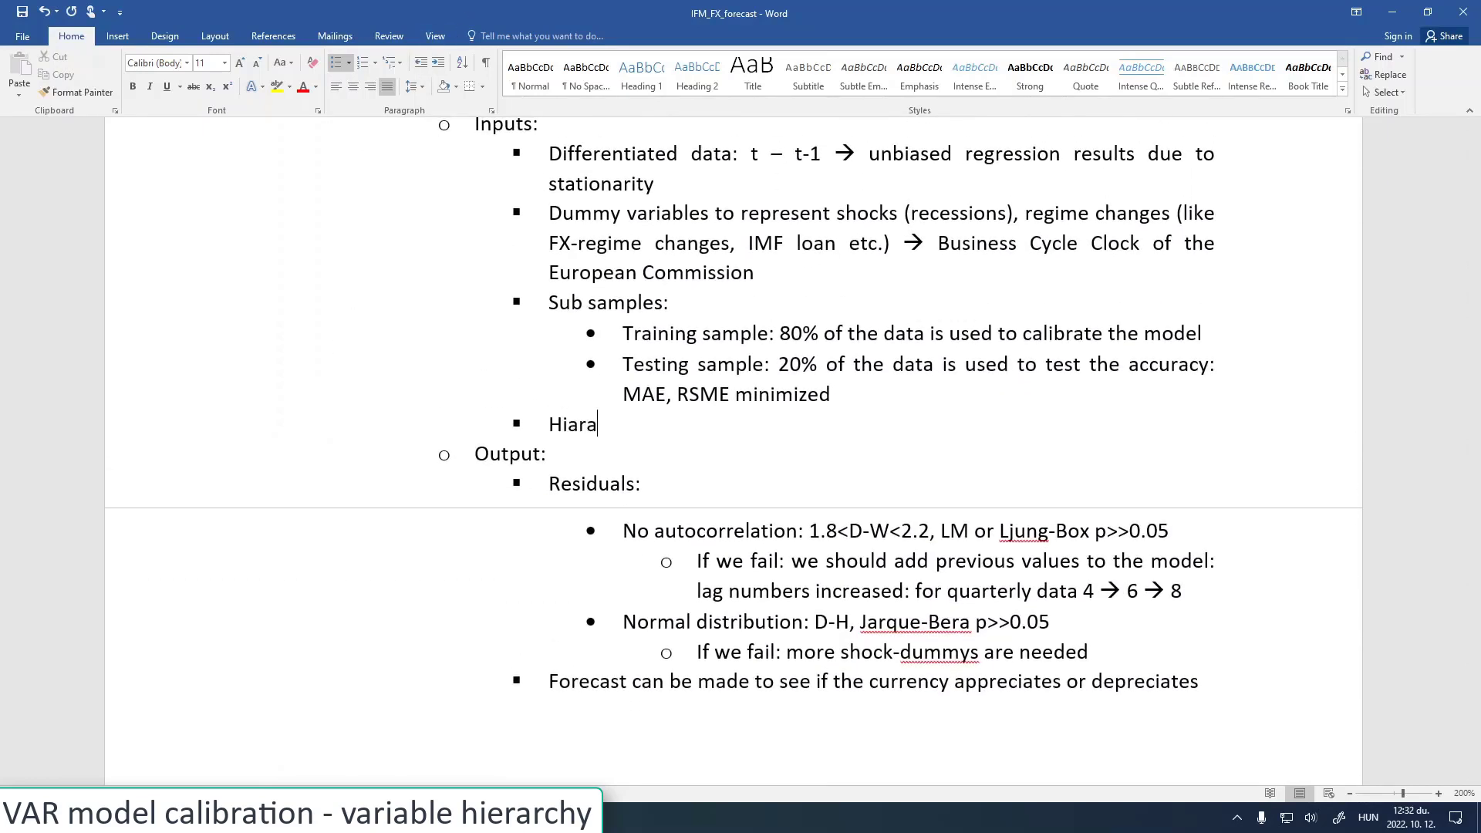
pyautogui.write('rchy amon')
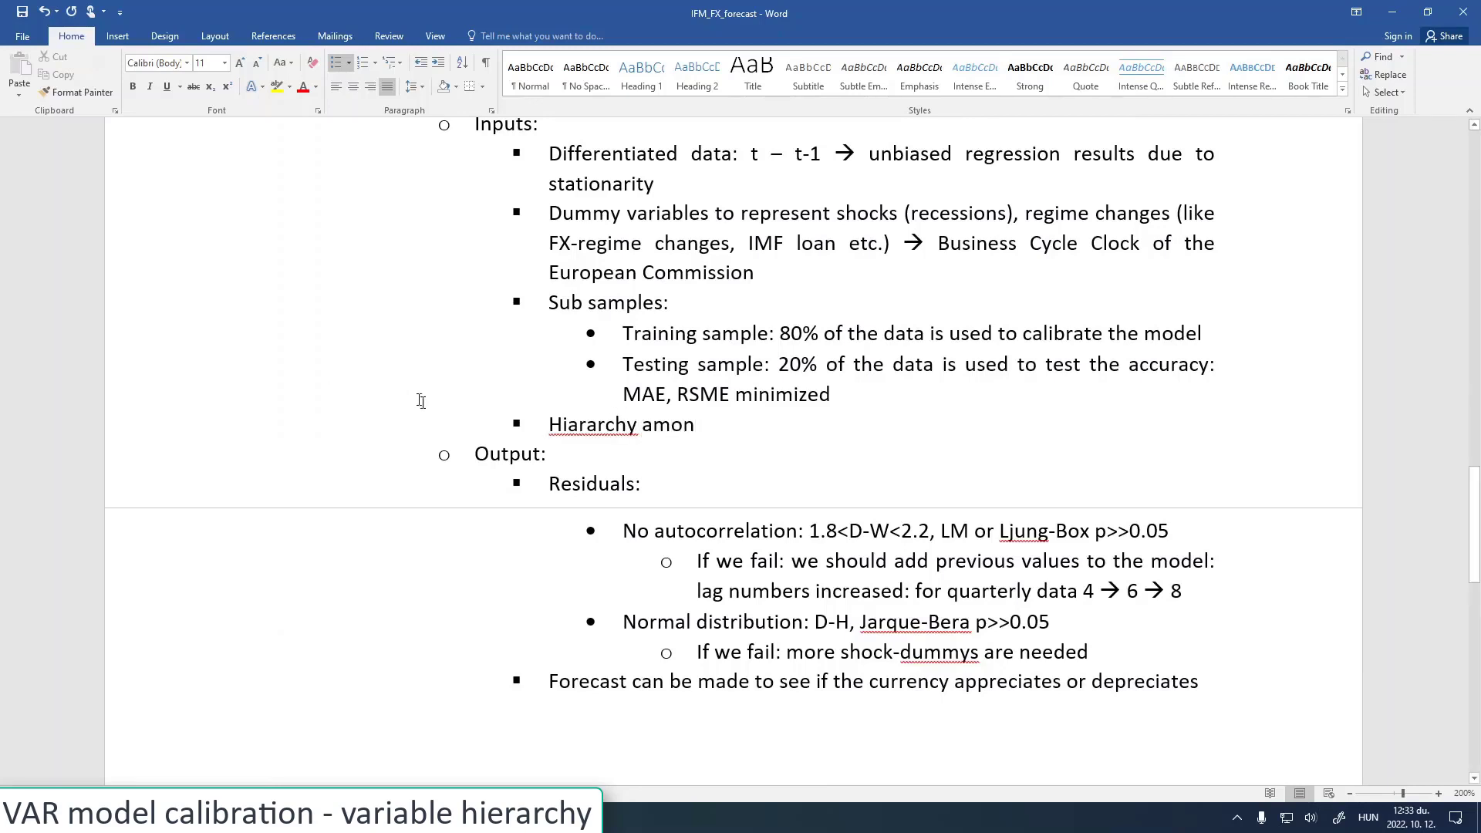
pyautogui.rightClick(598, 427)
pyautogui.click(680, 452)
pyautogui.press('End')
pyautogui.write('g the v')
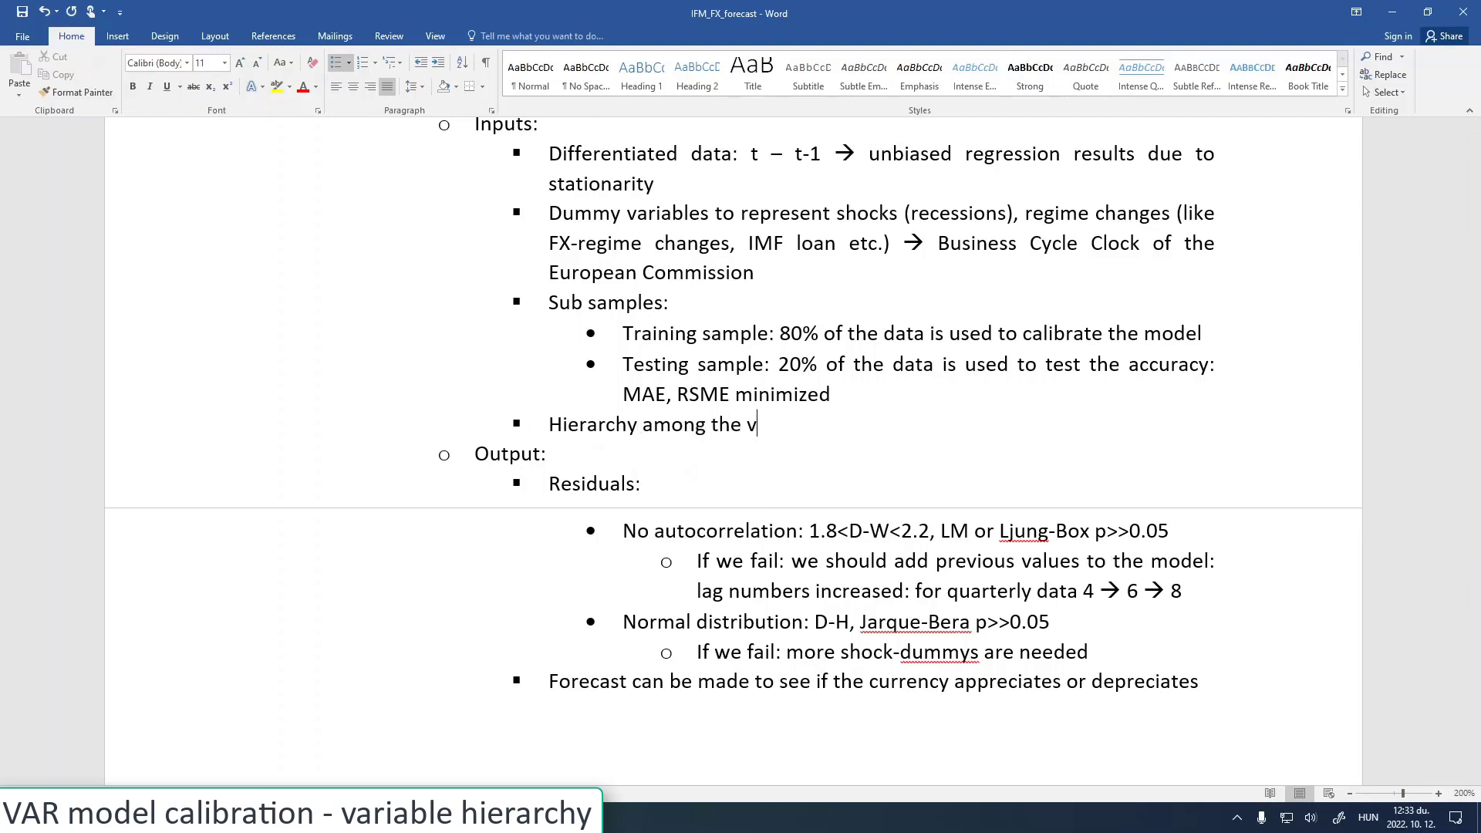
pyautogui.write('ariables:')
pyautogui.write('most importan')
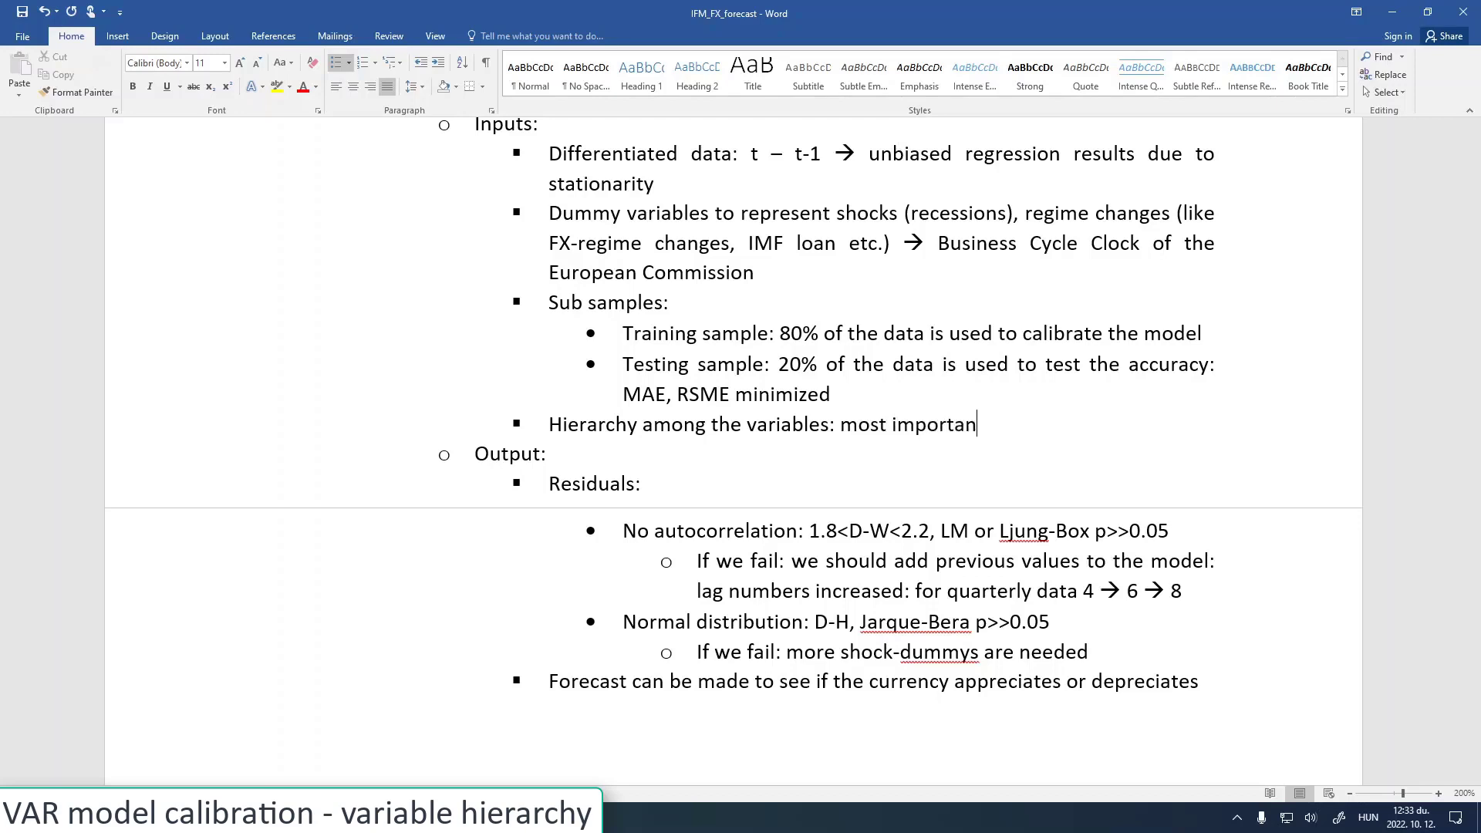
pyautogui.write('t variables -->')
pyautogui.write(' less imp')
pyautogui.write('ortant')
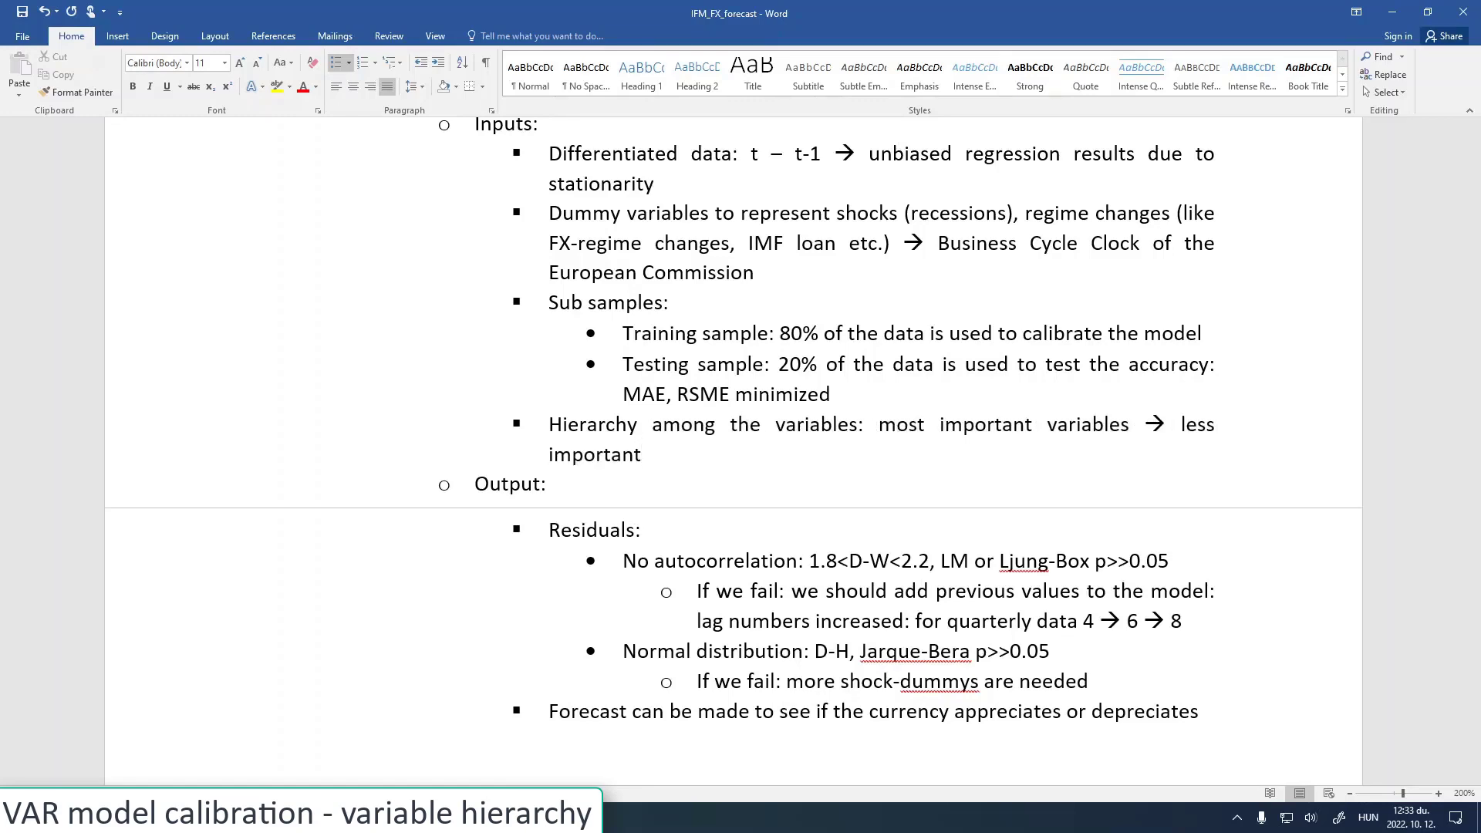
pyautogui.write(' variables')
# Add a sub-bullet under the hierarchy item reading "Inflation: represents the balance between aggregated supply and demand"
pyautogui.press('Return')
pyautogui.press('Tab')
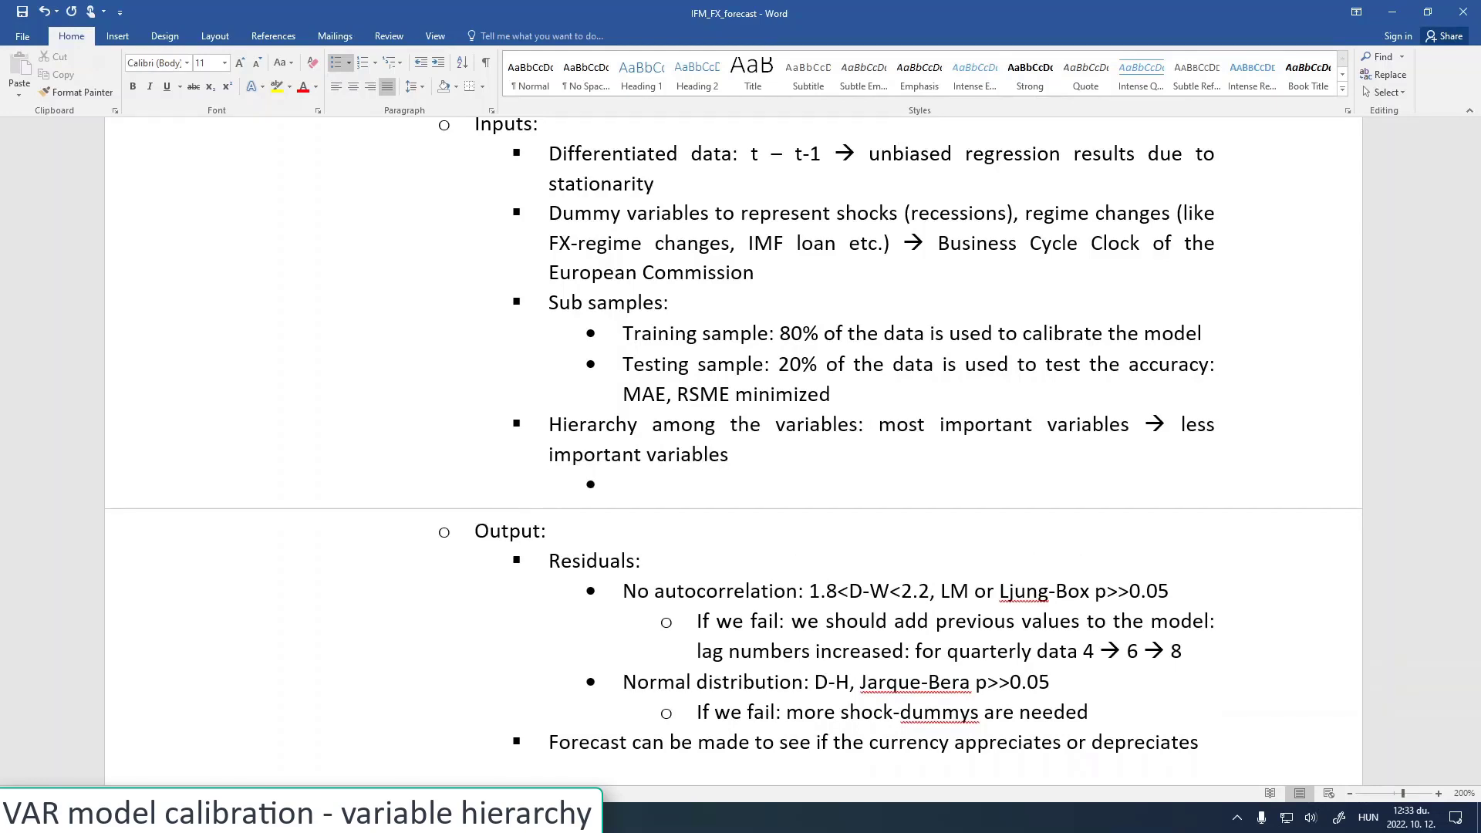
pyautogui.write('inflation:')
pyautogui.write('represents the v')
pyautogui.press('BackSpace')
pyautogui.write('balance bet')
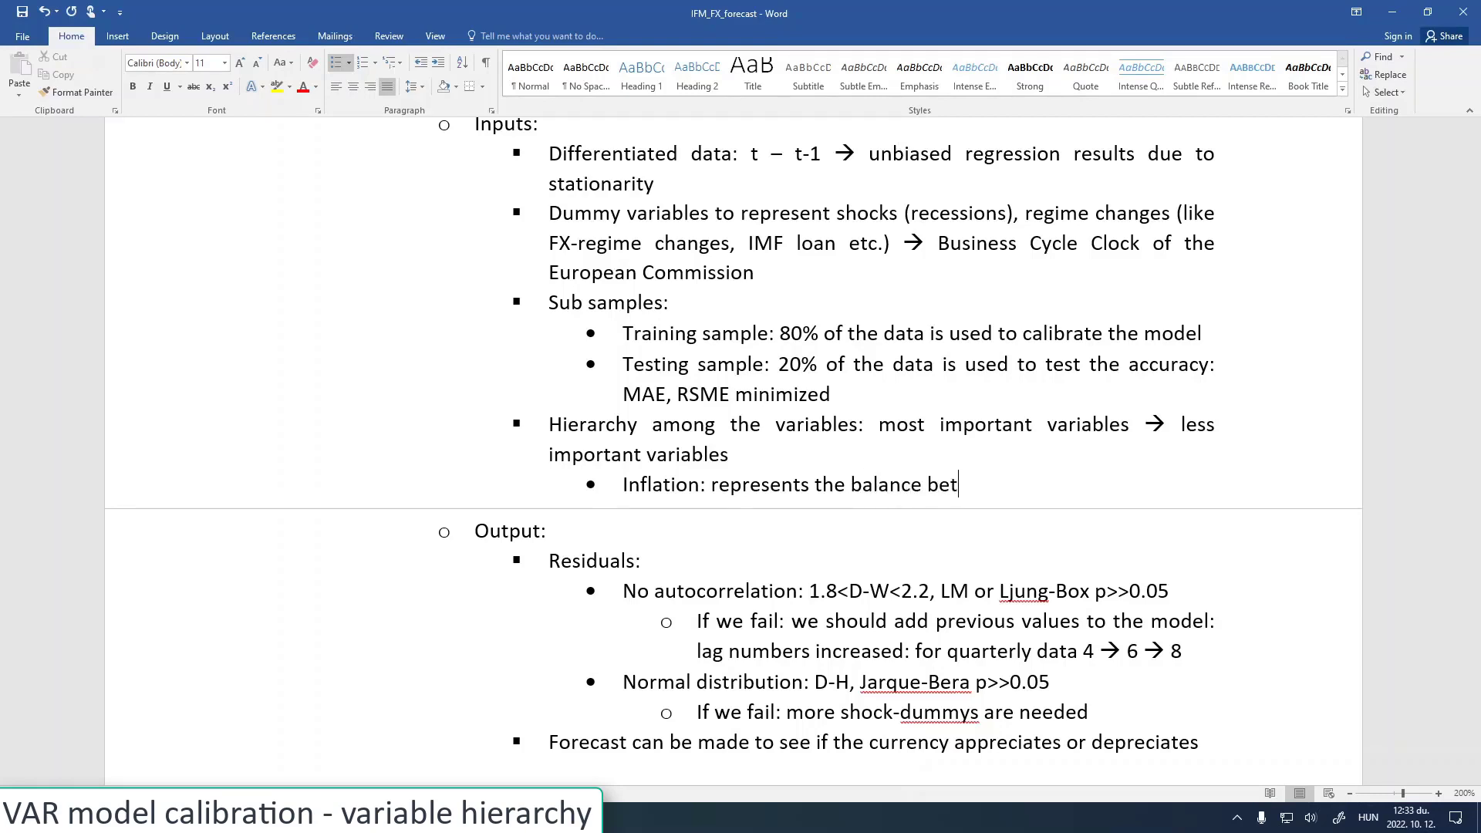
pyautogui.write('ween aggreg')
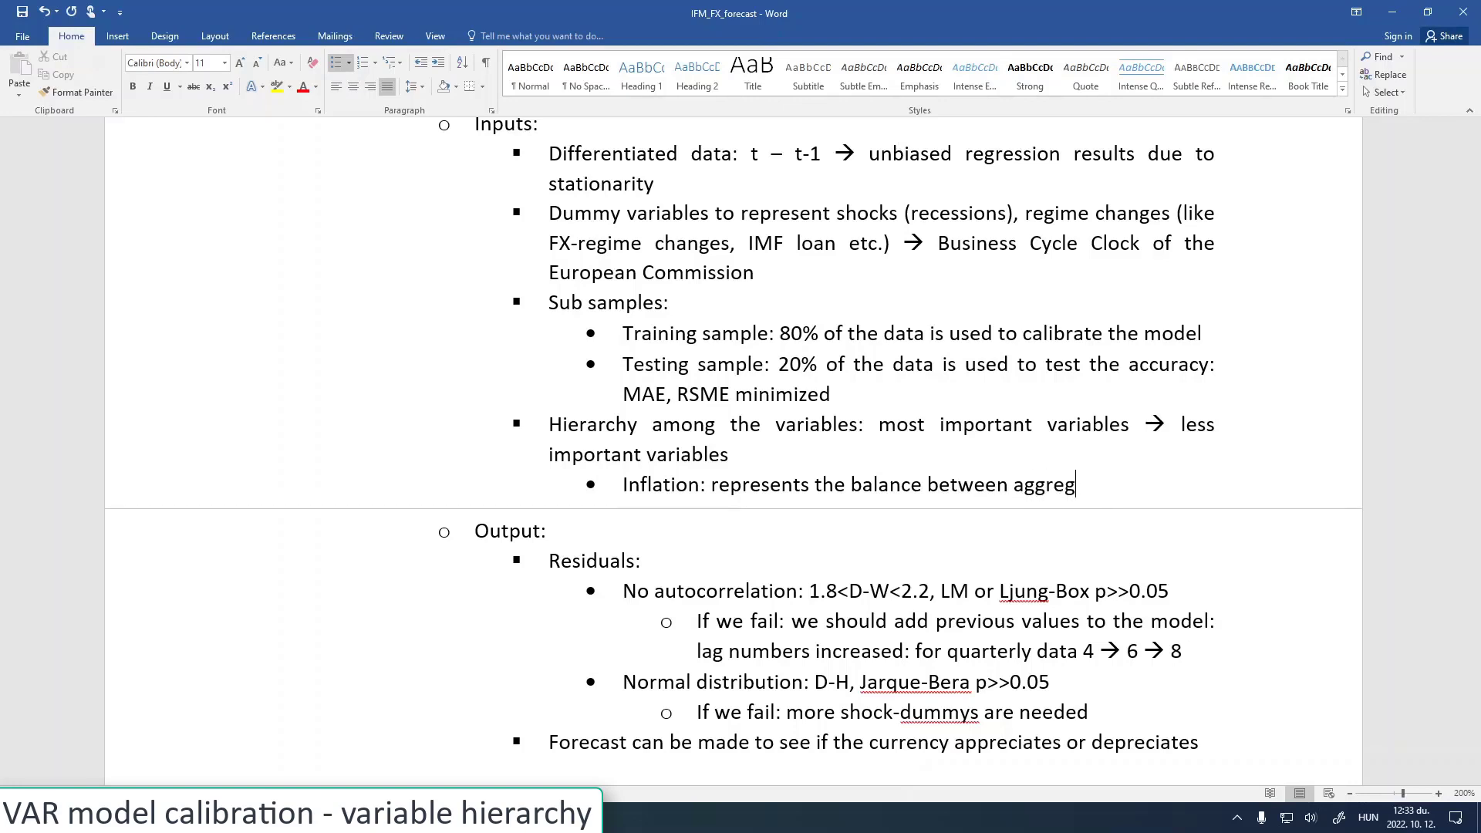
pyautogui.write('ated supply and demand')
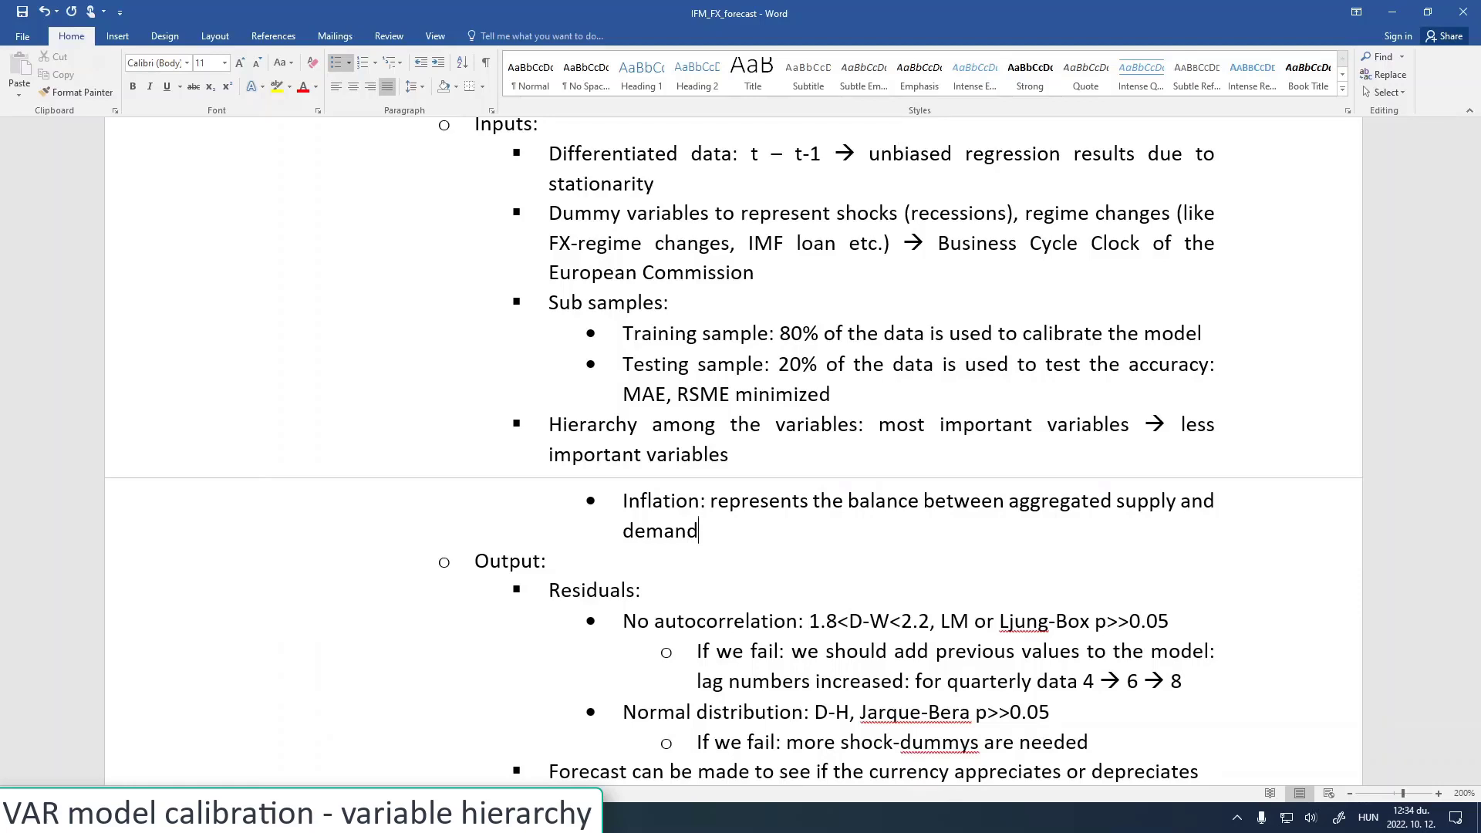
# Add a second sub-bullet reading "Interest rates: are managed by central banks due to their primary objectives"
pyautogui.press('Return')
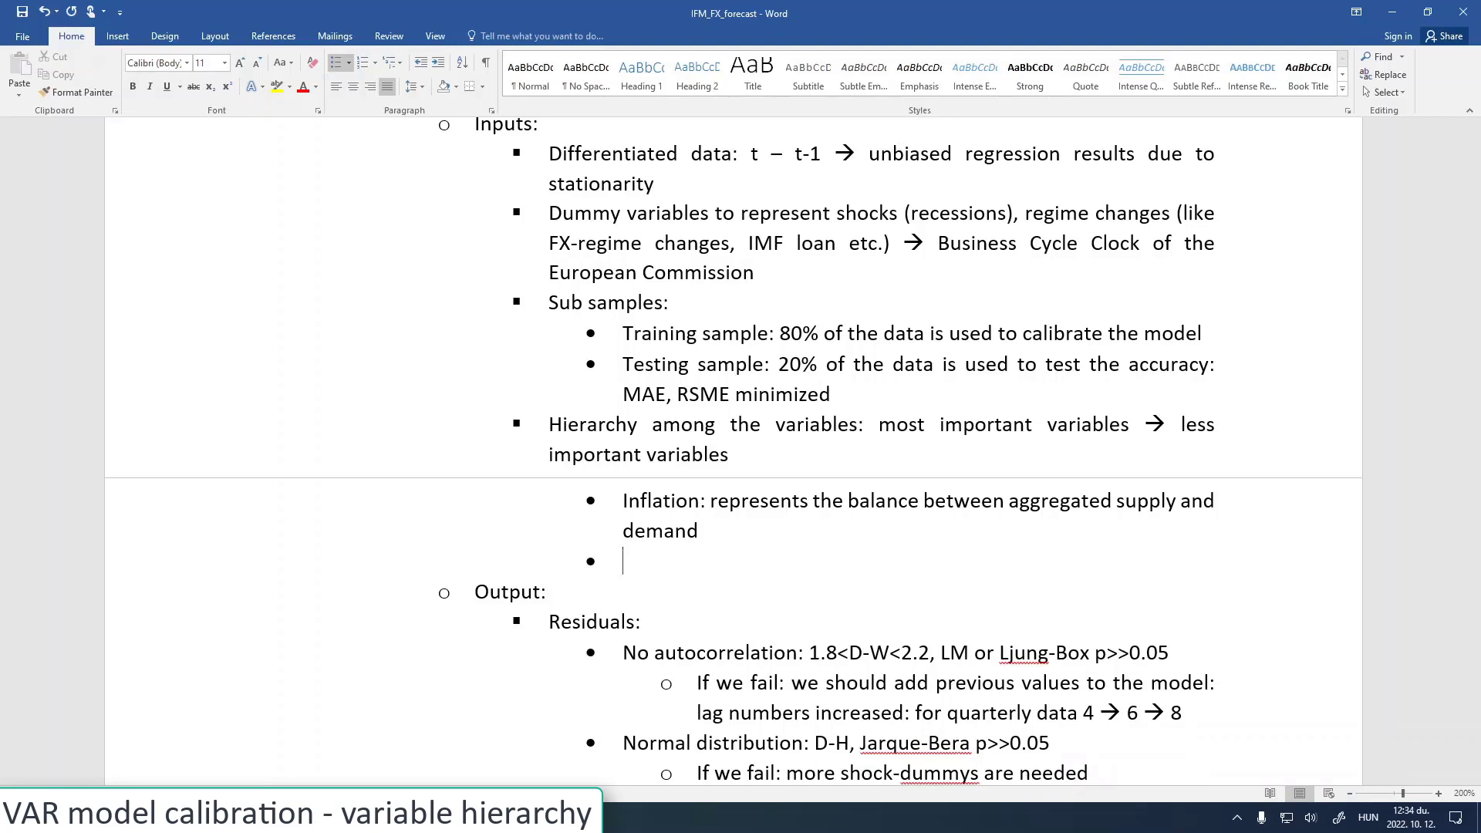
pyautogui.write('Interest rates')
pyautogui.write('are managed by')
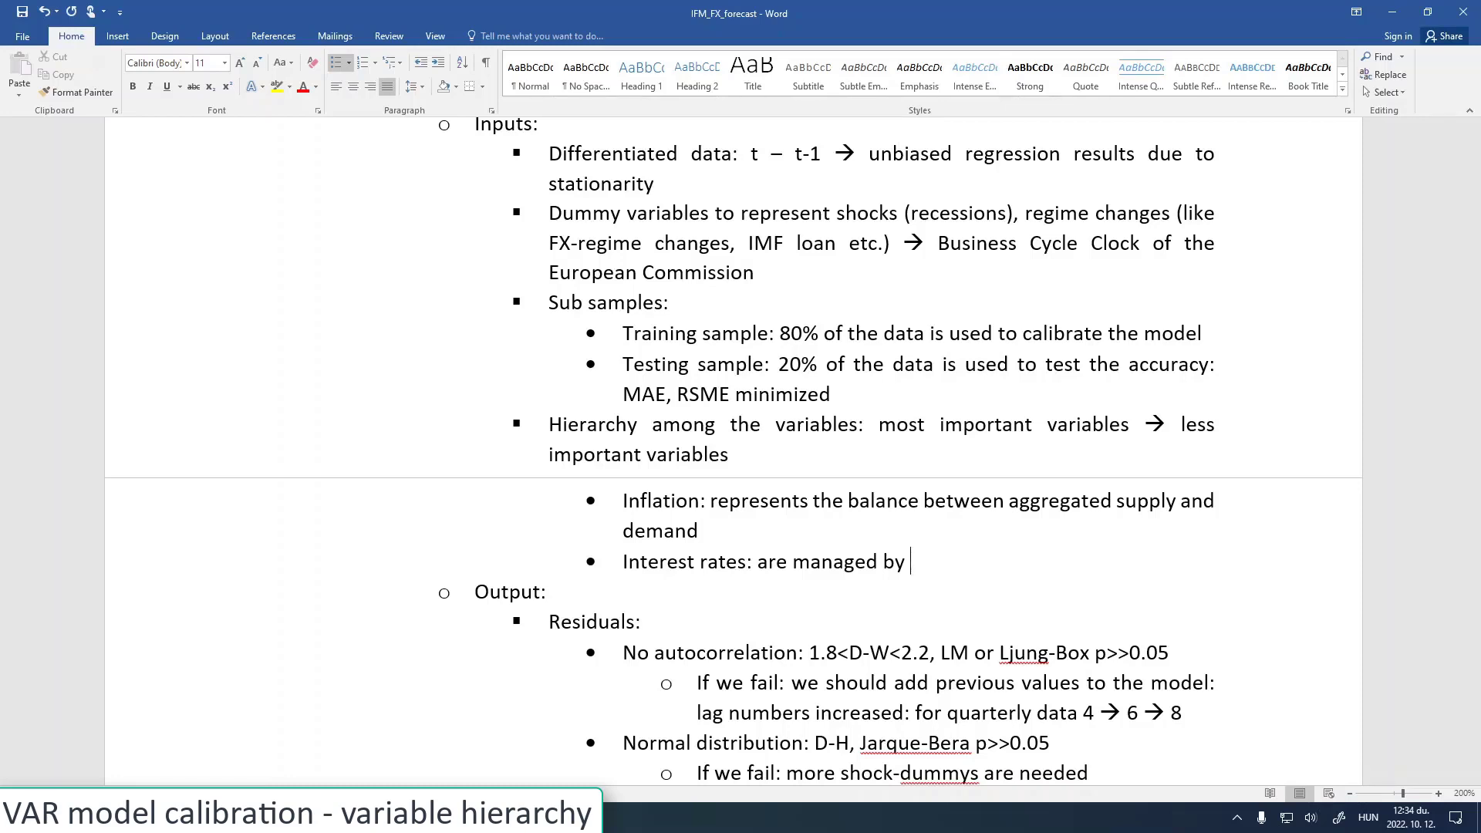
pyautogui.write('central banks')
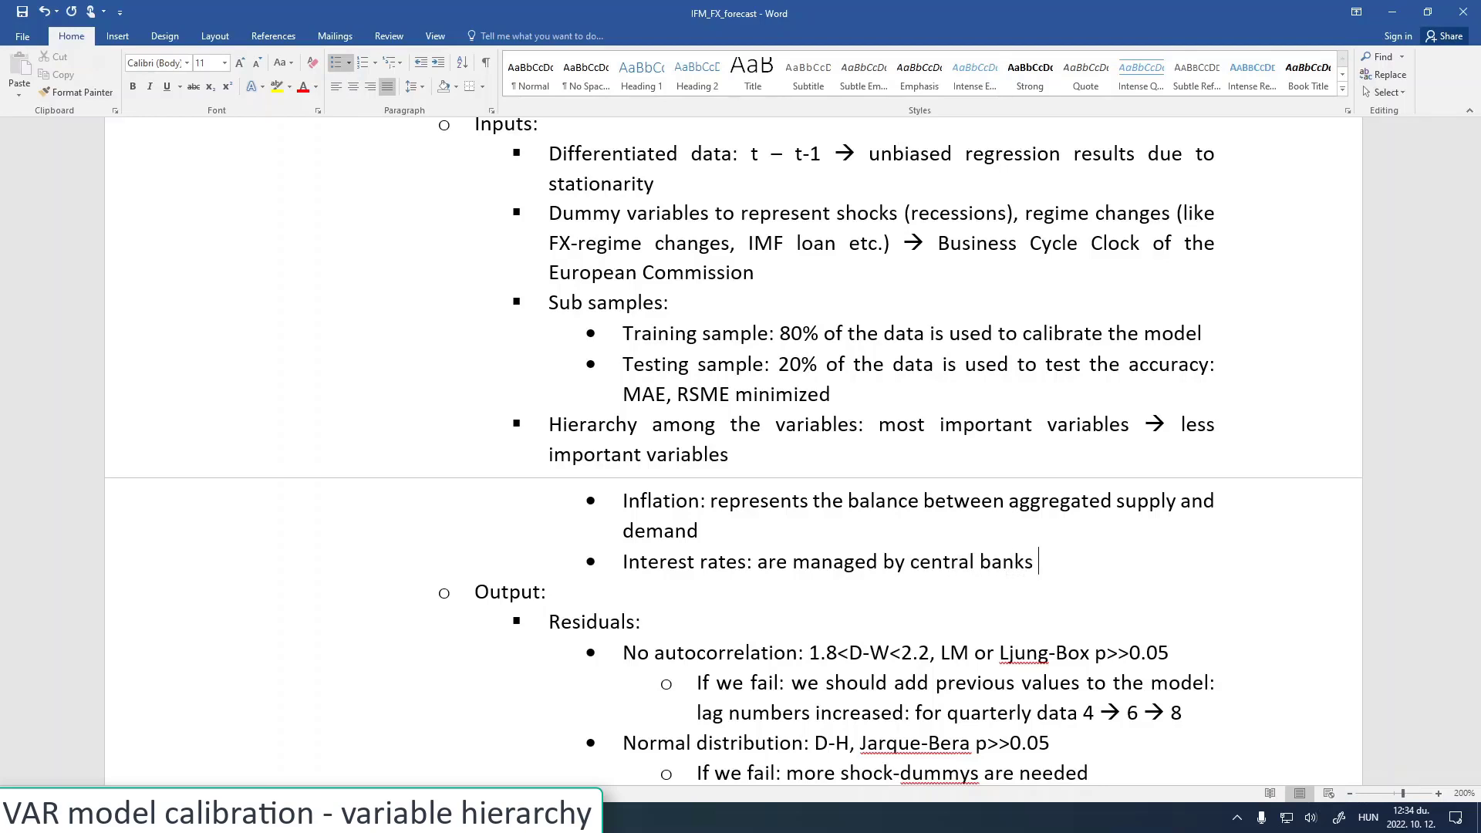
pyautogui.write(' due to their prima')
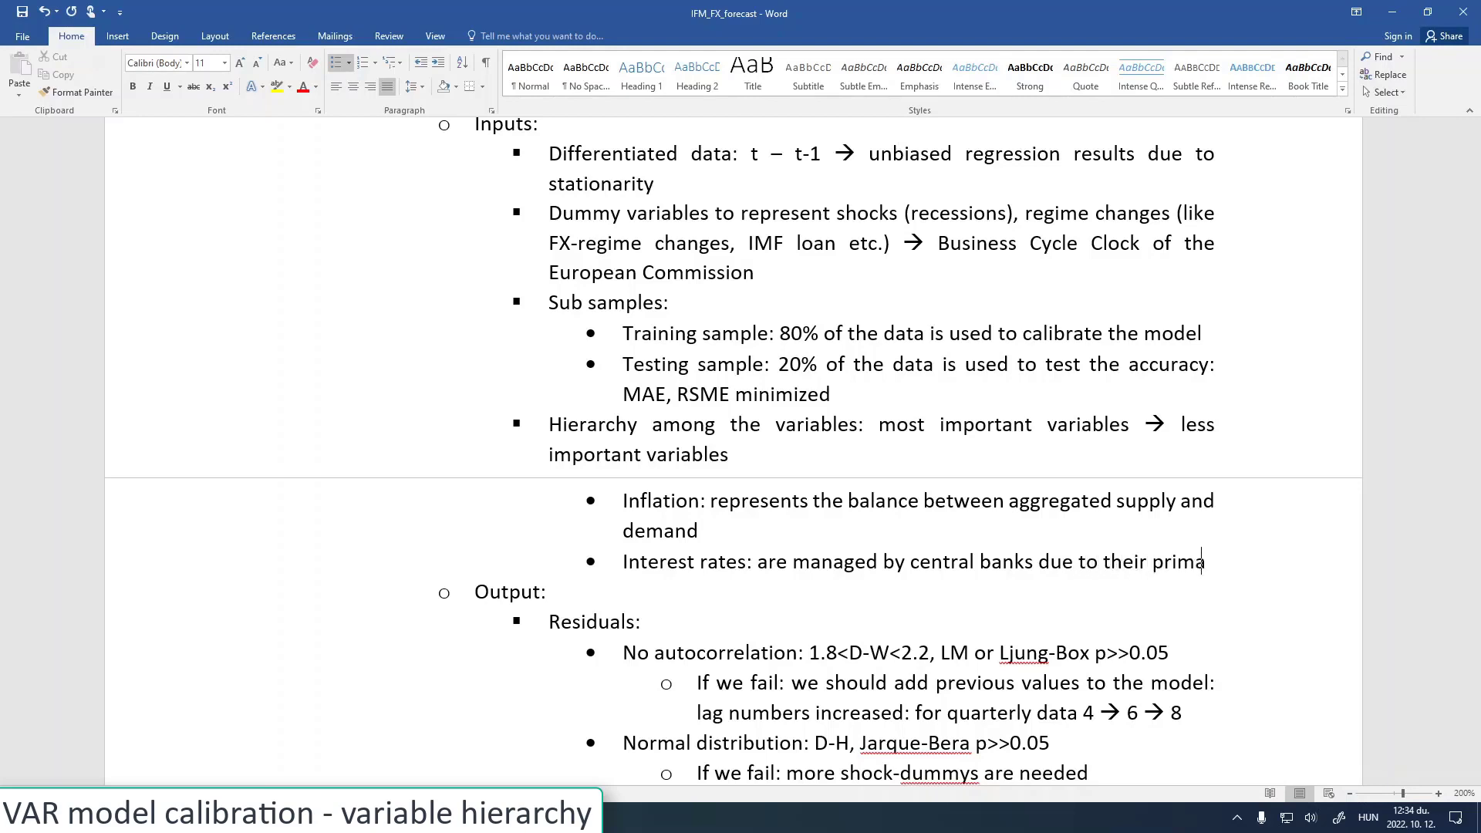
pyautogui.write('ry obje')
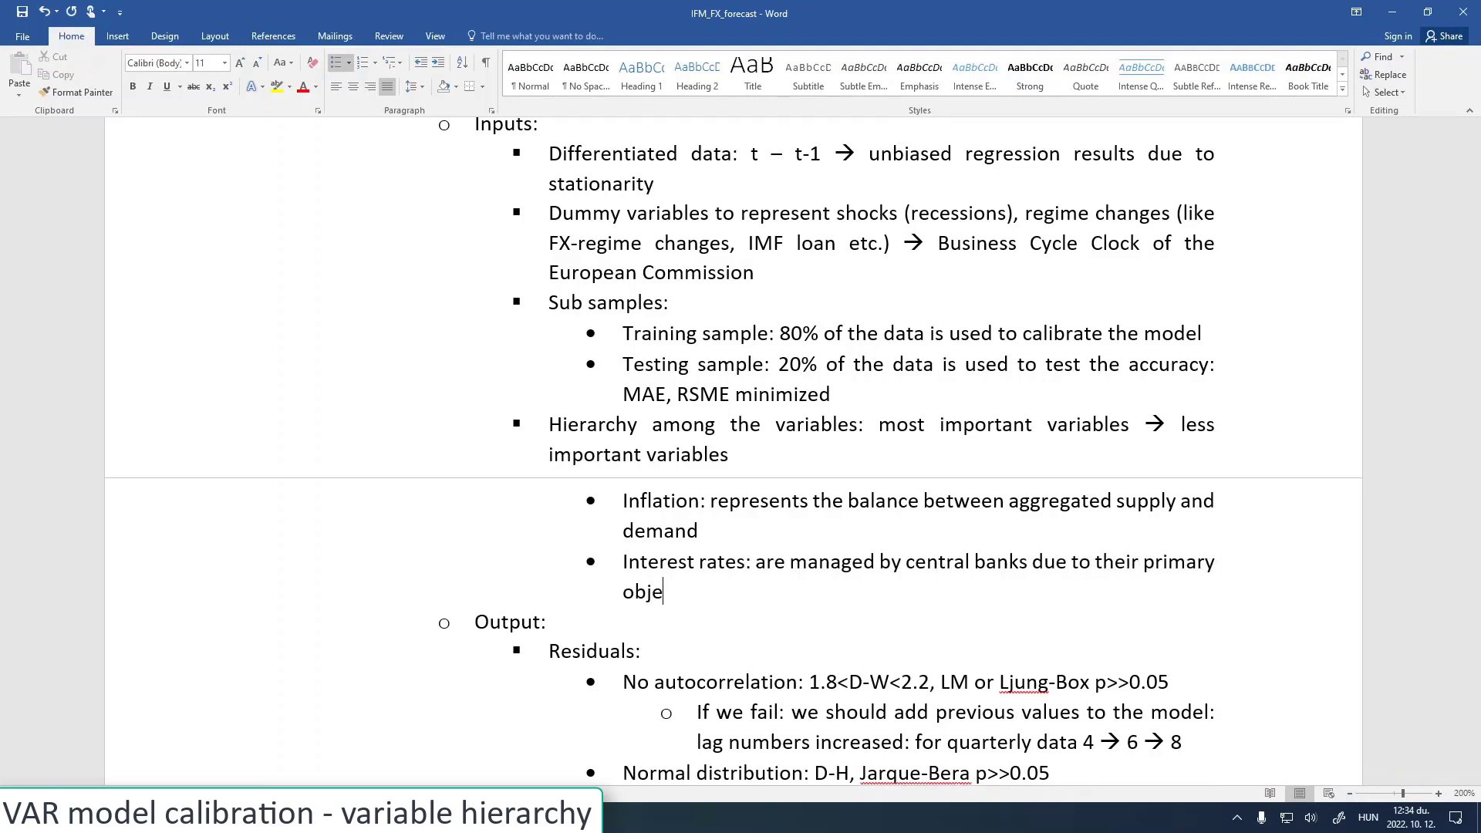
pyautogui.write('ctive')
pyautogui.write('s')
# Add a third sub-bullet reading "Currency: both affected by inflation and interest rate changes"
pyautogui.press('Return')
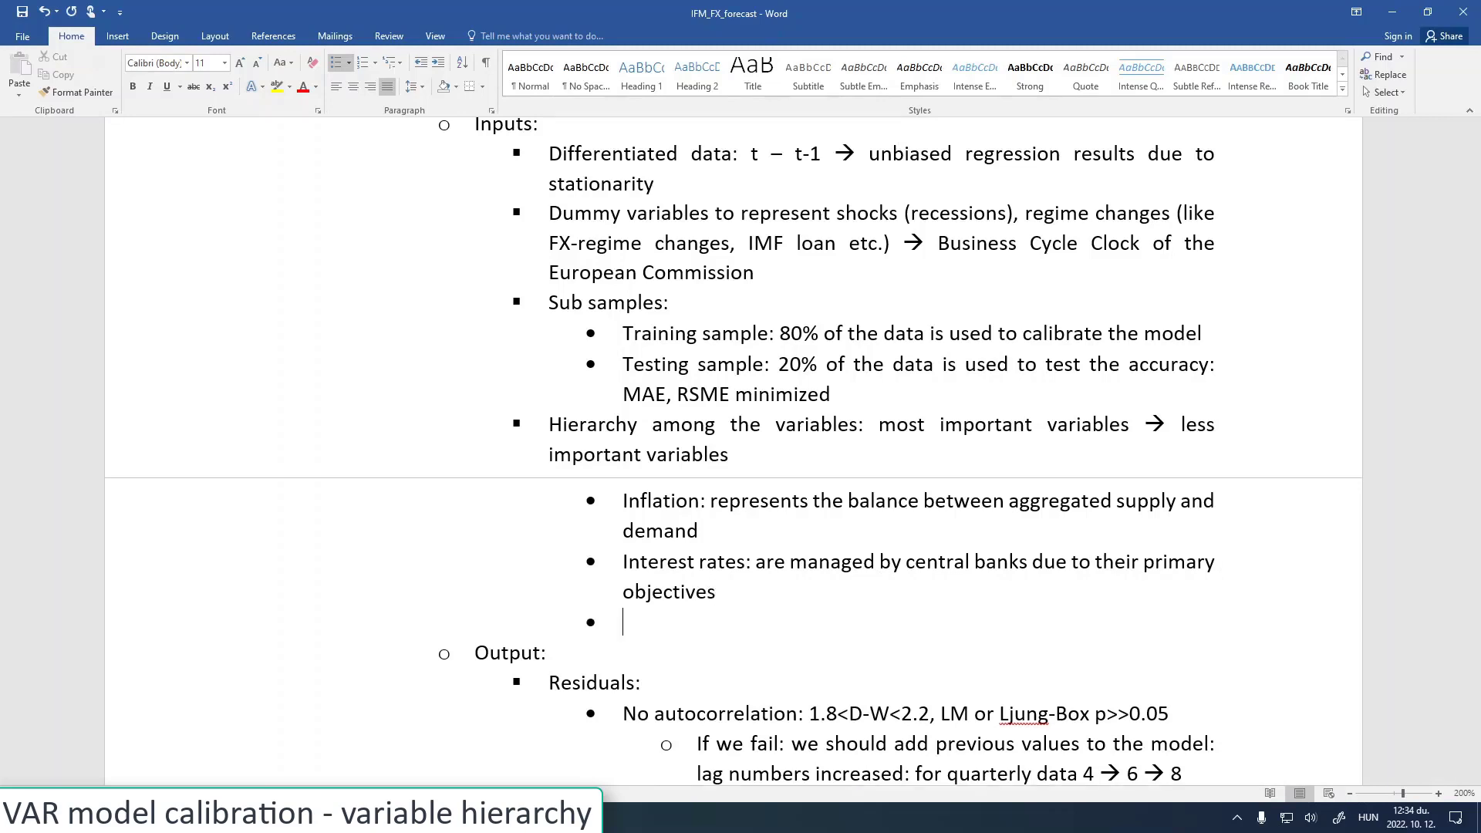
pyautogui.write('cu')
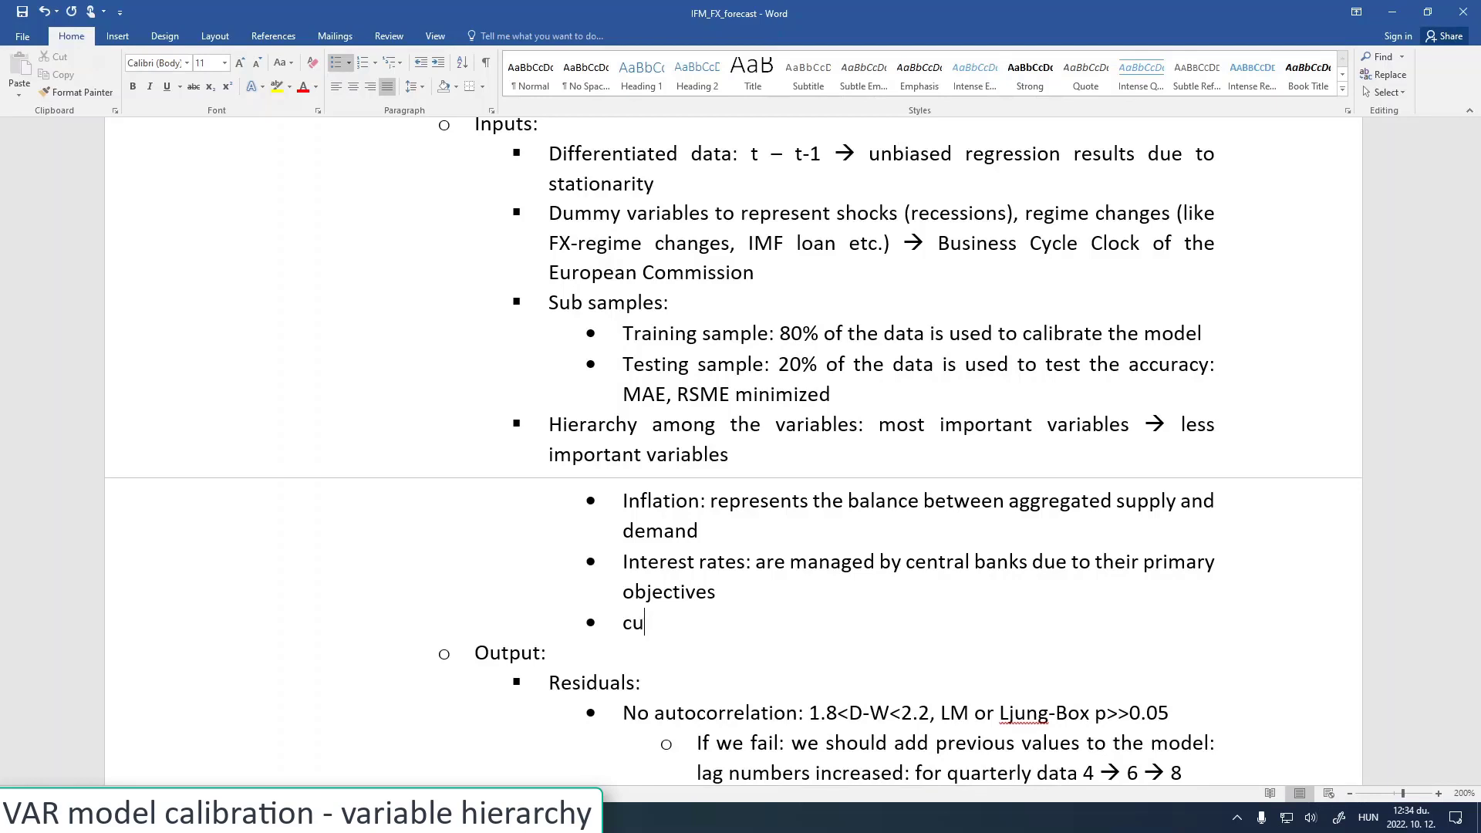
pyautogui.write('rrency?')
pyautogui.press('BackSpace')
pyautogui.write(': a')
pyautogui.press('BackSpace')
pyautogui.write('both affected by inflation and i')
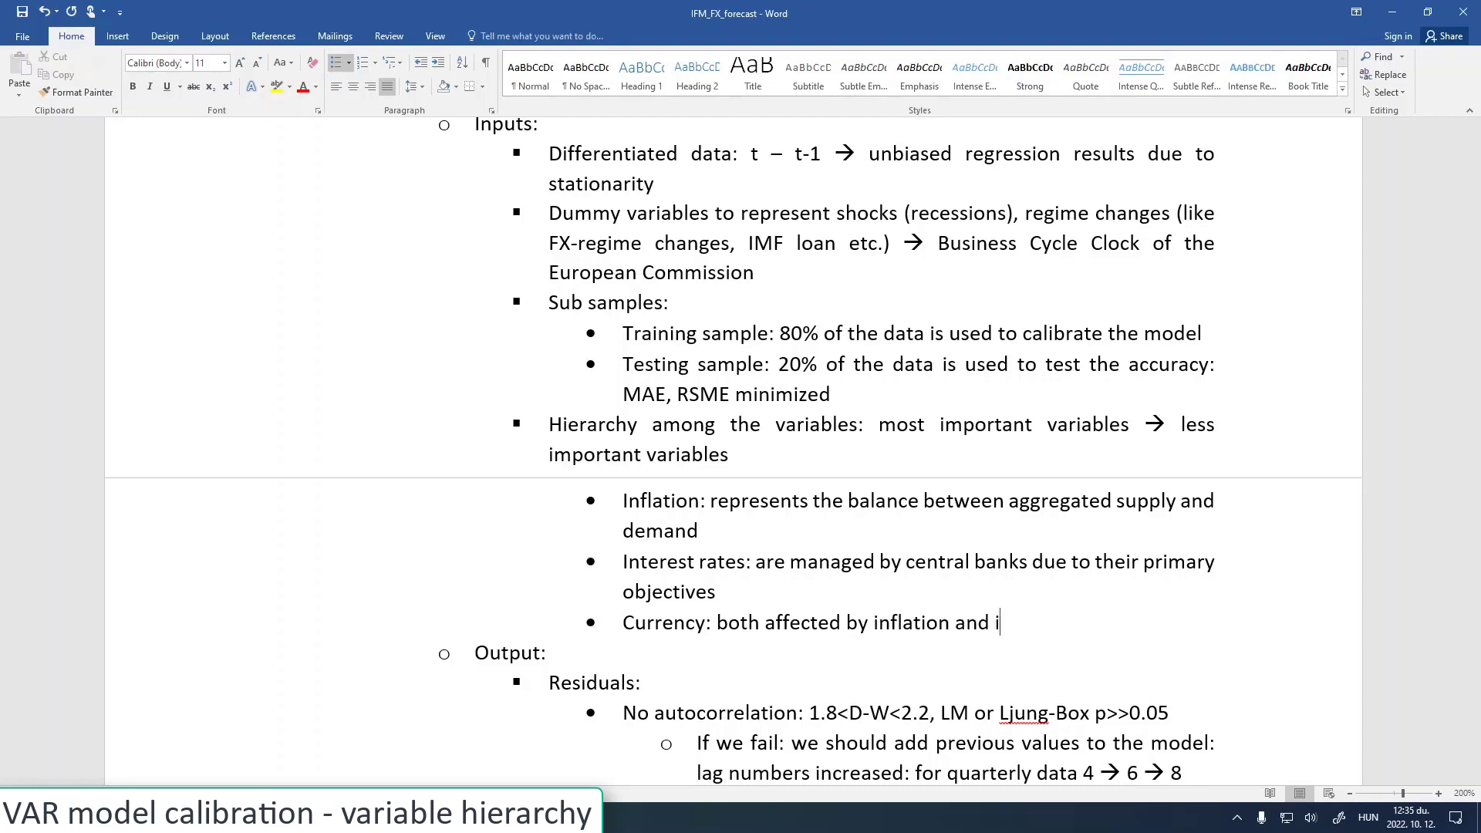
pyautogui.write('nterest rate changes')
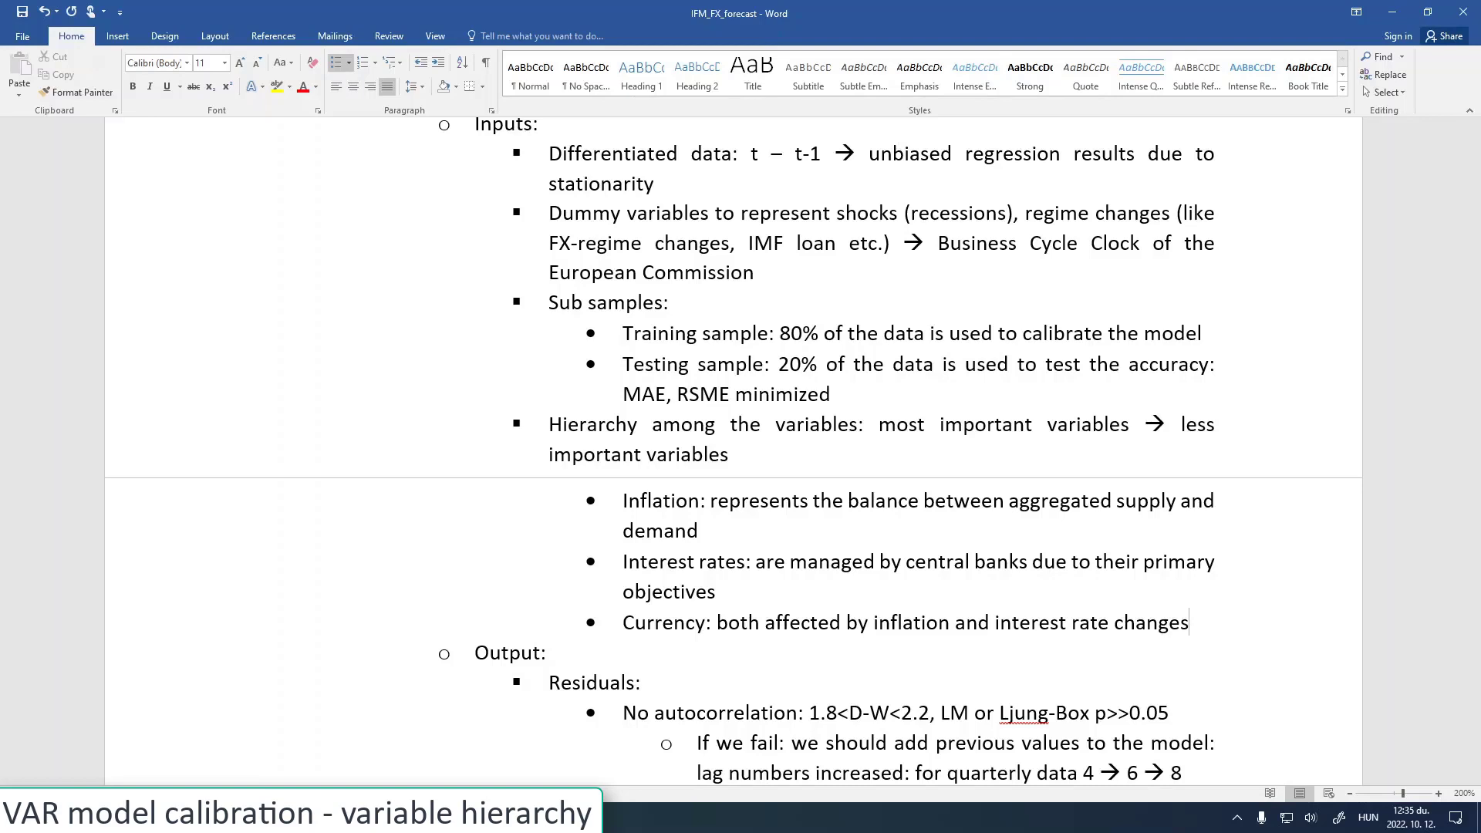
pyautogui.click(640, 501)
pyautogui.click(659, 571)
pyautogui.click(661, 626)
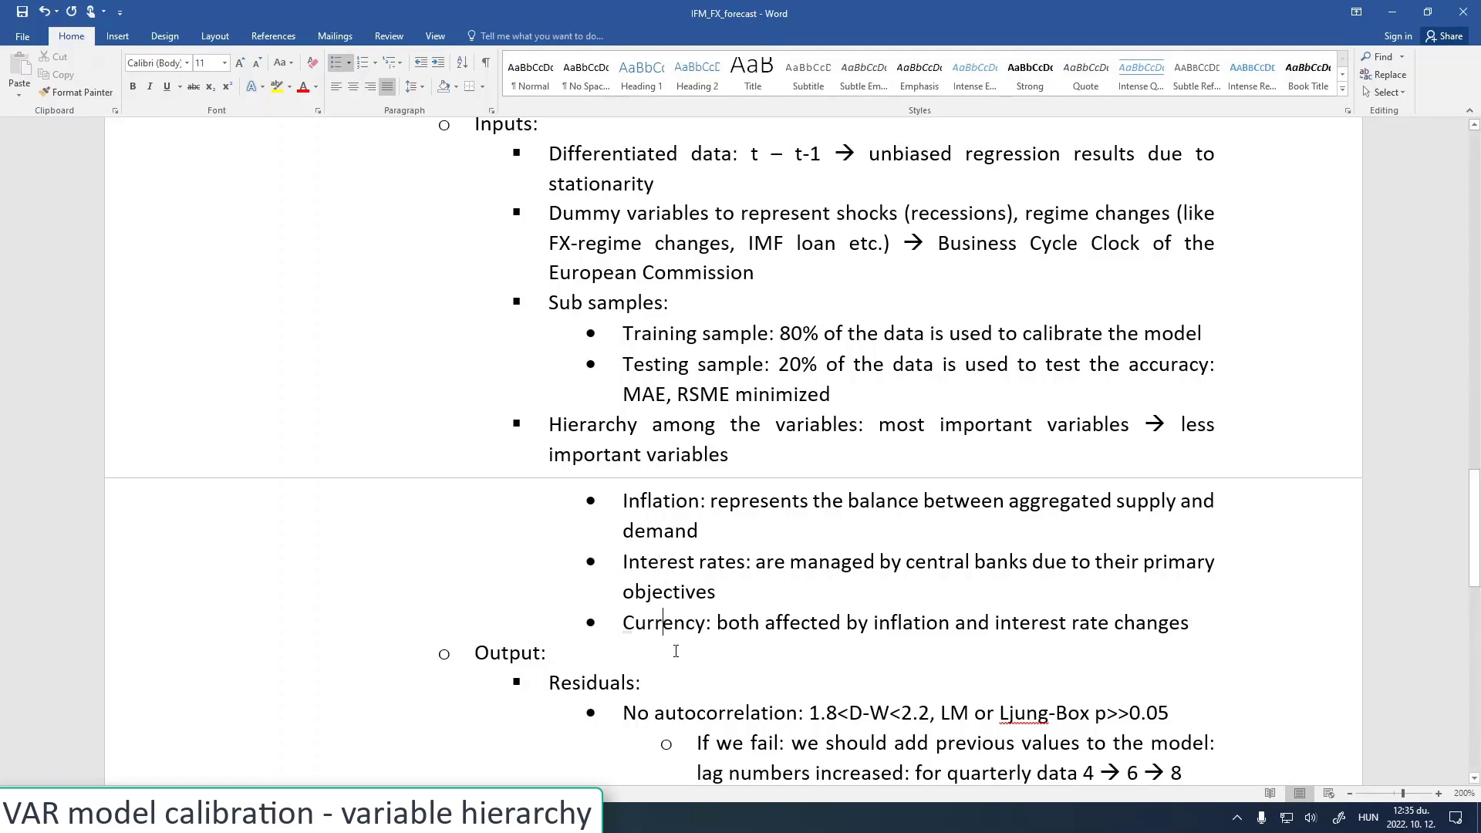
# Return to gretl's VAR specification and set the endogenous variables in the order d_inflation_prem, d_Sovereign_prem, d_USDEUR
pyautogui.hotkey('alt', 'Tab')
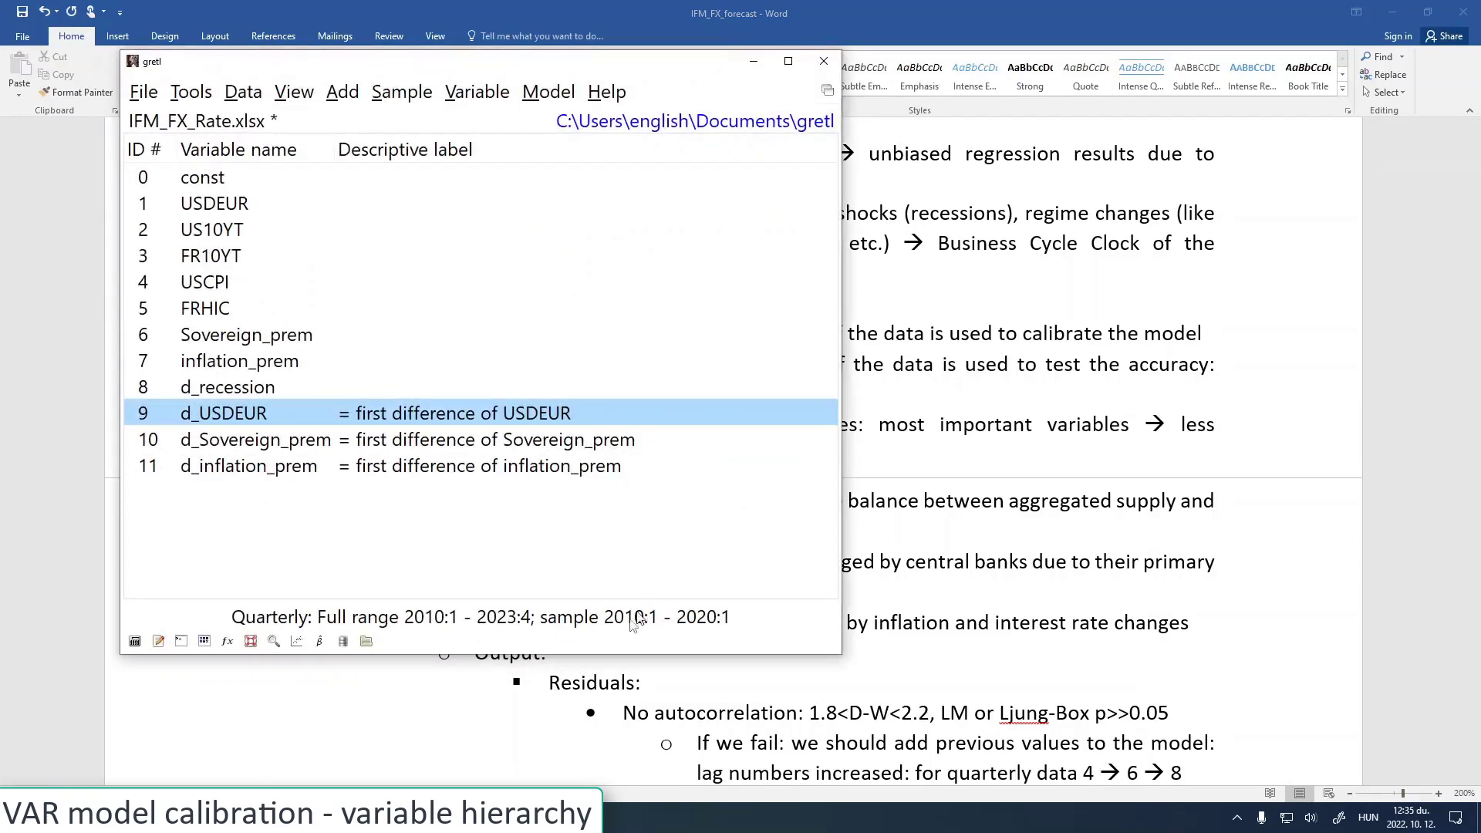
pyautogui.hotkey('alt', 'Tab')
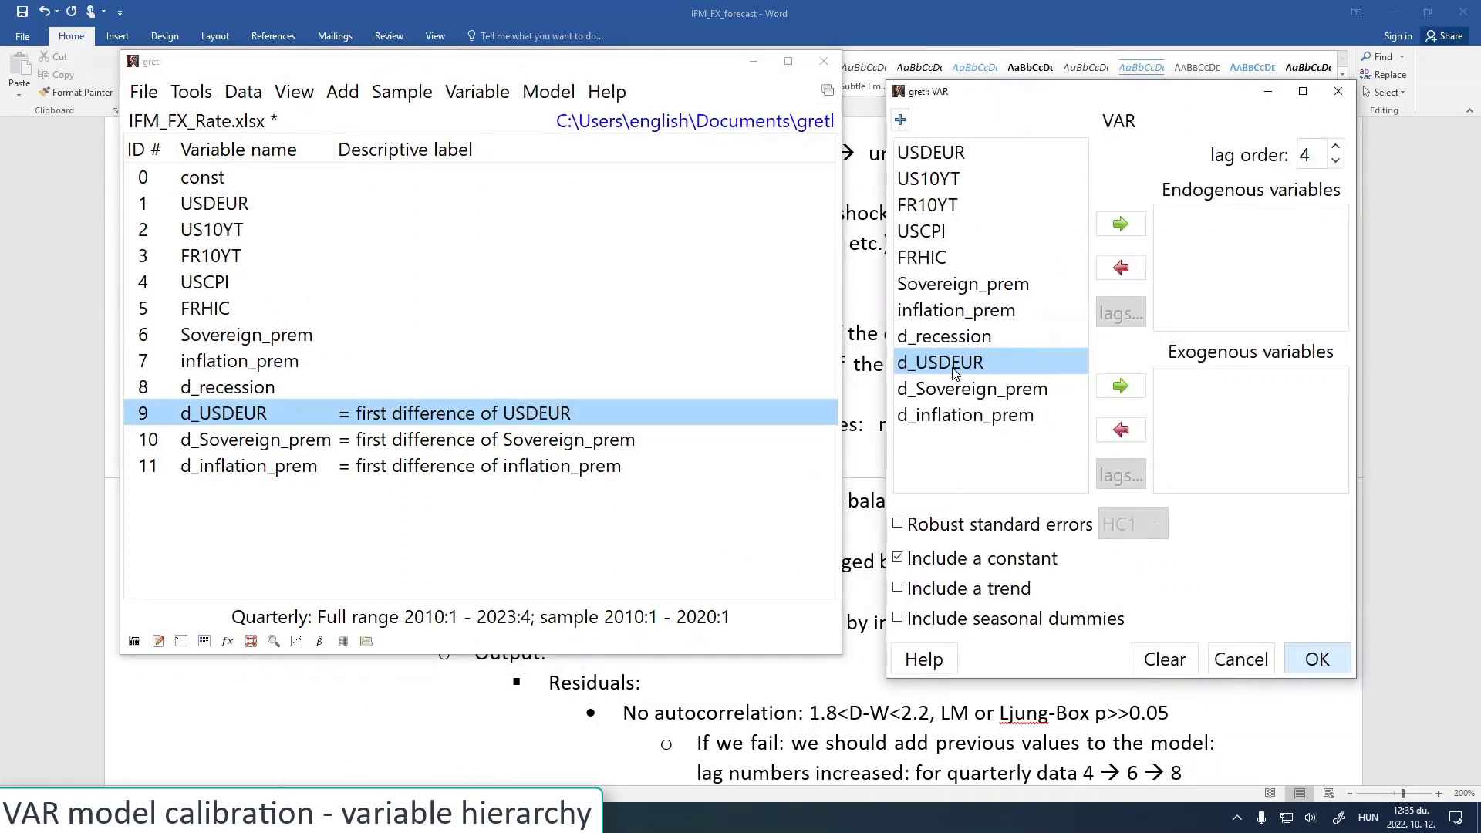
pyautogui.click(956, 421)
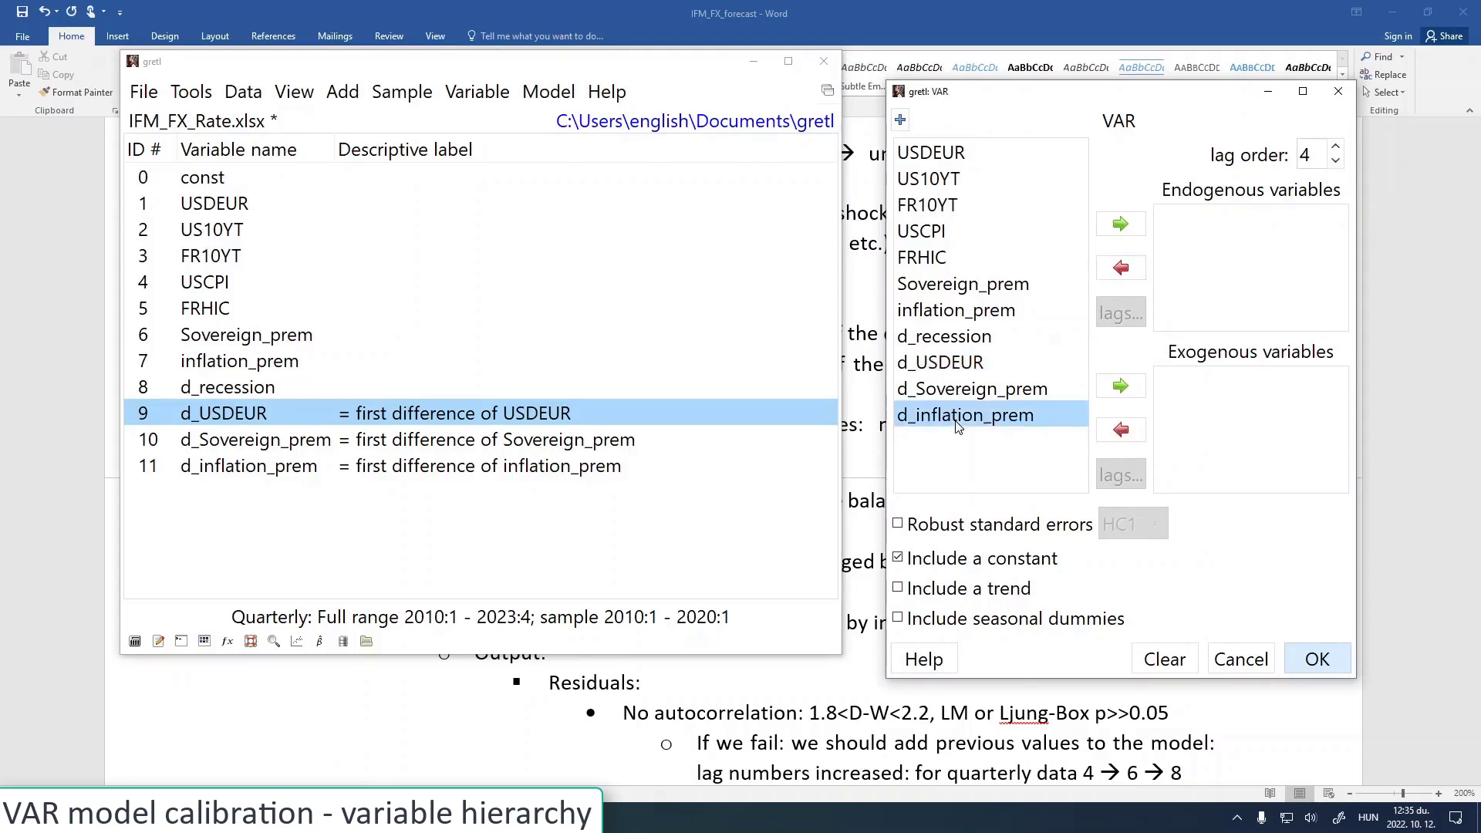
pyautogui.click(1122, 225)
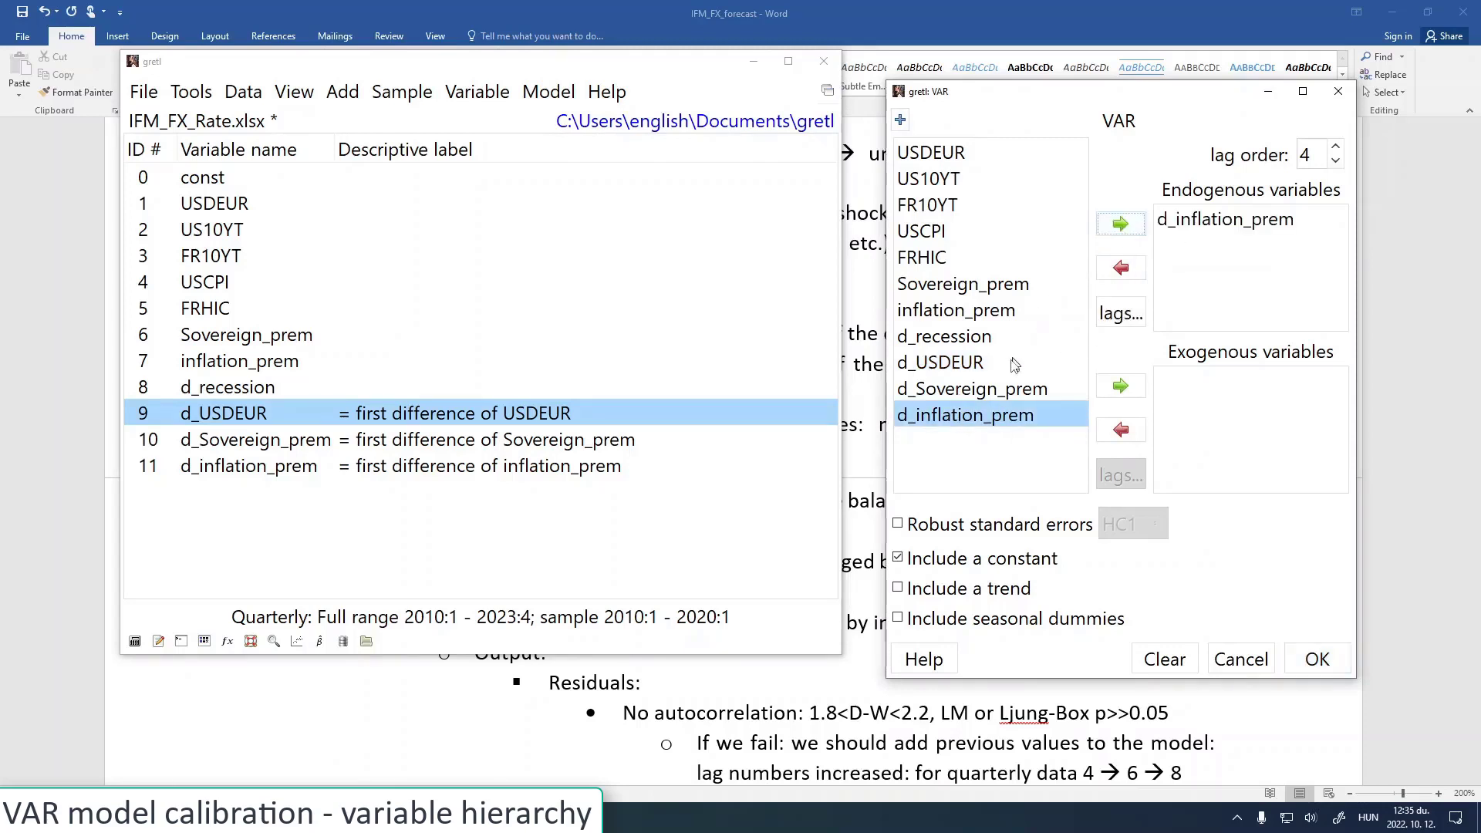
pyautogui.click(997, 393)
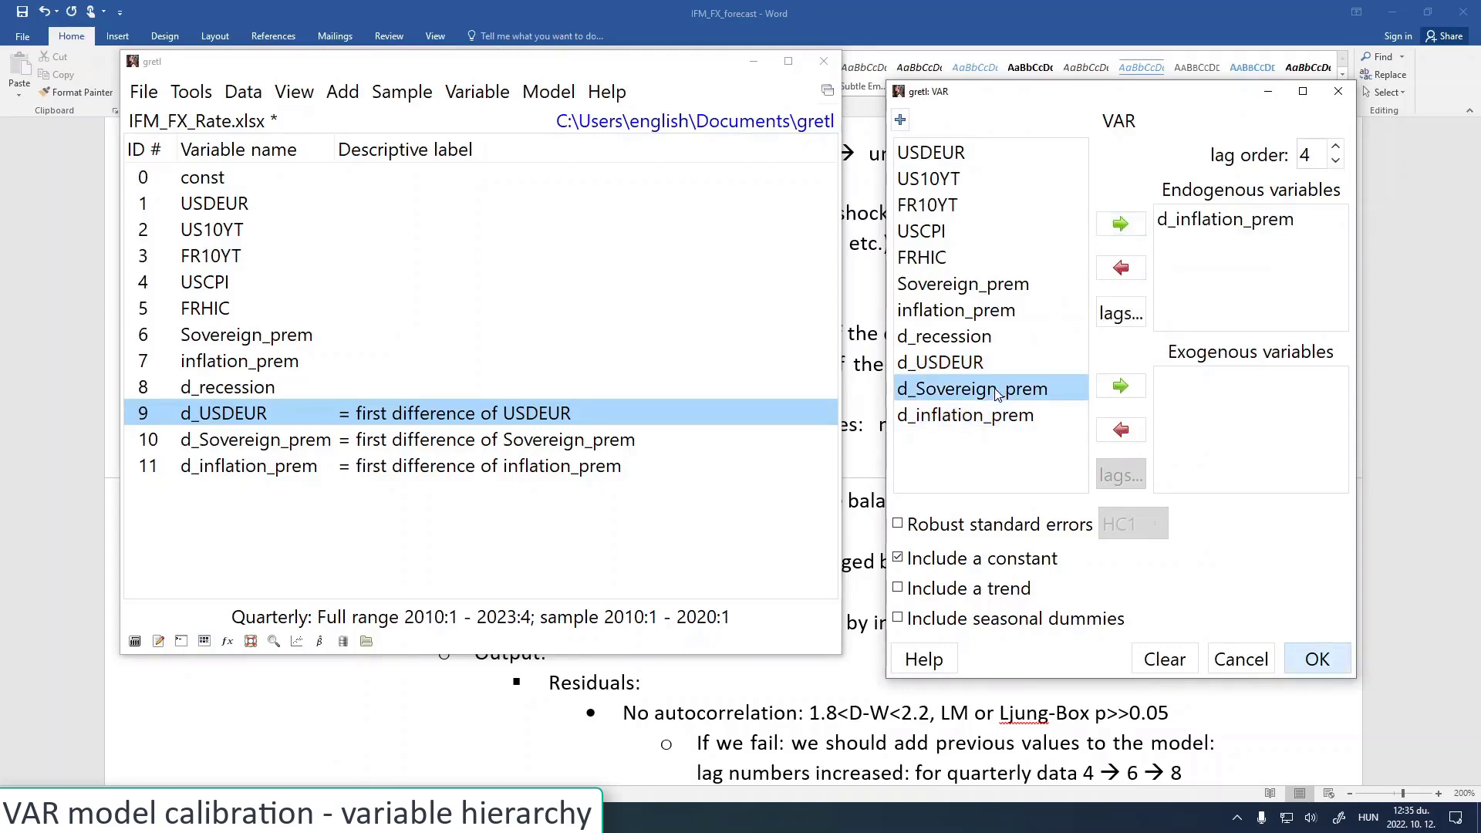
pyautogui.click(1121, 224)
pyautogui.click(957, 362)
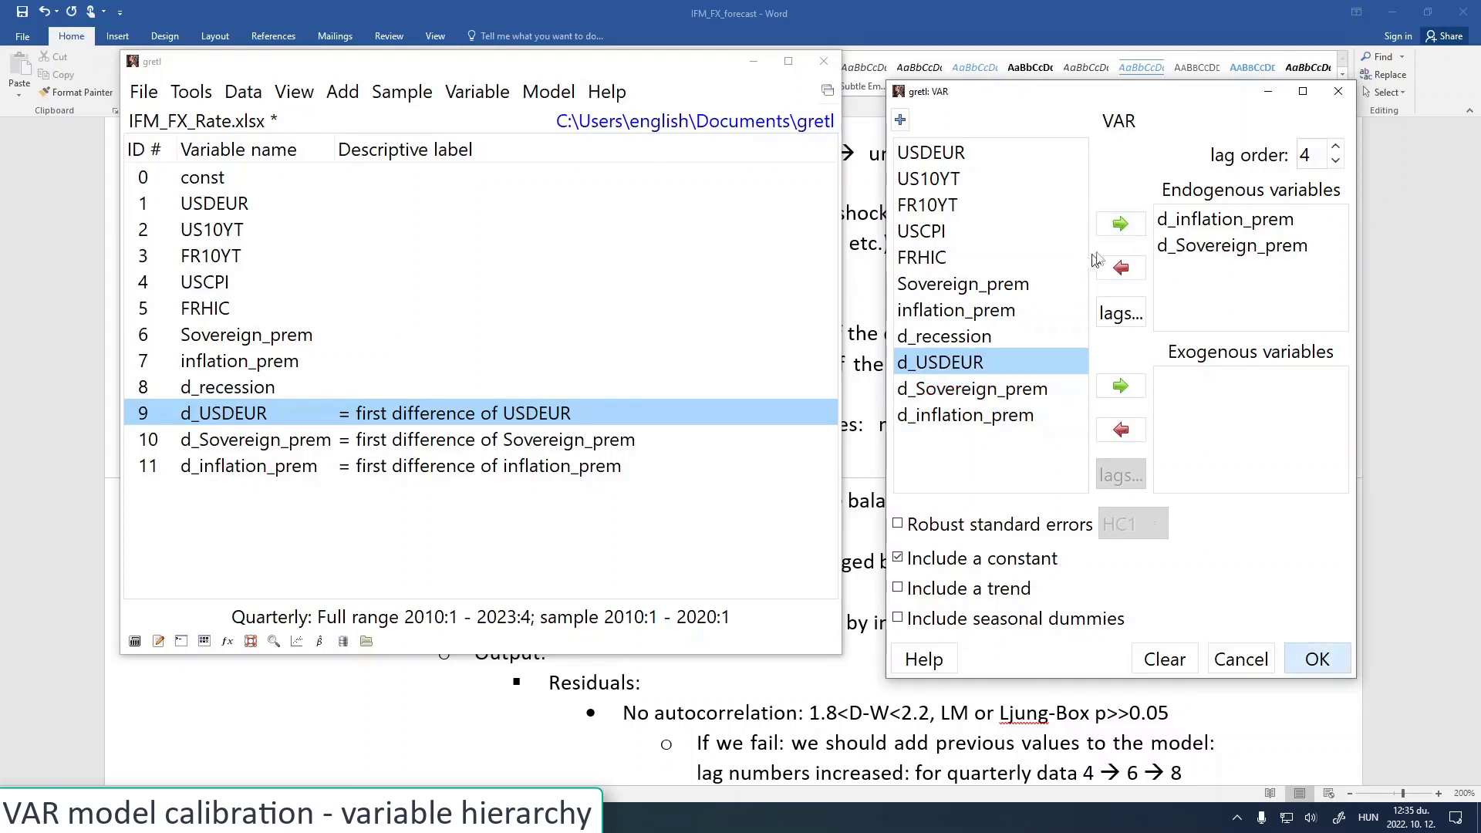
pyautogui.click(1121, 224)
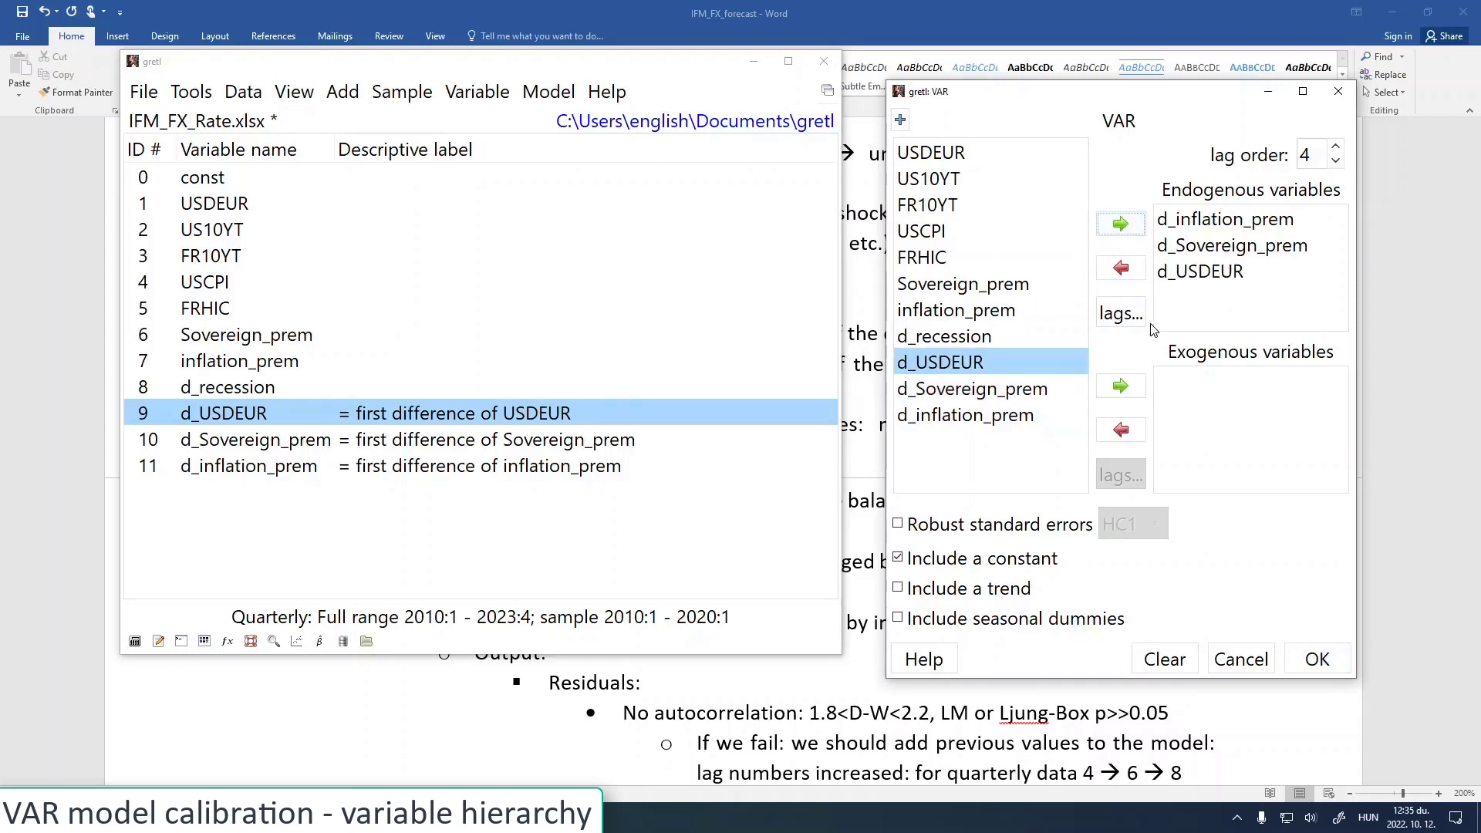
# Add d_recession as the exogenous variable and estimate the VAR with lag order 4 and a constant
pyautogui.click(931, 339)
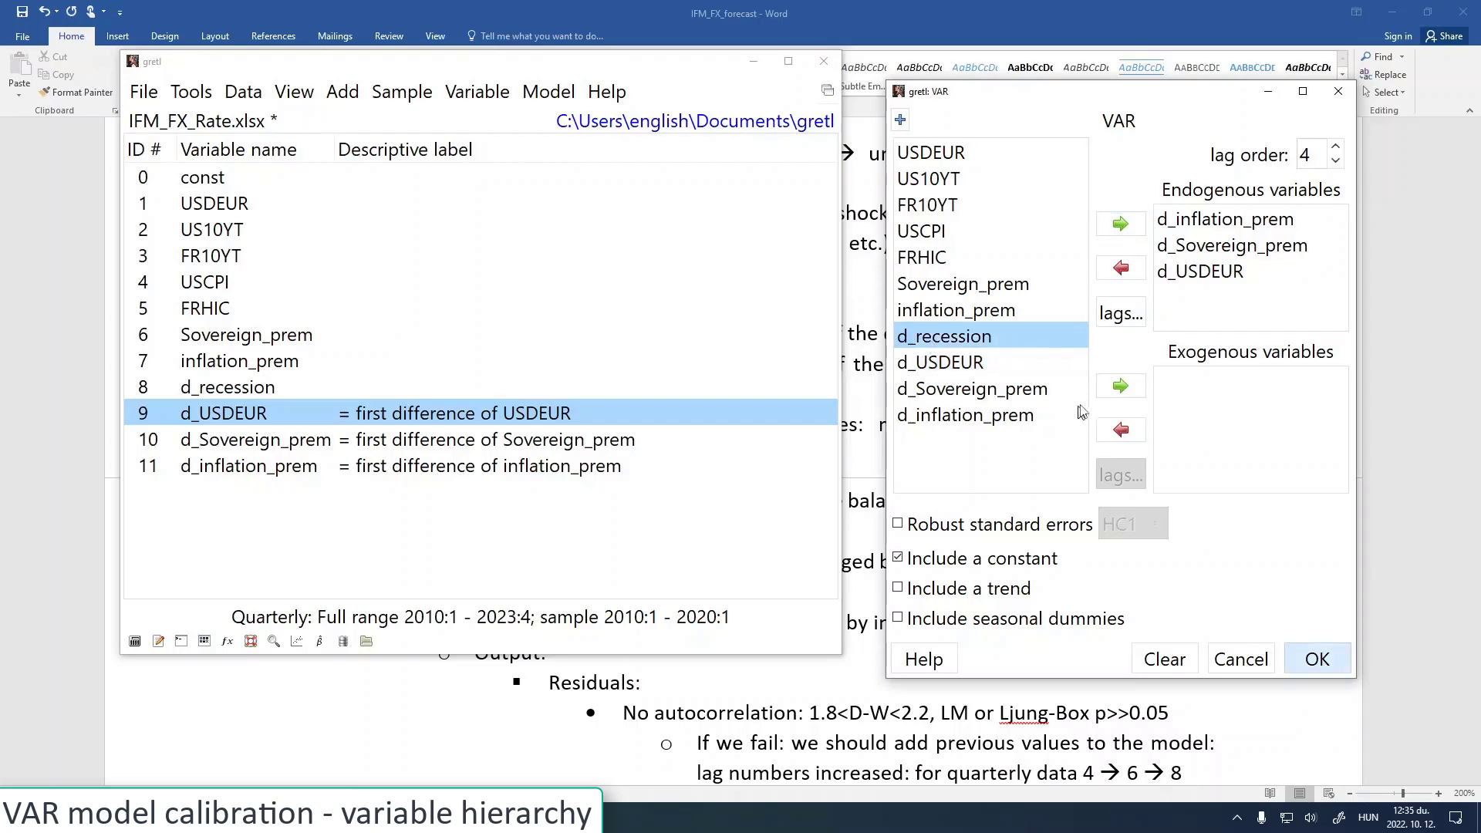
pyautogui.click(1121, 386)
pyautogui.moveTo(1142, 99); pyautogui.dragTo(1112, 71)
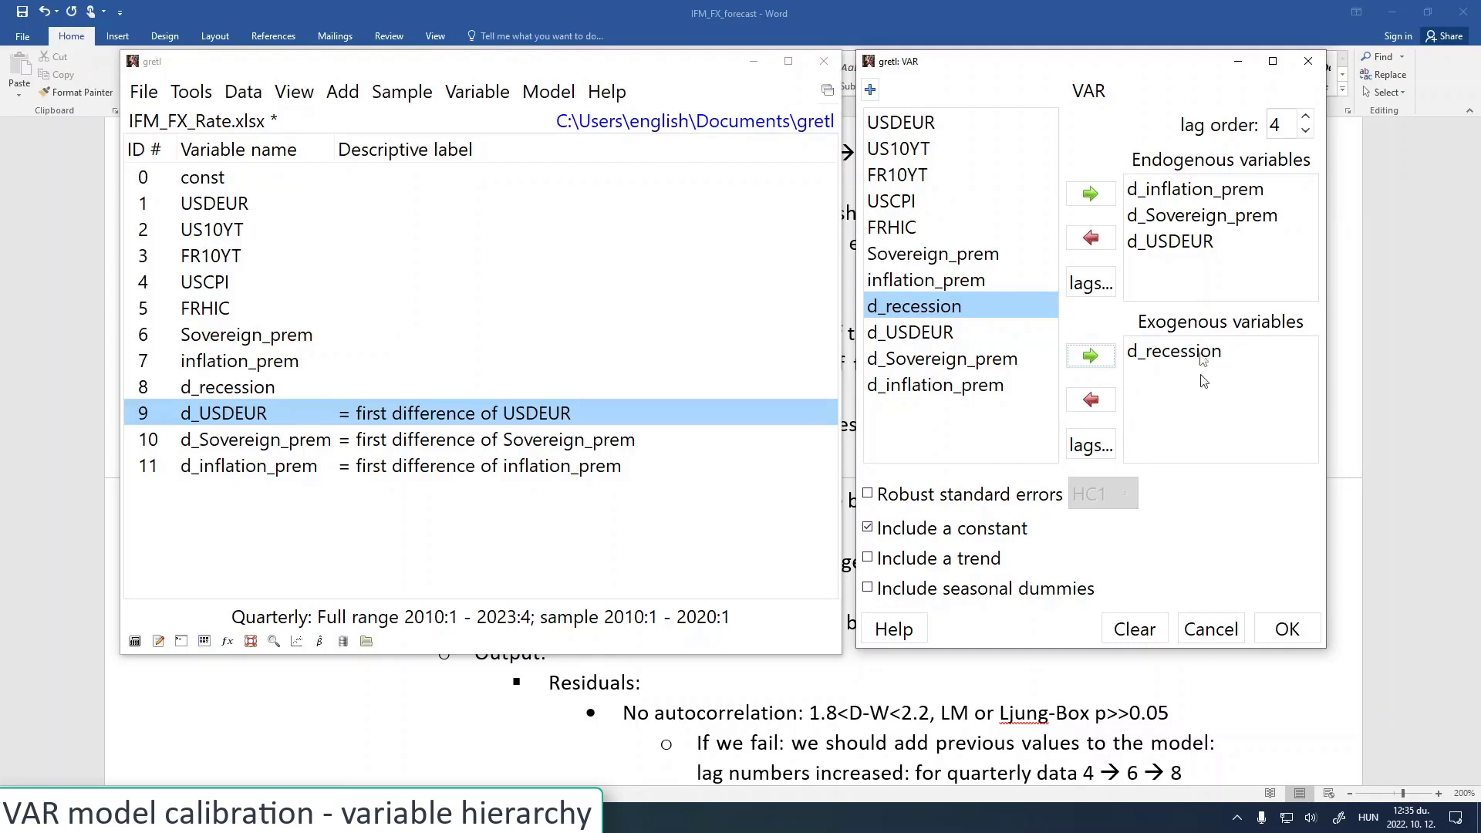
pyautogui.click(1288, 629)
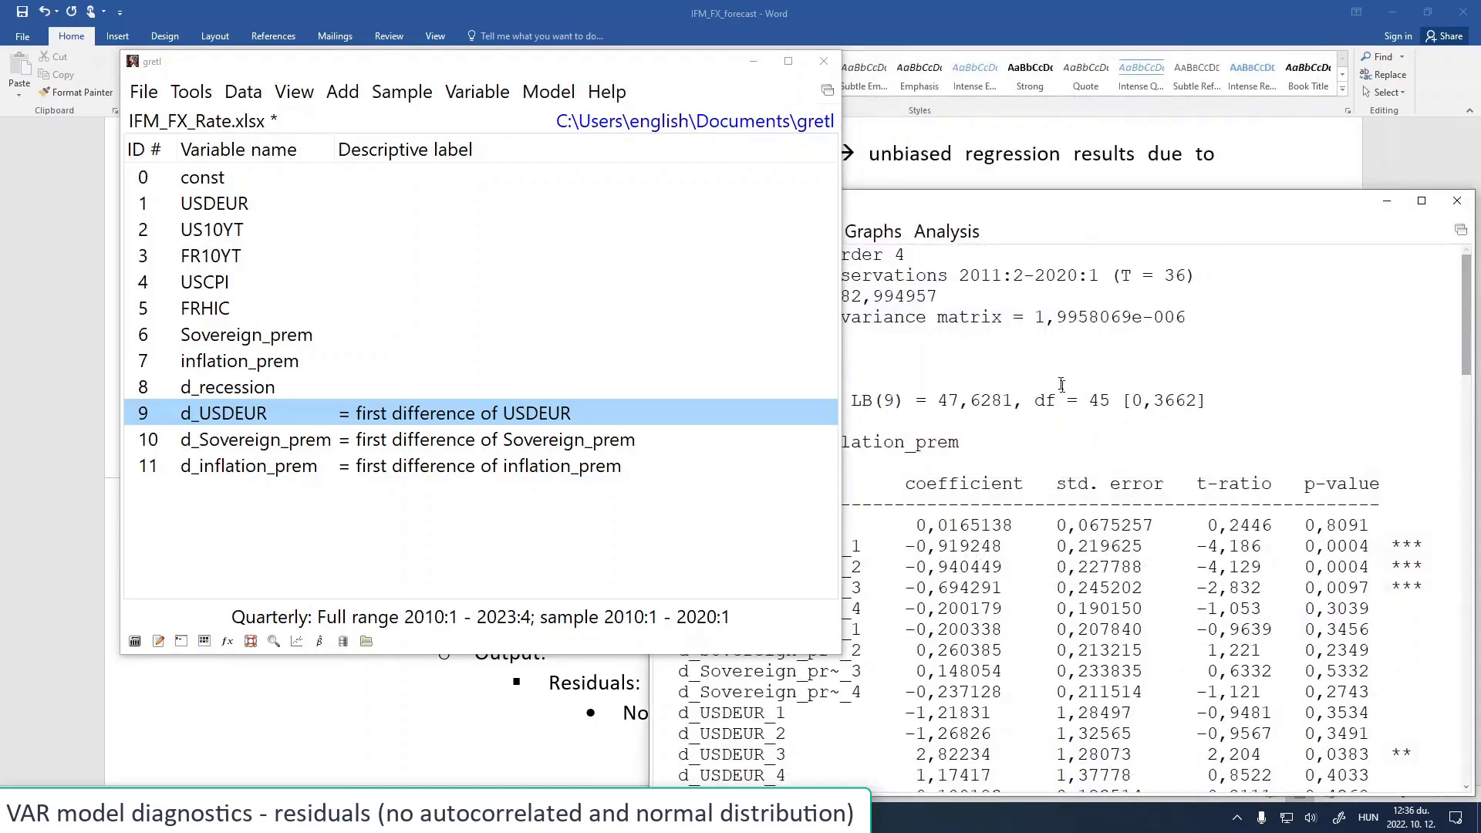
# Examine the d_inflation_prem equation's coefficient table and Durbin-Watson statistic in the VAR output
pyautogui.moveTo(674, 67); pyautogui.dragTo(392, 101)
pyautogui.moveTo(839, 202); pyautogui.dragTo(762, 48)
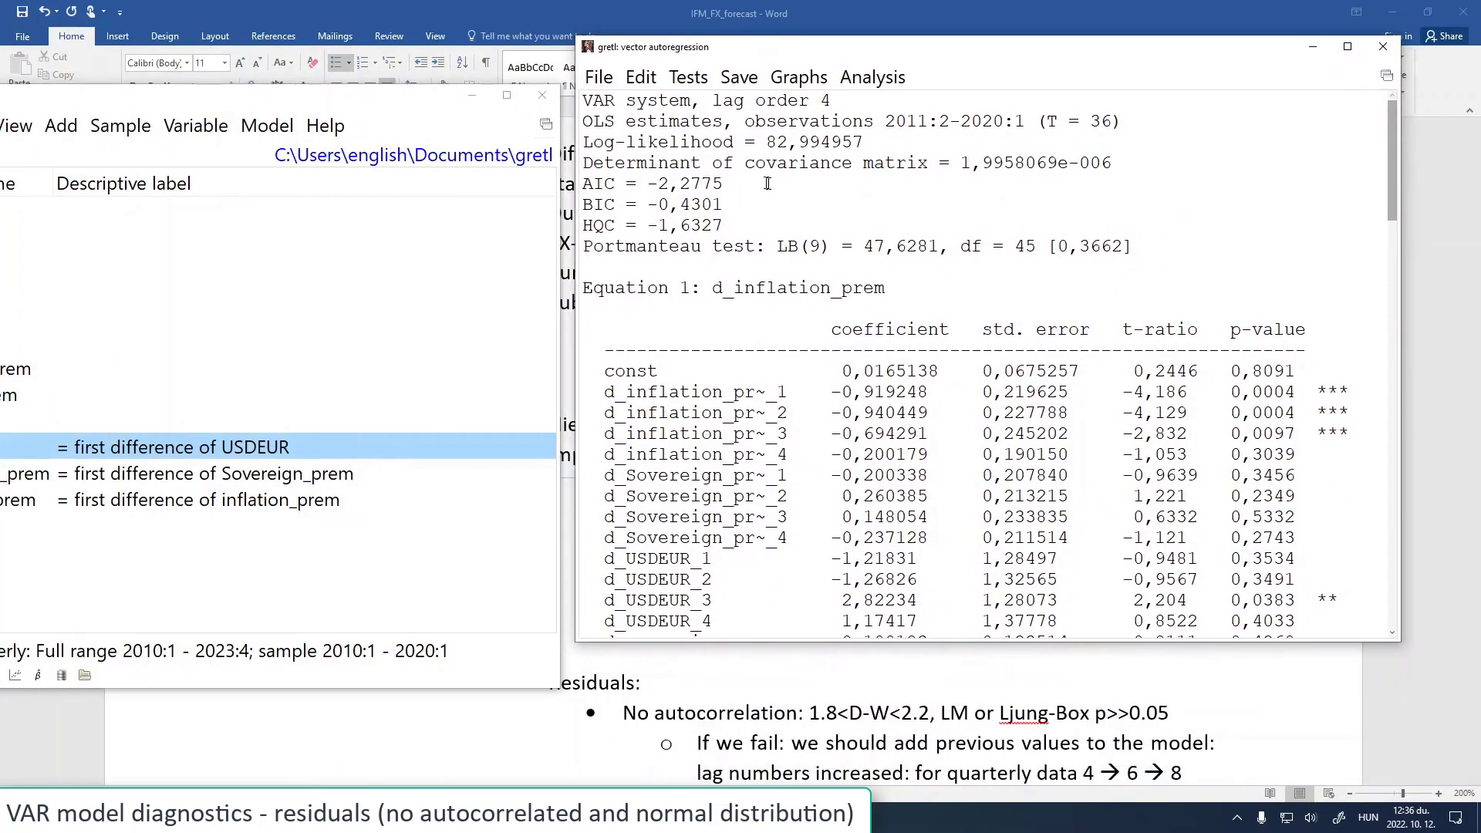
pyautogui.scroll(-3, 805, 264)
pyautogui.moveTo(610, 208); pyautogui.dragTo(1312, 464)
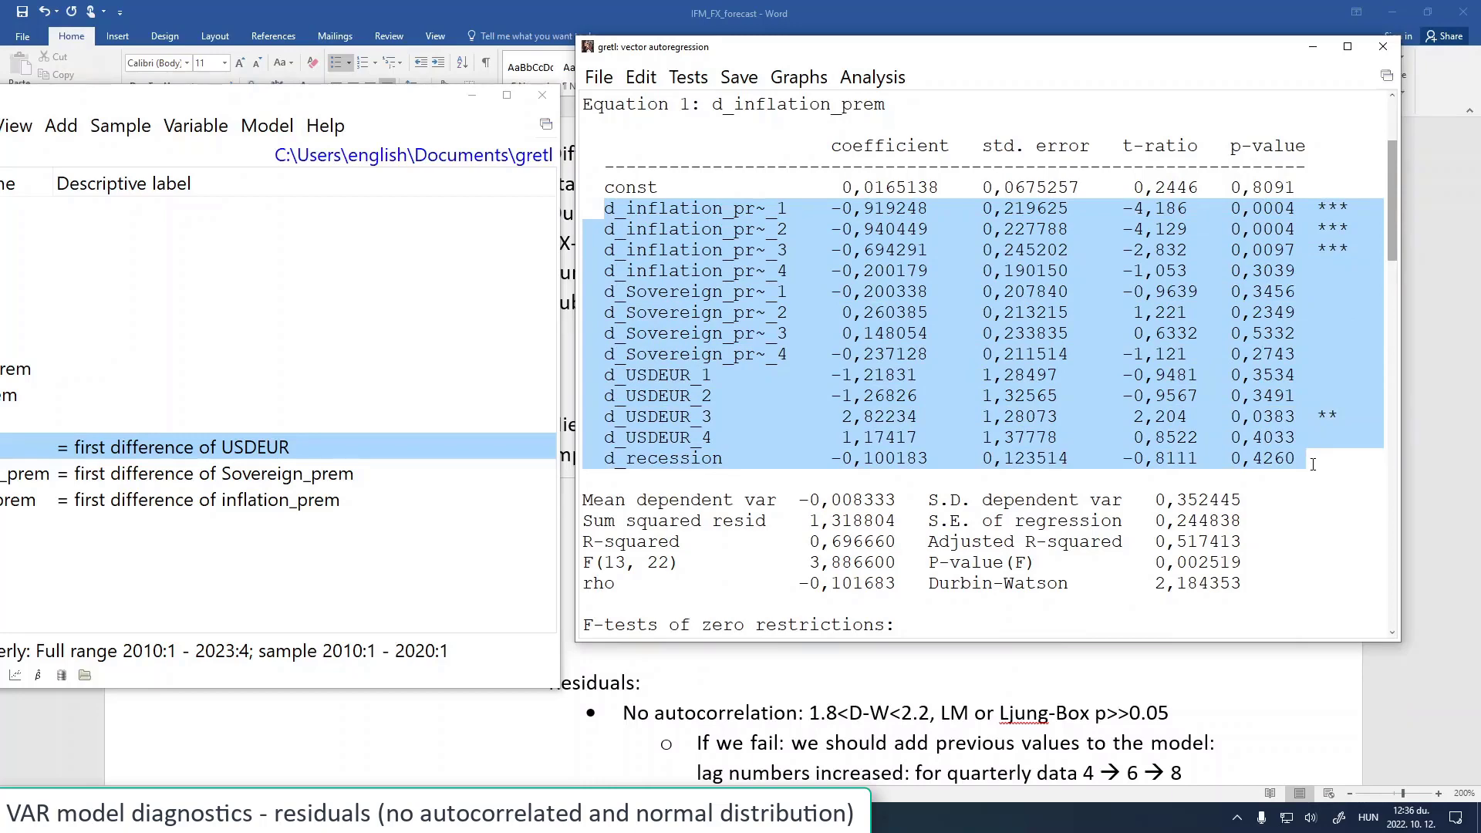
pyautogui.moveTo(833, 146); pyautogui.dragTo(949, 166)
pyautogui.click(1168, 424)
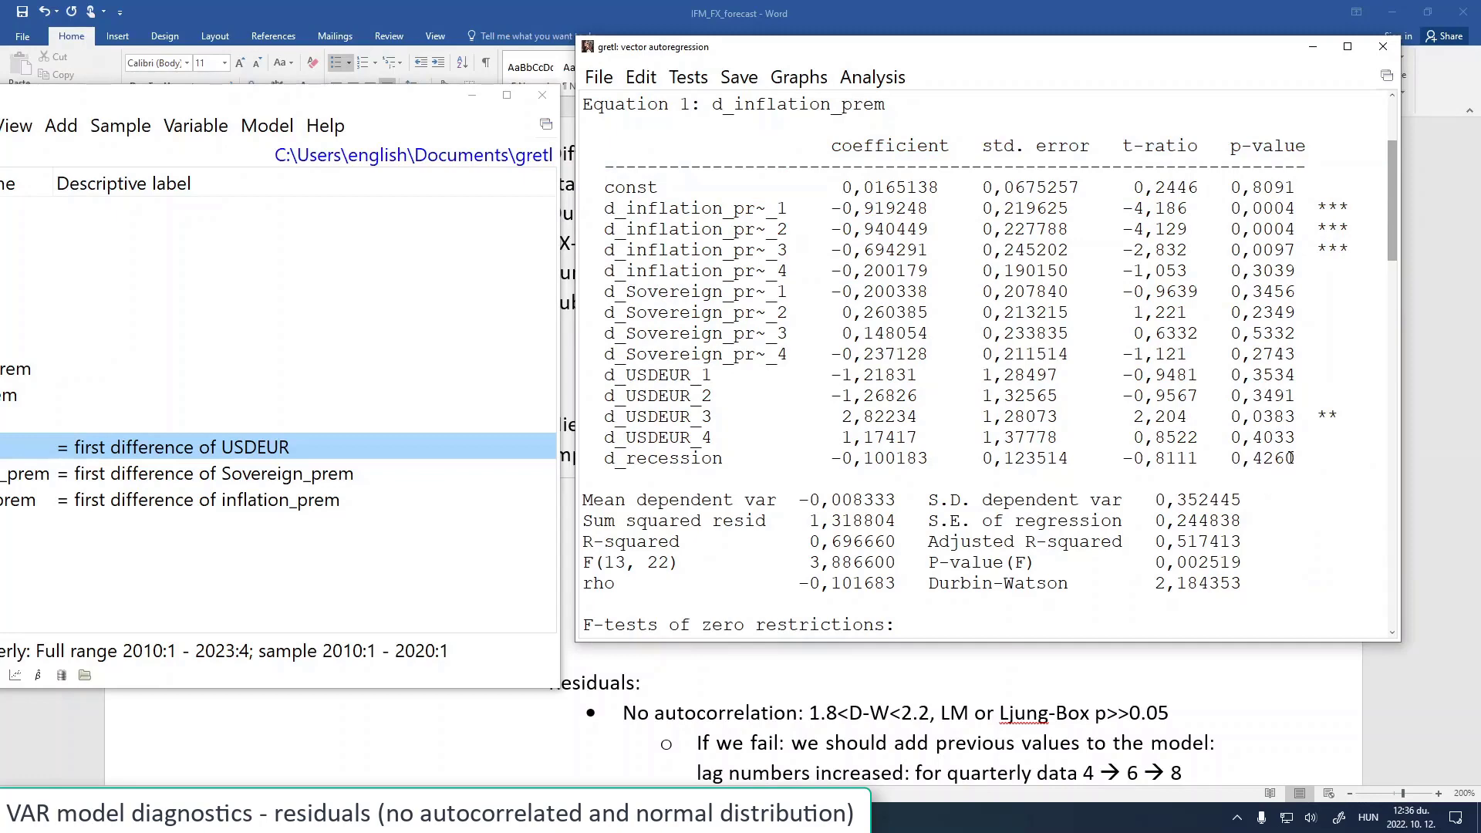
pyautogui.moveTo(1296, 472); pyautogui.dragTo(587, 147)
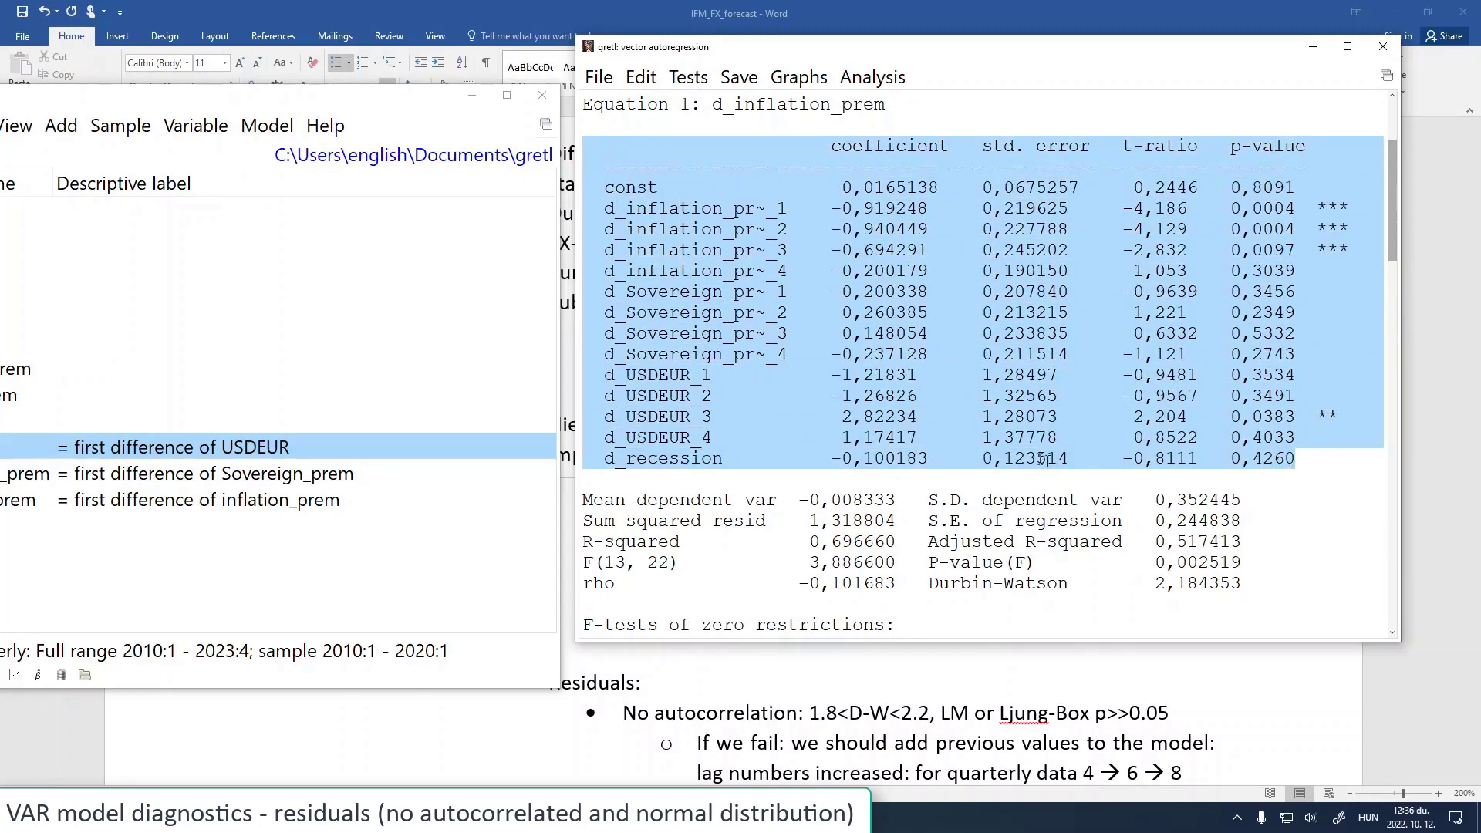
pyautogui.click(1166, 462)
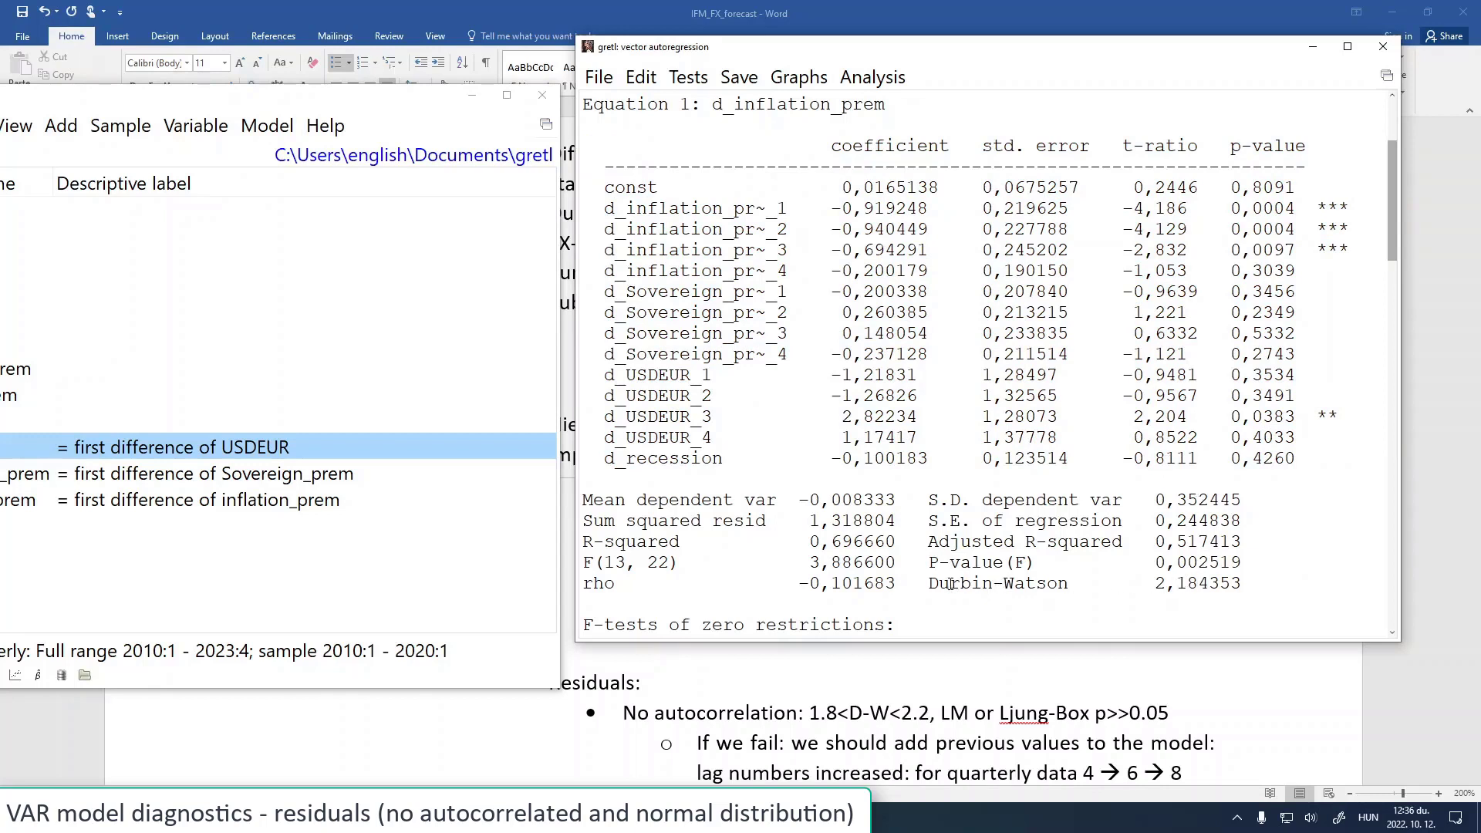
pyautogui.moveTo(929, 586); pyautogui.dragTo(1243, 586)
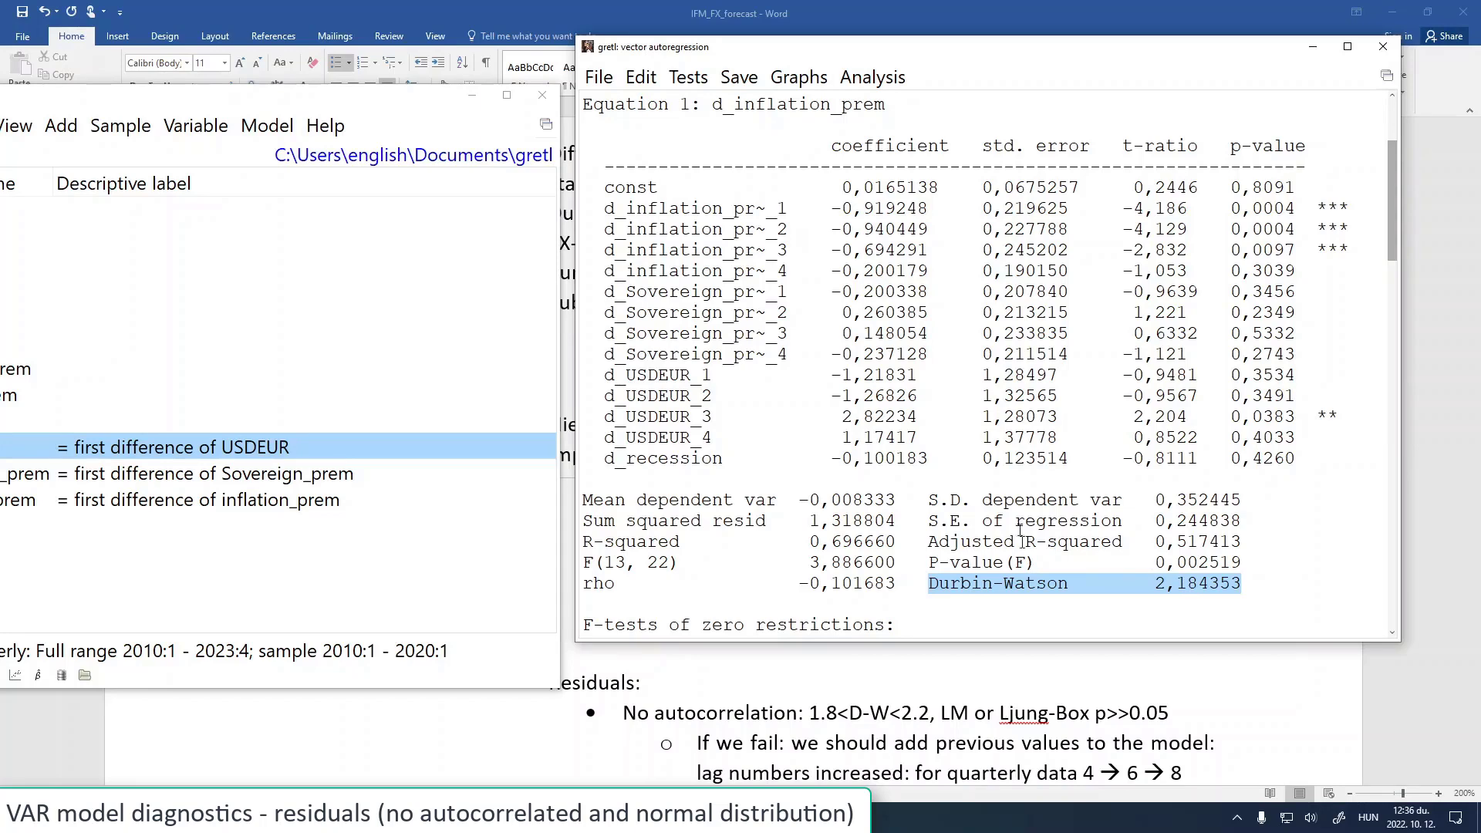
# Copy the Durbin-Watson line from Equation 3 (d_USDEUR) of the VAR output
pyautogui.scroll(3, 771, 224)
pyautogui.moveTo(606, 289); pyautogui.dragTo(863, 289)
pyautogui.scroll(-2, 780, 437)
pyautogui.scroll(-10, 779, 437)
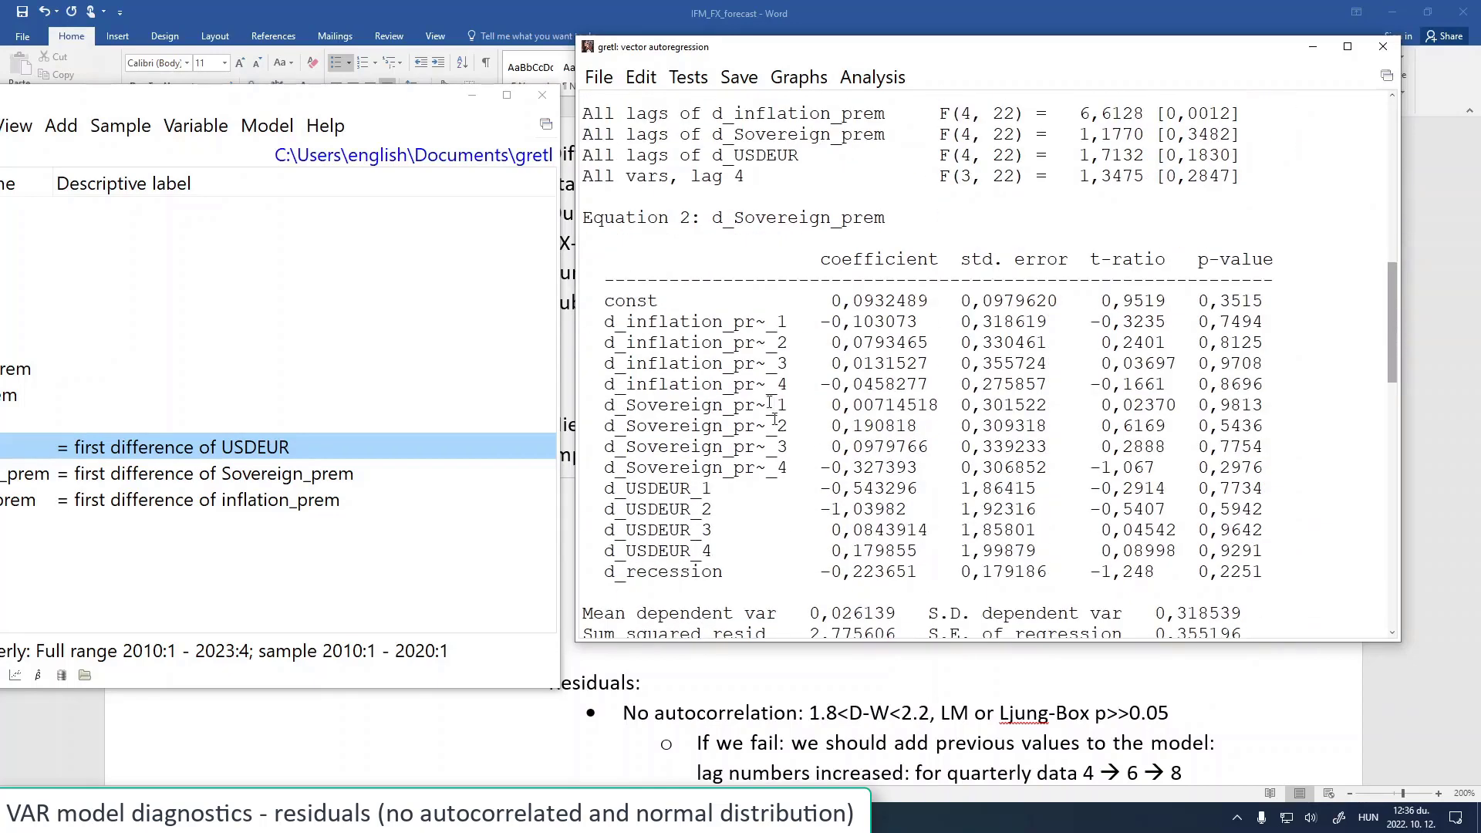
pyautogui.moveTo(702, 218); pyautogui.dragTo(840, 218)
pyautogui.moveTo(1394, 332); pyautogui.dragTo(1395, 494)
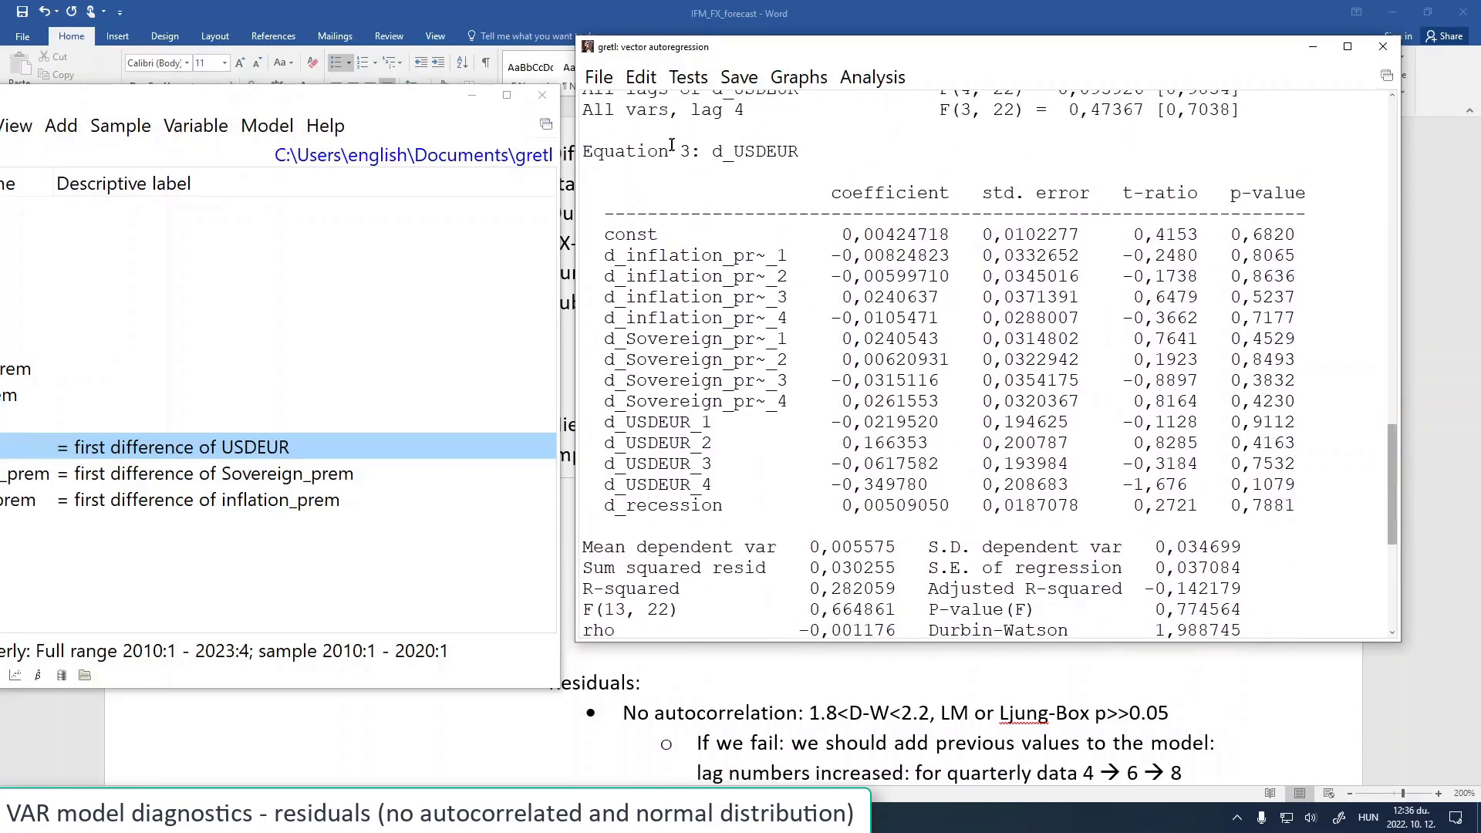
pyautogui.moveTo(669, 151); pyautogui.dragTo(799, 151)
pyautogui.moveTo(1392, 463); pyautogui.dragTo(1376, 519)
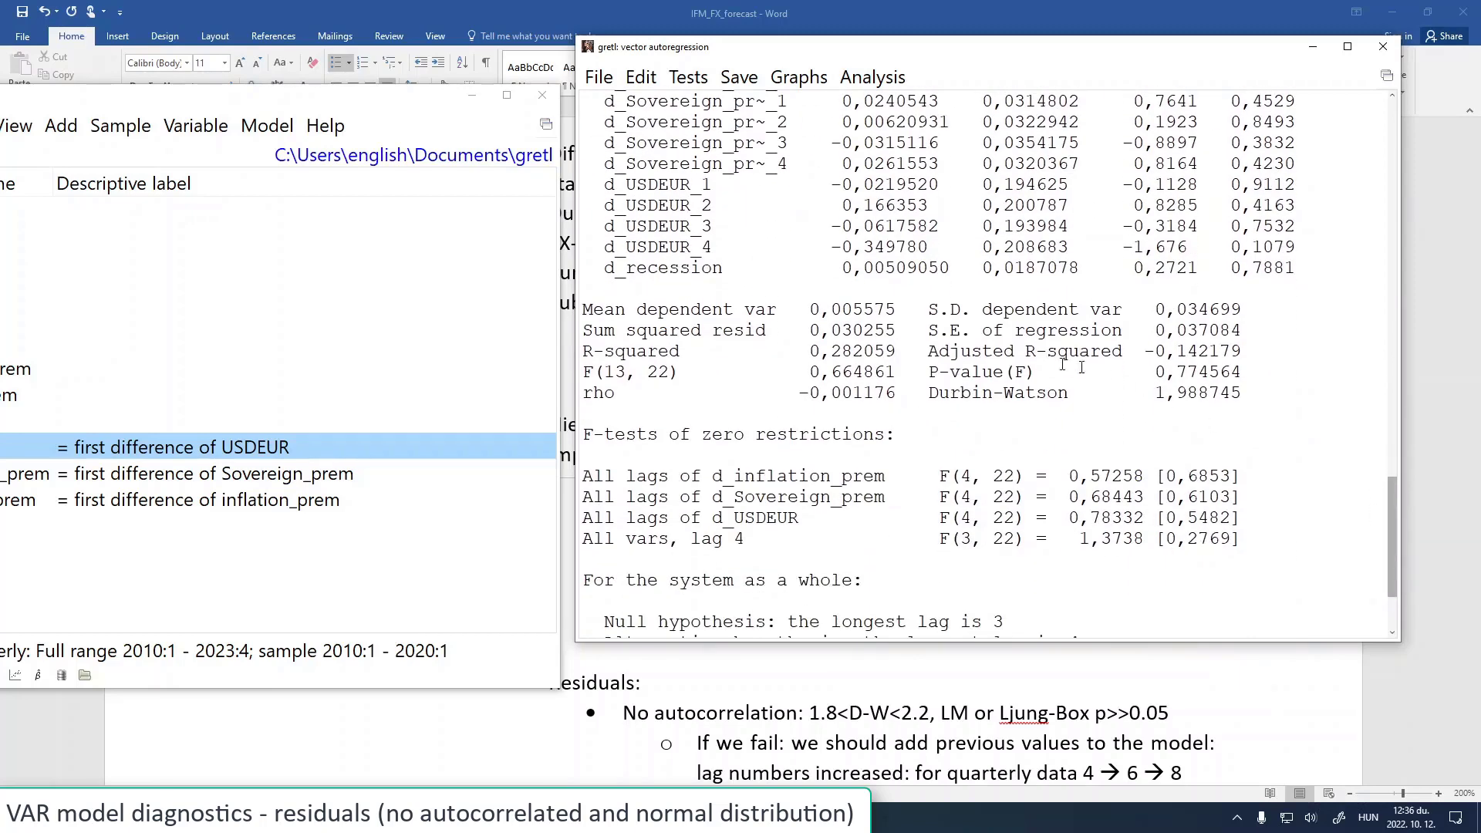
pyautogui.moveTo(929, 393); pyautogui.dragTo(1241, 393)
pyautogui.hotkey('ctrl', 'c')
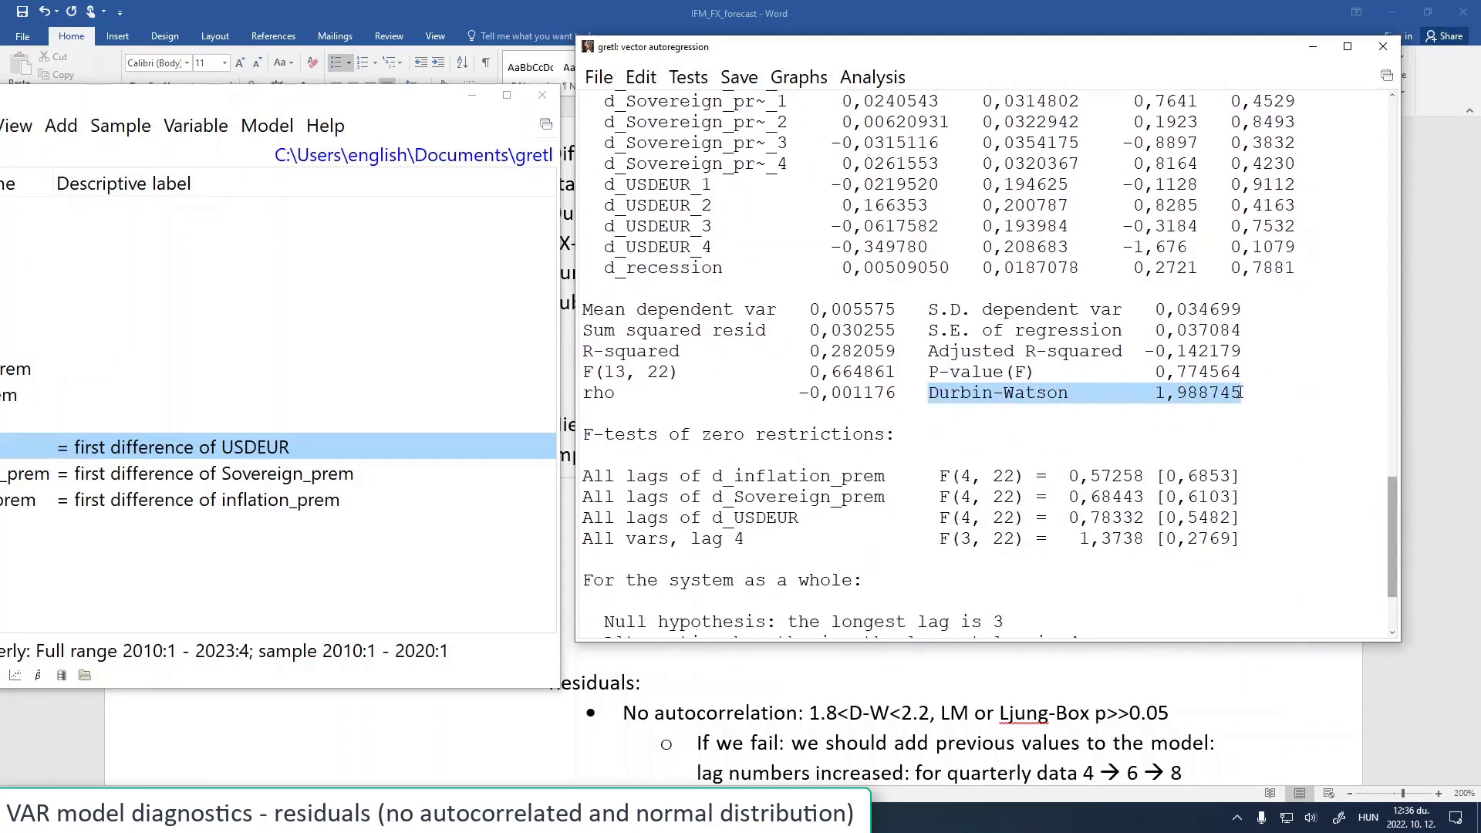
pyautogui.moveTo(1394, 509)
pyautogui.mouseDown()
pyautogui.moveTo(1394, 555)
pyautogui.moveTo(1377, 500)
pyautogui.moveTo(1374, 515)
pyautogui.mouseUp()
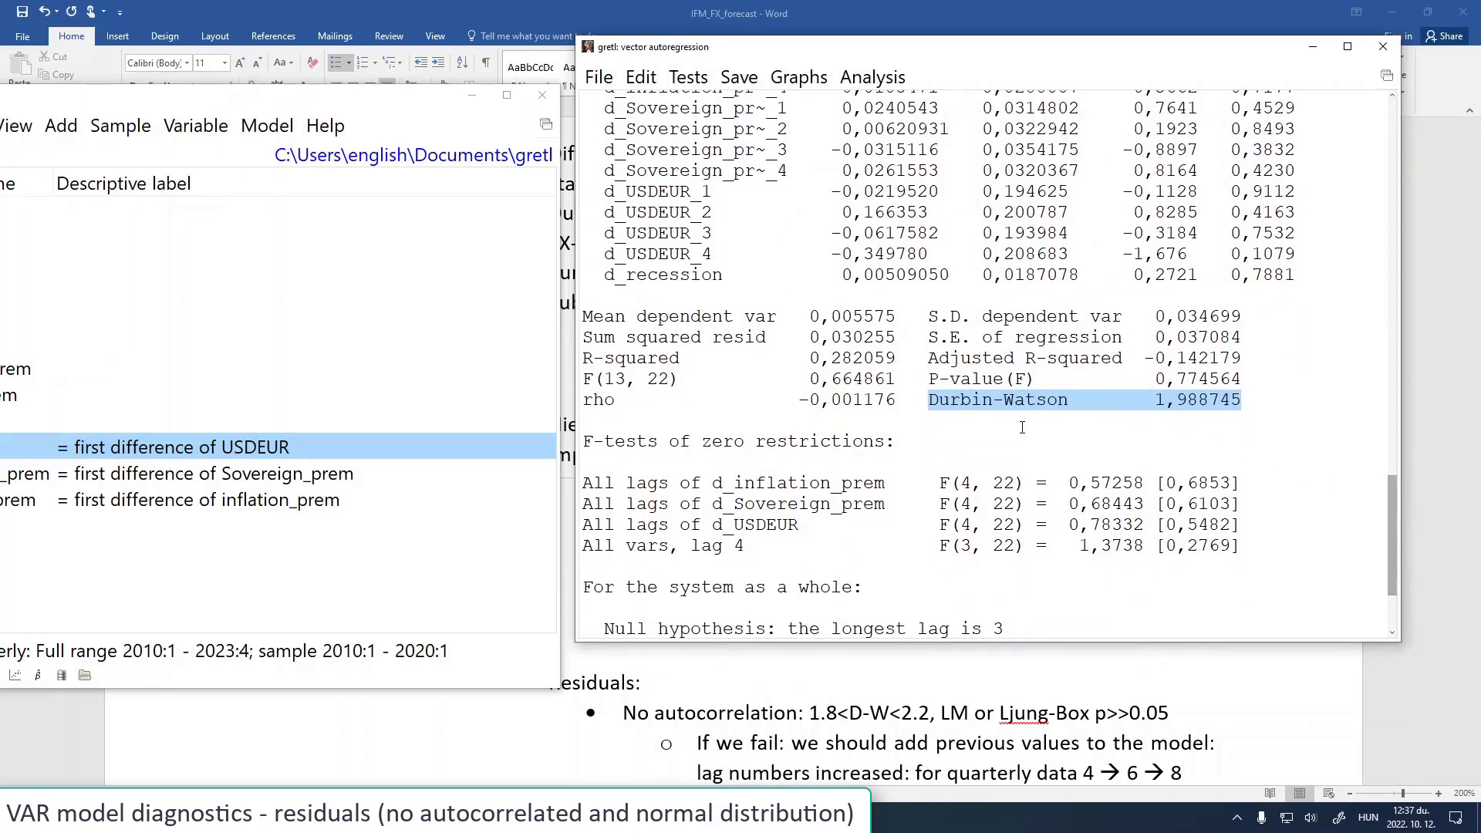
# Switch to the Word notes and add the copied Durbin-Watson line as an unformatted sub-bullet under "No autocorrelation"
pyautogui.click(863, 700)
pyautogui.scroll(-4, 847, 668)
pyautogui.click(611, 447)
pyautogui.scroll(-10, 613, 448)
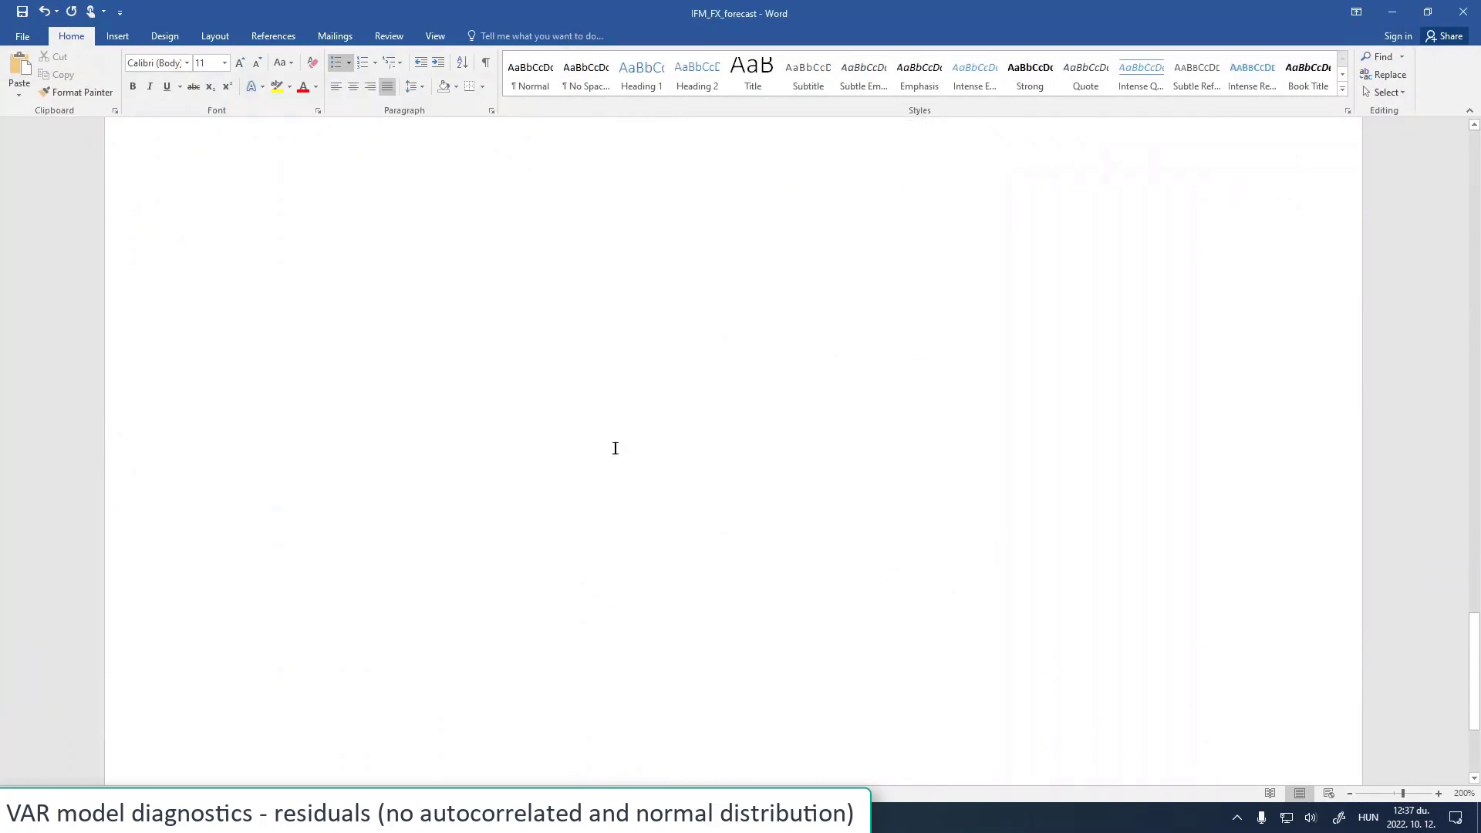
pyautogui.scroll(5, 616, 447)
pyautogui.scroll(5, 724, 463)
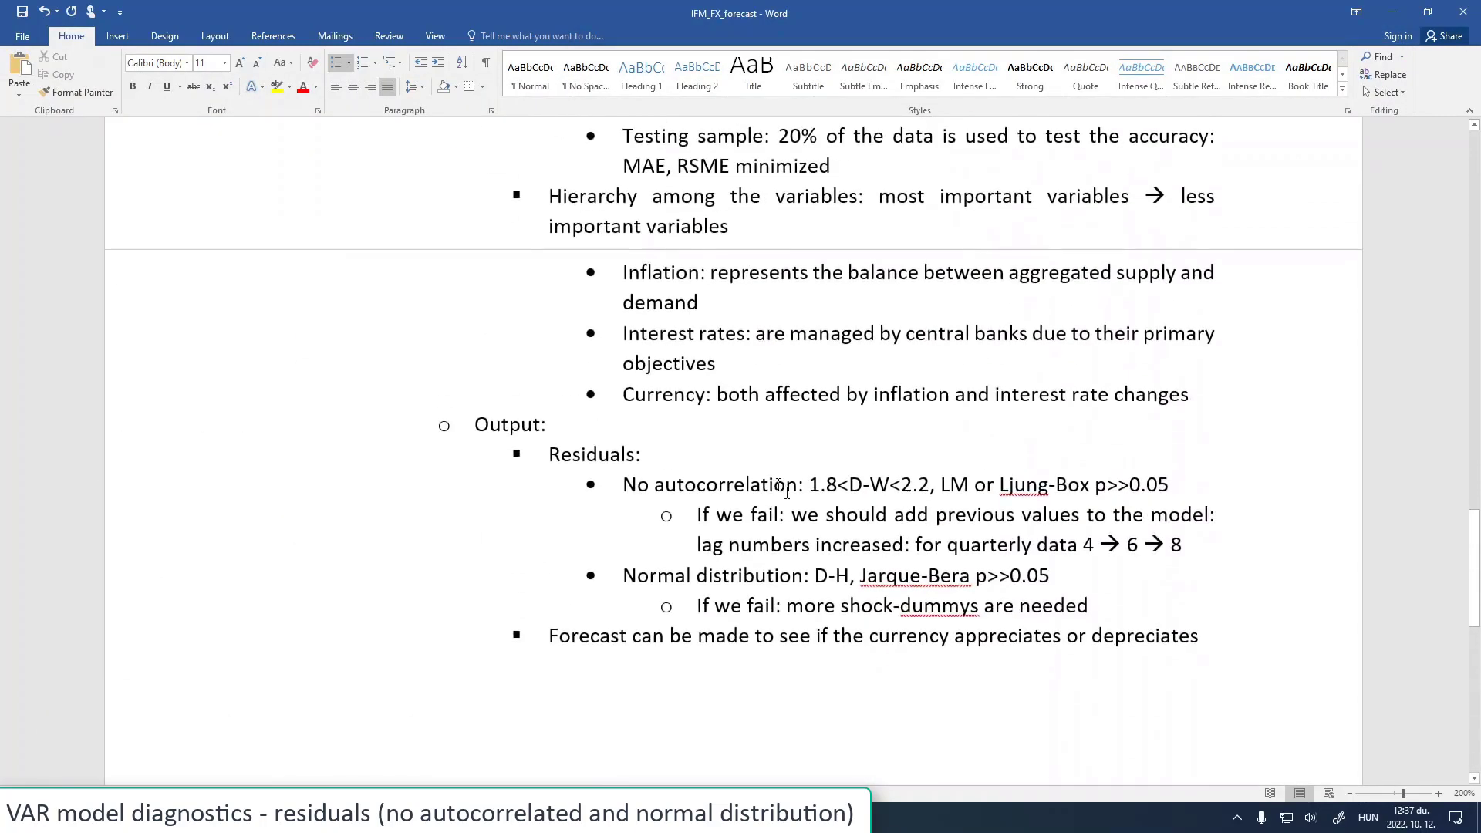
pyautogui.click(1199, 397)
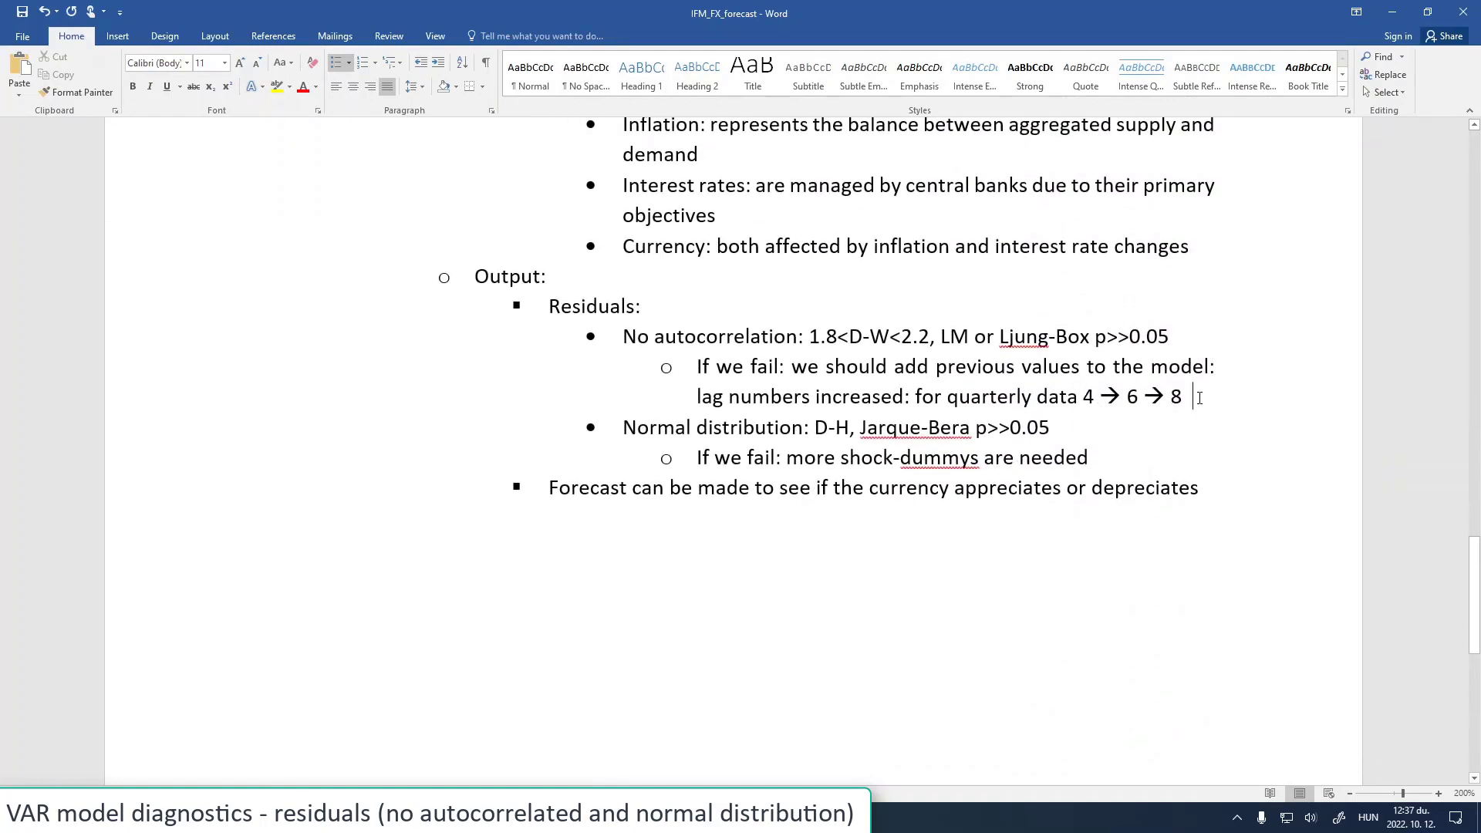
pyautogui.click(1173, 339)
pyautogui.press('Return')
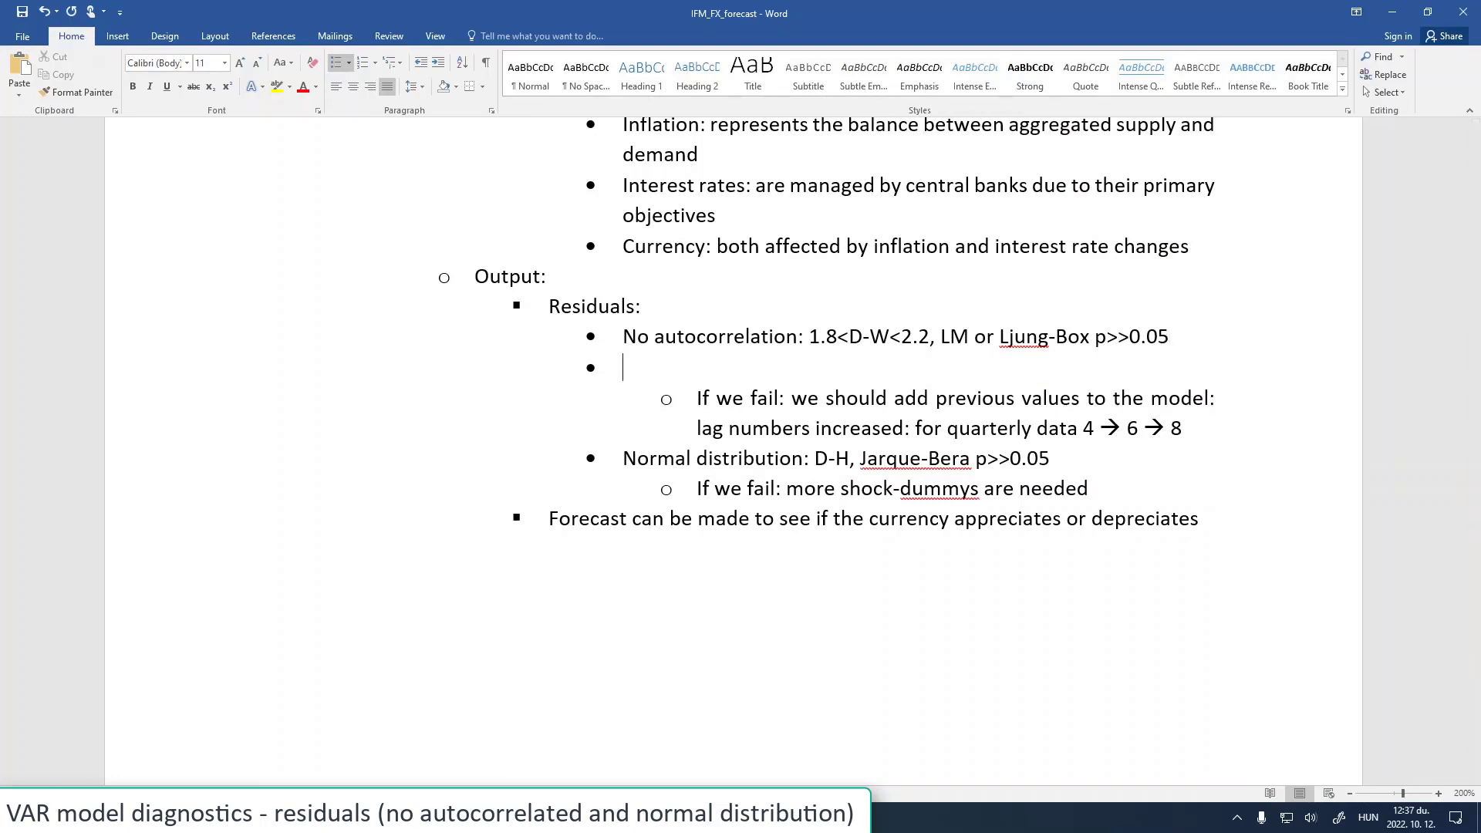
pyautogui.press('Tab')
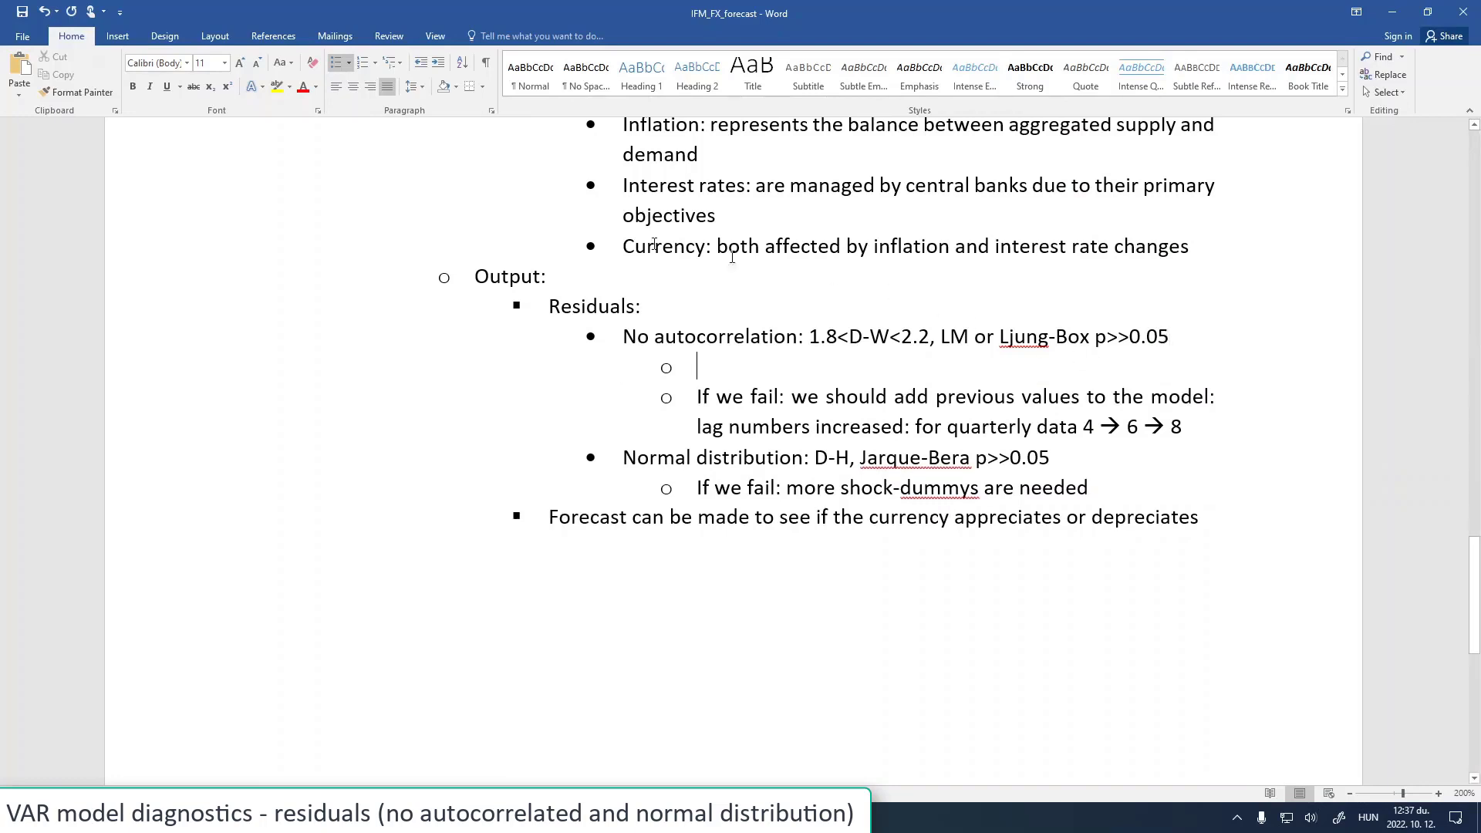
pyautogui.click(18, 96)
pyautogui.click(45, 143)
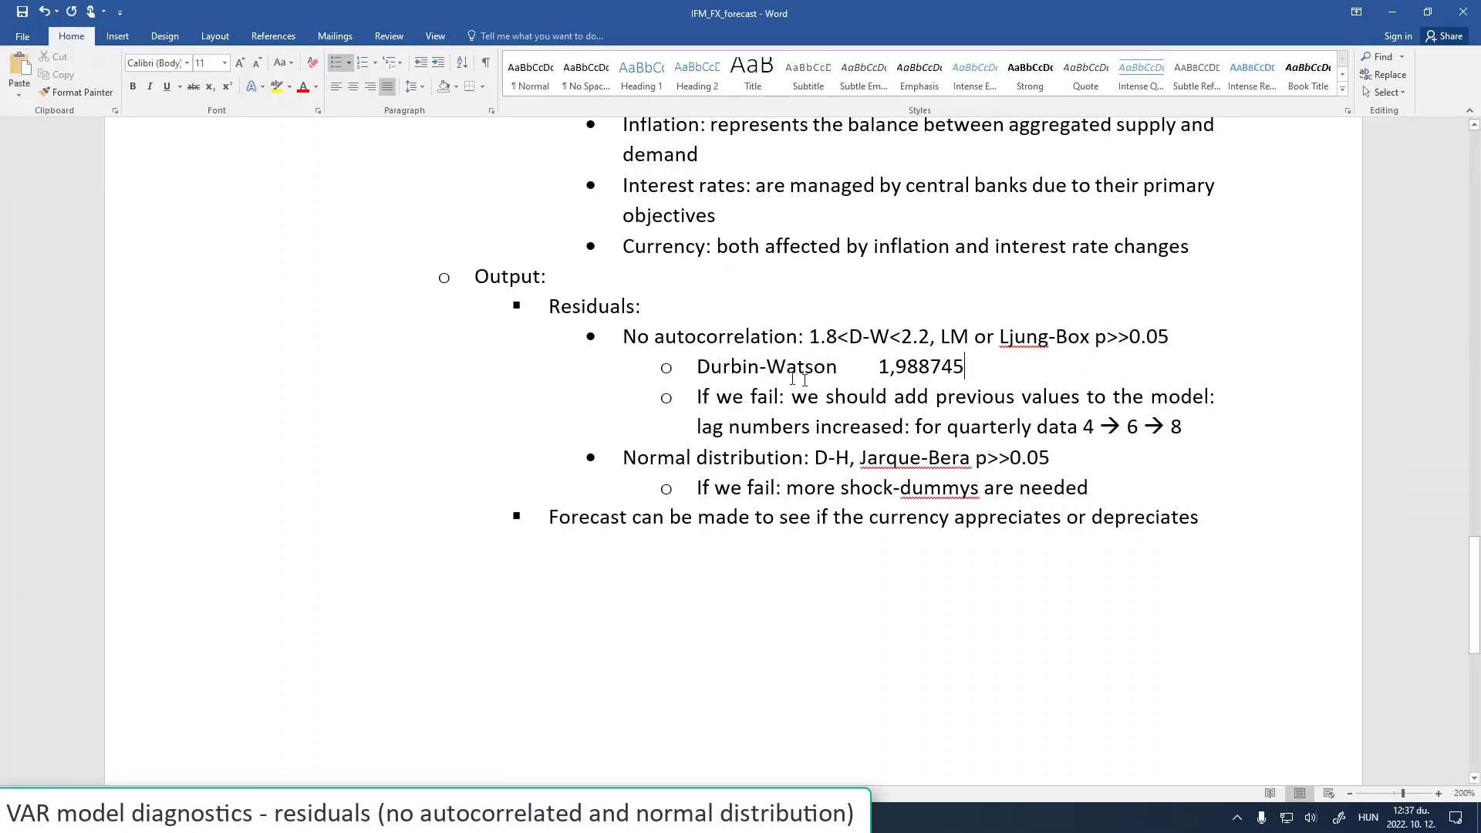
# Edit the new sub-bullet to read "Durbin-Watson: 1,988745 this is acceptable" and italicize it
pyautogui.moveTo(876, 368); pyautogui.dragTo(838, 368)
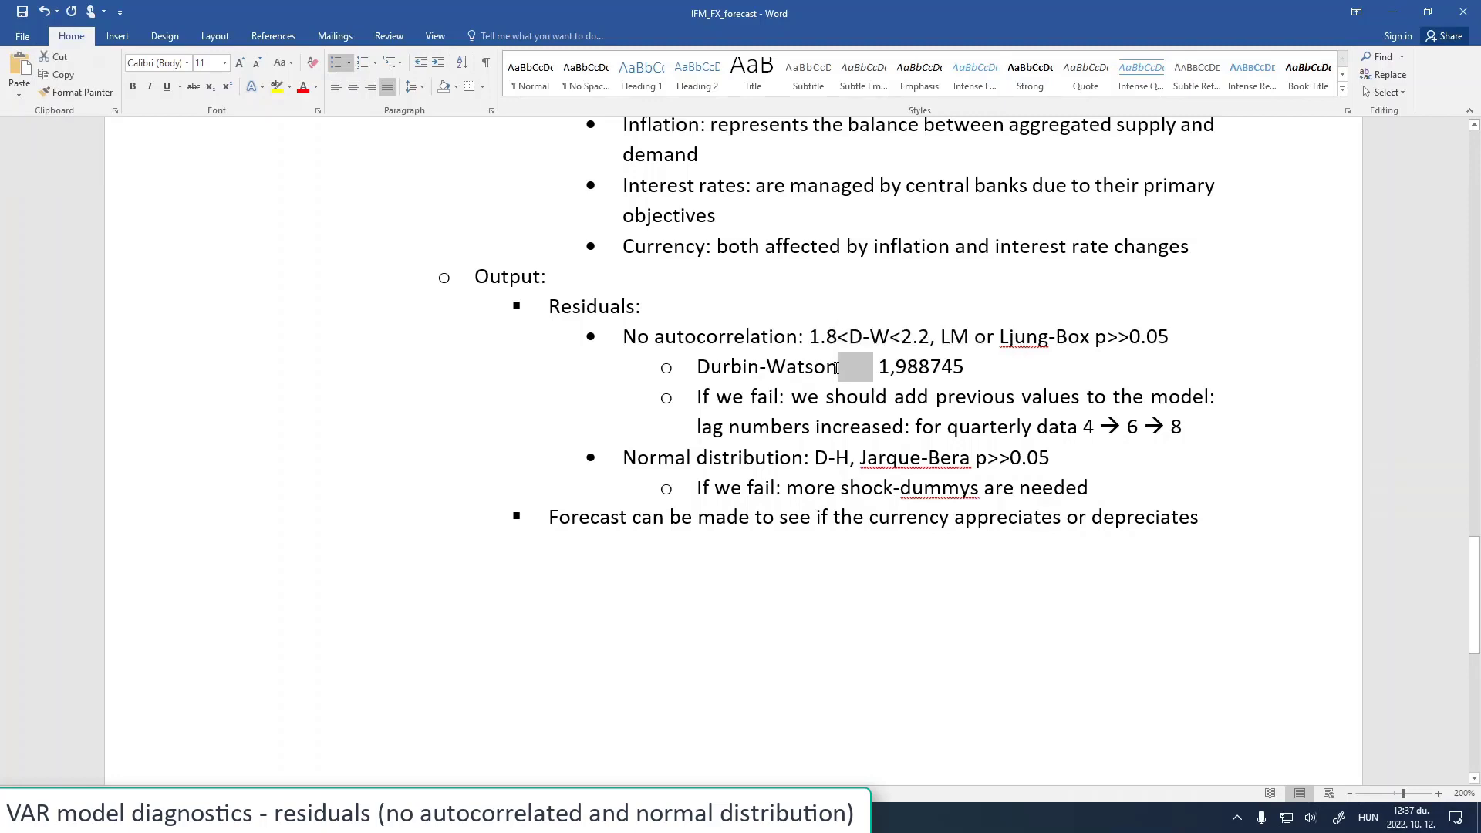
pyautogui.write(':')
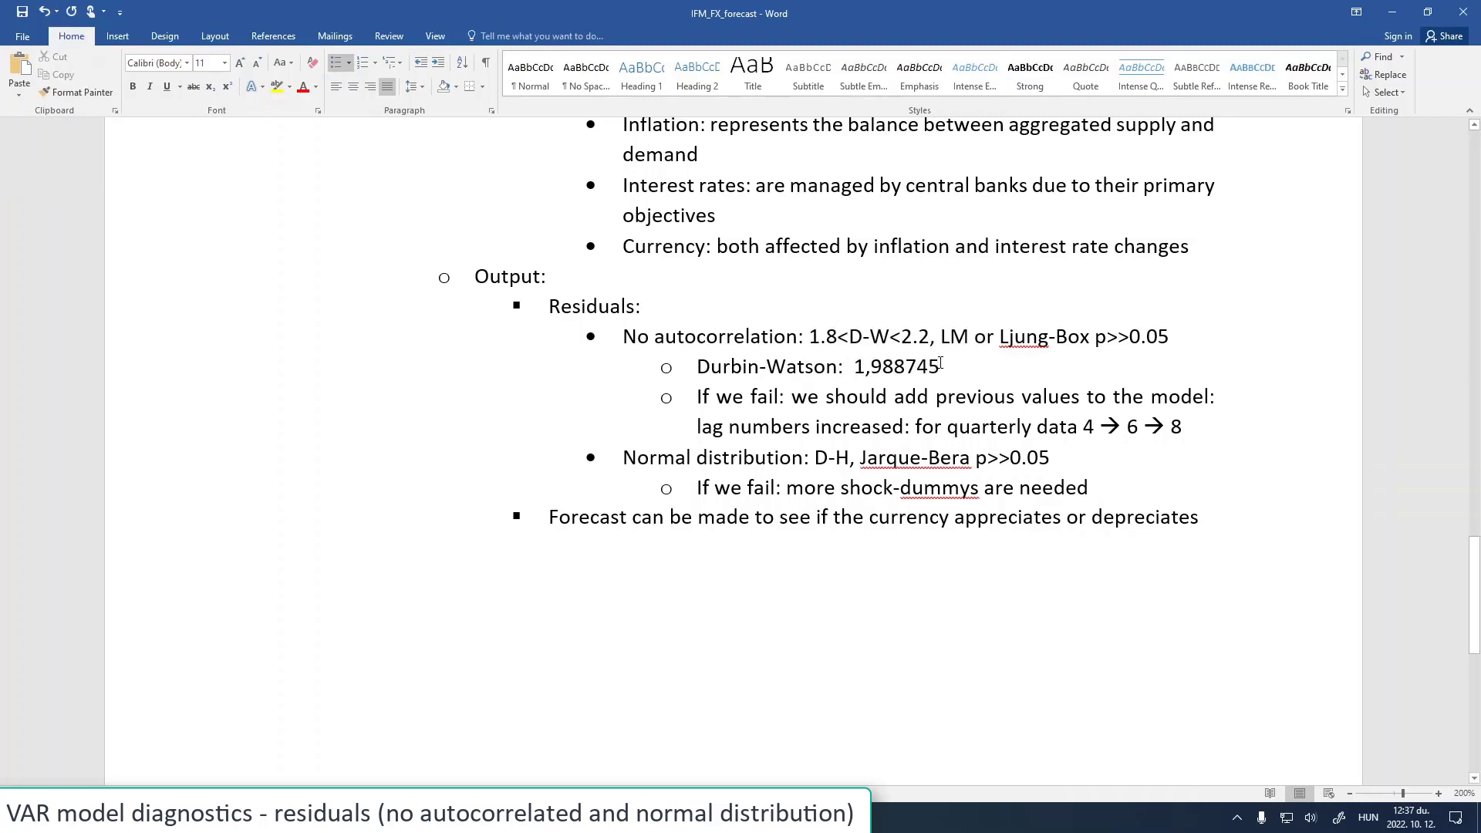
pyautogui.press('Delete')
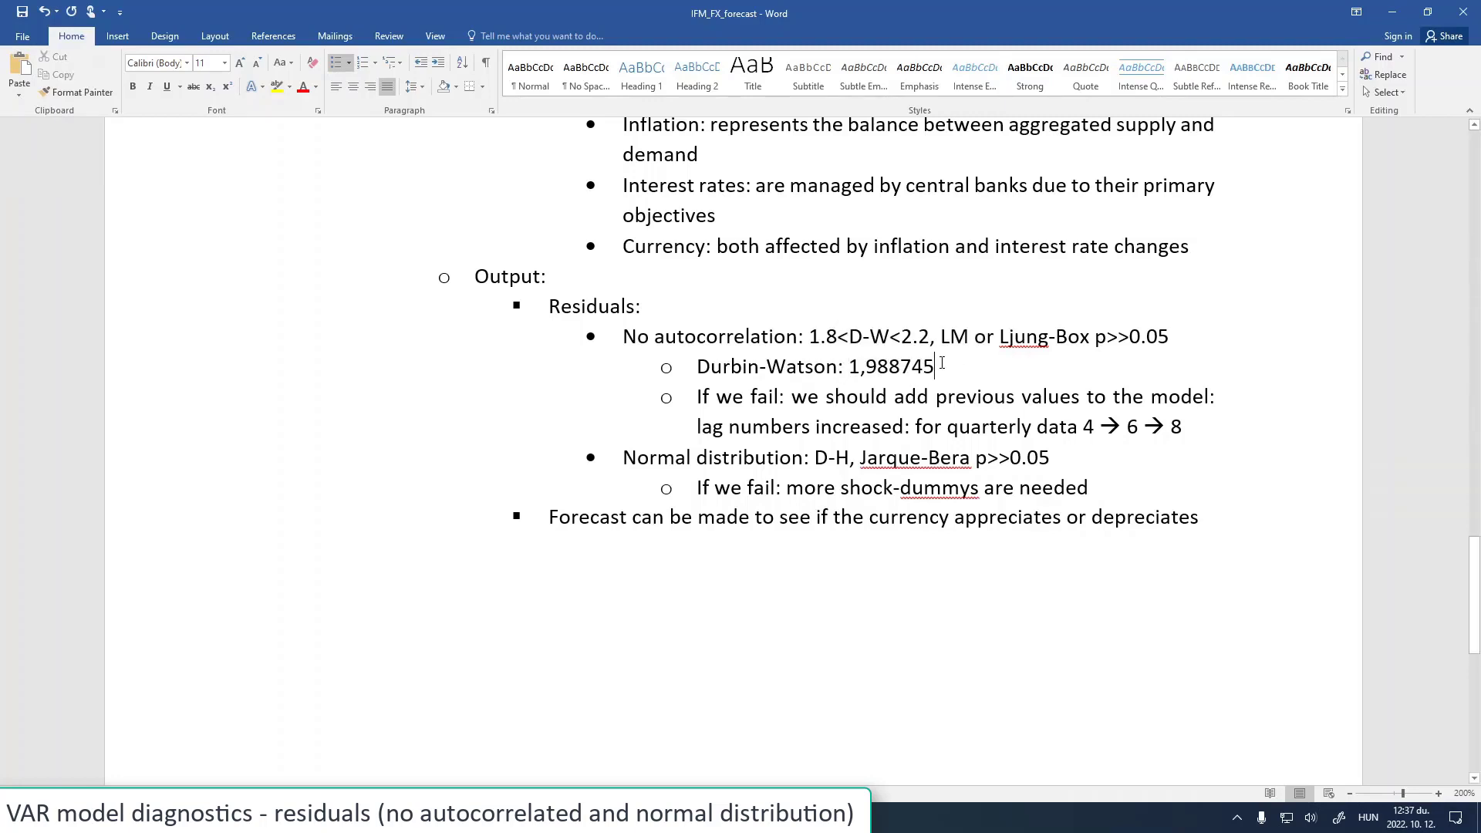
pyautogui.write('this is a')
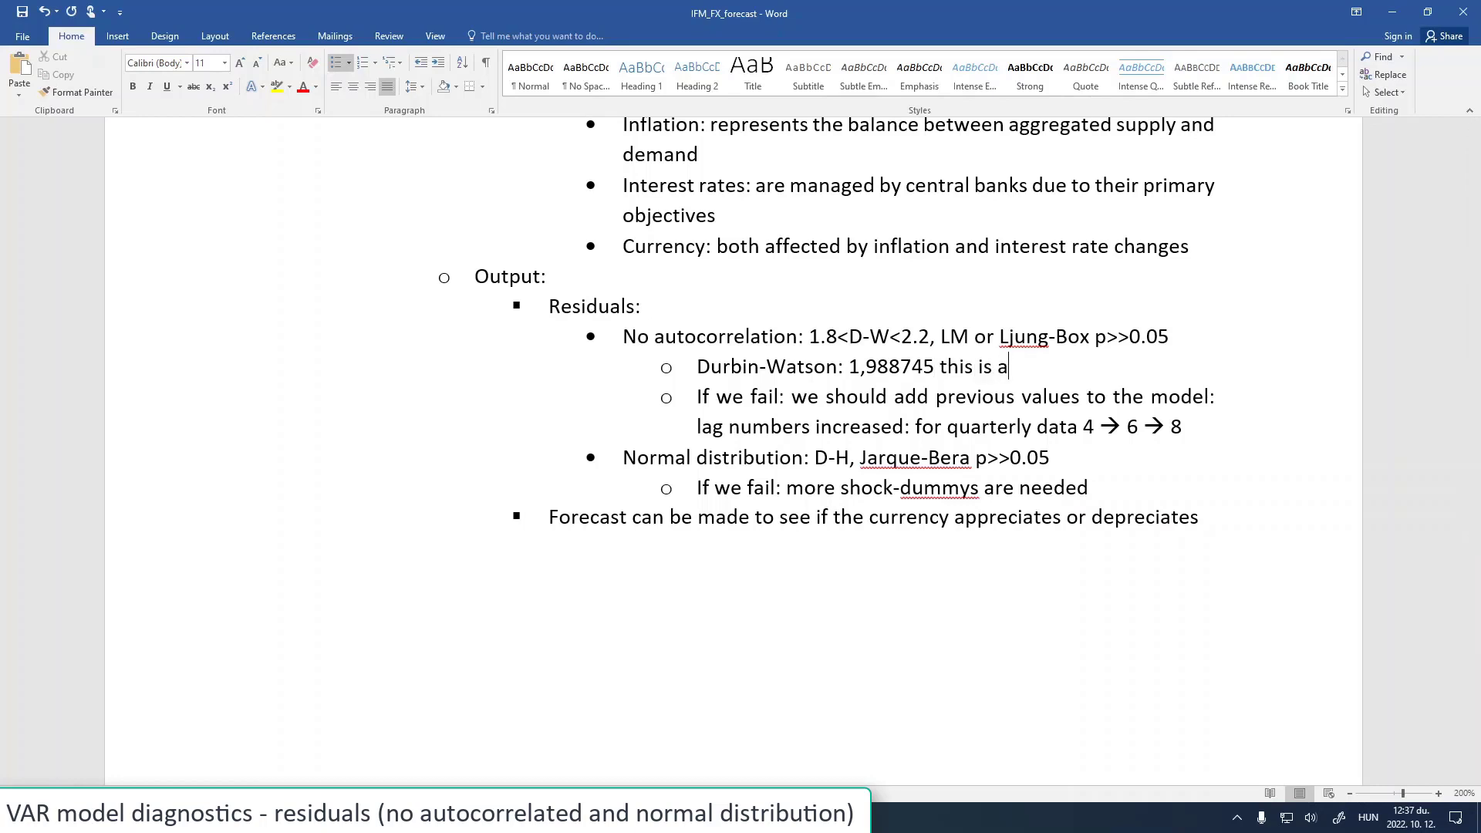
pyautogui.write('cceptable')
pyautogui.click(221, 373)
pyautogui.hotkey('ctrl', 'i')
# Switch back to gretl, run the normality of residuals test on the lag-4 VAR and check the Doornik-Hansen p-value
pyautogui.hotkey('alt', 'Tab')
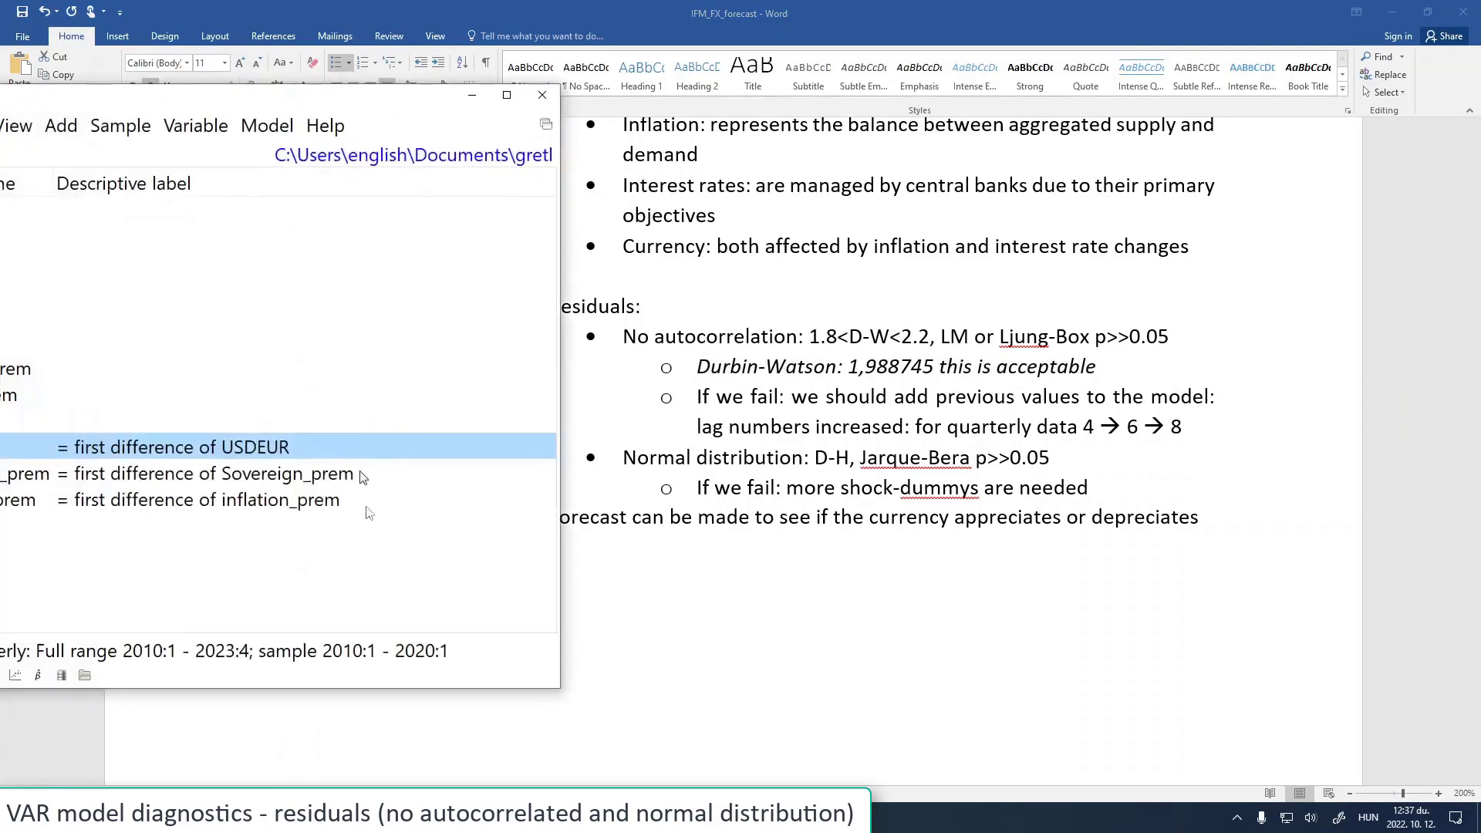
pyautogui.click(465, 759)
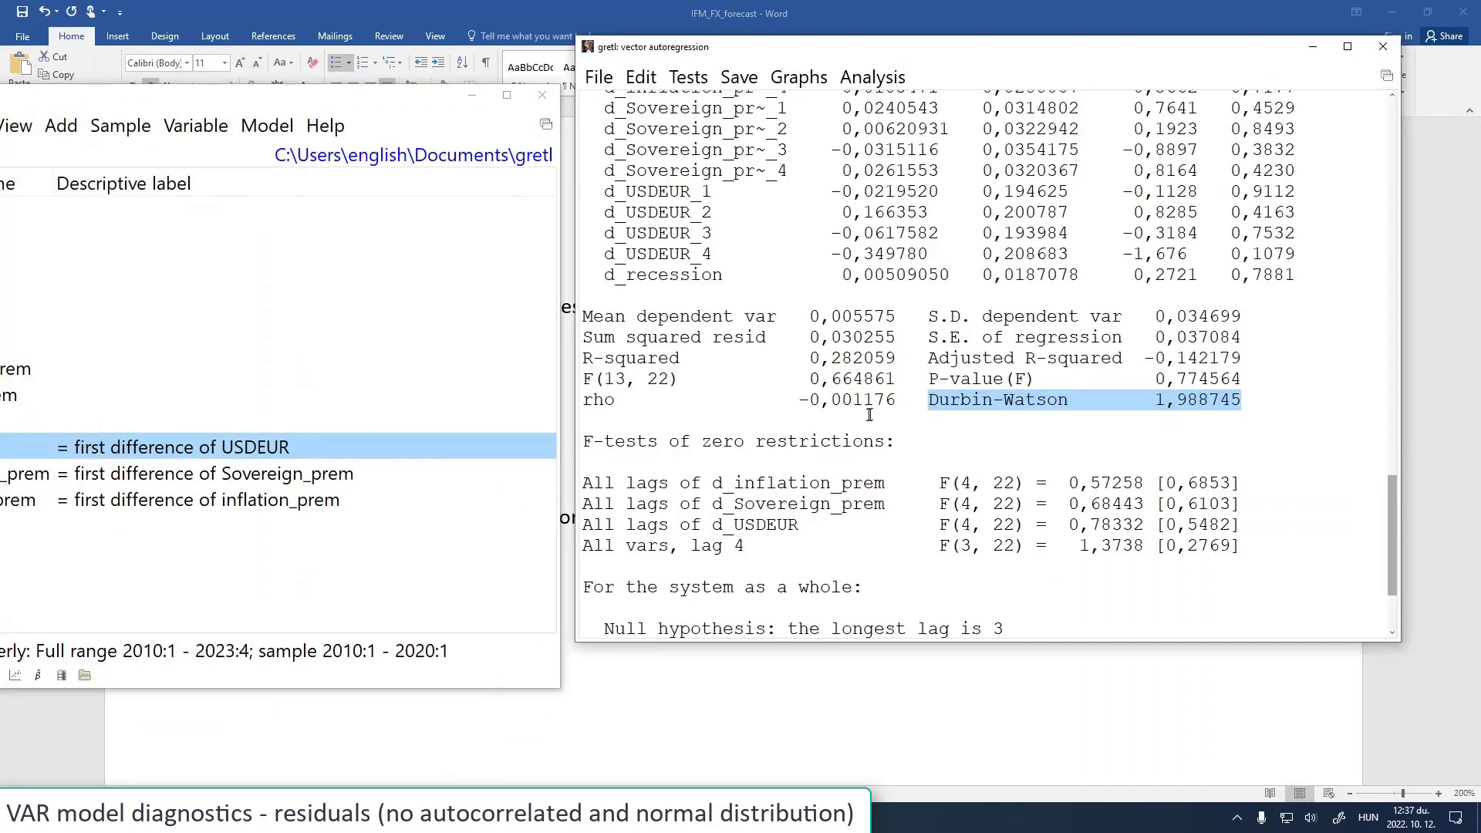
pyautogui.click(686, 79)
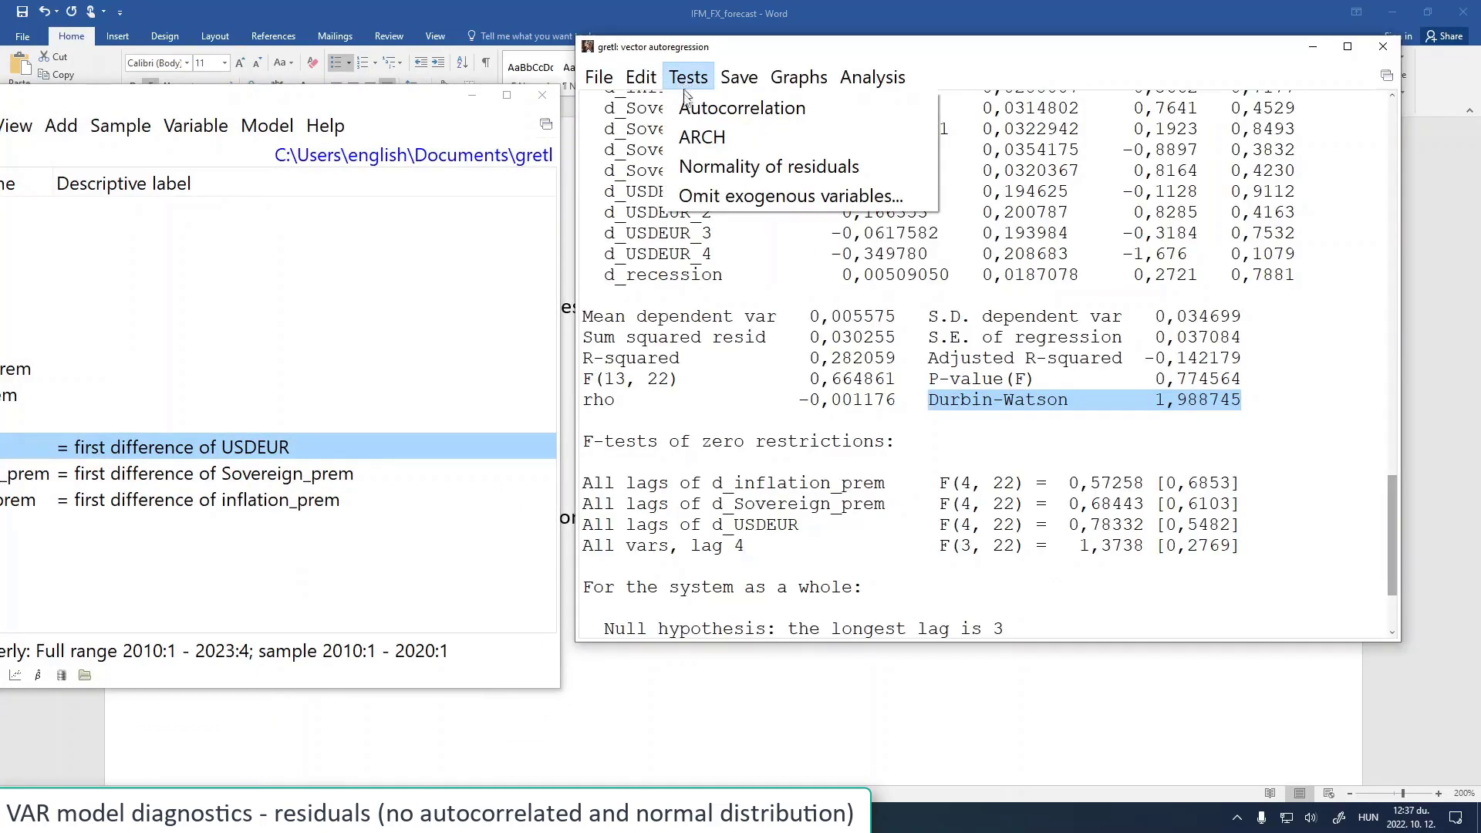
pyautogui.click(700, 168)
pyautogui.moveTo(706, 21); pyautogui.dragTo(941, 221)
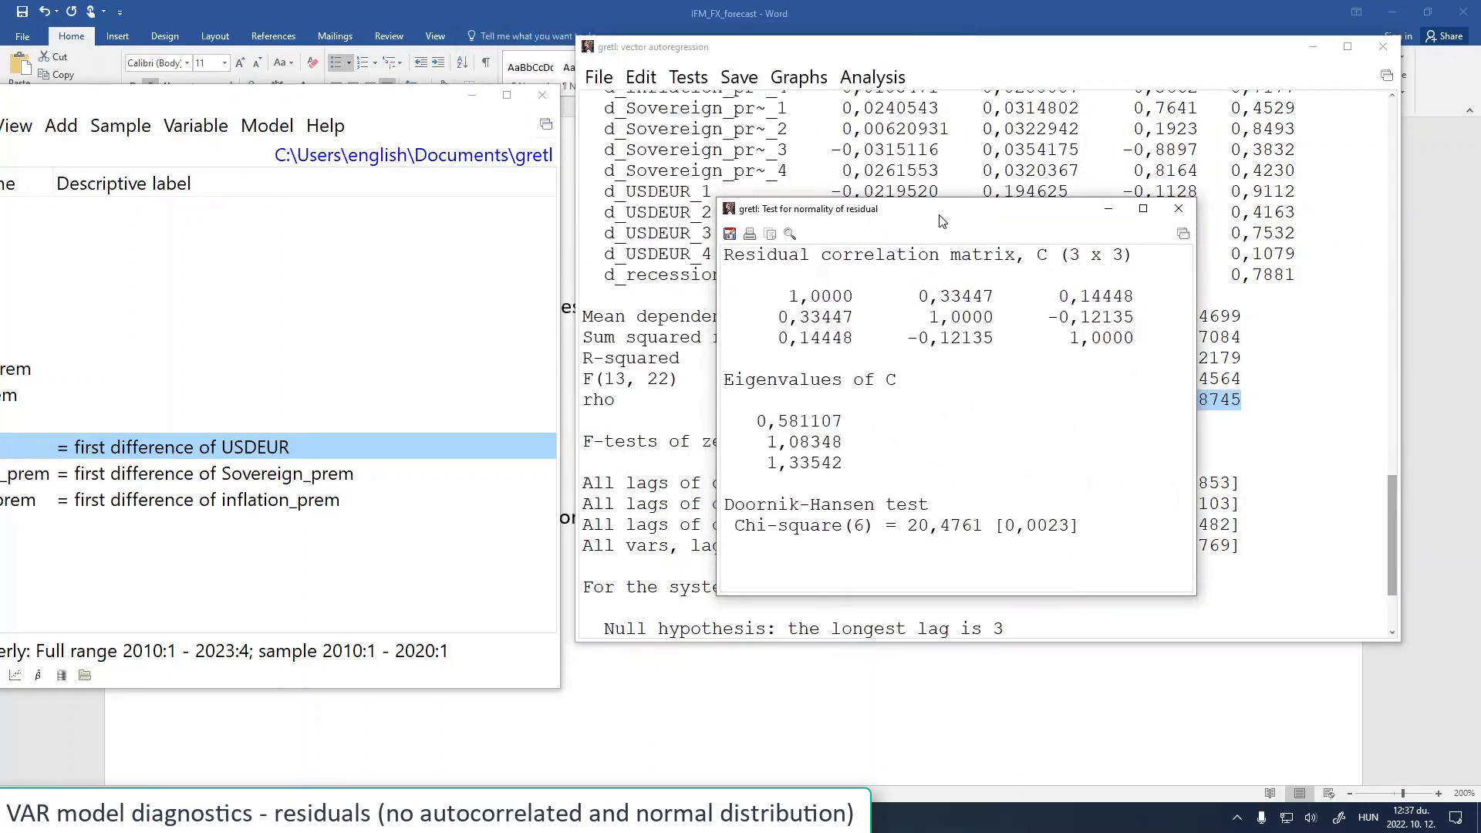
pyautogui.moveTo(941, 221); pyautogui.dragTo(955, 371)
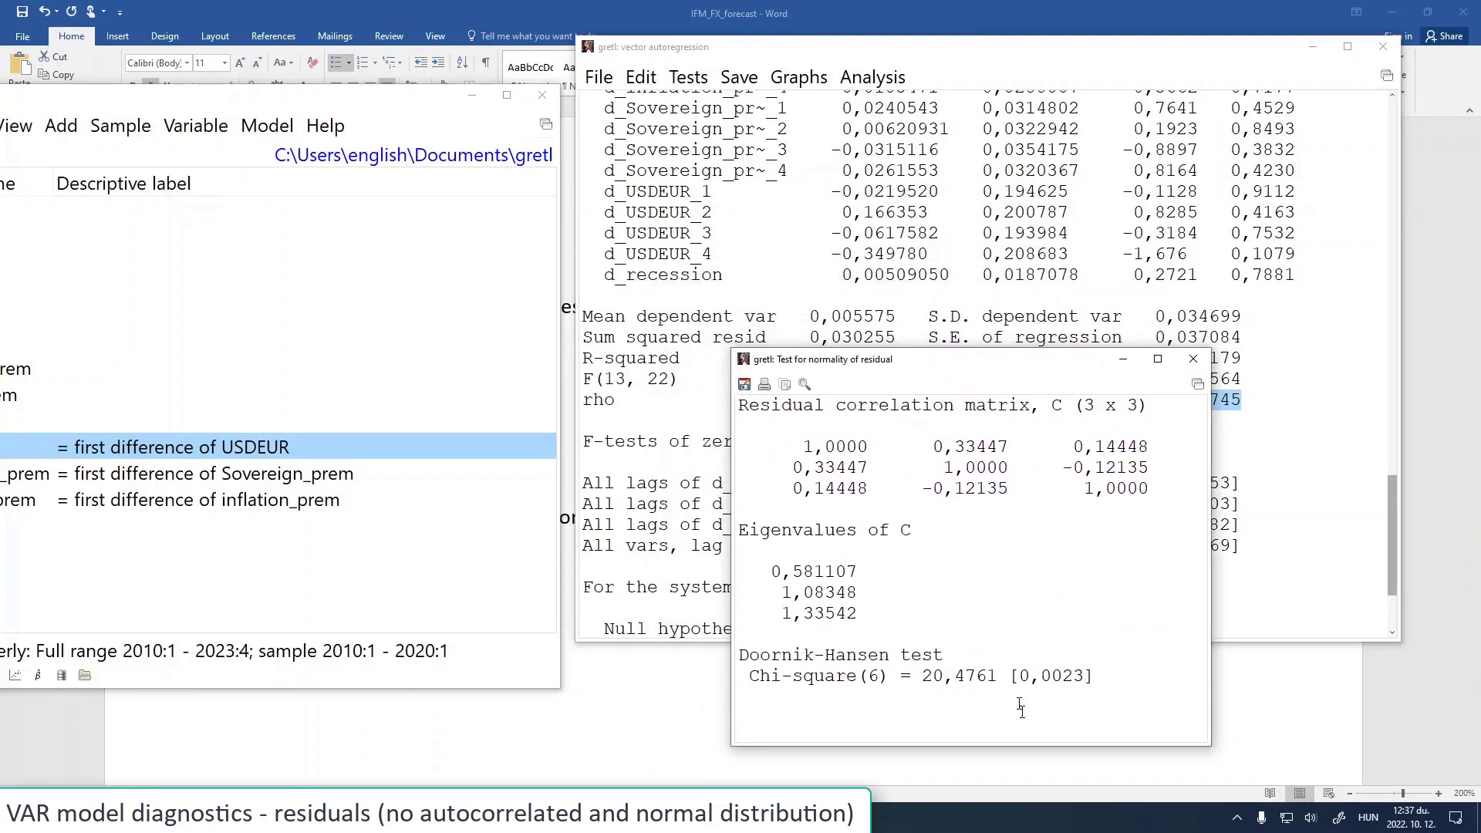
pyautogui.moveTo(1020, 676); pyautogui.dragTo(1084, 676)
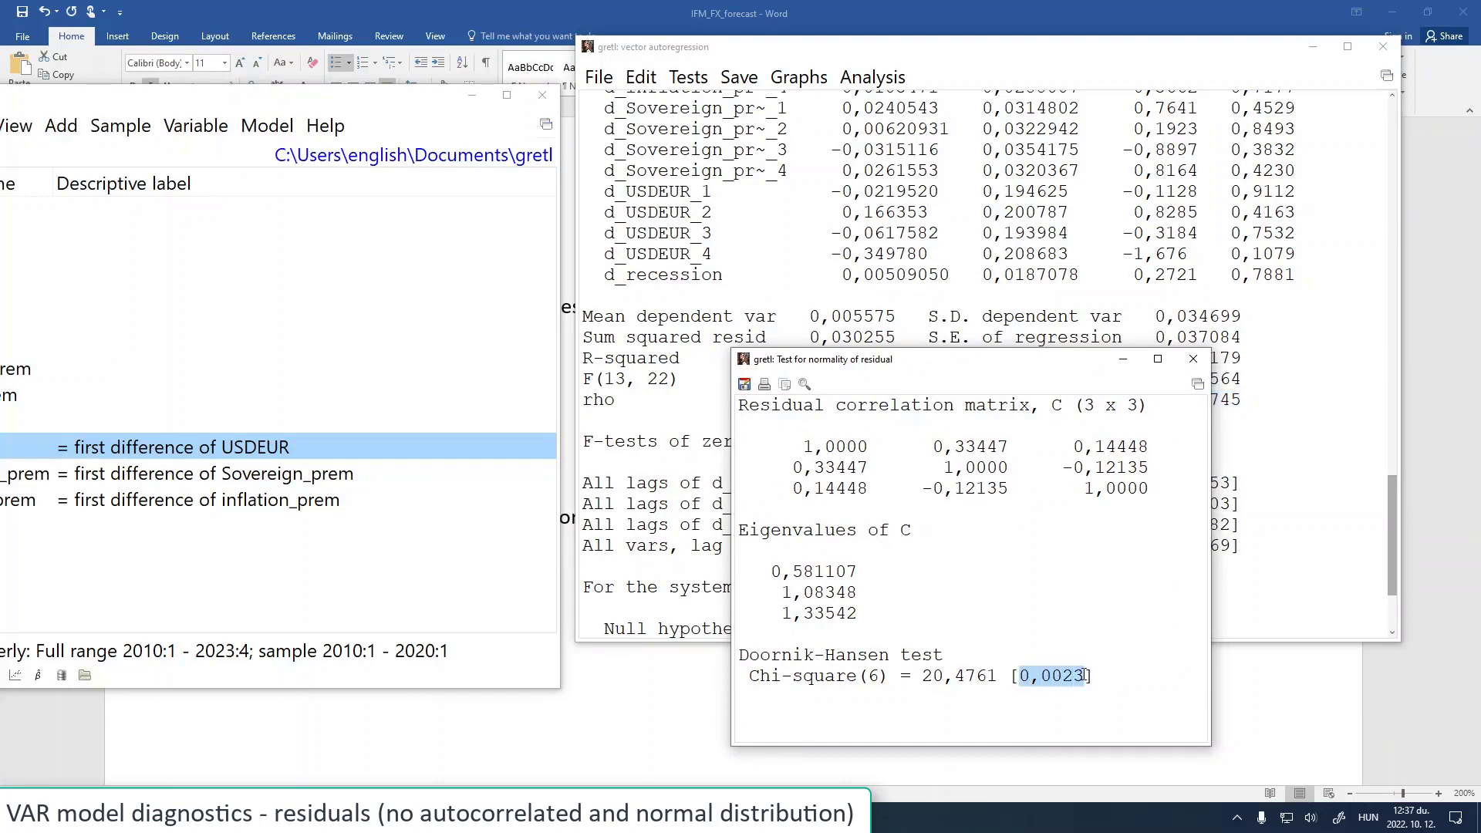
pyautogui.moveTo(741, 654); pyautogui.dragTo(1088, 678)
pyautogui.click(1192, 360)
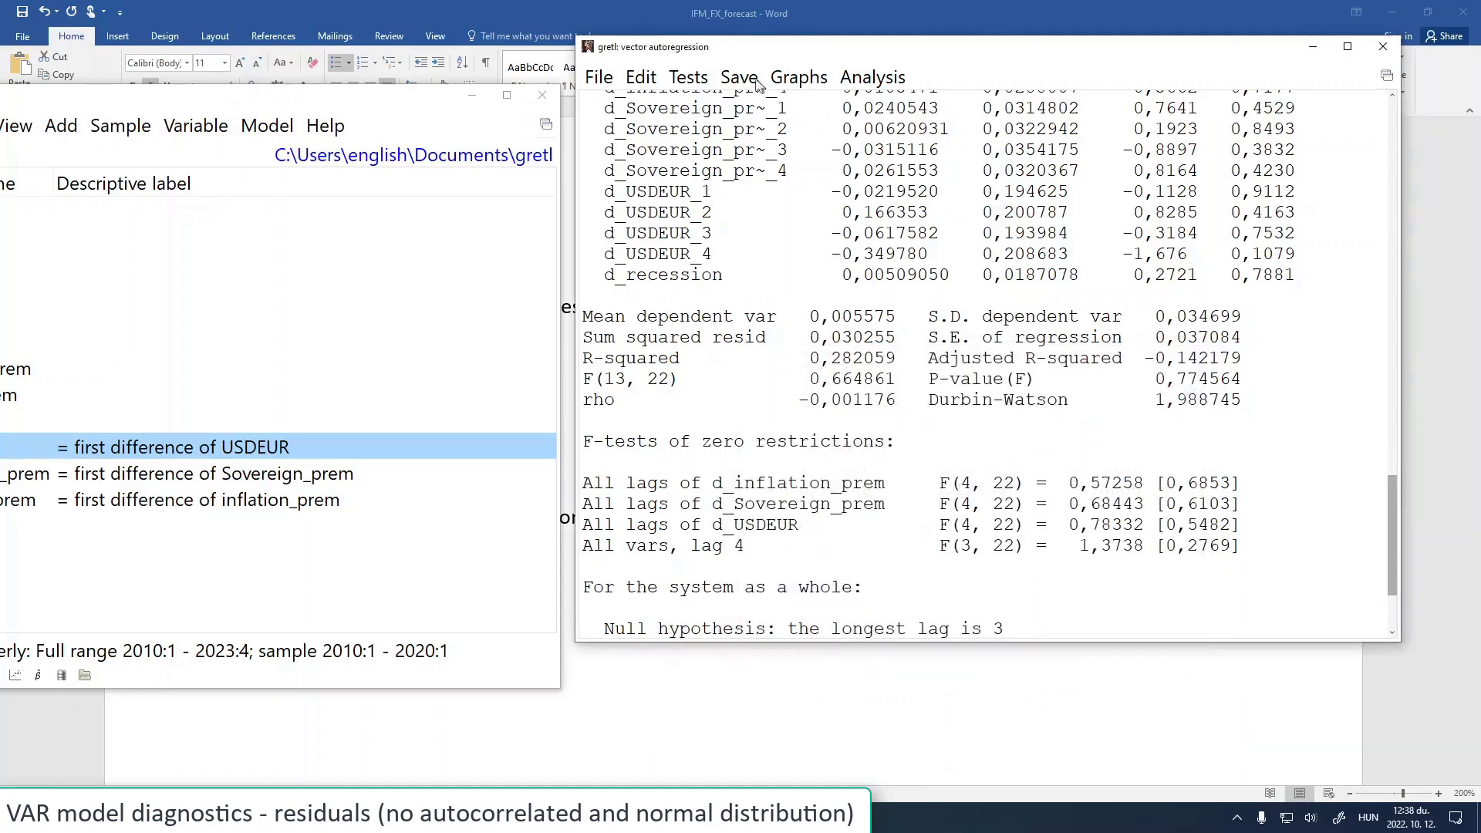
# Re-estimate the VAR with lag order 6 and check the d_USDEUR equation's Durbin-Watson statistic
pyautogui.click(643, 77)
pyautogui.click(668, 141)
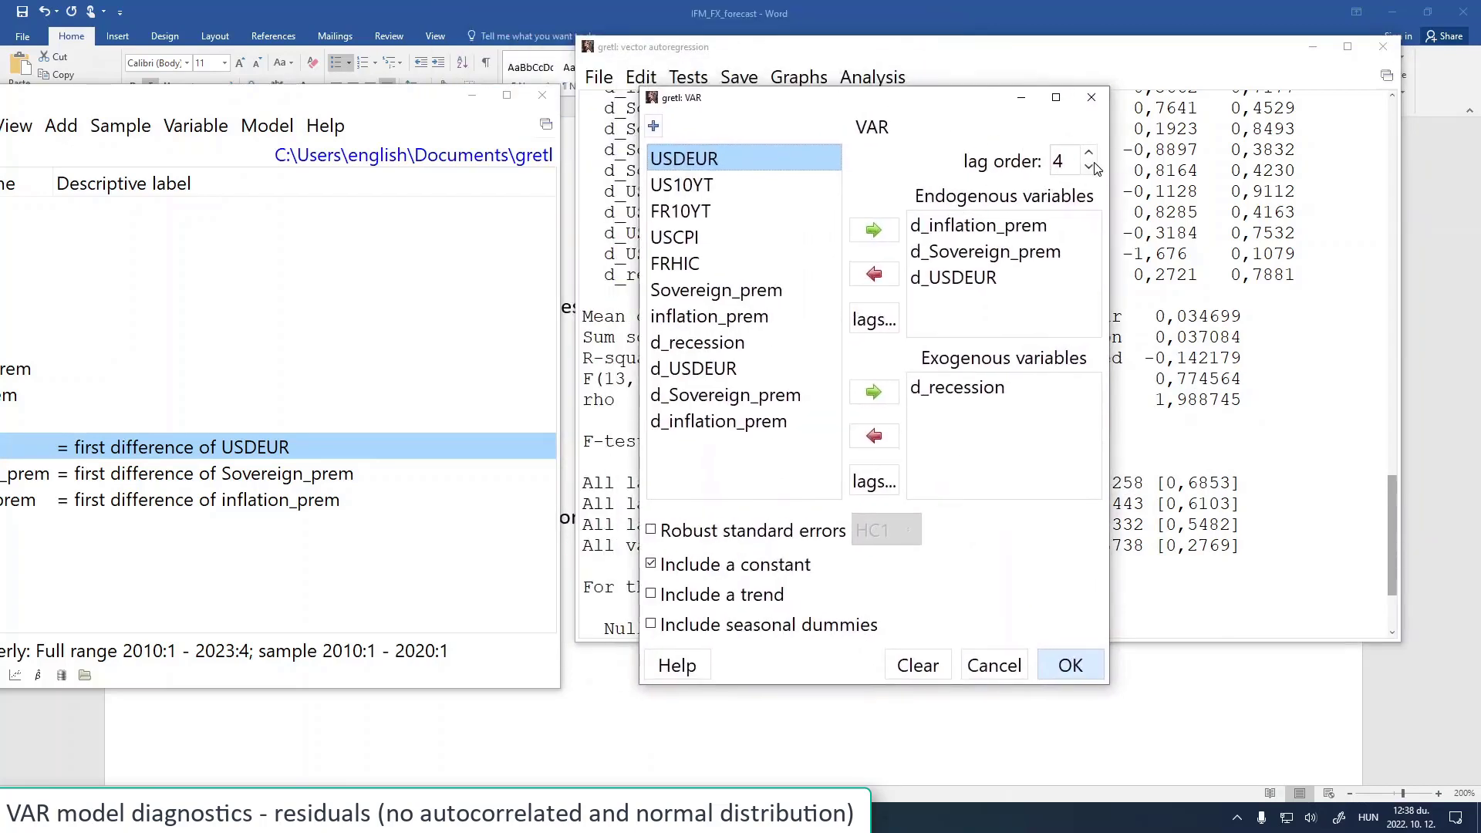
pyautogui.click(1089, 152)
pyautogui.click(1068, 666)
pyautogui.moveTo(907, 102); pyautogui.dragTo(942, 94)
pyautogui.moveTo(1385, 205); pyautogui.dragTo(1399, 609)
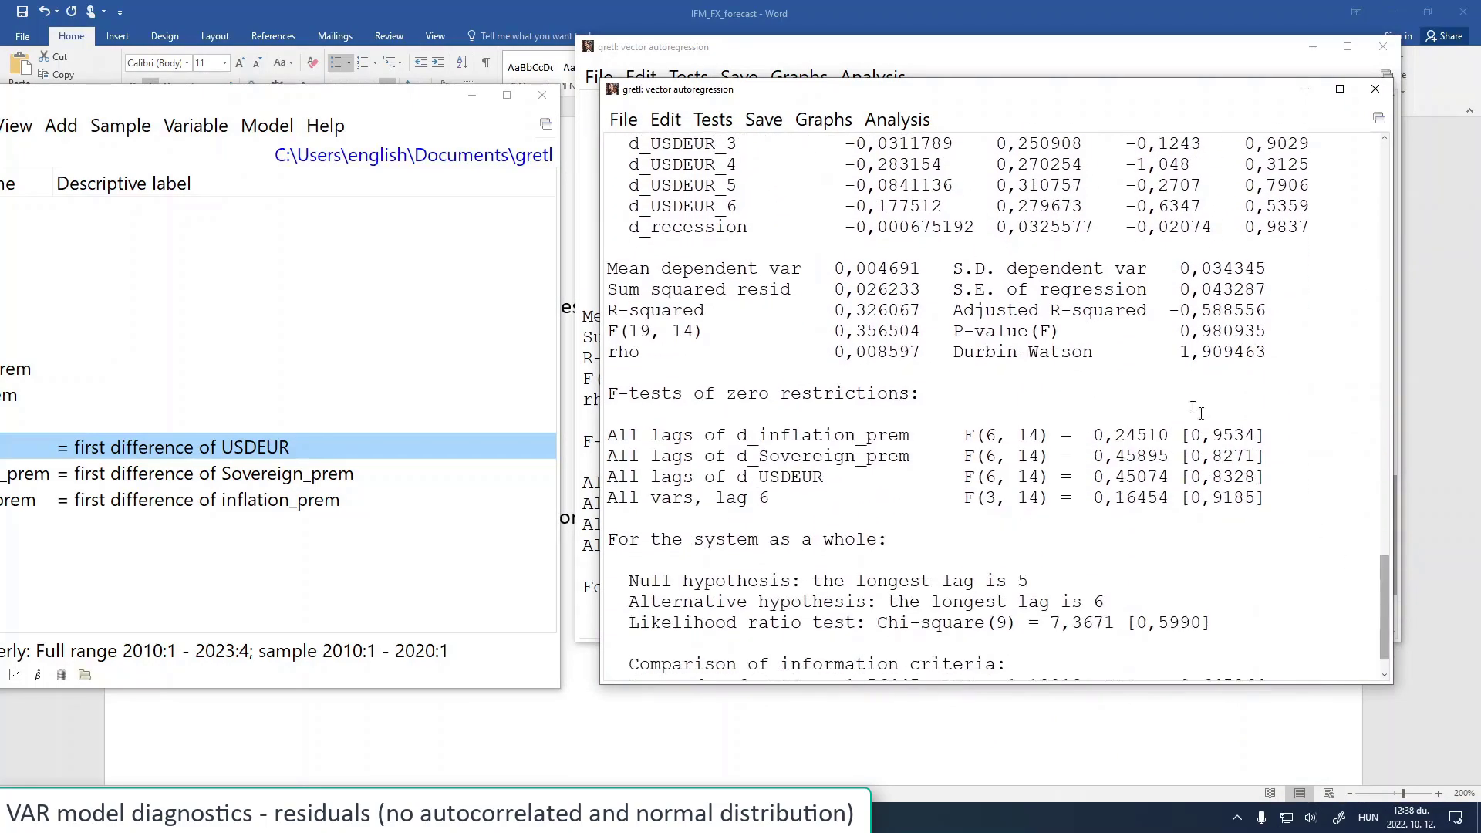
pyautogui.moveTo(954, 353); pyautogui.dragTo(1170, 364)
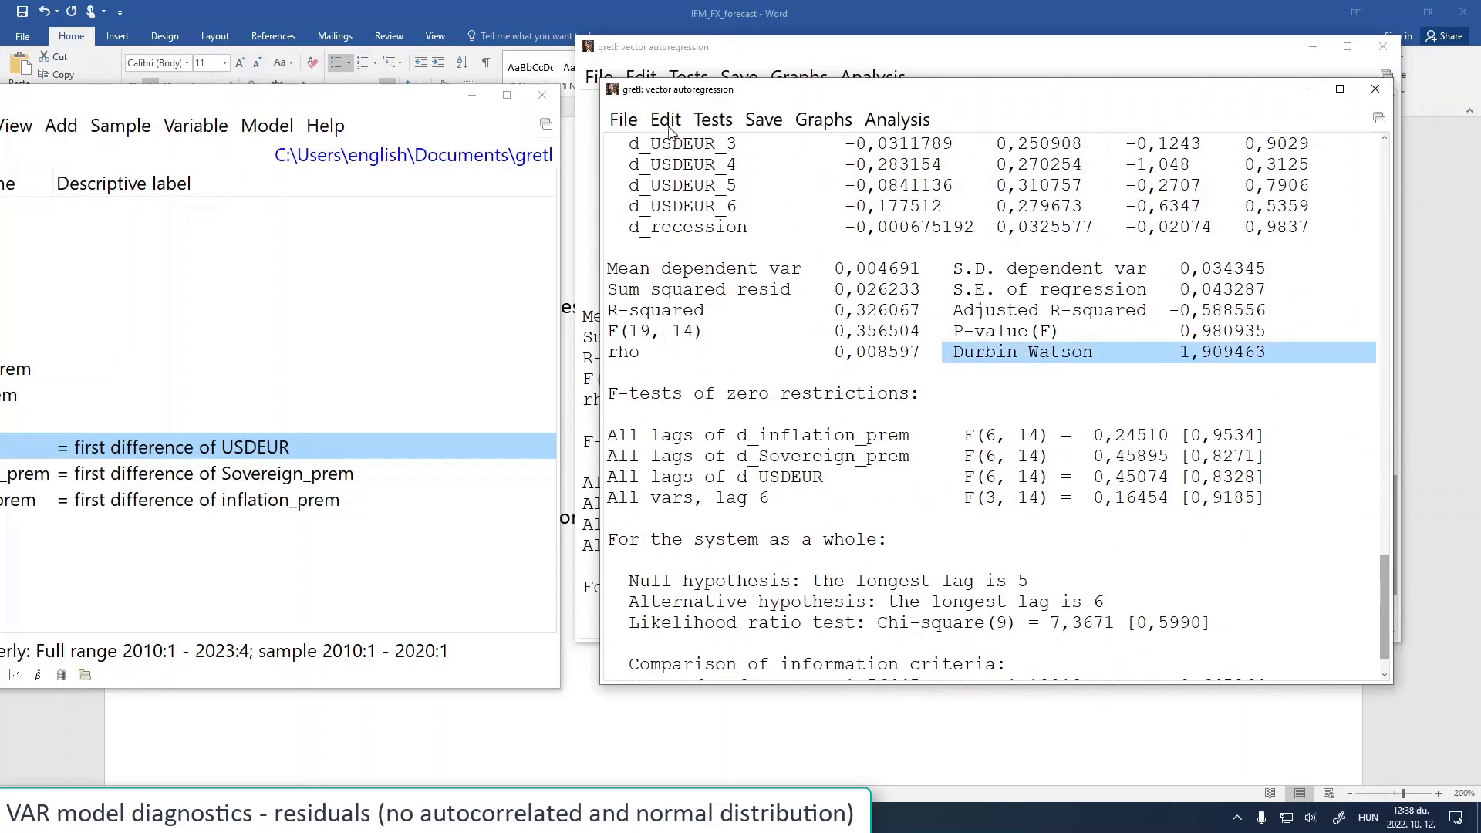
# Test the lag-6 VAR's residuals for normality, check the Doornik-Hansen p-value, and close the test and model output
pyautogui.click(710, 120)
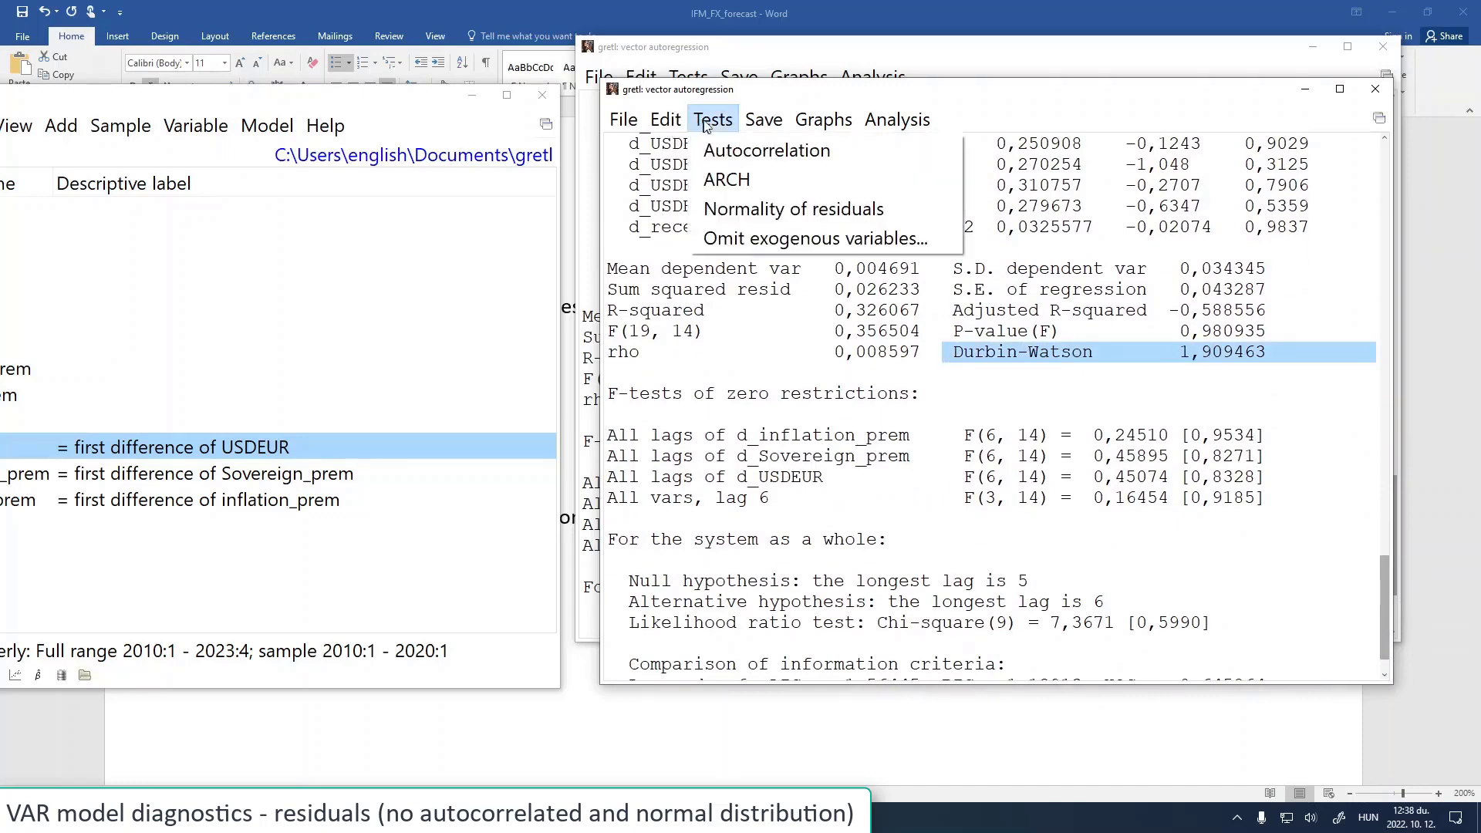
pyautogui.click(762, 210)
pyautogui.moveTo(824, 349); pyautogui.dragTo(867, 351)
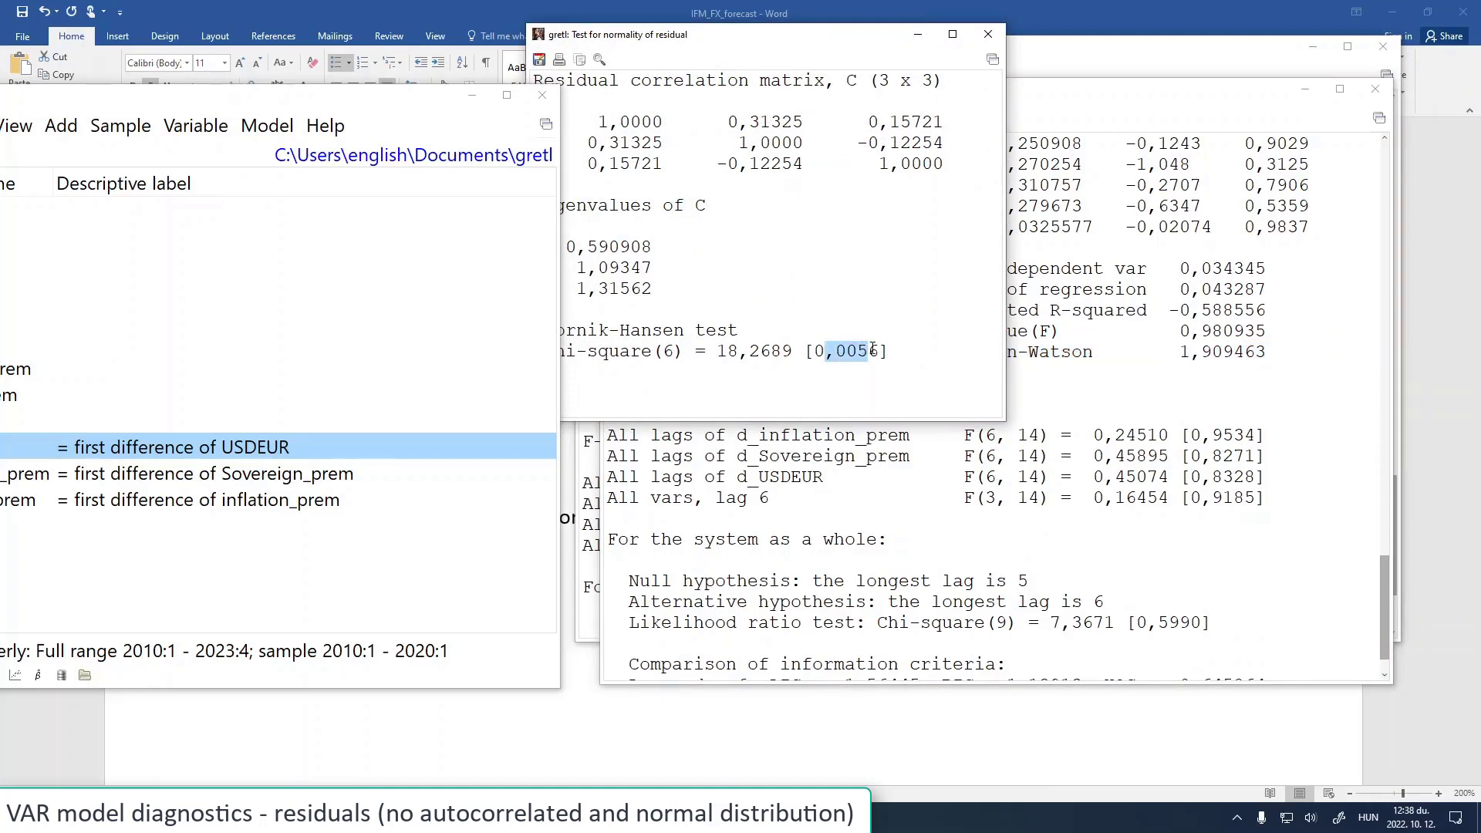
pyautogui.moveTo(775, 35); pyautogui.dragTo(897, 104)
pyautogui.moveTo(935, 421); pyautogui.dragTo(1001, 422)
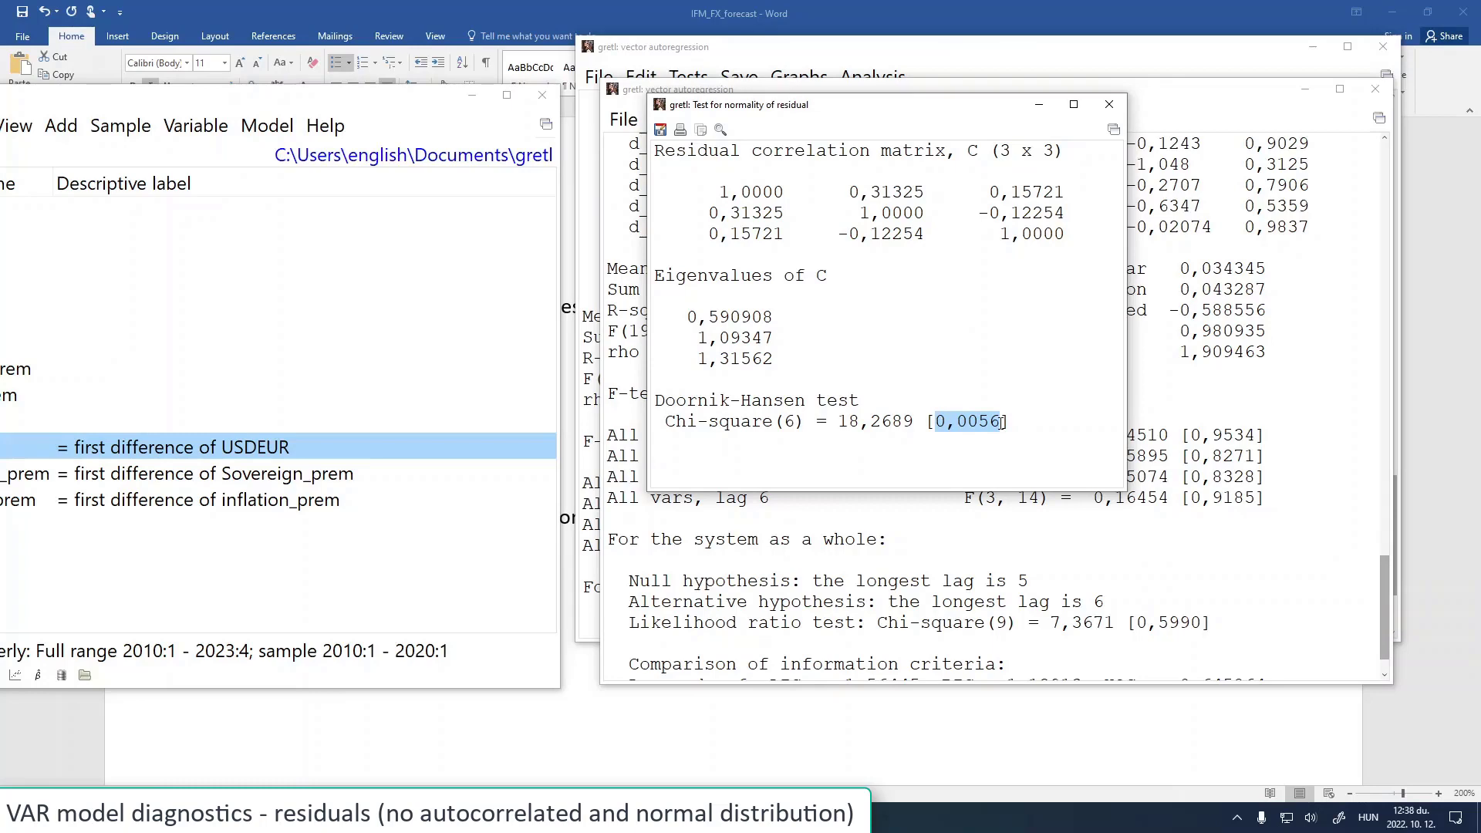
pyautogui.click(1109, 104)
pyautogui.click(1367, 98)
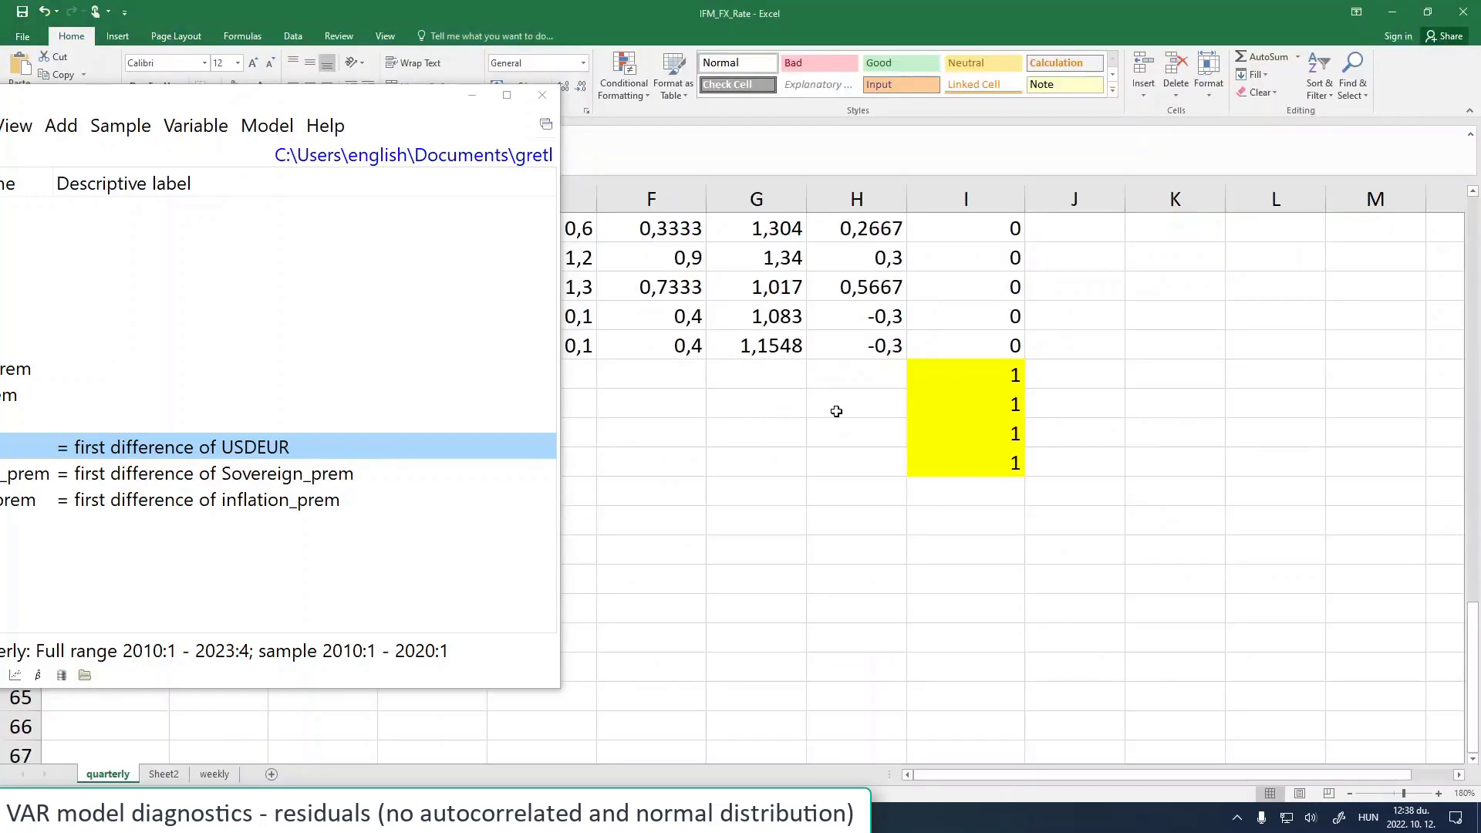
# Switch to the Excel workbook, plot the quarterly USDEUR column as a 2-D line chart, and delete the chart
pyautogui.click(841, 403)
pyautogui.click(471, 97)
pyautogui.scroll(11, 682, 409)
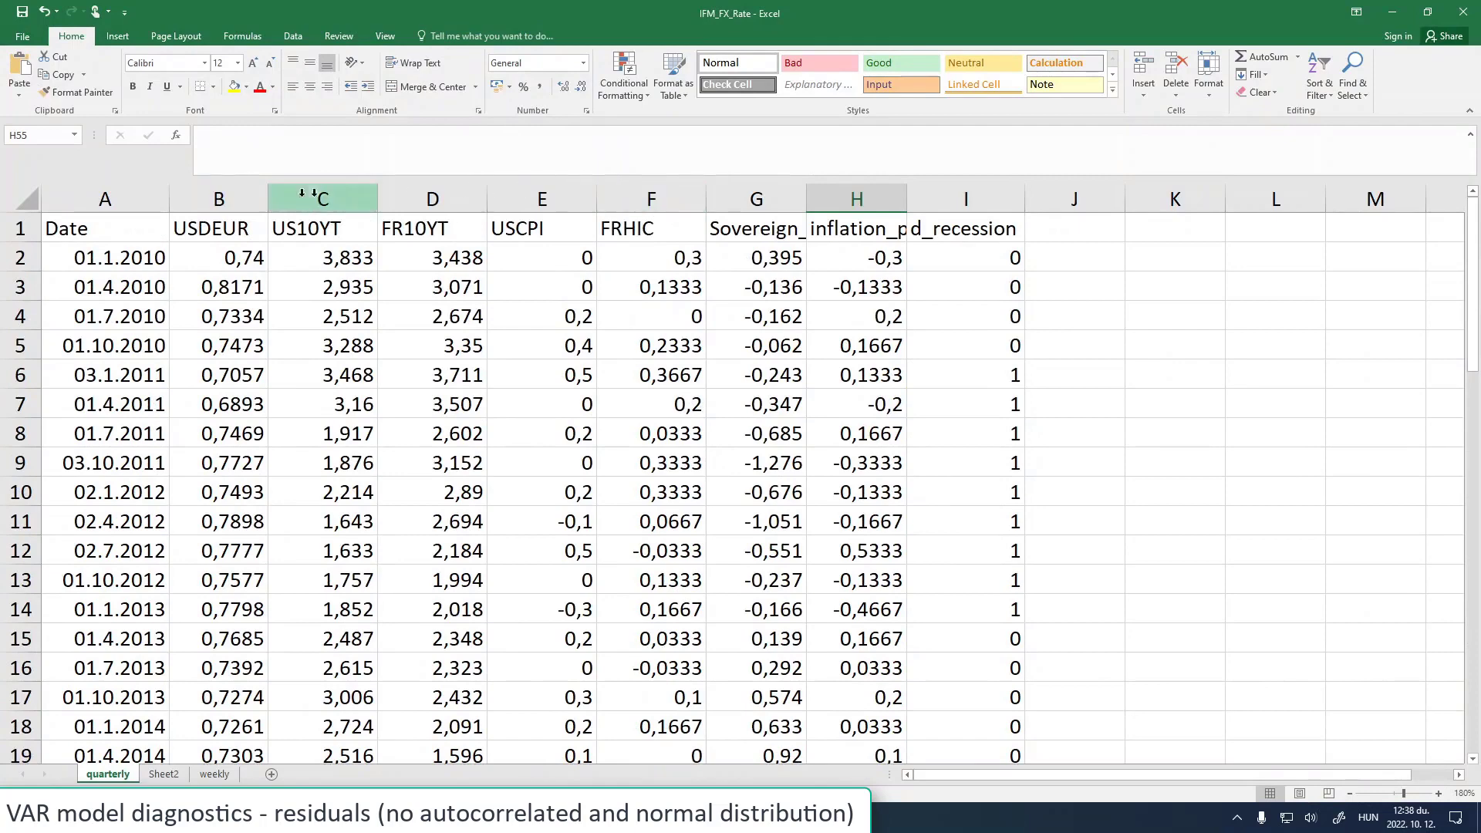
pyautogui.click(216, 199)
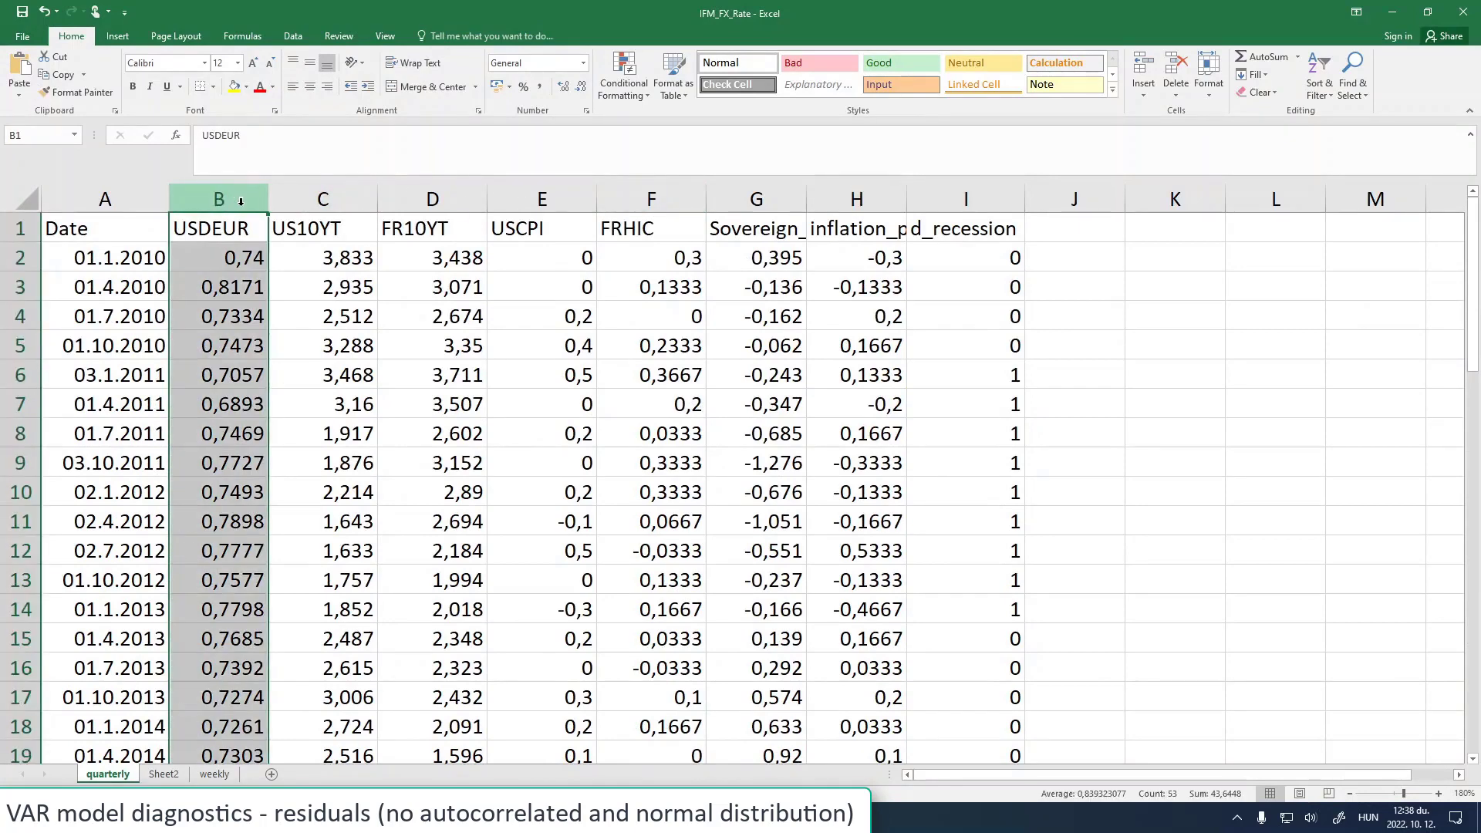
pyautogui.click(117, 36)
pyautogui.click(648, 83)
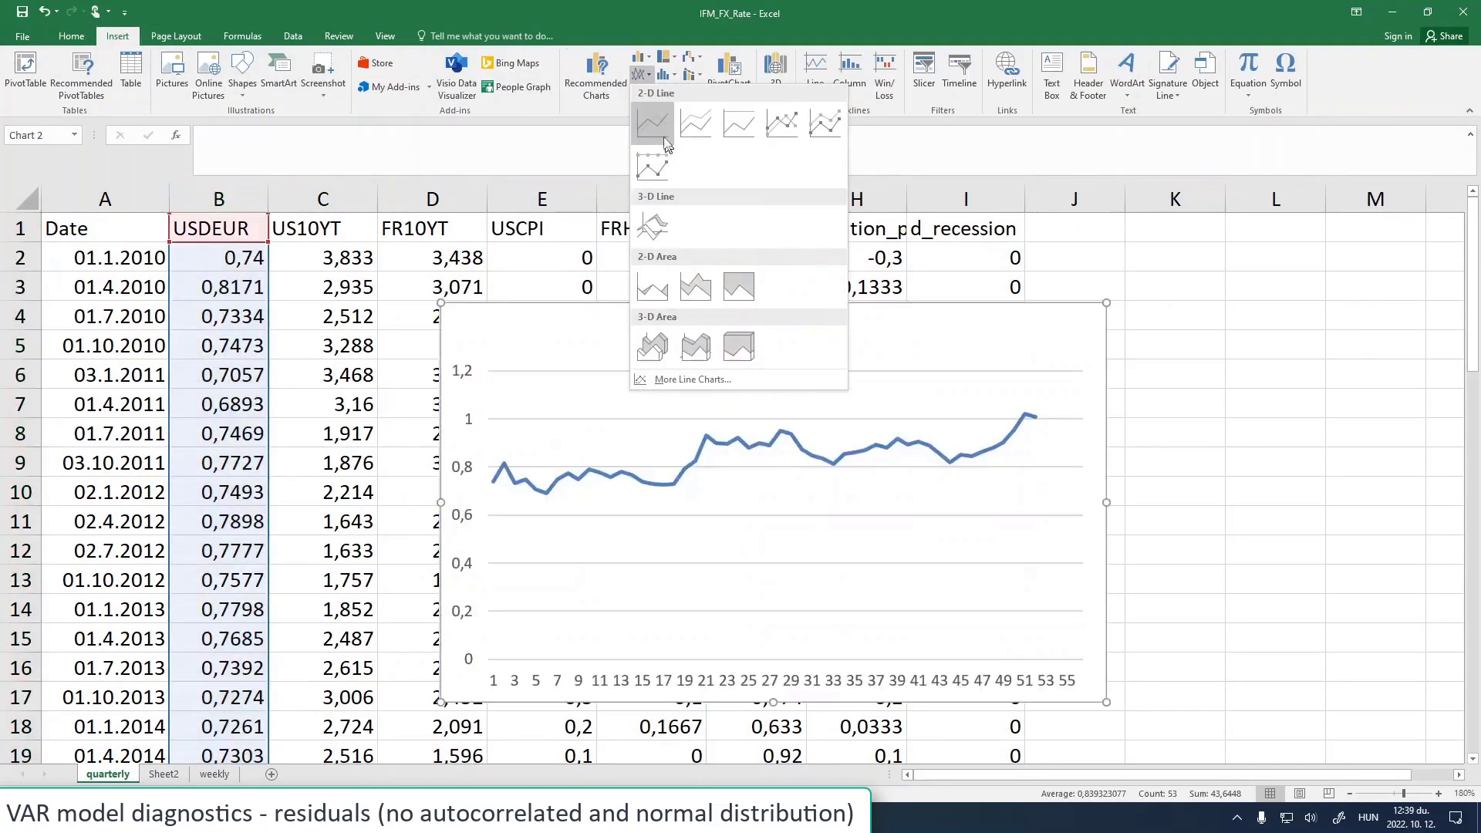
pyautogui.click(652, 128)
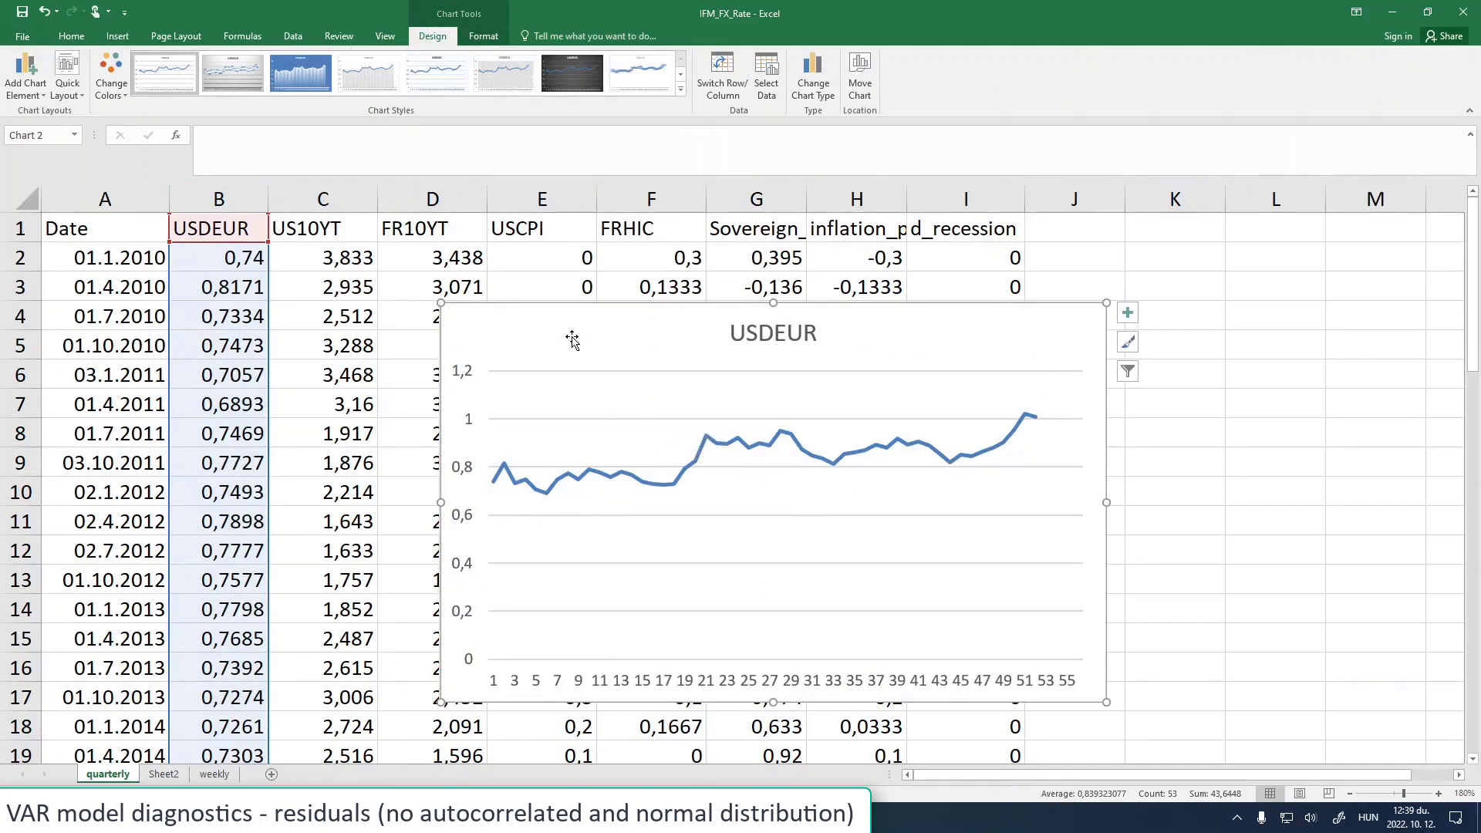
pyautogui.press('Delete')
# Plot the USDEUR, Sovereign_prem and inflation_prem columns as a 2-D line chart and inspect Sovereign_prem at points 40 and 41
pyautogui.keyDown('ctrl'); pyautogui.click(739, 208); pyautogui.keyUp('ctrl')
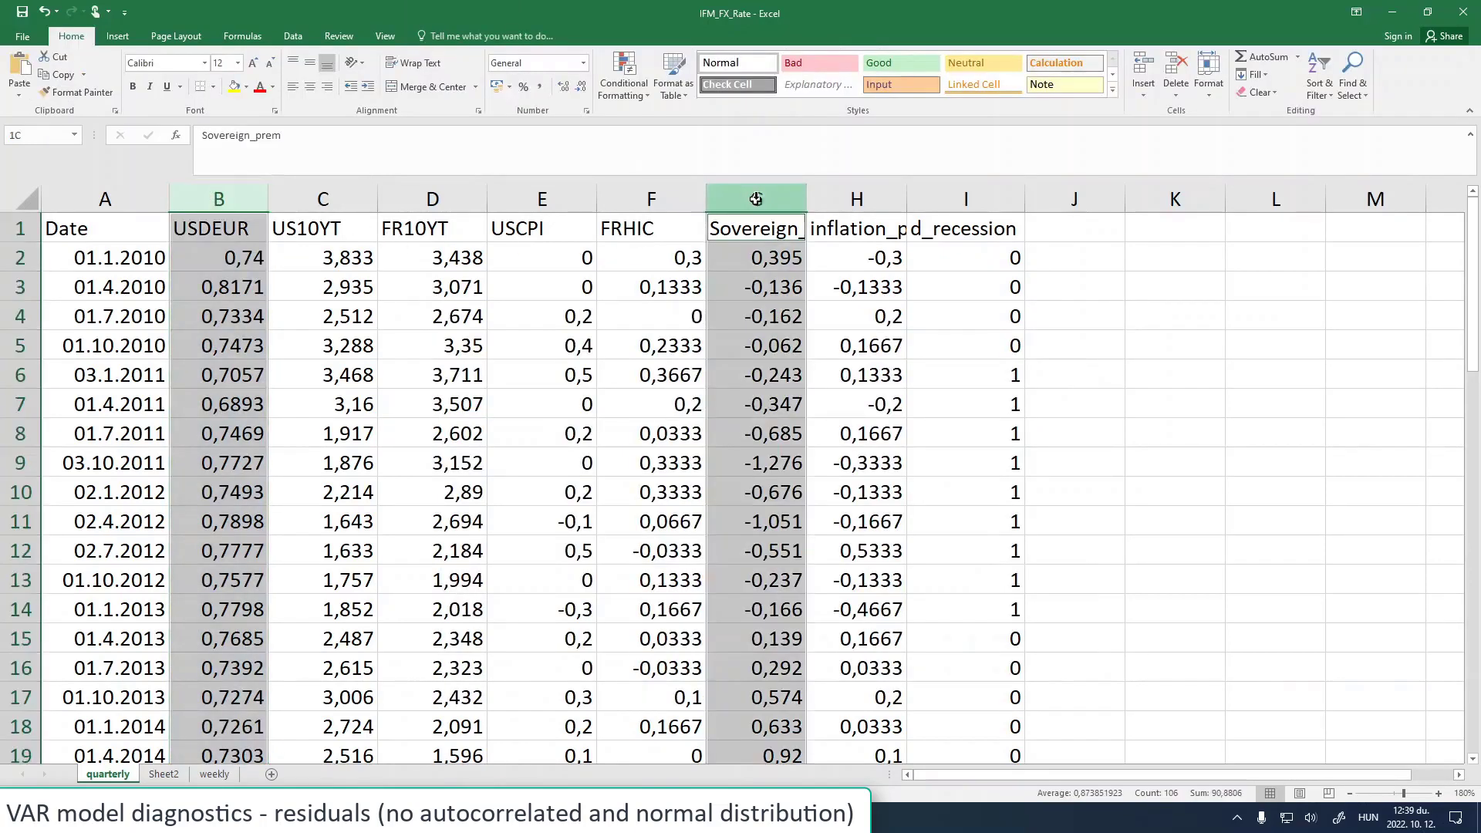
pyautogui.keyDown('ctrl'); pyautogui.click(853, 202); pyautogui.keyUp('ctrl')
pyautogui.click(113, 35)
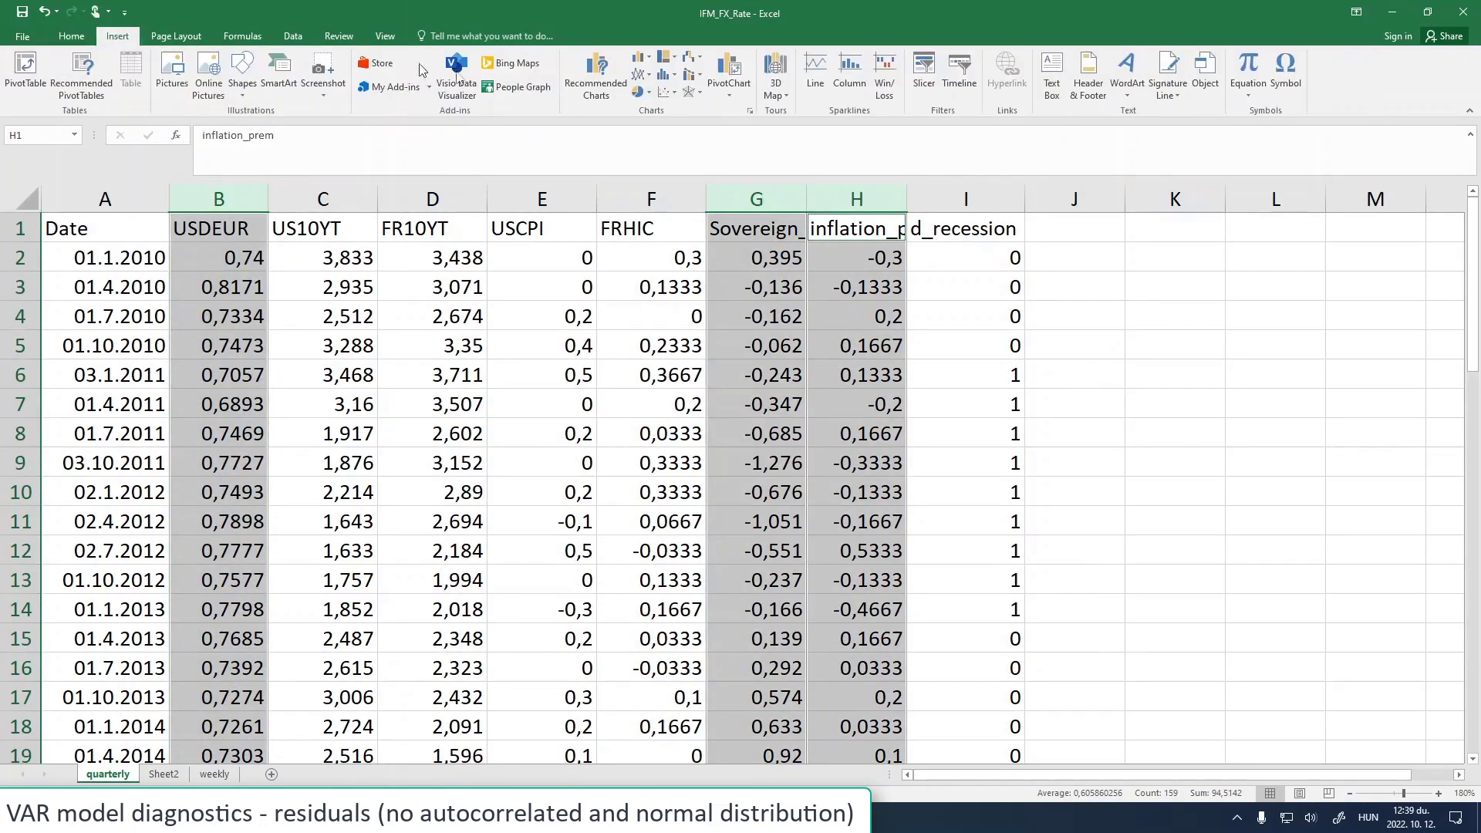
pyautogui.click(641, 74)
pyautogui.click(651, 115)
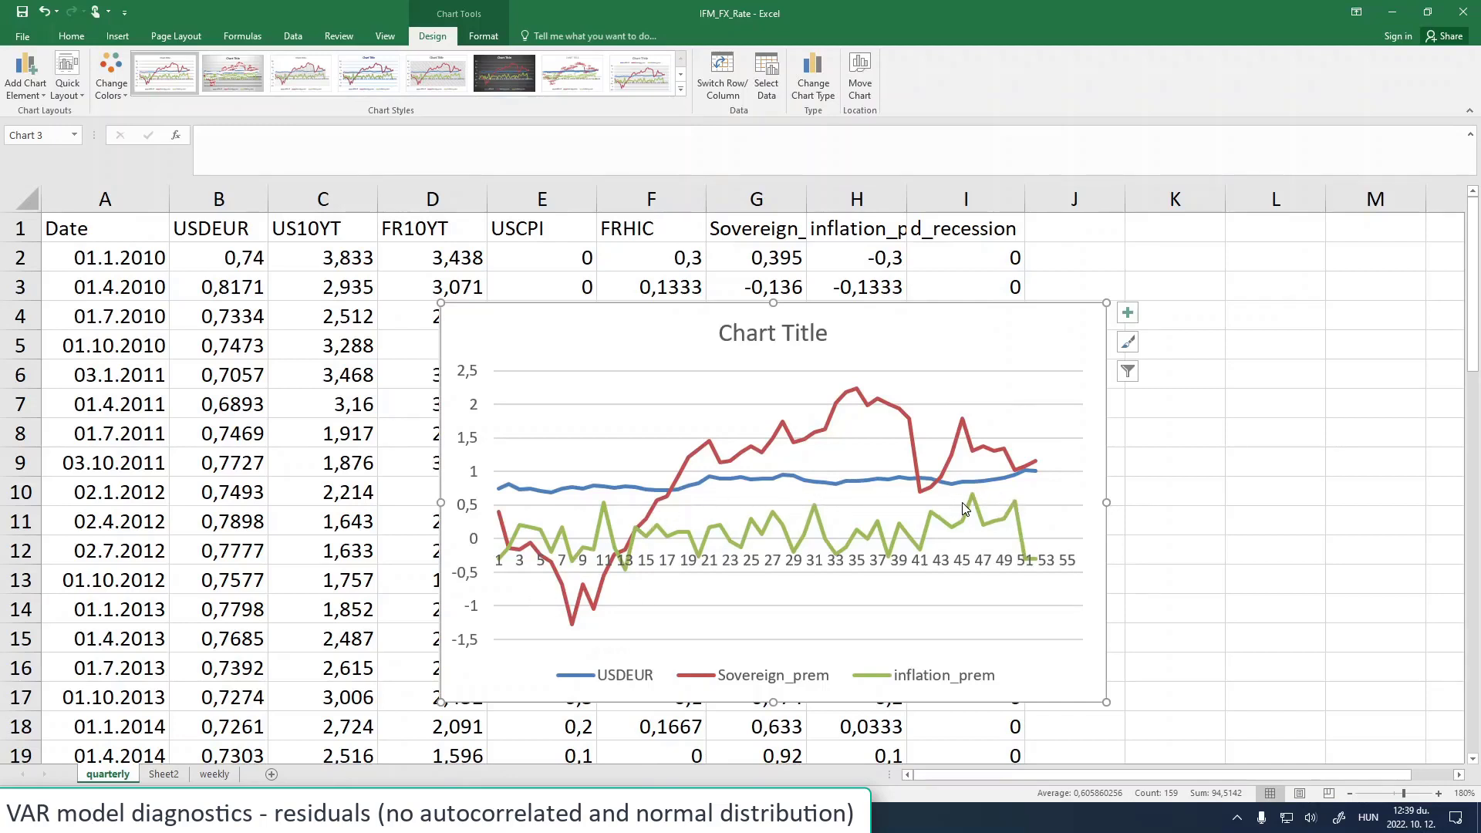
pyautogui.moveTo(913, 422)
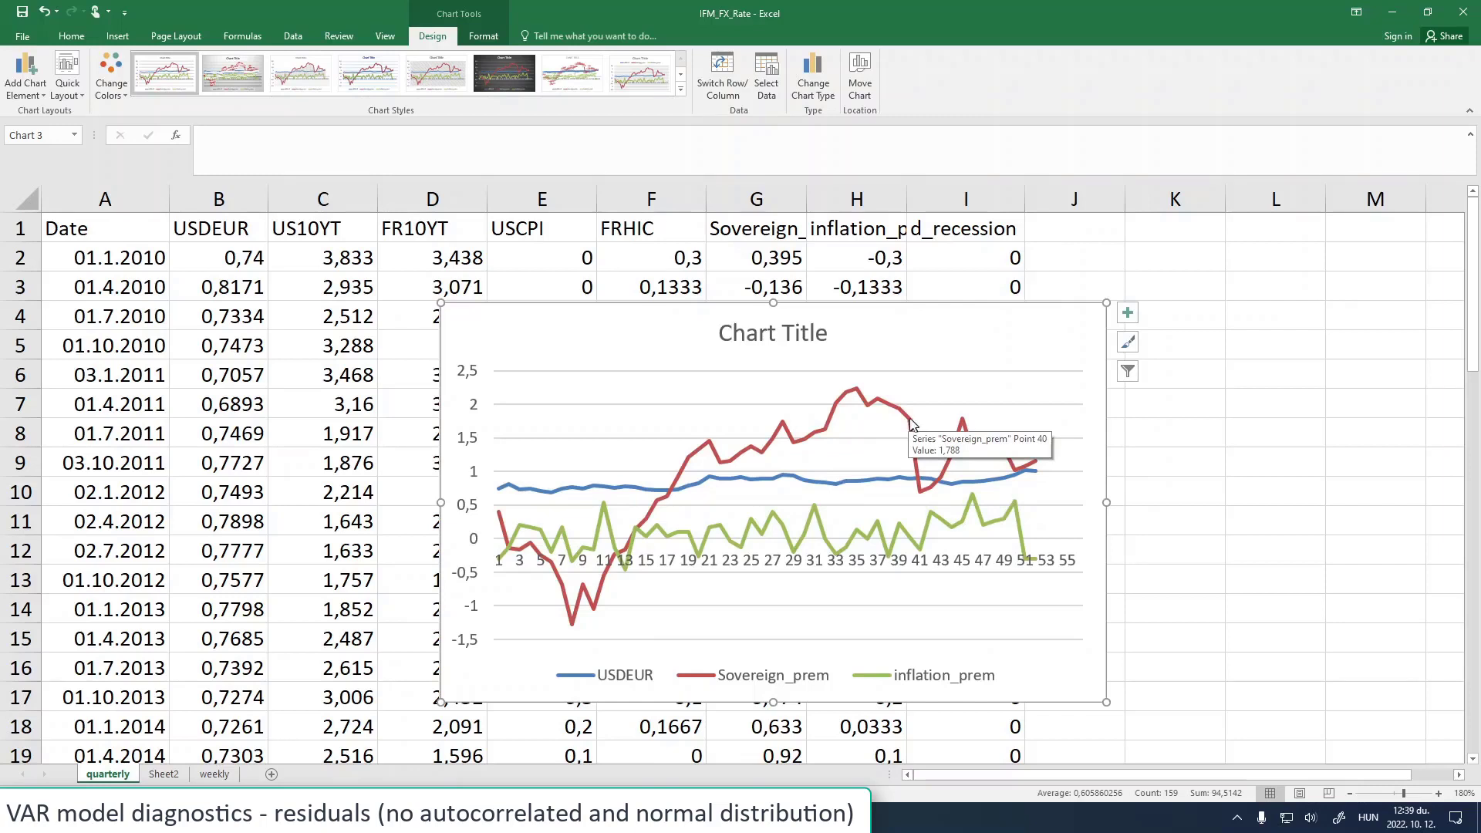
pyautogui.moveTo(921, 494)
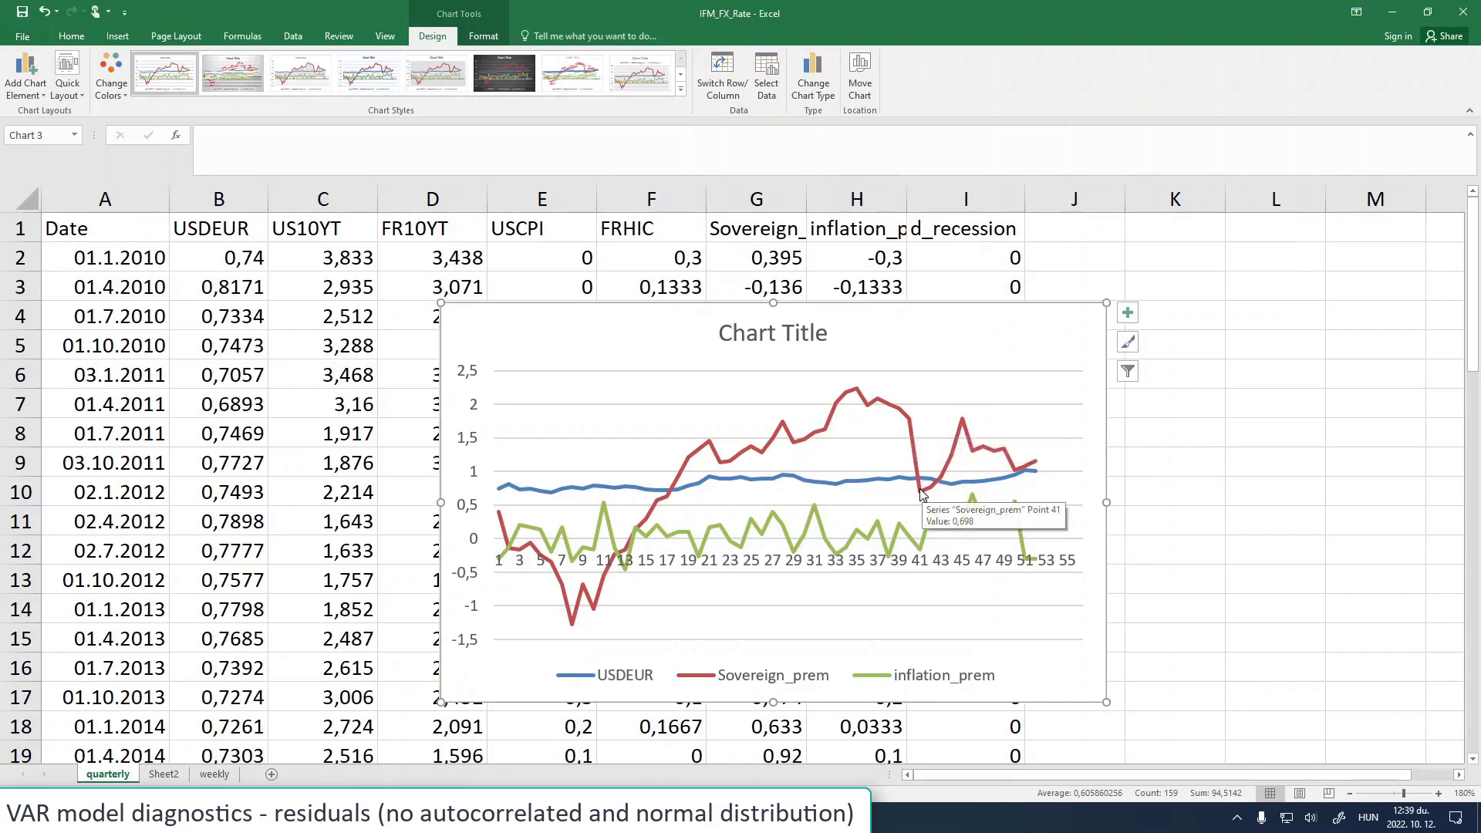
# Check the d_recession dummy values in the rows for 01.7.2019 and 01.10.2019
pyautogui.moveTo(1473, 332); pyautogui.dragTo(1474, 721)
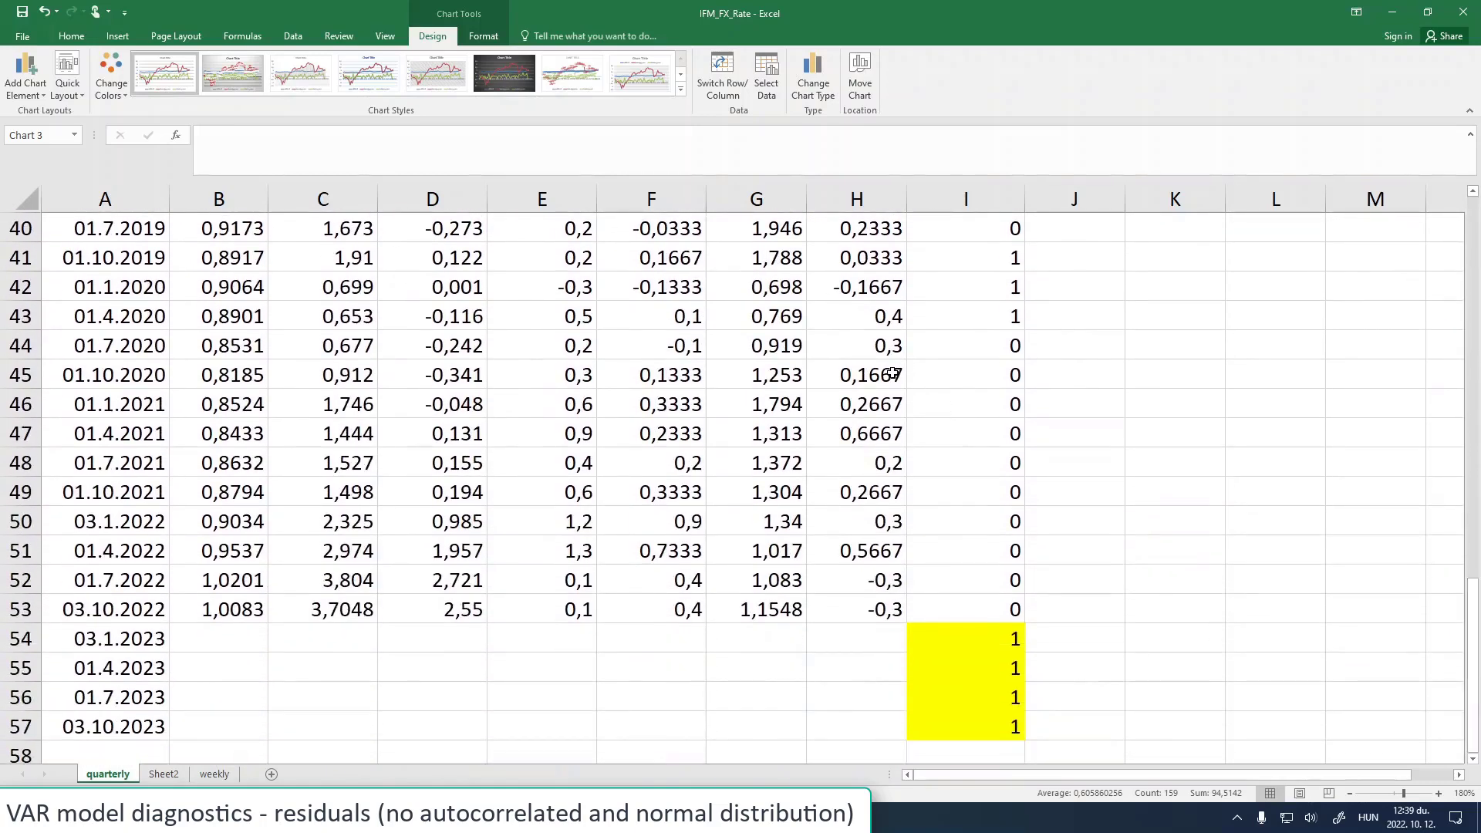
pyautogui.click(933, 393)
pyautogui.scroll(2, 947, 321)
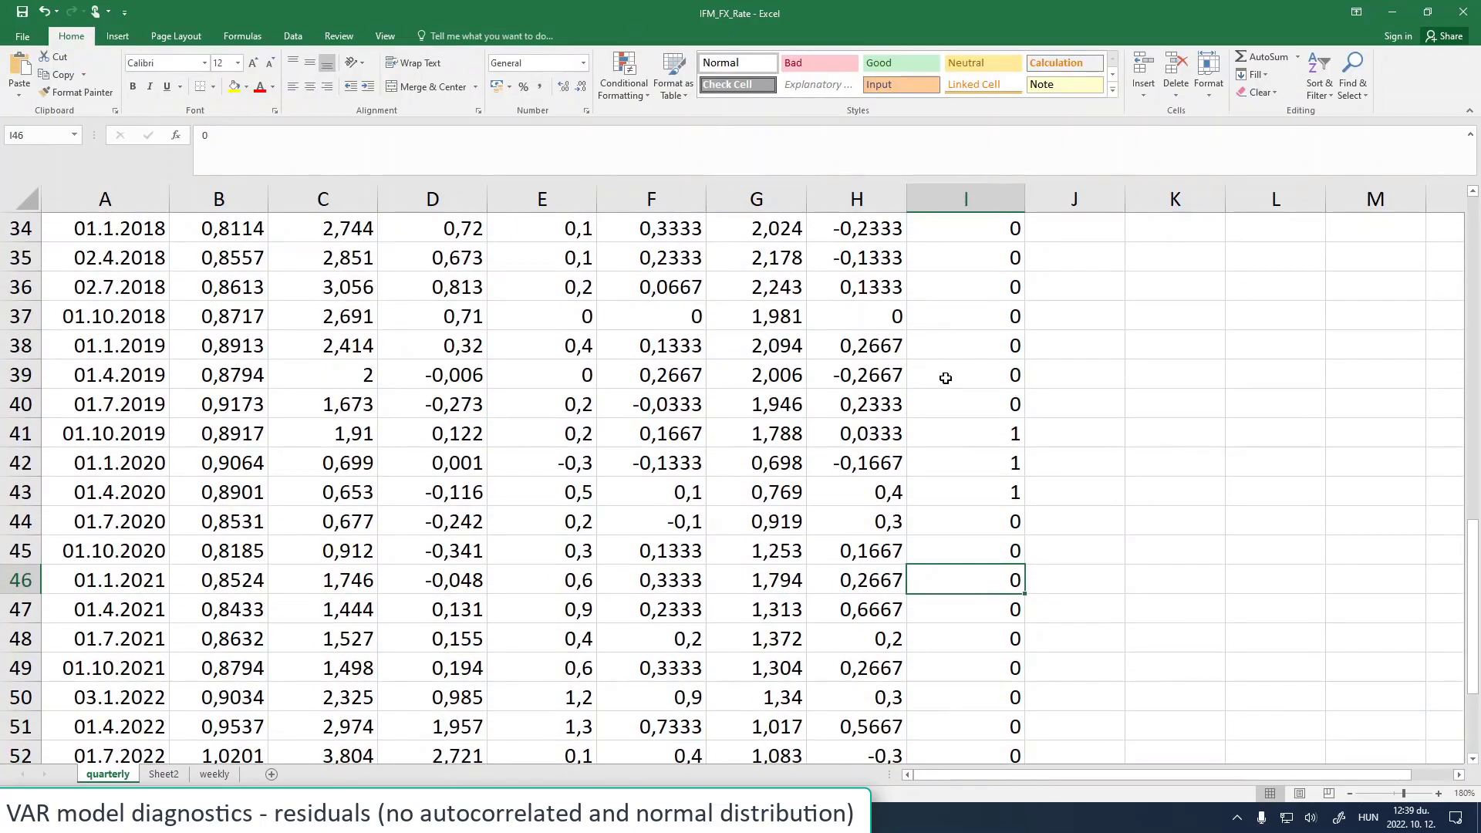
pyautogui.click(953, 409)
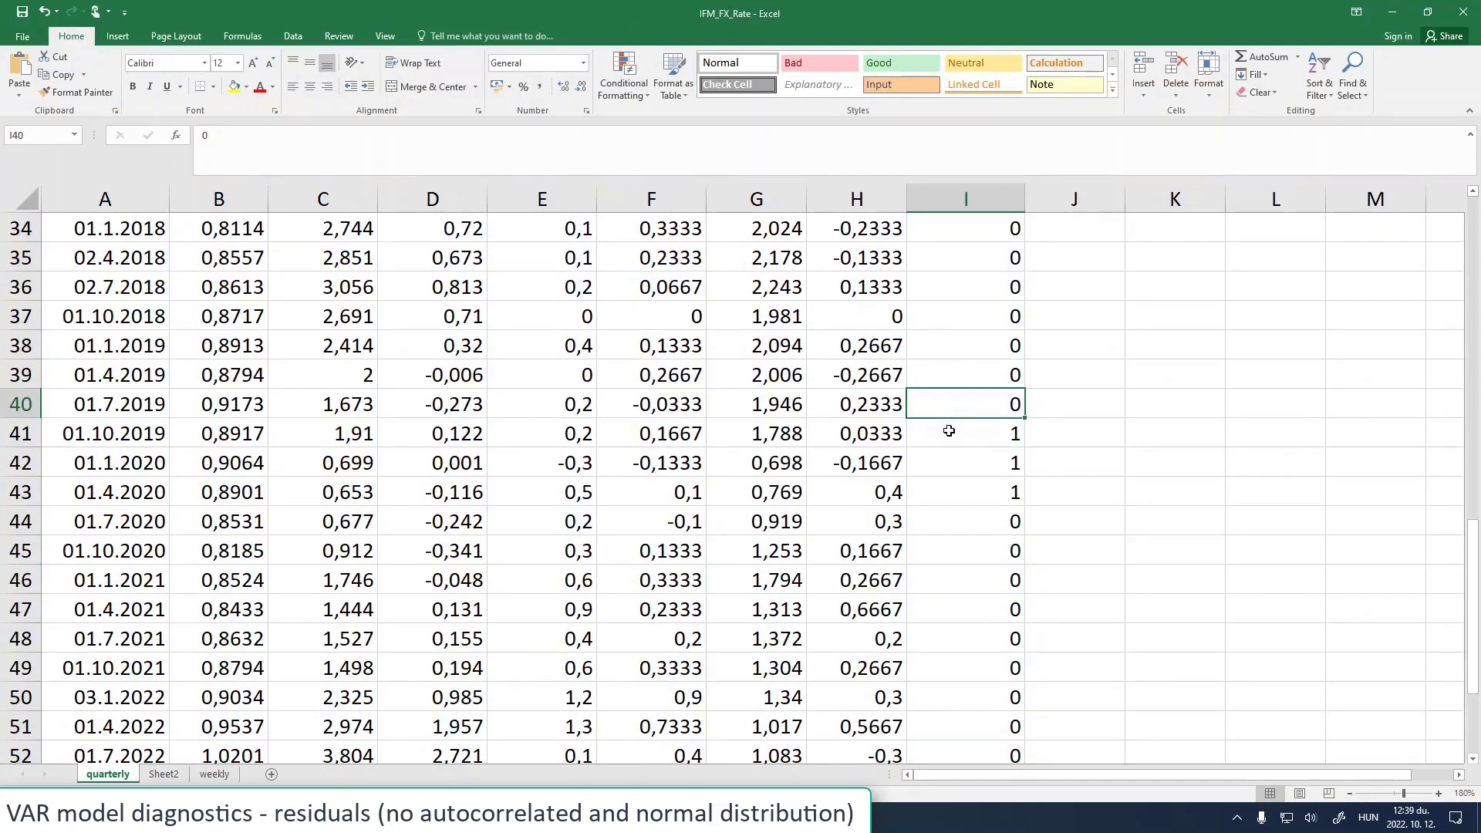
pyautogui.click(949, 431)
pyautogui.click(950, 411)
pyautogui.click(952, 429)
# Examine the three-series line chart again, move it over the data columns, and delete it
pyautogui.moveTo(1473, 571); pyautogui.dragTo(1473, 231)
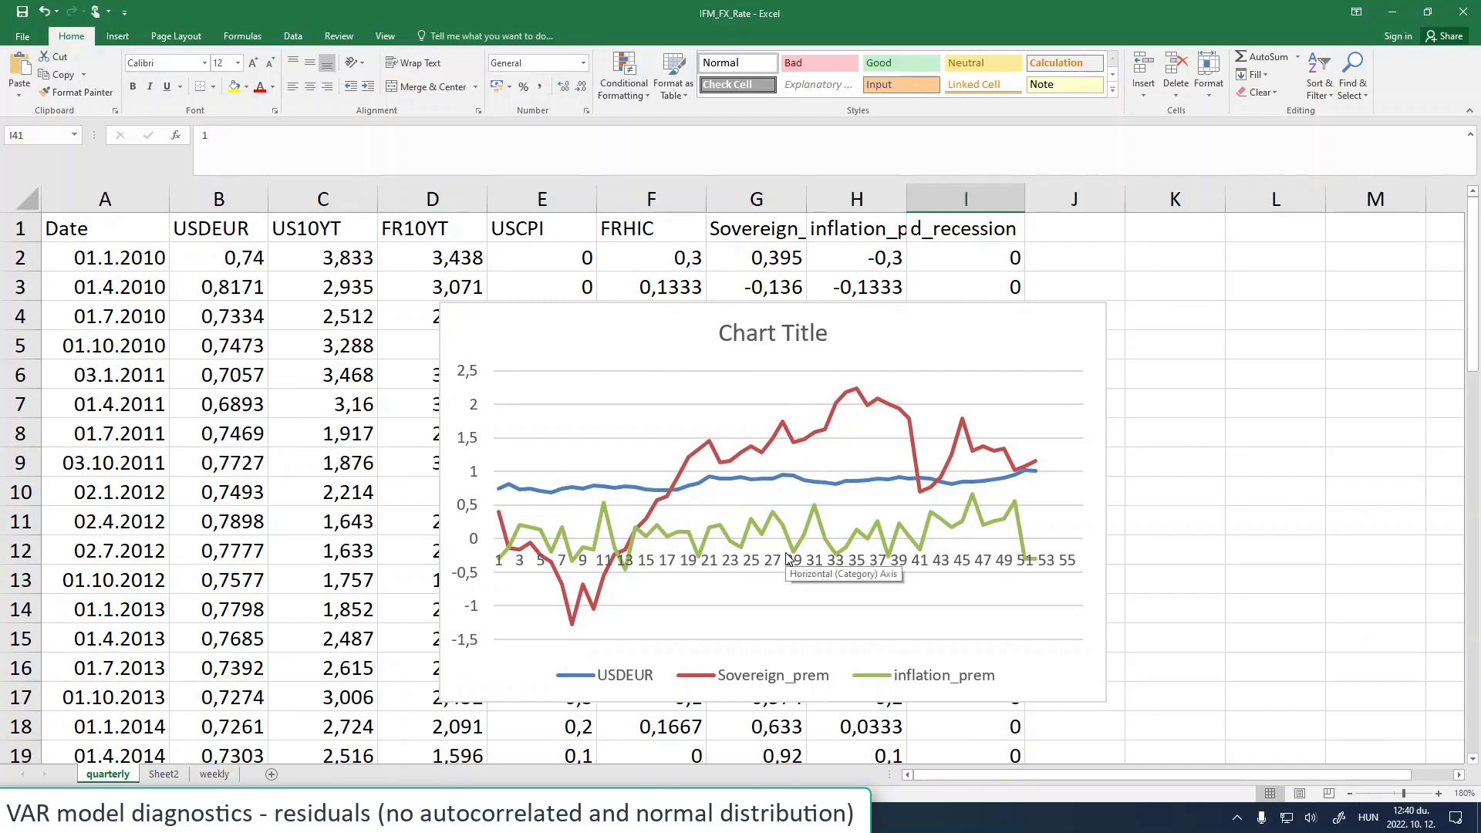
pyautogui.moveTo(604, 510)
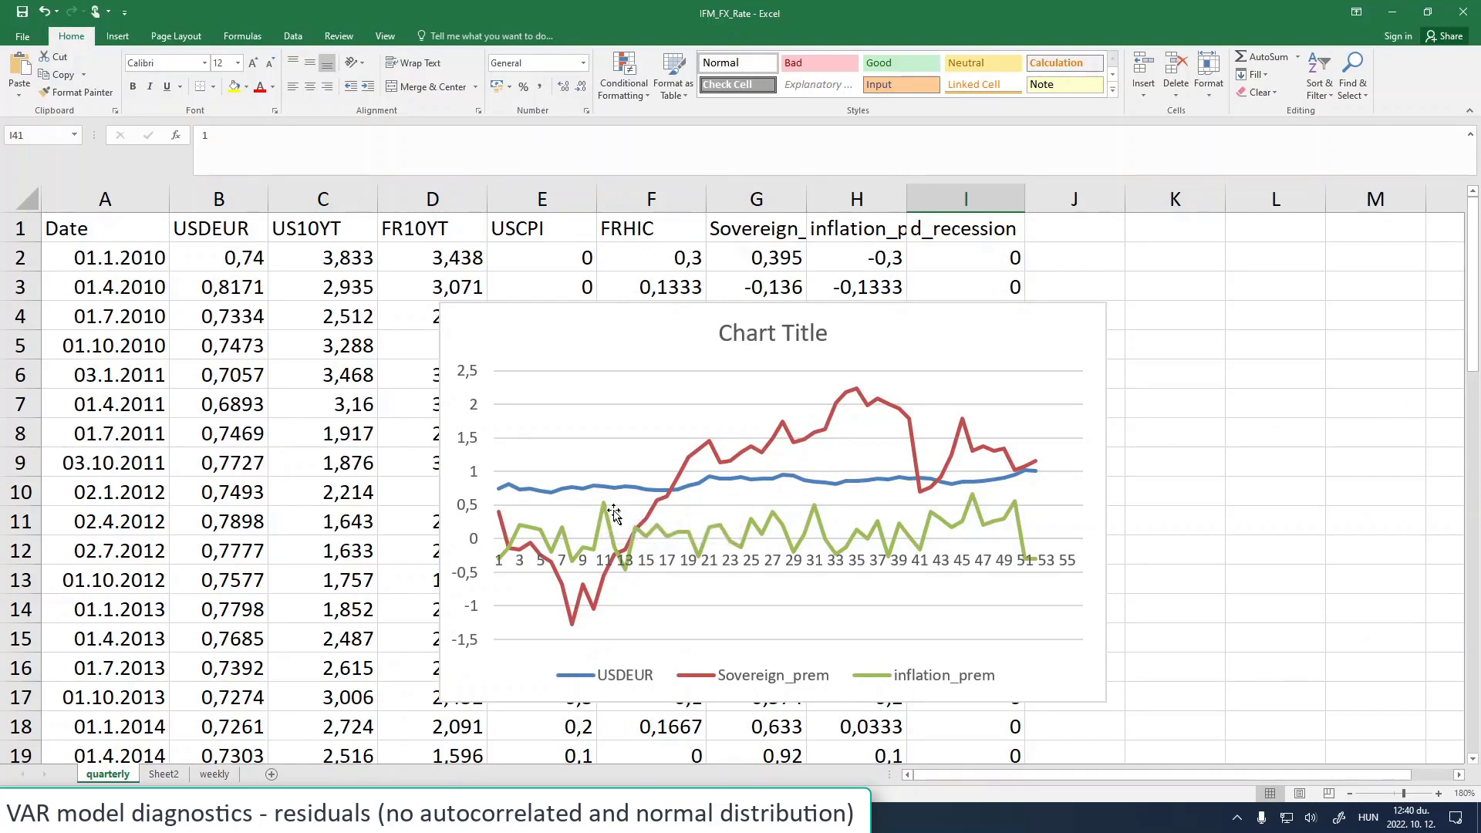
pyautogui.moveTo(1474, 342); pyautogui.dragTo(1475, 377)
pyautogui.moveTo(609, 225); pyautogui.dragTo(224, 270)
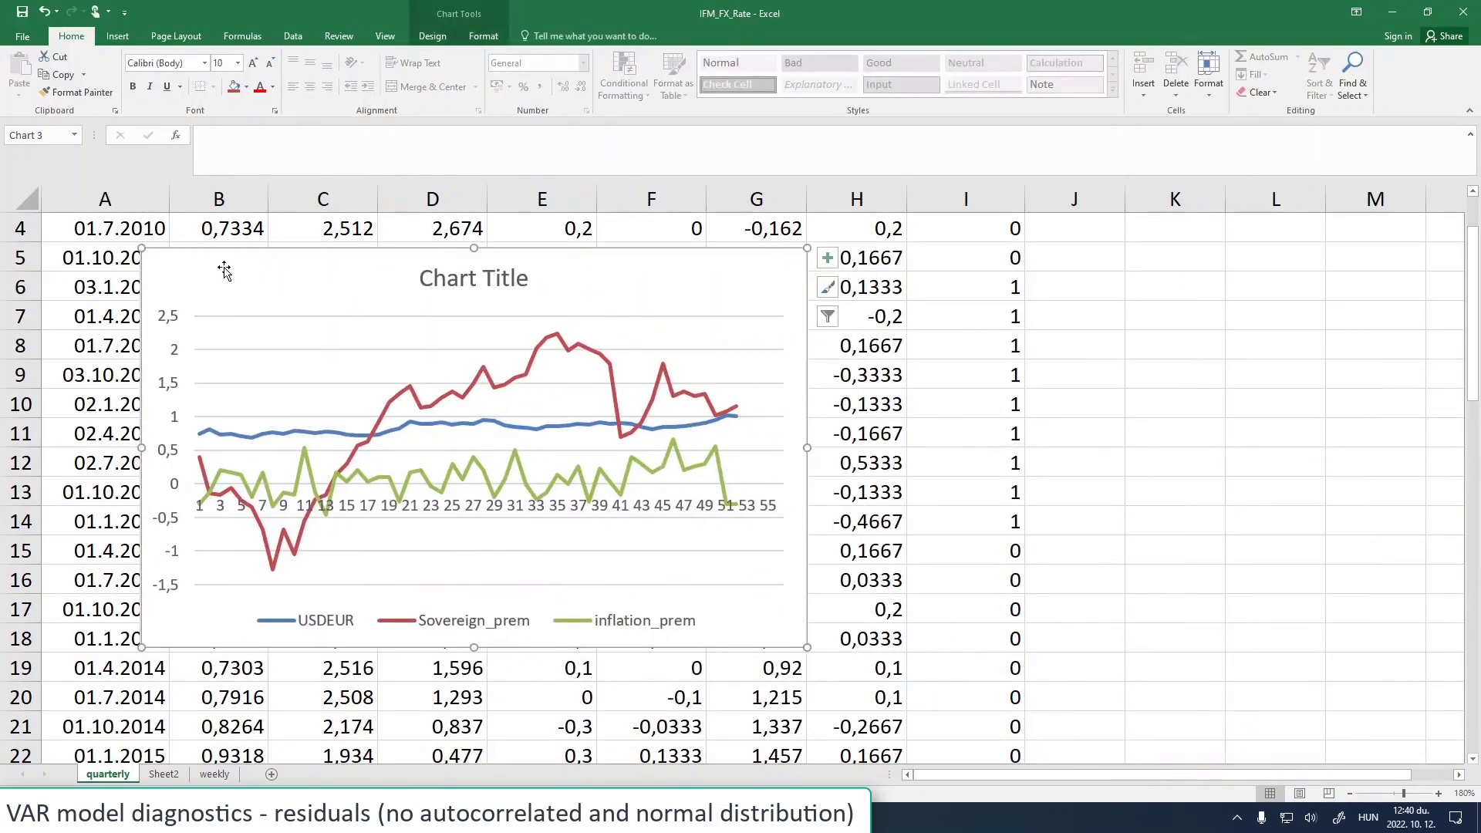
pyautogui.press('Delete')
# Return to gretl and re-estimate the lag-4 VAR with its lag order revised to 8
pyautogui.click(1392, 13)
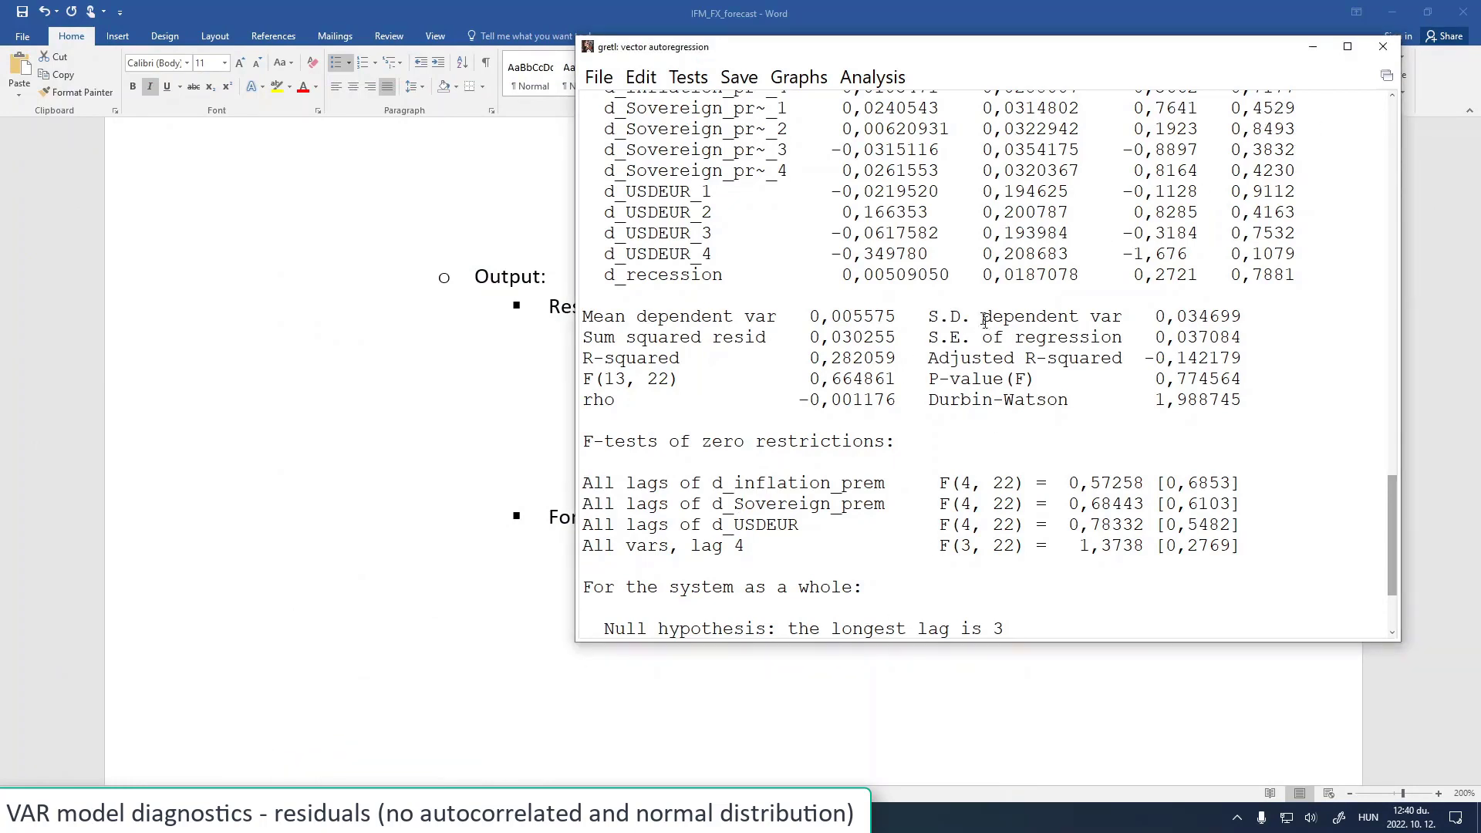
pyautogui.click(357, 690)
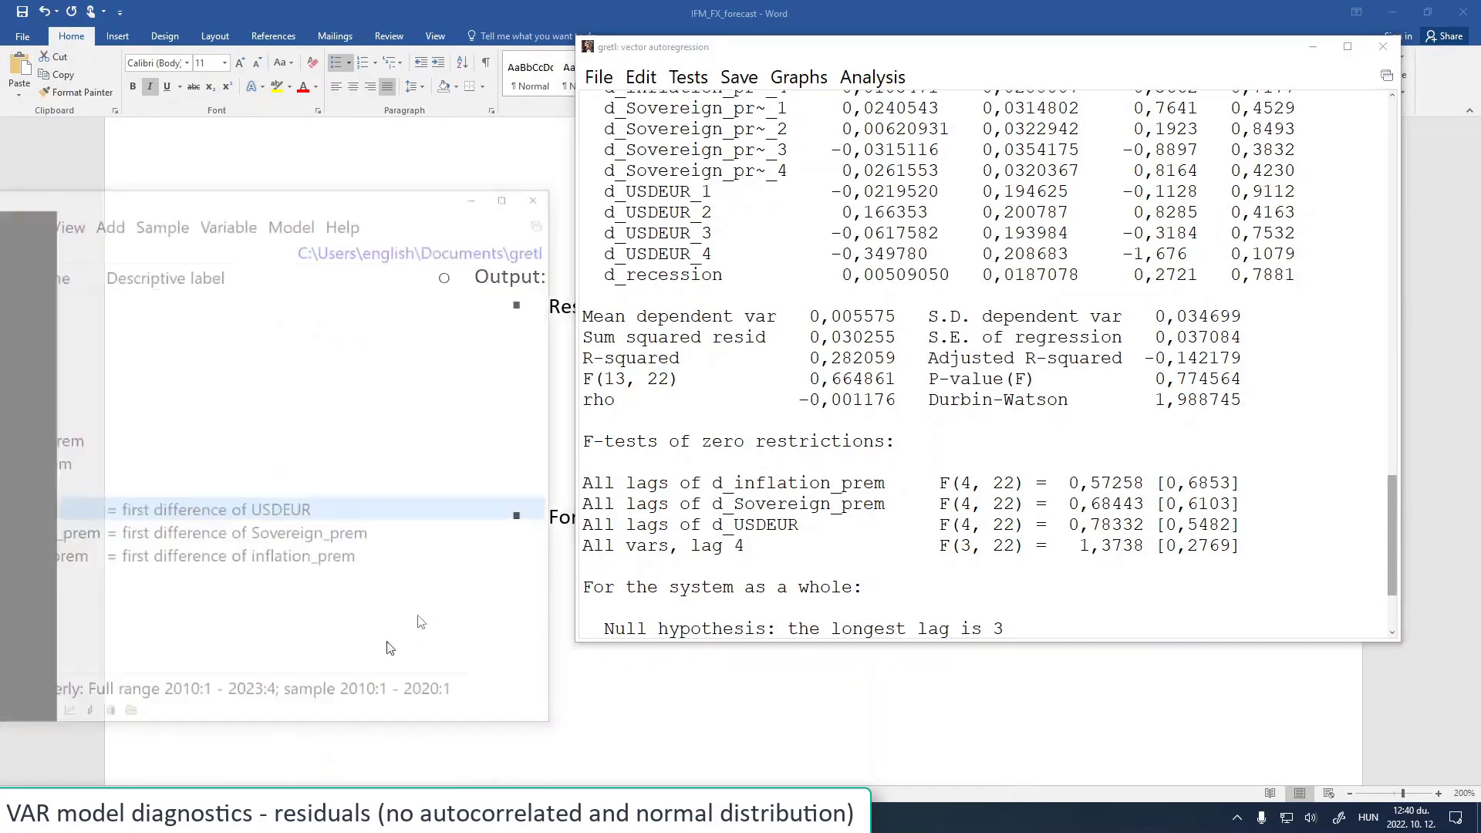
pyautogui.moveTo(303, 101); pyautogui.dragTo(417, 121)
pyautogui.click(645, 78)
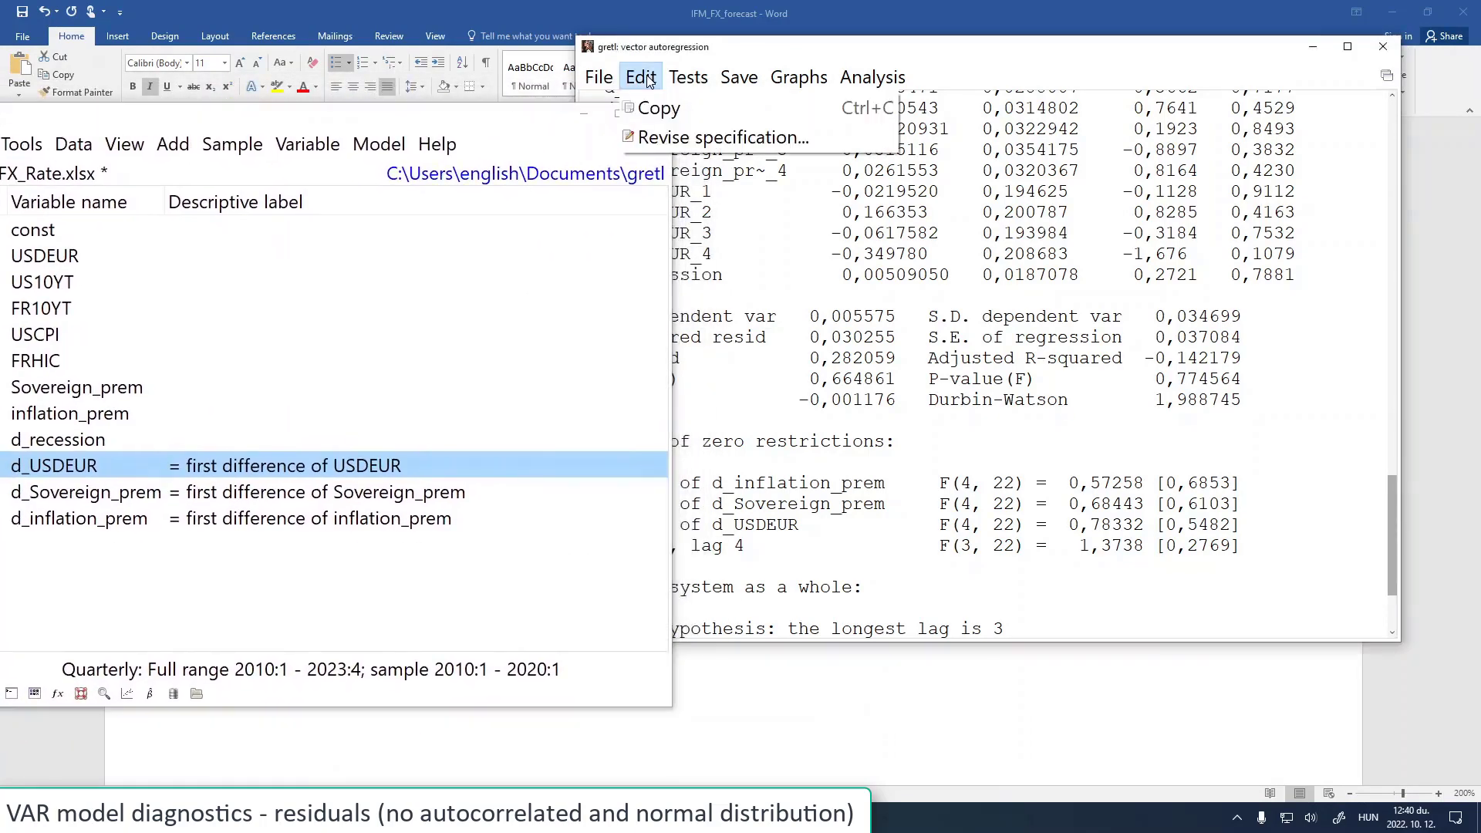
pyautogui.click(679, 138)
pyautogui.moveTo(758, 17); pyautogui.dragTo(996, 87)
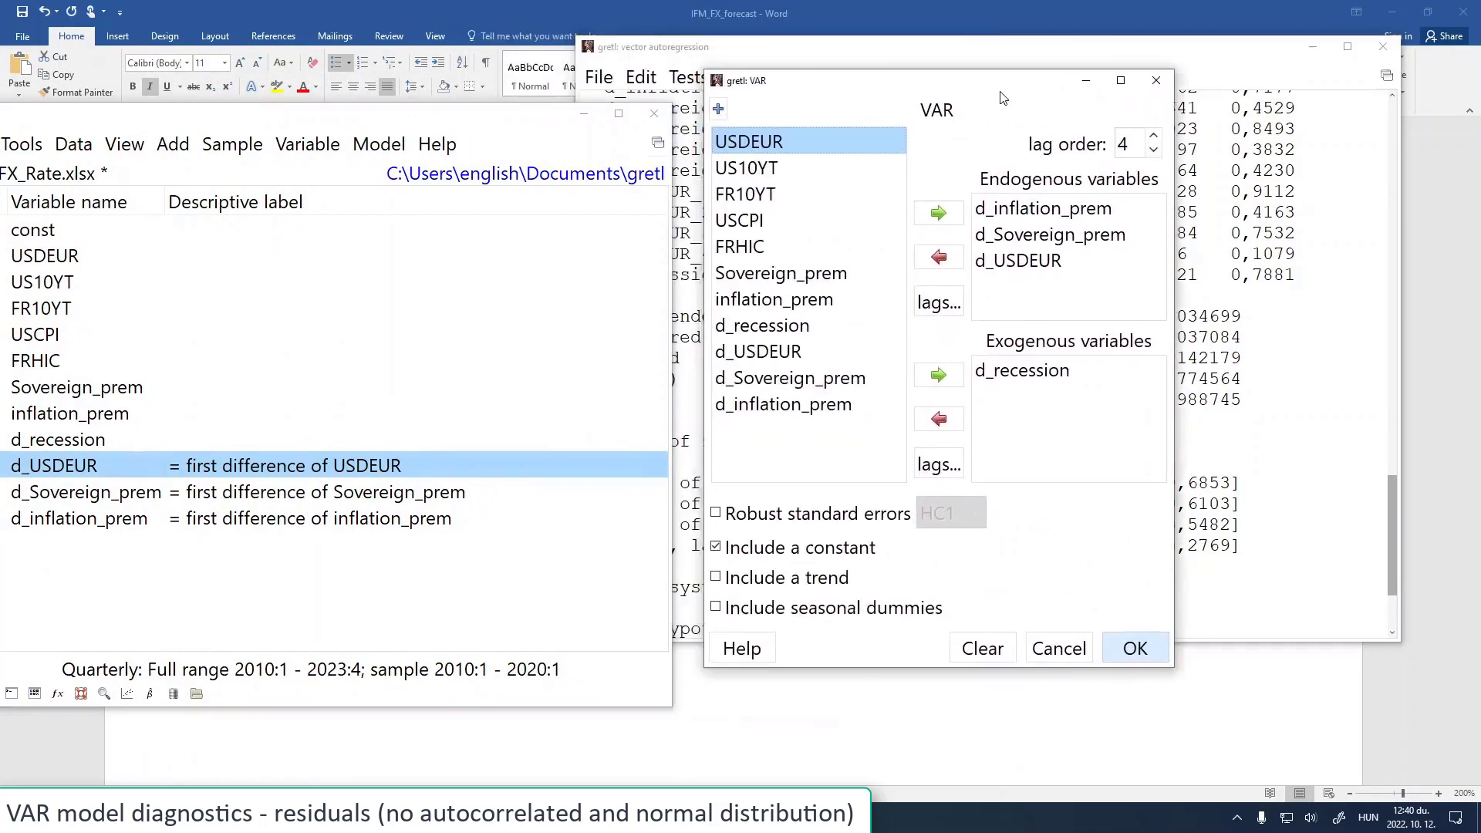
pyautogui.click(1149, 141)
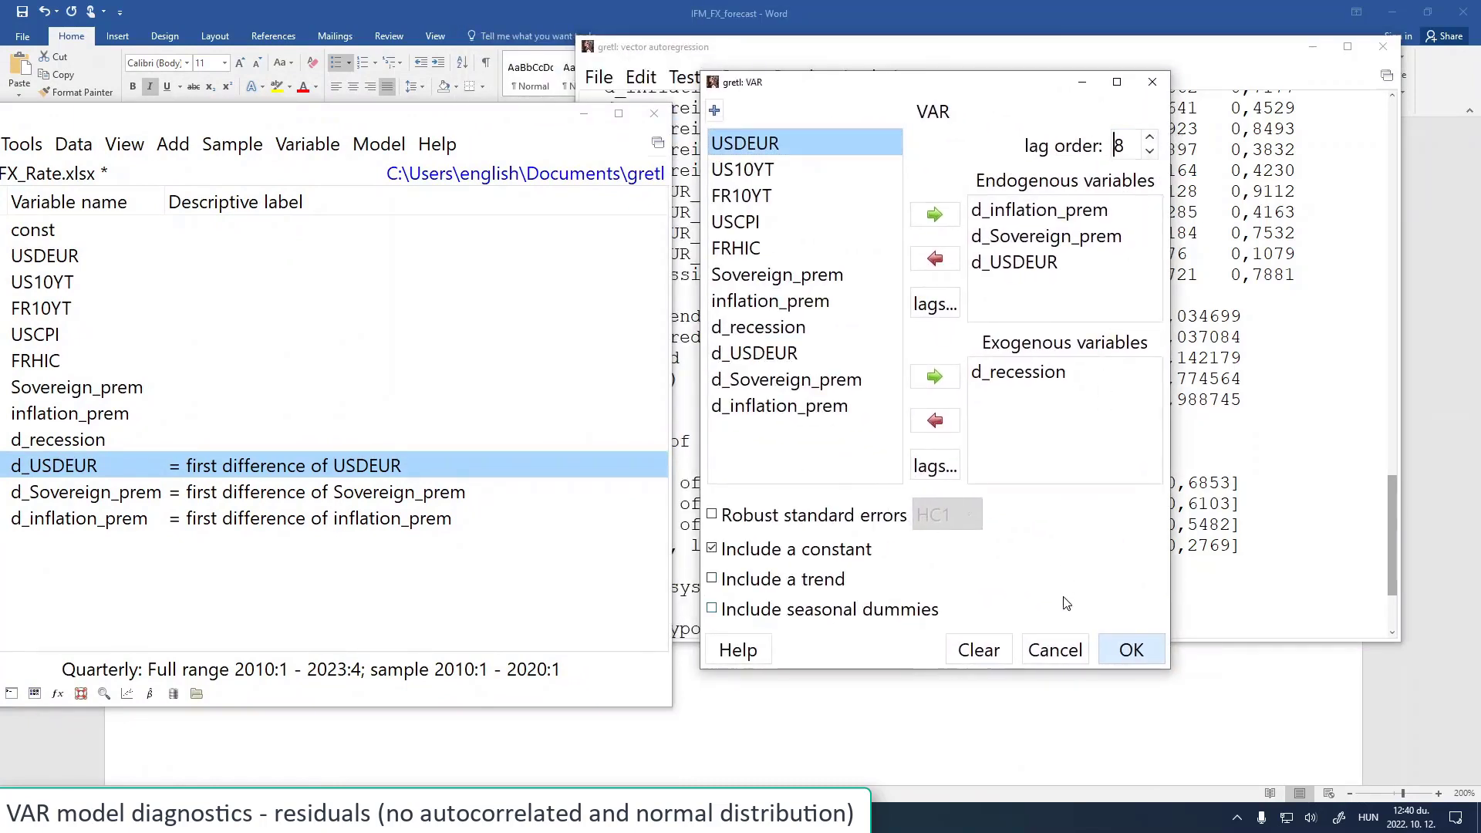
pyautogui.click(1130, 651)
pyautogui.moveTo(1070, 202); pyautogui.dragTo(1073, 58)
pyautogui.moveTo(1468, 155)
pyautogui.mouseDown()
pyautogui.moveTo(1468, 595)
pyautogui.moveTo(1468, 154)
pyautogui.mouseUp()
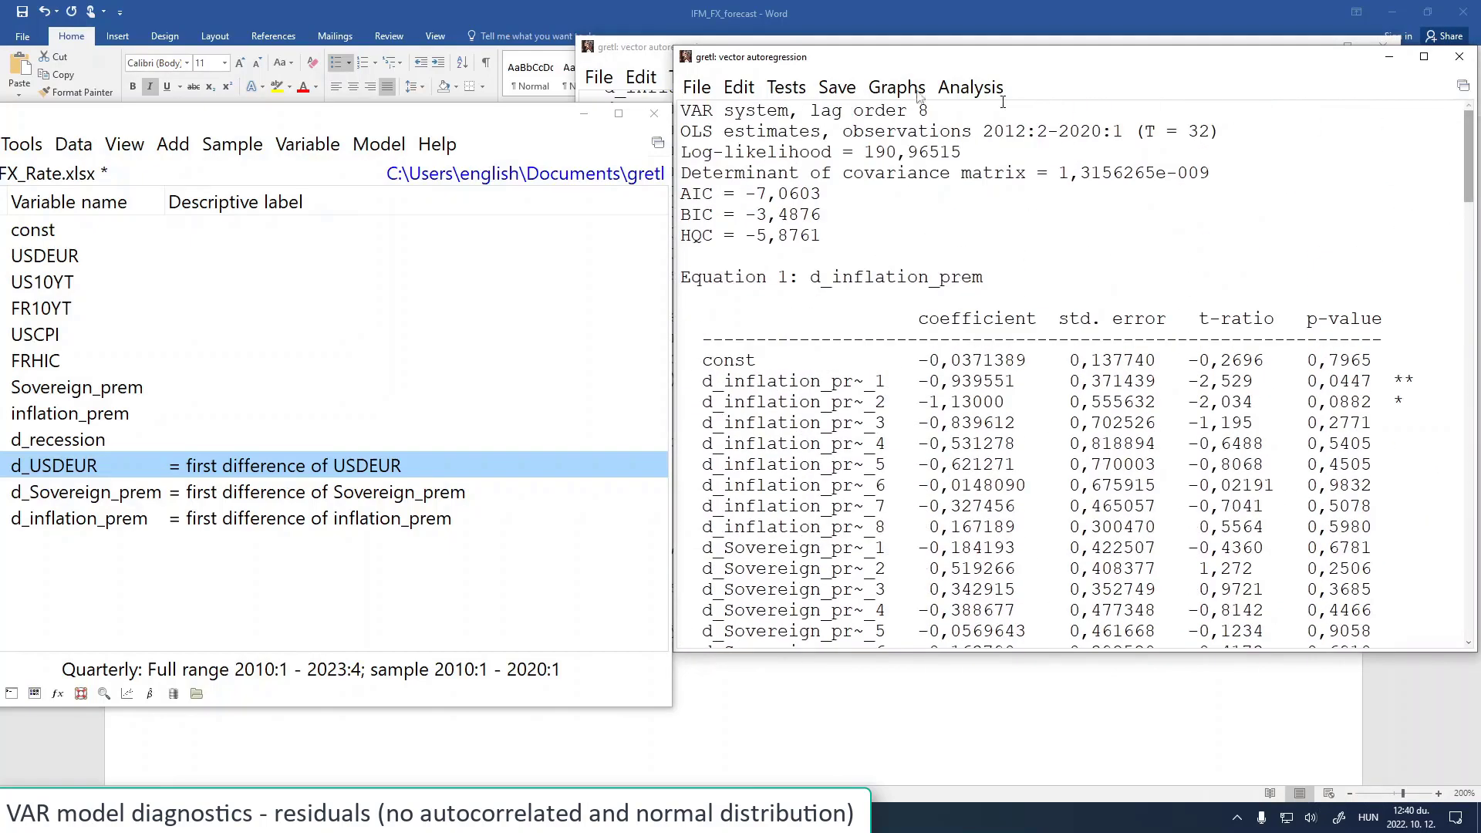
# Test the lag-8 VAR's residuals for normality and check the Doornik-Hansen p-value
pyautogui.click(754, 88)
pyautogui.moveTo(786, 87)
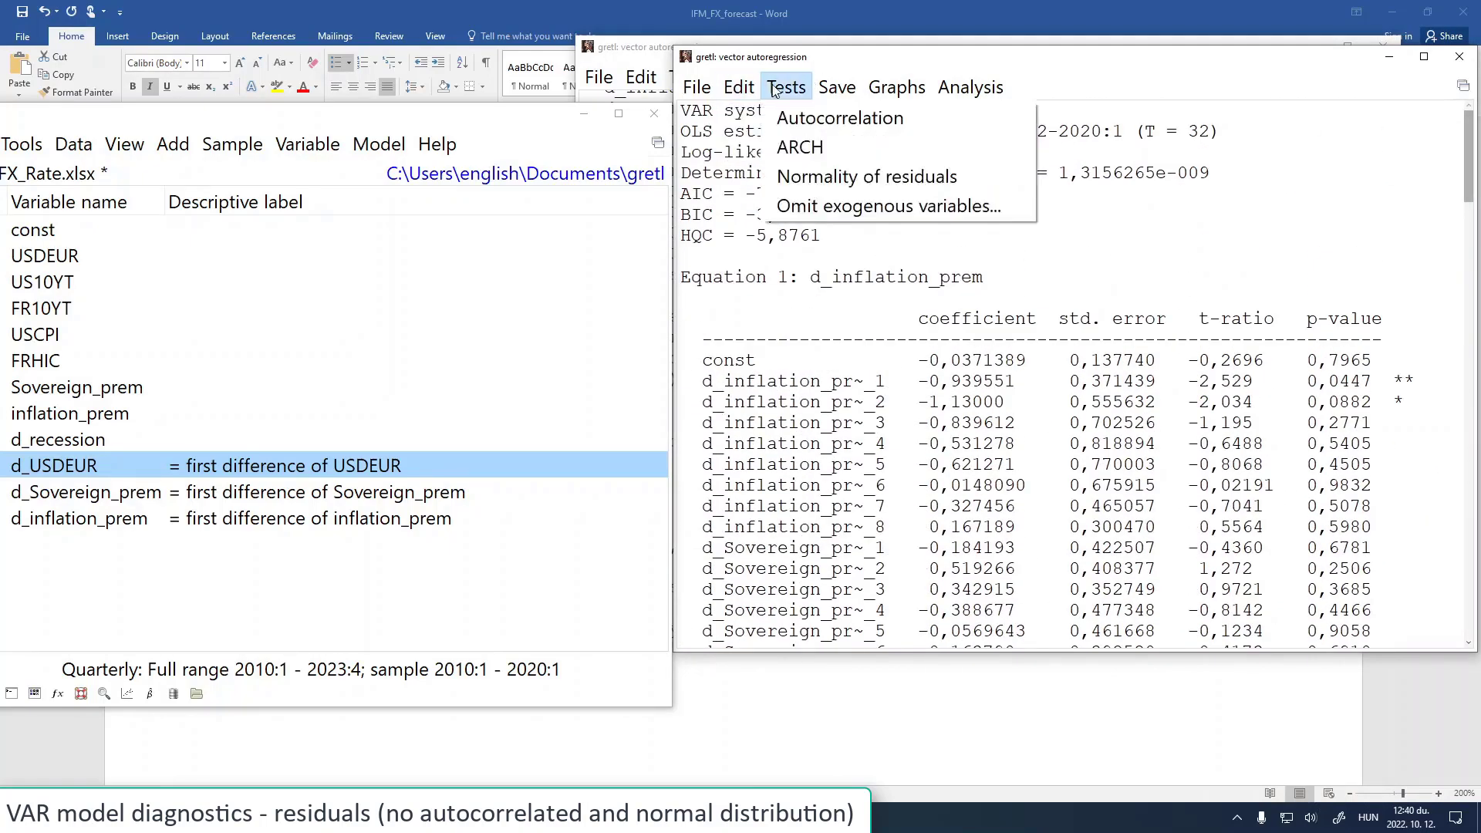
pyautogui.click(824, 184)
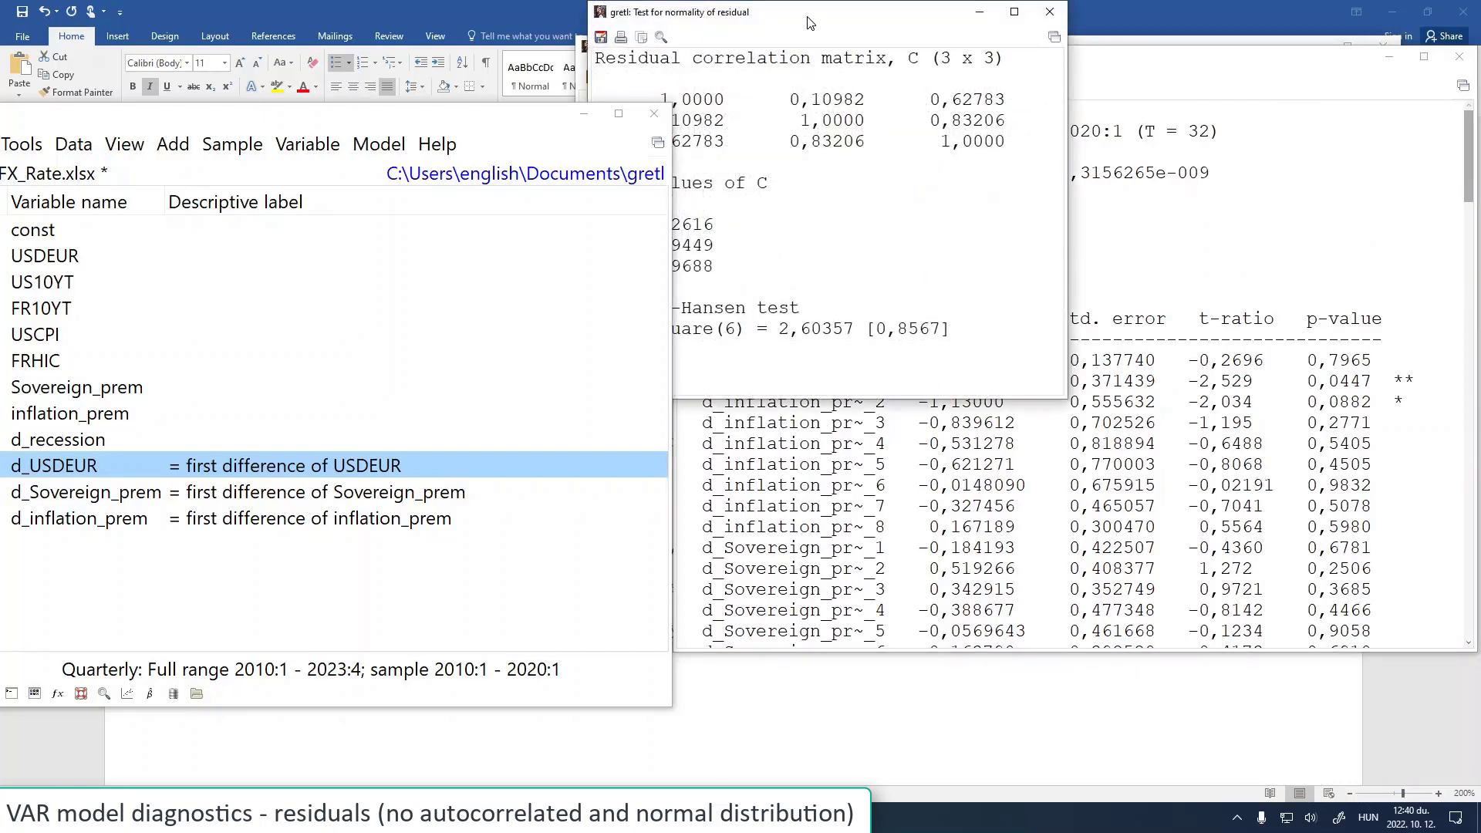
pyautogui.moveTo(809, 23); pyautogui.dragTo(917, 83)
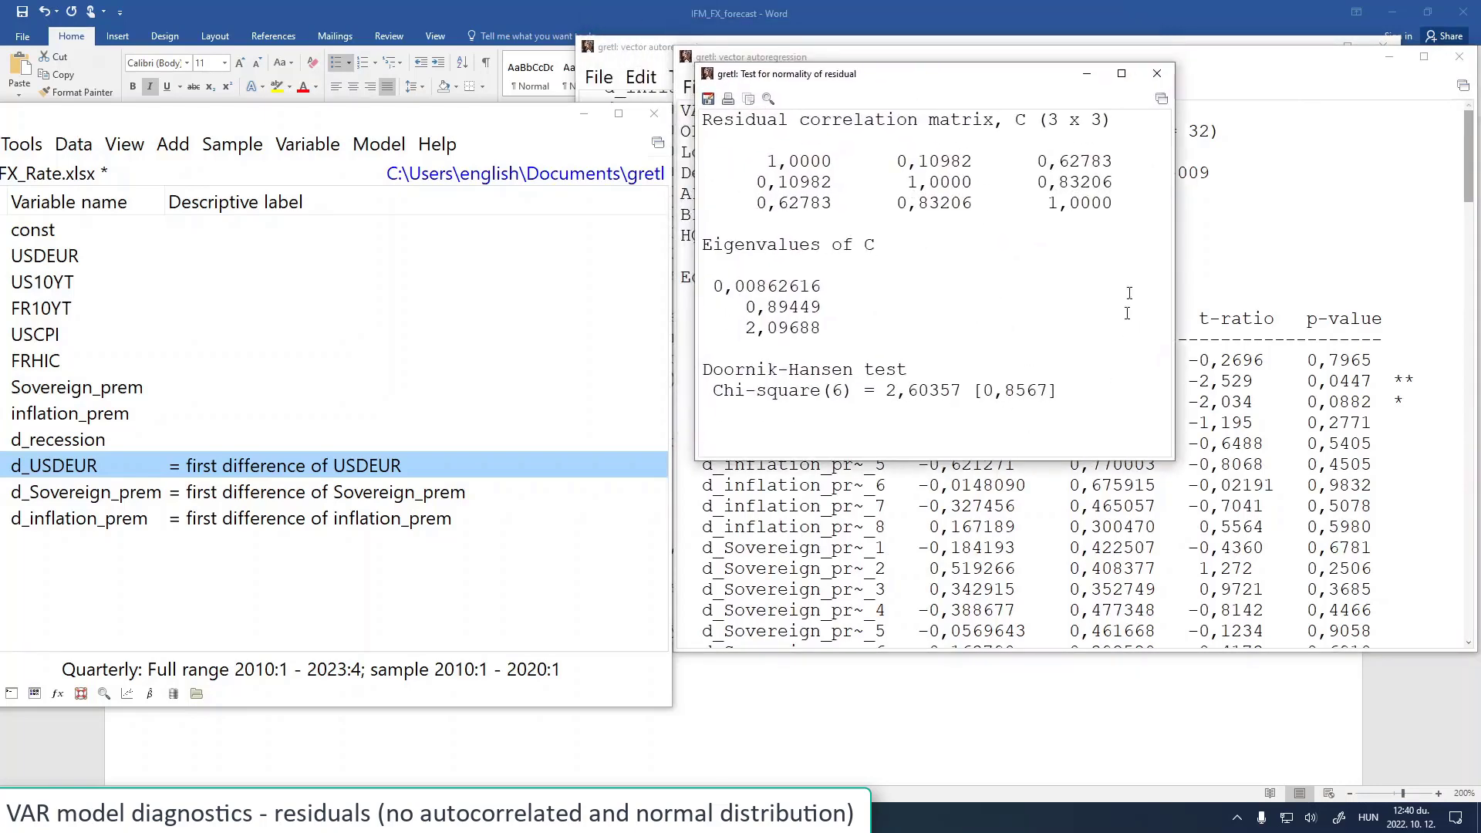
pyautogui.moveTo(978, 392); pyautogui.dragTo(1048, 391)
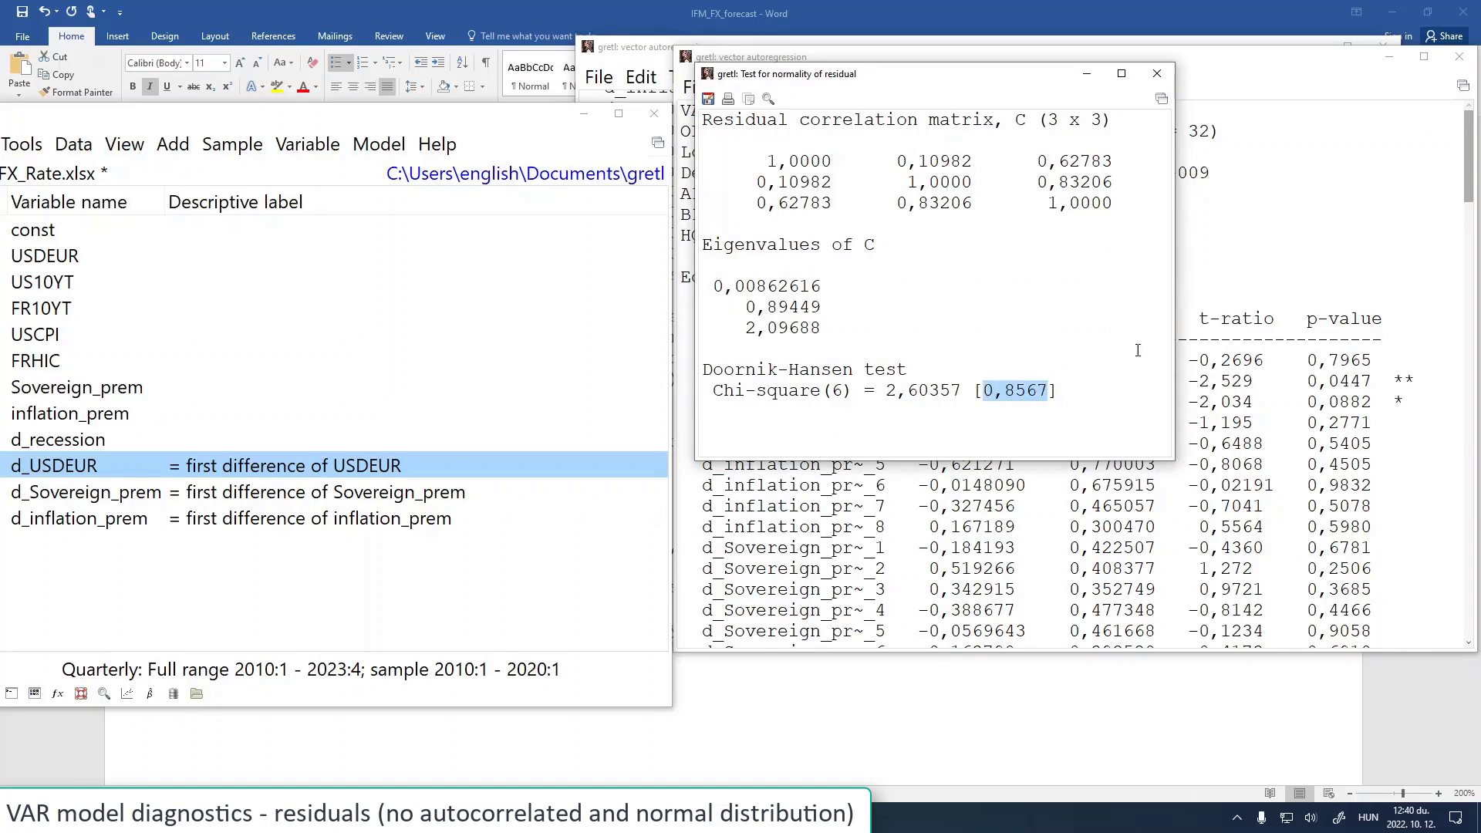
# Find the d_USDEUR equation's Durbin-Watson statistic in the lag-8 VAR output and copy its label and value
pyautogui.click(1270, 252)
pyautogui.moveTo(1468, 150); pyautogui.dragTo(1477, 609)
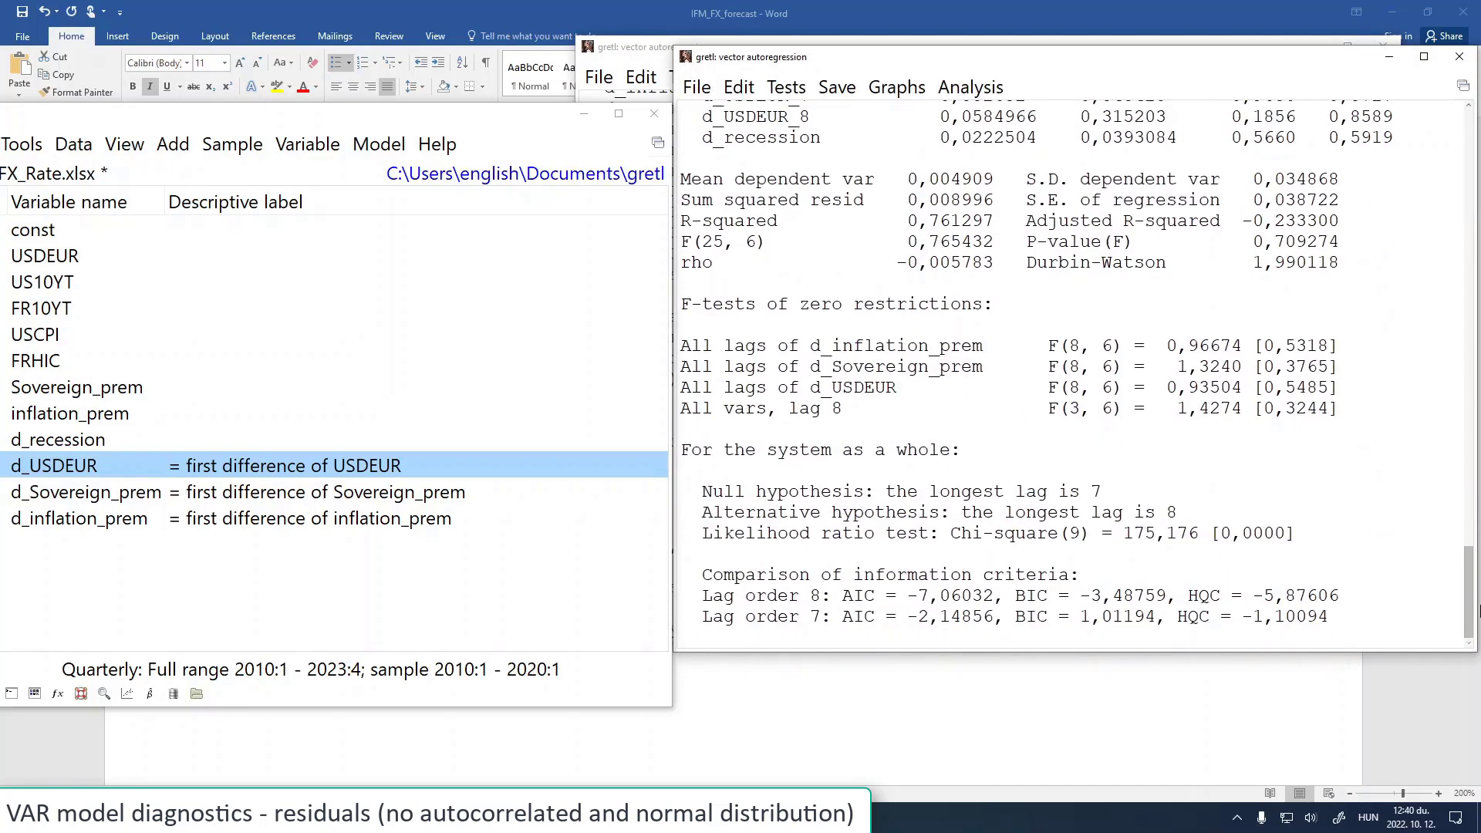
pyautogui.scroll(3, 1152, 395)
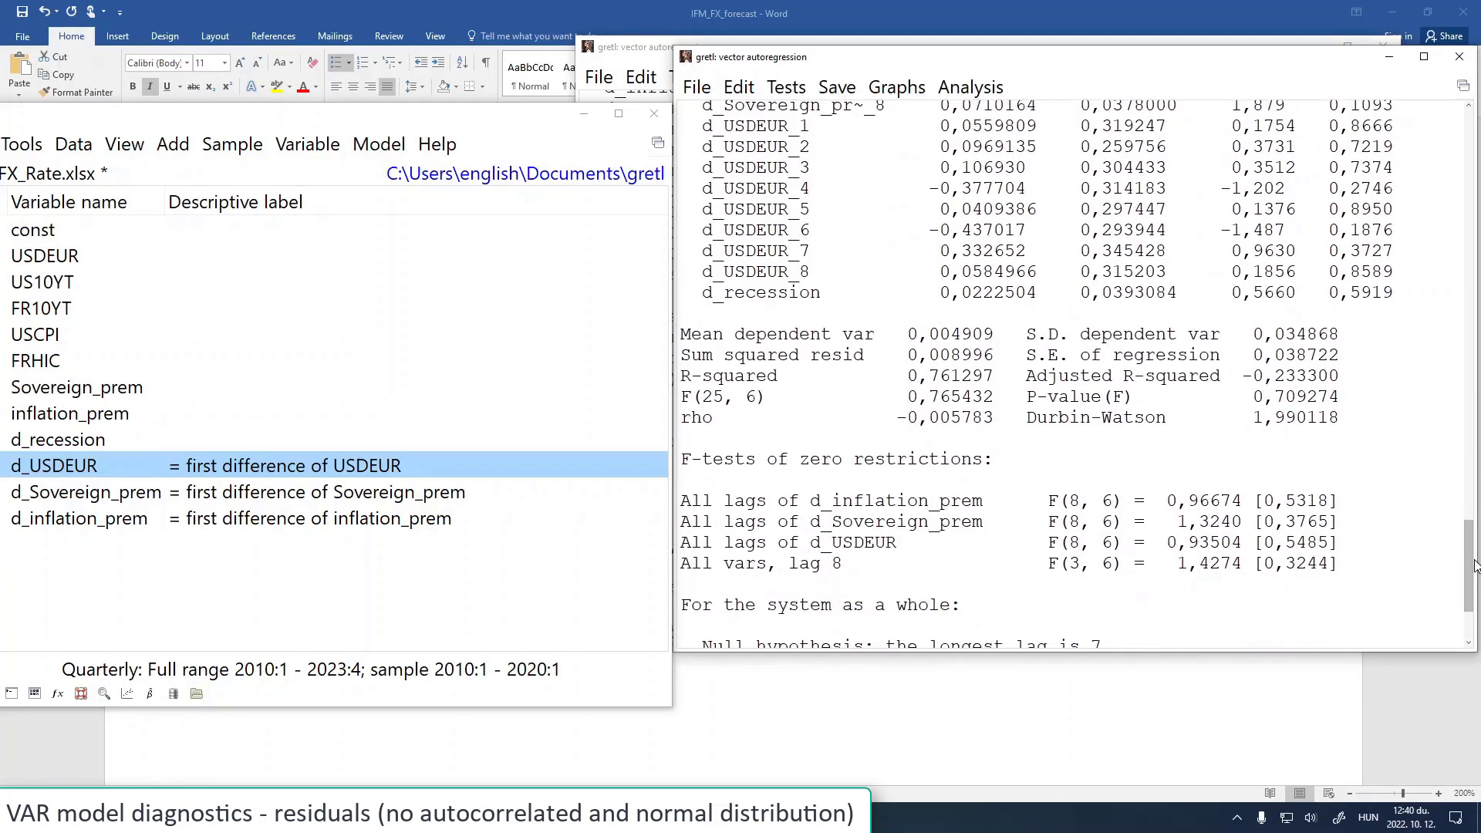
pyautogui.moveTo(1021, 423); pyautogui.dragTo(1340, 415)
pyautogui.hotkey('ctrl', 'c')
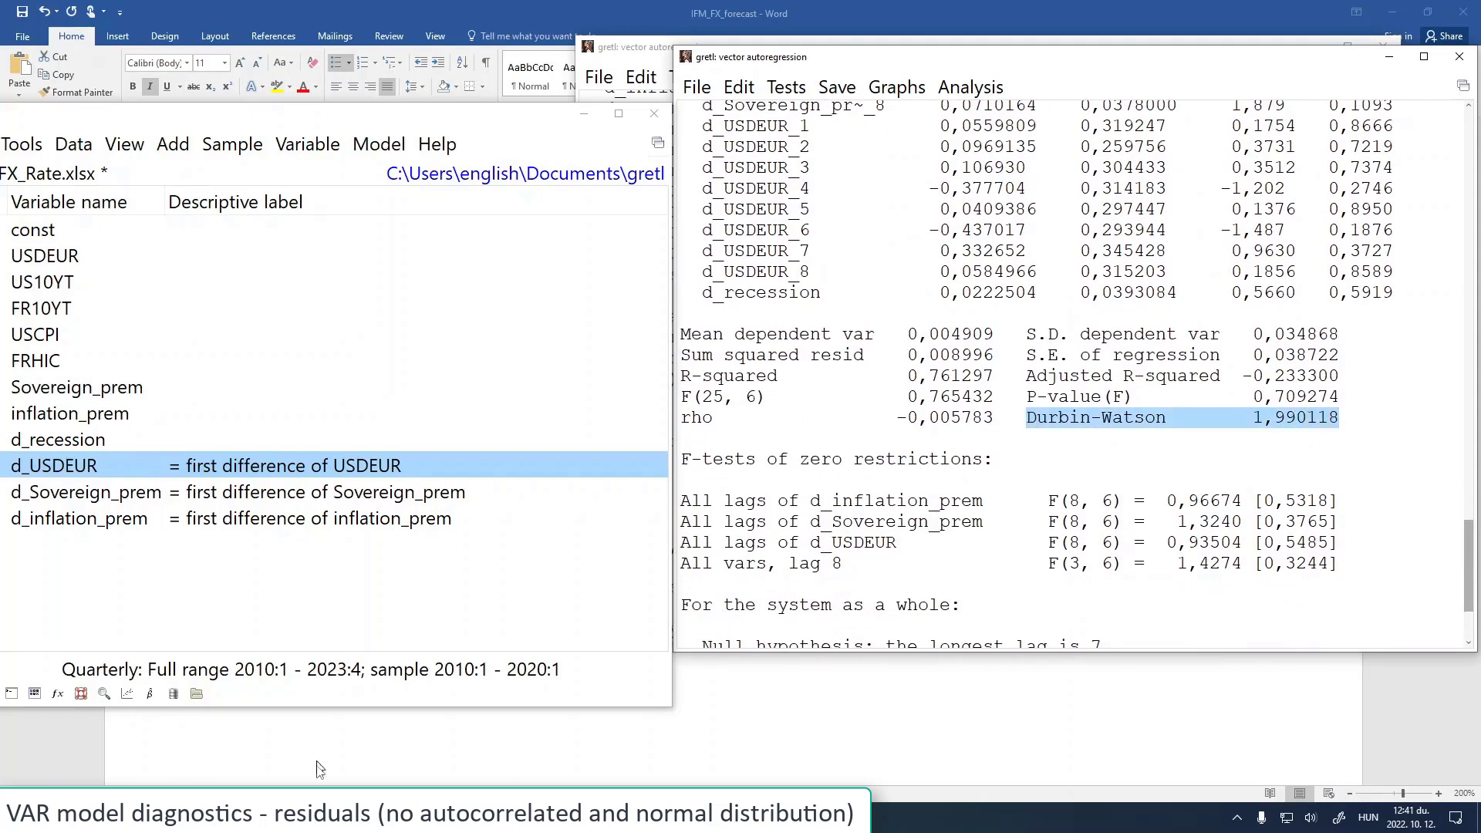
# Switch to Word and replace the Durbin-Watson text with the copied one so the sub-bullet reads "Durbin-Watson: 1,990118 this is acceptable"
pyautogui.hotkey('alt', 'Tab')
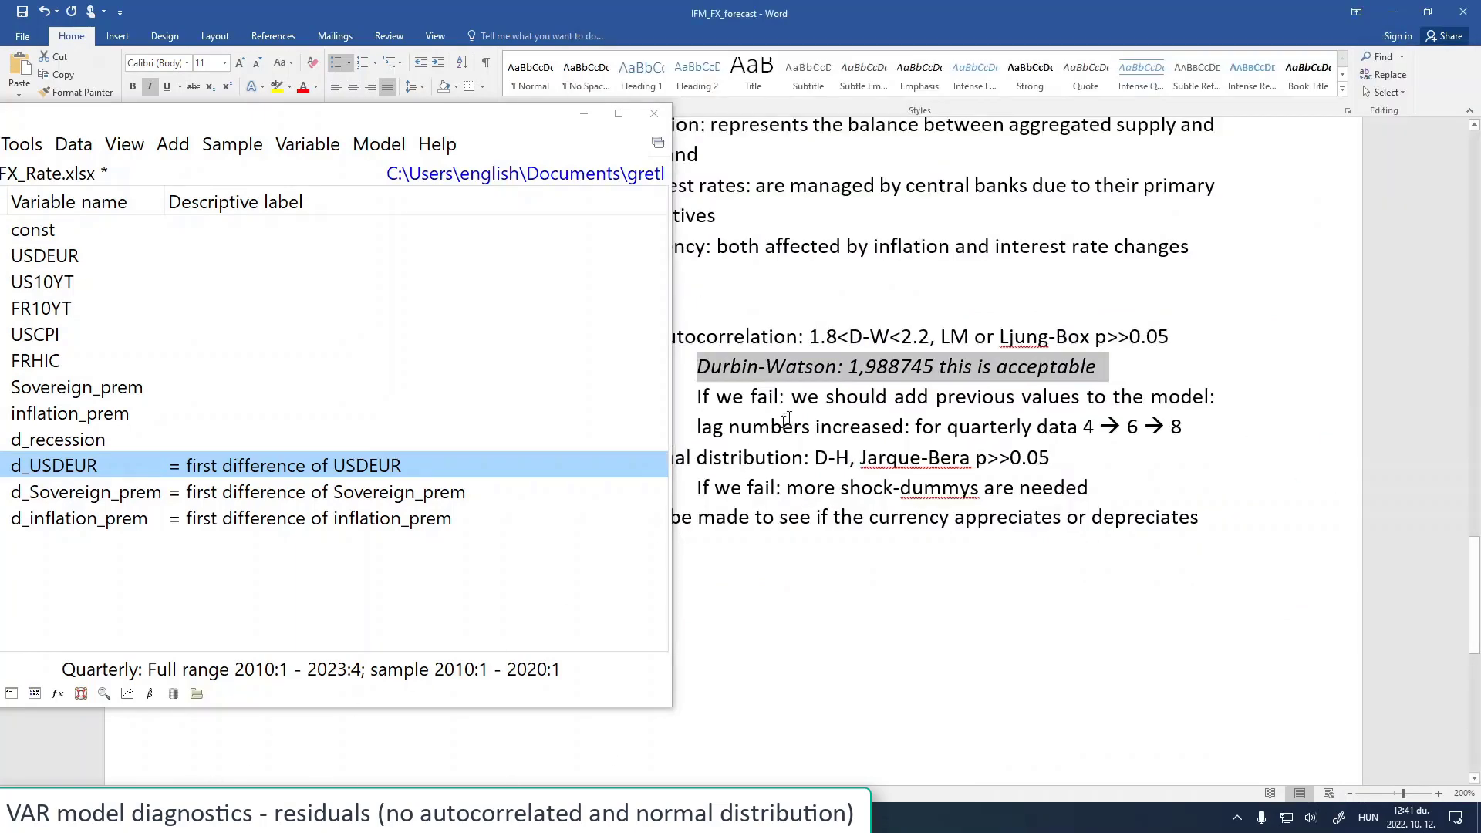
pyautogui.click(913, 366)
pyautogui.moveTo(762, 366); pyautogui.dragTo(934, 367)
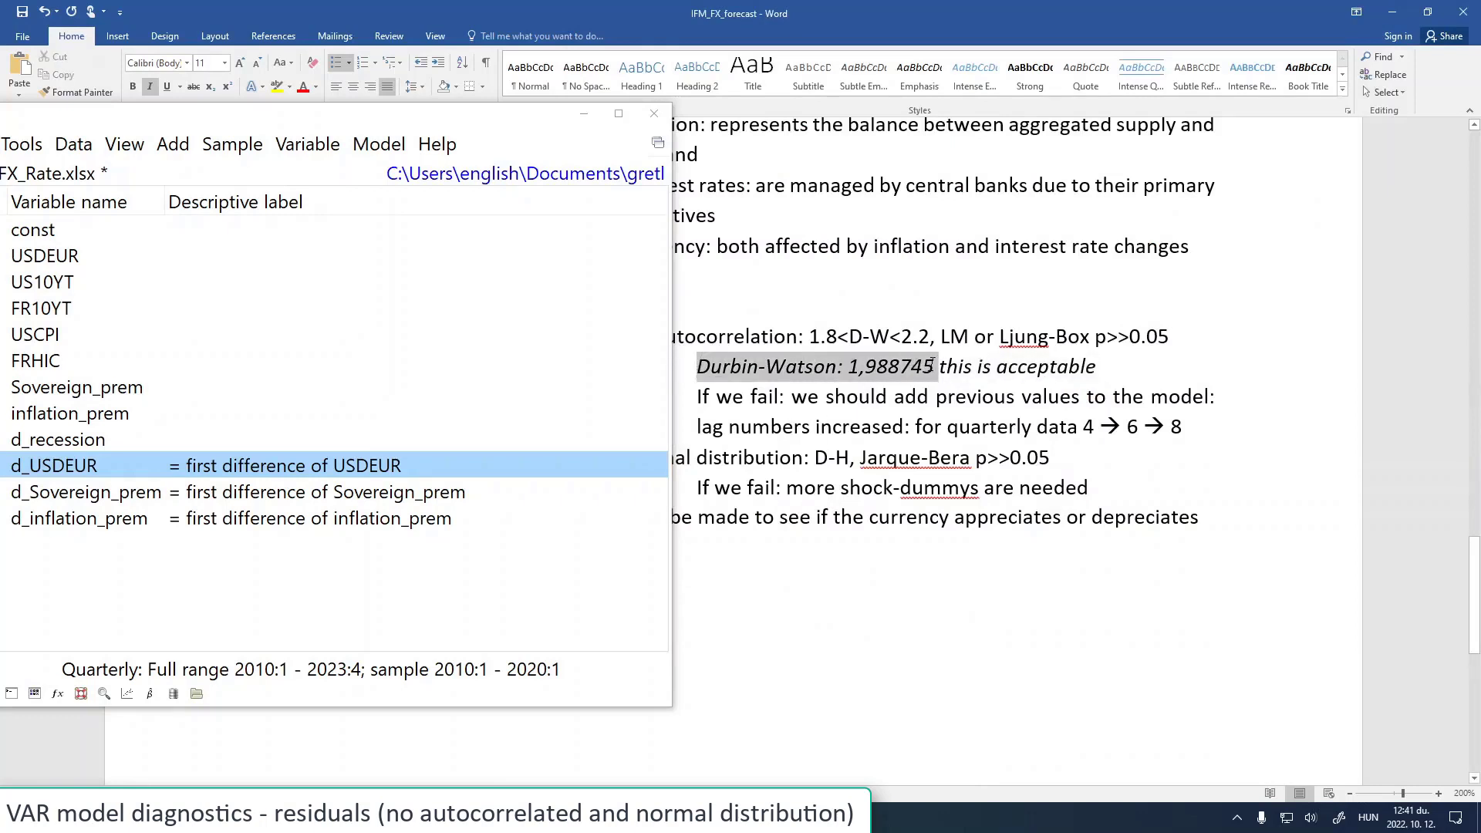
pyautogui.click(584, 117)
pyautogui.click(584, 117)
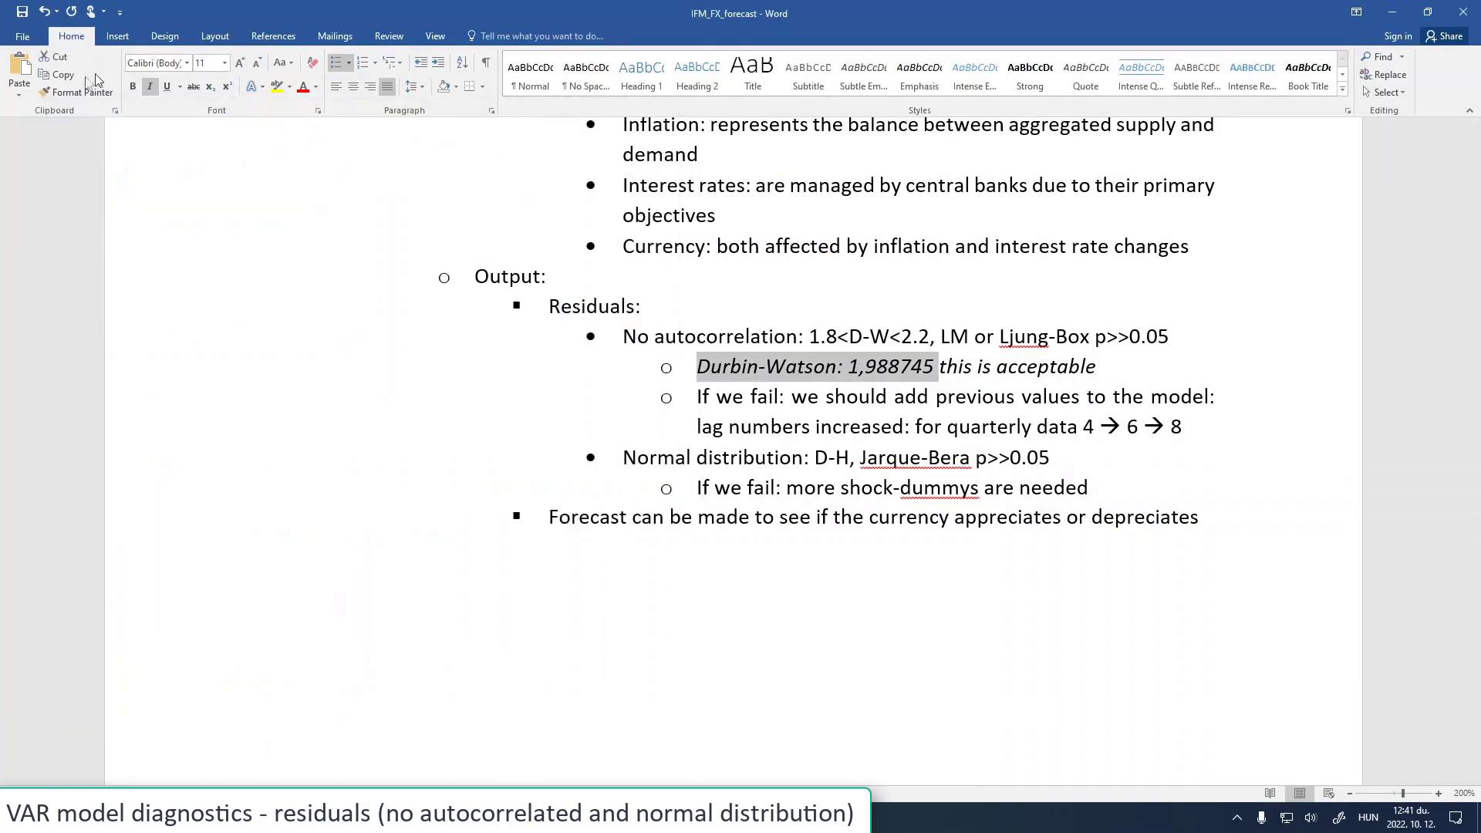
pyautogui.click(20, 90)
pyautogui.click(18, 131)
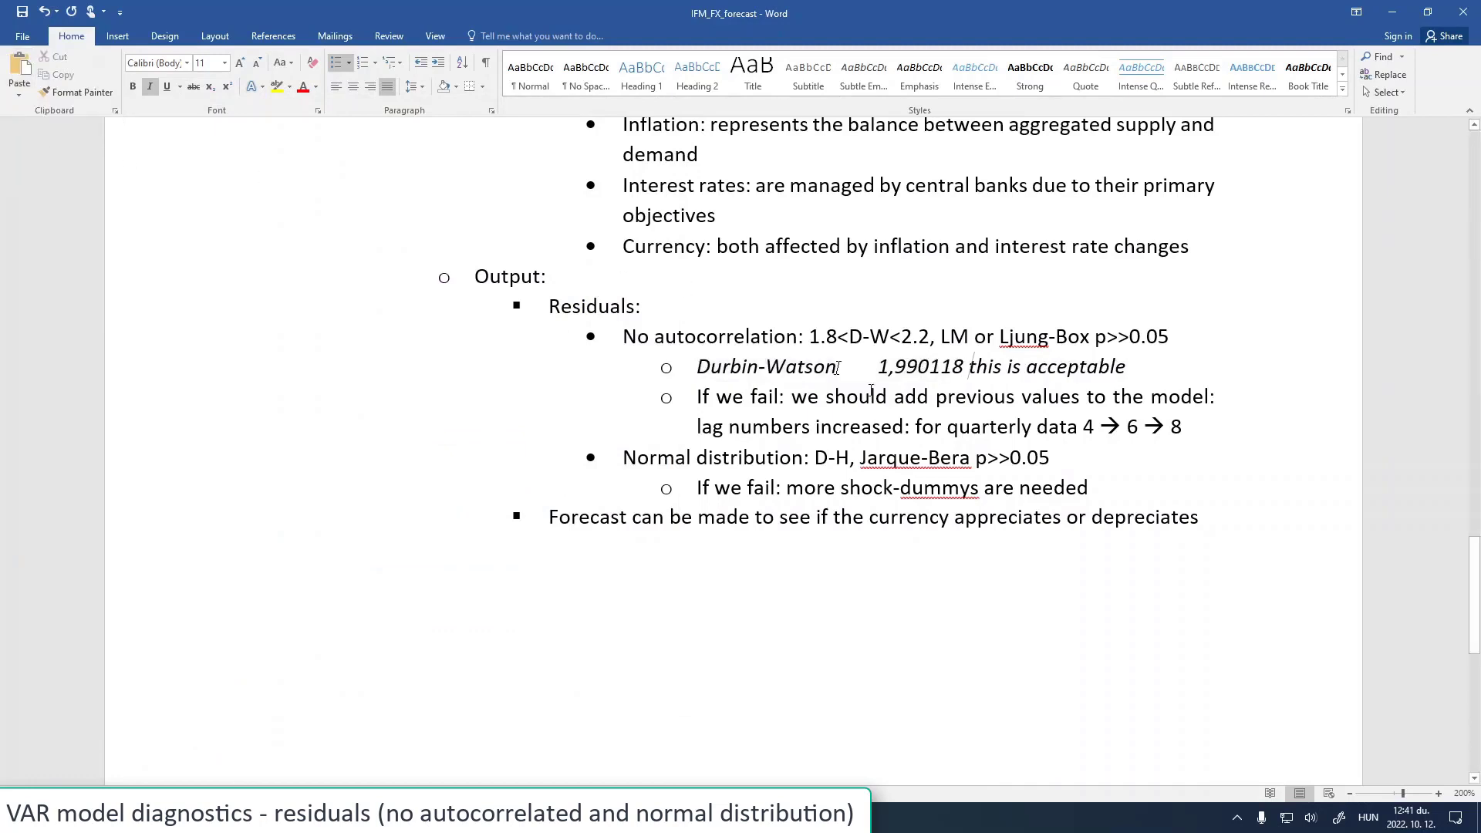
pyautogui.click(886, 353)
pyautogui.press('BackSpace')
pyautogui.write(':')
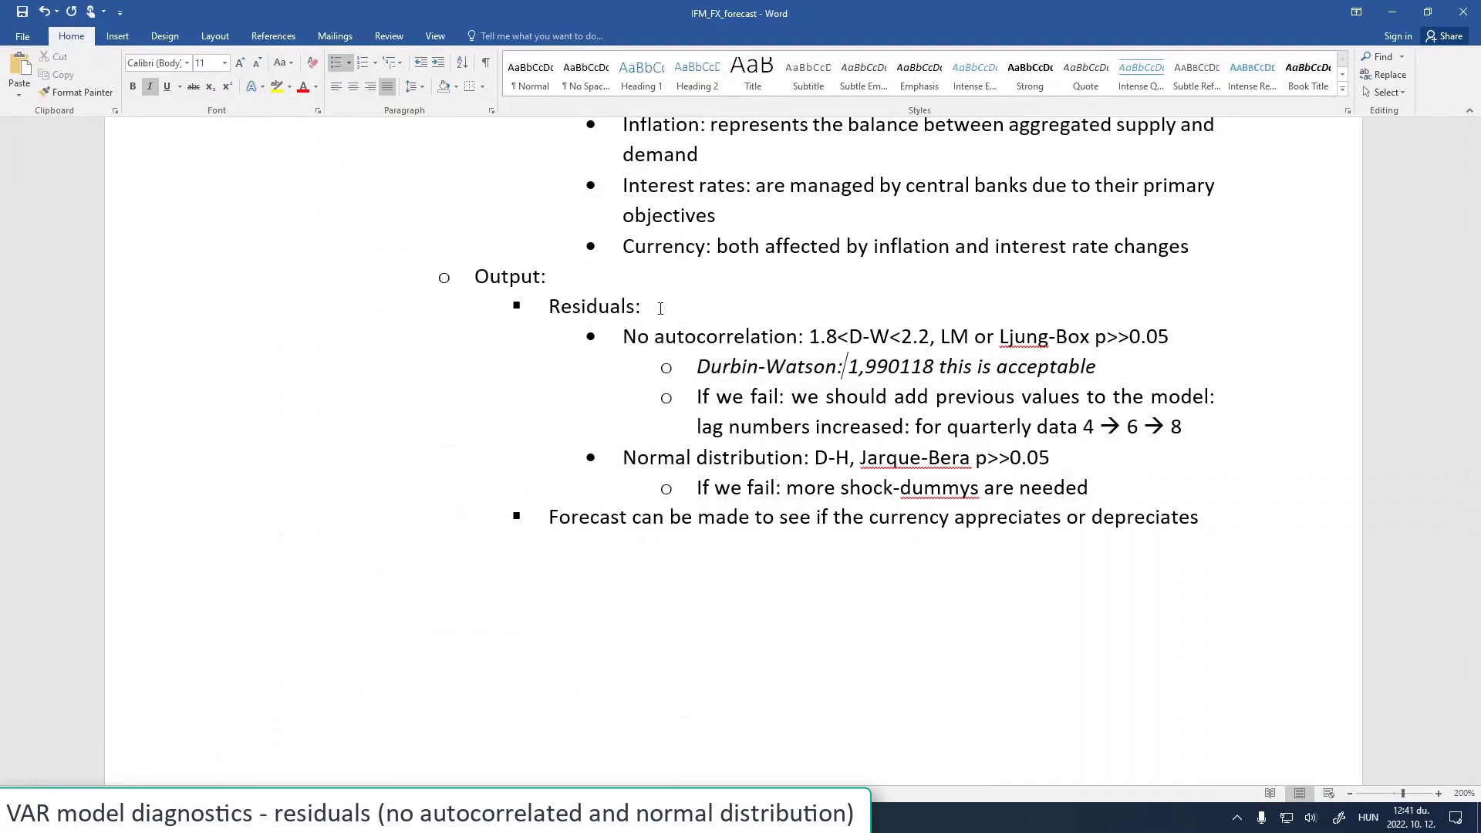
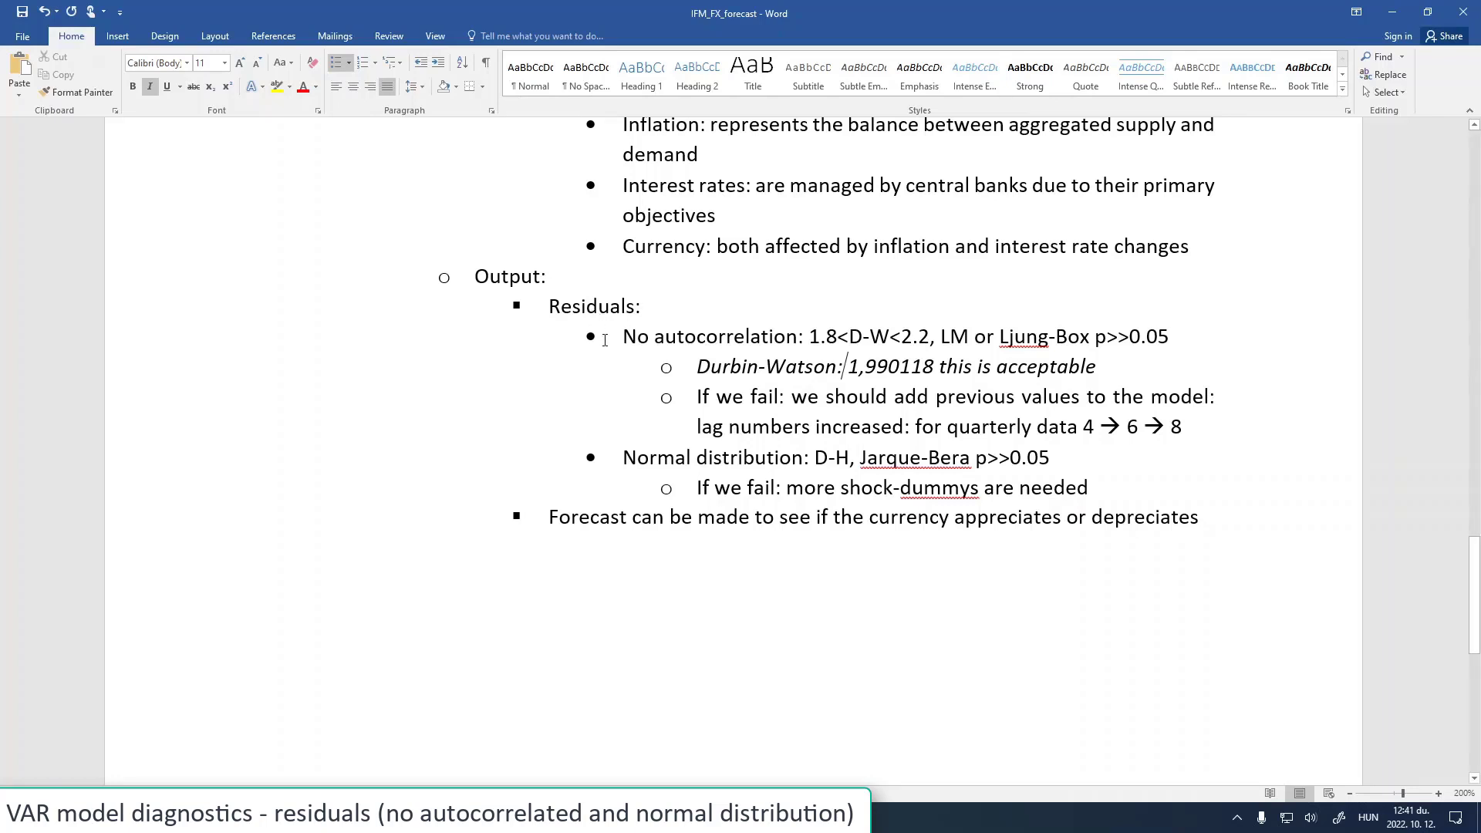
pyautogui.scroll(5, 605, 340)
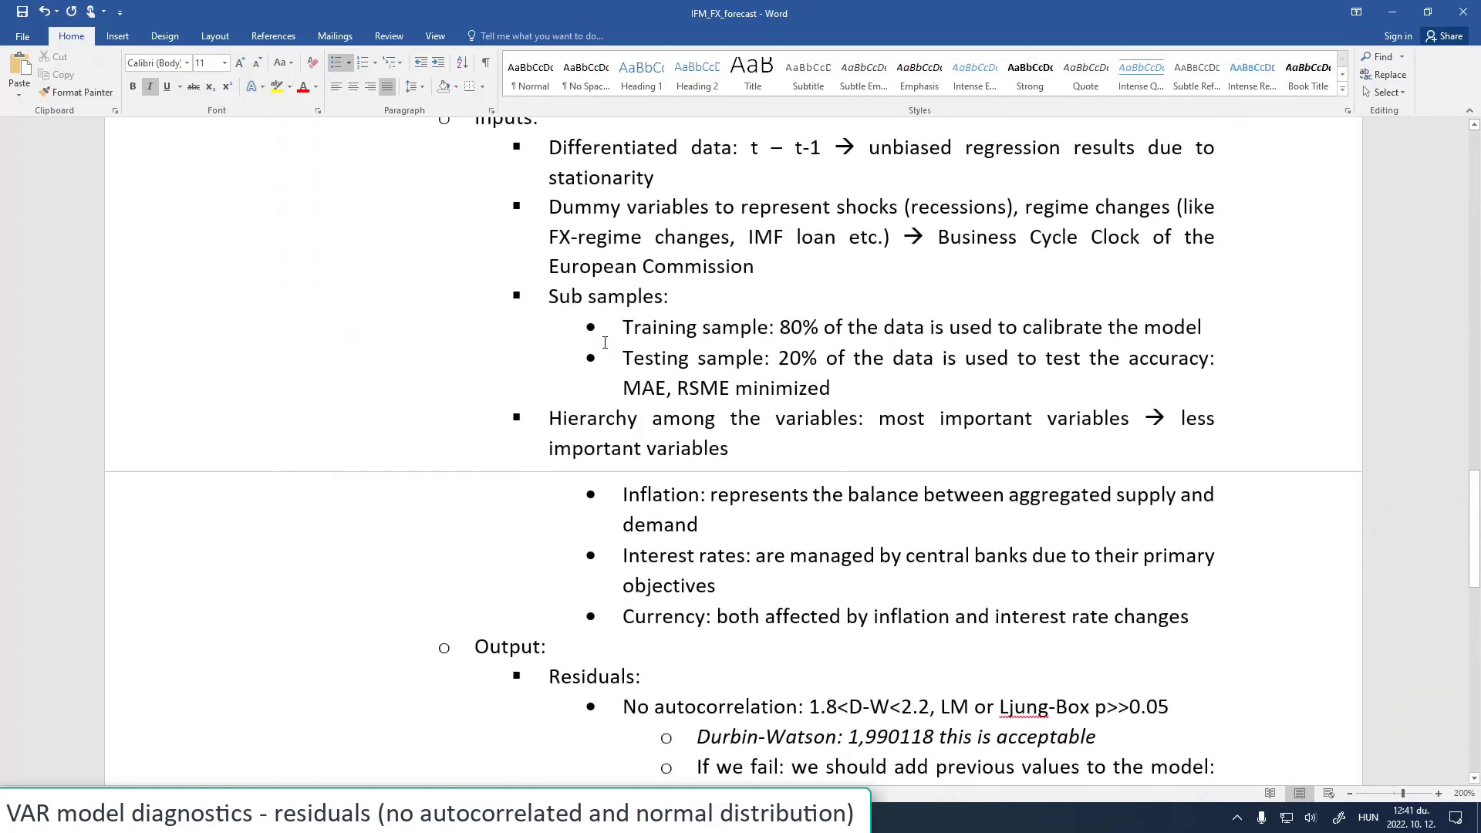
# Add an italic bullet "Lag number: 8 quarters" below the dummy variables bullet in the VAR inputs list
pyautogui.click(767, 266)
pyautogui.press('Return')
pyautogui.write('Lag number: 8')
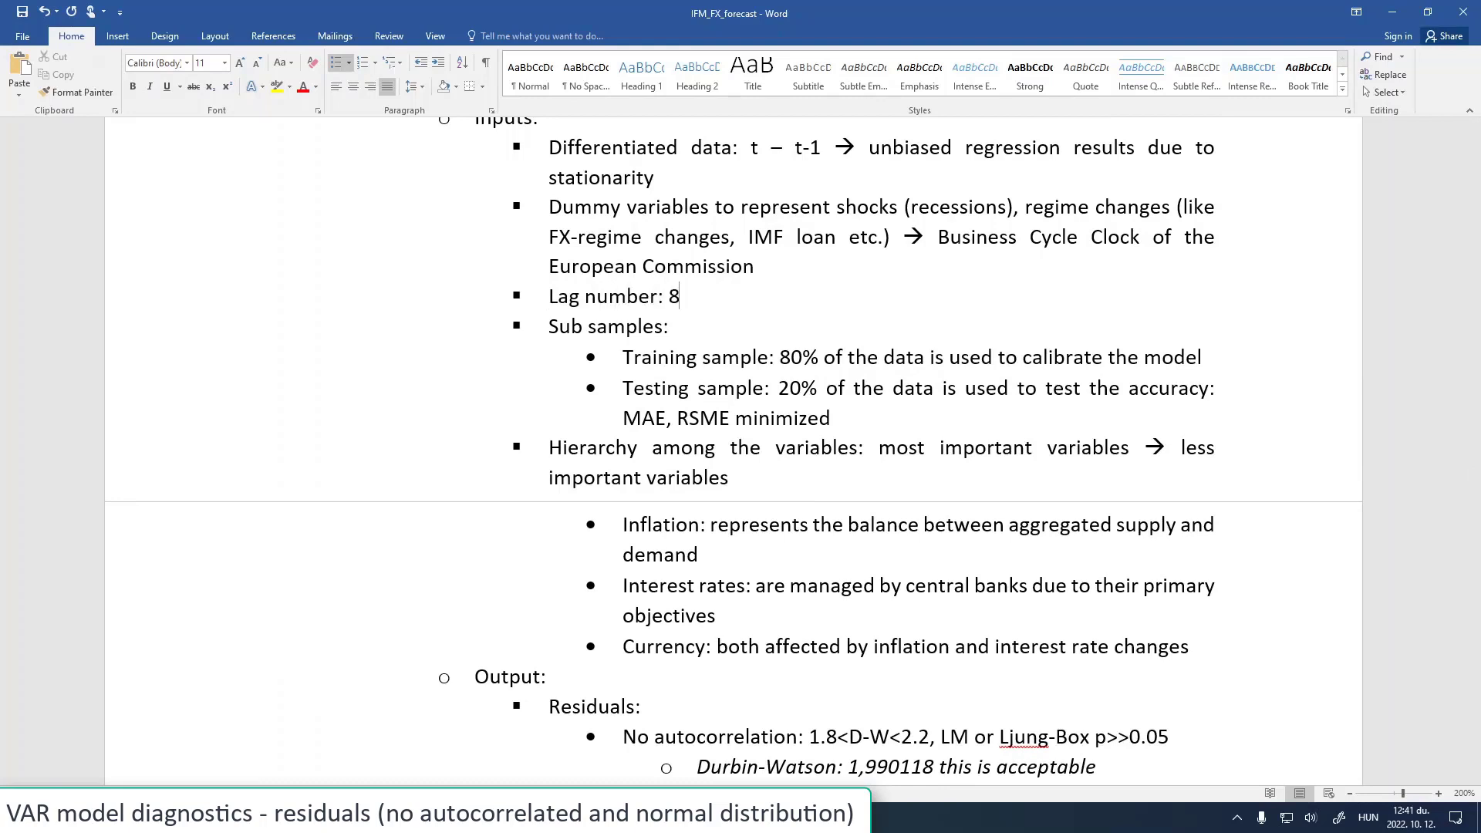
pyautogui.write(' quarters')
pyautogui.click(266, 295)
pyautogui.moveTo(568, 293); pyautogui.dragTo(771, 296)
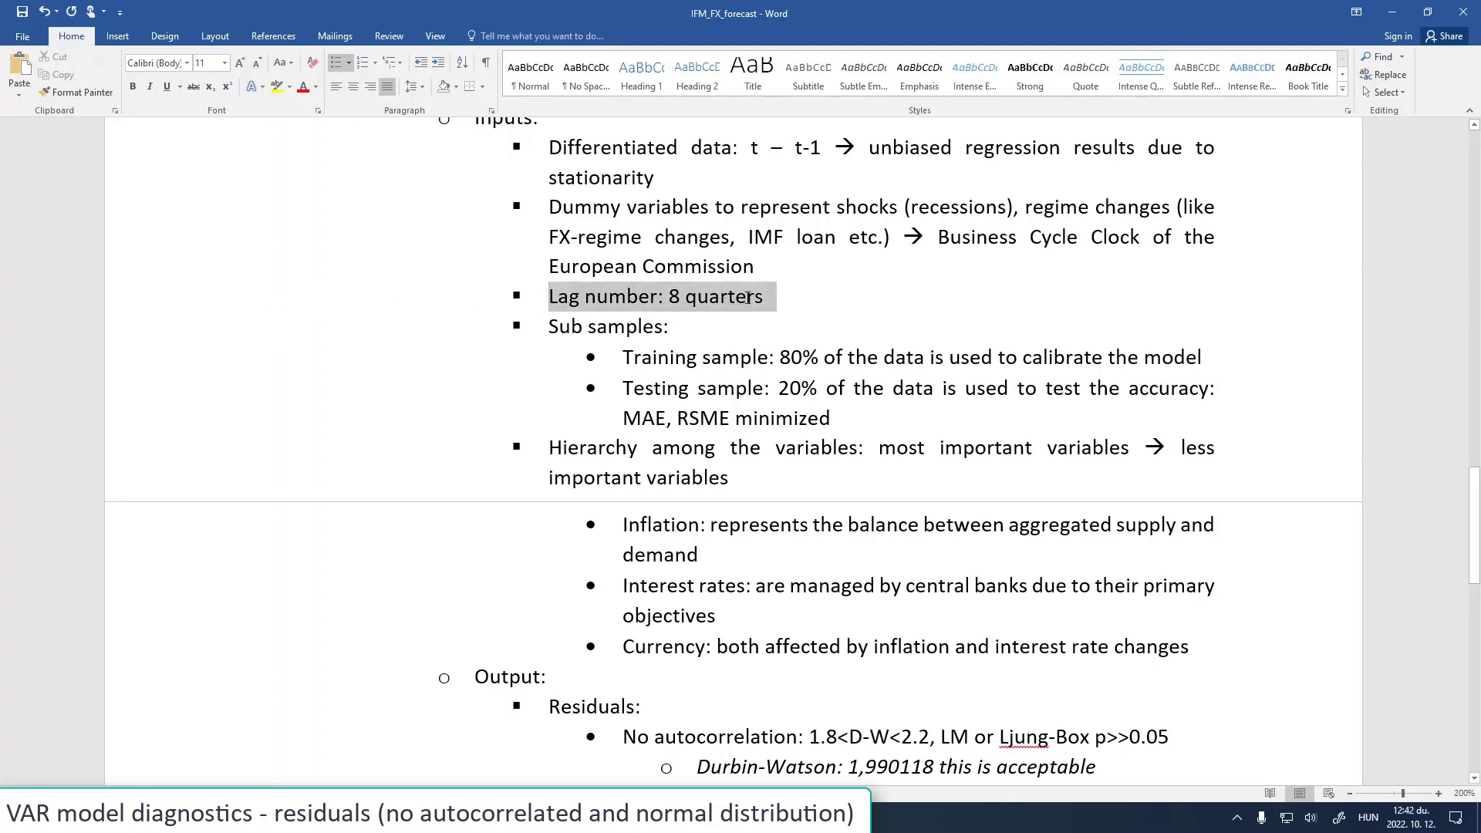
pyautogui.hotkey('ctrl', 'i')
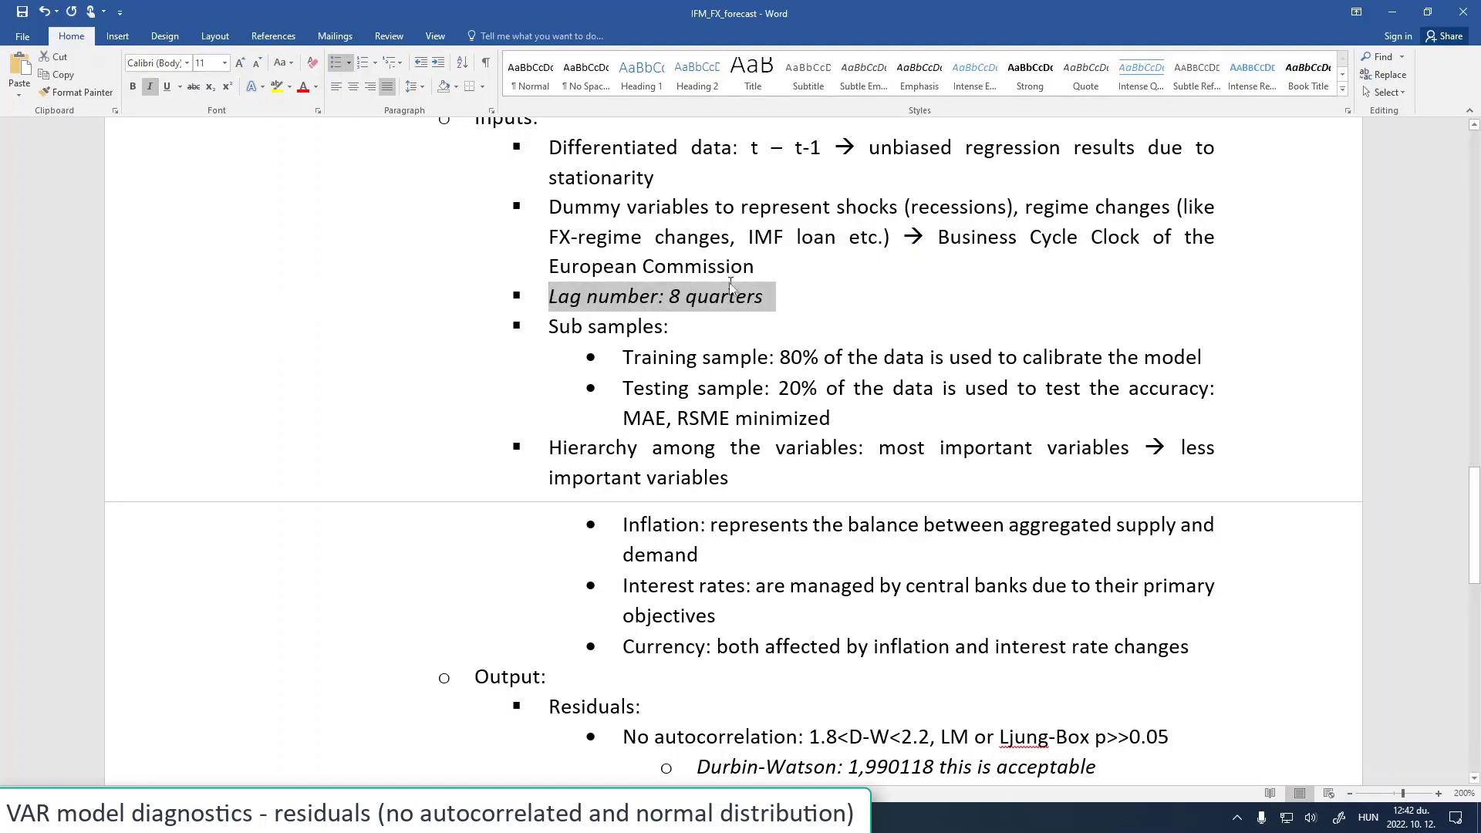
# Extend the lag number bullet with "(2 years backwards)"
pyautogui.click(778, 297)
pyautogui.write('(2 years b')
pyautogui.write('at')
pyautogui.write('ckwards')
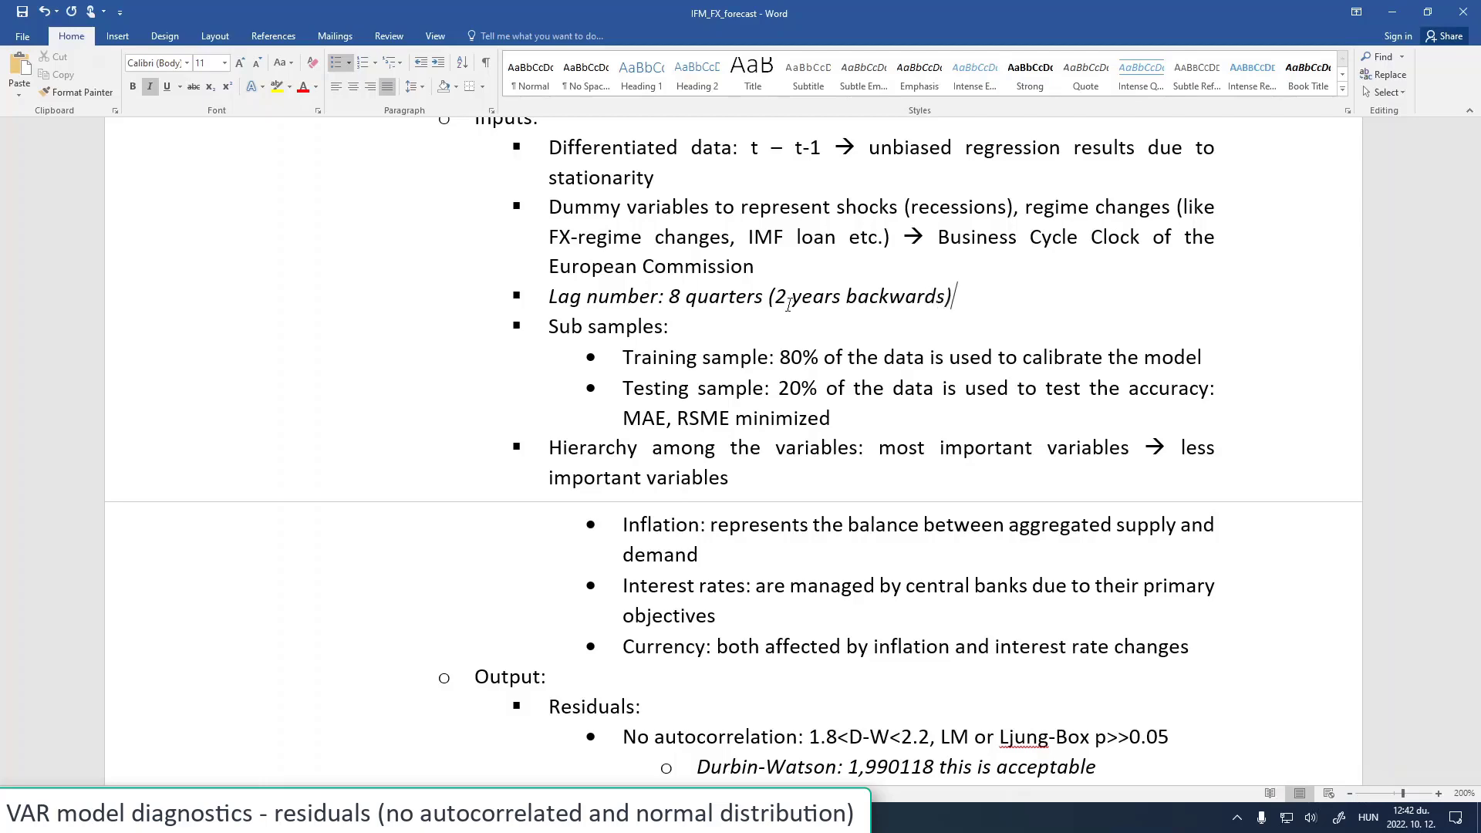
# Insert an empty sub-bullet directly under the "Normal distribution: D-H, Jarque-Bera p>>0.05" bullet
pyautogui.scroll(-6, 788, 304)
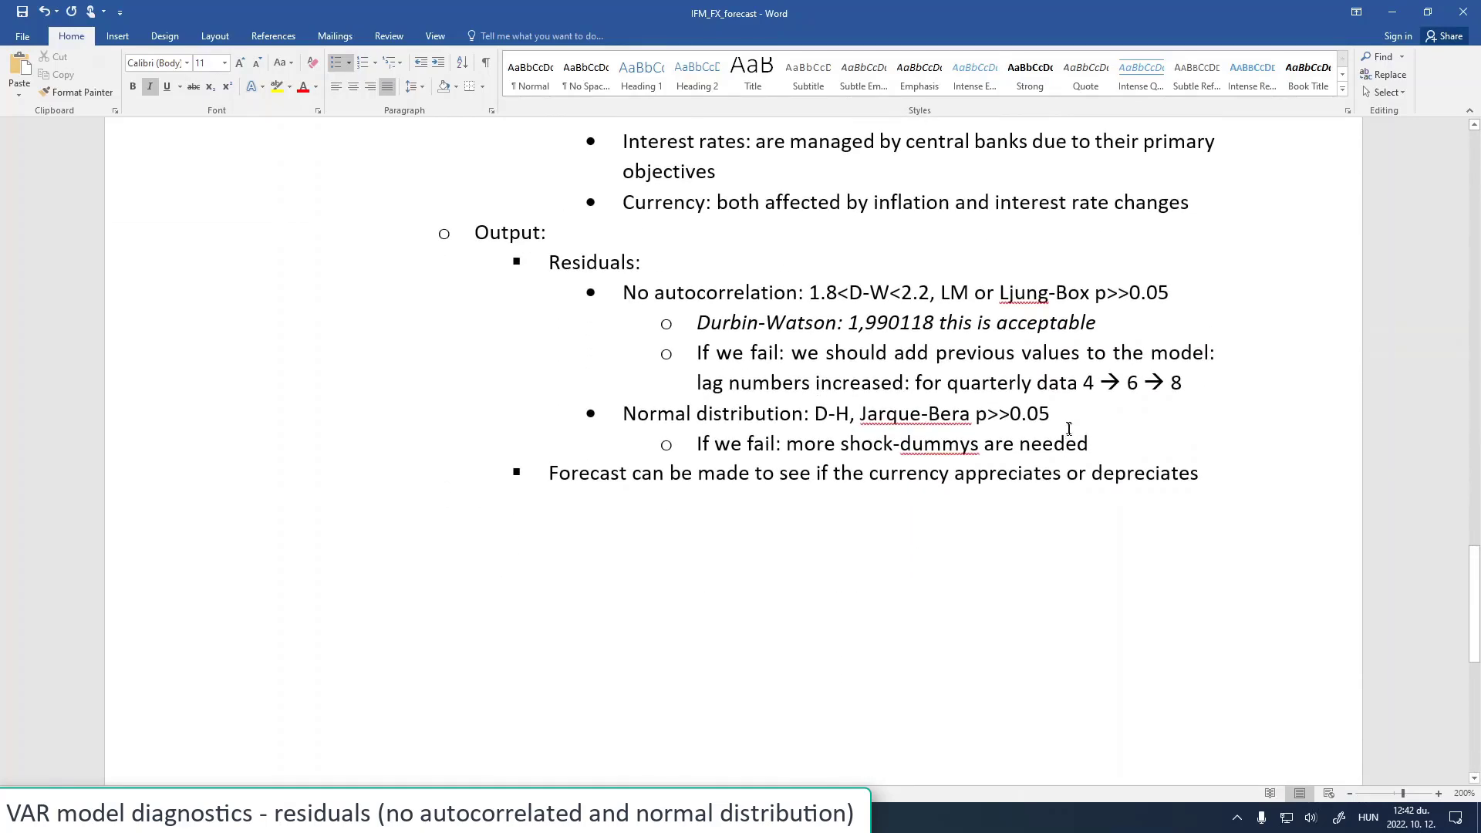
pyautogui.click(1090, 441)
pyautogui.click(1050, 415)
pyautogui.press('Return')
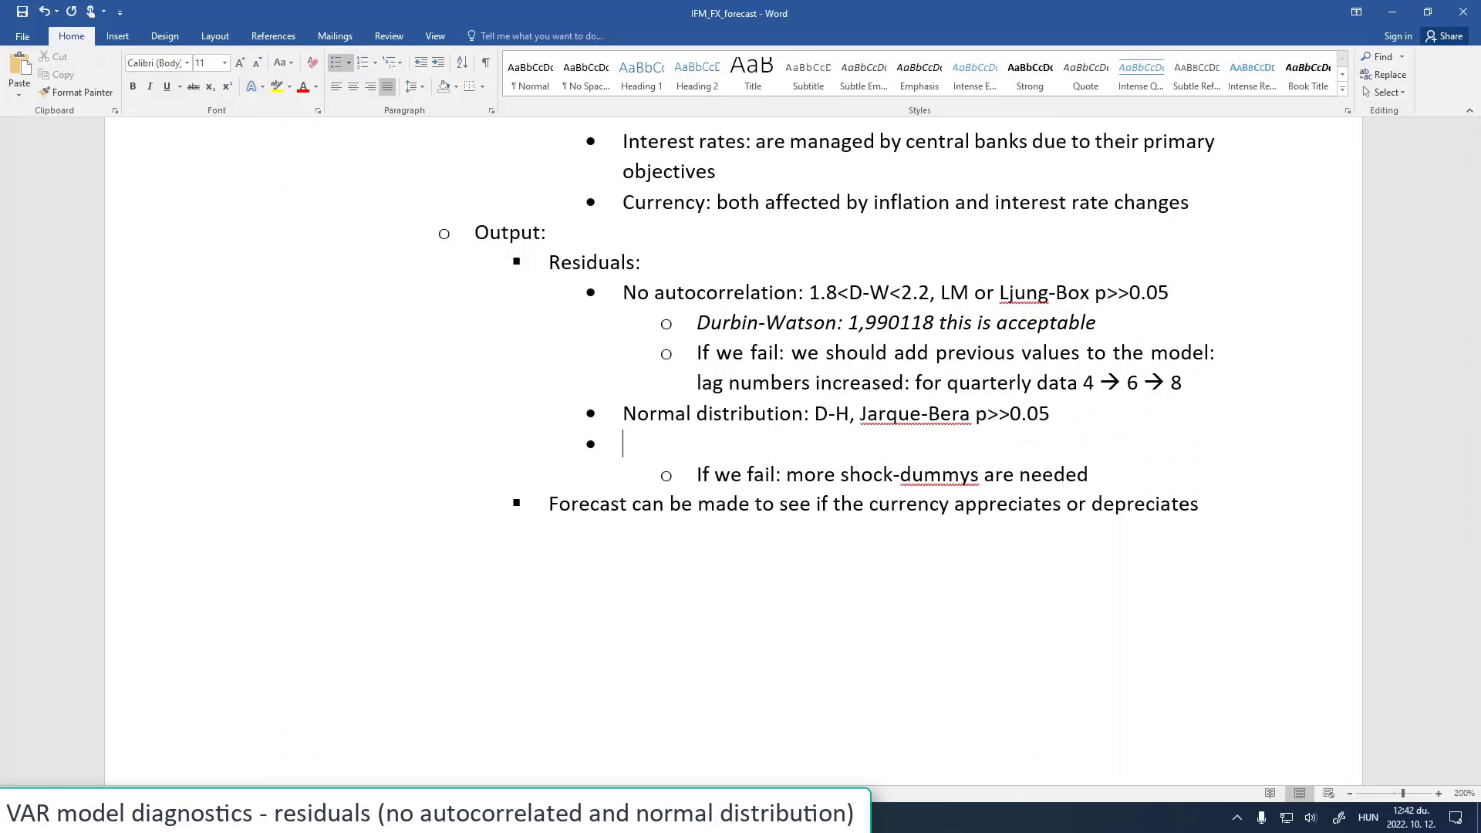
pyautogui.press('Tab')
# Copy the "Doornik-Hansen test" label from gretl's normality test output and paste it into the new sub-bullet in Word
pyautogui.hotkey('alt', 'Tab')
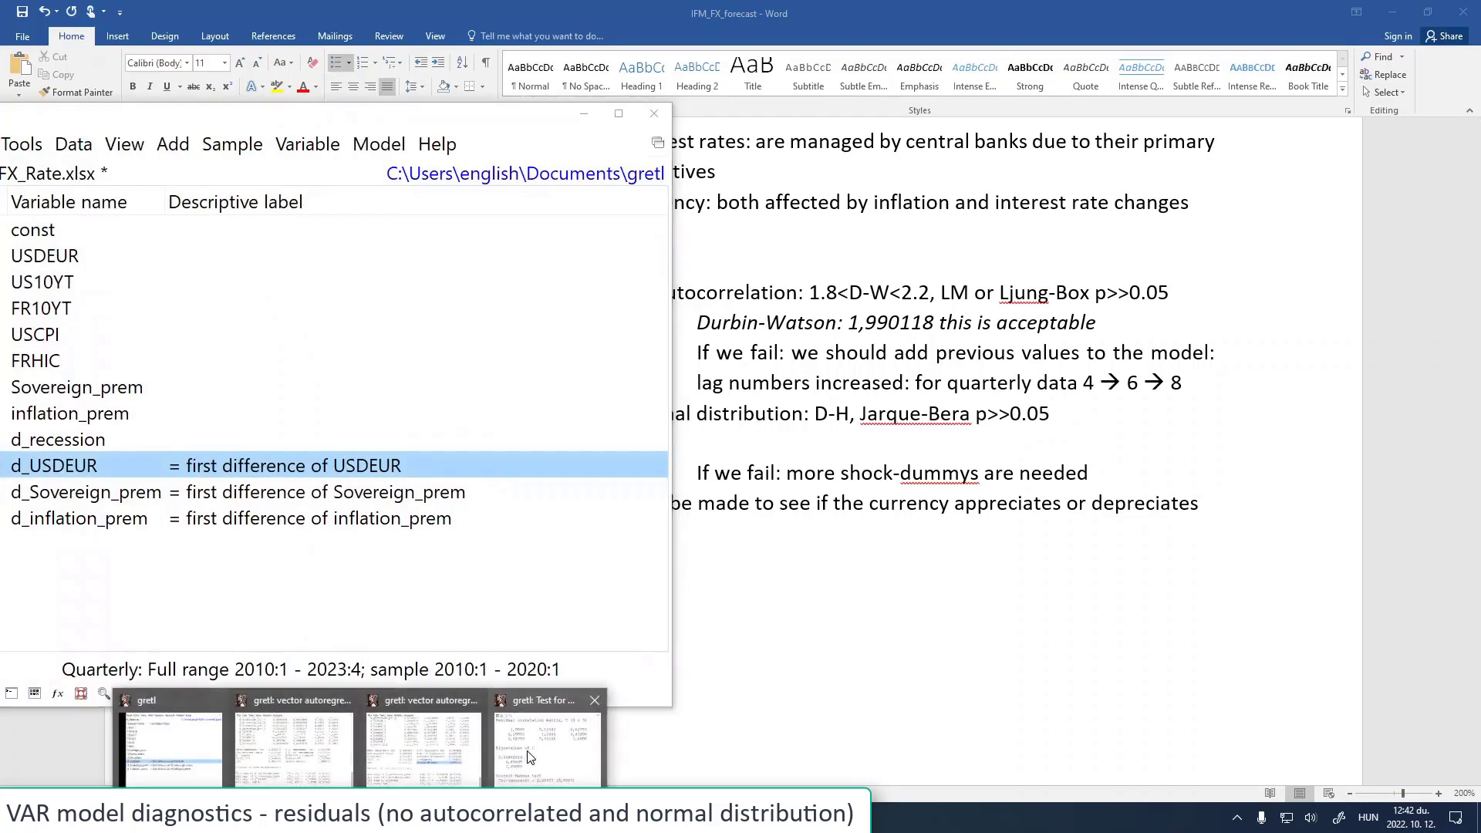
pyautogui.click(540, 745)
pyautogui.moveTo(713, 370); pyautogui.dragTo(1060, 391)
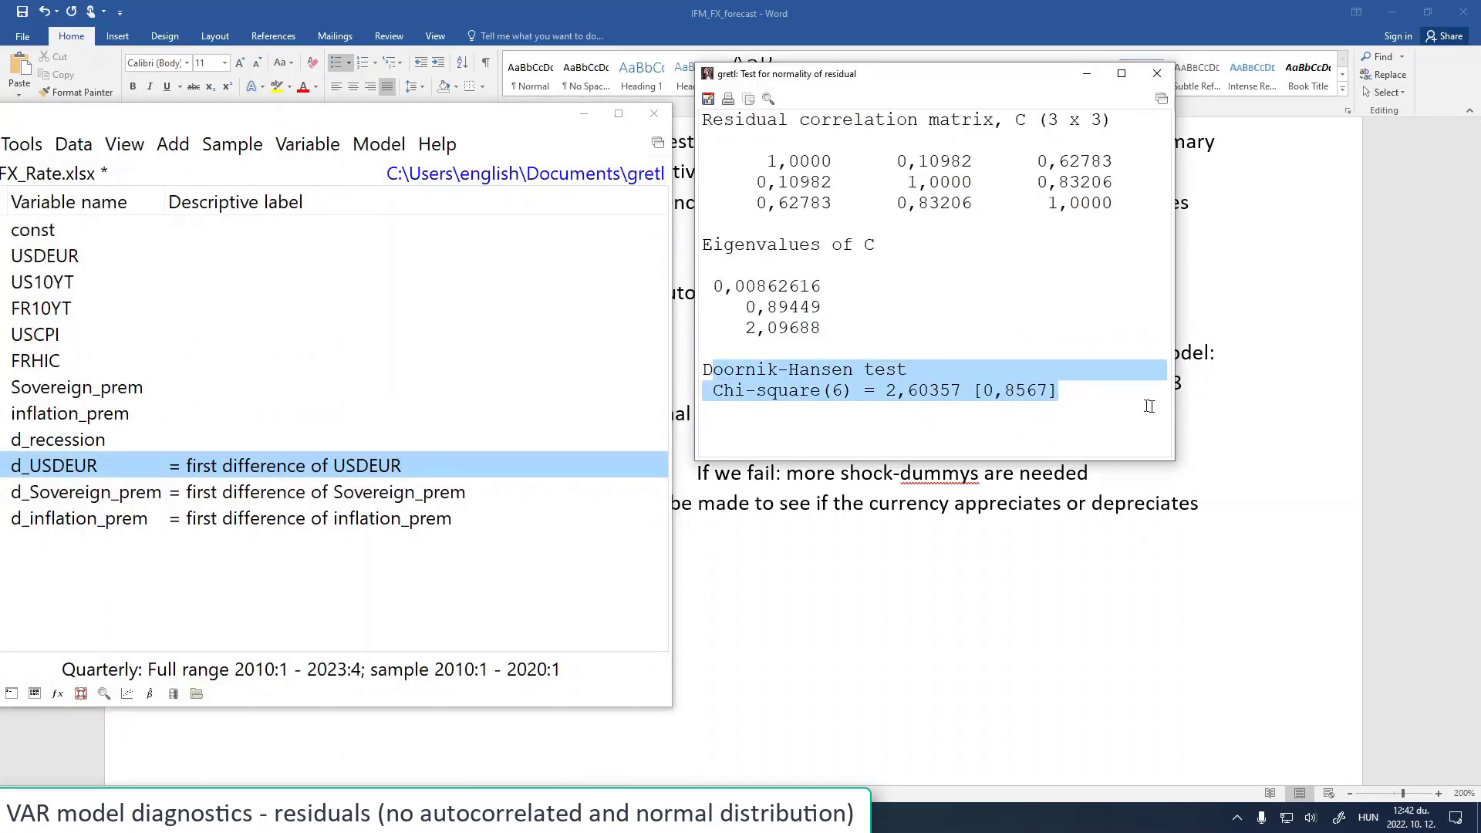
pyautogui.moveTo(703, 370); pyautogui.dragTo(921, 371)
pyautogui.hotkey('ctrl', 'c')
pyautogui.click(1120, 405)
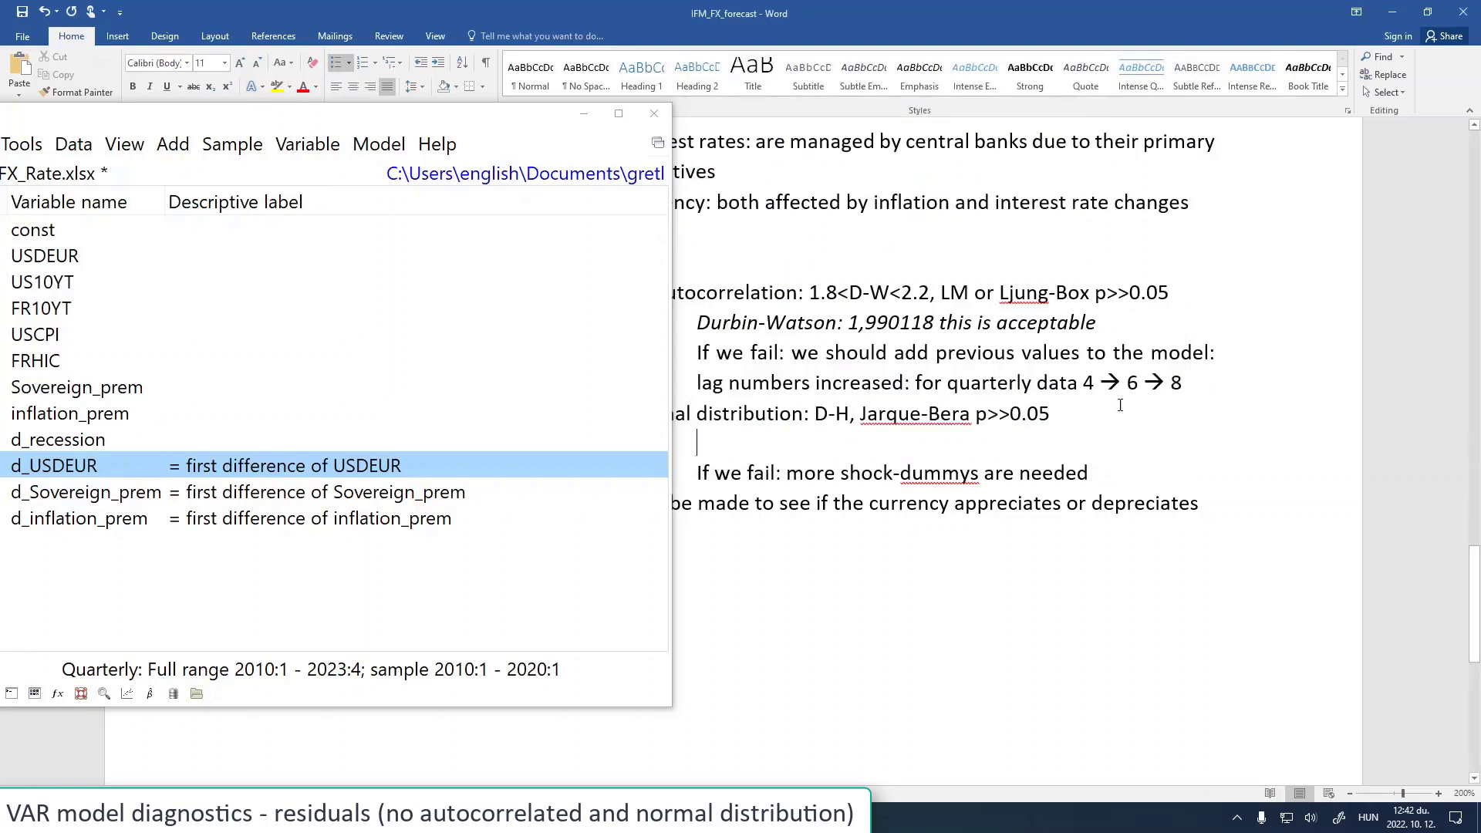
pyautogui.rightClick(718, 447)
pyautogui.click(767, 540)
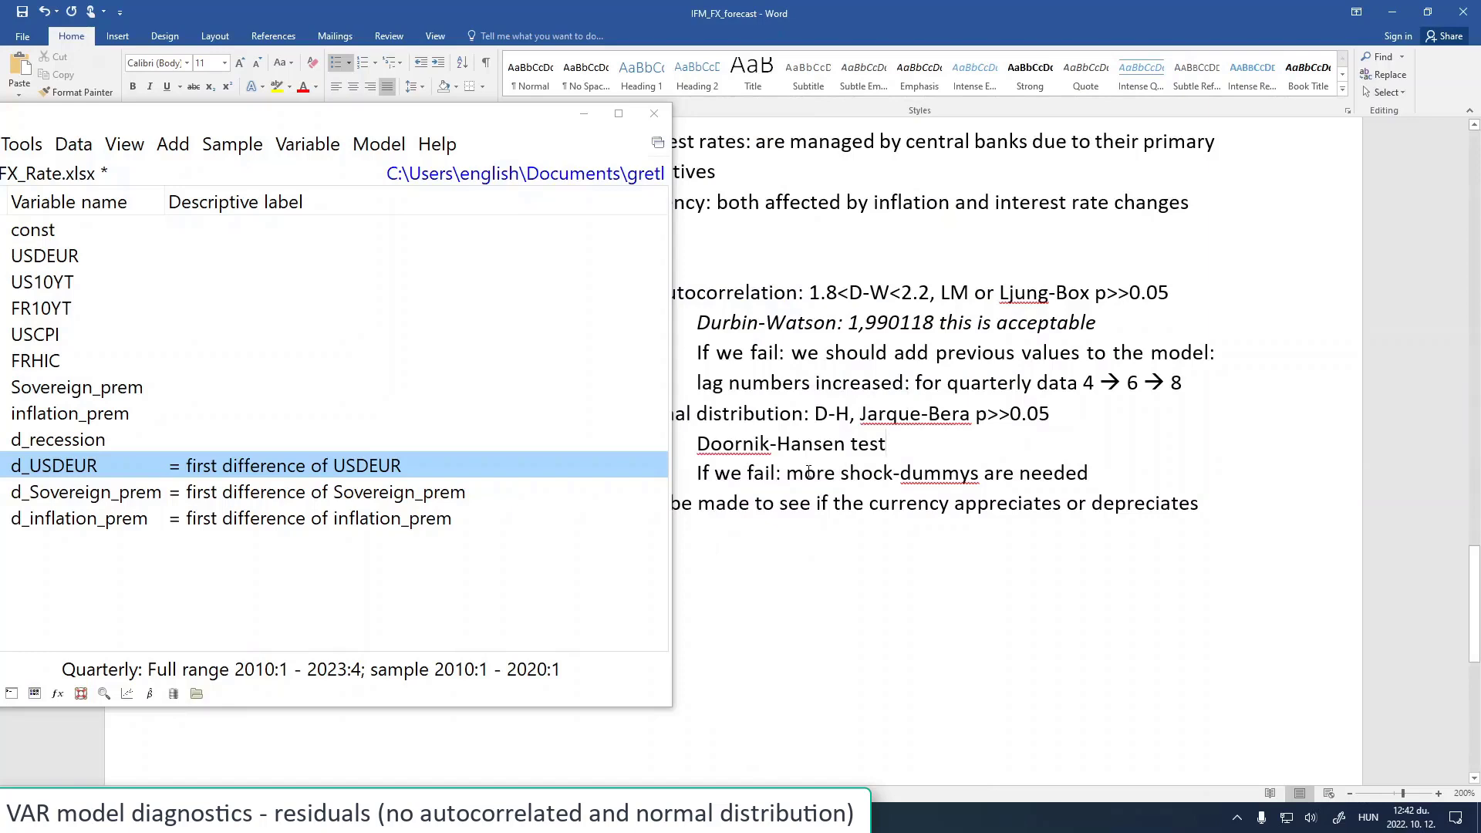
# Copy the Doornik-Hansen p-value from gretl and complete the Word sub-bullet as "Doornik-Hansen test: p= 0,8567"
pyautogui.hotkey('alt', 'Tab')
pyautogui.moveTo(983, 389); pyautogui.dragTo(1044, 385)
pyautogui.hotkey('ctrl', 'c')
pyautogui.click(947, 443)
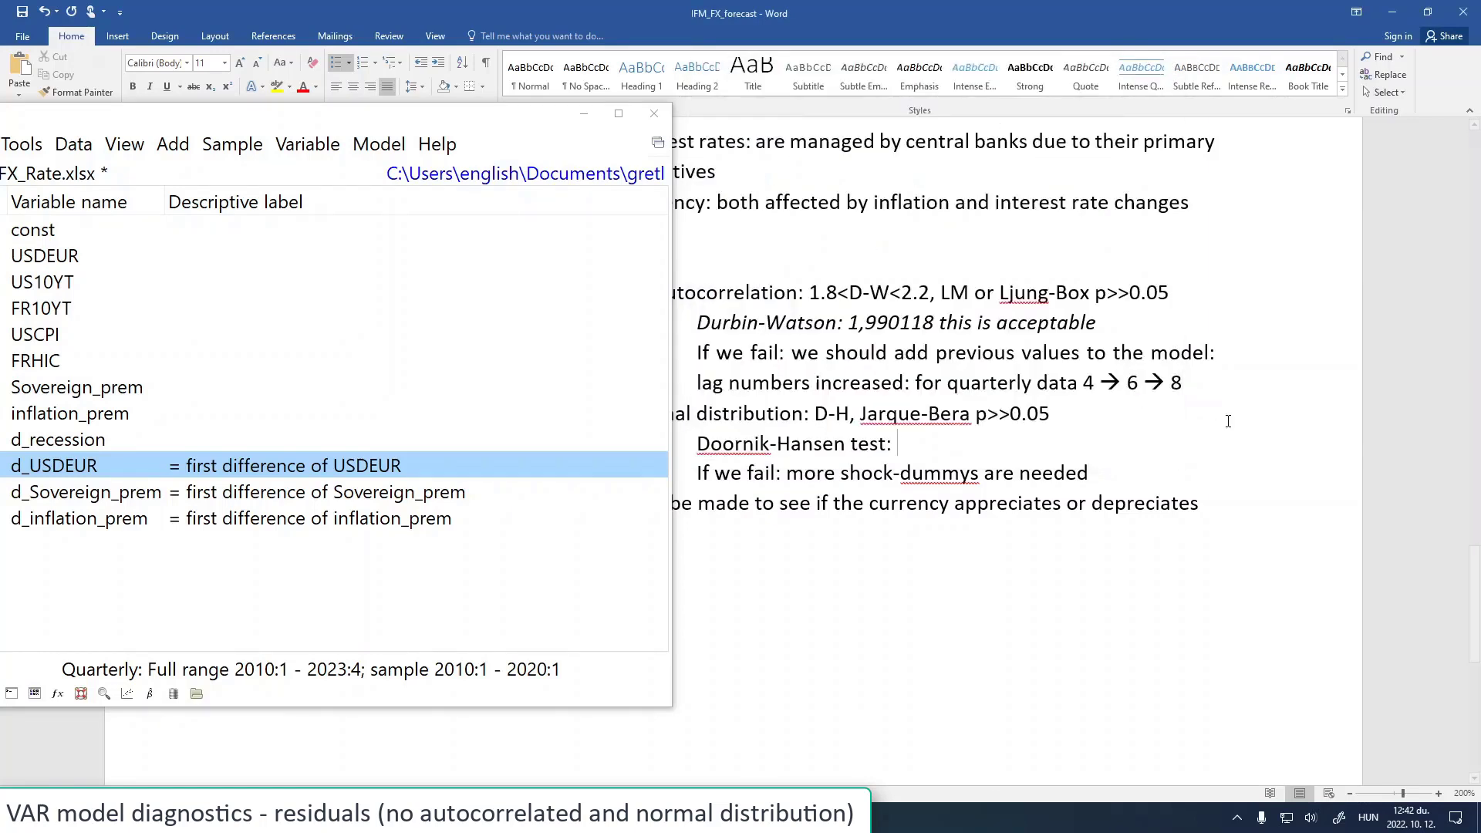
pyautogui.write('p=')
pyautogui.rightClick(946, 447)
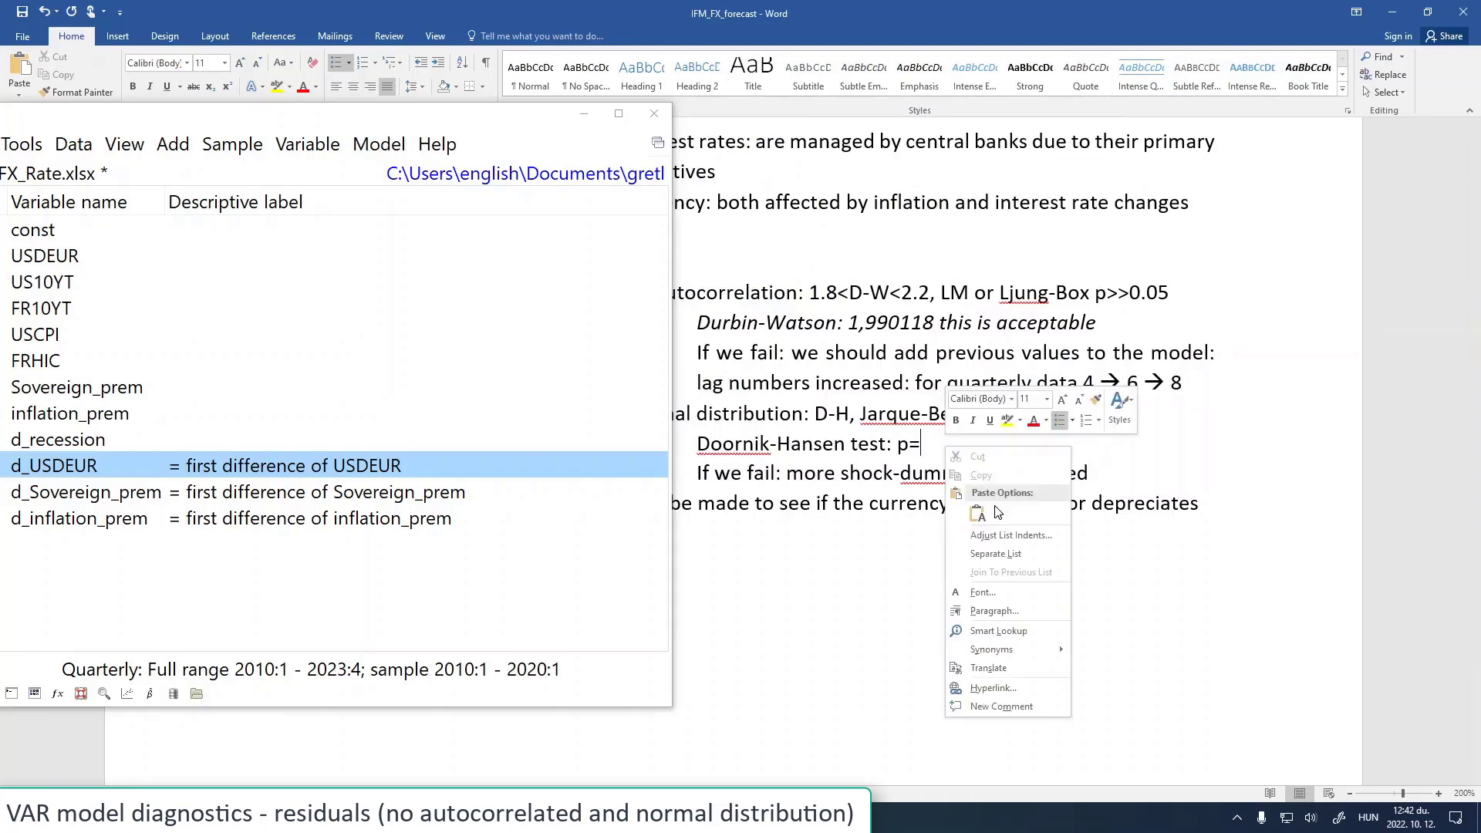
pyautogui.click(980, 510)
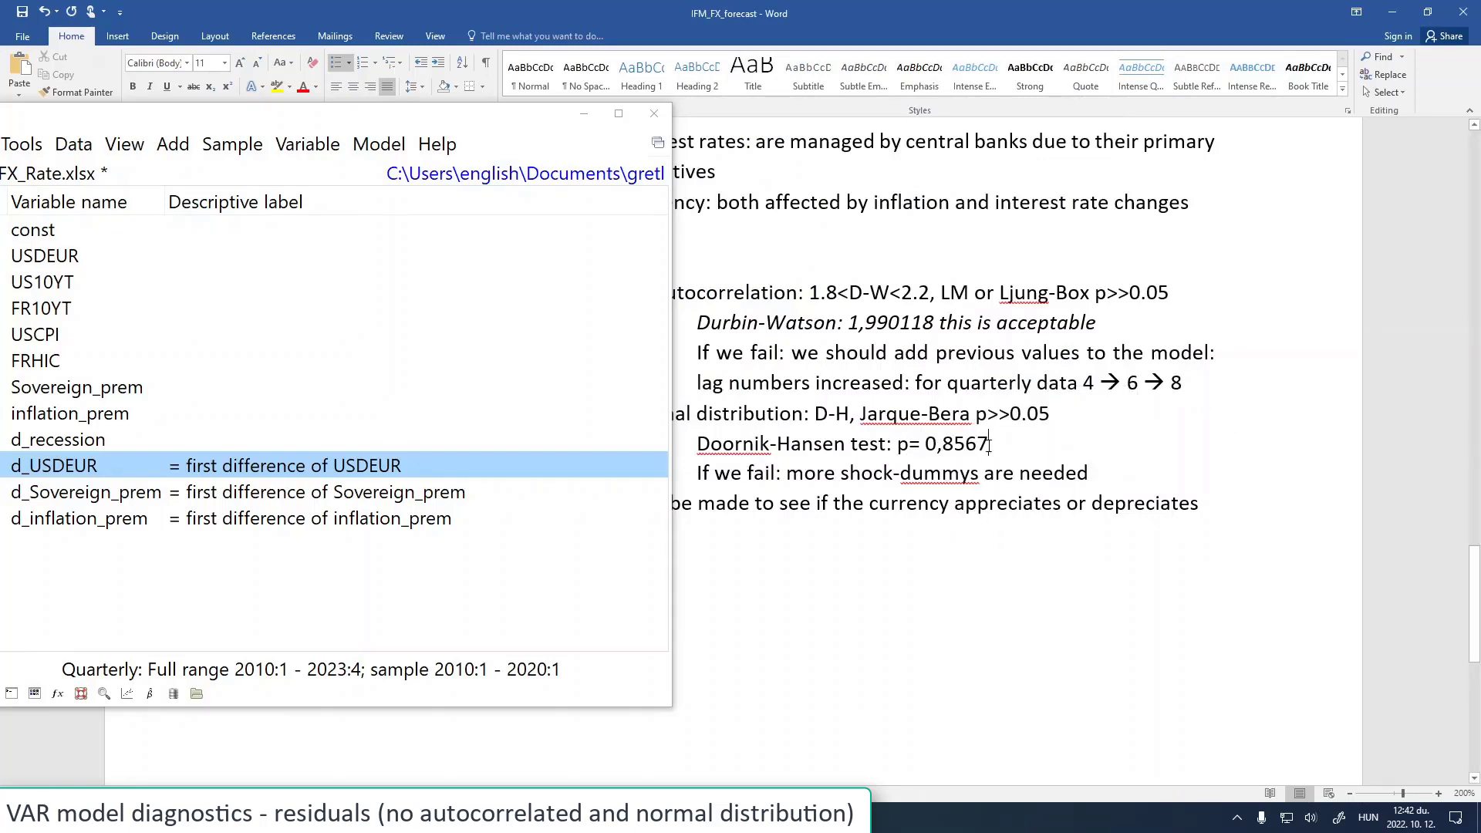
# Italicise the Doornik-Hansen sub-bullet and append "this is acceptable" copied from the Durbin-Watson line
pyautogui.moveTo(995, 444); pyautogui.dragTo(702, 447)
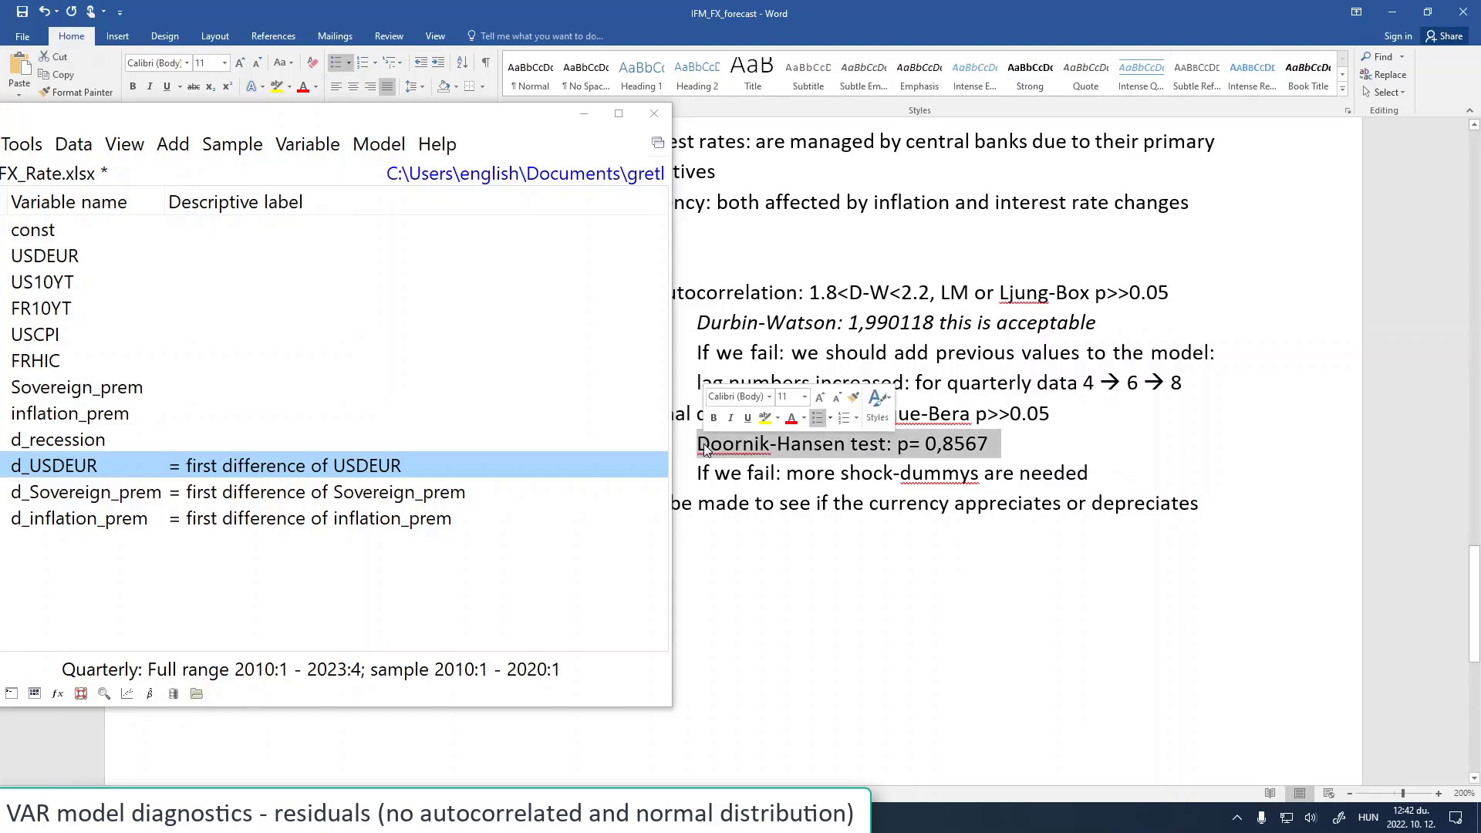
pyautogui.hotkey('ctrl', 'i')
pyautogui.click(1029, 451)
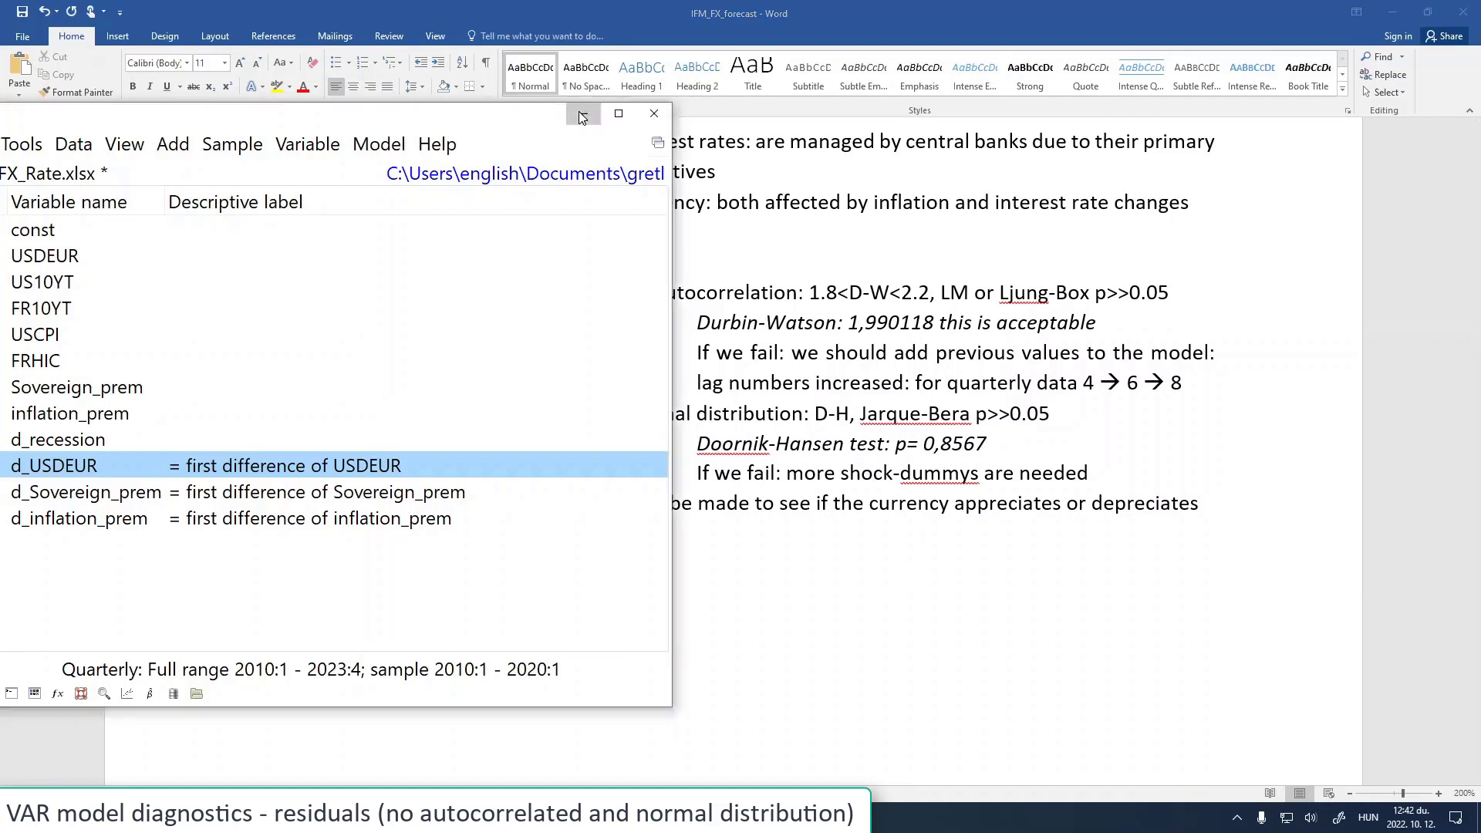
pyautogui.click(949, 301)
pyautogui.moveTo(938, 322); pyautogui.dragTo(1096, 324)
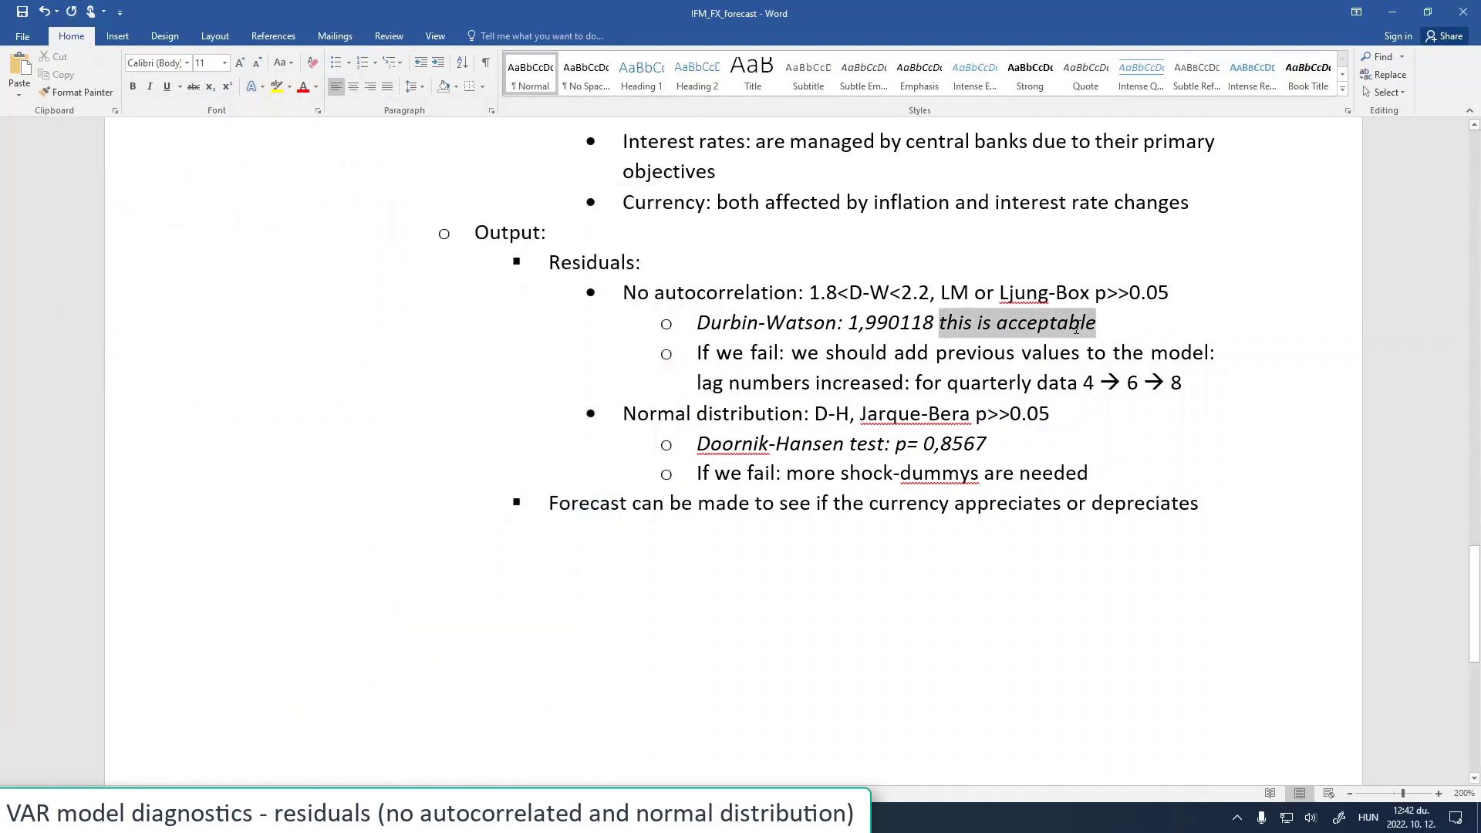
pyautogui.hotkey('ctrl', 'c')
pyautogui.click(1005, 431)
pyautogui.hotkey('ctrl', 'v')
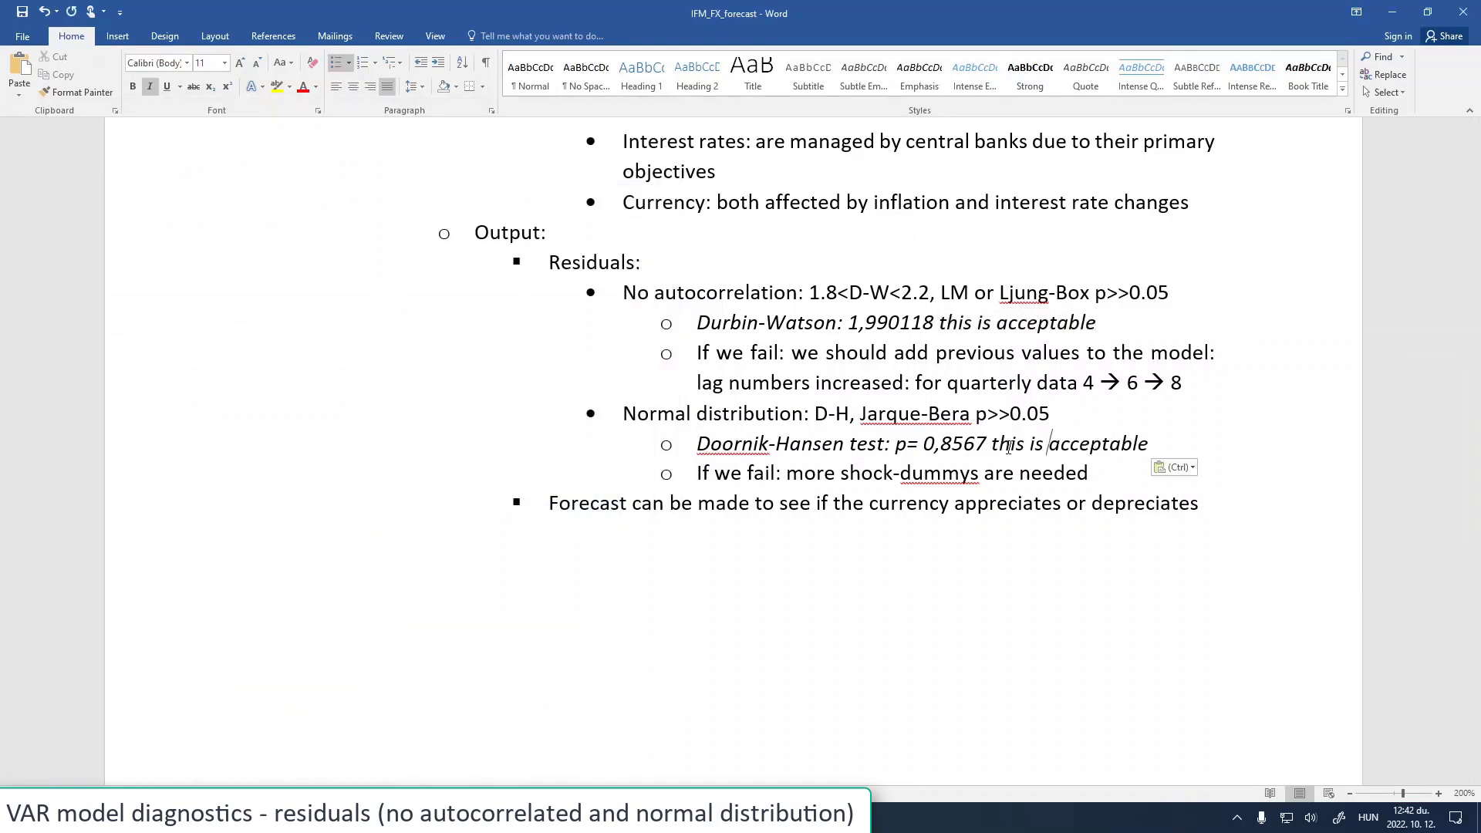
# Switch to gretl and check the current sample range's start, end and number of observations
pyautogui.click(360, 818)
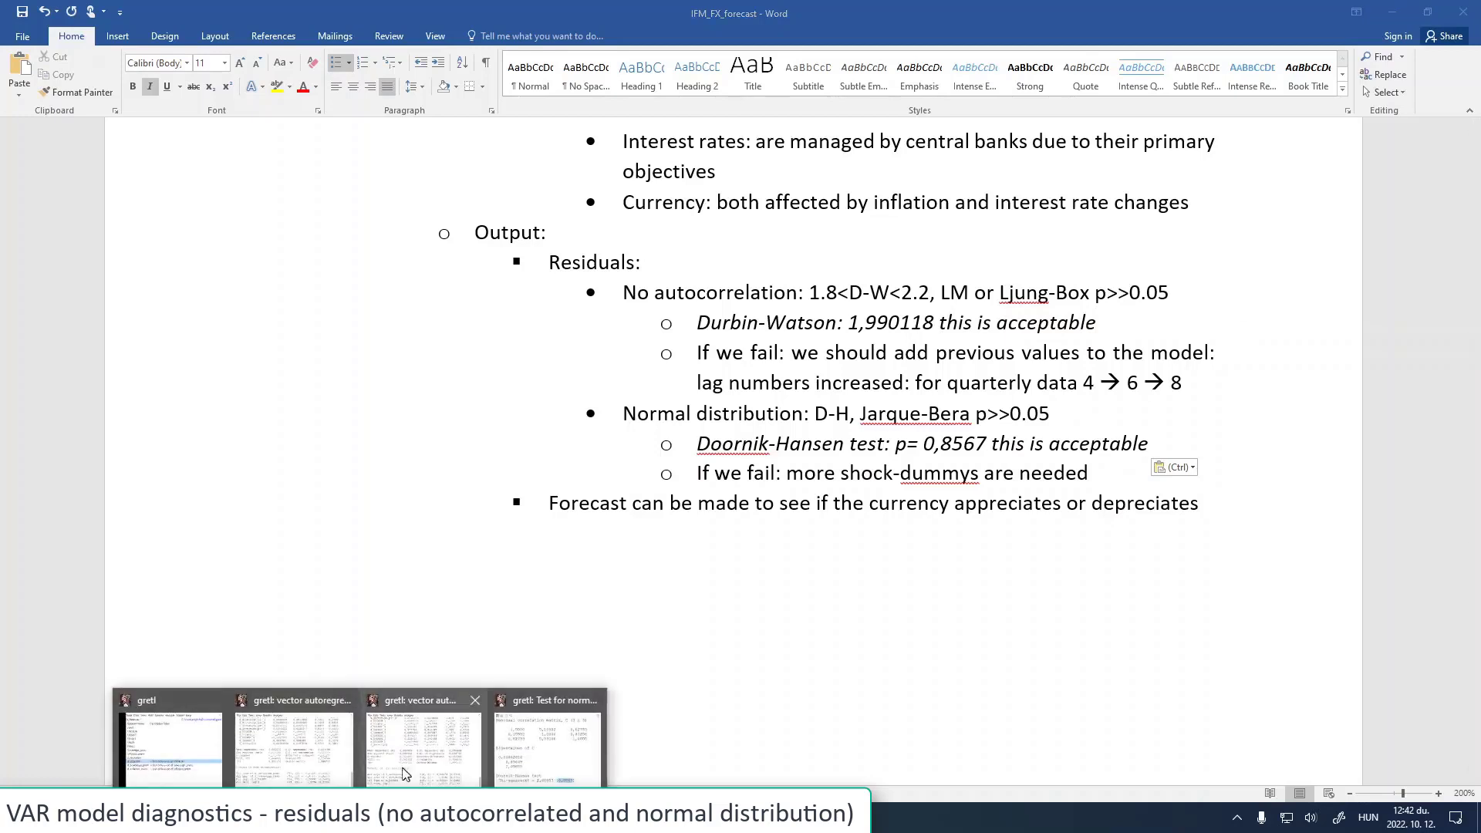
pyautogui.click(226, 752)
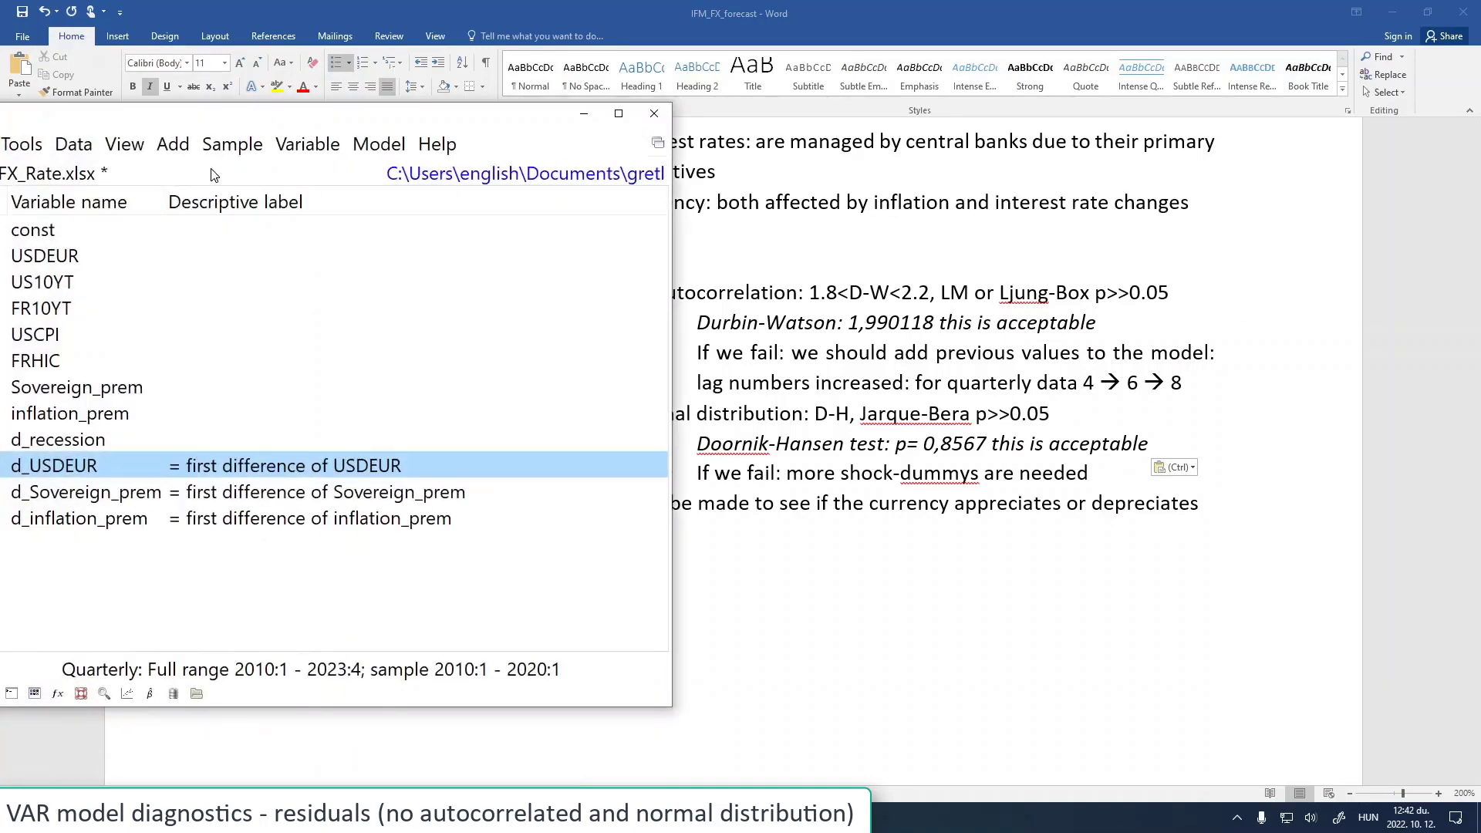
pyautogui.moveTo(222, 125); pyautogui.dragTo(316, 129)
pyautogui.click(328, 147)
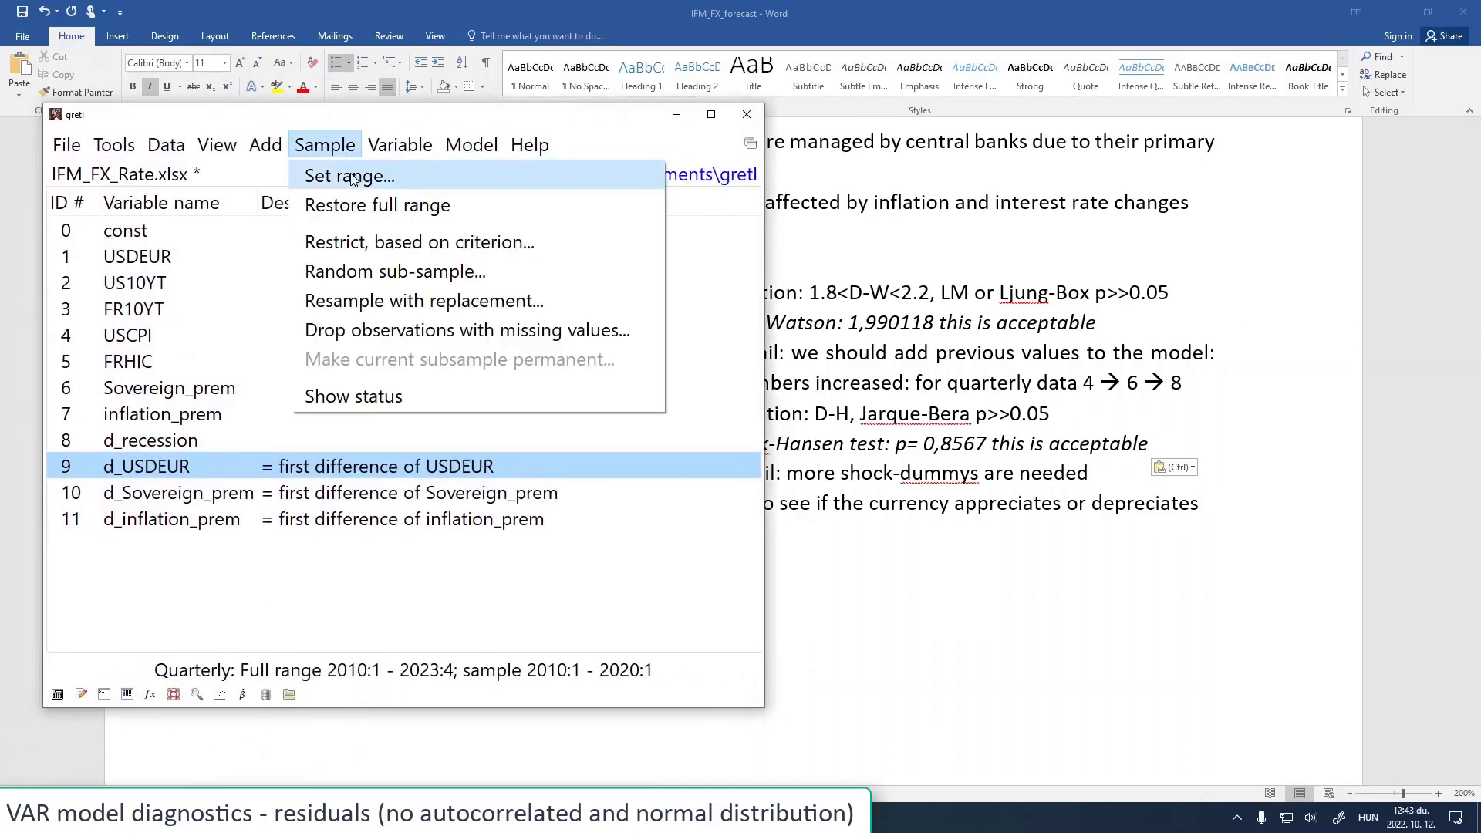
pyautogui.click(352, 176)
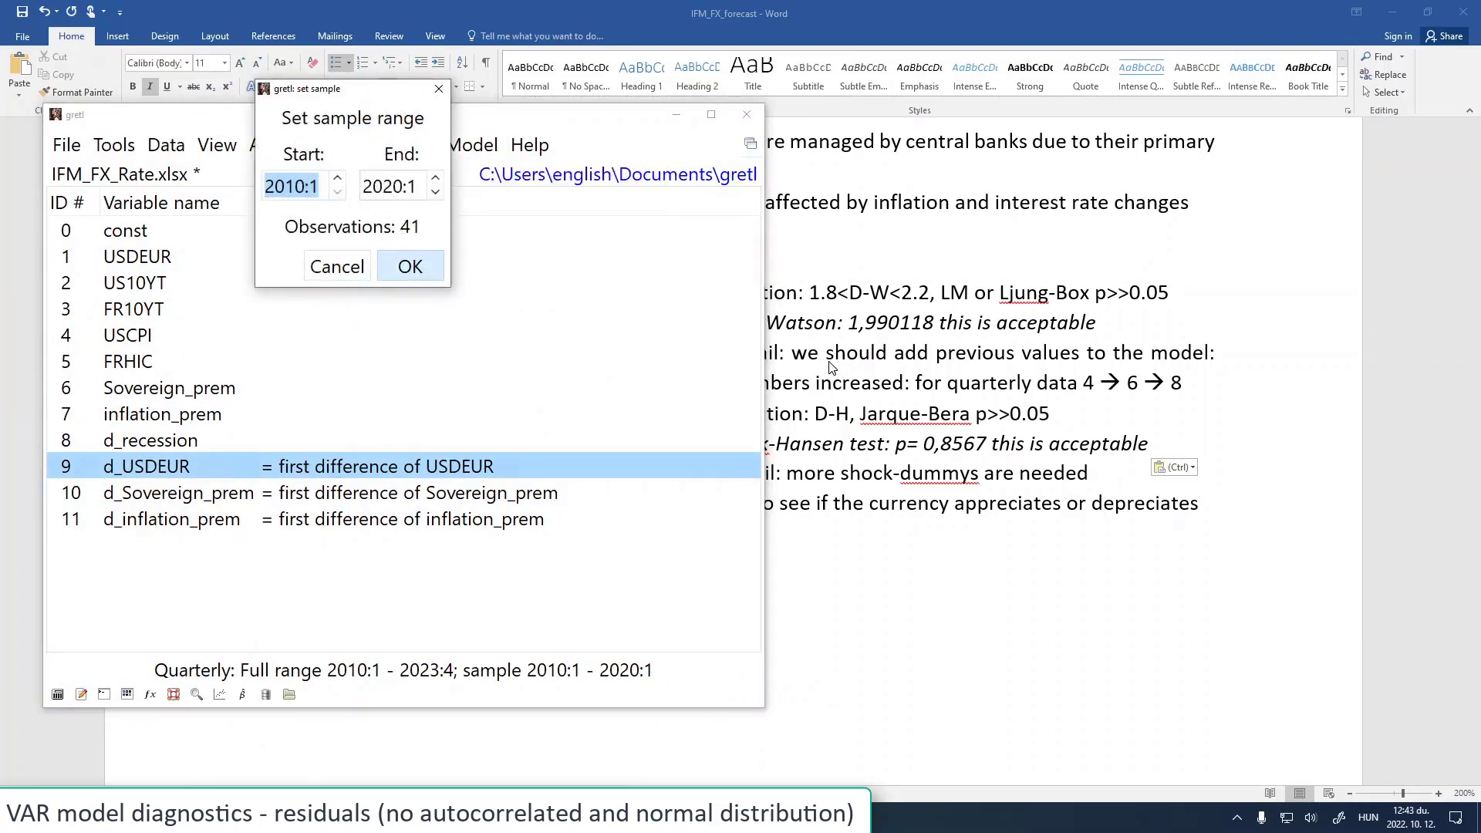
pyautogui.click(799, 295)
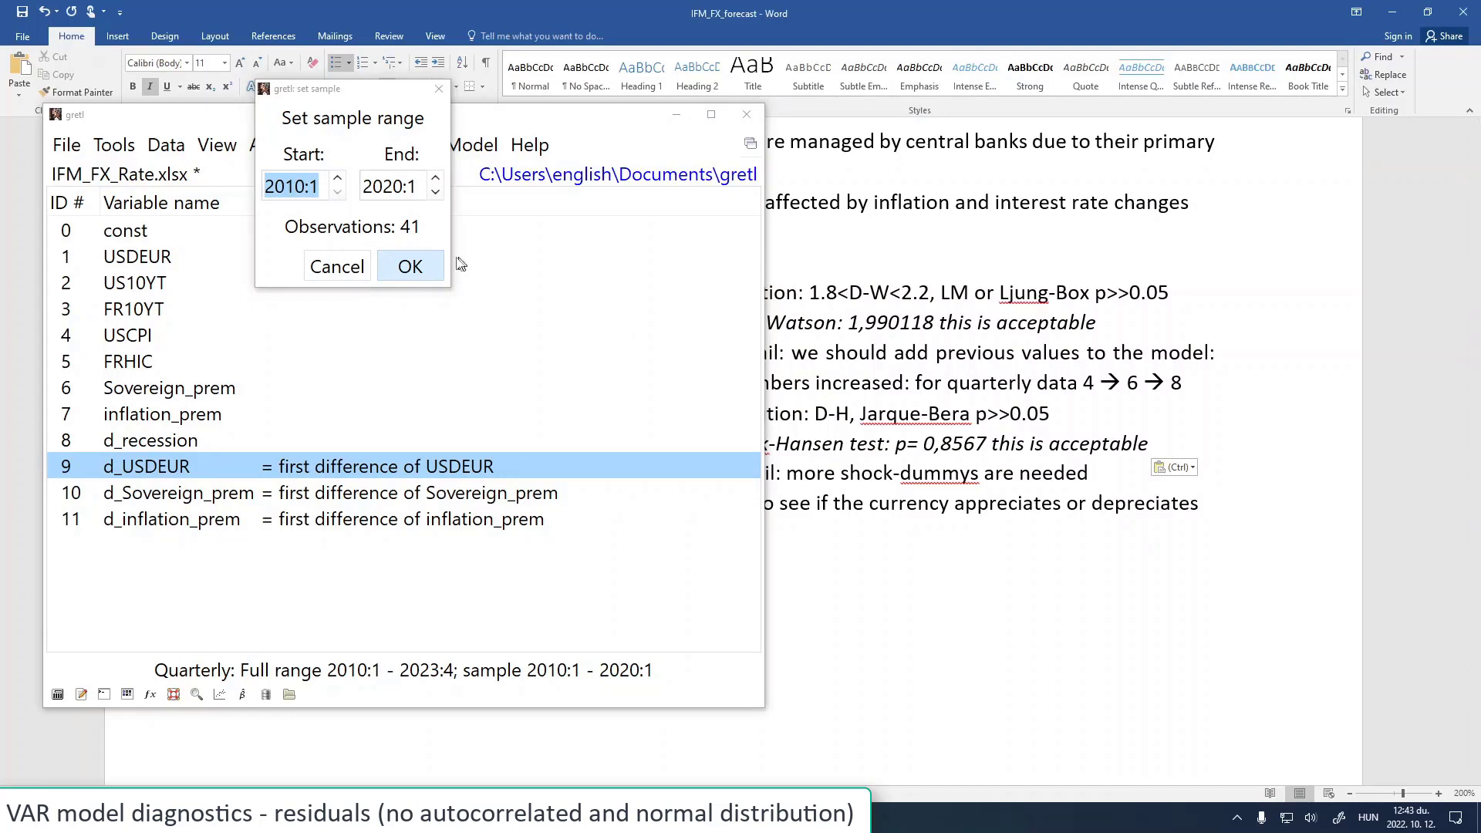
pyautogui.click(410, 266)
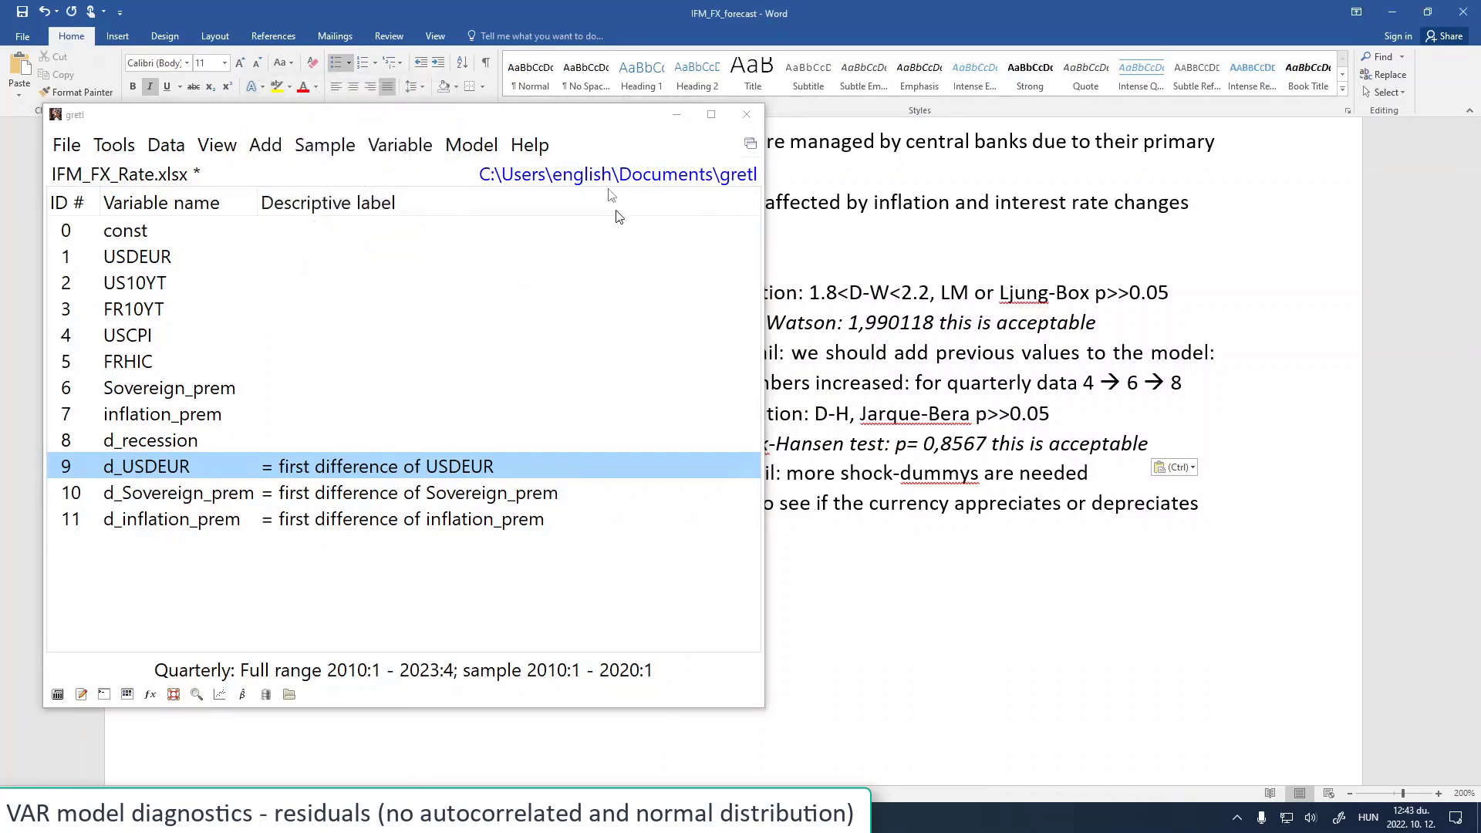
pyautogui.click(676, 114)
# Add an italic sub-bullet "2010 q1 – 2020 q1 (41 observations)" under the training sample bullet in Word
pyautogui.scroll(5, 762, 338)
pyautogui.scroll(1, 762, 338)
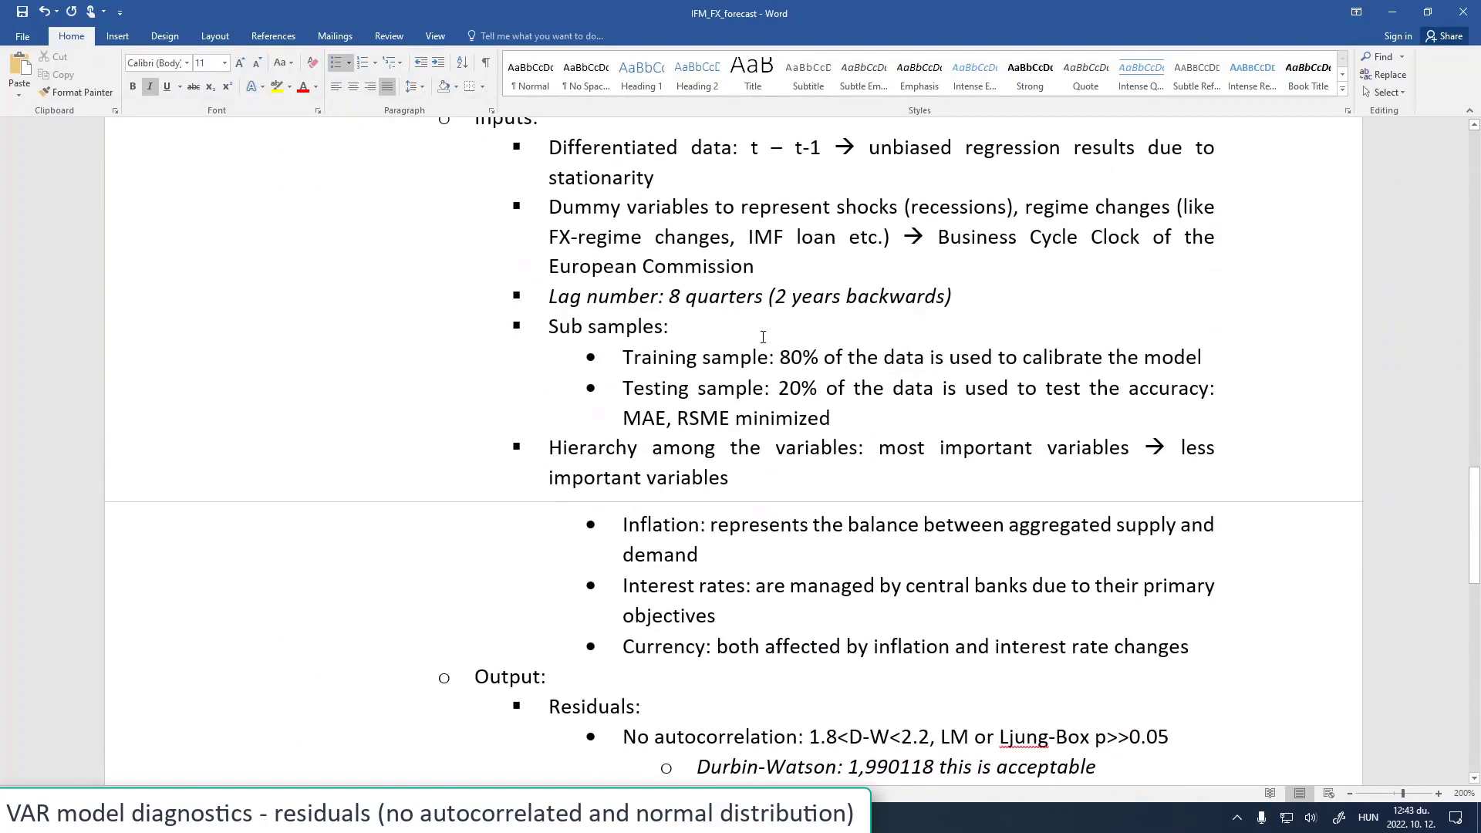
pyautogui.scroll(2, 762, 338)
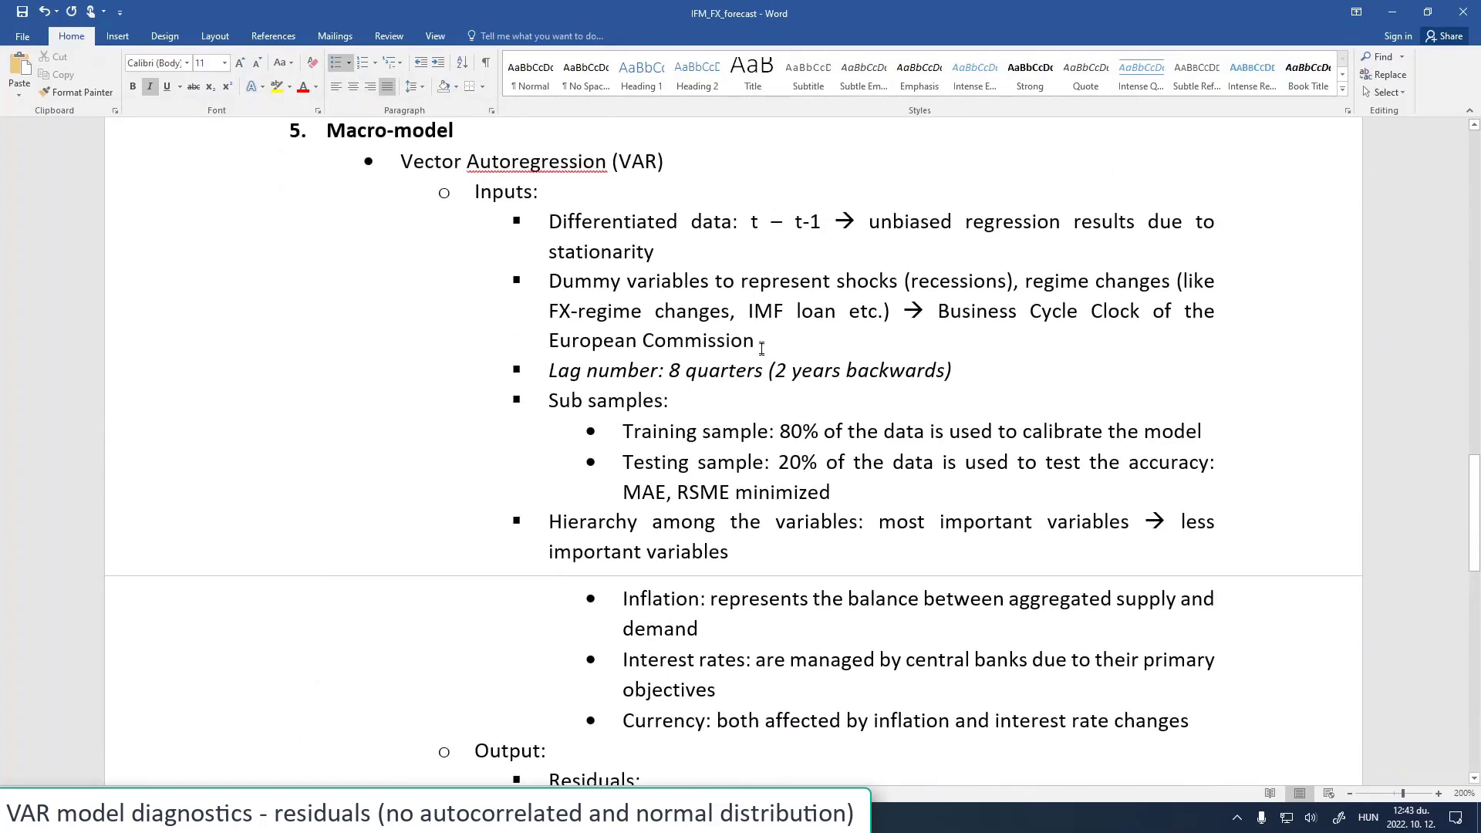
pyautogui.click(1215, 434)
pyautogui.press('Return')
pyautogui.press('Tab')
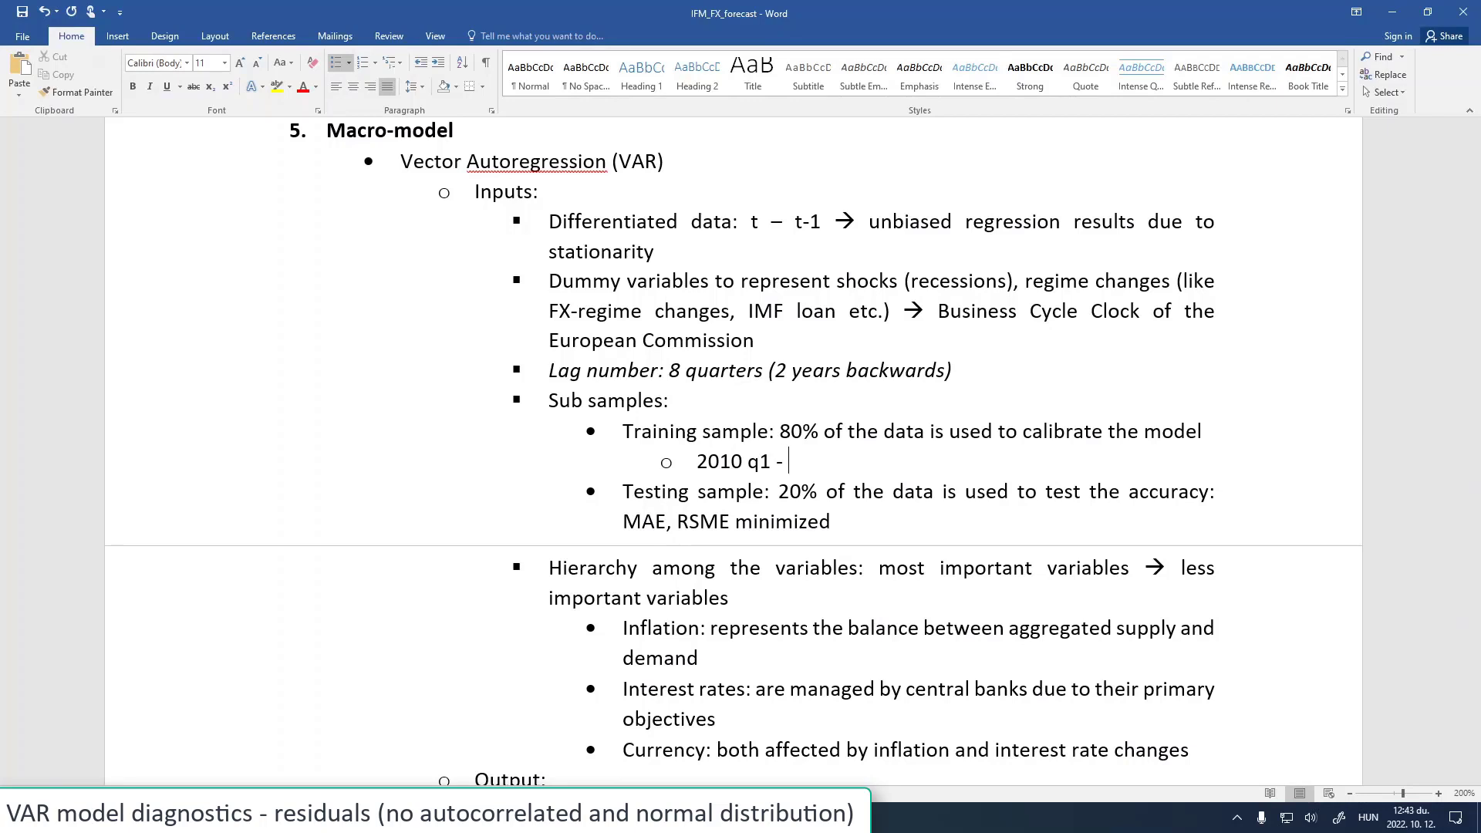
pyautogui.write('2010 q1 - 2020 ')
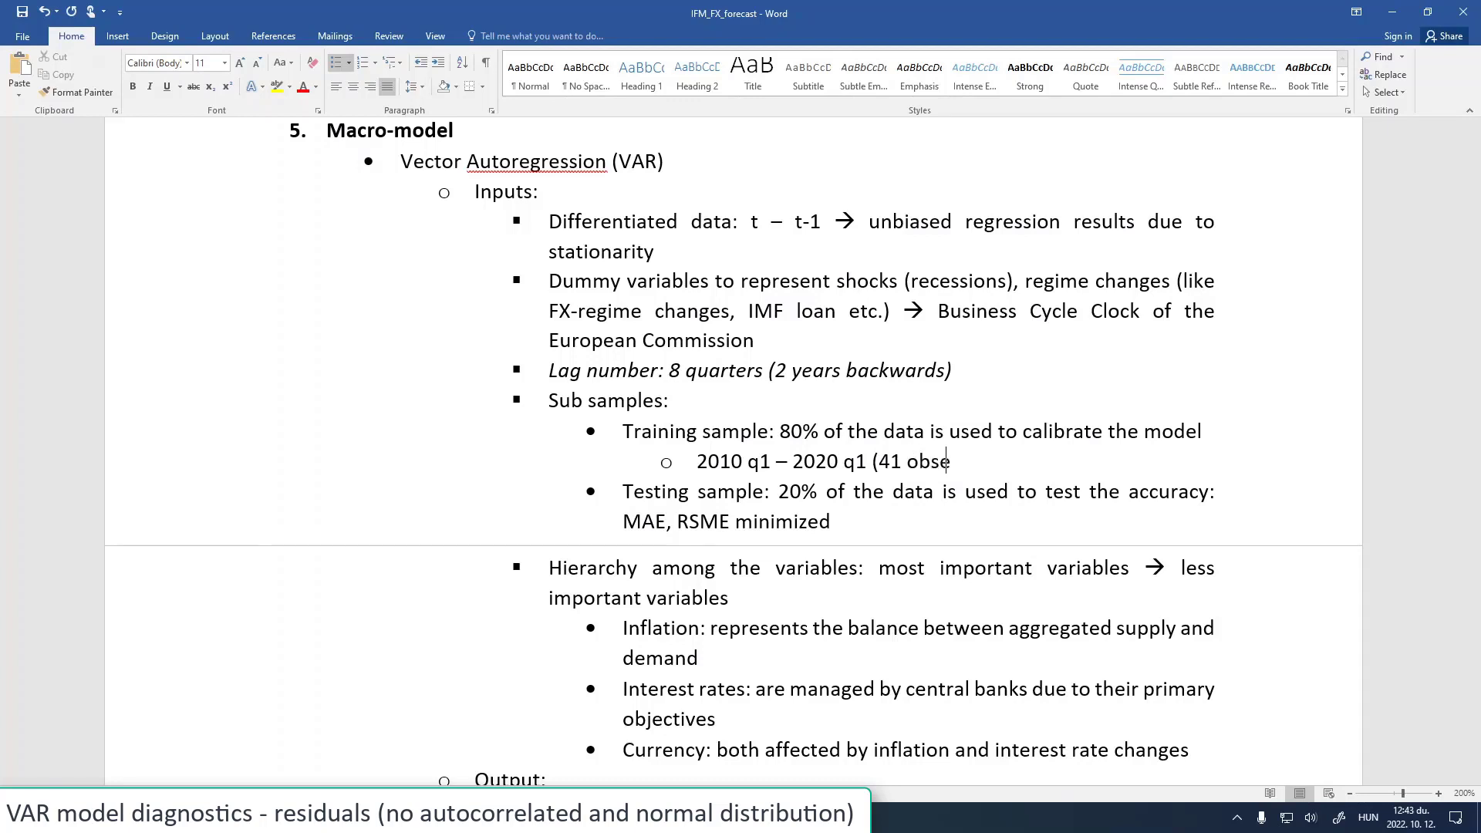
pyautogui.write('q1 (41 observations')
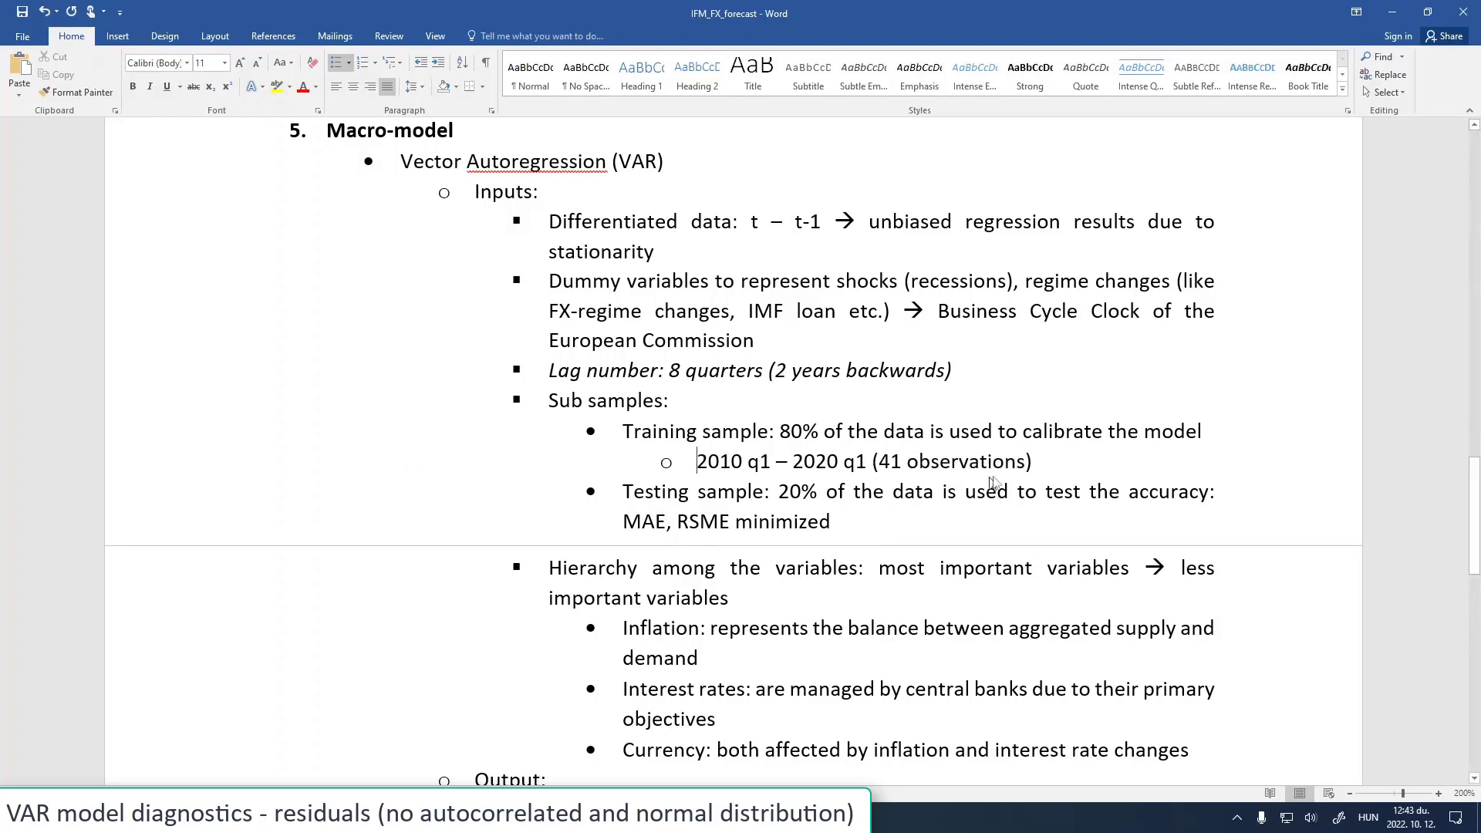
pyautogui.keyDown('shift'); pyautogui.click(1072, 466); pyautogui.keyUp('shift')
pyautogui.hotkey('ctrl', 'i')
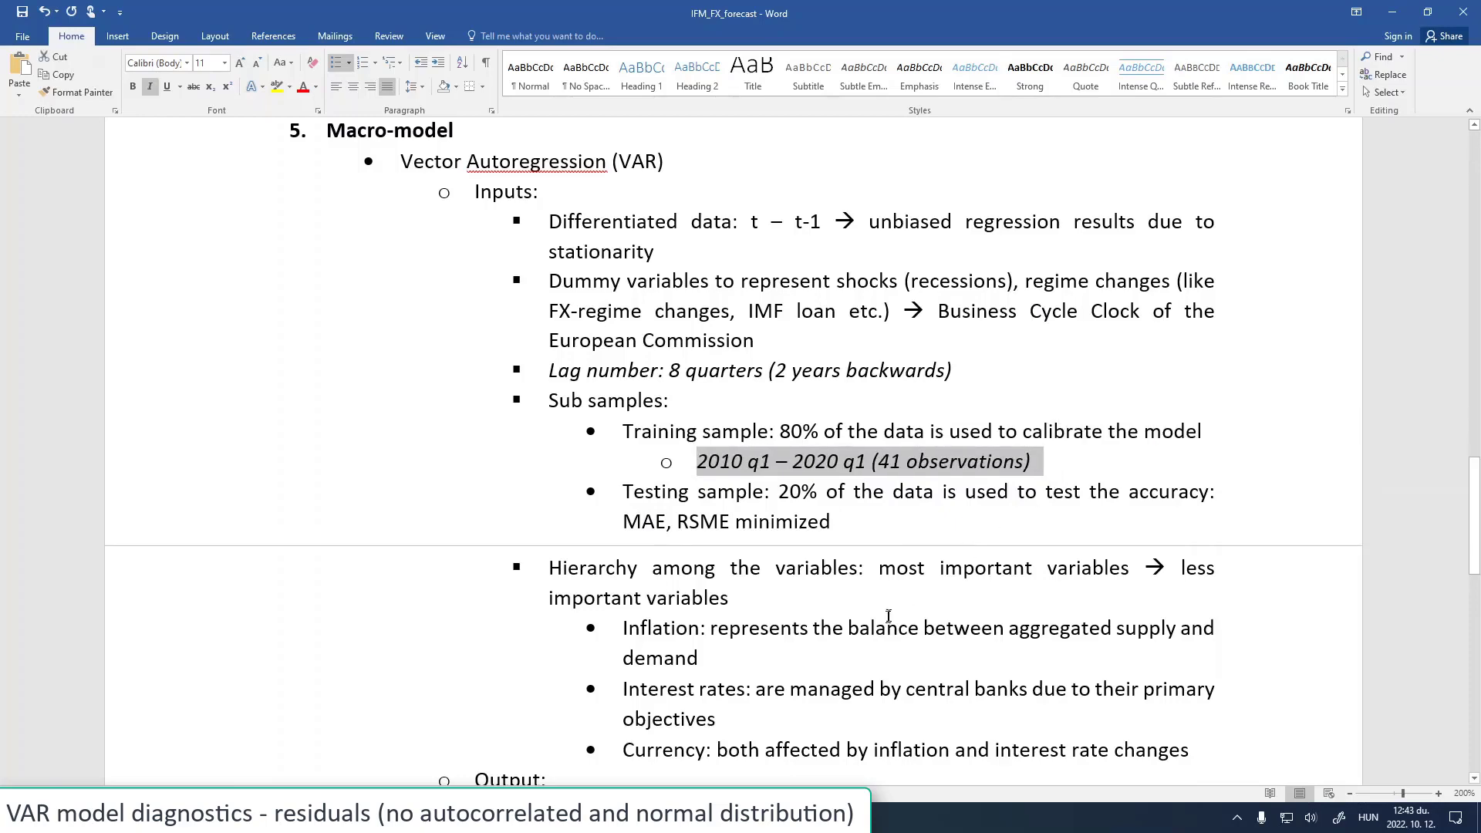
# Switch to gretl, close the lag-4 VAR output and enlarge the lag-8 VAR output window
pyautogui.scroll(-6, 909, 600)
pyautogui.click(360, 818)
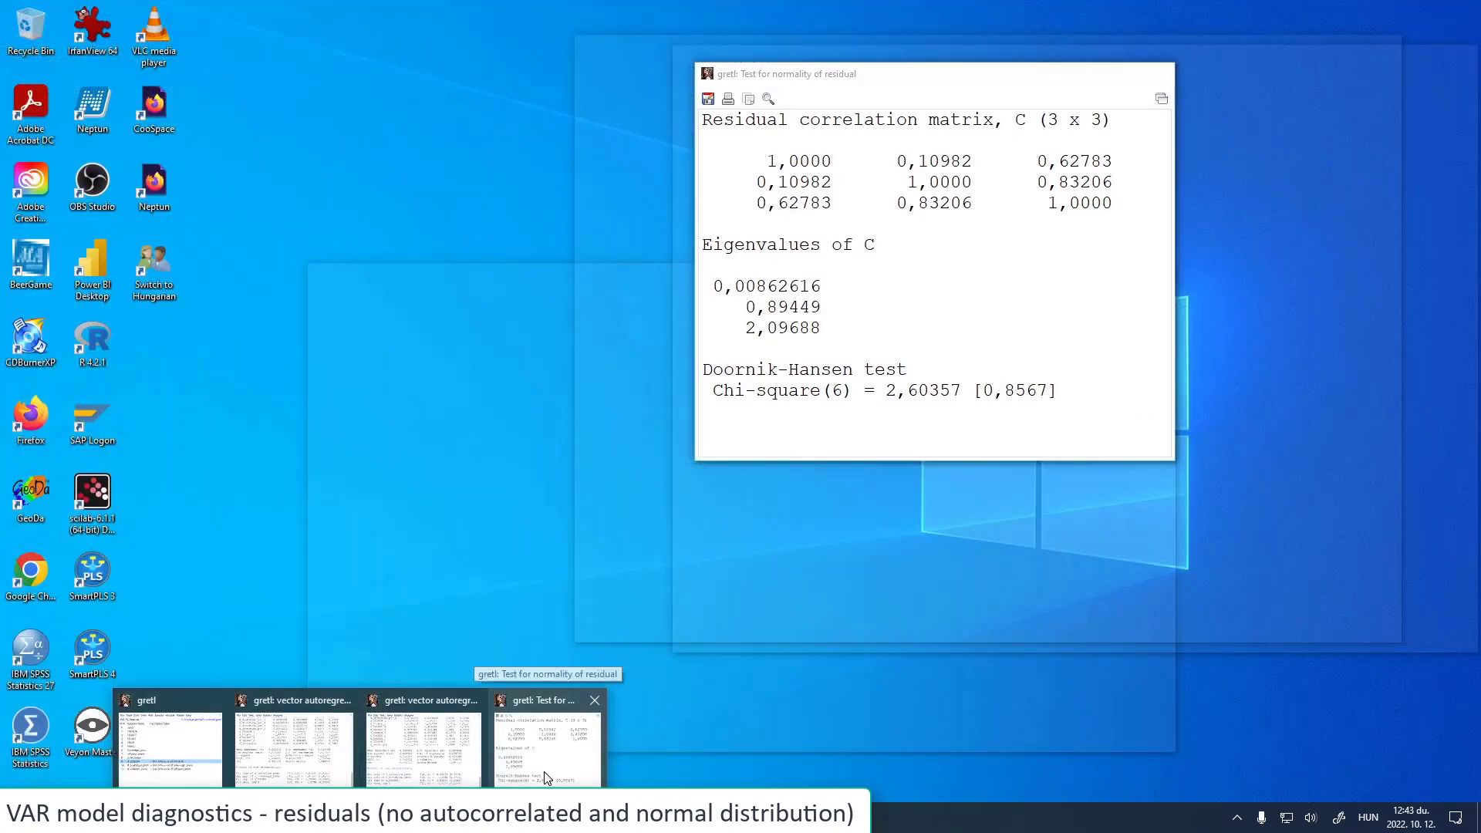
pyautogui.click(545, 777)
pyautogui.click(360, 817)
pyautogui.click(420, 759)
pyautogui.click(360, 818)
pyautogui.click(318, 757)
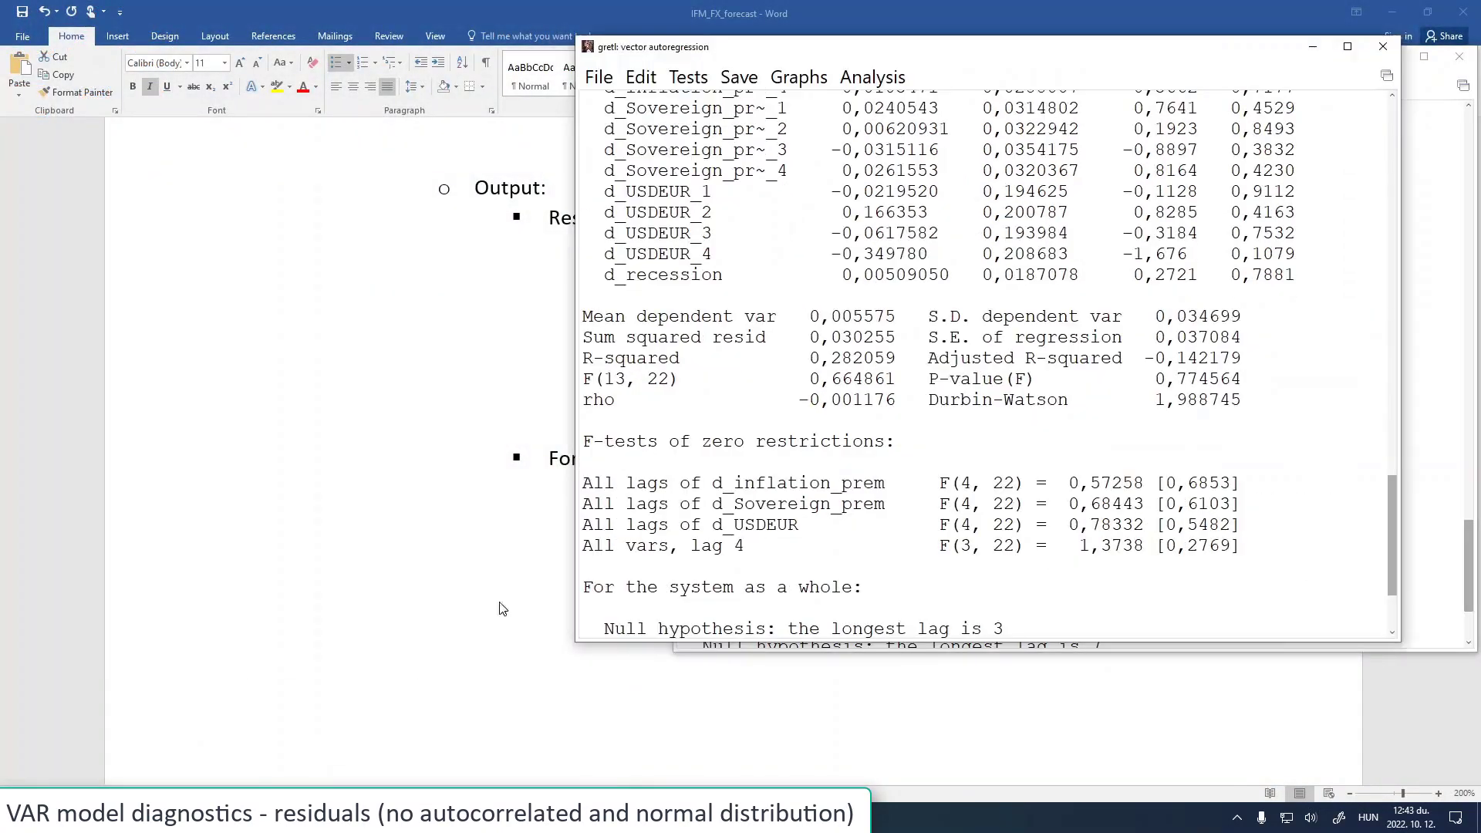
pyautogui.click(1383, 47)
pyautogui.moveTo(1017, 58); pyautogui.dragTo(652, 65)
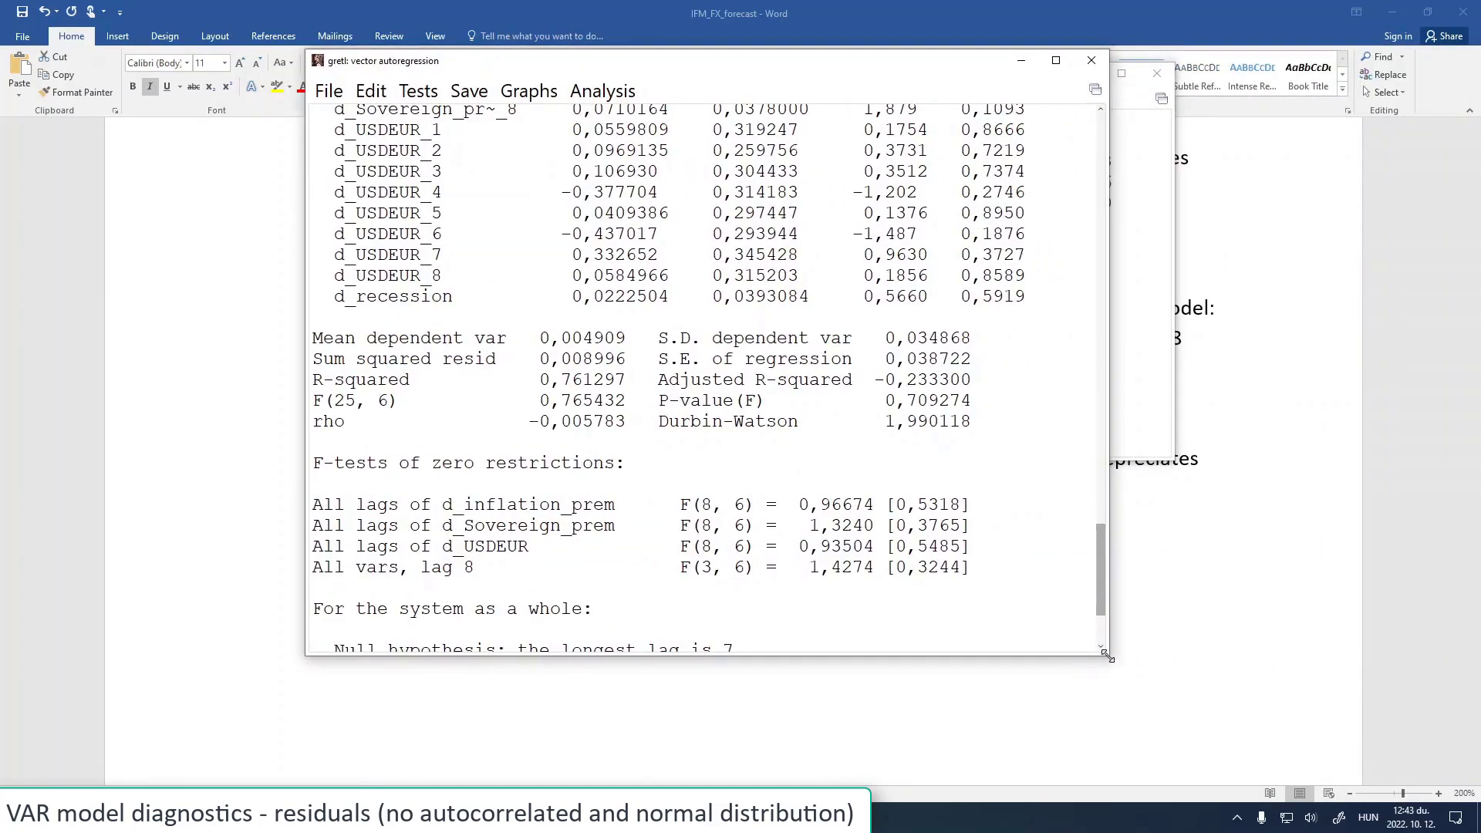
pyautogui.moveTo(1108, 657); pyautogui.dragTo(1234, 759)
# Plot the lag-8 VAR's combined impulse responses with the bootstrap confidence level 1 - α set to 0,90
pyautogui.click(519, 94)
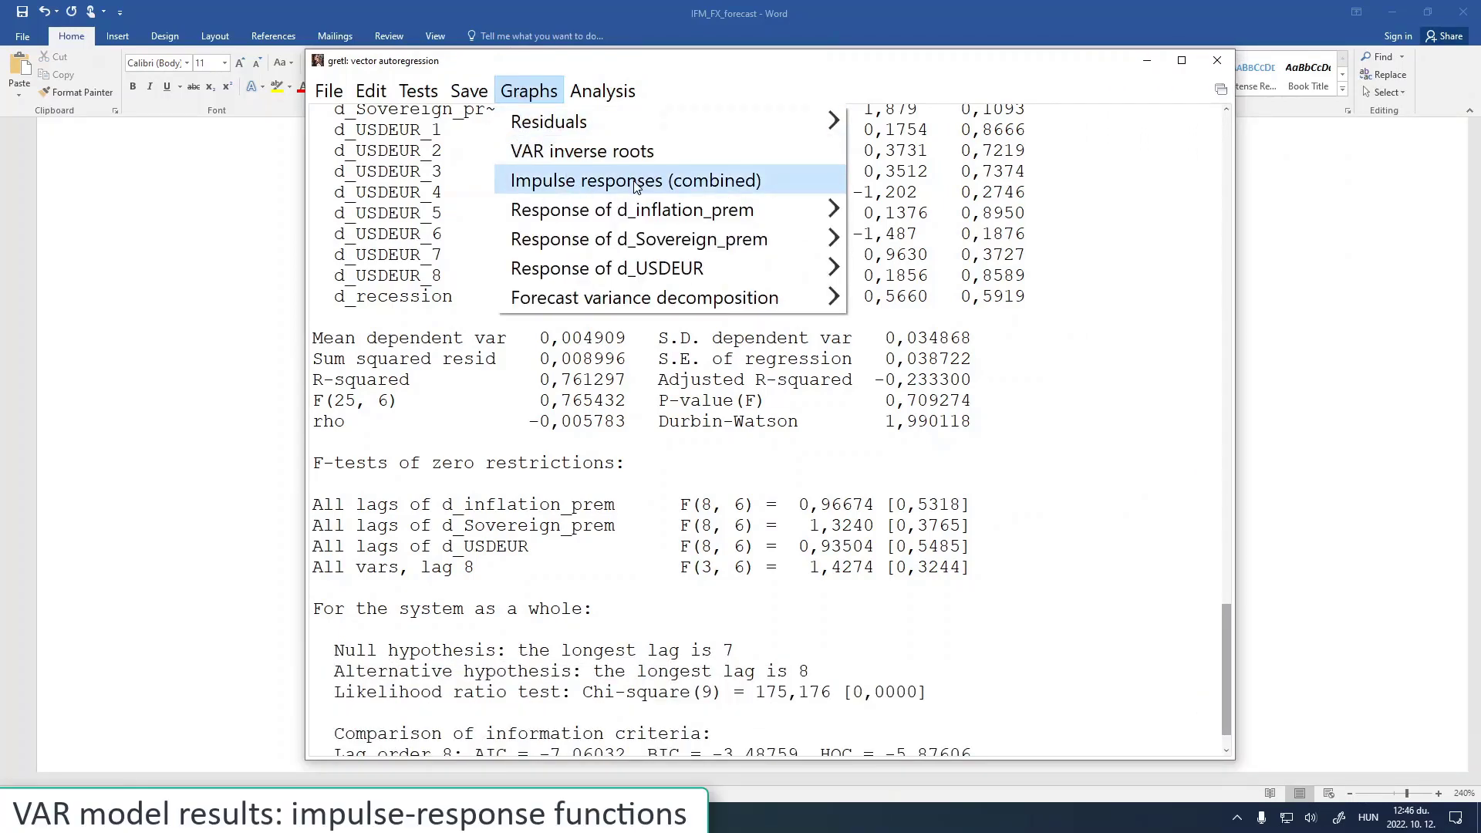
pyautogui.click(634, 188)
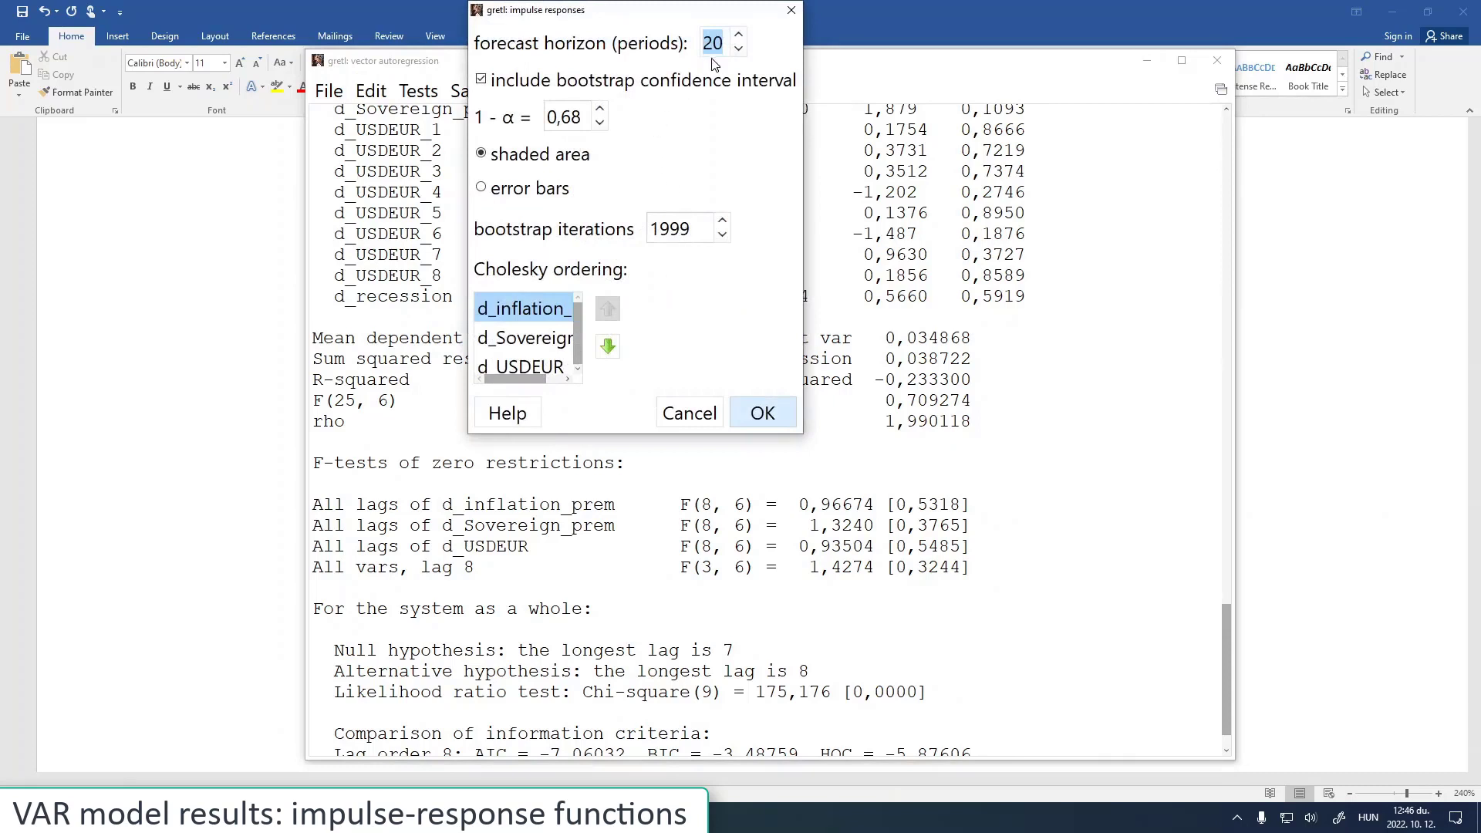
pyautogui.moveTo(565, 118); pyautogui.dragTo(585, 116)
pyautogui.write('90')
pyautogui.click(761, 410)
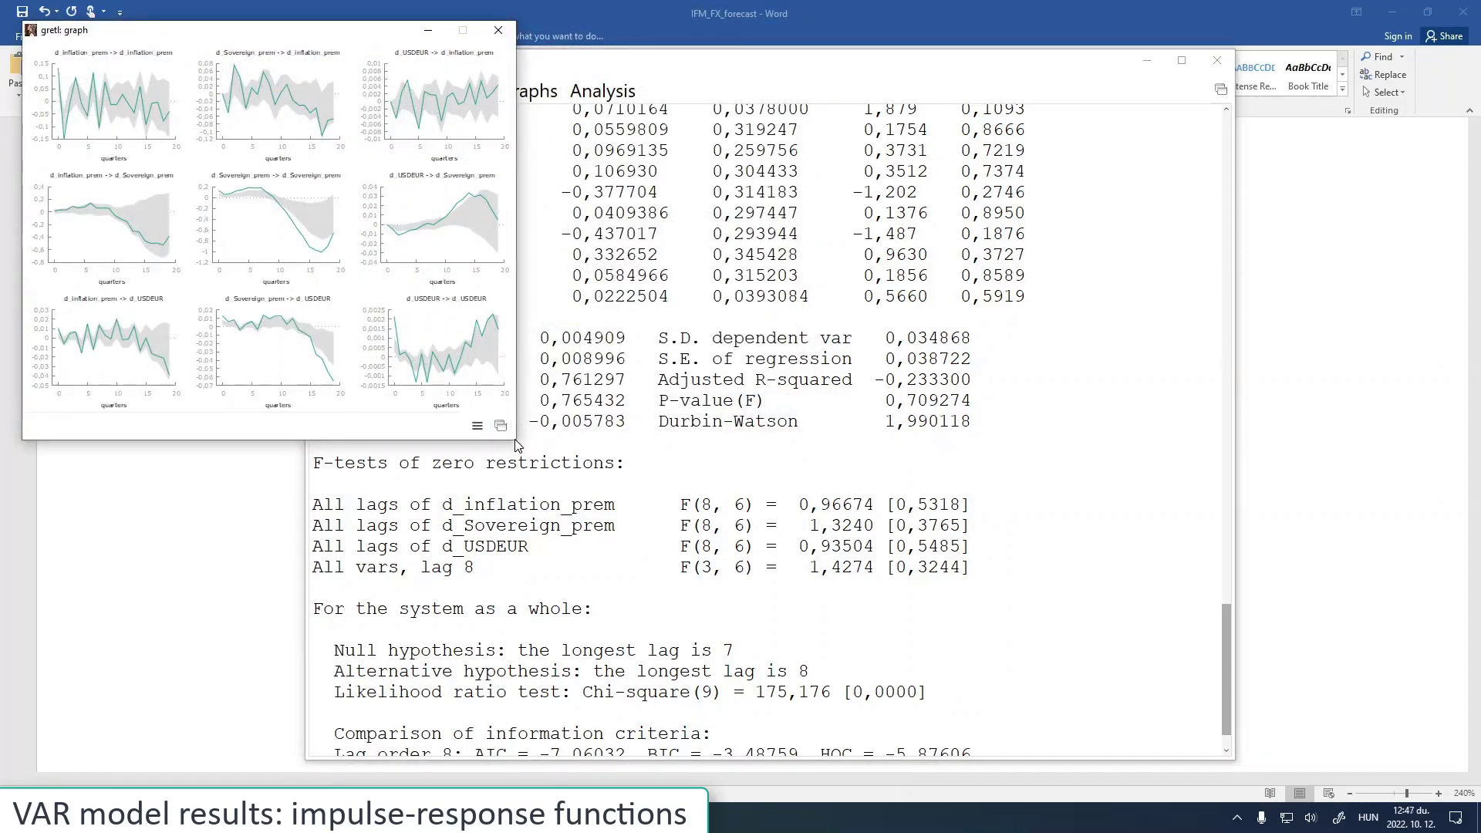
# Close the combined impulse-response graph and plot the response of d_USDEUR to d_inflation_prem with the 0,90 bootstrap confidence interval over 20 periods
pyautogui.click(499, 30)
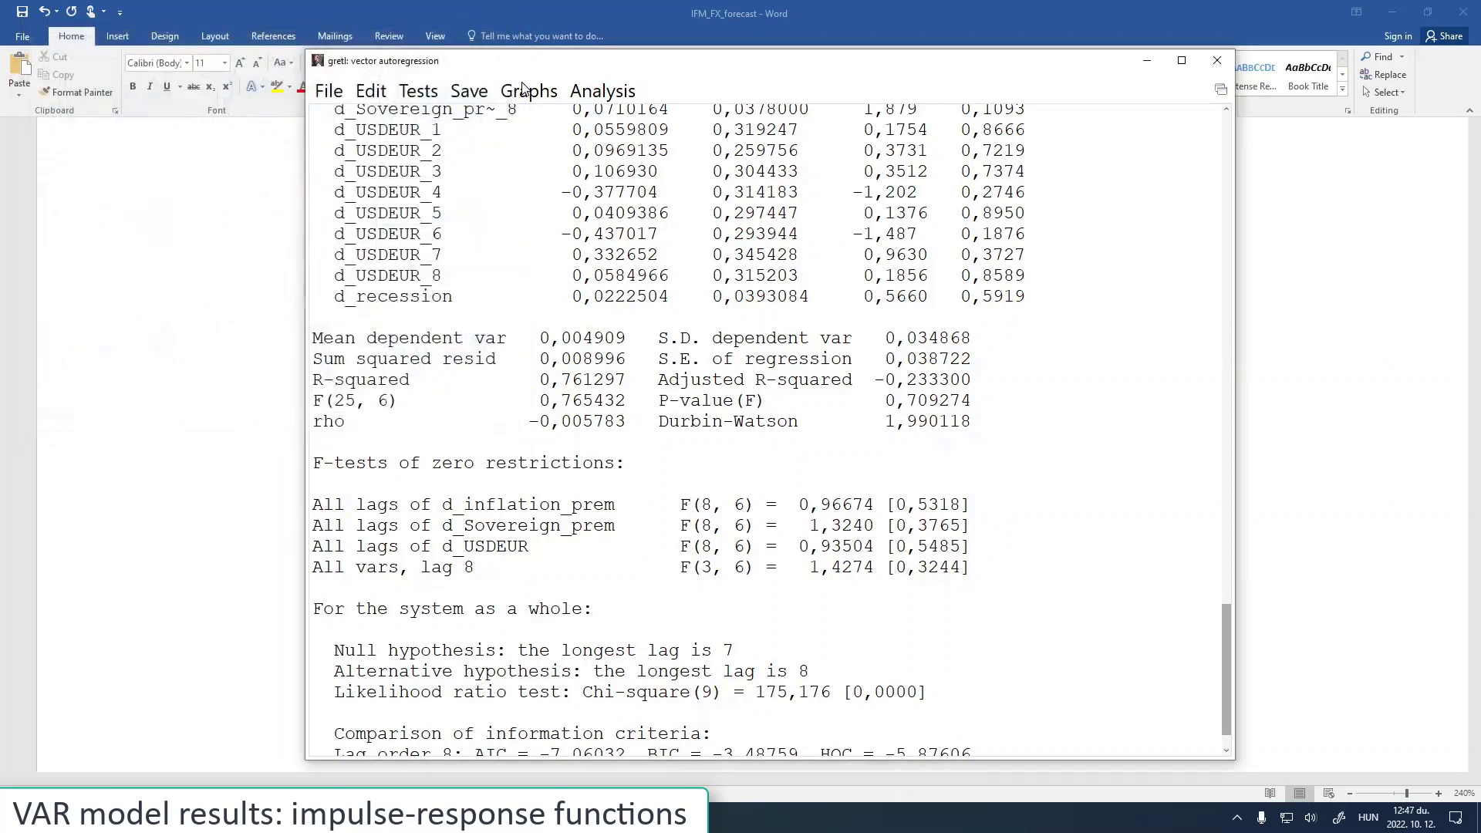
pyautogui.click(520, 85)
pyautogui.moveTo(746, 224)
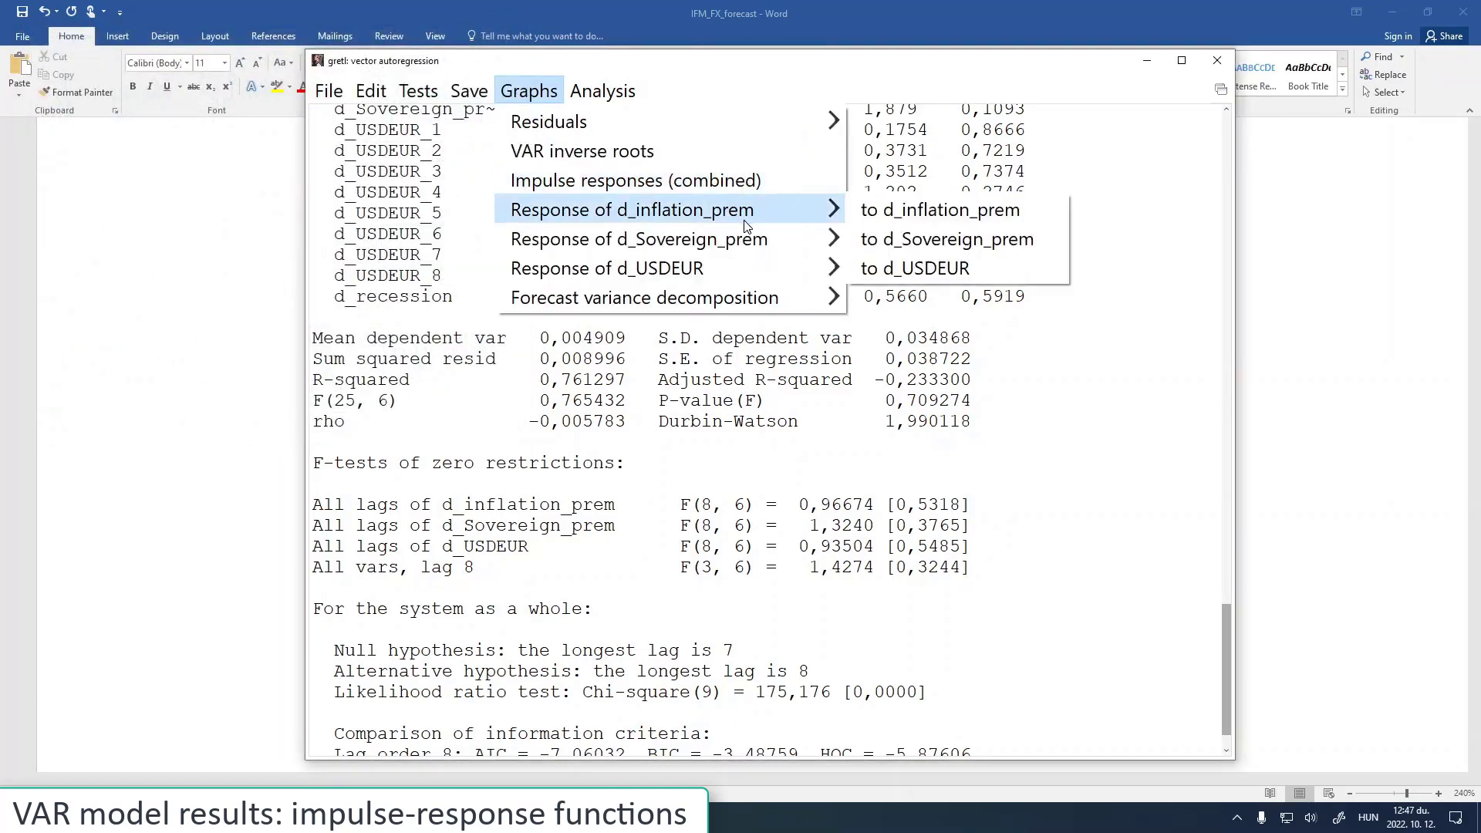
pyautogui.moveTo(582, 271)
pyautogui.click(879, 270)
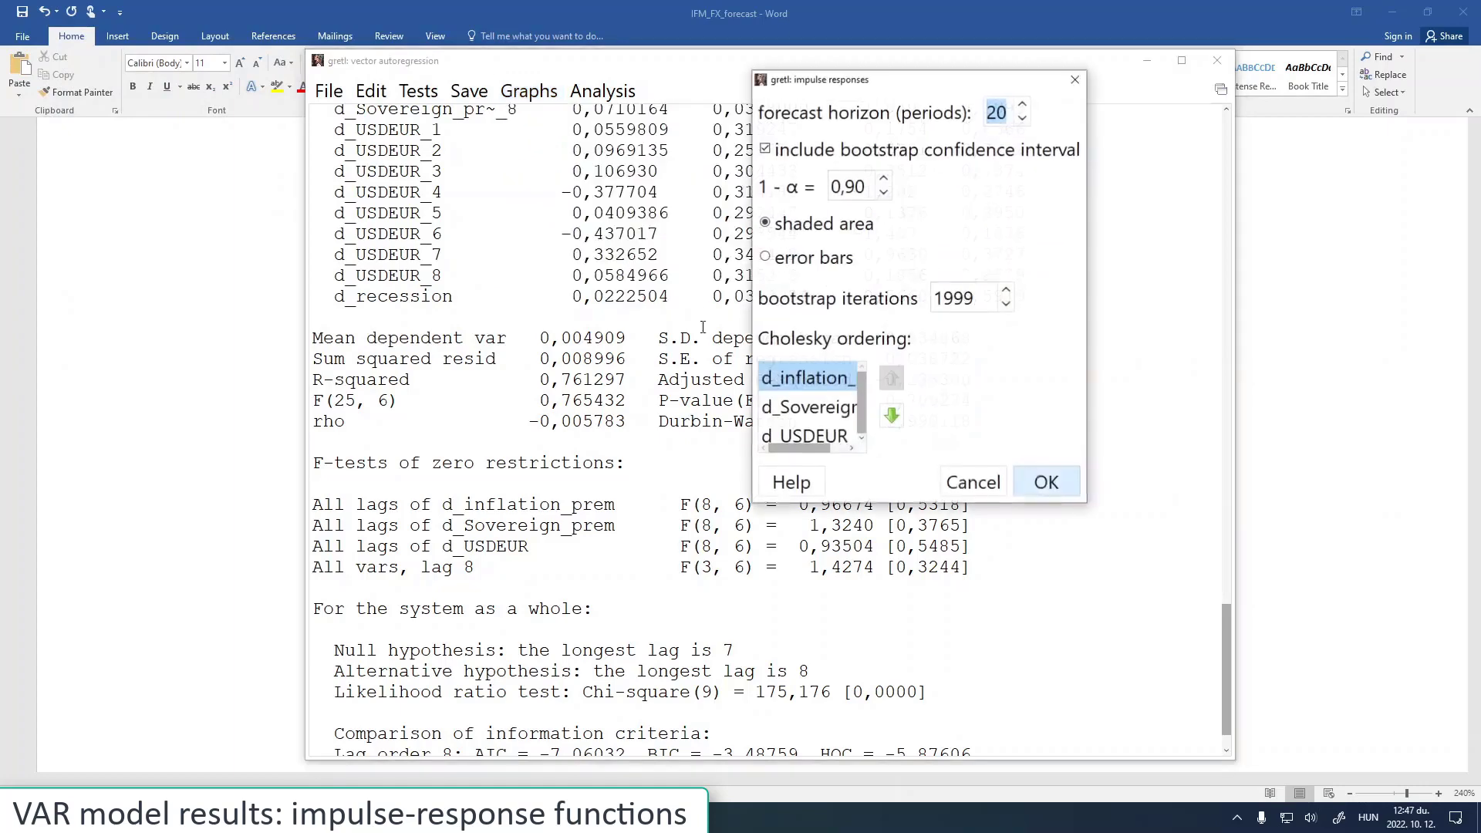
pyautogui.click(1042, 480)
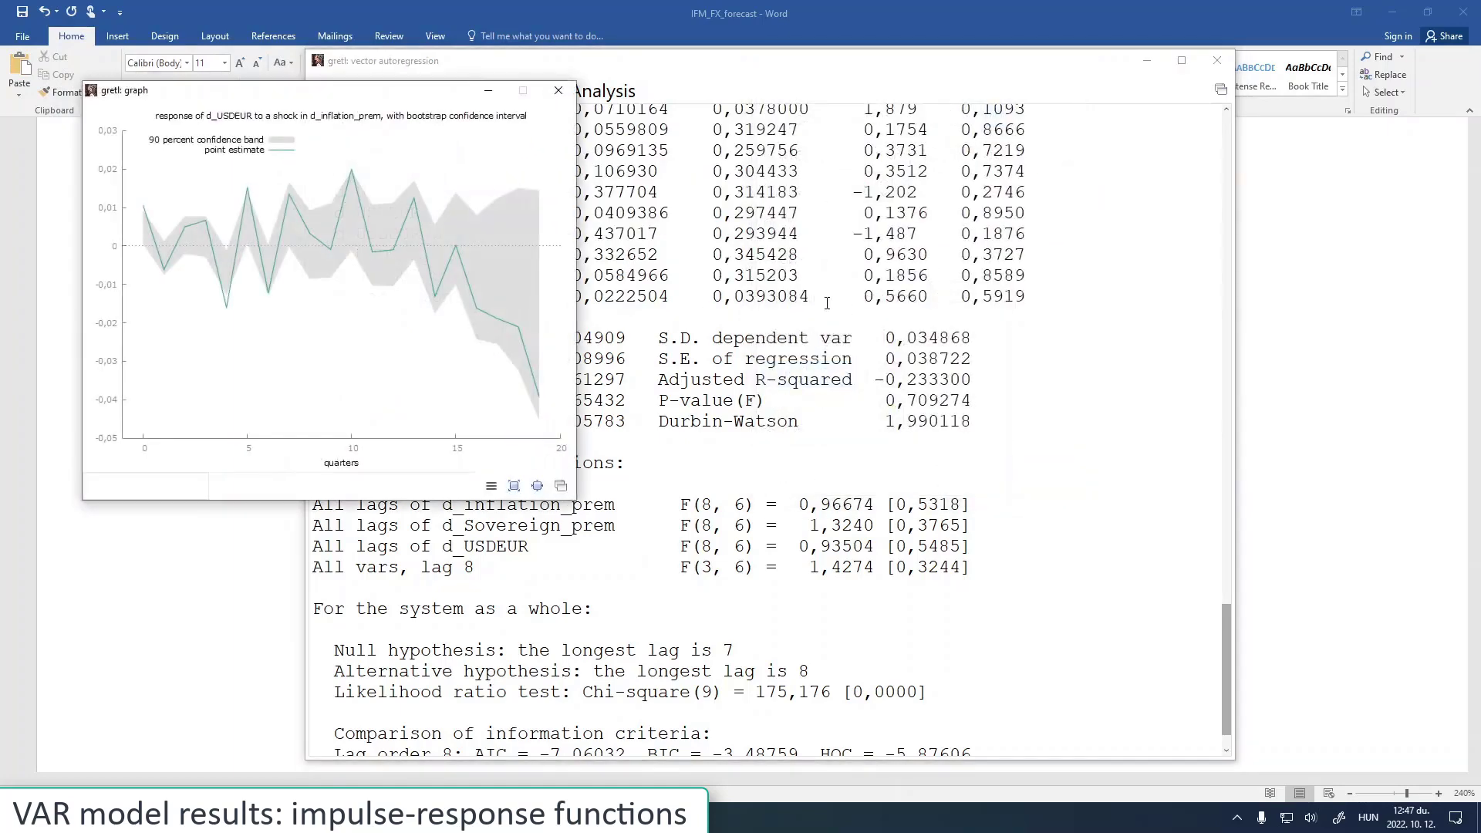
# Plot the impulse response of d_USDEUR to a shock in d_Sovereign_prem with the bootstrap confidence interval
pyautogui.click(673, 83)
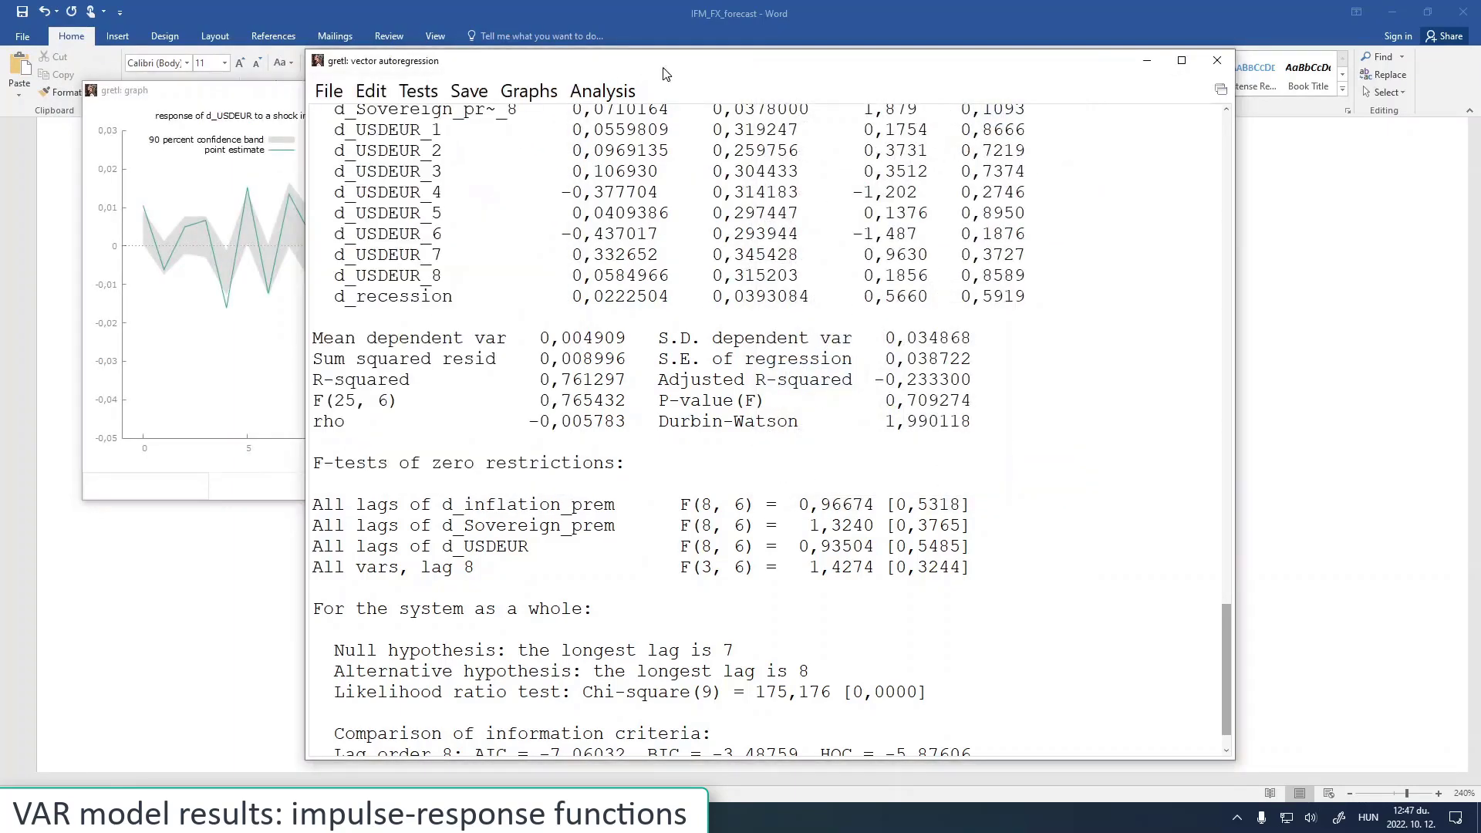
pyautogui.click(530, 91)
pyautogui.moveTo(703, 266)
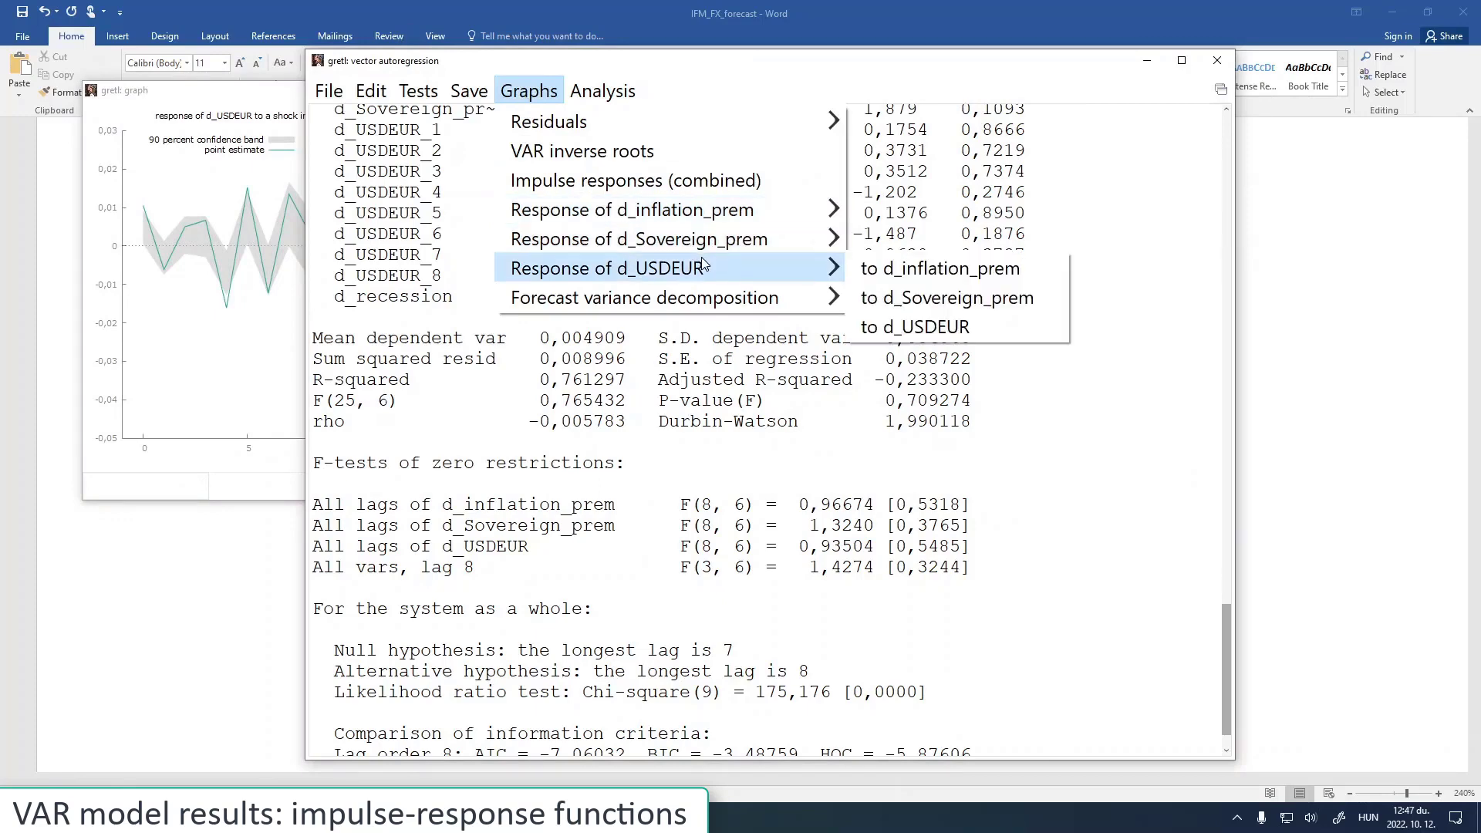
pyautogui.click(916, 303)
pyautogui.click(1046, 511)
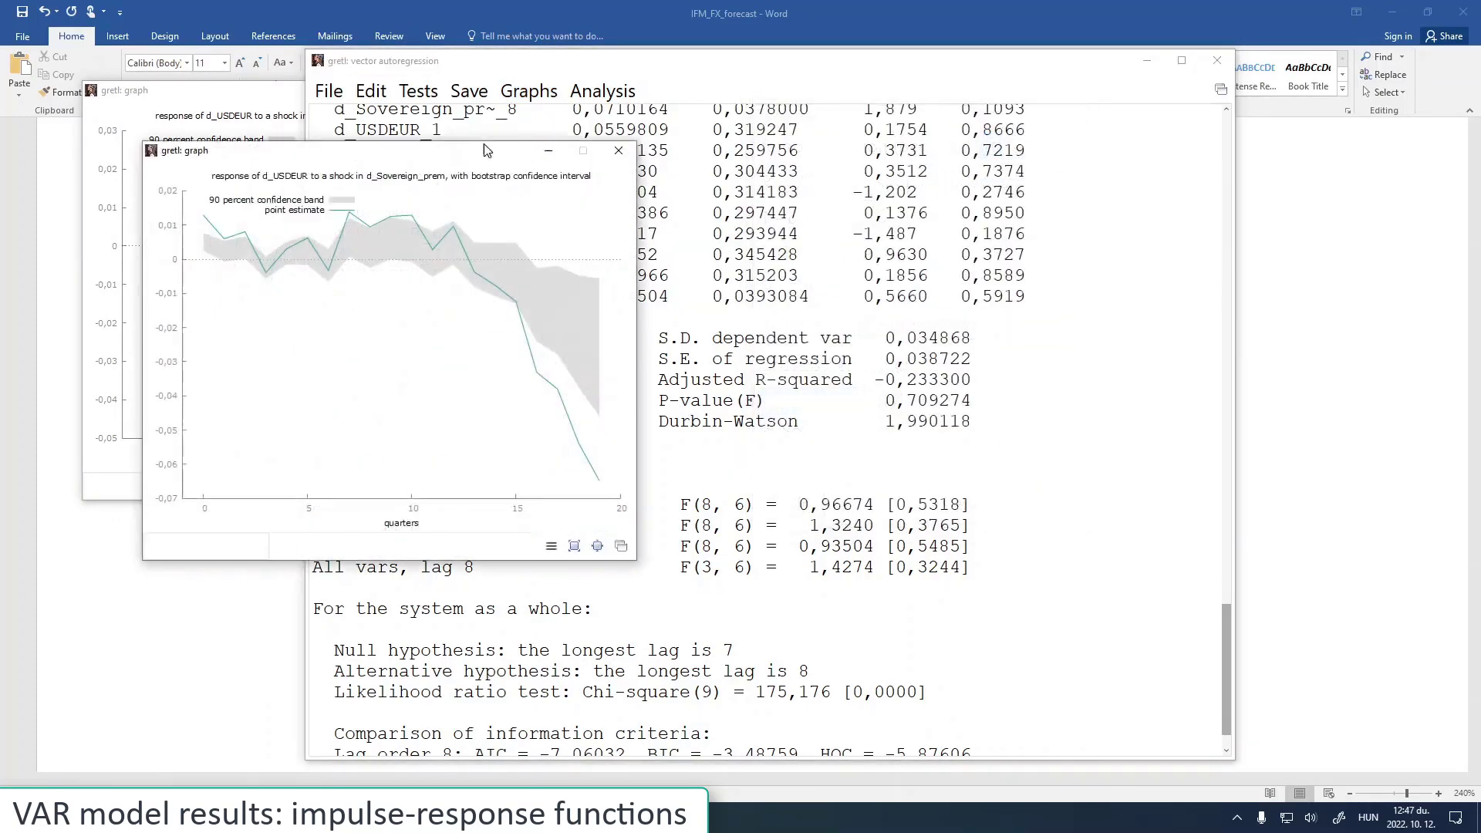
# Plot the impulse response of d_USDEUR to its own shock and move that graph window clear of the others
pyautogui.click(529, 91)
pyautogui.moveTo(701, 284)
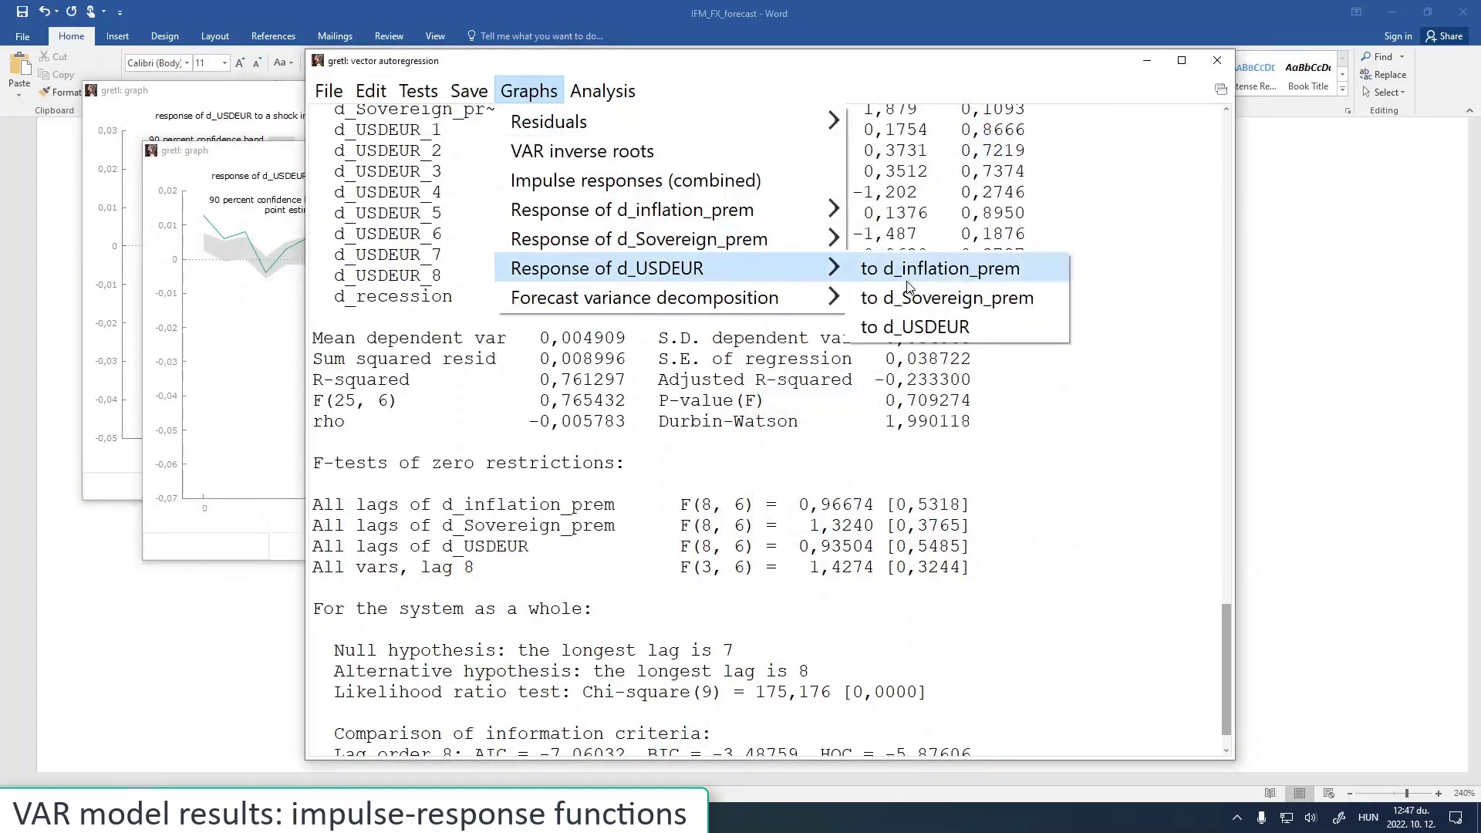
pyautogui.click(937, 330)
pyautogui.click(1062, 531)
pyautogui.moveTo(247, 31); pyautogui.dragTo(919, 141)
# Copy the d_USDEUR response to d_inflation_prem graph in color and paste it into Word under the "With 68% confidence interval" bullet
pyautogui.click(221, 96)
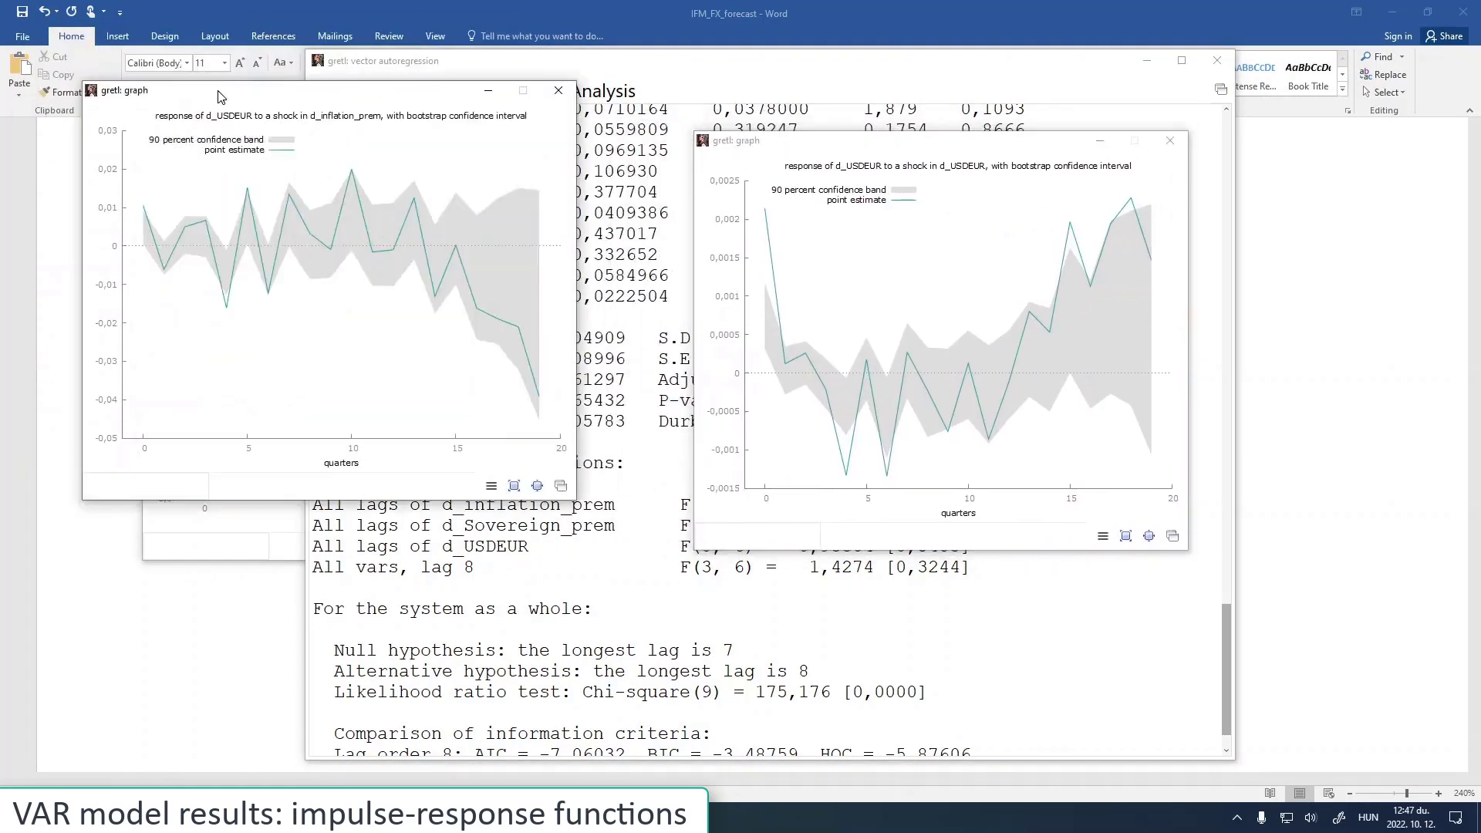
pyautogui.rightClick(299, 302)
pyautogui.moveTo(532, 434)
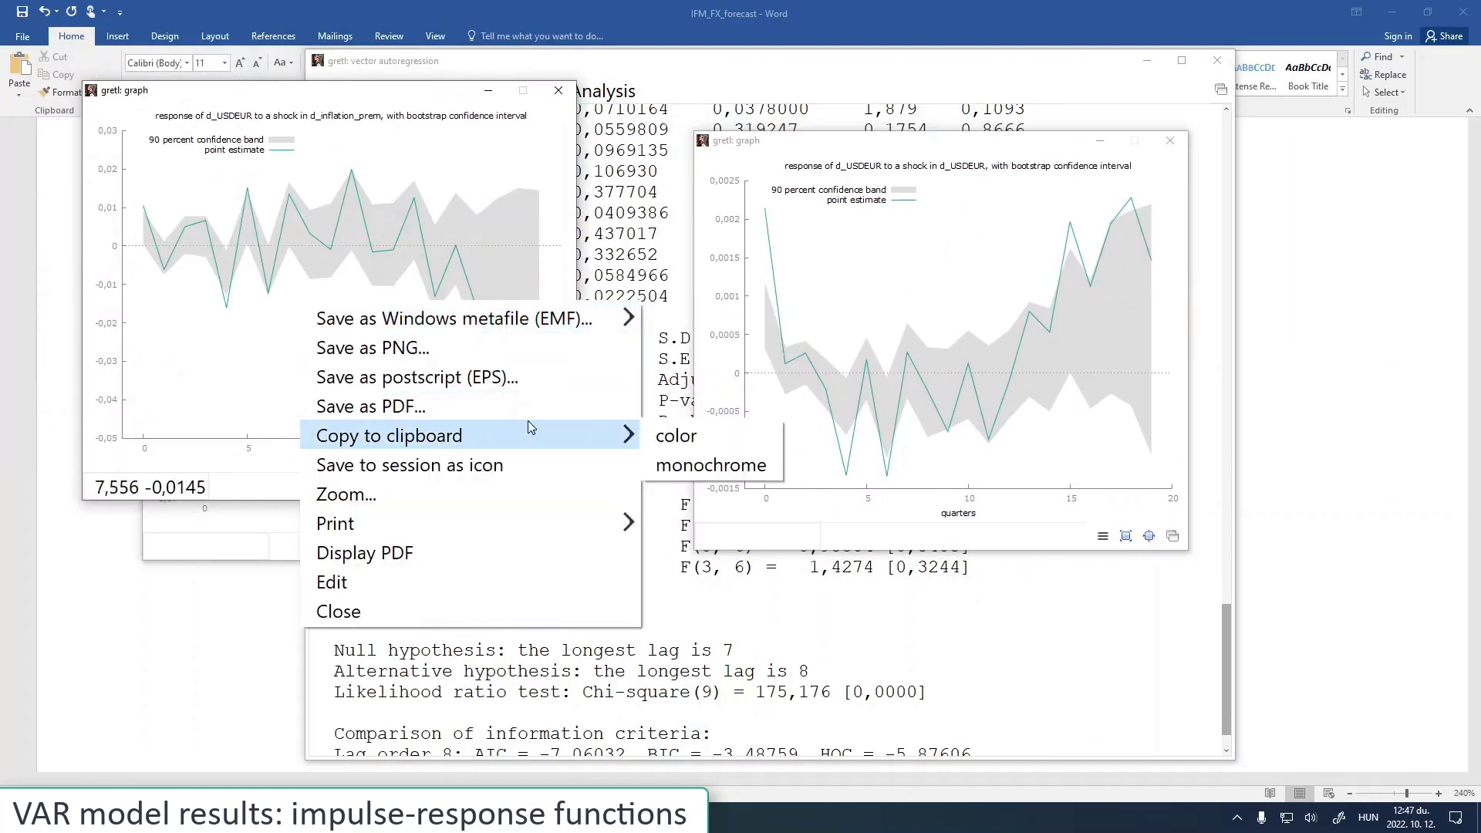
pyautogui.click(678, 430)
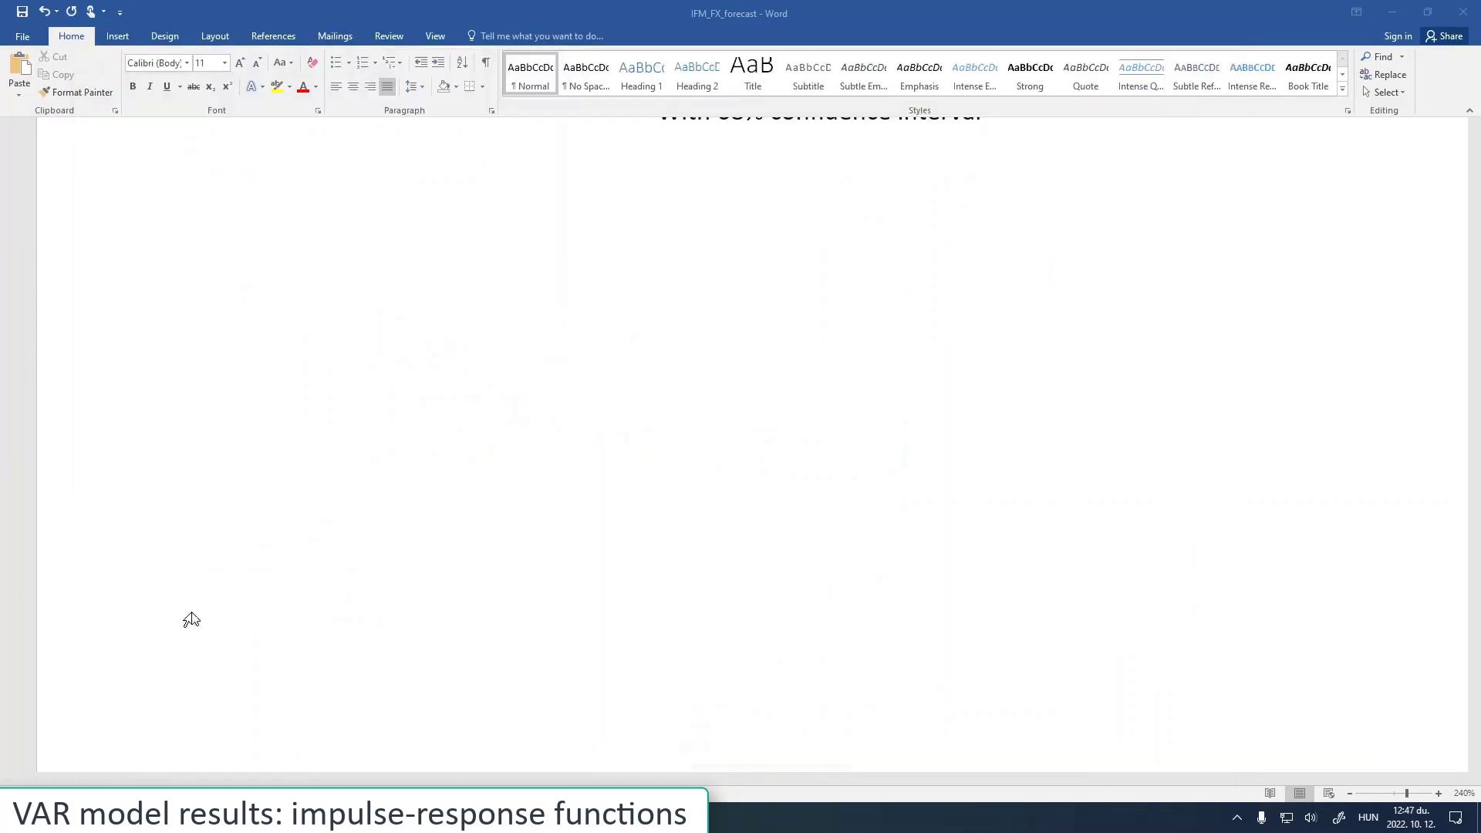
pyautogui.scroll(3, 407, 420)
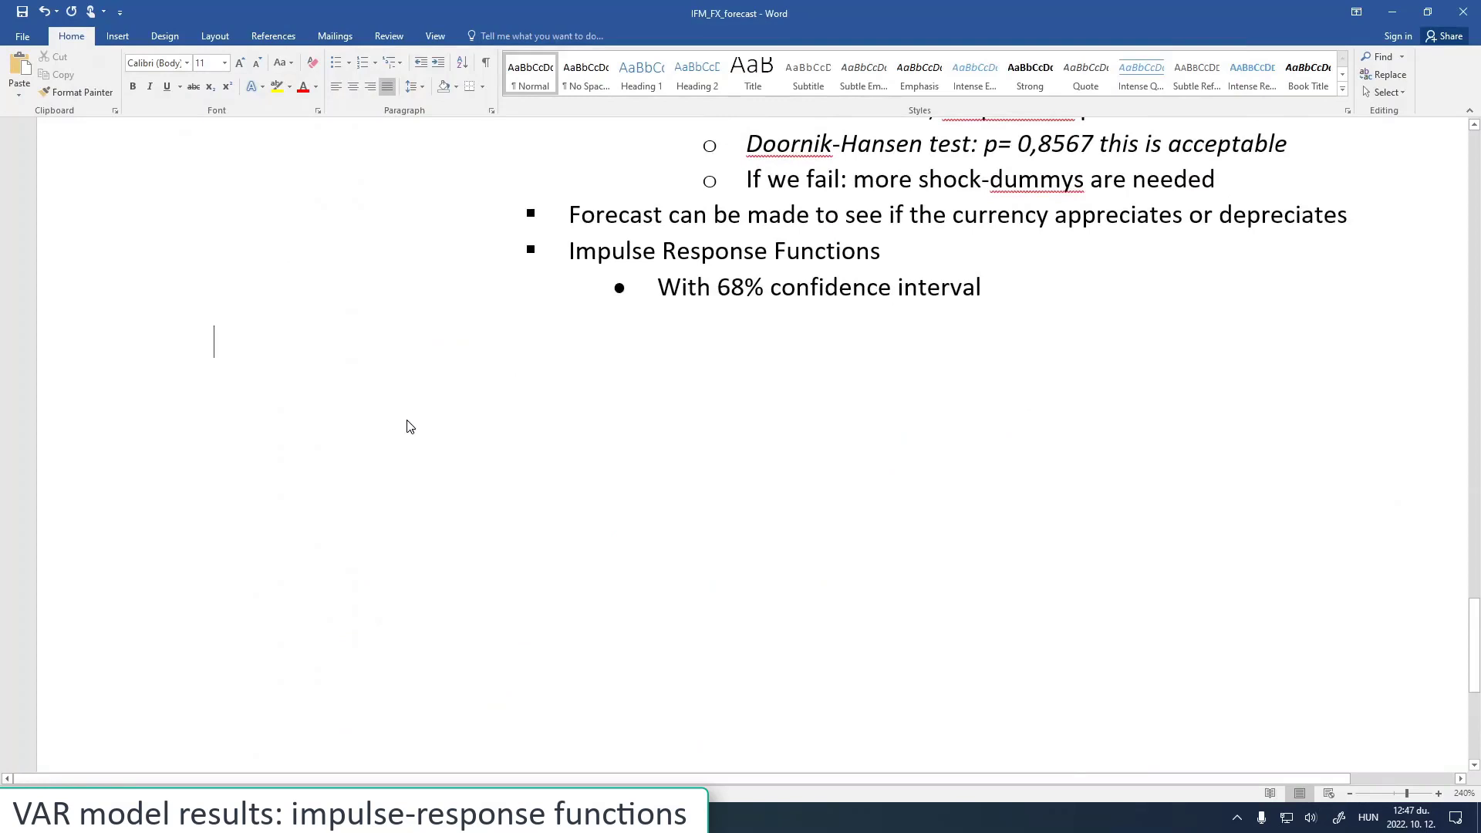
pyautogui.hotkey('ctrl', 'v')
pyautogui.scroll(3, 454, 411)
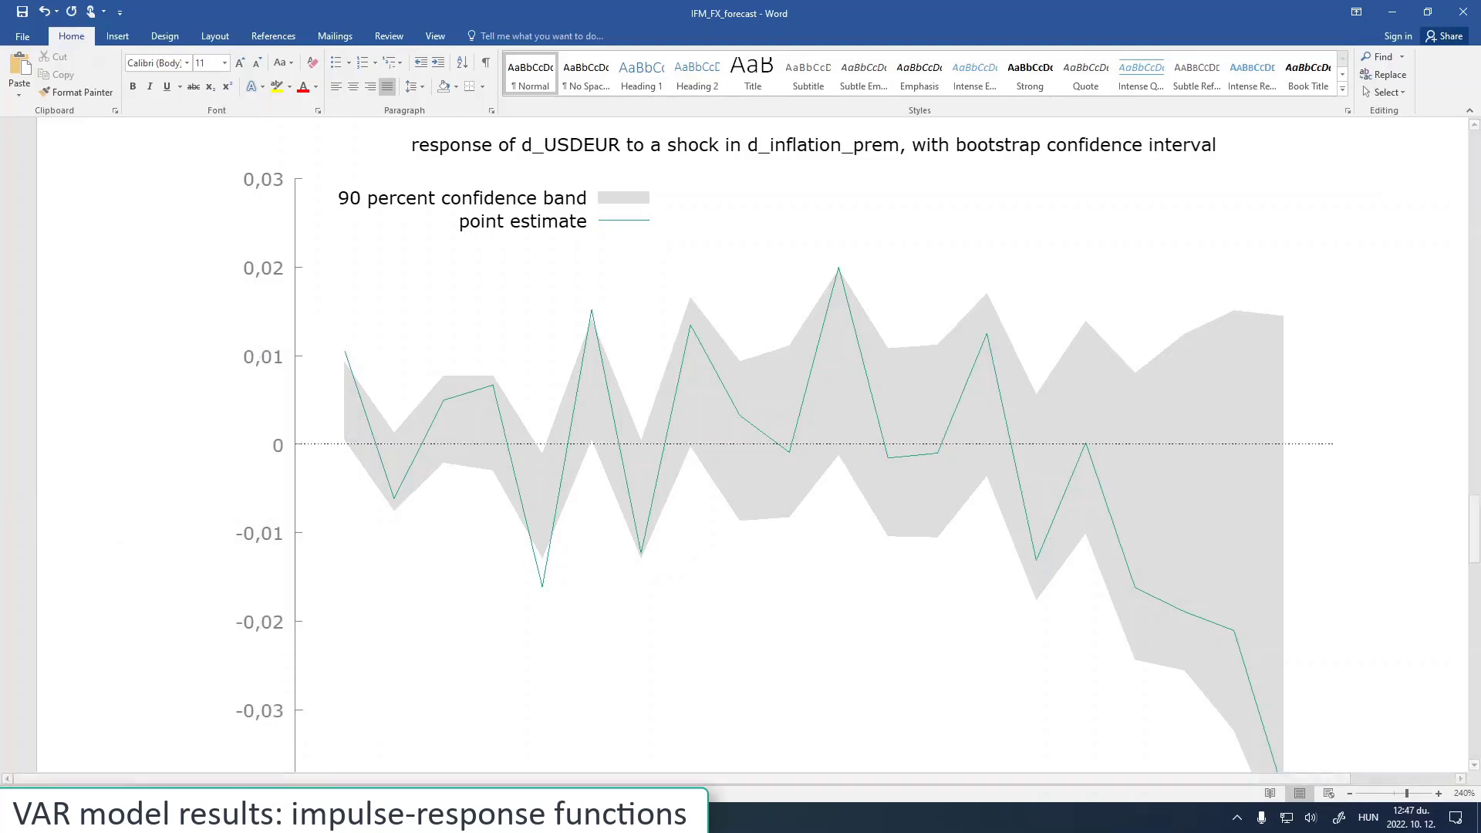
# Switch to Excel, view the USDEUR column as a temporary line chart, delete the chart and return to Word
pyautogui.hotkey('alt', 'Tab')
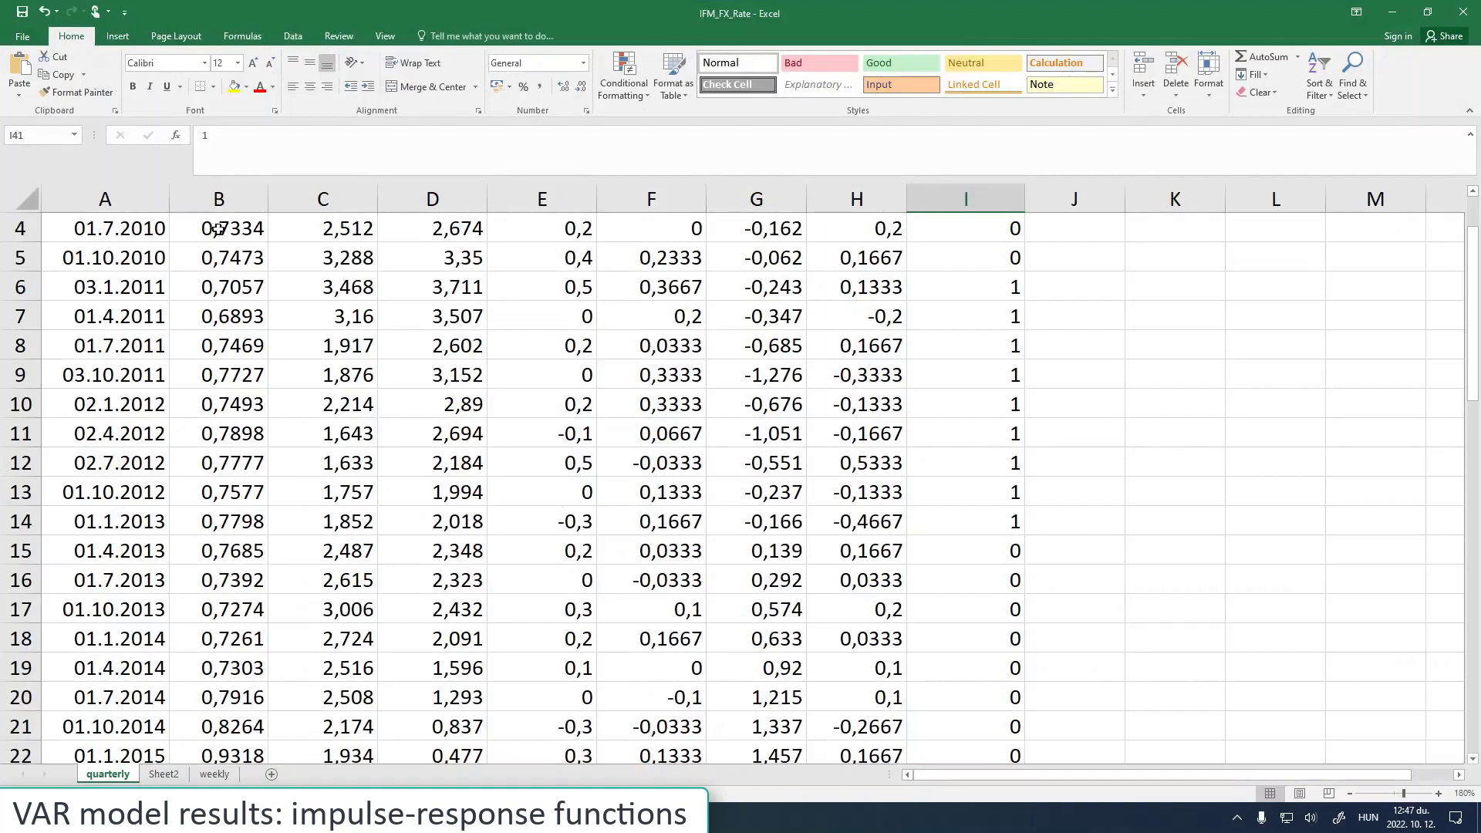
pyautogui.scroll(1, 217, 227)
pyautogui.click(219, 199)
pyautogui.click(117, 36)
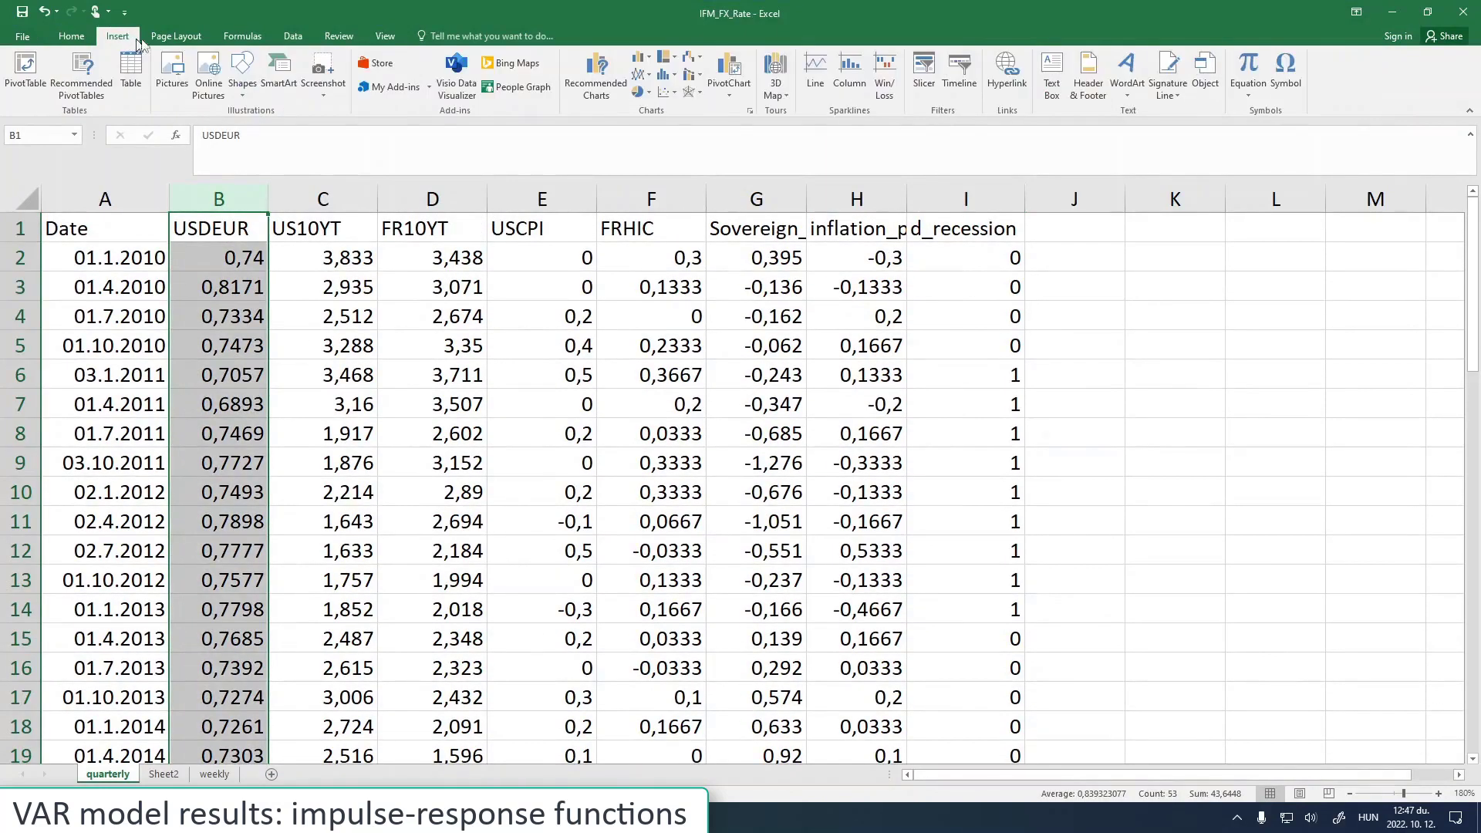
pyautogui.click(645, 85)
pyautogui.click(653, 188)
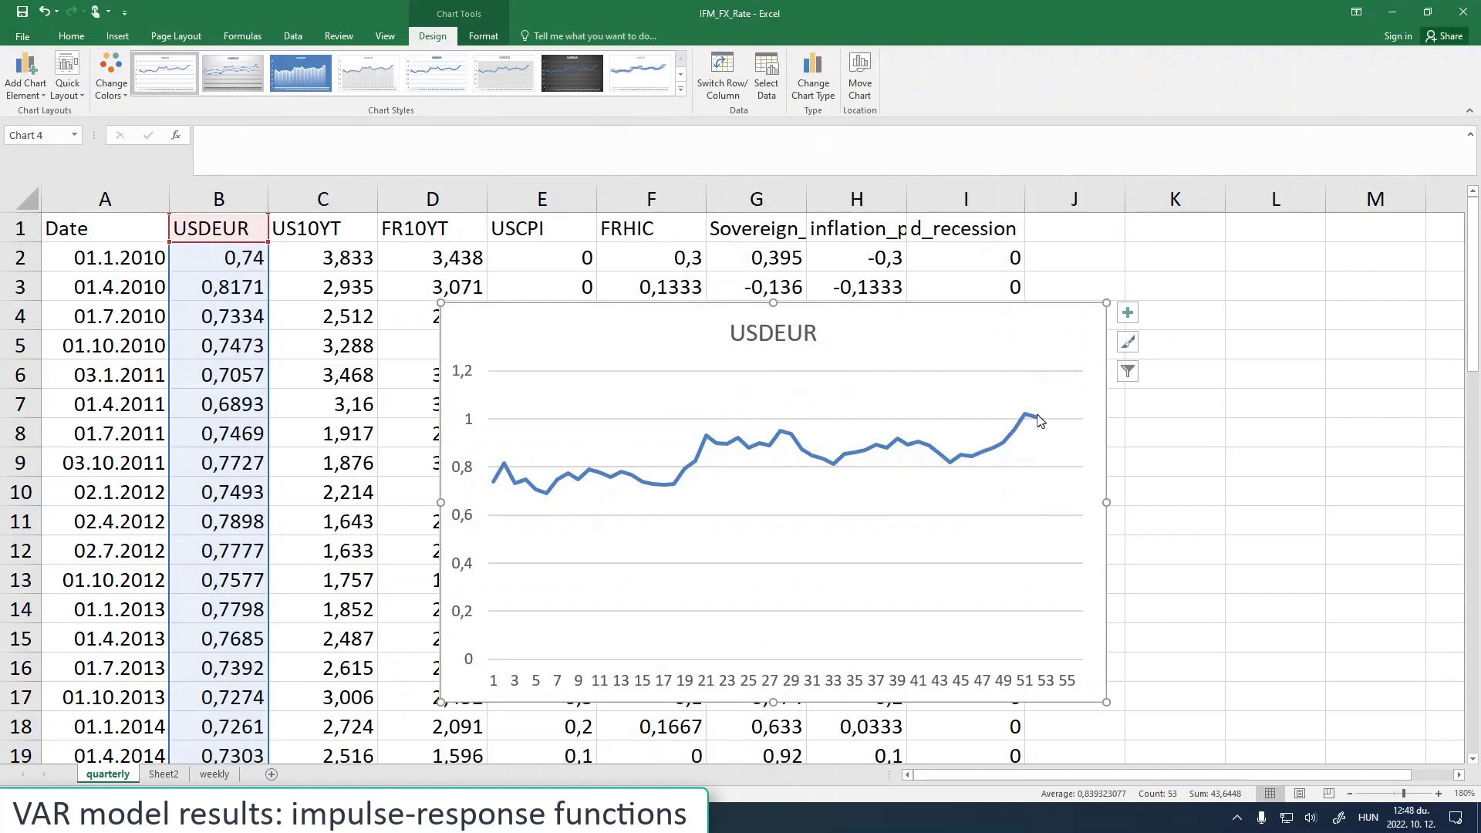
pyautogui.press('Delete')
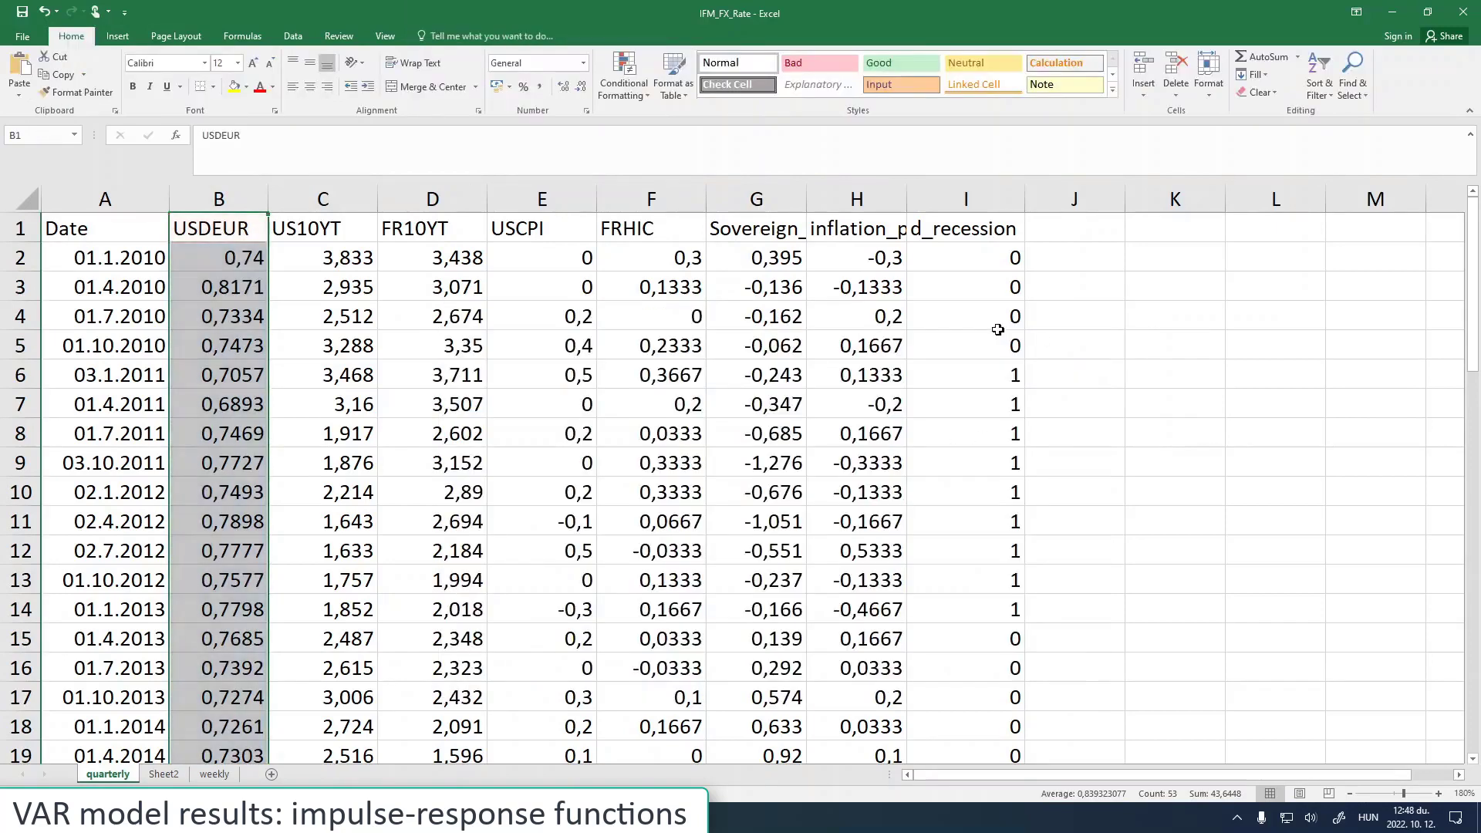
pyautogui.click(1392, 12)
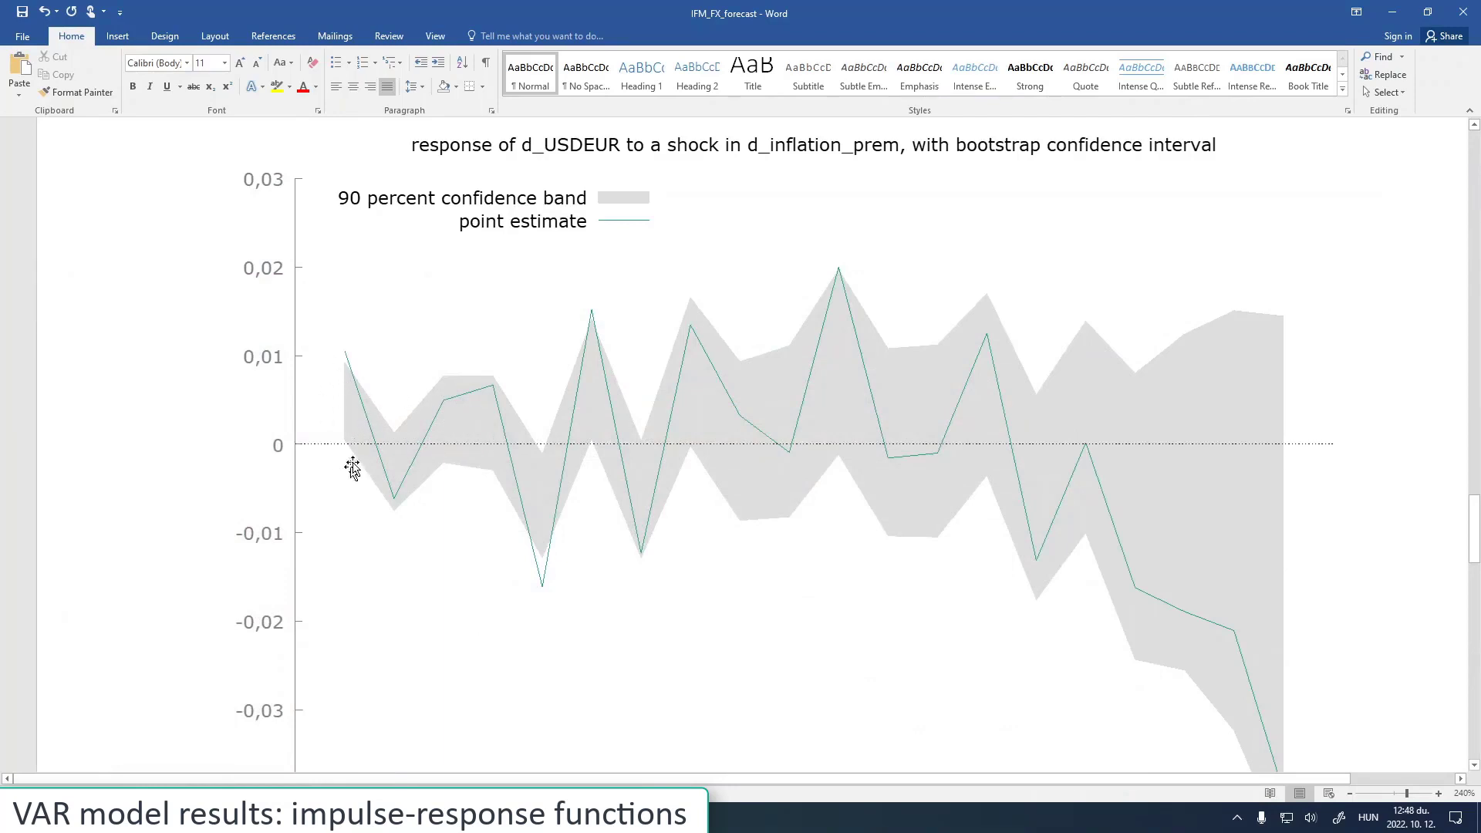
# Shrink the pasted d_inflation_prem response graph in Word to less than half its width and place the cursor after it
pyautogui.scroll(-3, 555, 540)
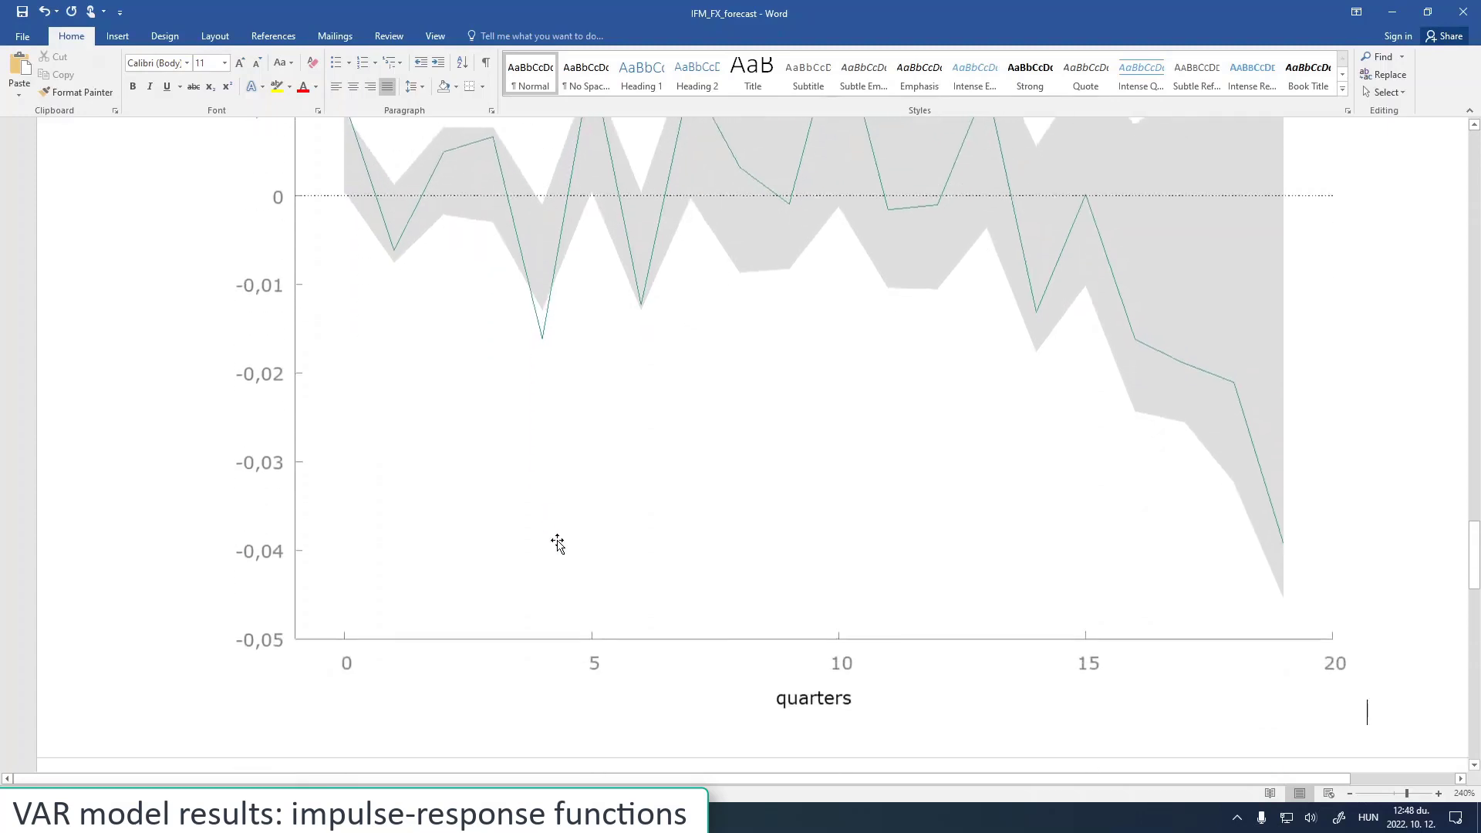
pyautogui.scroll(2, 539, 595)
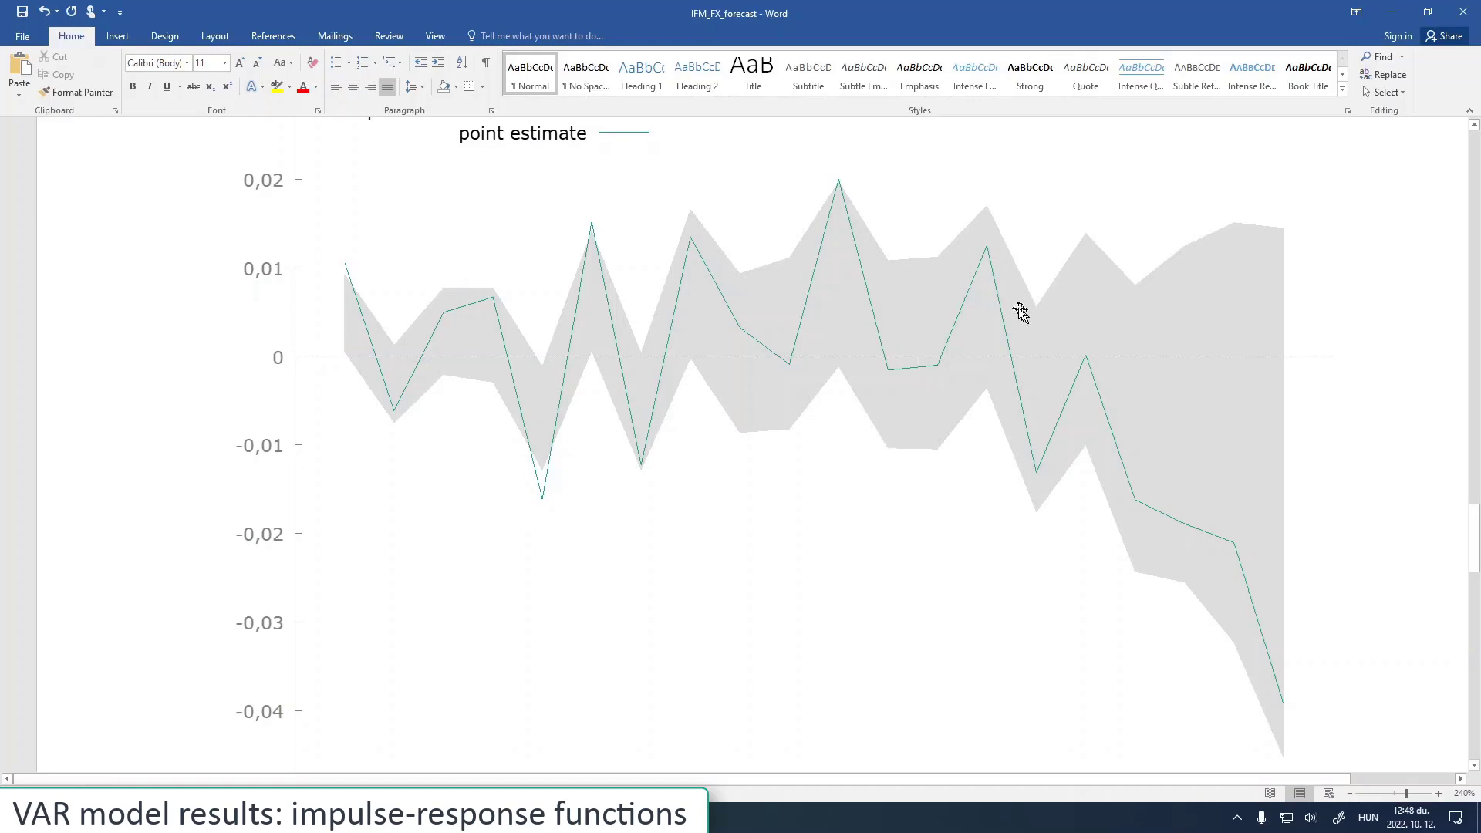
pyautogui.scroll(4, 956, 363)
pyautogui.scroll(-1, 439, 337)
pyautogui.click(316, 345)
pyautogui.moveTo(209, 281); pyautogui.dragTo(898, 700)
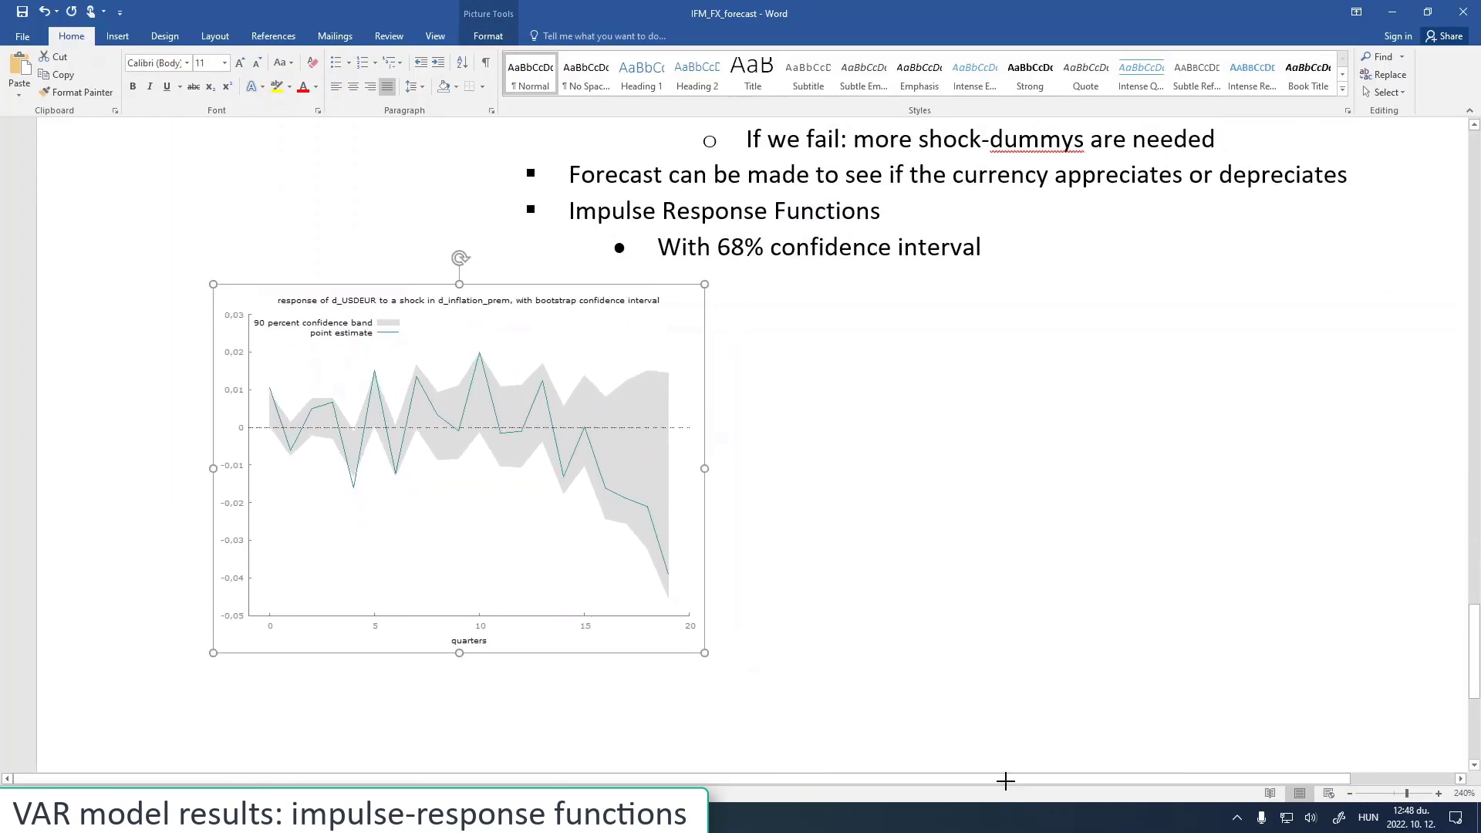
pyautogui.click(739, 636)
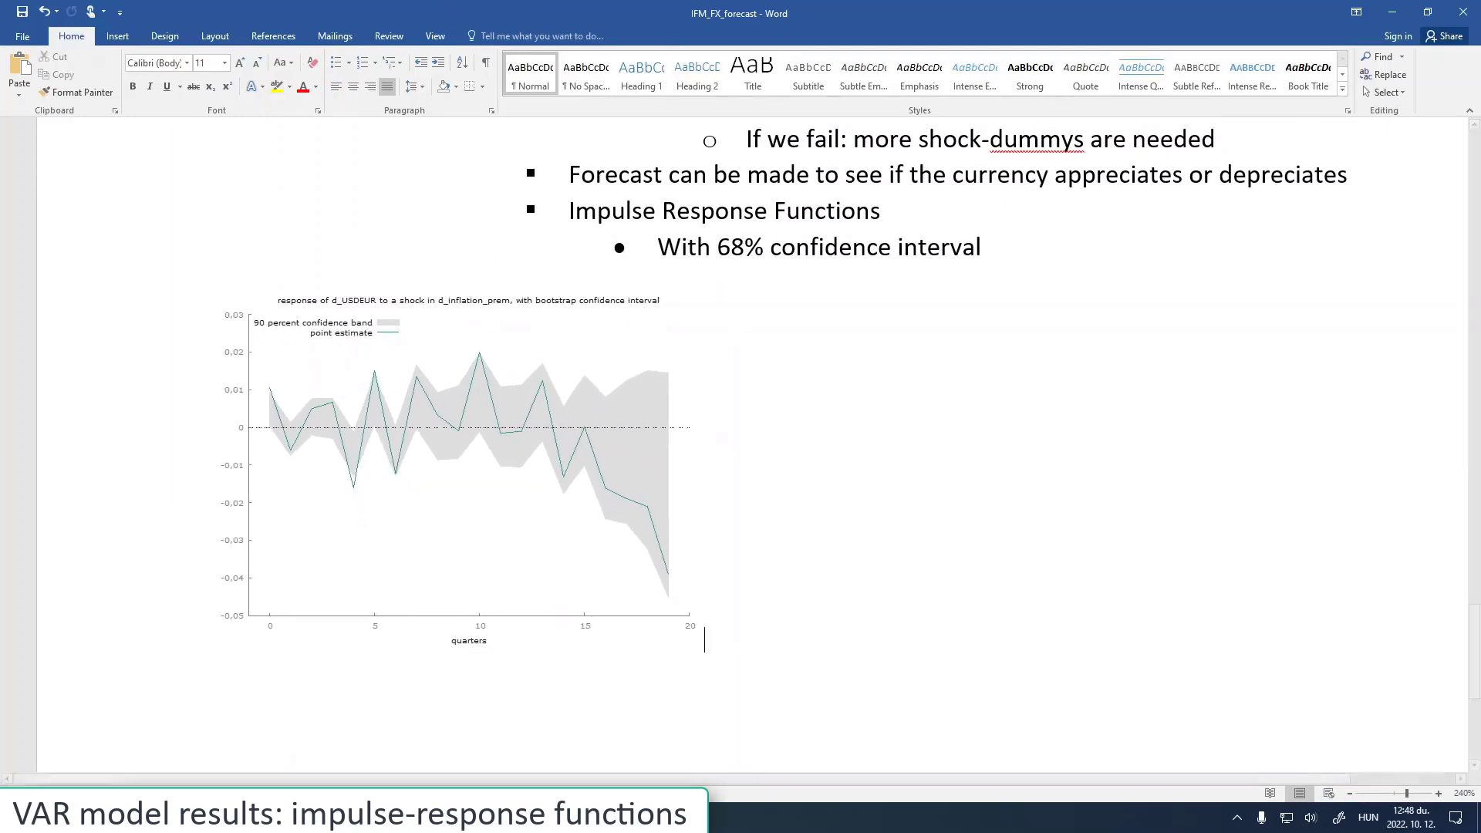
# Copy gretl's graph of the d_USDEUR response to d_Sovereign_prem in color and paste it into Word after the first graph
pyautogui.click(360, 818)
pyautogui.click(489, 774)
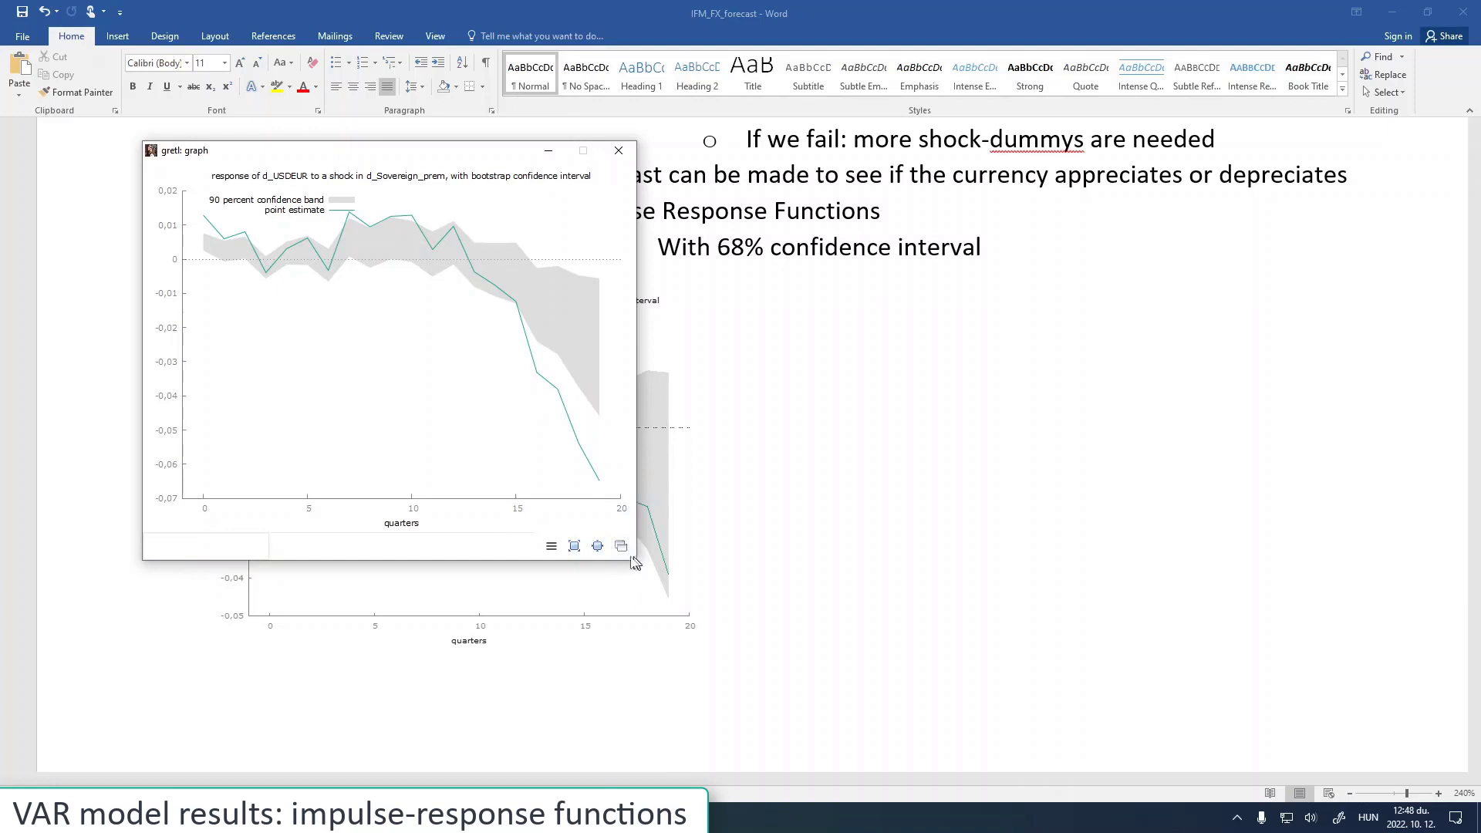
pyautogui.rightClick(329, 332)
pyautogui.moveTo(599, 469)
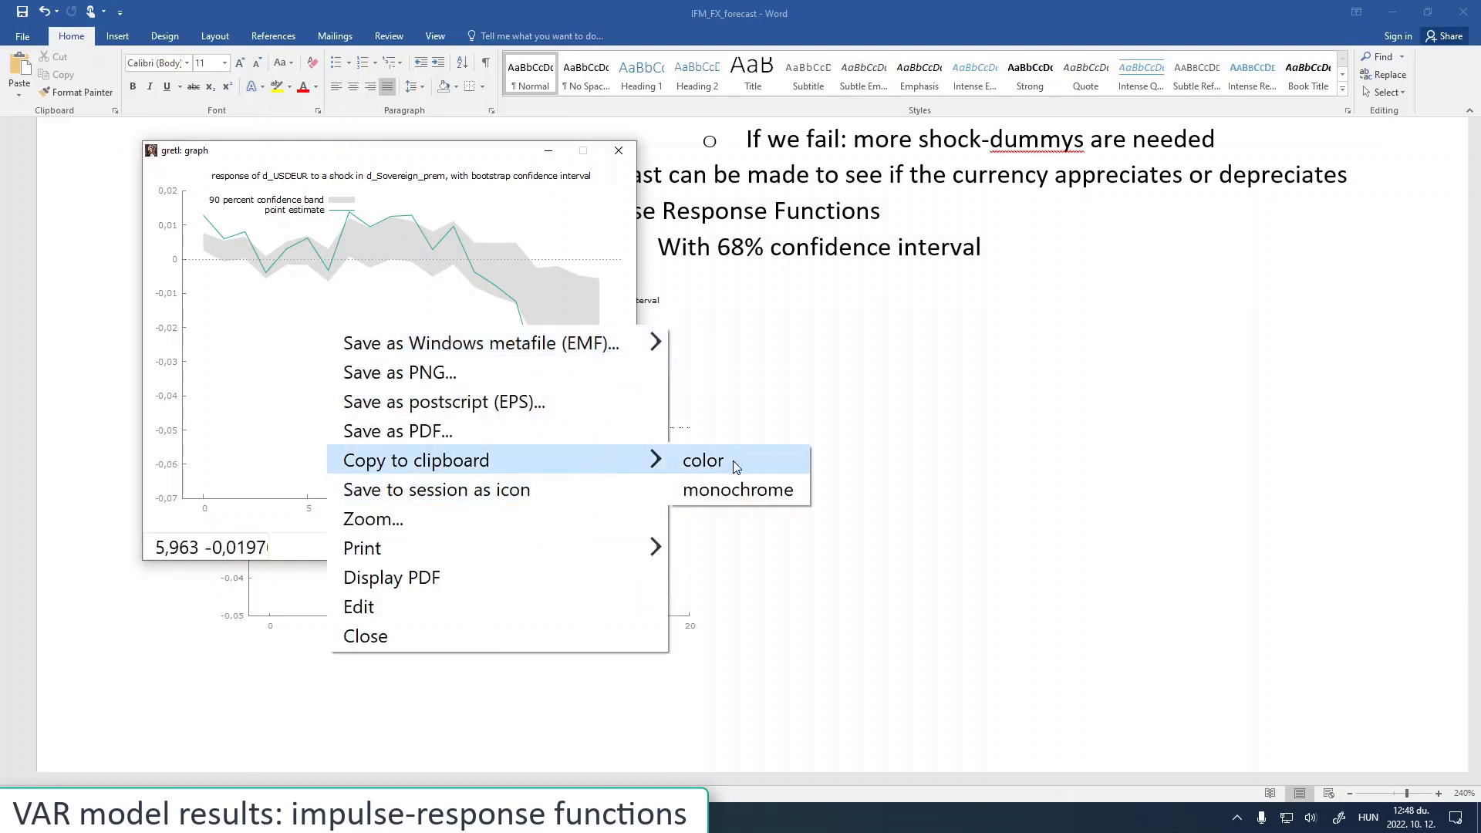
pyautogui.click(736, 467)
pyautogui.click(737, 336)
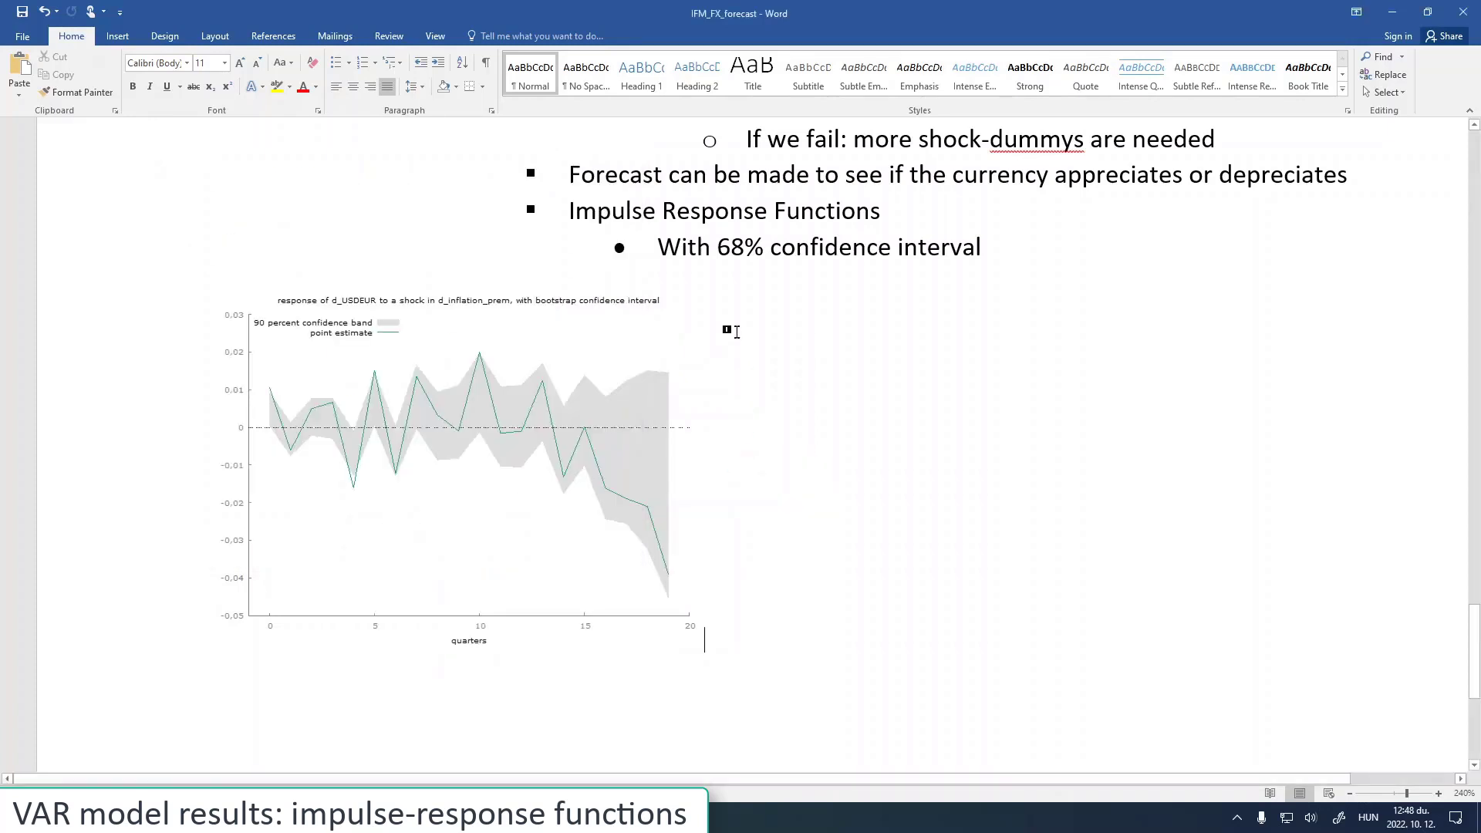
pyautogui.hotkey('ctrl', 'v')
pyautogui.scroll(5, 849, 496)
pyautogui.scroll(-1, 849, 496)
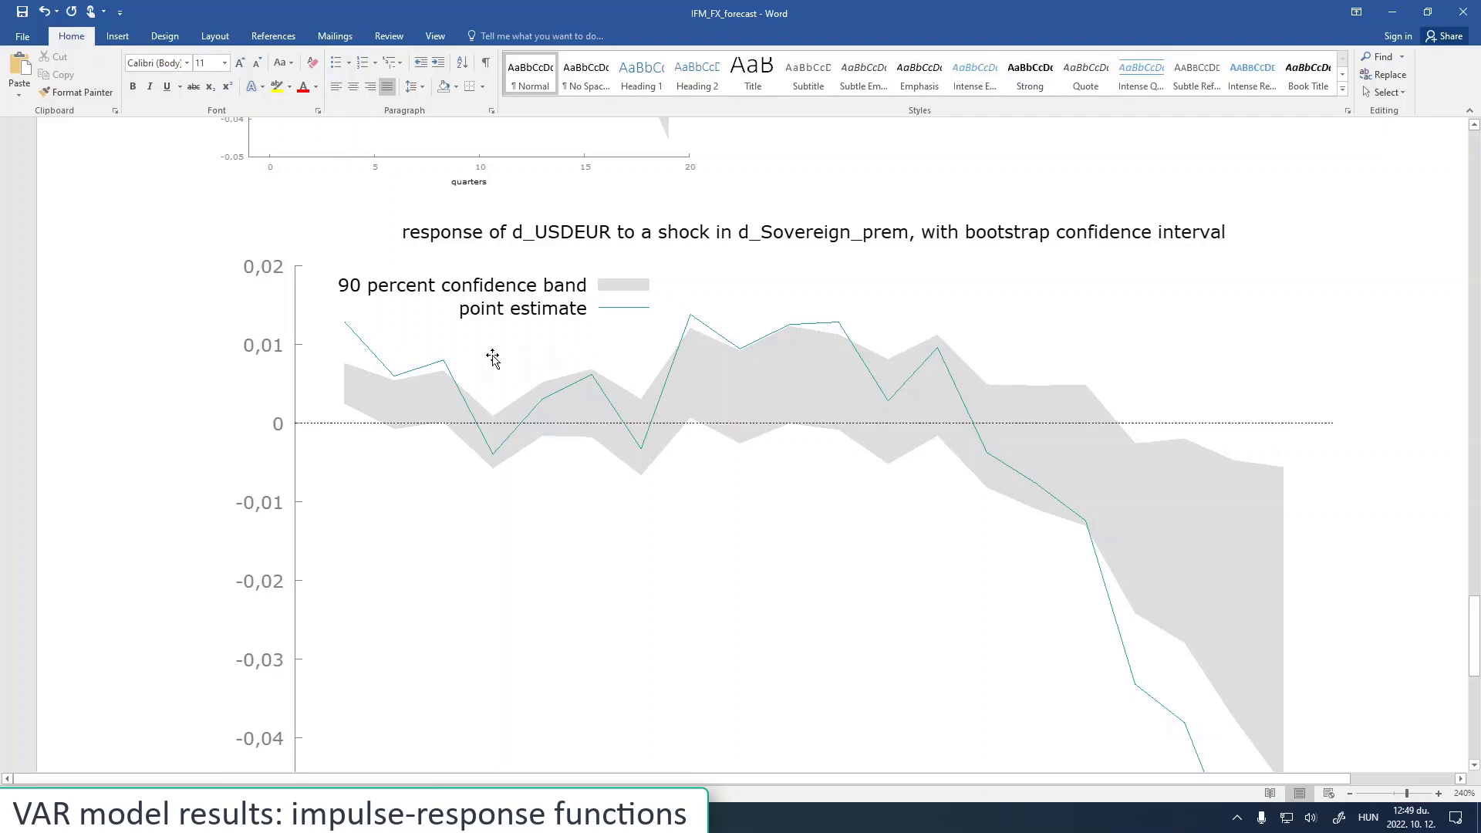
# Shrink the pasted d_Sovereign_prem response graph until it sits beside the d_inflation_prem graph at a similar size
pyautogui.scroll(-8, 493, 357)
pyautogui.click(502, 383)
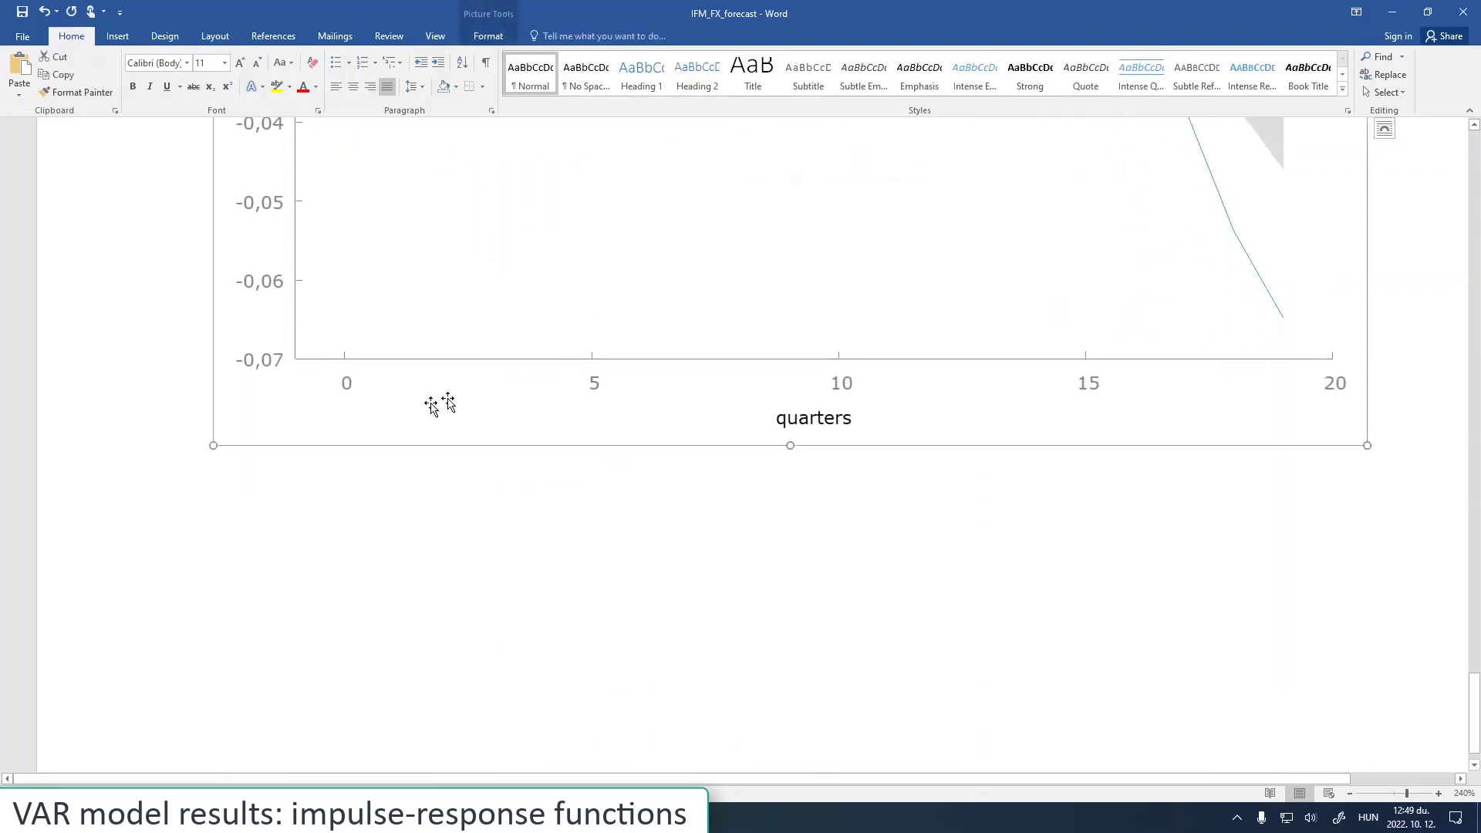
pyautogui.moveTo(1349, 433); pyautogui.dragTo(776, 188)
pyautogui.moveTo(1370, 482); pyautogui.dragTo(849, 167)
pyautogui.scroll(-1, 887, 385)
pyautogui.moveTo(925, 742); pyautogui.dragTo(771, 588)
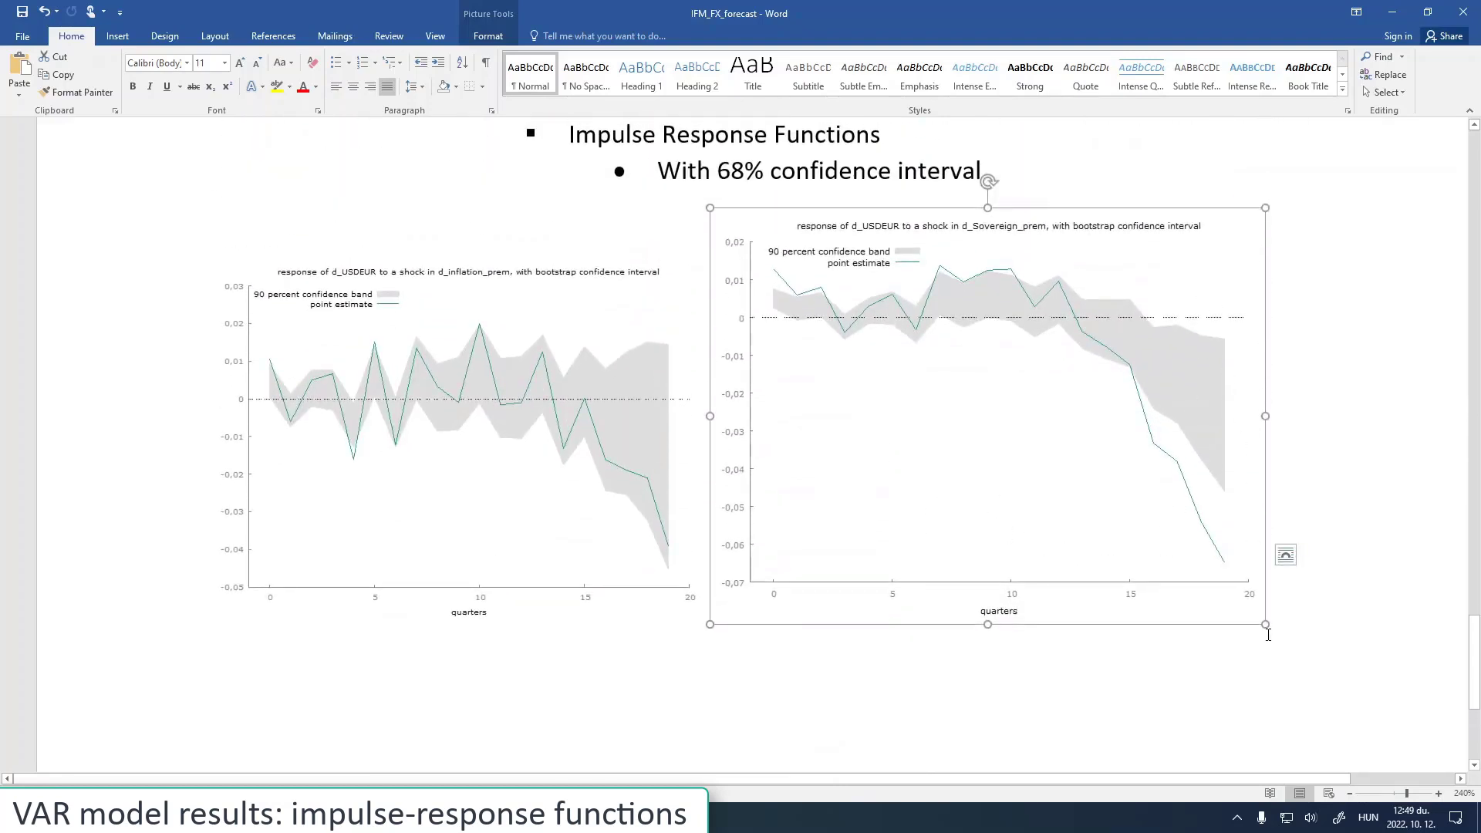
pyautogui.moveTo(1266, 623); pyautogui.dragTo(1209, 564)
pyautogui.click(1262, 571)
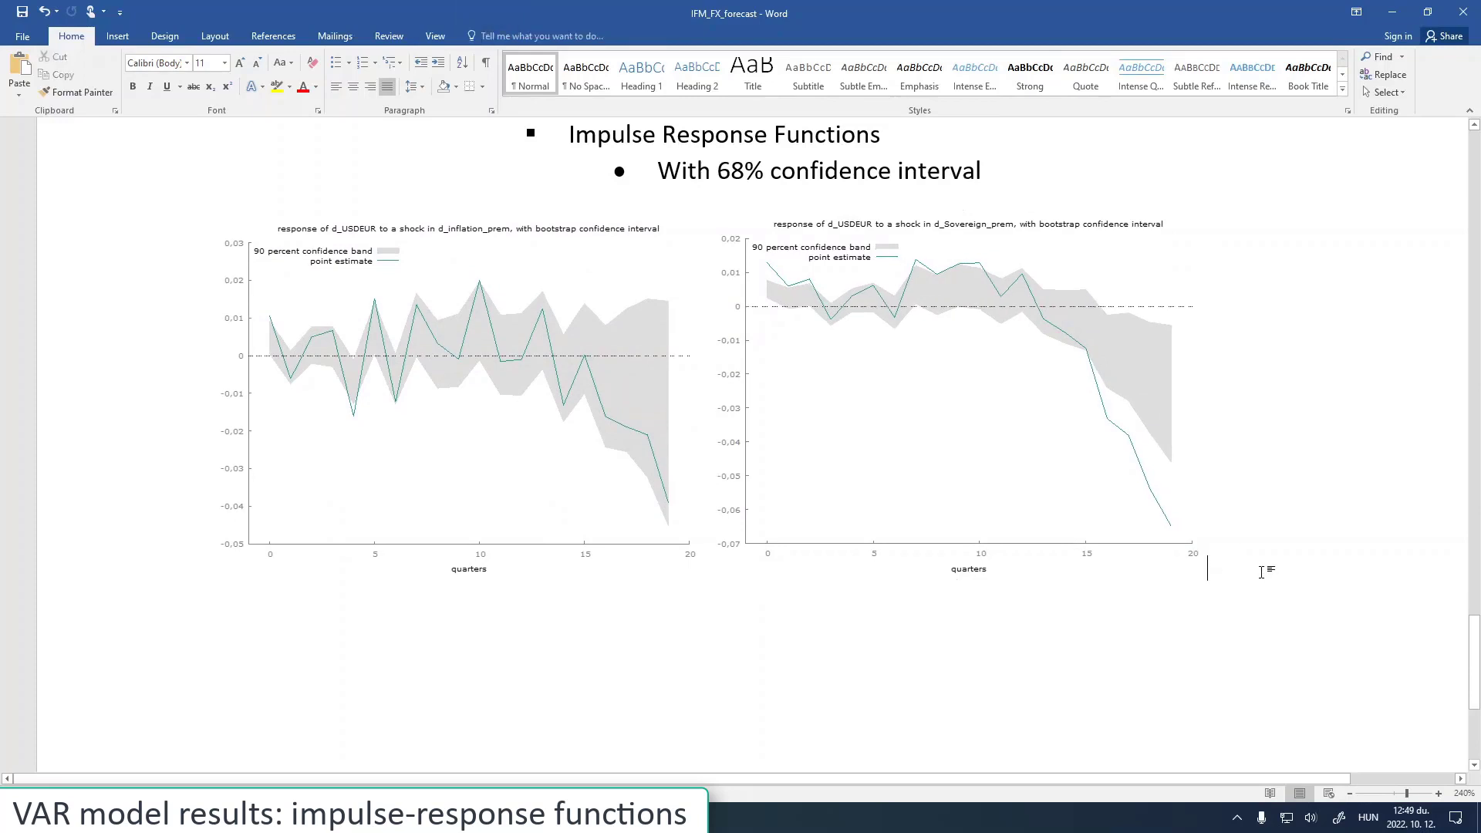
# Add the bullet "Variance decompositions" below the two graphs at the same level as "Impulse Response Functions"
pyautogui.press('Return')
pyautogui.click(338, 63)
pyautogui.press('Tab')
pyautogui.press('Tab')
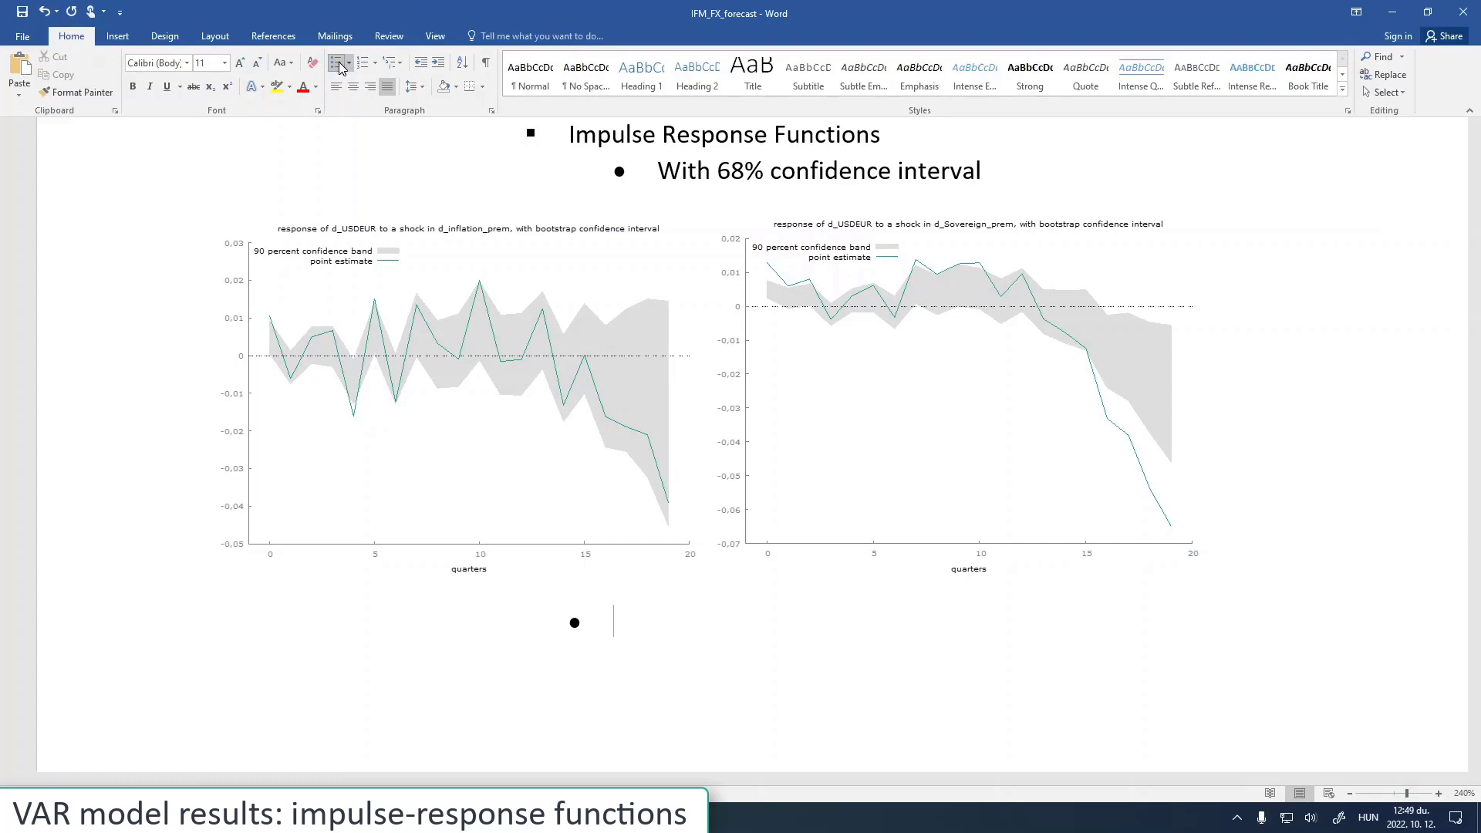
pyautogui.click(114, 145)
pyautogui.click(71, 94)
pyautogui.click(123, 624)
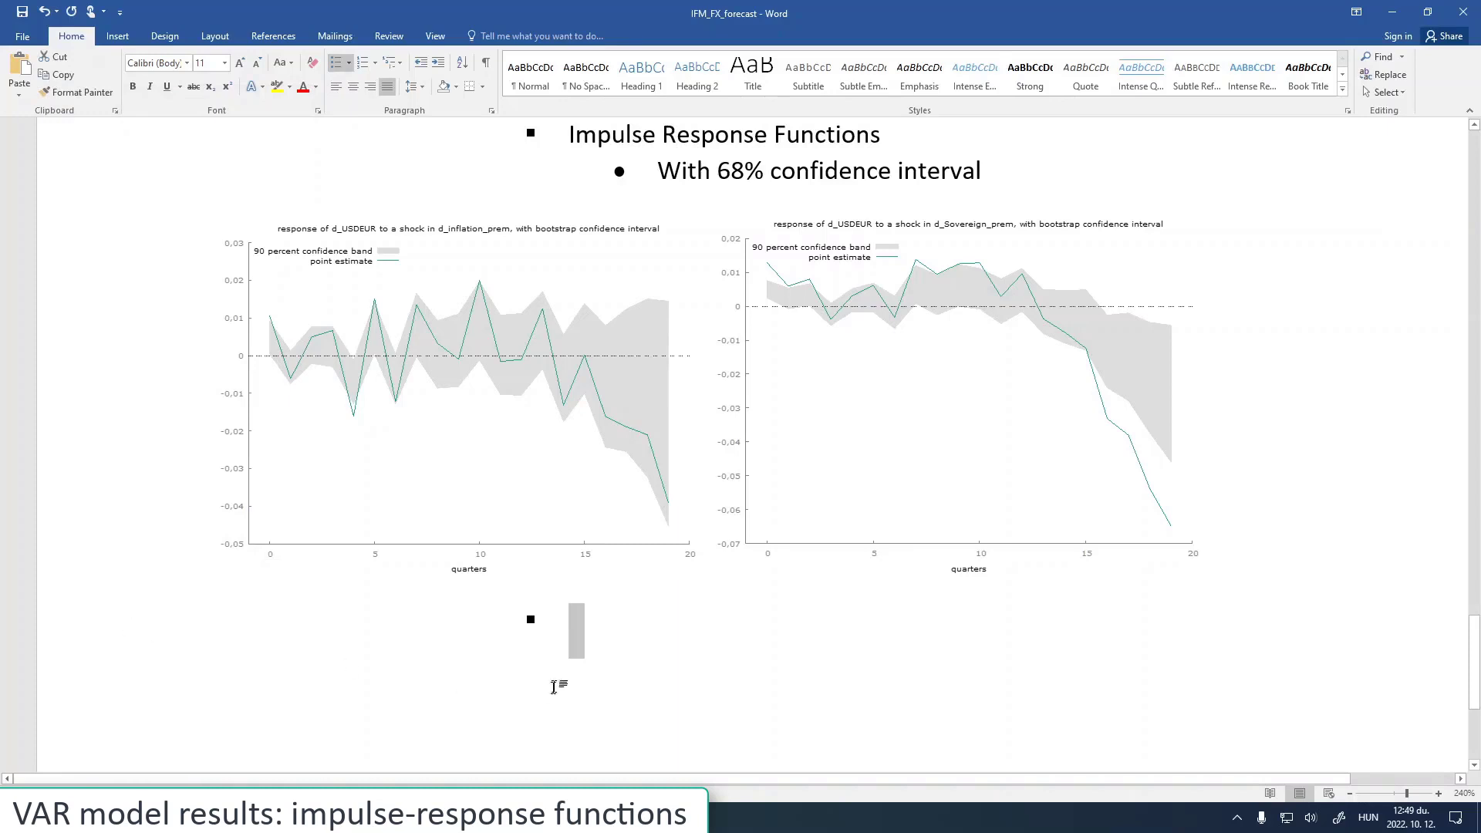
pyautogui.click(601, 631)
pyautogui.write('Variance de')
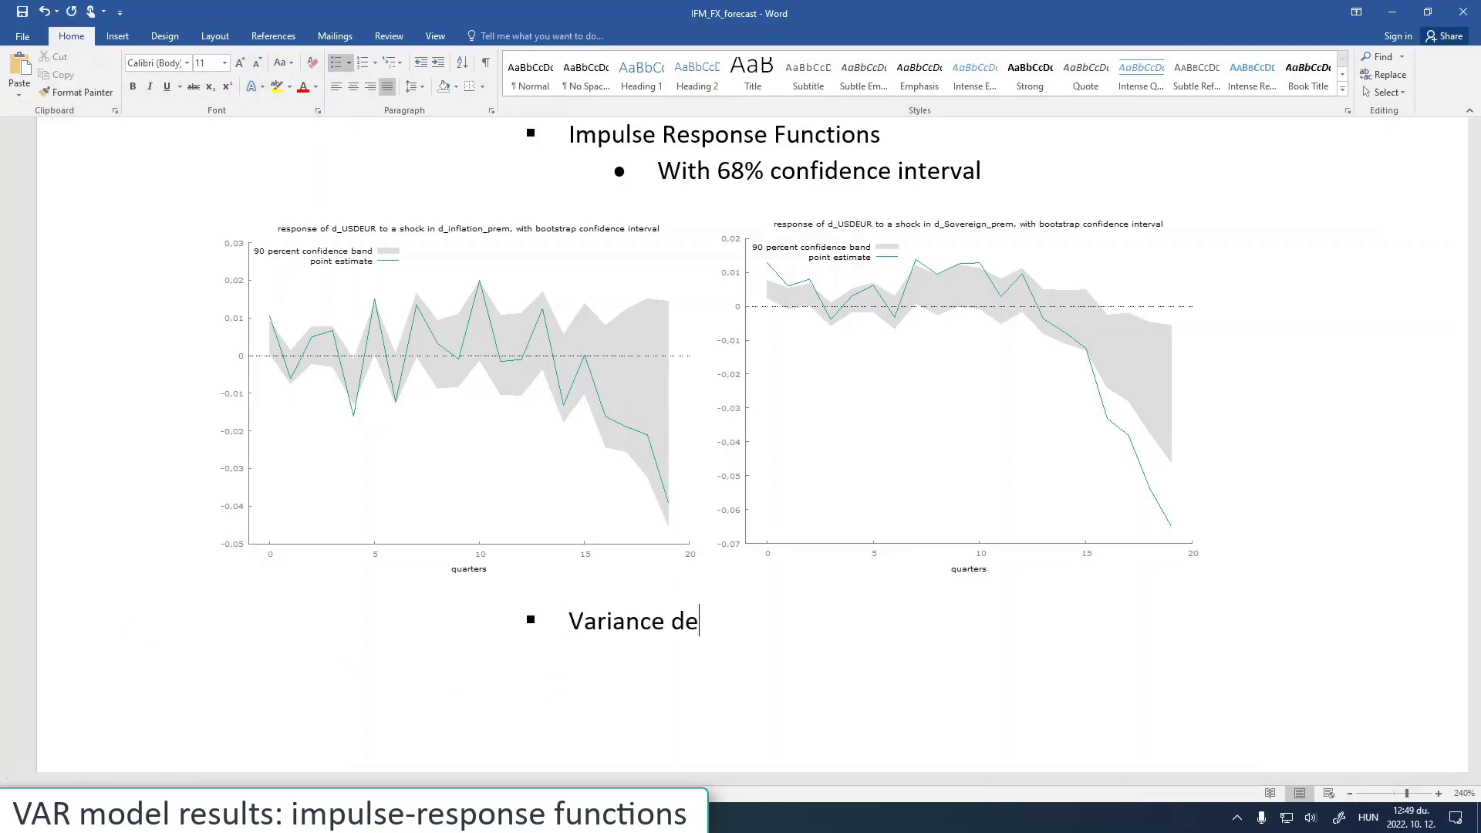
pyautogui.write('compositions')
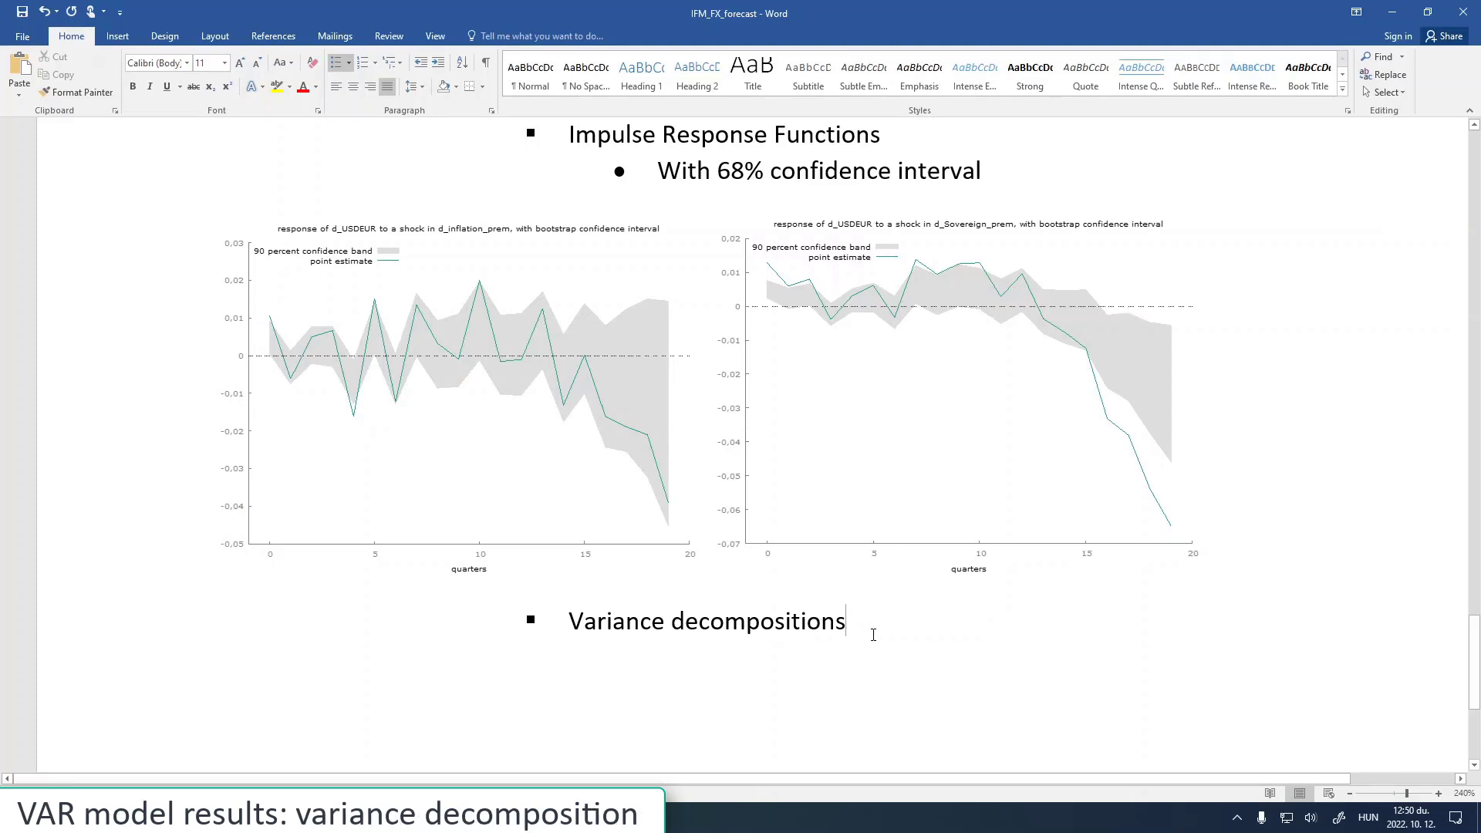
# Add the sub-bullet "The relative importance of each variable in the changes of the exchange rate" under "Variance decompositions"
pyautogui.press('Return')
pyautogui.press('Tab')
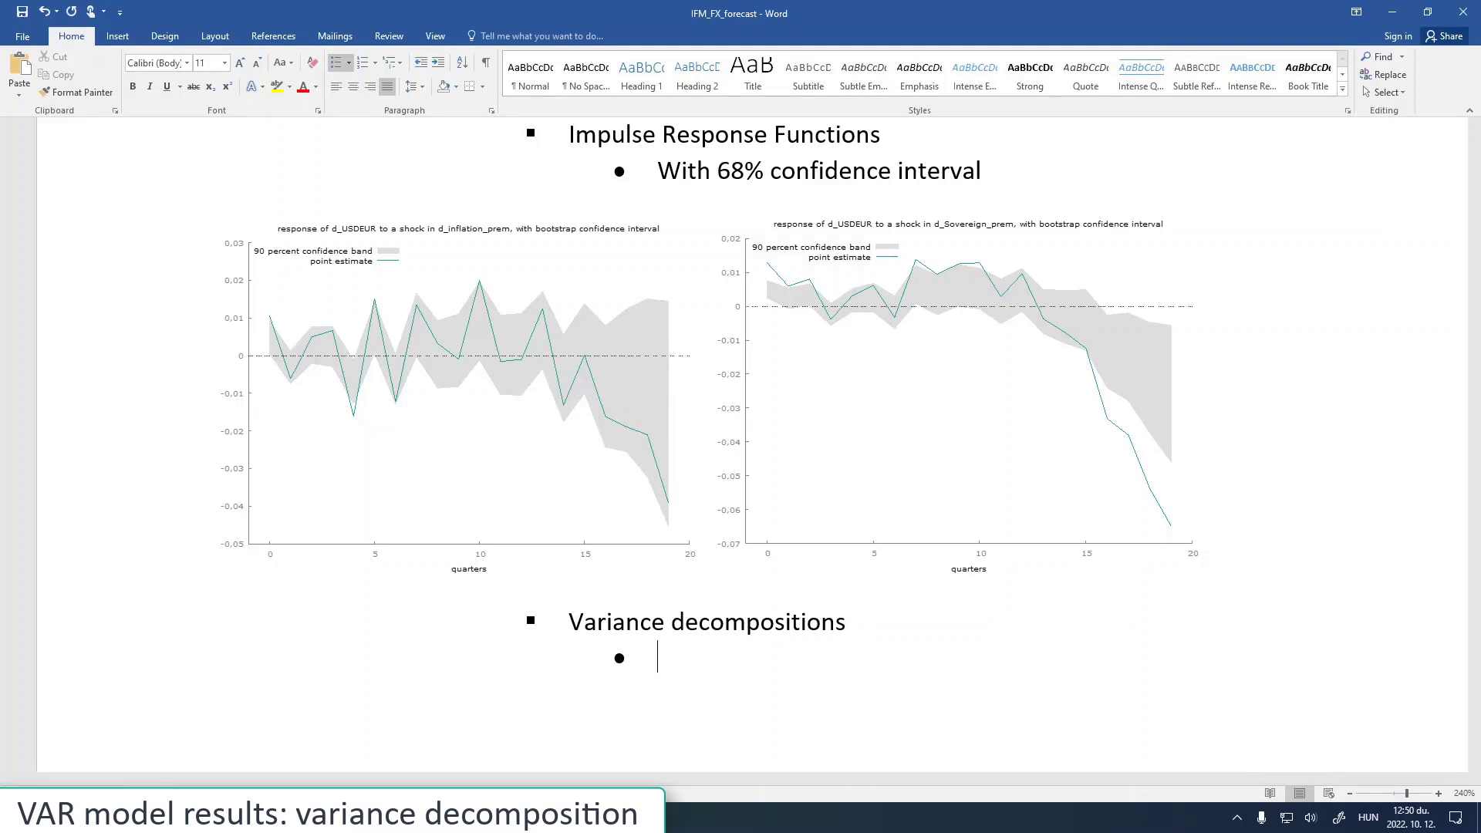
pyautogui.write('i')
pyautogui.press('BackSpace')
pyautogui.write('the relative importance of each varia')
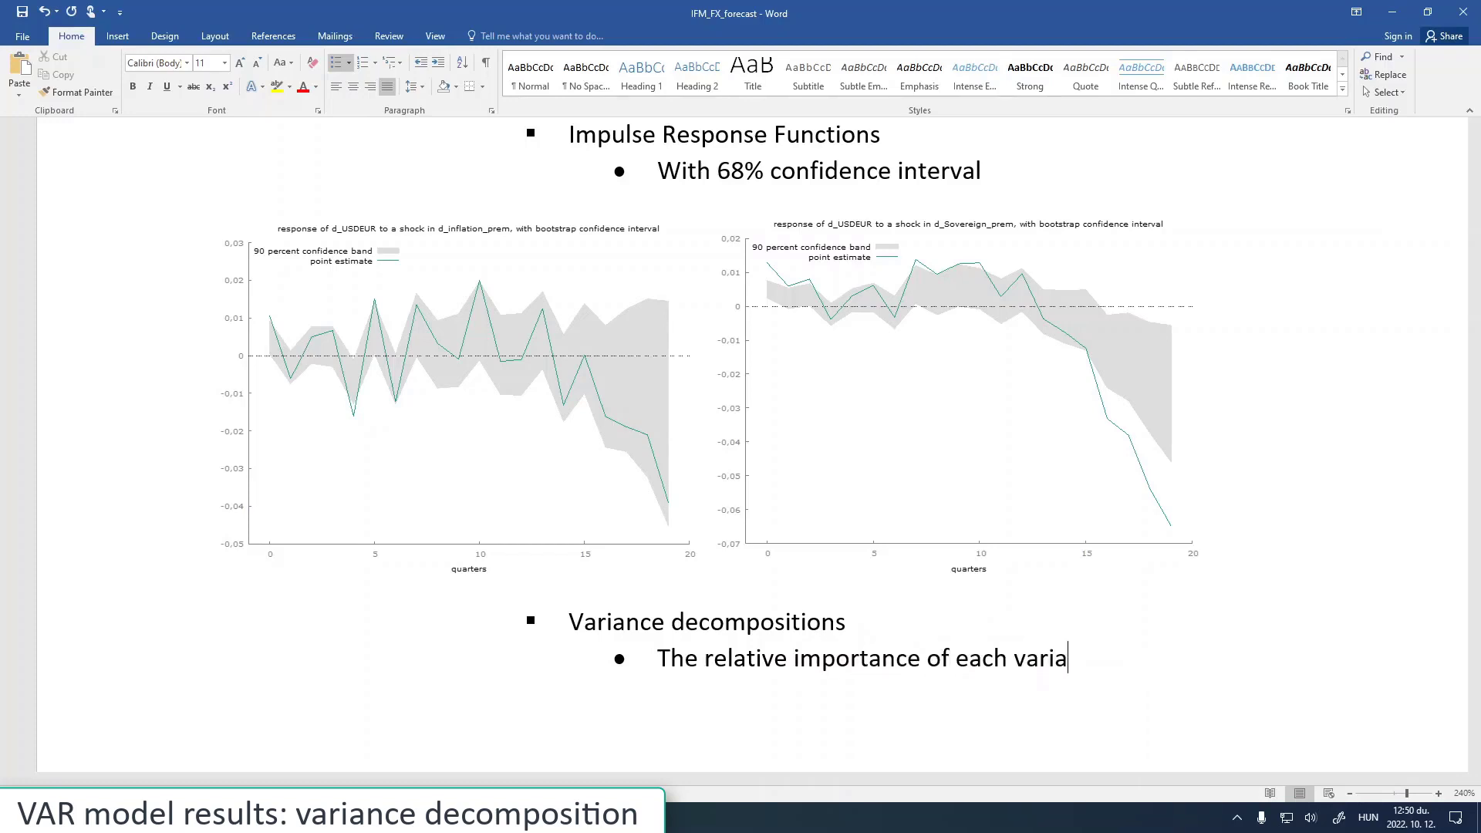
pyautogui.write('ble in the changes')
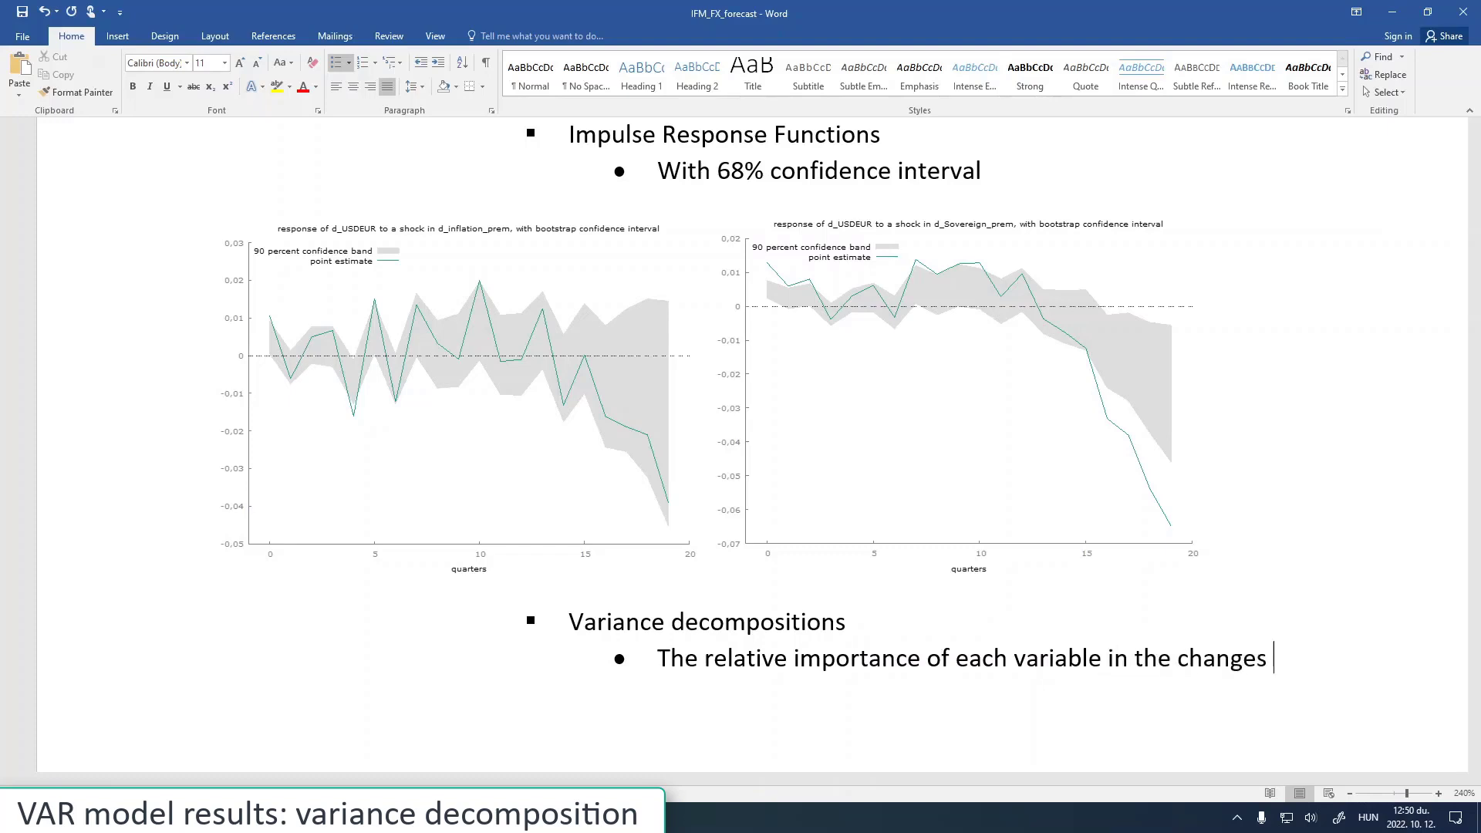
pyautogui.write(' f the exc')
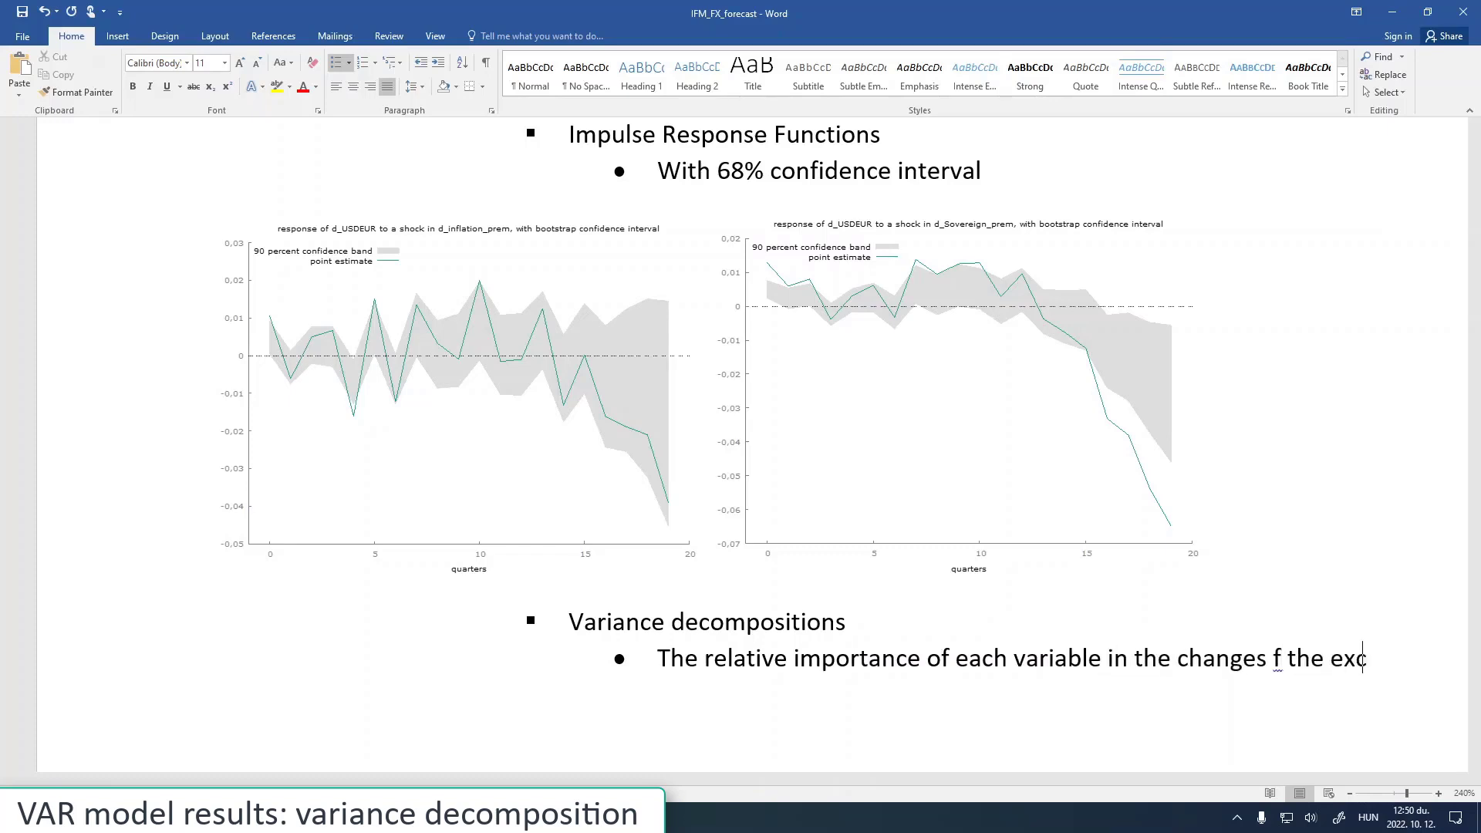
pyautogui.write('hange aret')
pyautogui.press('BackSpace')
pyautogui.press('BackSpace')
pyautogui.press('BackSpace')
pyautogui.write('rate')
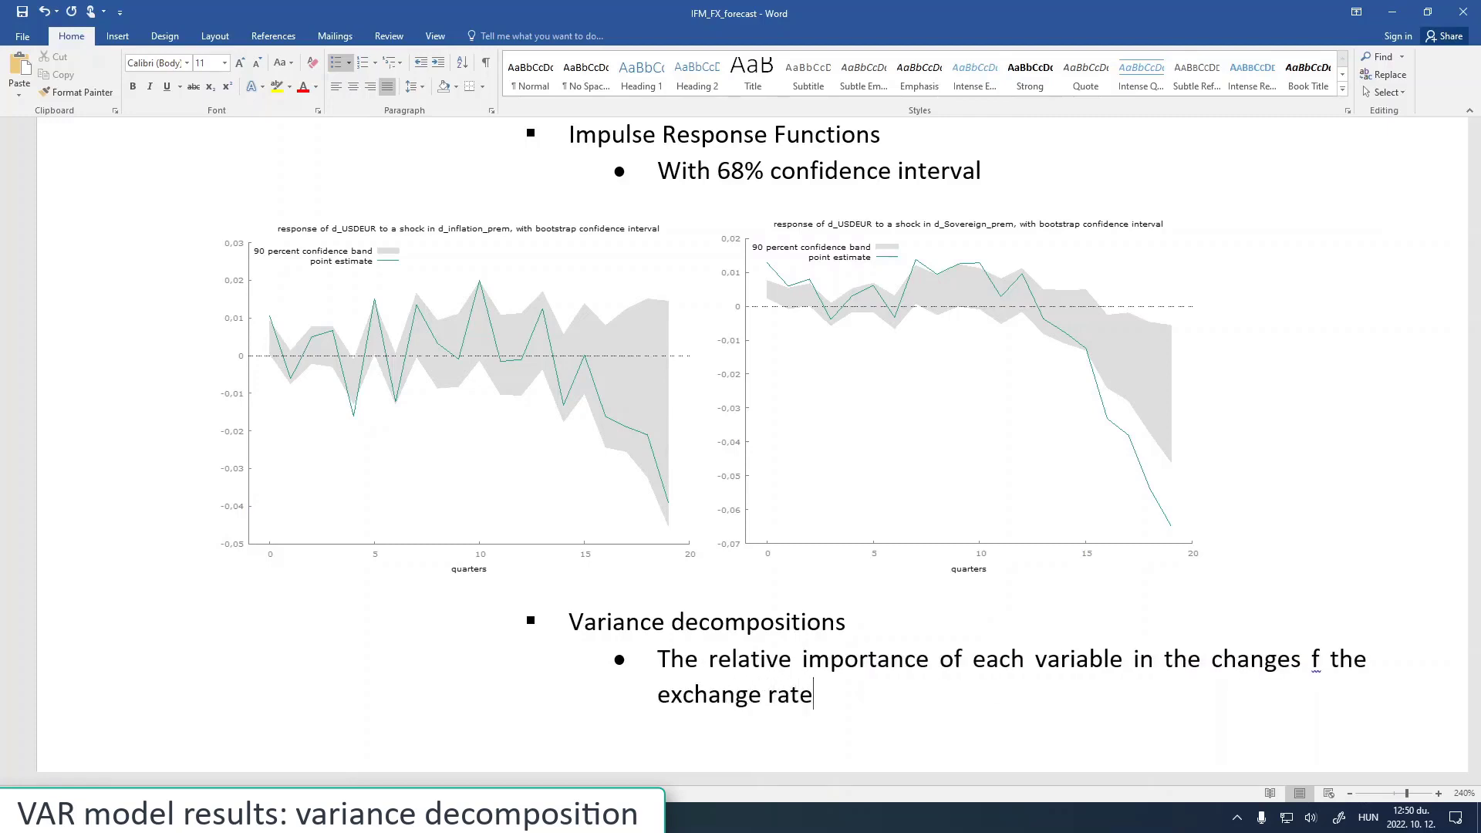
pyautogui.click(1314, 661)
pyautogui.write('o')
pyautogui.scroll(-3, 1126, 671)
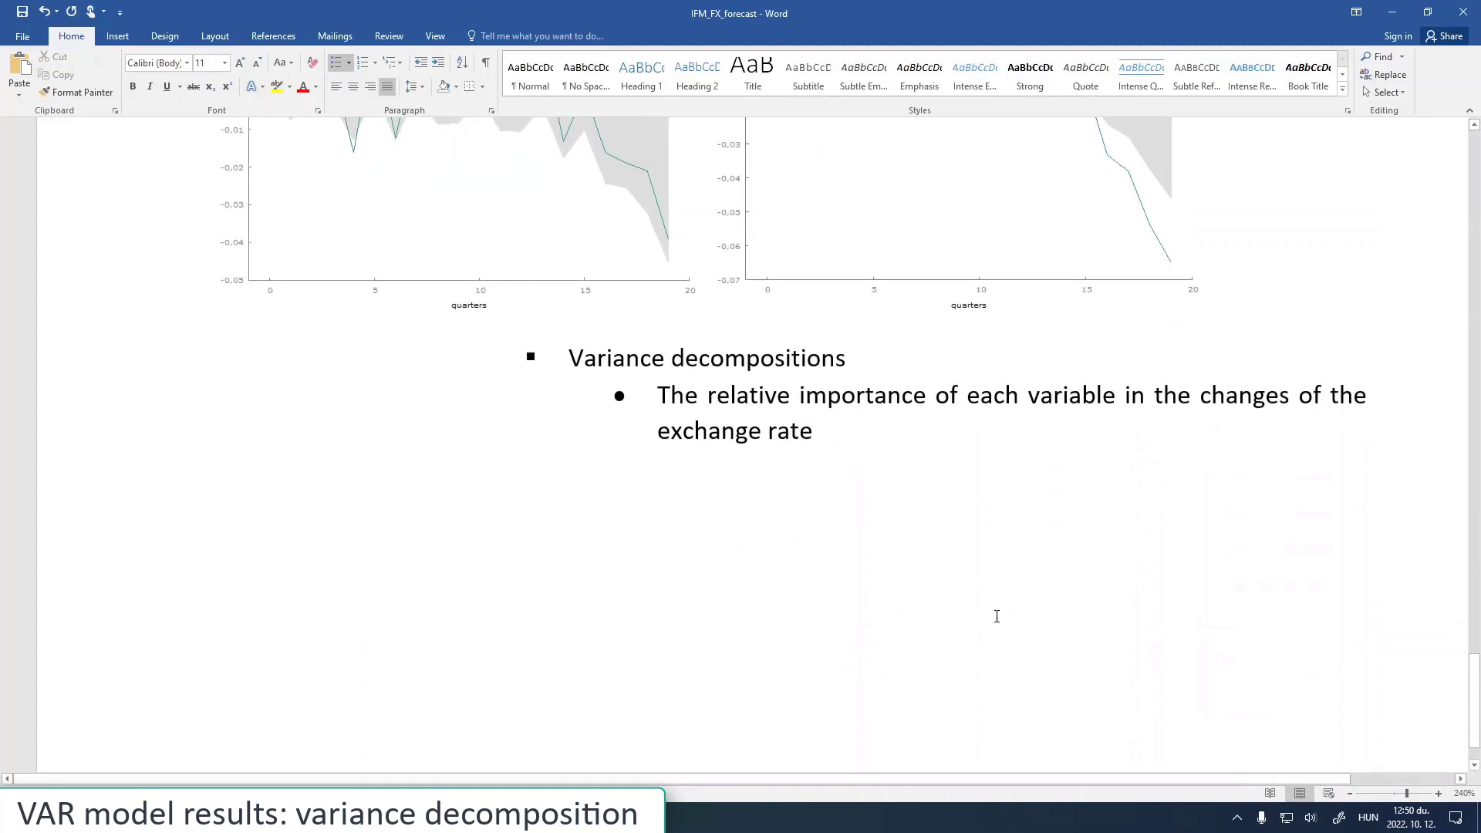
# Switch to gretl's VAR window, plot the d_USDEUR forecast variance decomposition as a 20-period stacked bar graph, and close the graph
pyautogui.click(363, 818)
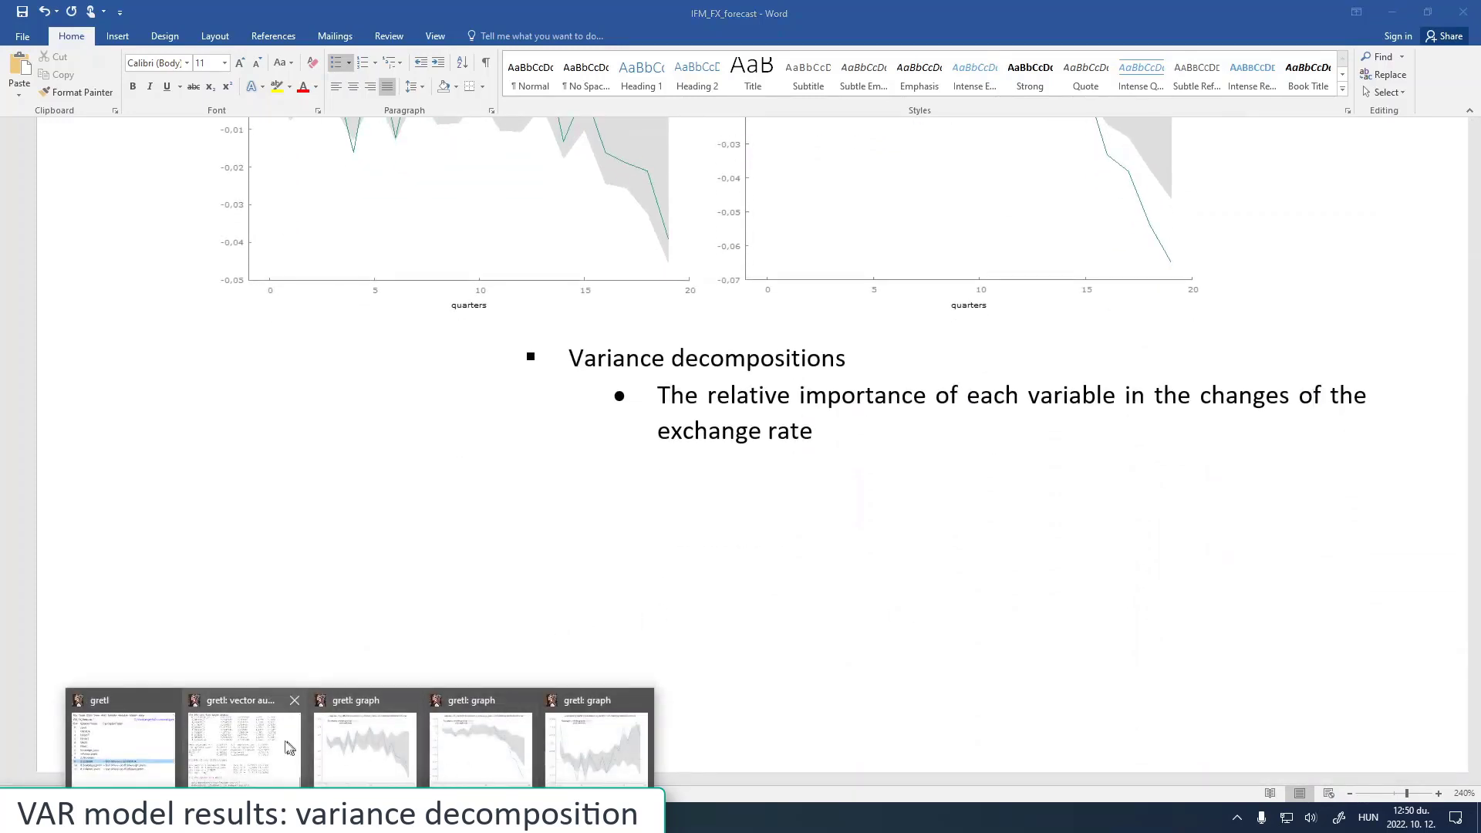
pyautogui.click(266, 744)
pyautogui.click(532, 99)
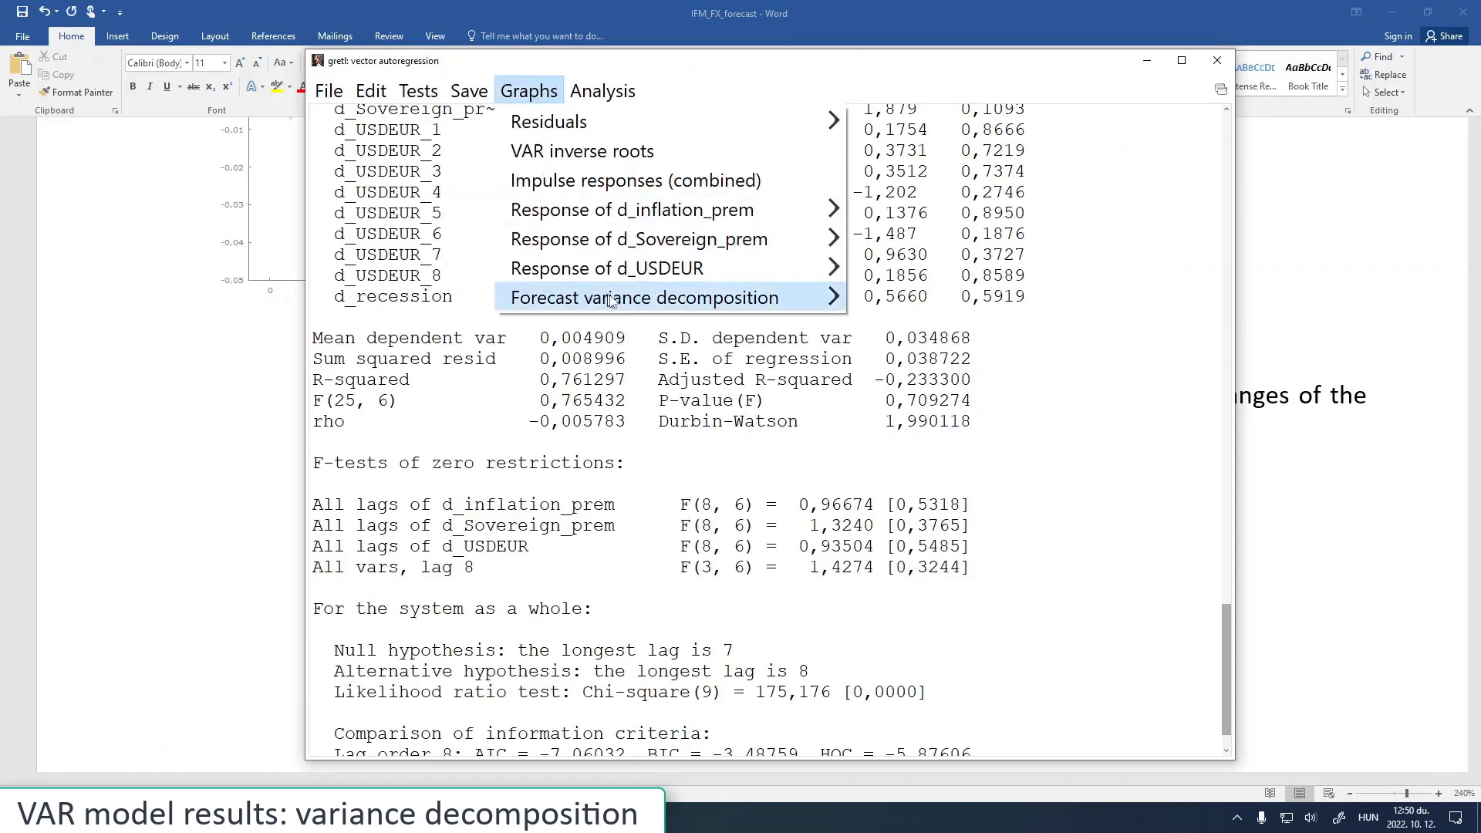
pyautogui.moveTo(692, 303)
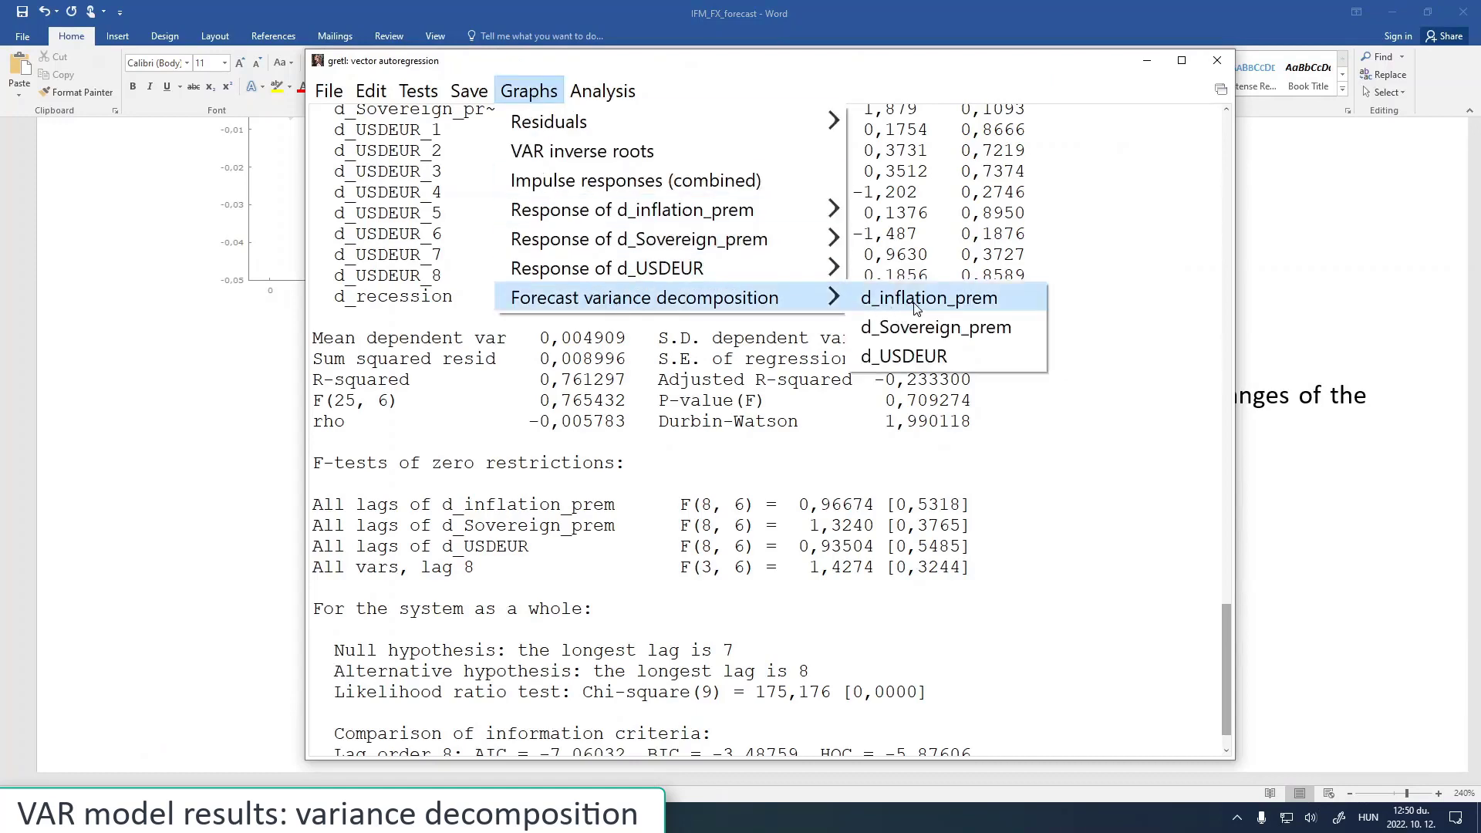
pyautogui.click(921, 359)
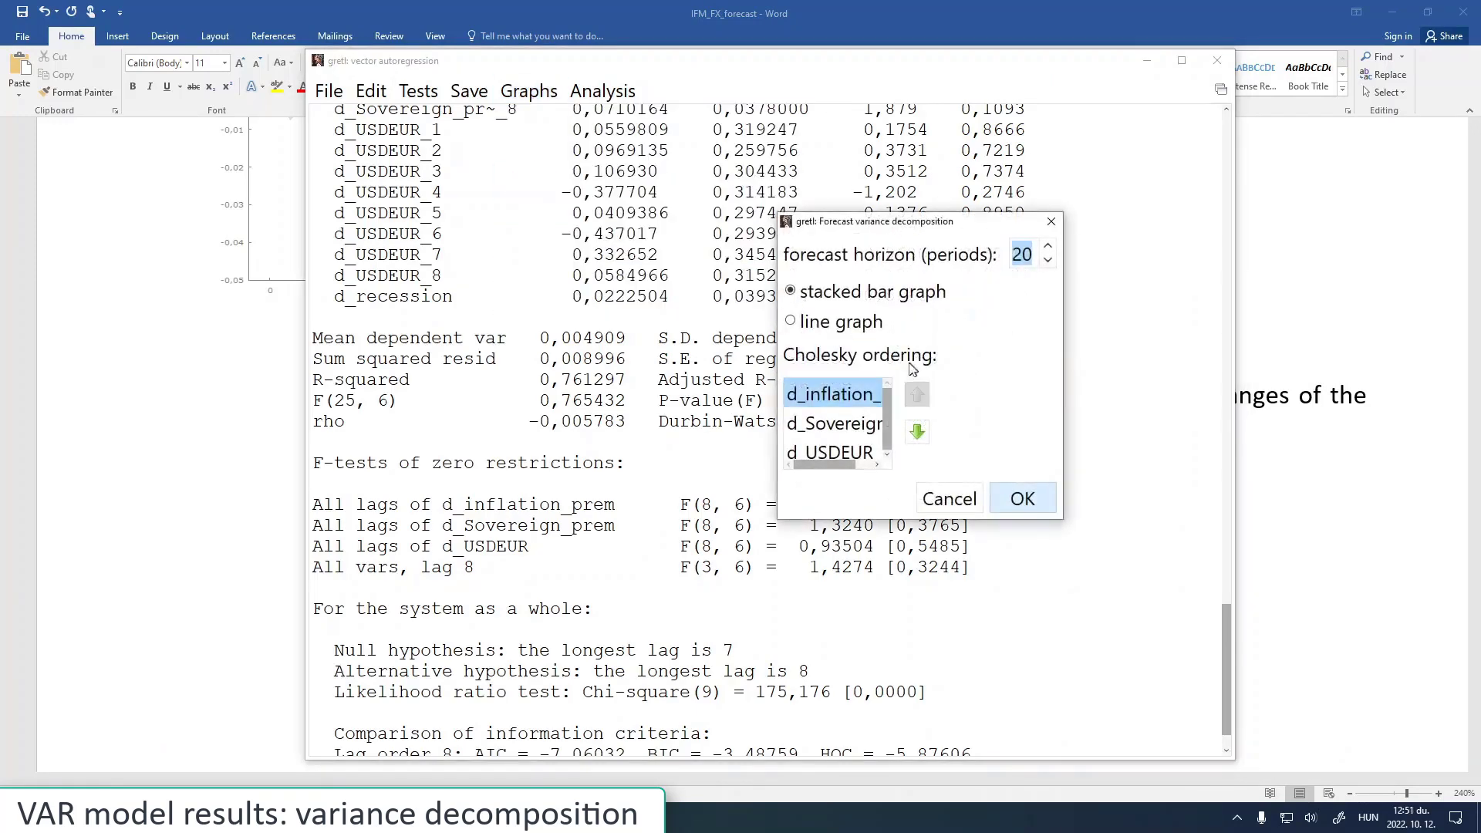
pyautogui.click(1024, 500)
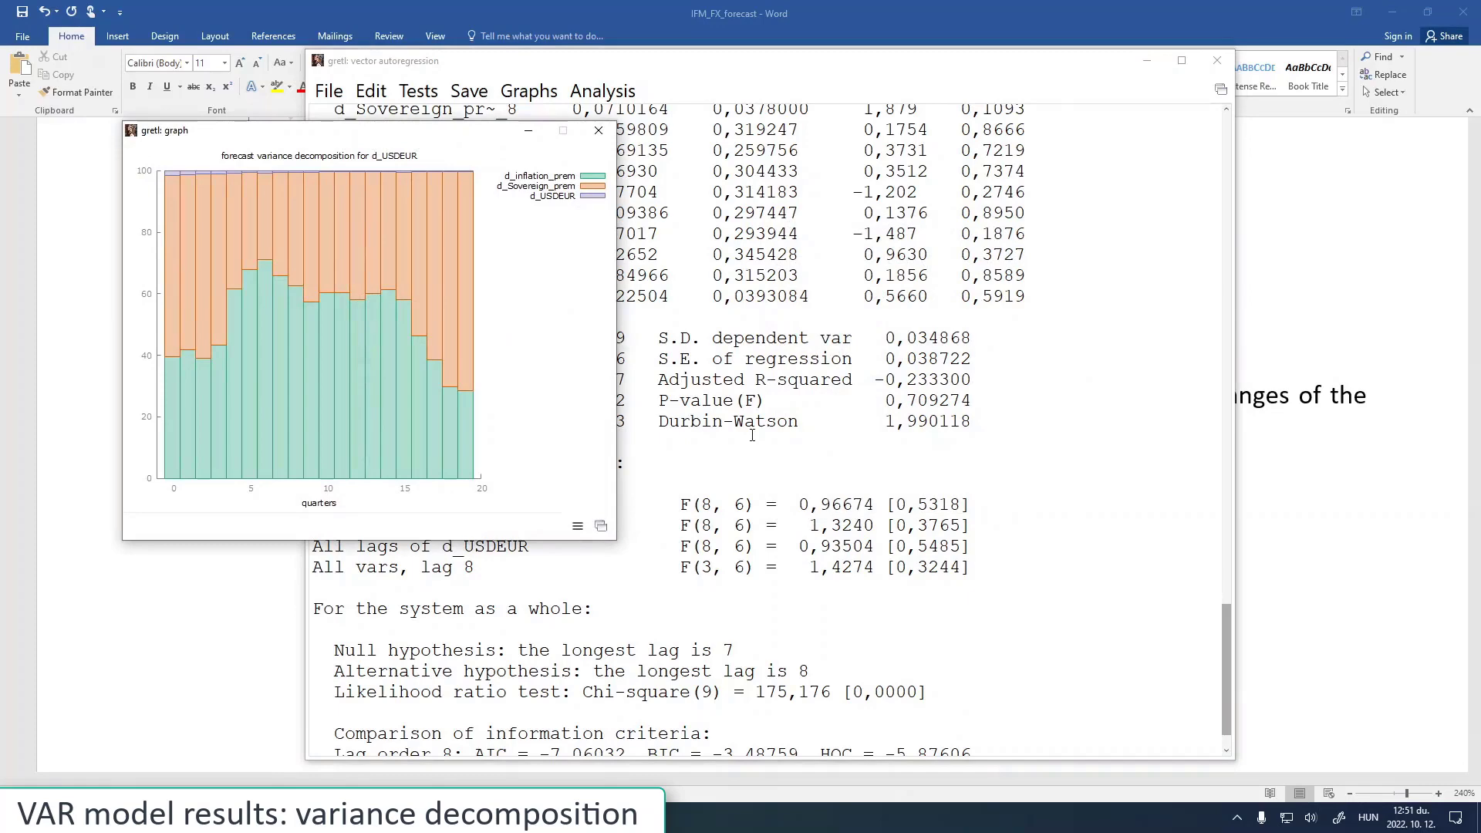
pyautogui.click(599, 131)
# Plot the forecast variance decomposition of d_USDEUR over 20 periods as a line graph
pyautogui.click(529, 91)
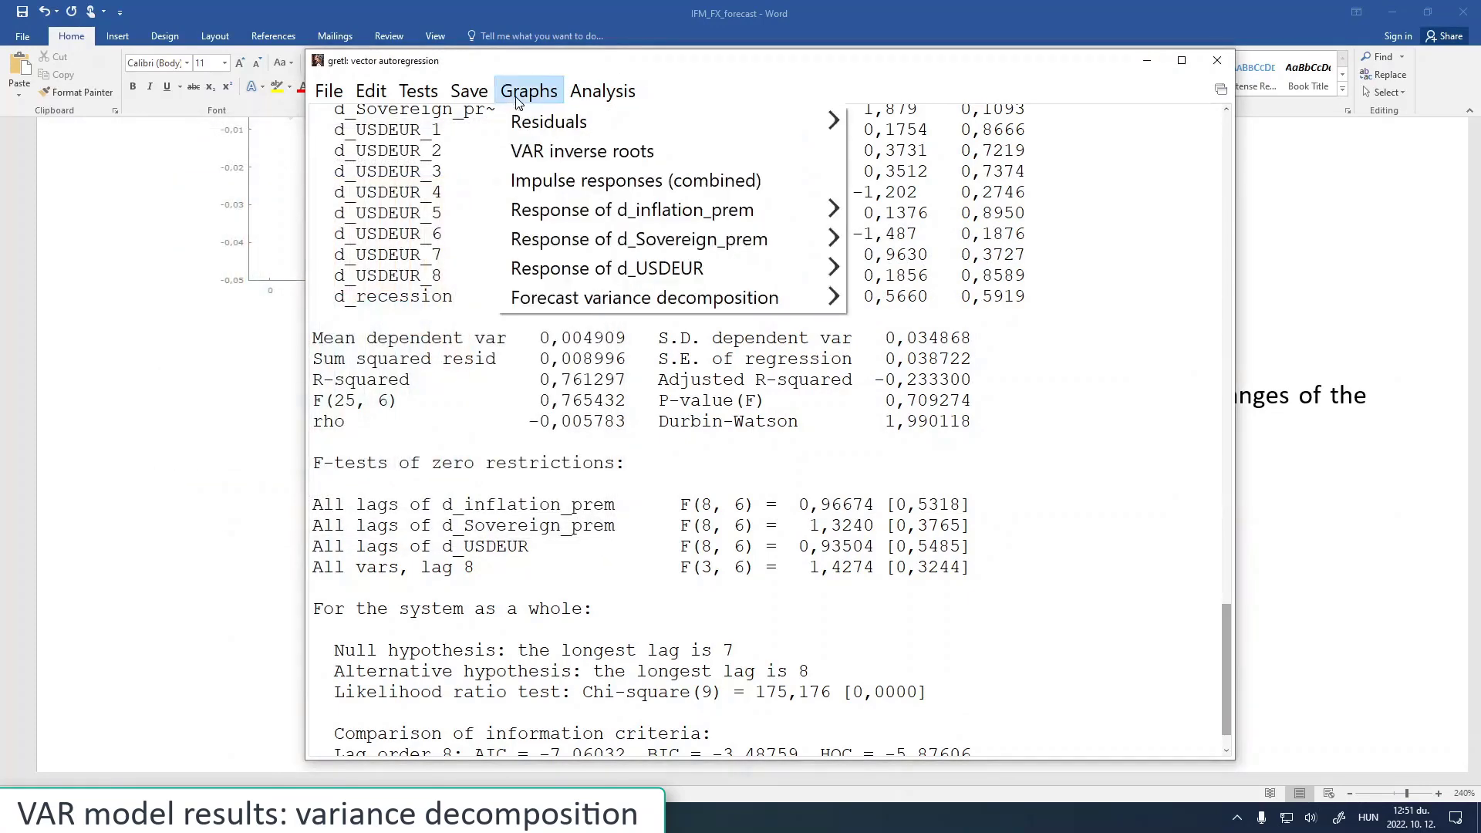
pyautogui.moveTo(679, 298)
pyautogui.click(921, 353)
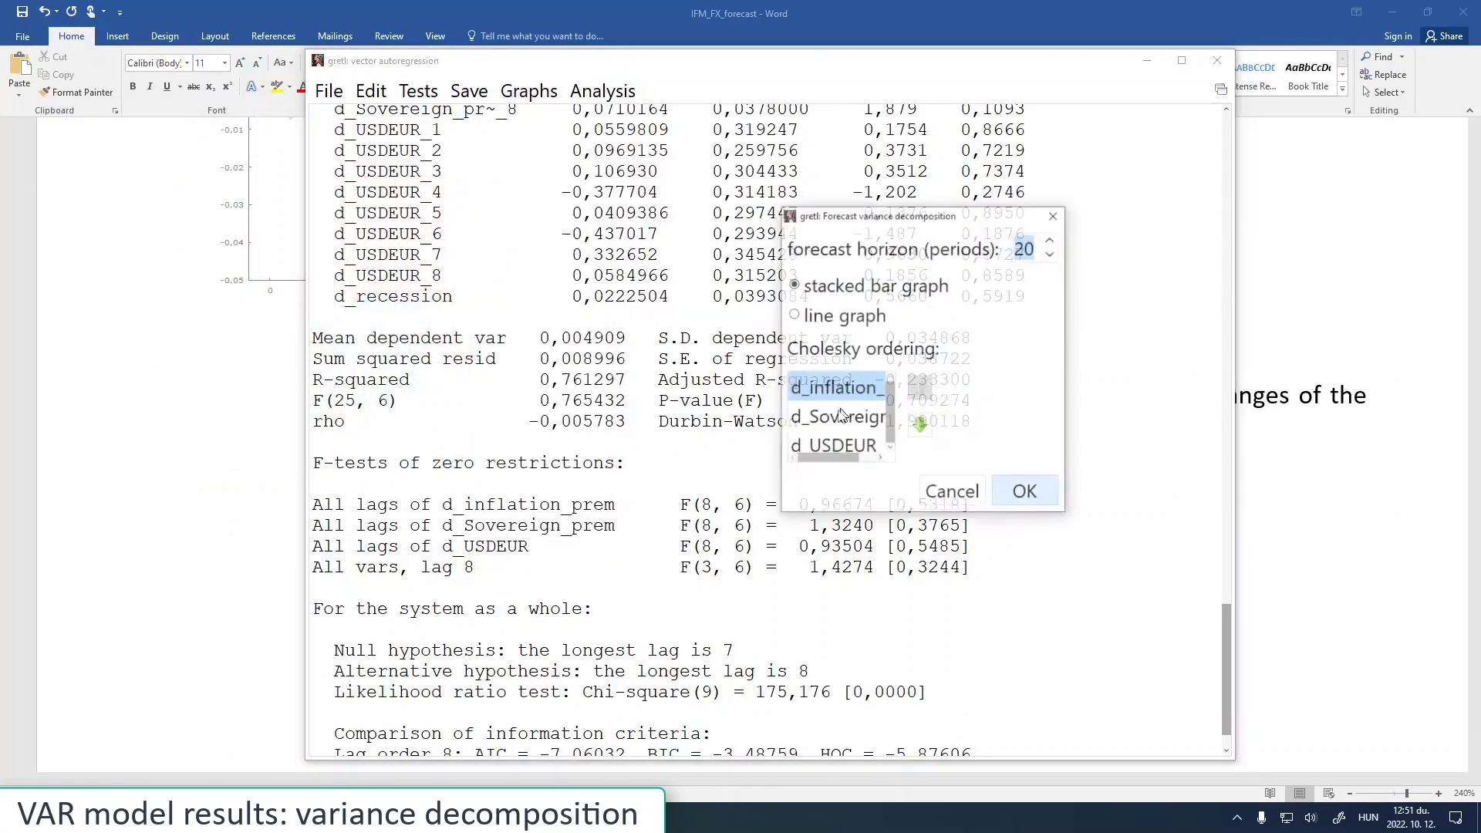
pyautogui.click(834, 319)
pyautogui.click(1023, 496)
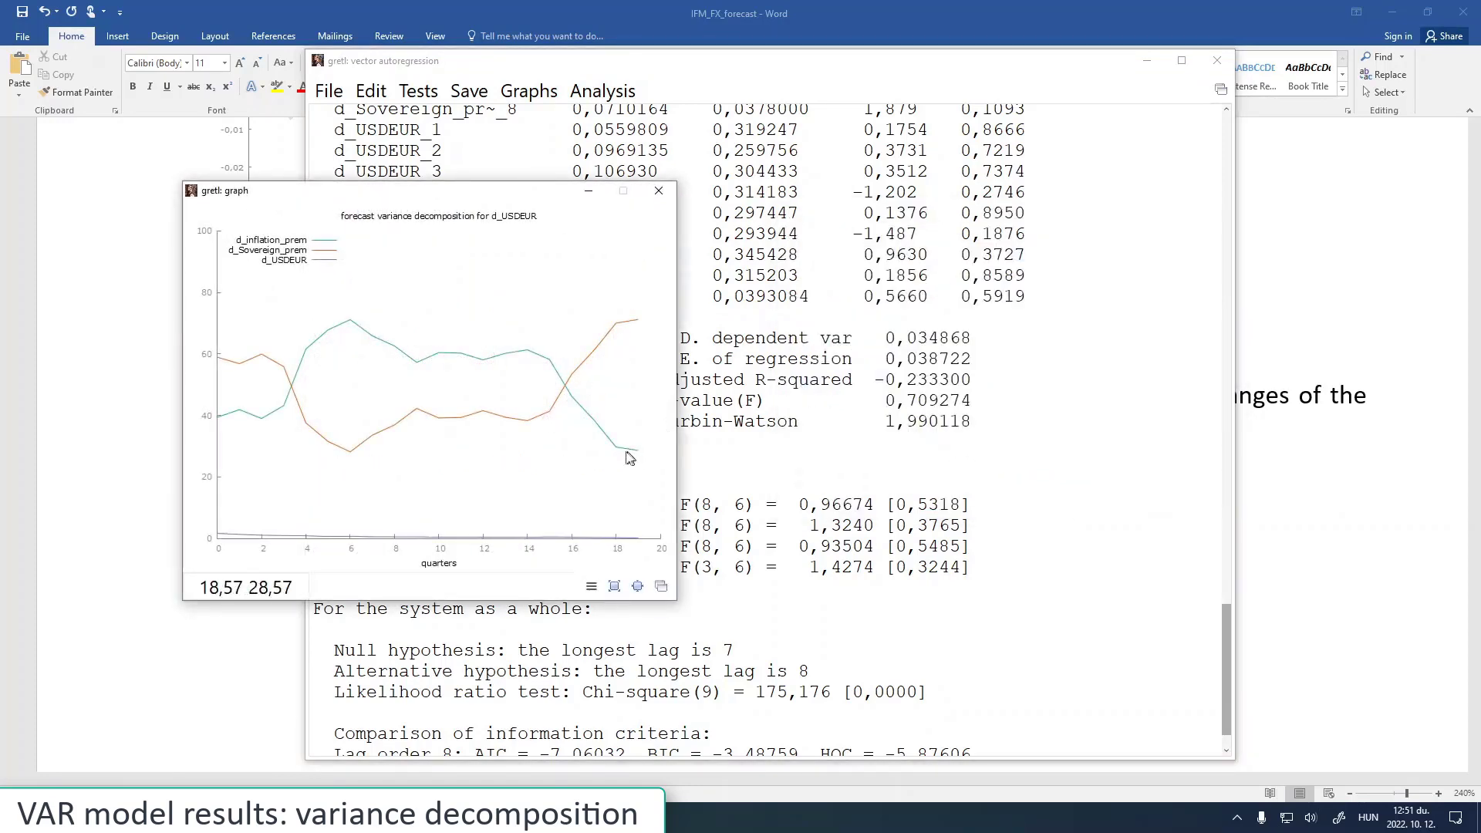
# Copy the variance decomposition line graph to the clipboard in color and return to the Word document
pyautogui.rightClick(424, 303)
pyautogui.moveTo(601, 518)
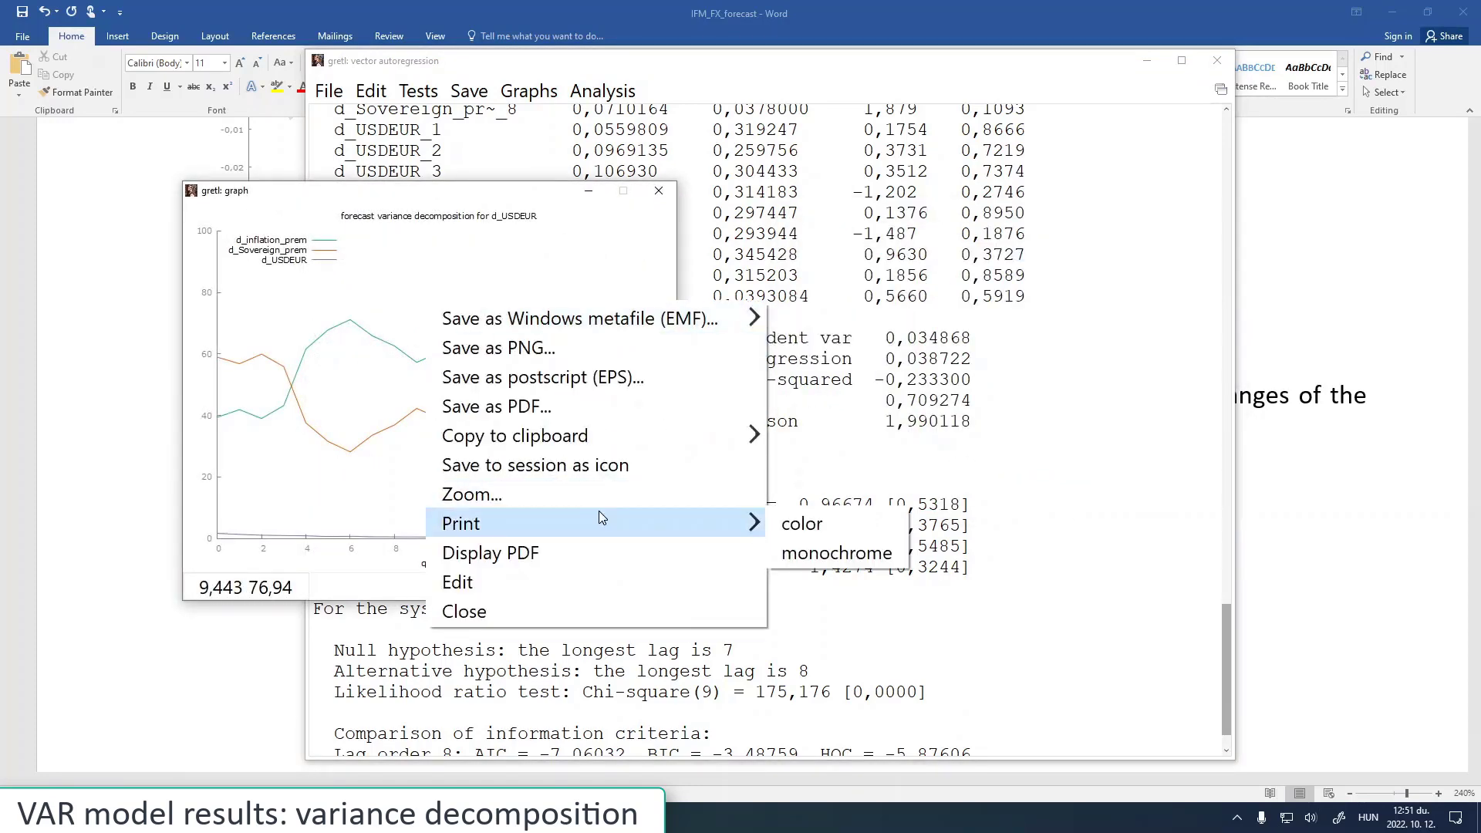
pyautogui.moveTo(662, 442)
pyautogui.click(786, 440)
pyautogui.click(1188, 549)
pyautogui.click(1304, 546)
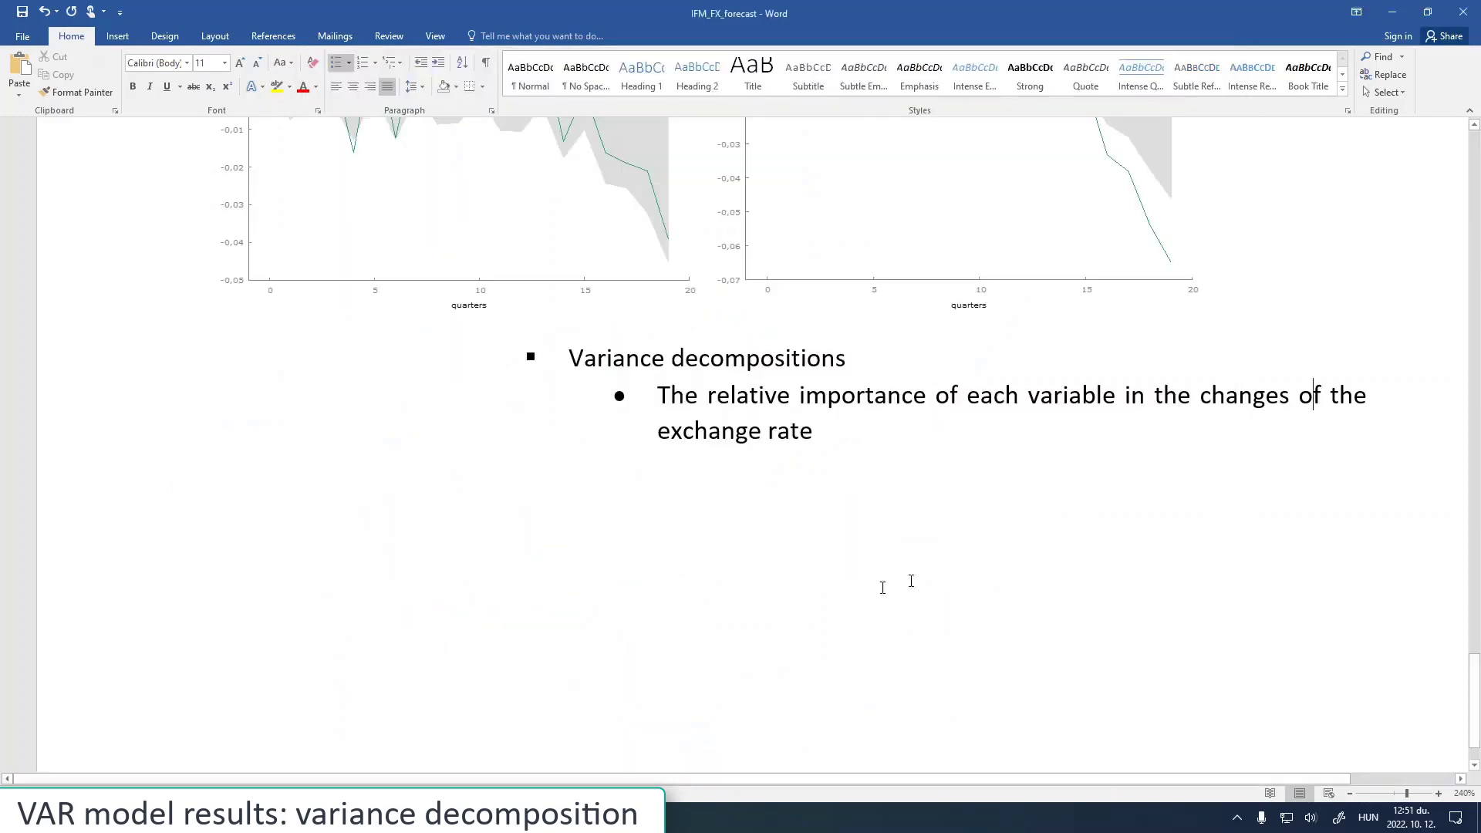
# Add a placeholder bullet "hkhj" after the exchange rate sub-bullet and paste the graph on an unbulleted line between them
pyautogui.press('Return')
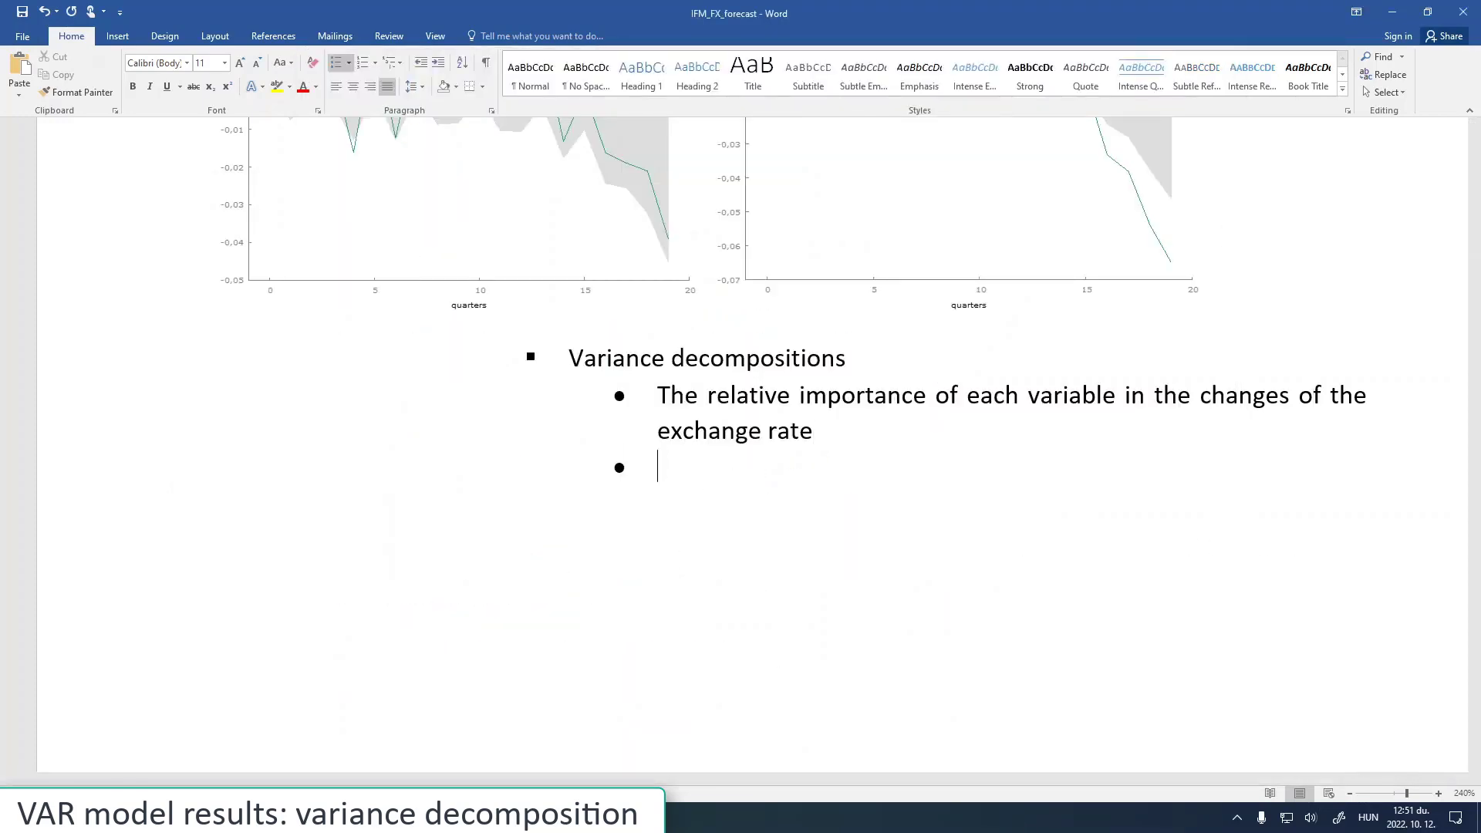
pyautogui.write('hkhj')
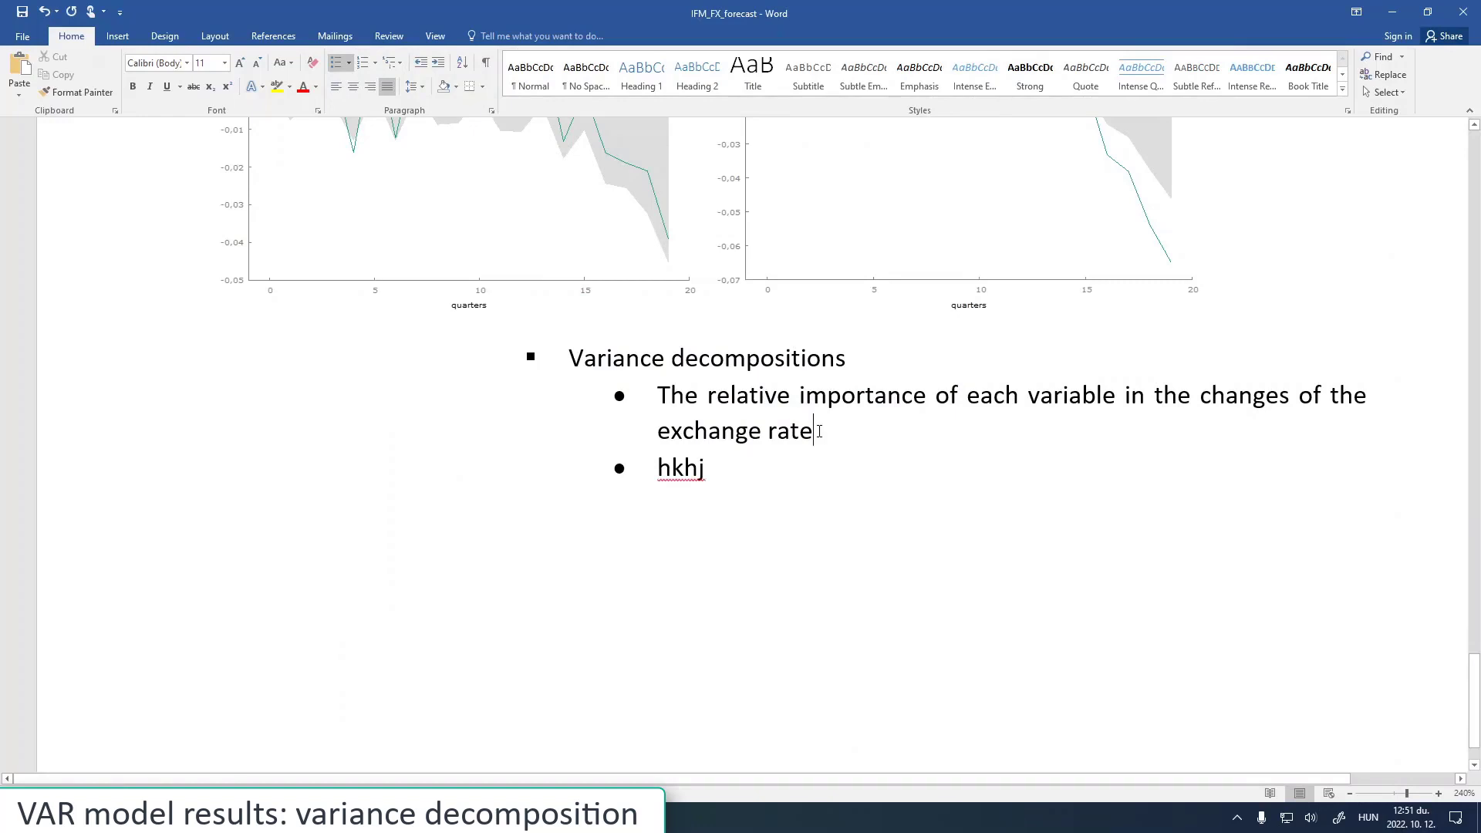
pyautogui.press('Return')
pyautogui.press('BackSpace')
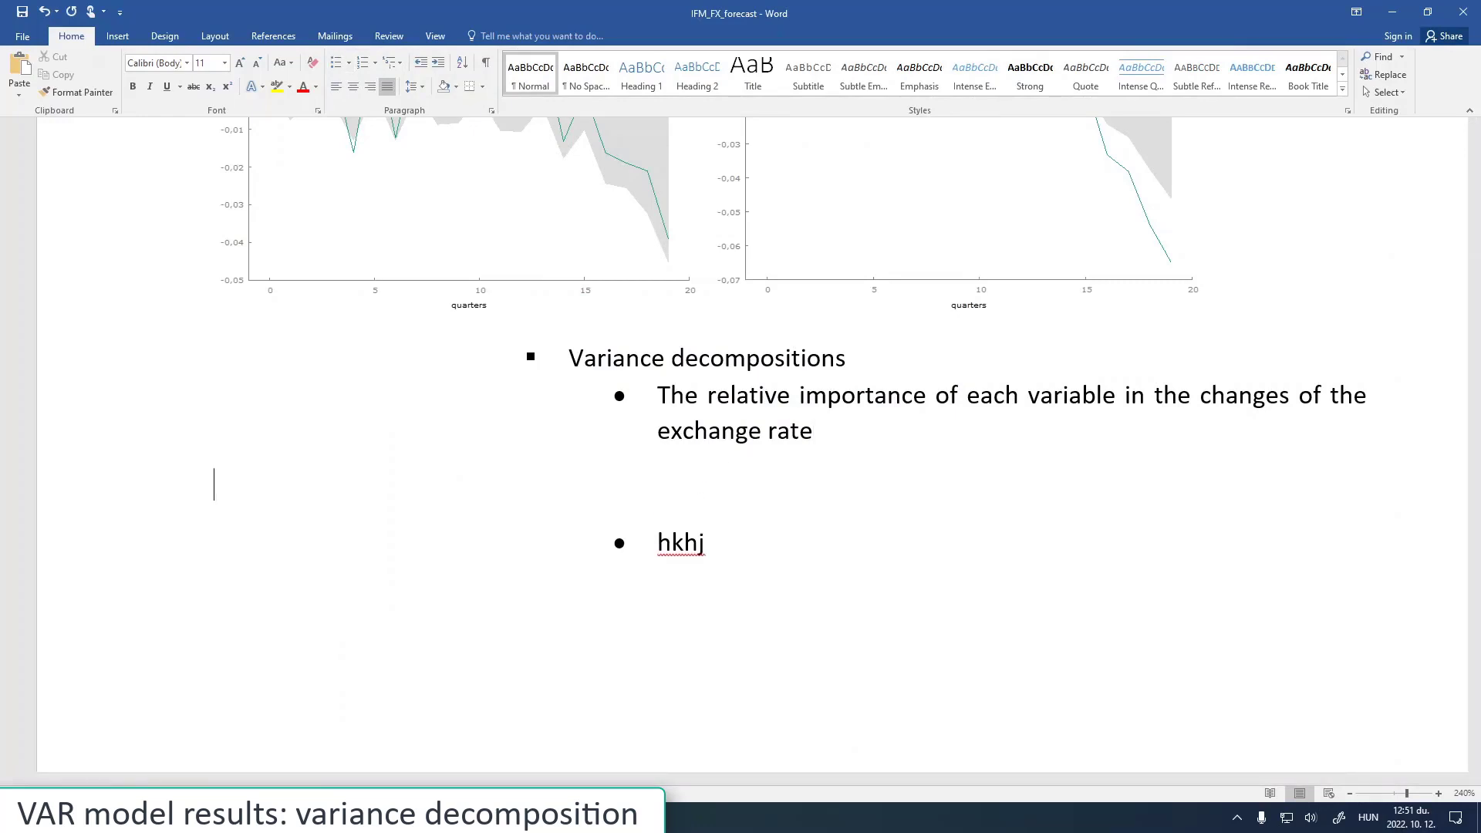
pyautogui.hotkey('ctrl', 'v')
# Examine the pasted variance decomposition graph, comparing the d_inflation_prem, d_Sovereign_prem and d_USDEUR lines over the quarters
pyautogui.scroll(4, 727, 453)
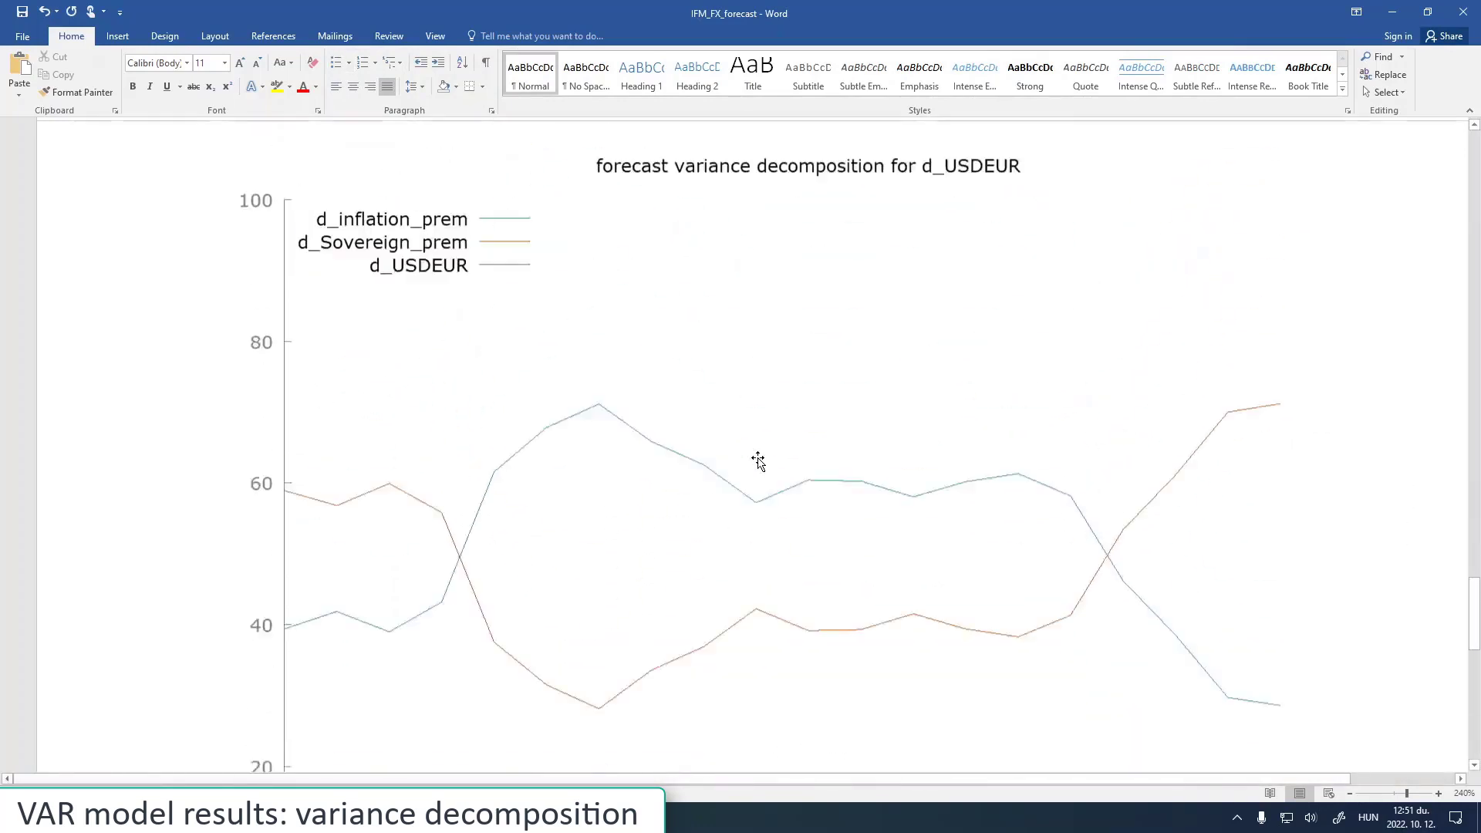
pyautogui.scroll(-1, 758, 463)
pyautogui.scroll(-2, 757, 463)
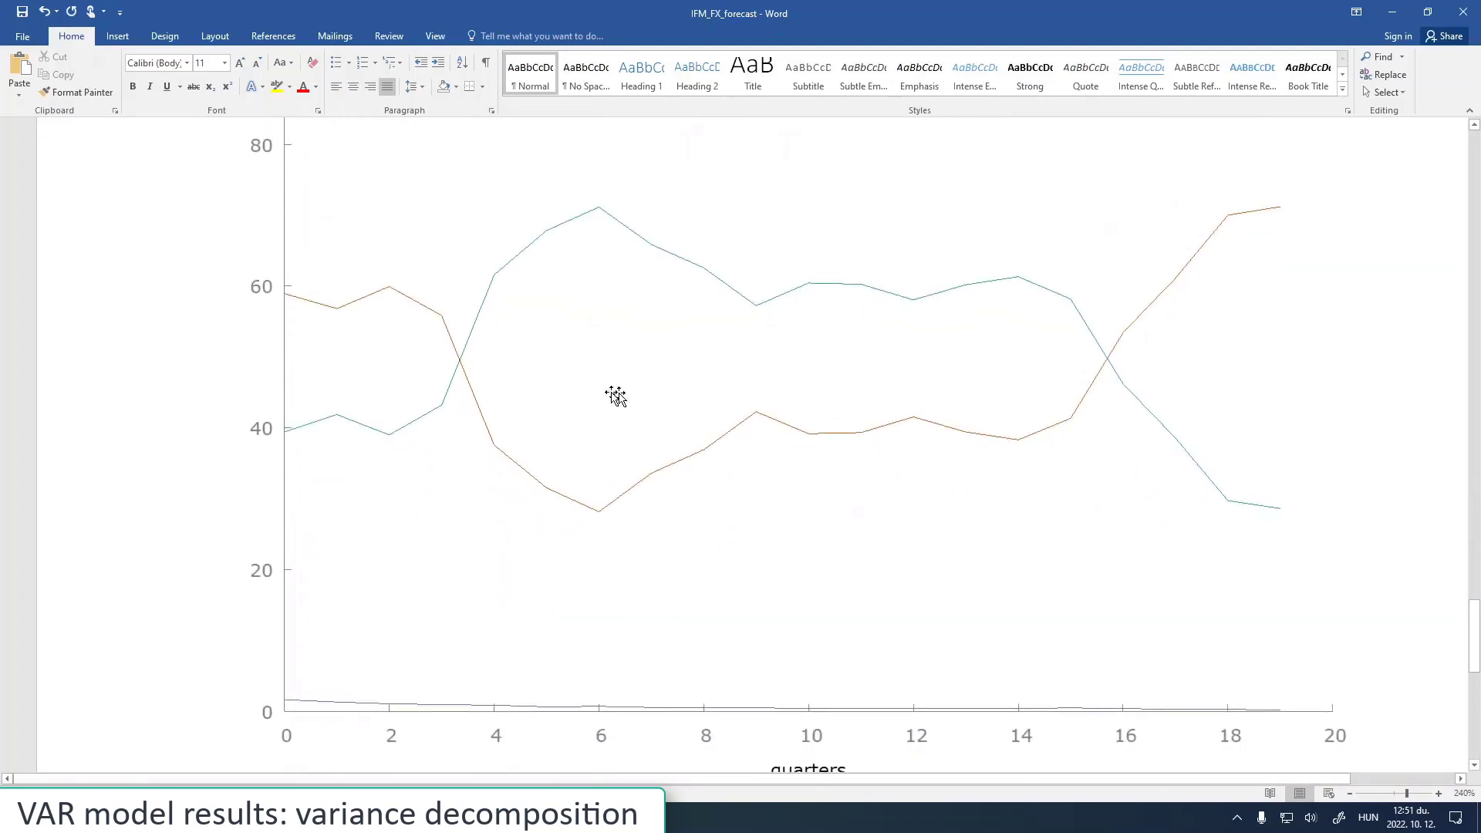
pyautogui.scroll(3, 396, 458)
pyautogui.scroll(-1, 400, 460)
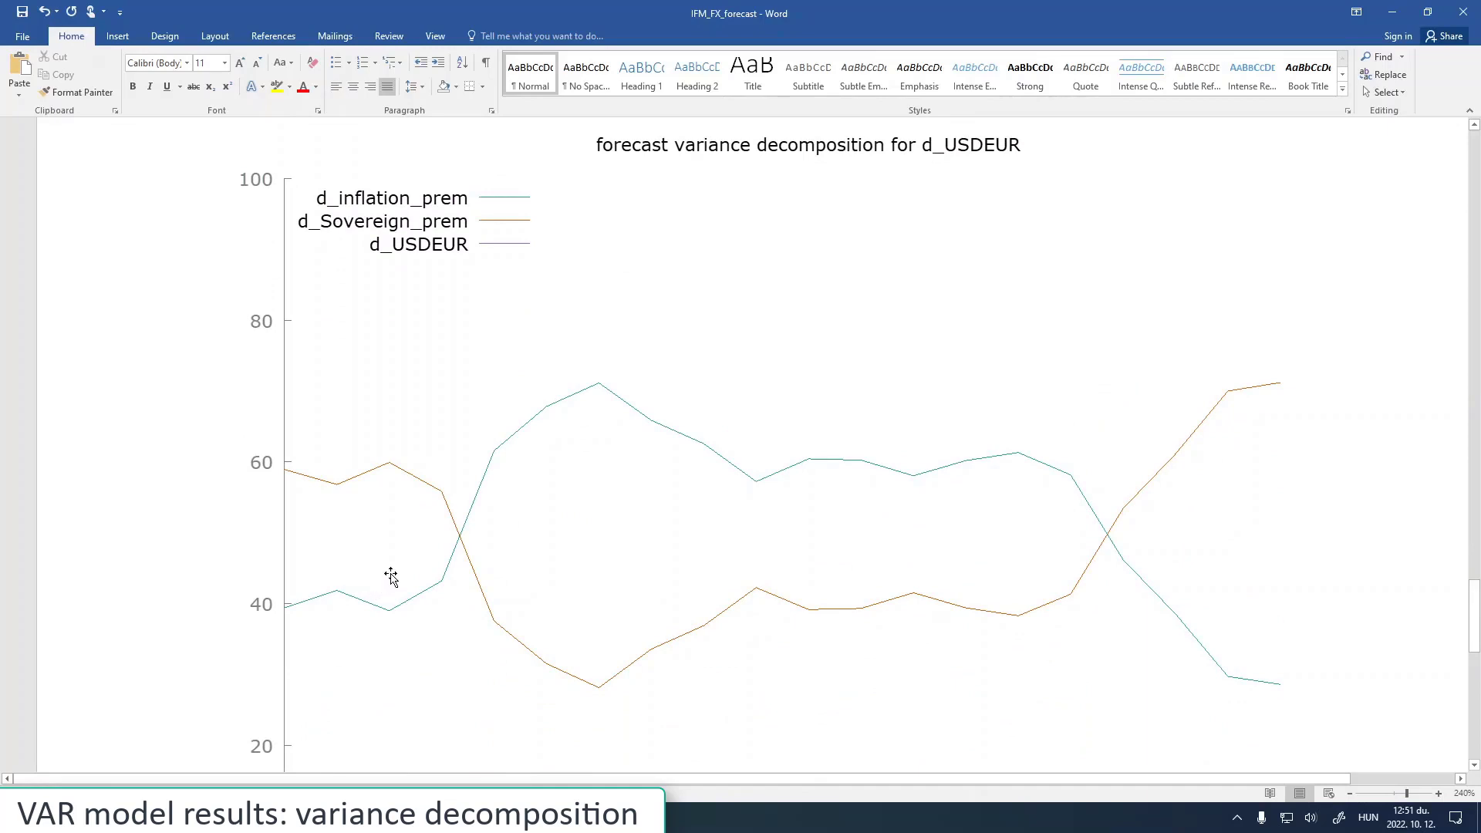
pyautogui.scroll(-4, 391, 577)
pyautogui.scroll(2, 391, 577)
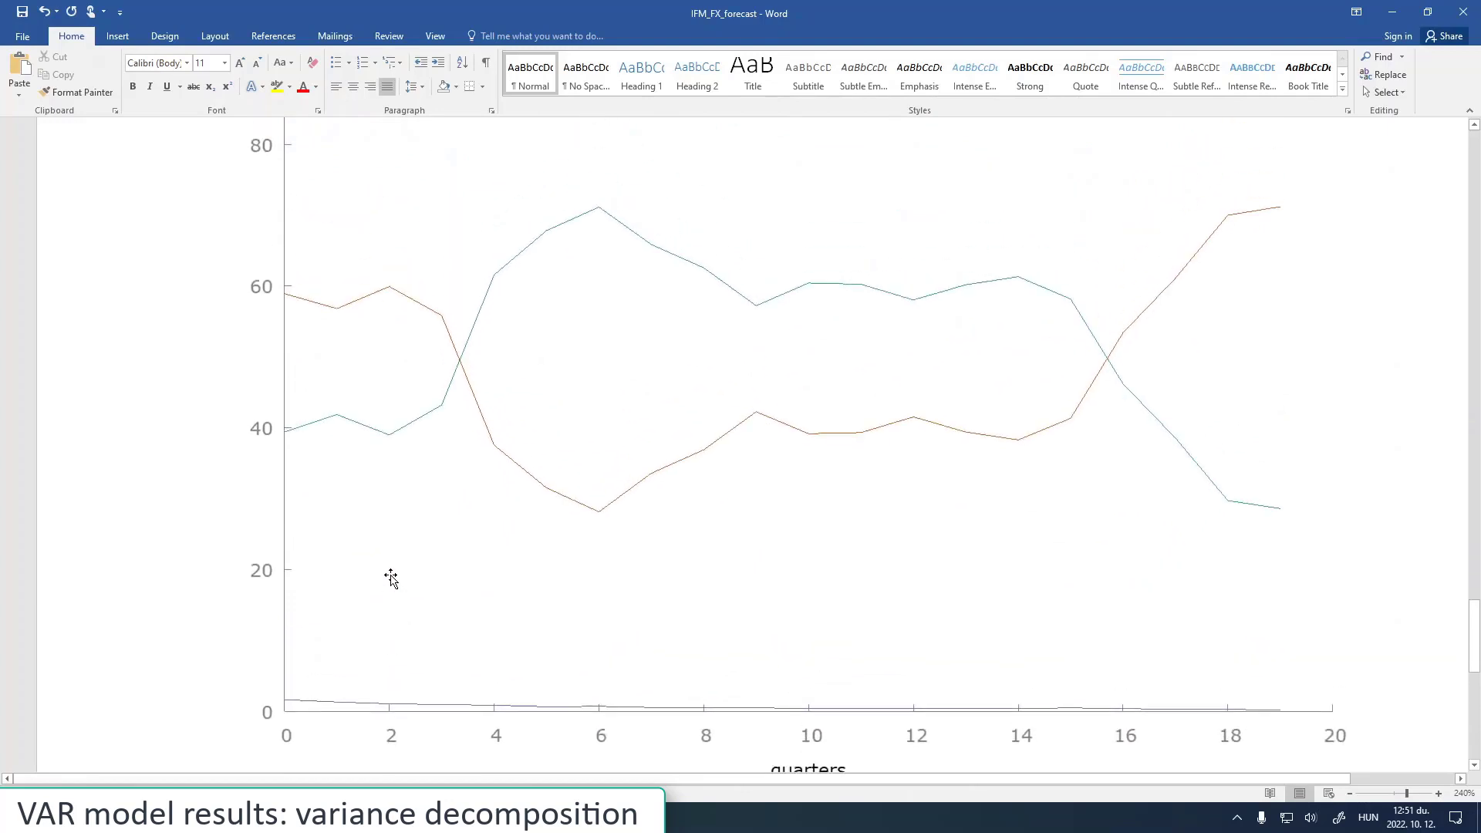
pyautogui.scroll(3, 391, 577)
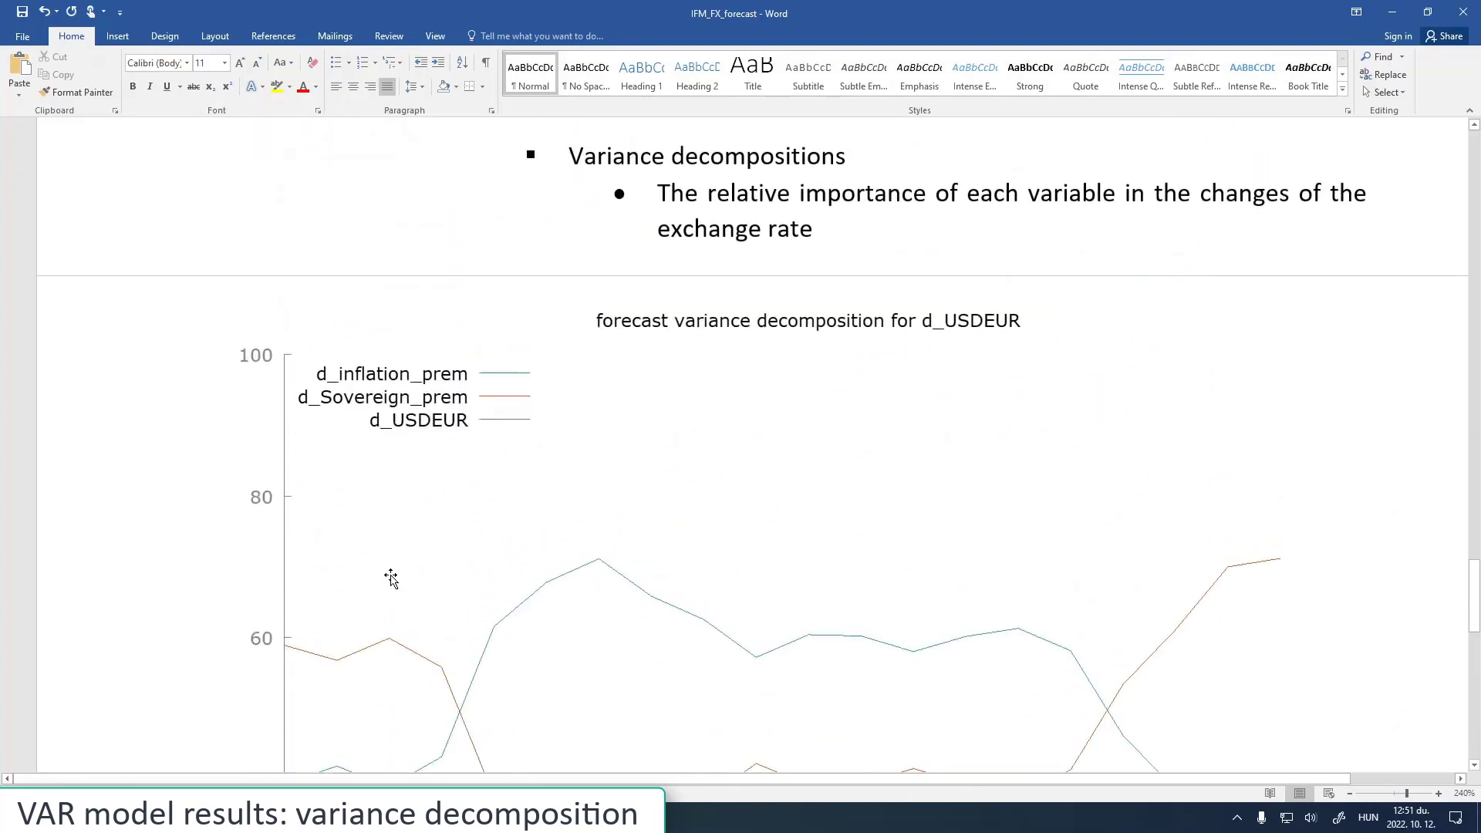
pyautogui.scroll(-2, 391, 583)
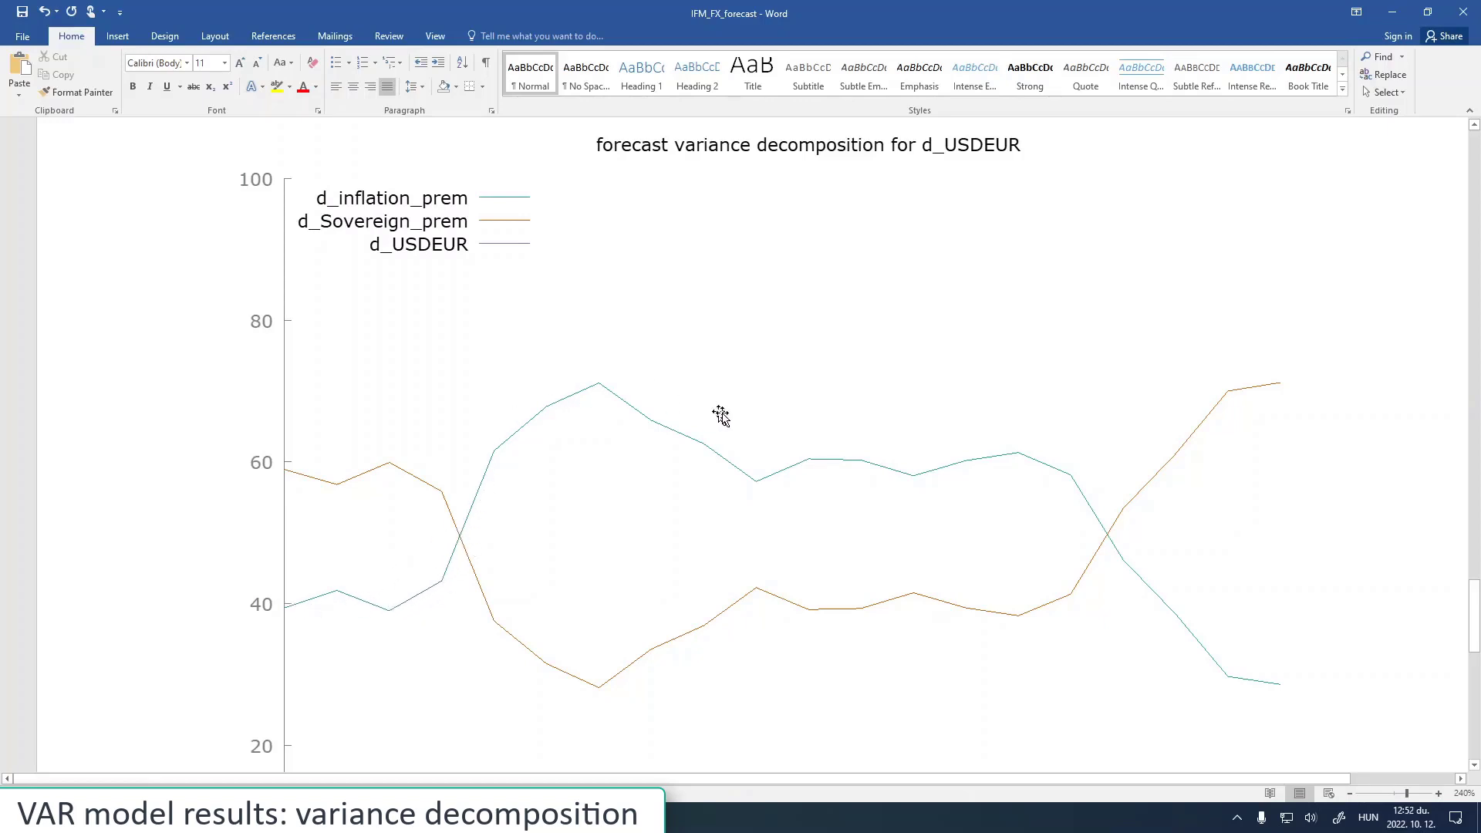
pyautogui.scroll(-4, 694, 545)
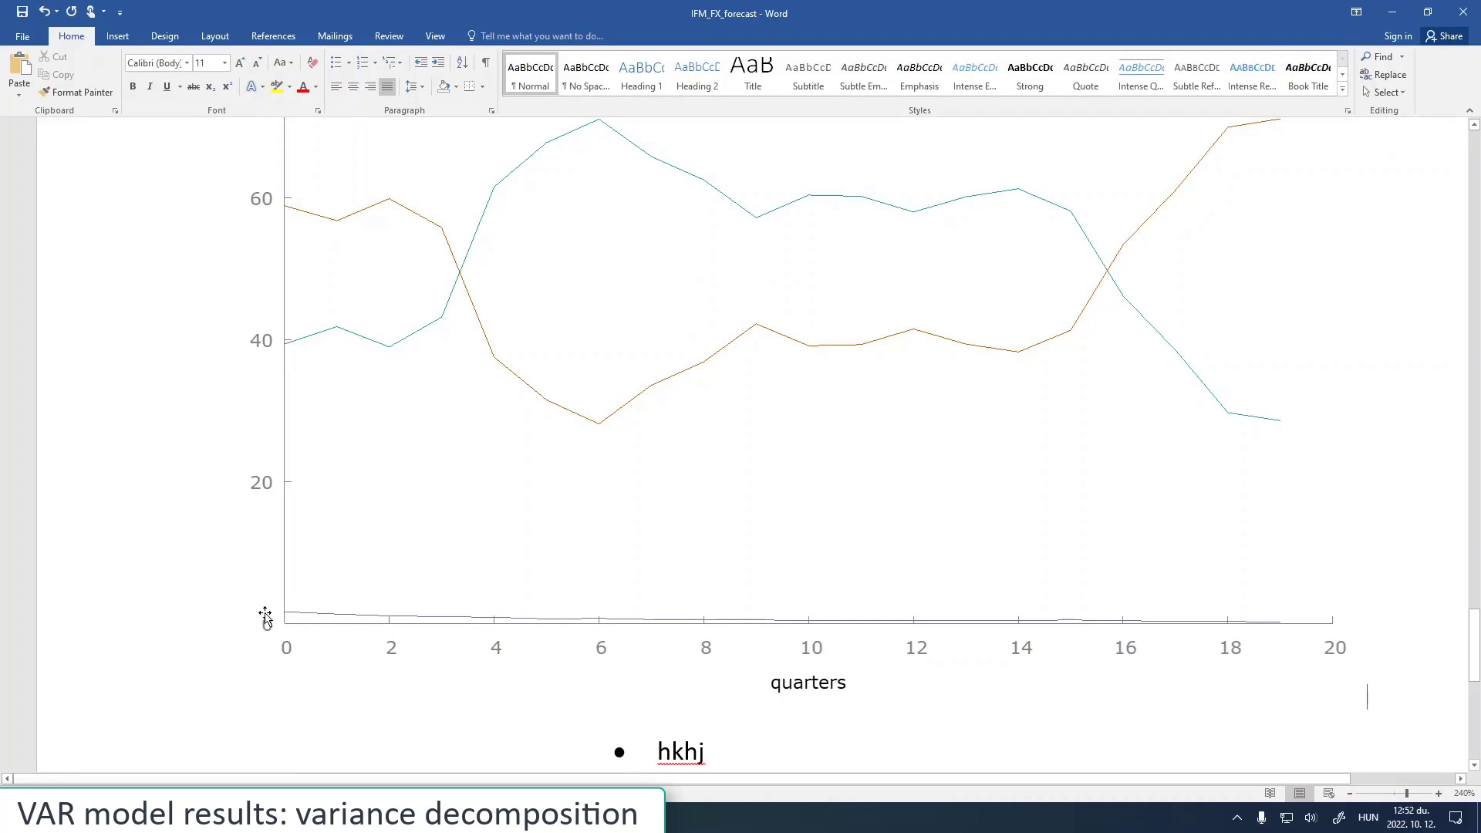
# Shrink the pasted variance decomposition graph proportionally to a little over half the text width
pyautogui.click(1091, 568)
pyautogui.moveTo(1368, 708); pyautogui.dragTo(887, 280)
pyautogui.scroll(5, 914, 381)
pyautogui.scroll(-5, 914, 381)
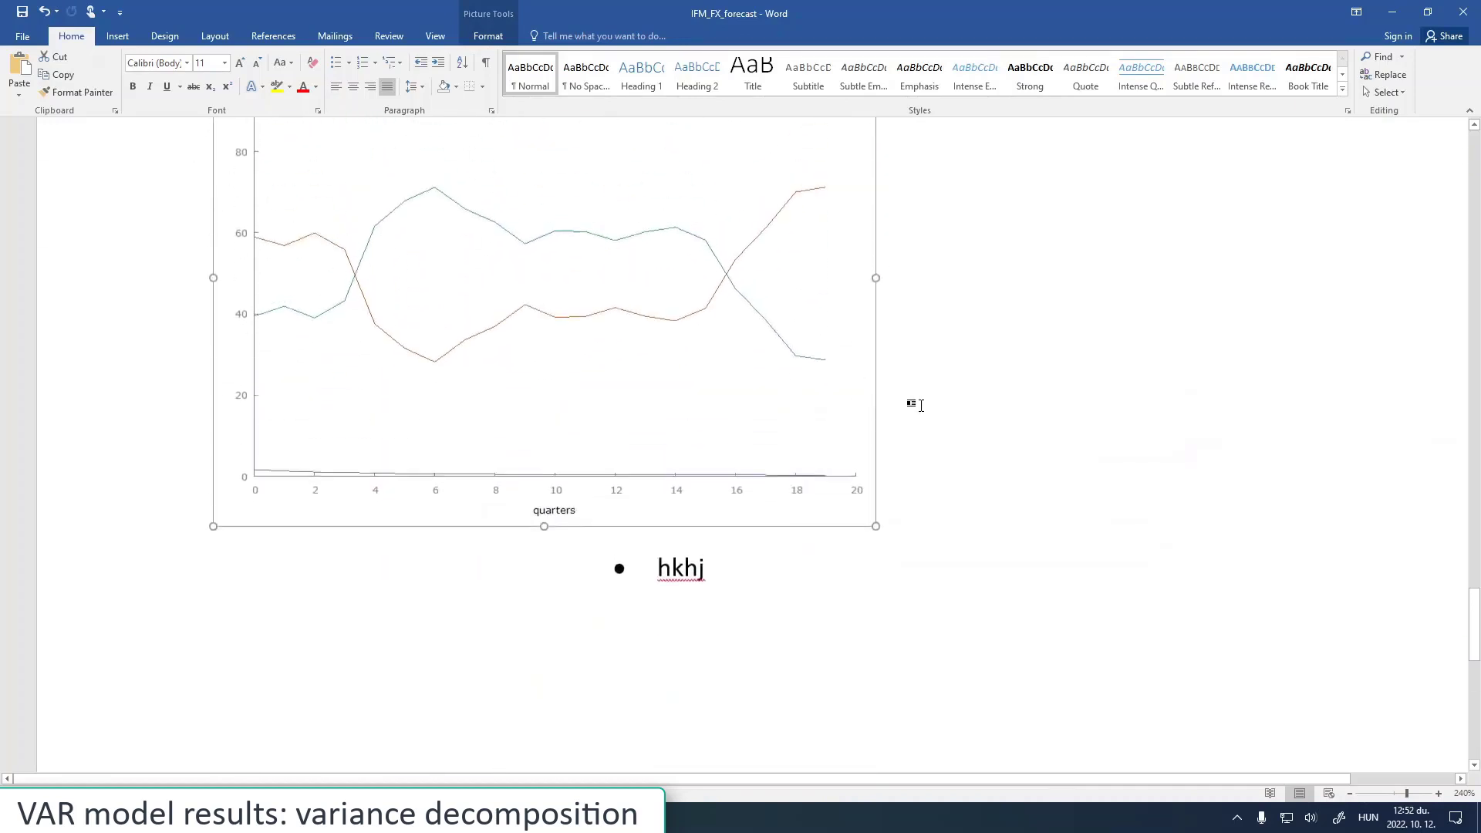
pyautogui.scroll(1, 914, 405)
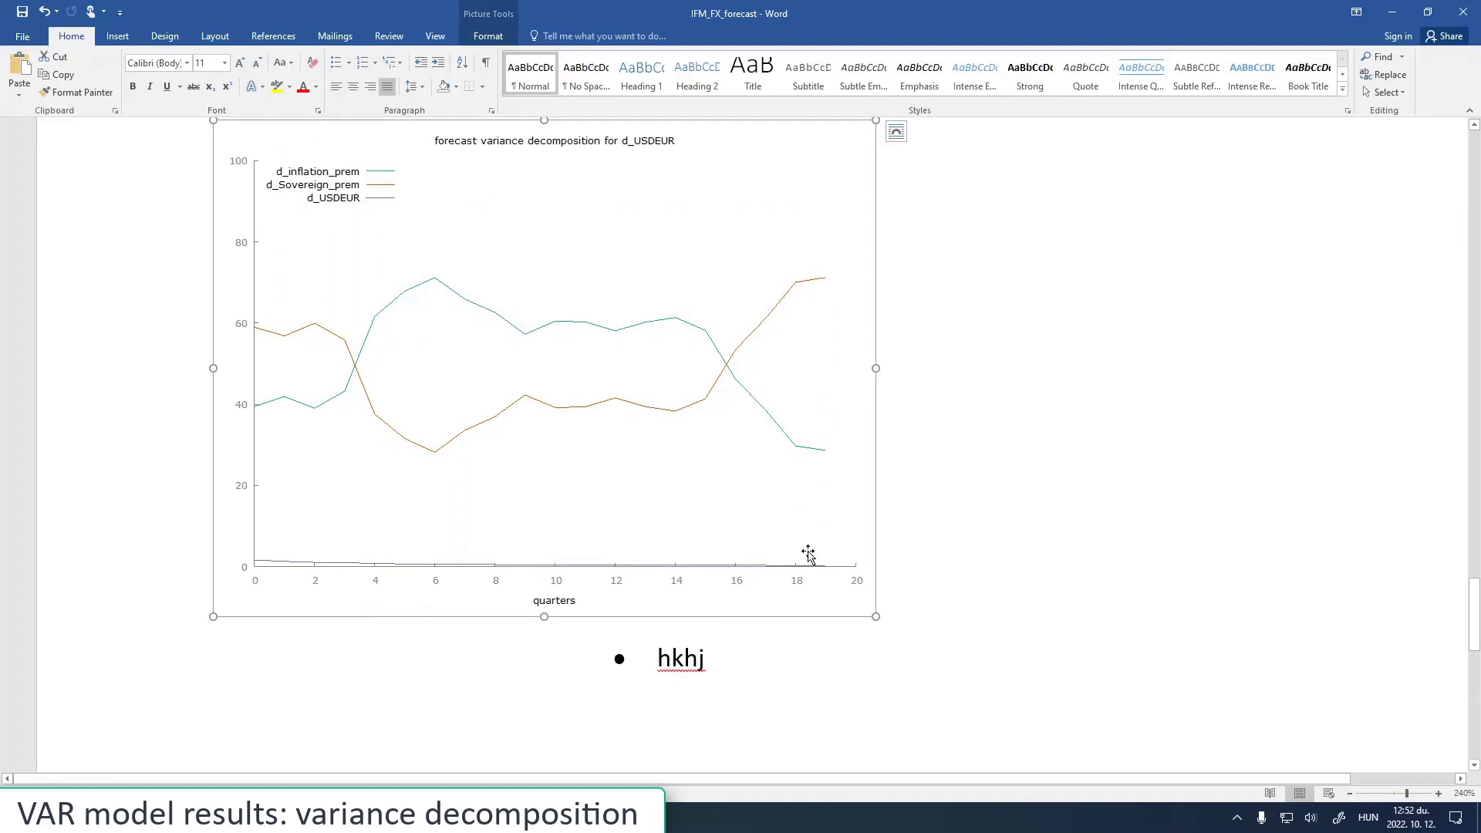
# Promote the placeholder bullet "hkhj" below the graph to the same level as "Variance decompositions"
pyautogui.click(714, 661)
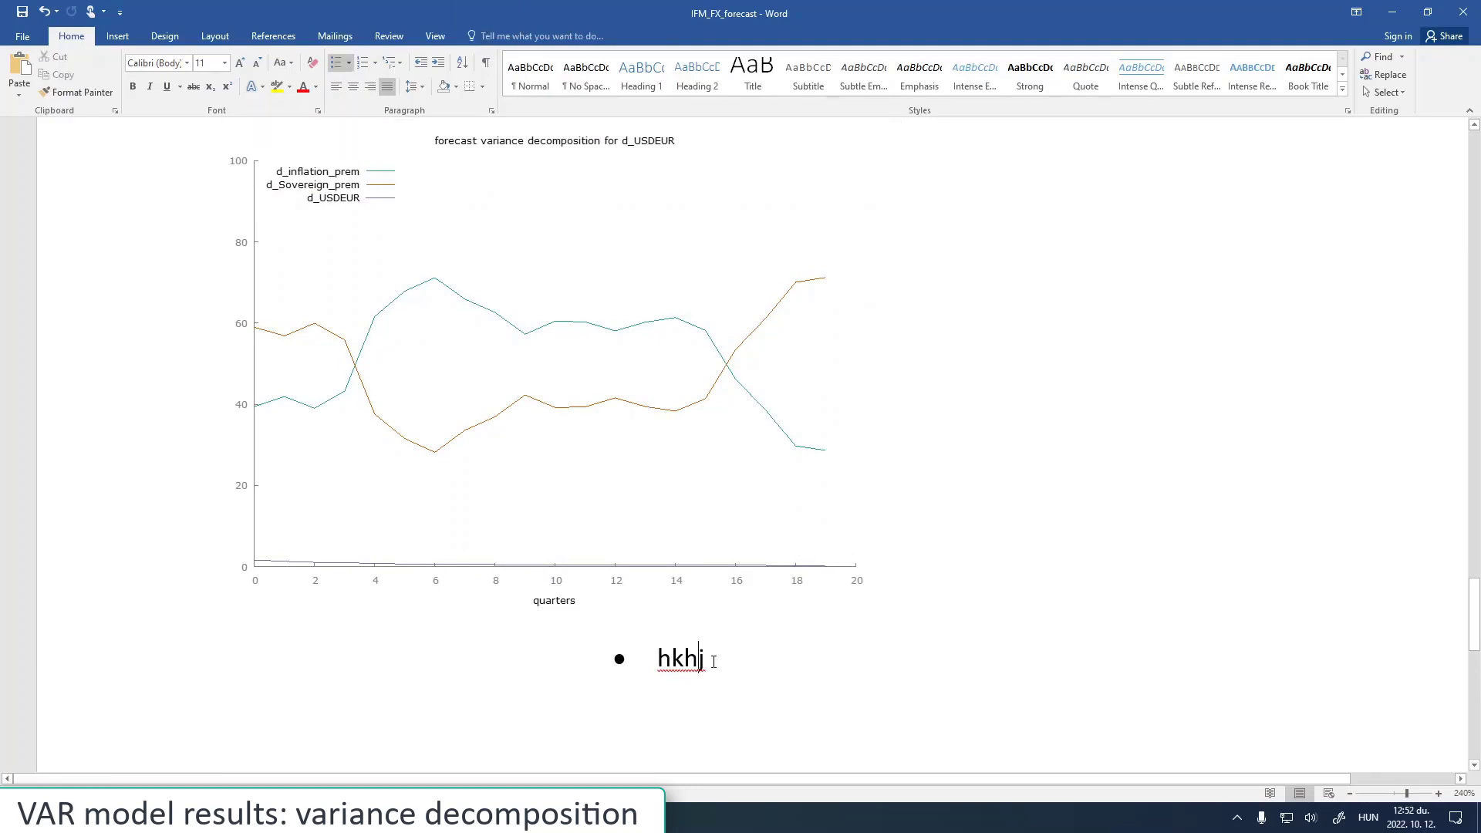
pyautogui.scroll(6, 714, 649)
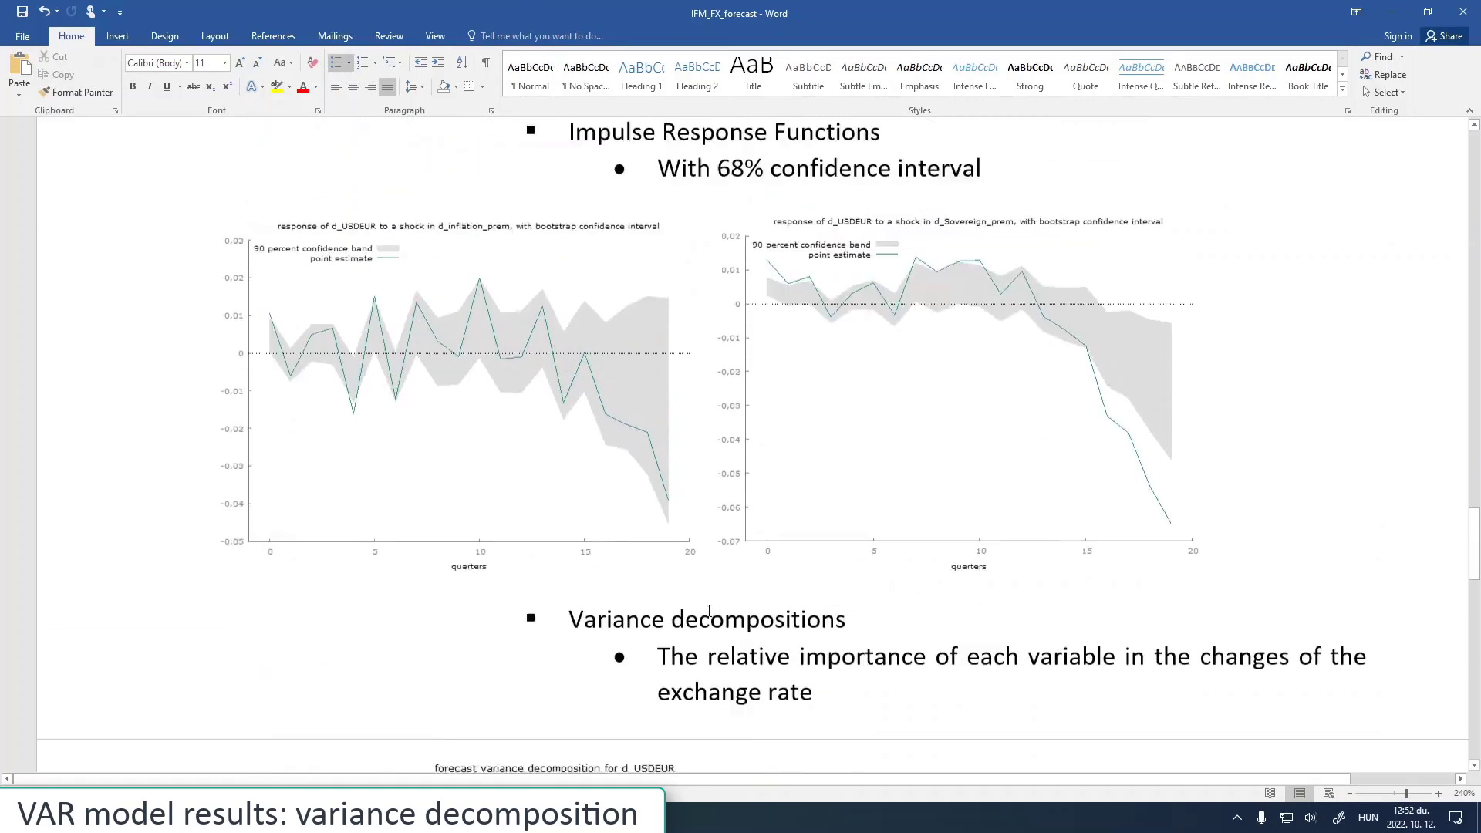
pyautogui.scroll(1, 709, 609)
pyautogui.scroll(-5, 705, 613)
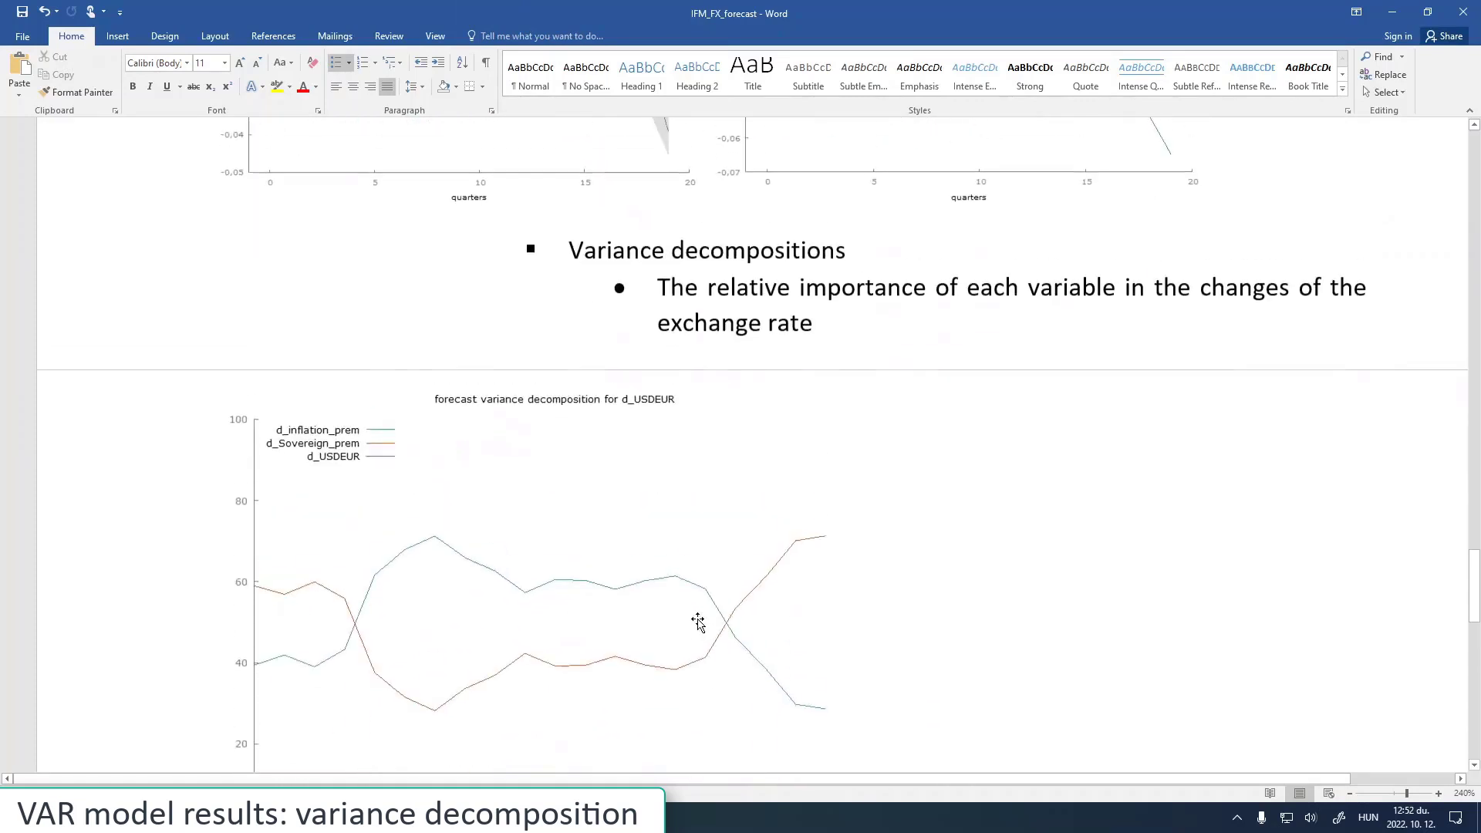
pyautogui.scroll(-2, 613, 698)
pyautogui.doubleClick(670, 744)
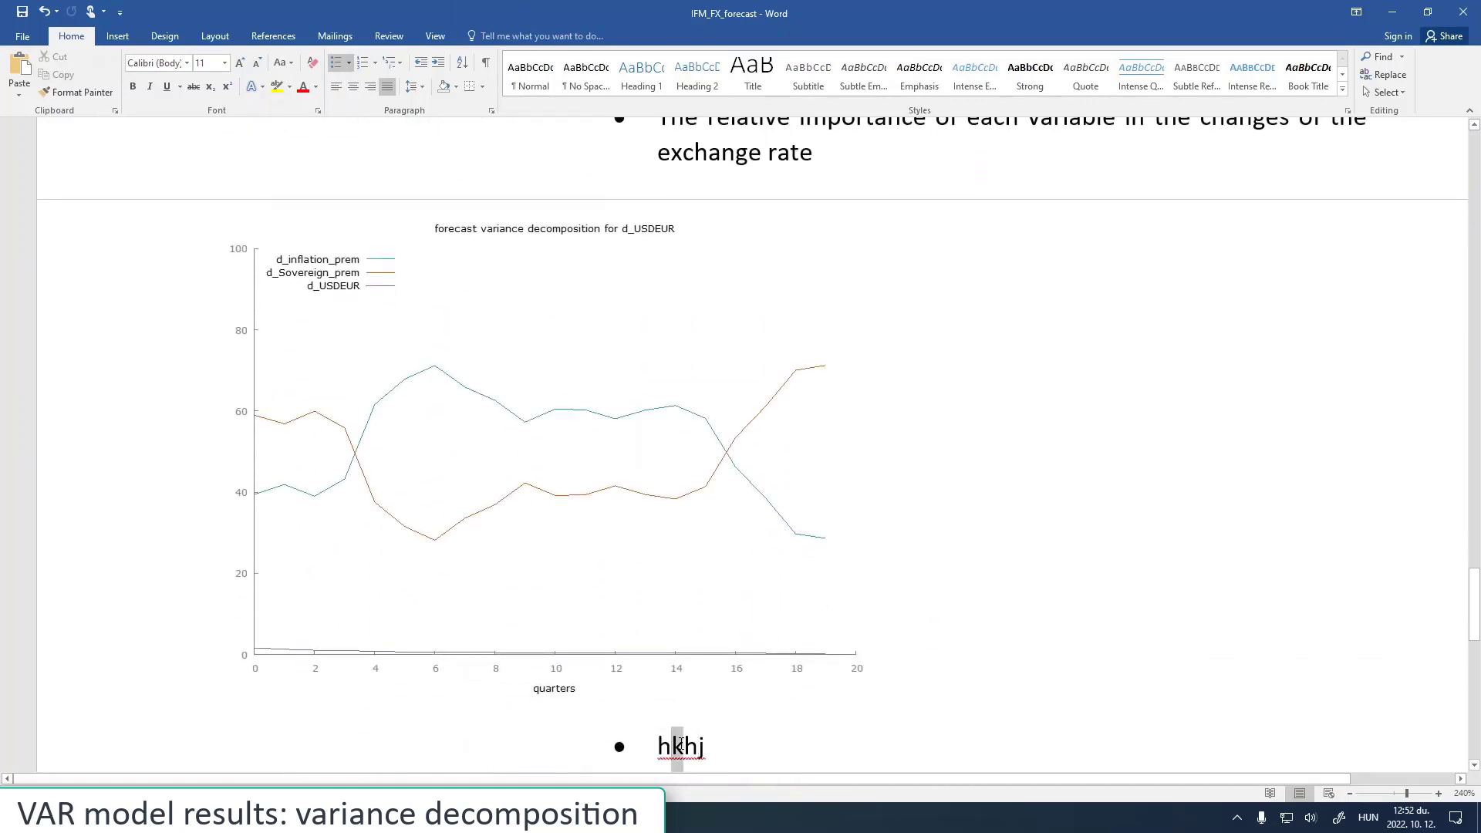
pyautogui.click(420, 62)
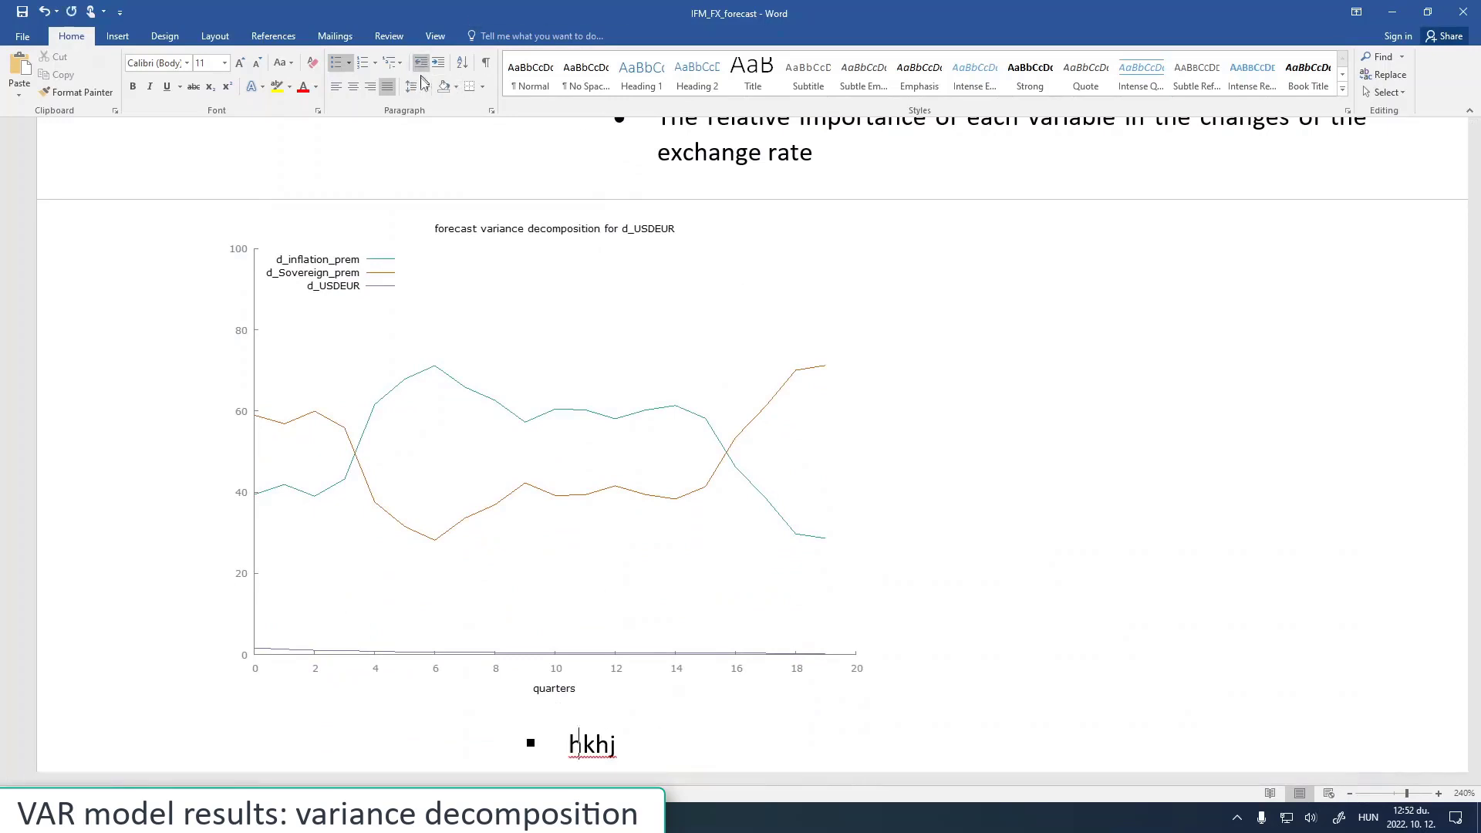
# Replace the placeholder bullet "hkhj" below the variance decomposition graph with "Forecast" and add an empty sub-bullet under it
pyautogui.scroll(3, 895, 446)
pyautogui.scroll(-3, 897, 448)
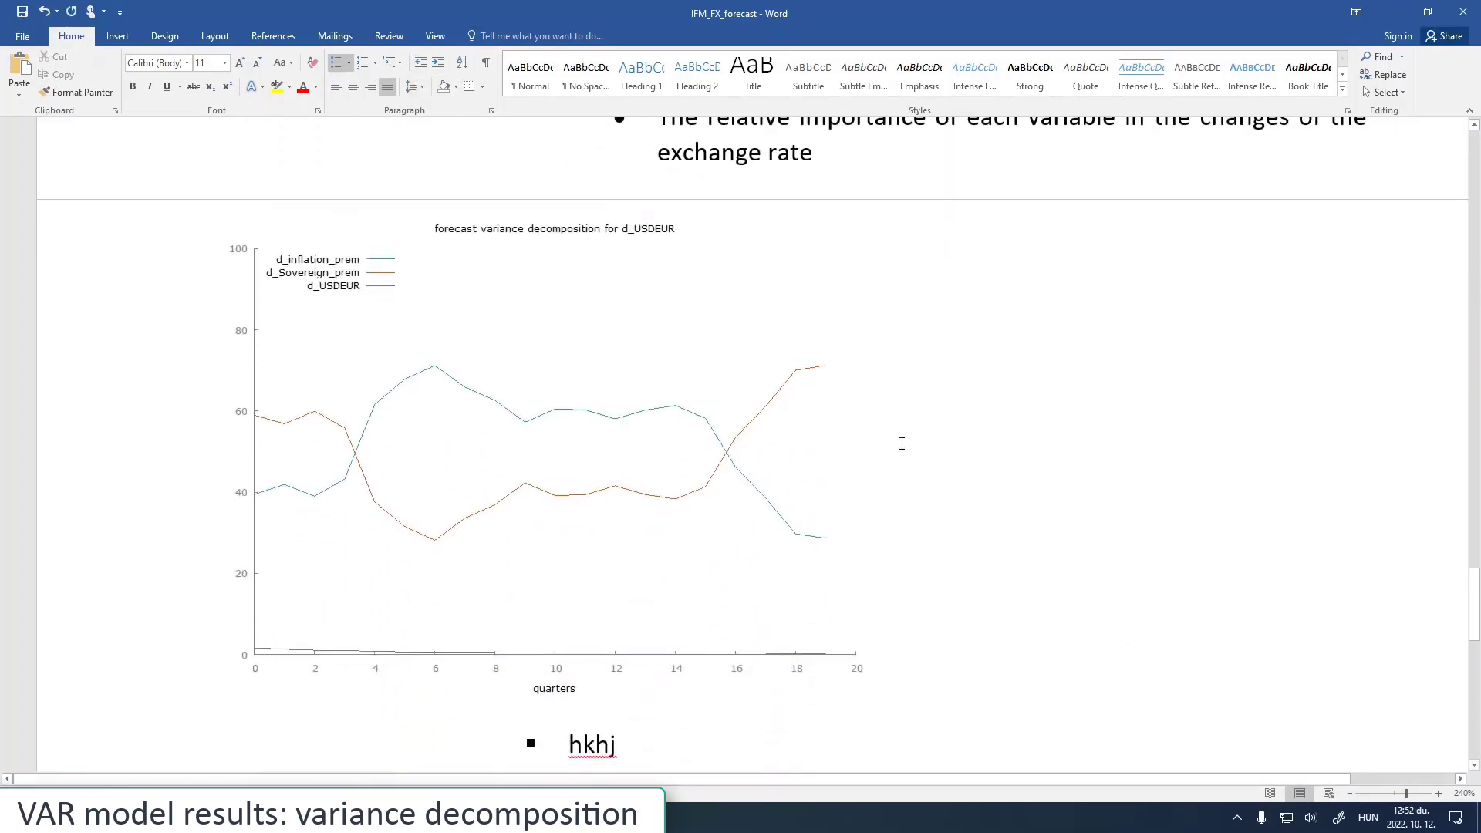
pyautogui.write('Forecast')
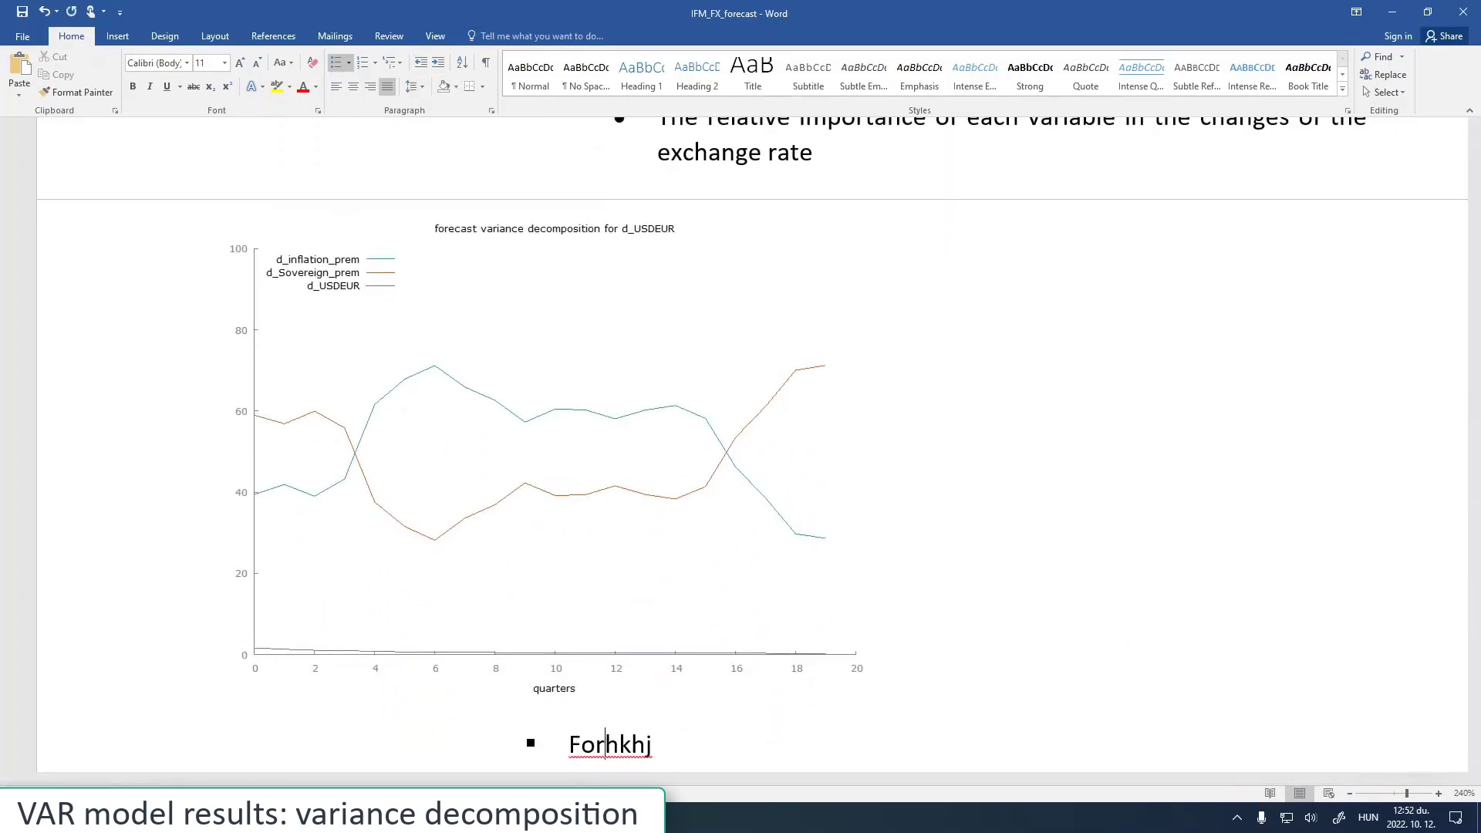
pyautogui.press('Delete')
pyautogui.press('Delete')
pyautogui.press('Delete')
pyautogui.press('Delete')
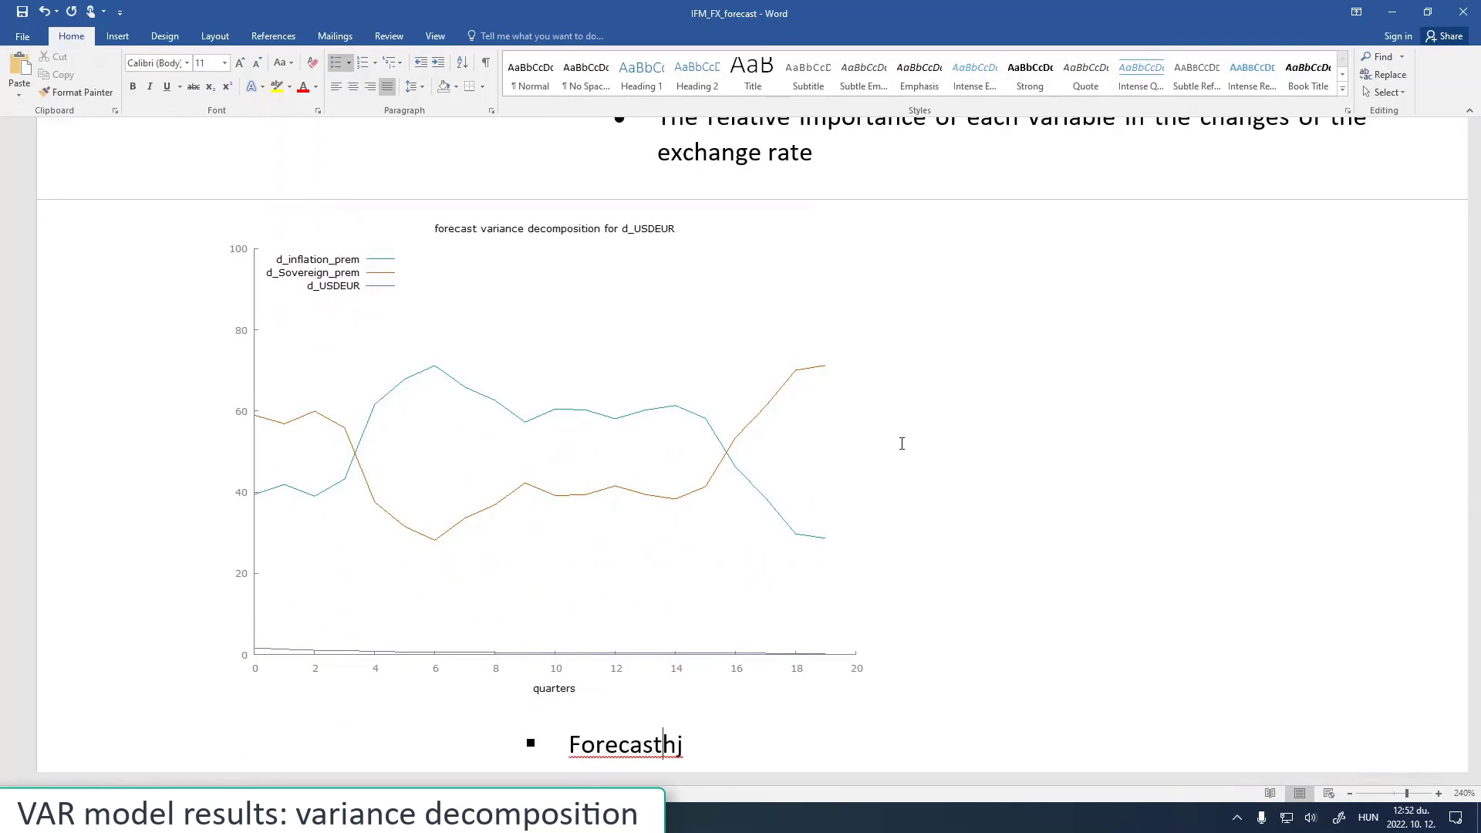
pyautogui.press('Return')
pyautogui.press('Tab')
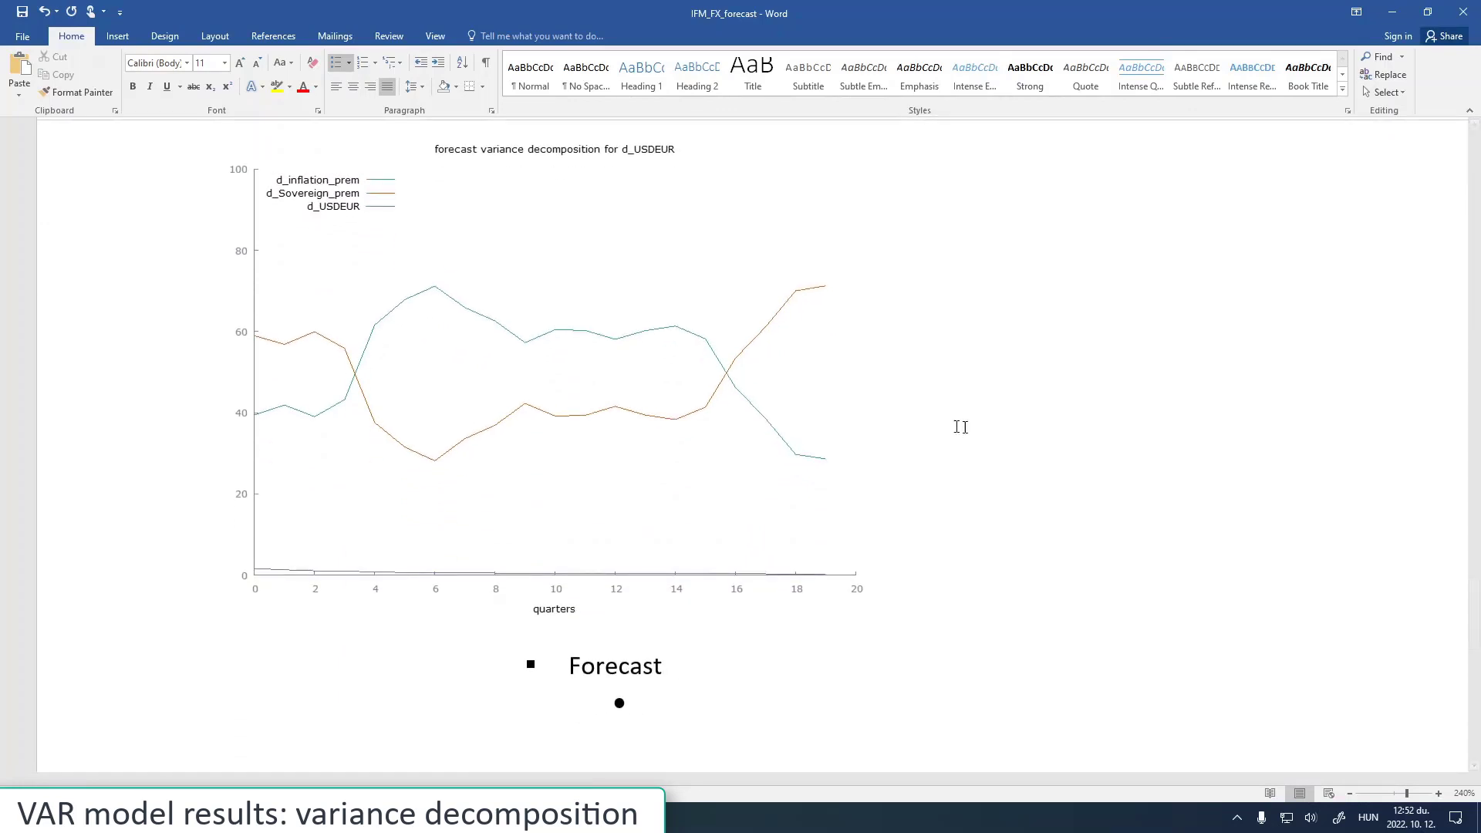
# In gretl's vector autoregression output, forecast d_USDEUR with fitted values shown for the pre-forecast range and 1 - α set to 0,68
pyautogui.moveTo(364, 816)
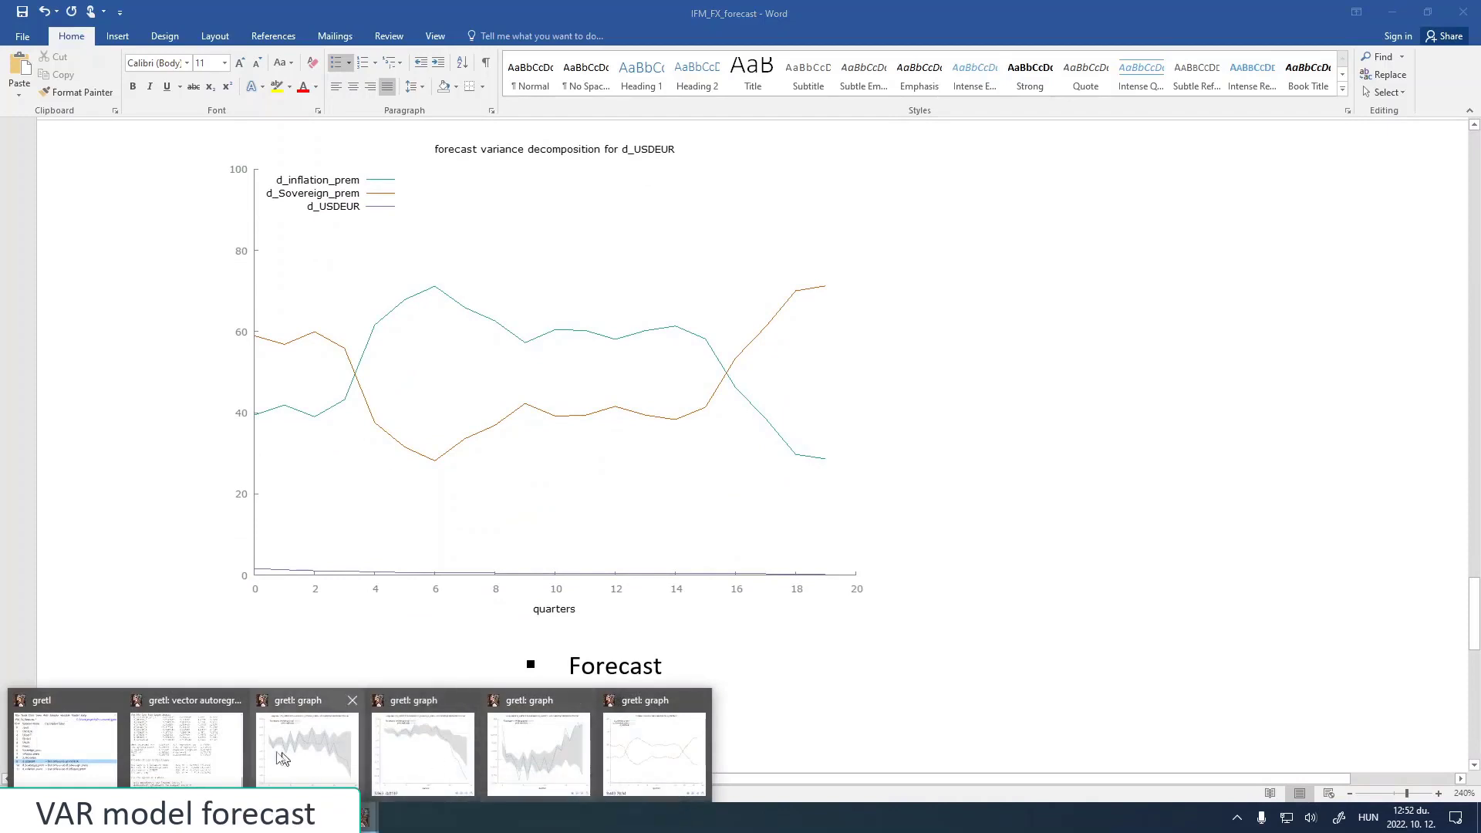
pyautogui.click(194, 760)
pyautogui.click(528, 91)
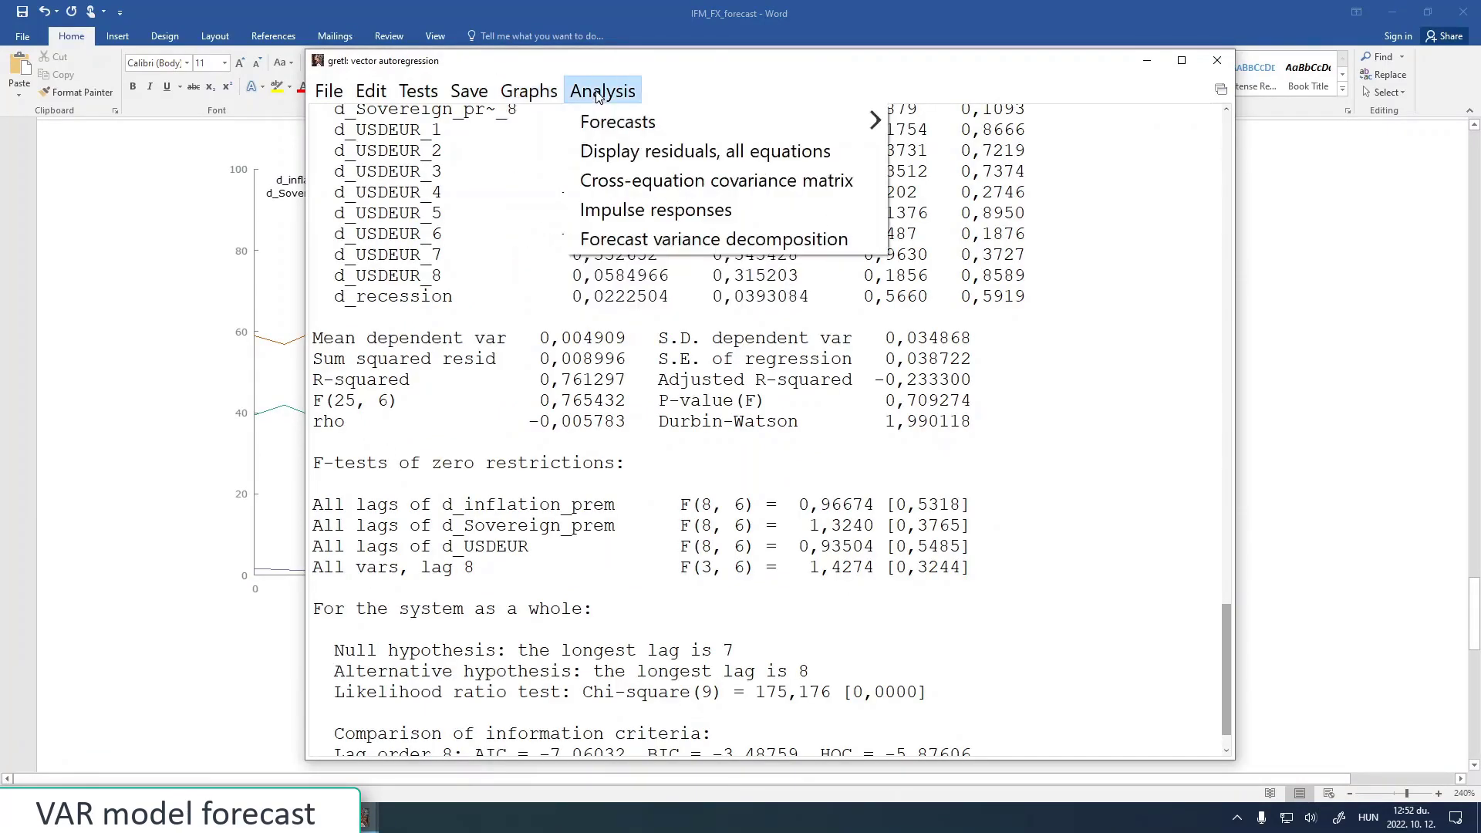
pyautogui.moveTo(849, 129)
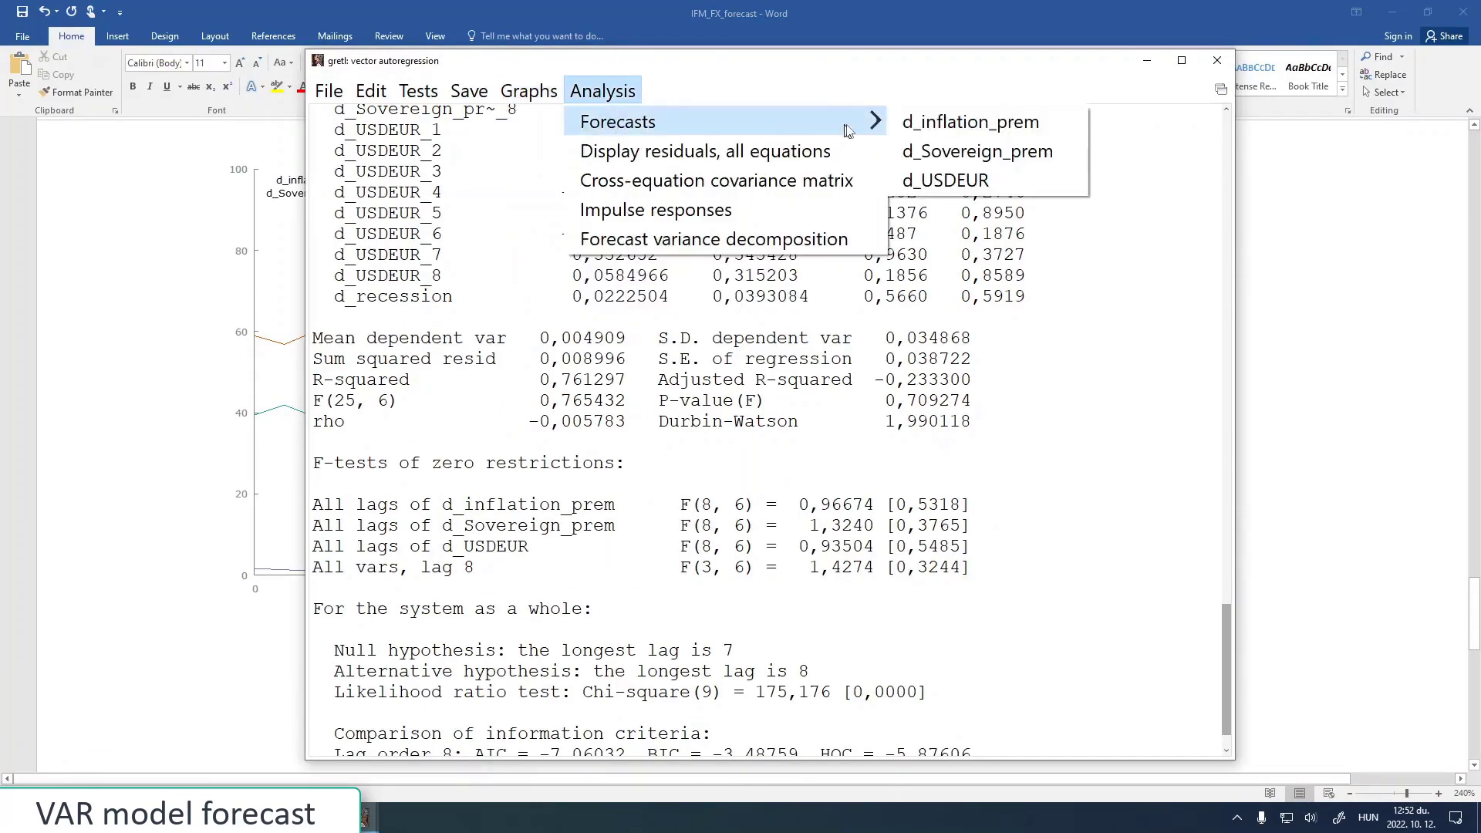
pyautogui.click(956, 182)
pyautogui.moveTo(929, 14); pyautogui.dragTo(502, 188)
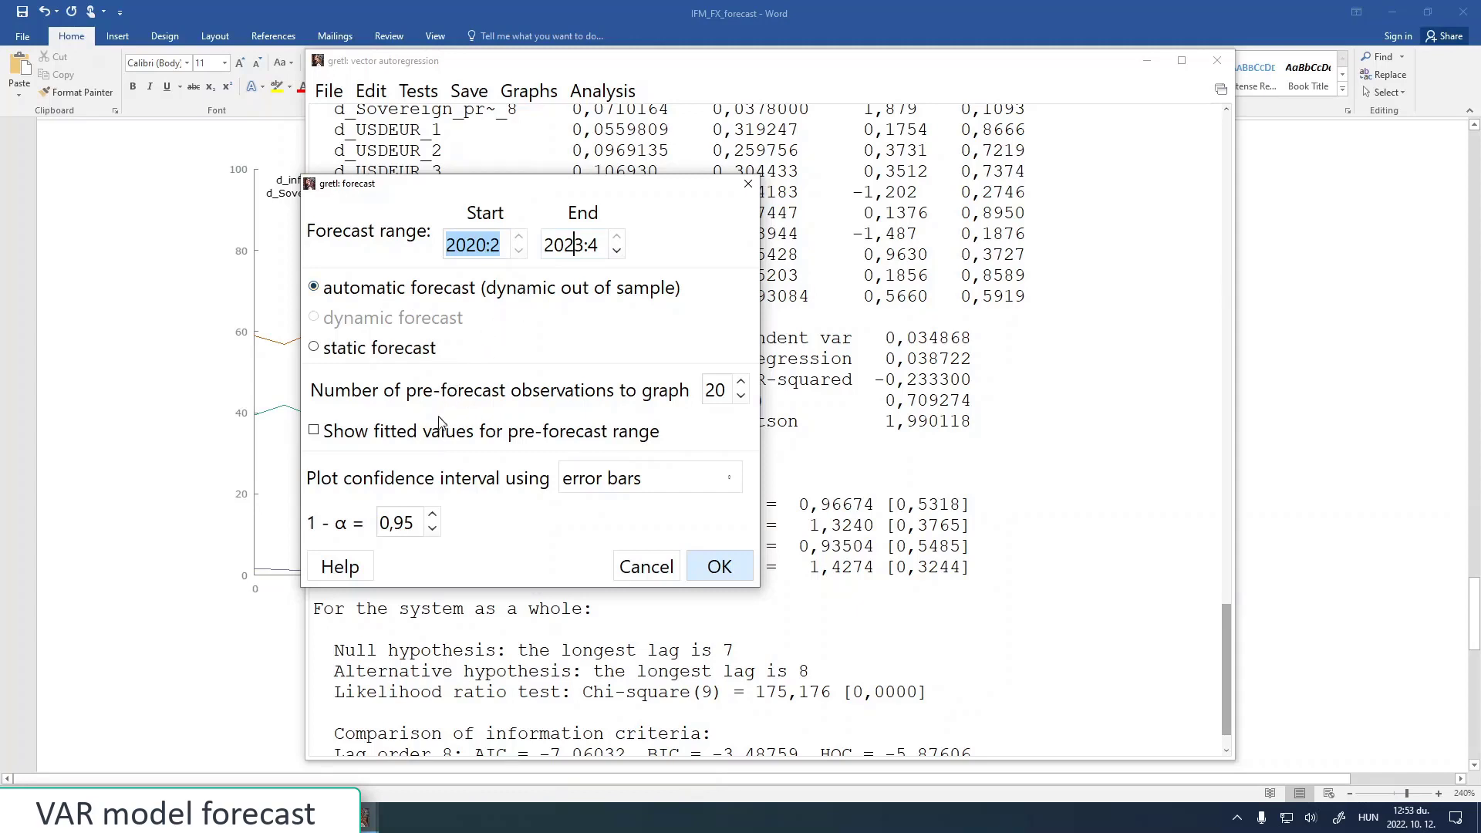
pyautogui.click(344, 436)
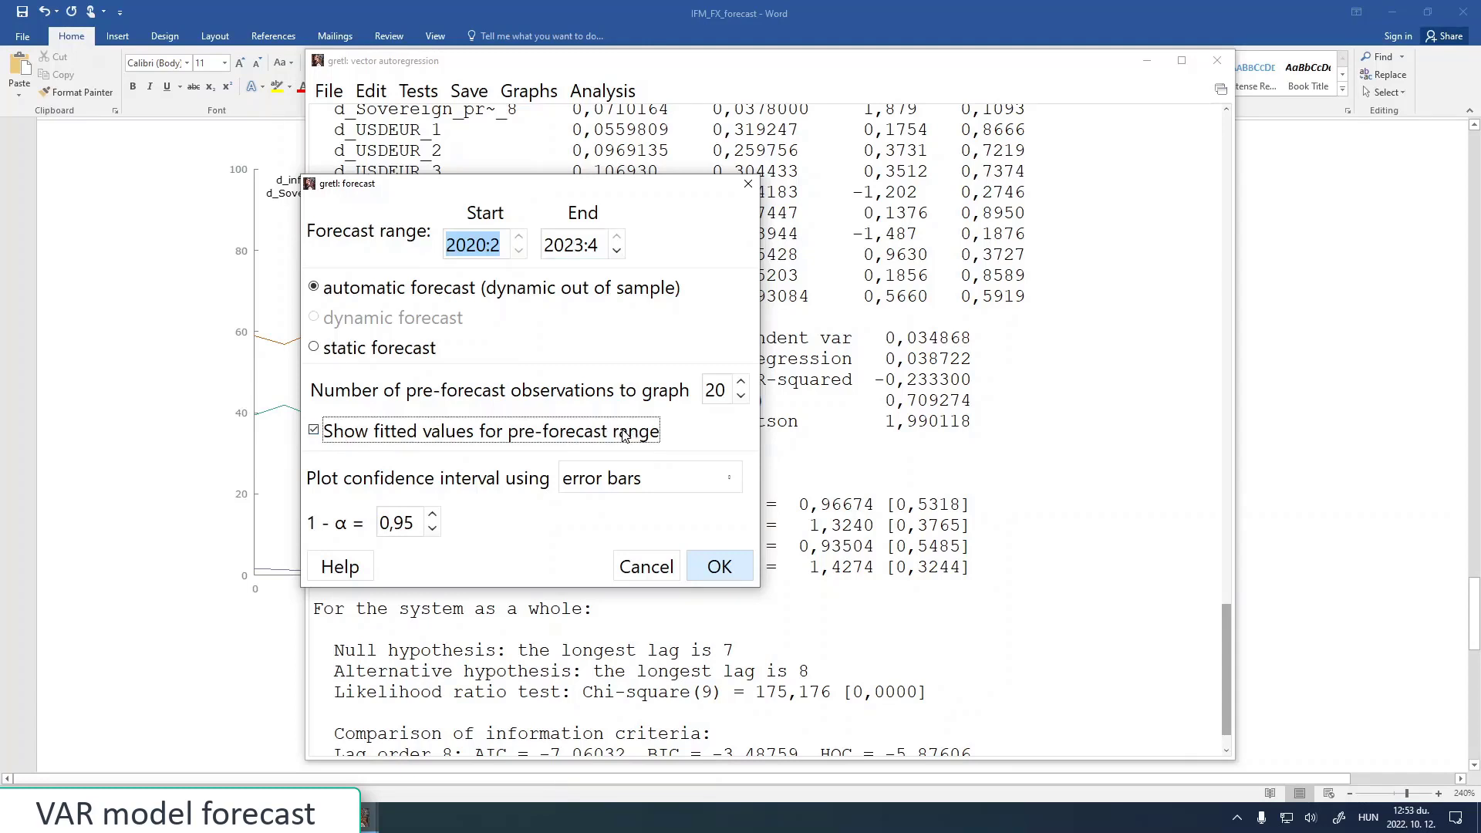
pyautogui.doubleClick(406, 521)
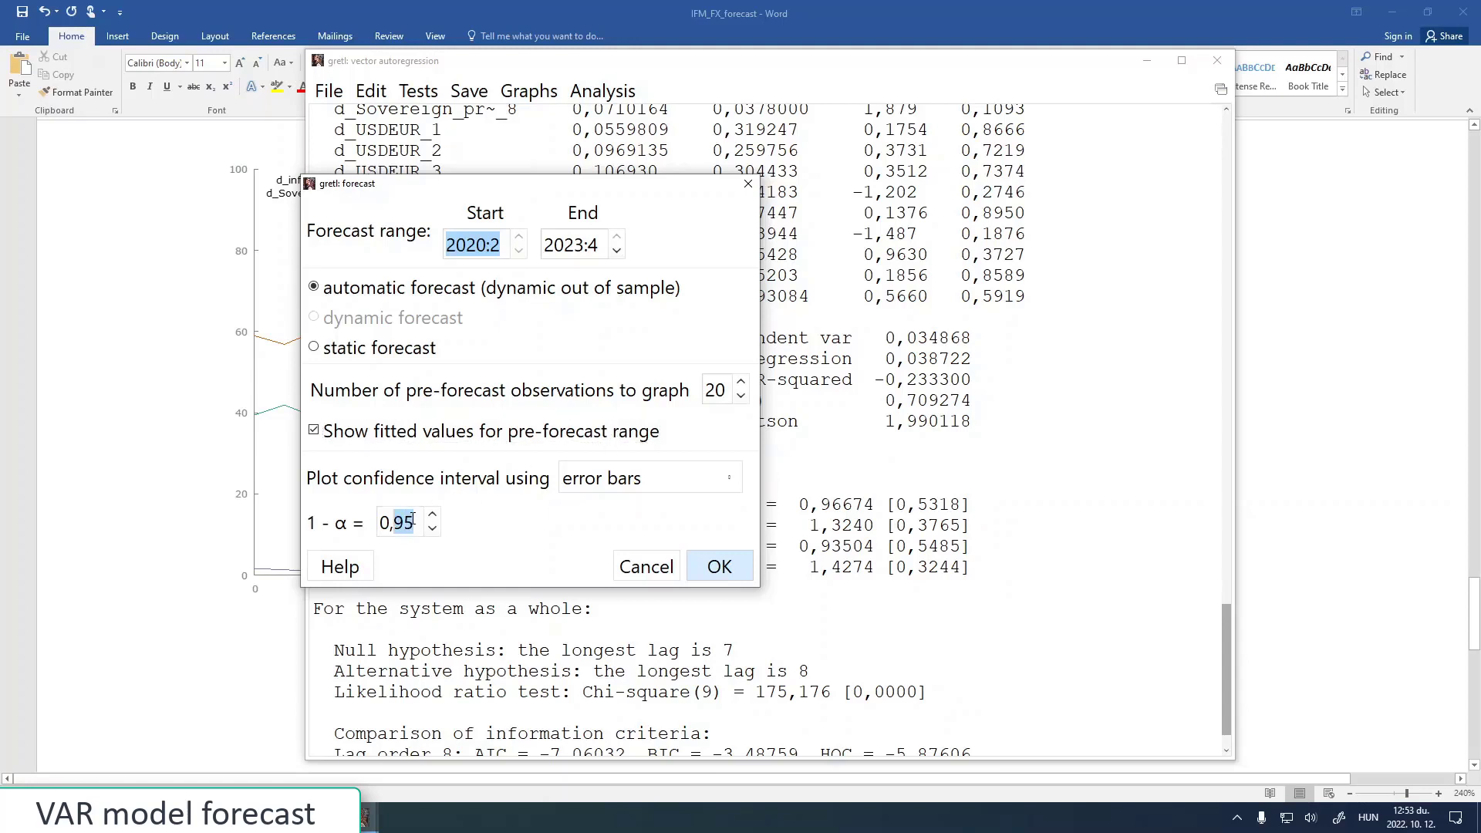
pyautogui.write('68')
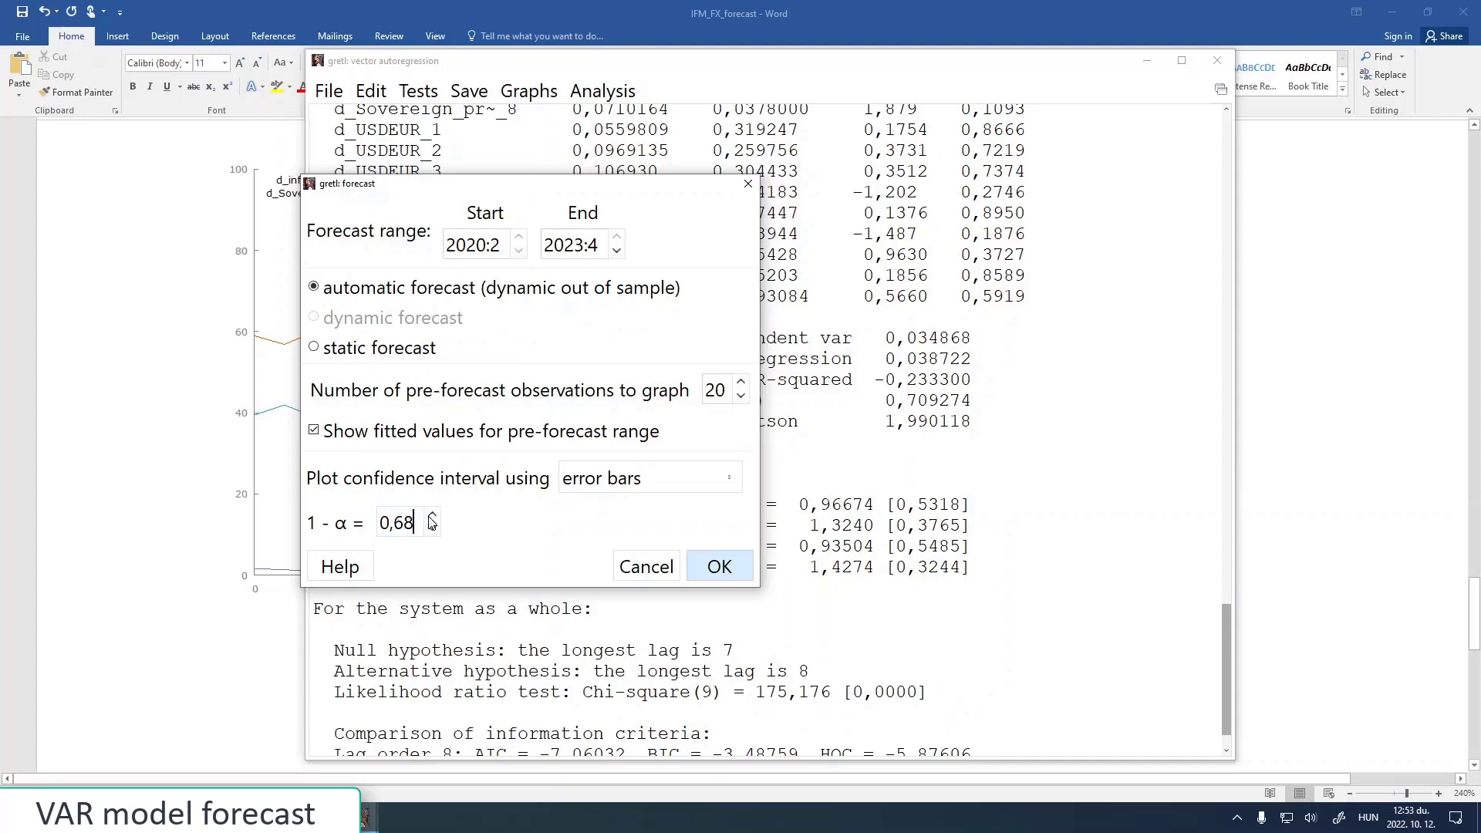
pyautogui.click(711, 568)
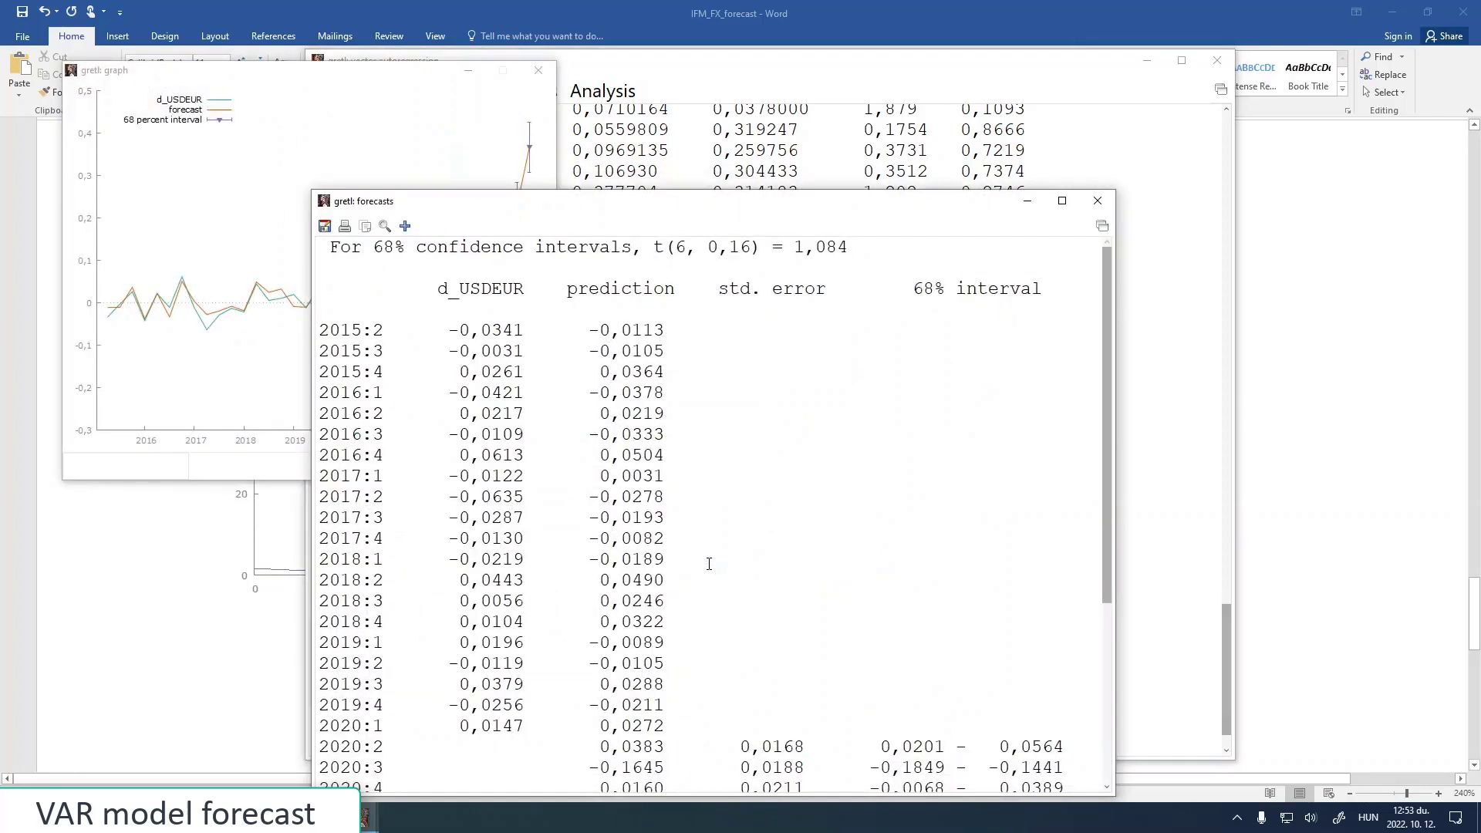
# Copy gretl's d_USDEUR forecast graph and paste it into the empty sub-bullet under "Forecast" in the Word document
pyautogui.click(406, 75)
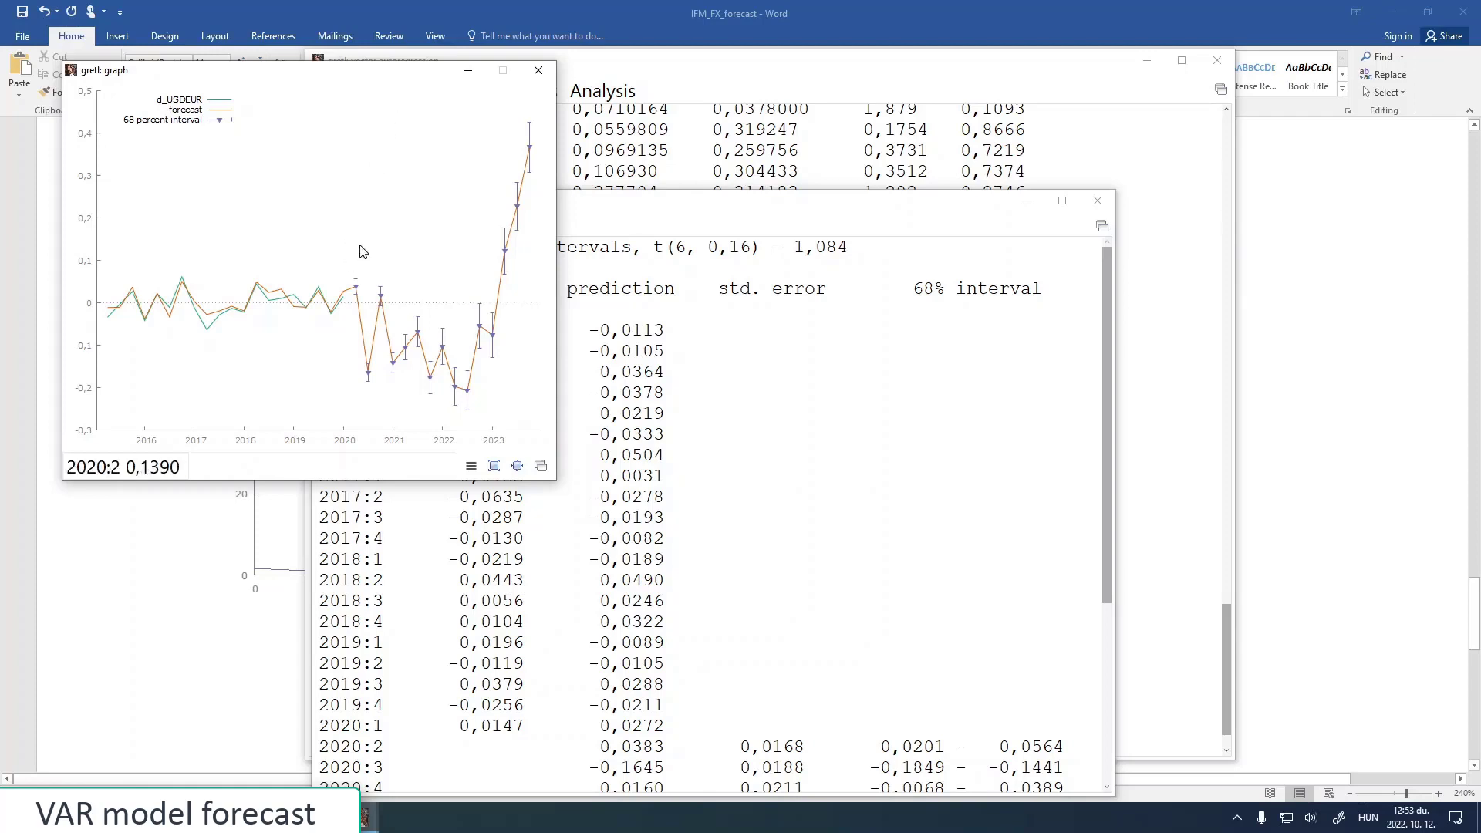
pyautogui.rightClick(283, 202)
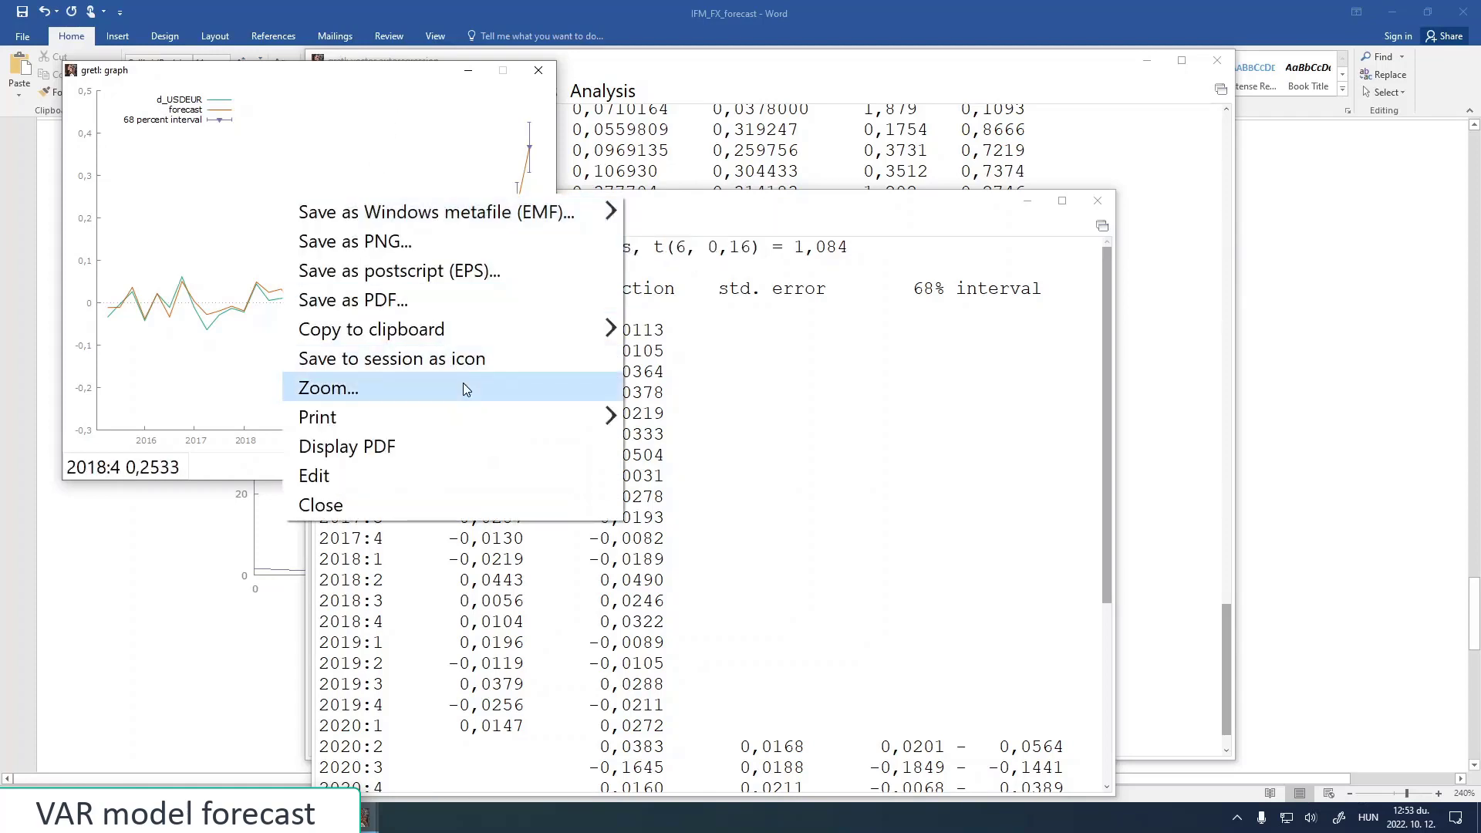
pyautogui.moveTo(512, 332)
pyautogui.click(662, 332)
pyautogui.click(173, 634)
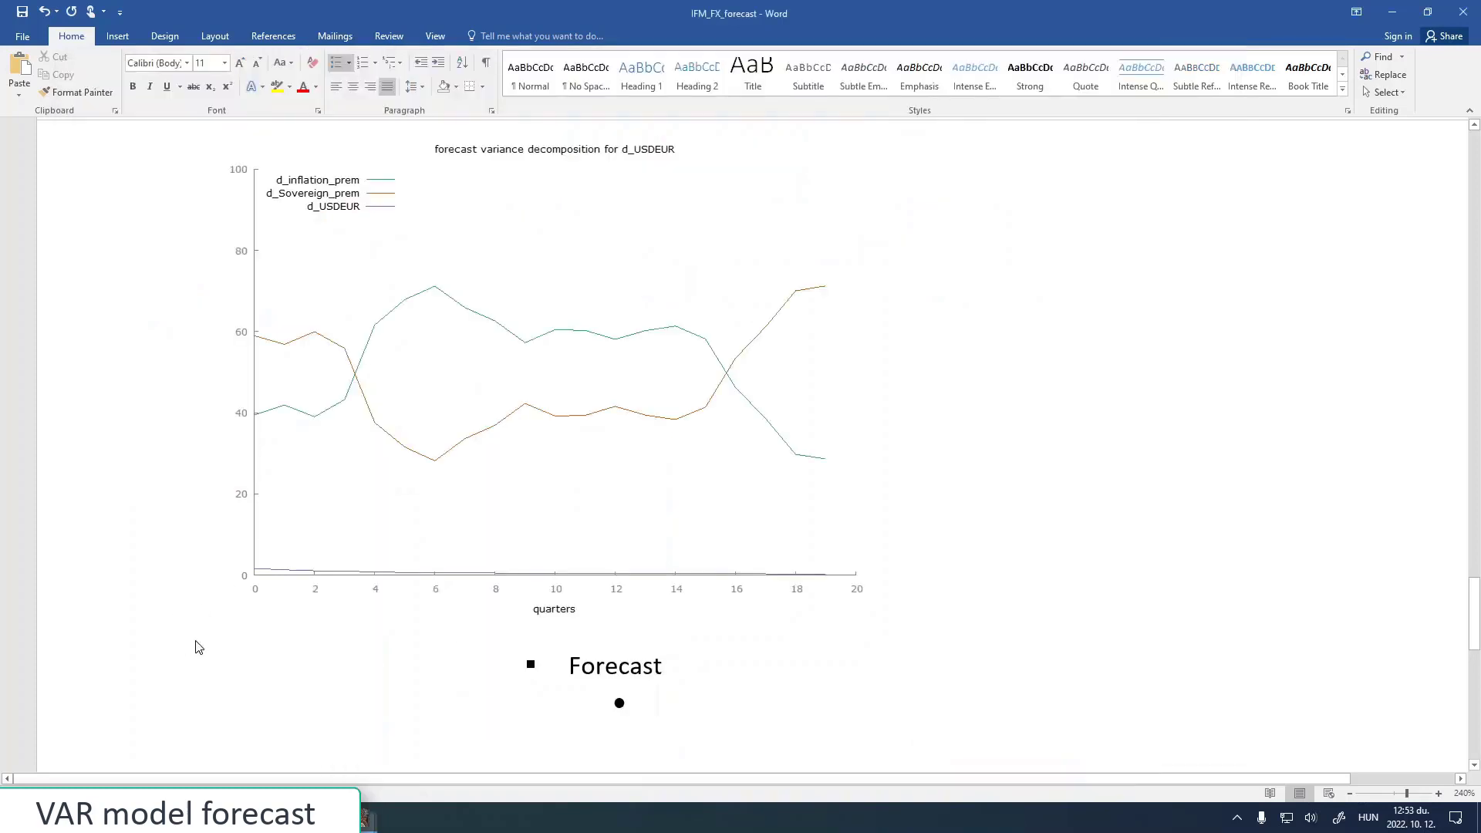
pyautogui.scroll(-3, 447, 615)
pyautogui.scroll(-1, 474, 537)
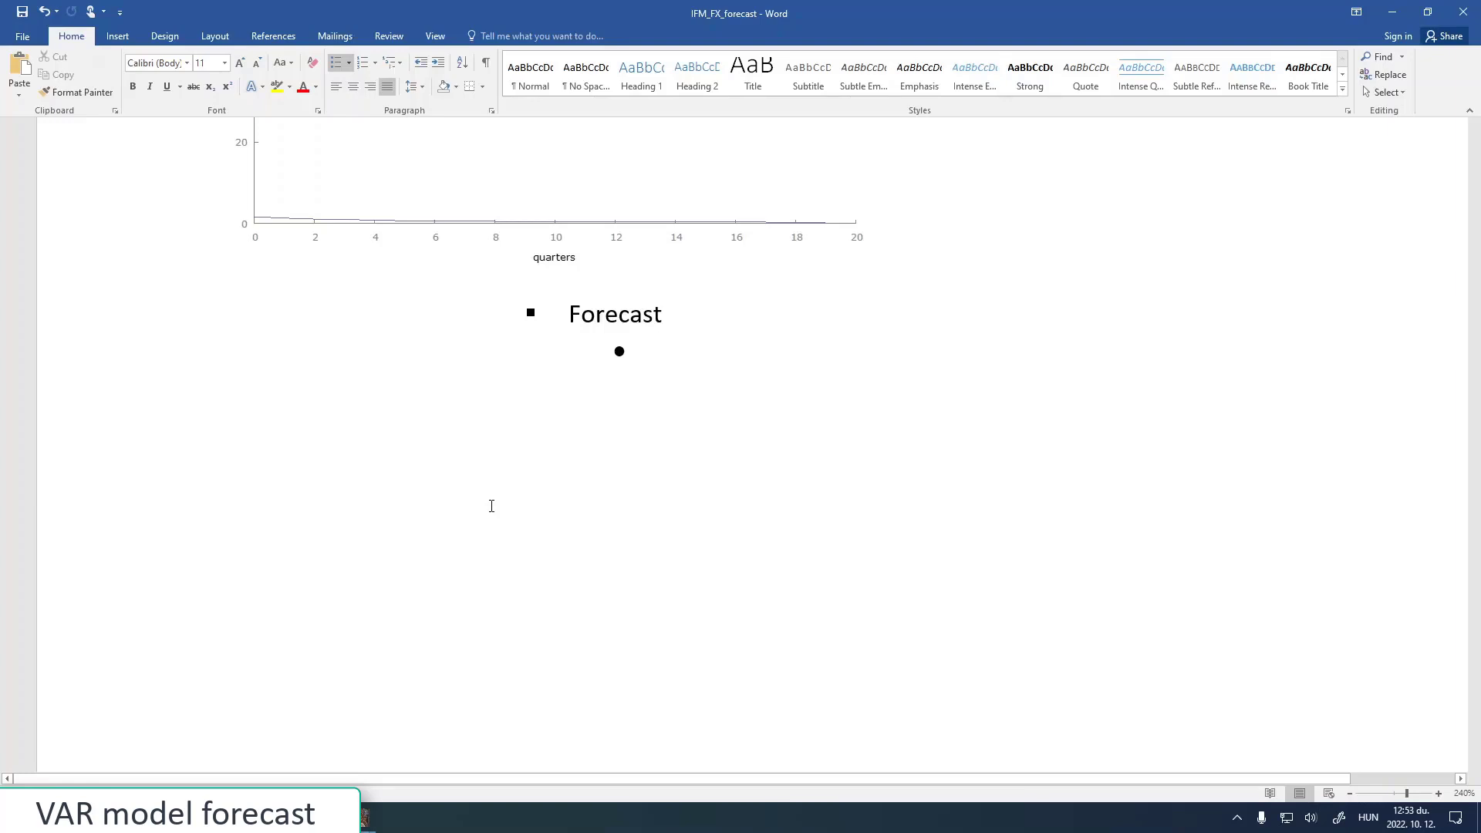
pyautogui.hotkey('ctrl', 'v')
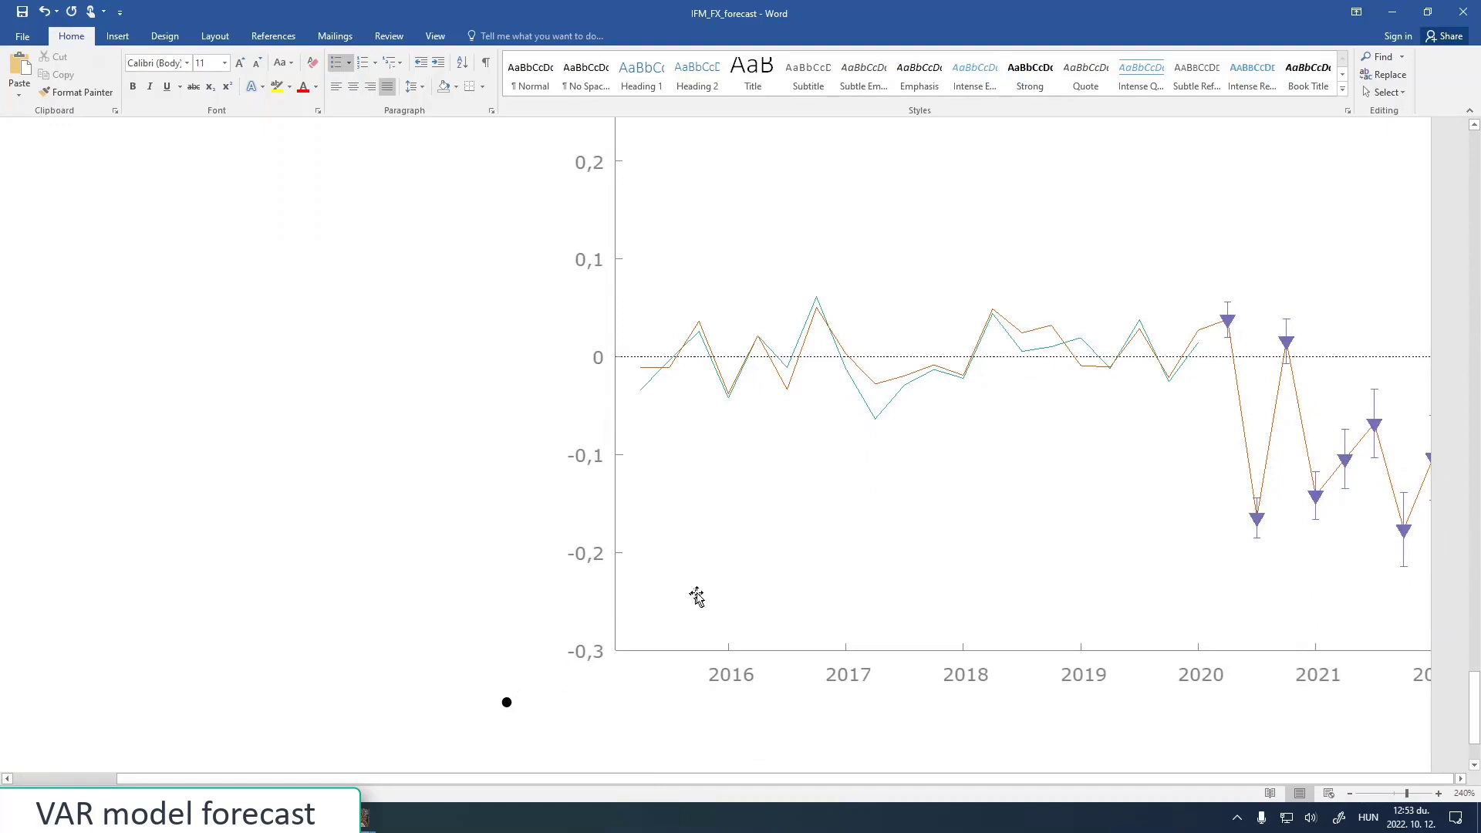
# Shrink the pasted forecast graph proportionally to fit within the page margins and add another bullet below it
pyautogui.click(687, 600)
pyautogui.moveTo(544, 707); pyautogui.dragTo(978, 190)
pyautogui.scroll(4, 1302, 377)
pyautogui.scroll(2, 1307, 487)
pyautogui.scroll(-6, 1308, 486)
pyautogui.click(1297, 308)
pyautogui.press('Return')
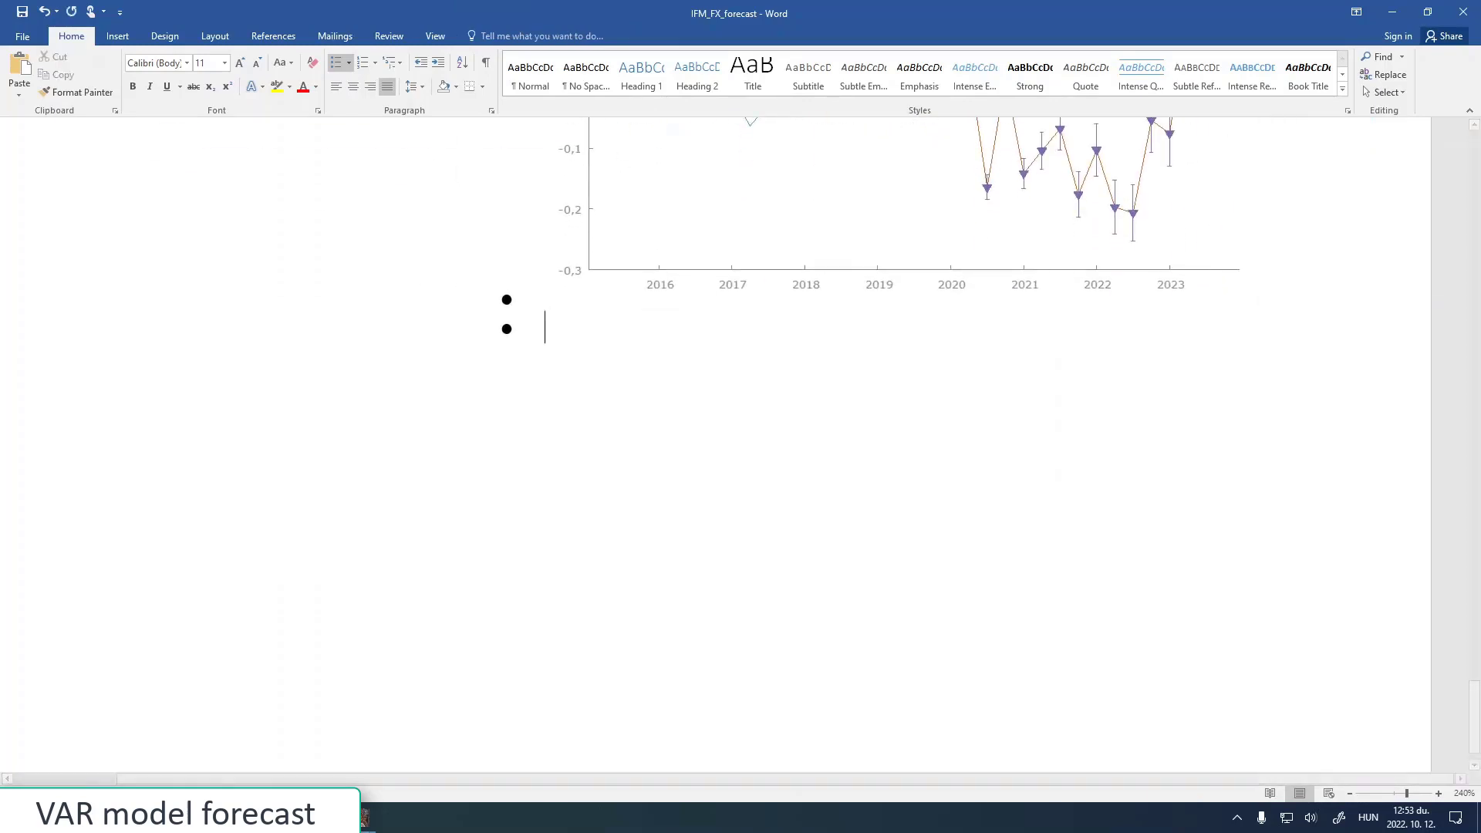
# Write in the last bullet below the forecast graph that a significant devaluation for the euro is expected against the USD for 2023 "in case of"
pyautogui.scroll(5, 979, 373)
pyautogui.scroll(2, 562, 486)
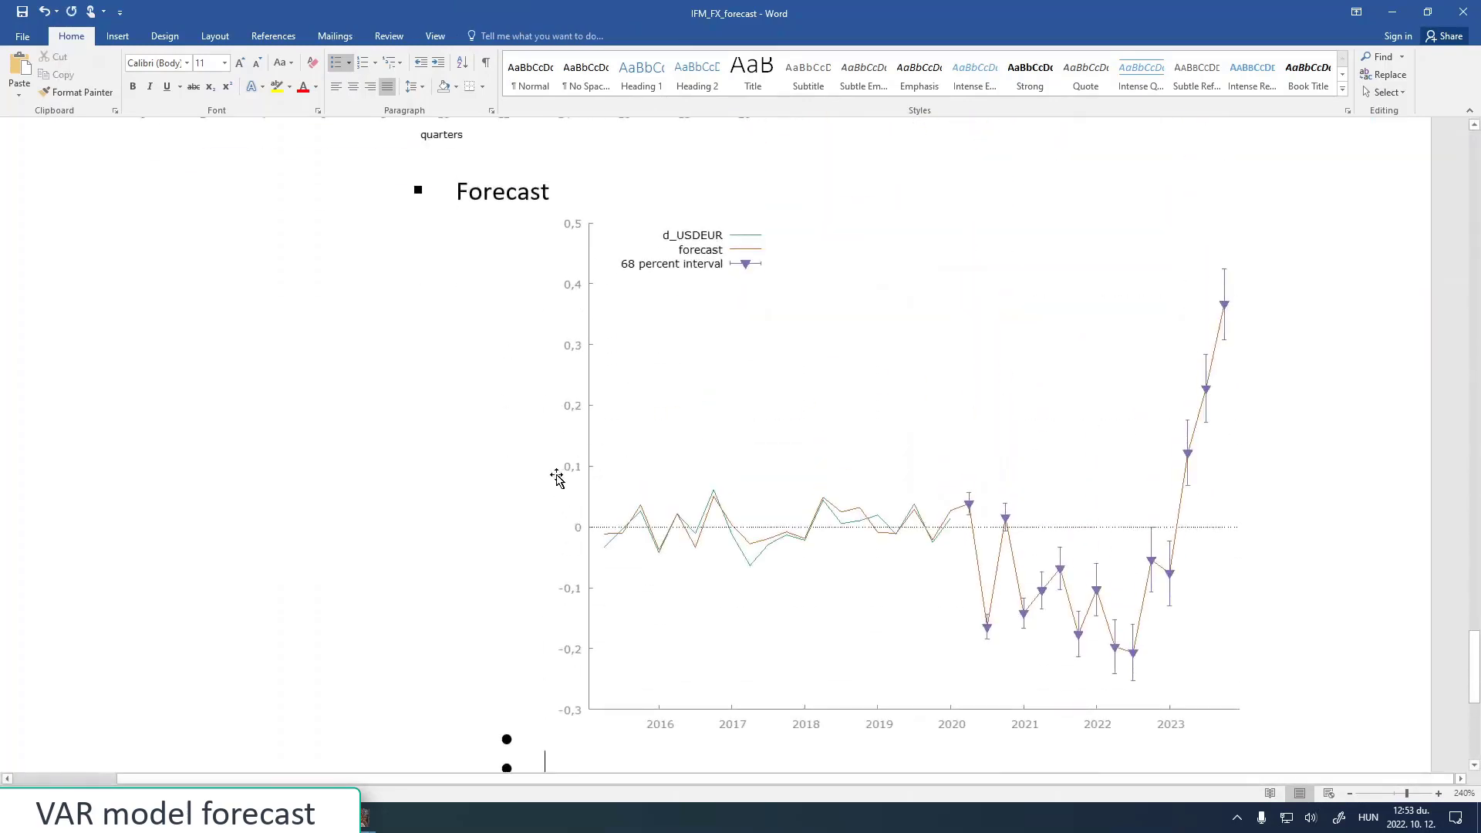
pyautogui.scroll(-3, 969, 506)
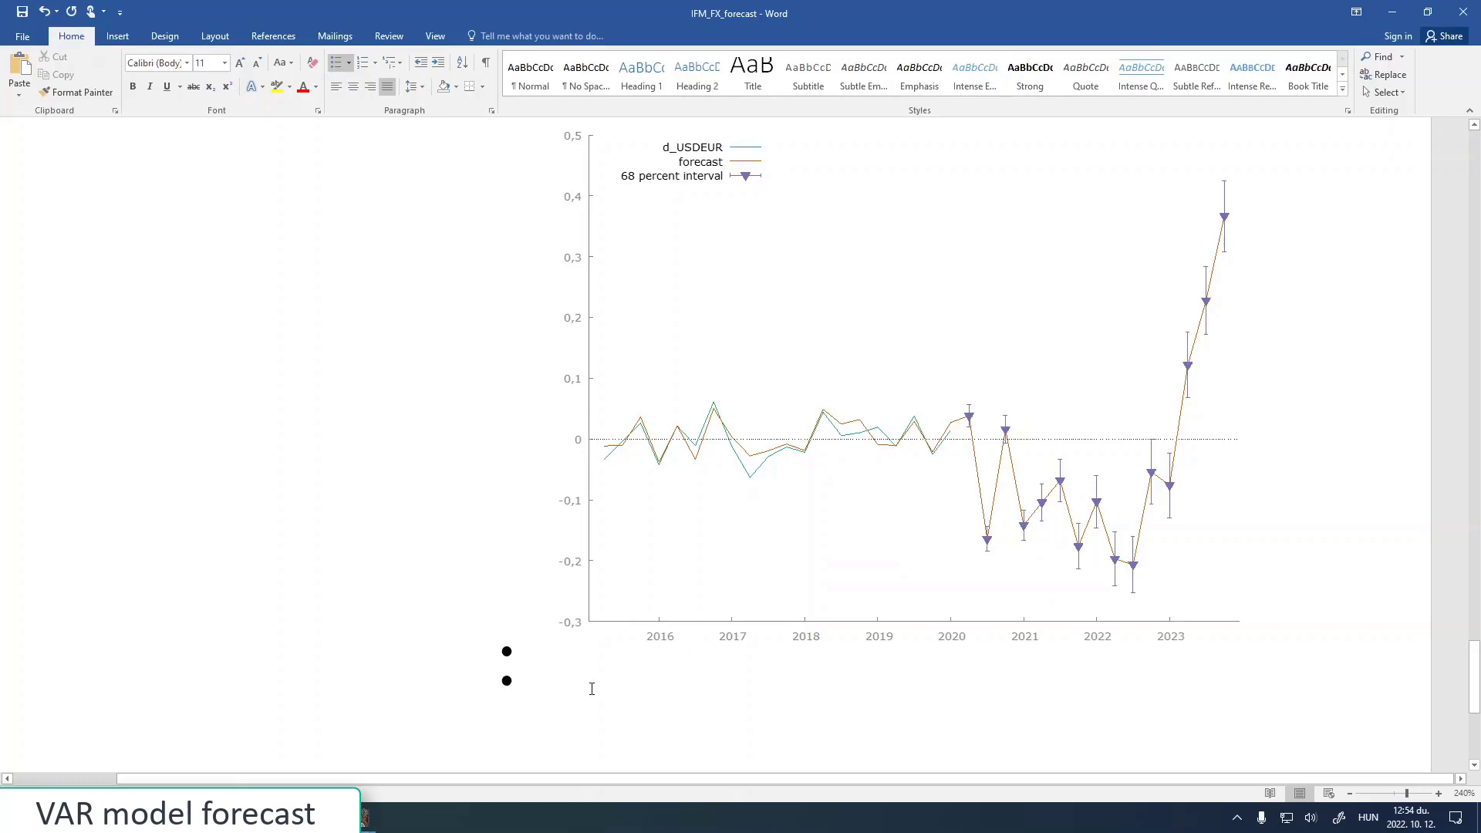
pyautogui.write('A significant')
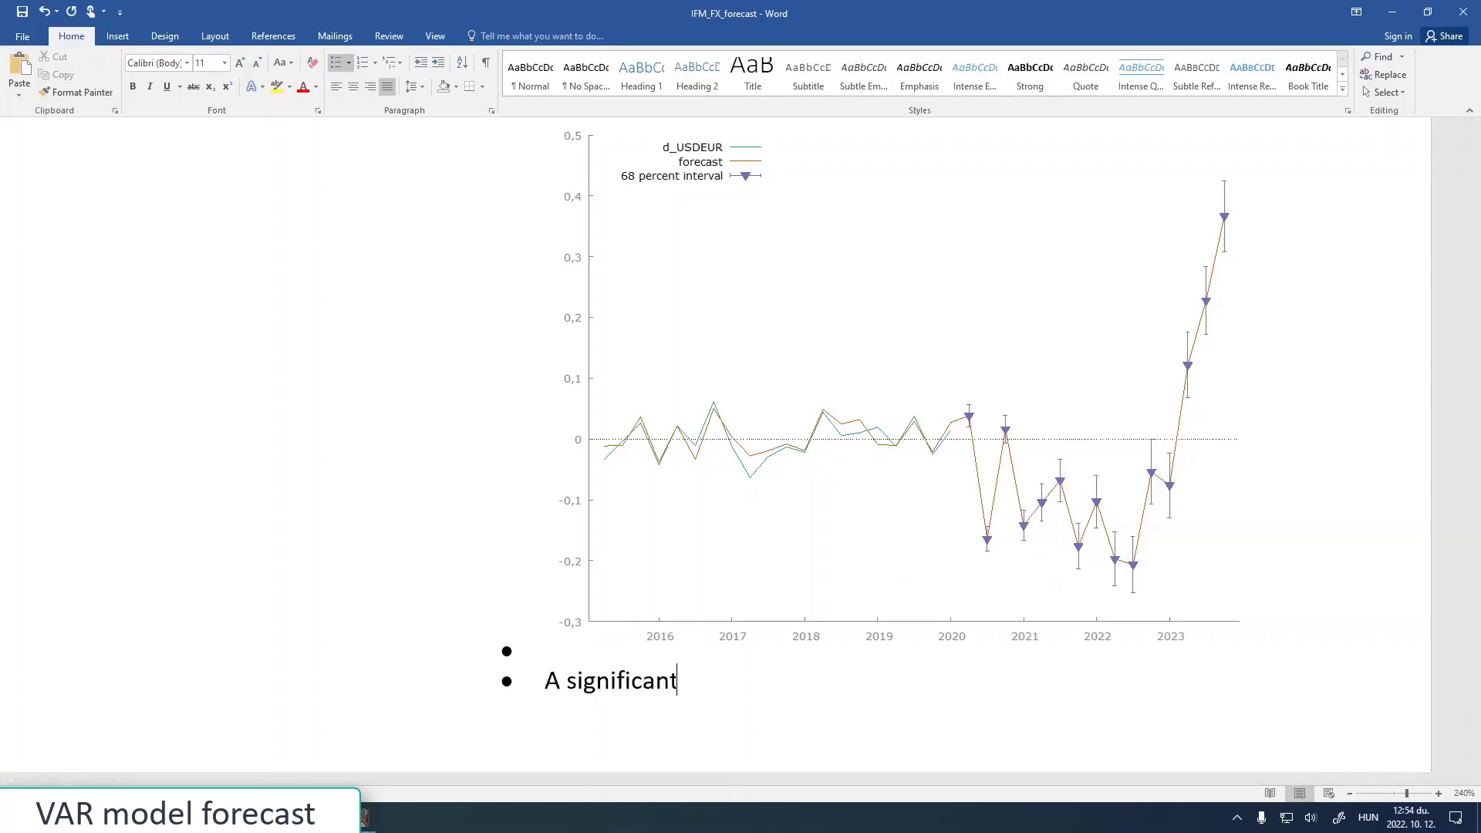
pyautogui.write(' devaluatiuo')
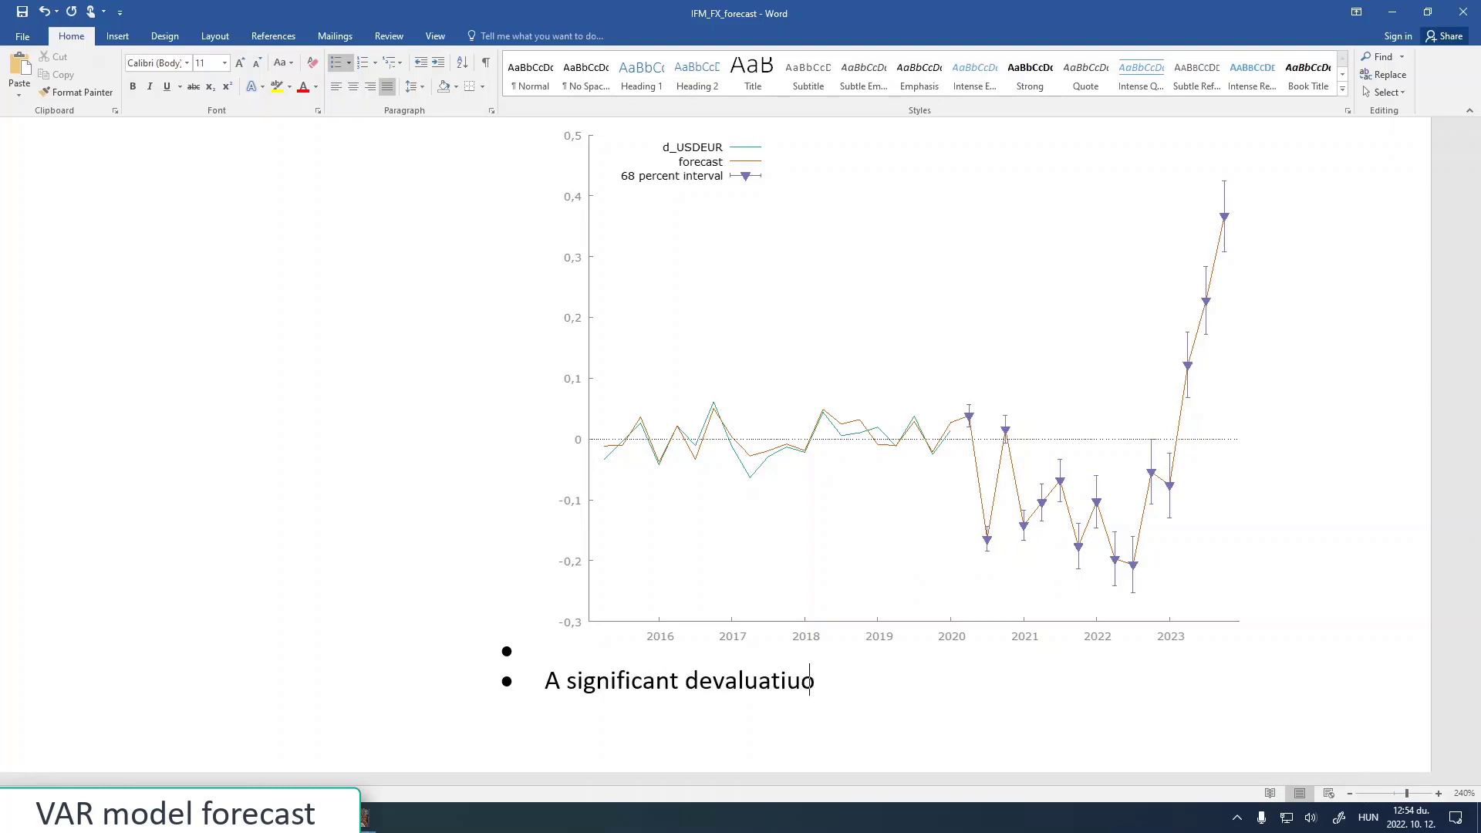
pyautogui.write('n for the ')
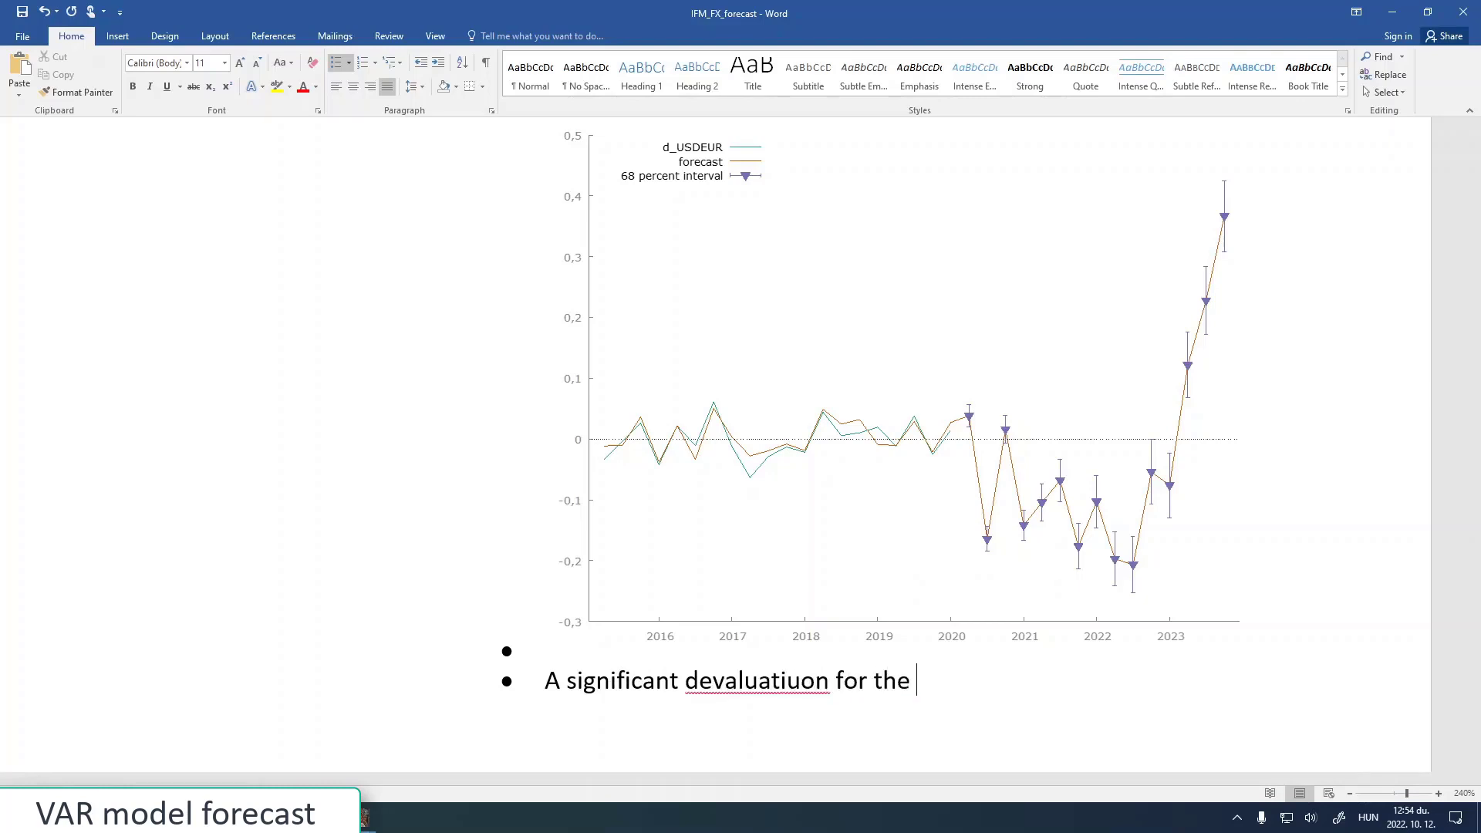
pyautogui.write('europ')
pyautogui.press('BackSpace')
pyautogui.write('is expecte')
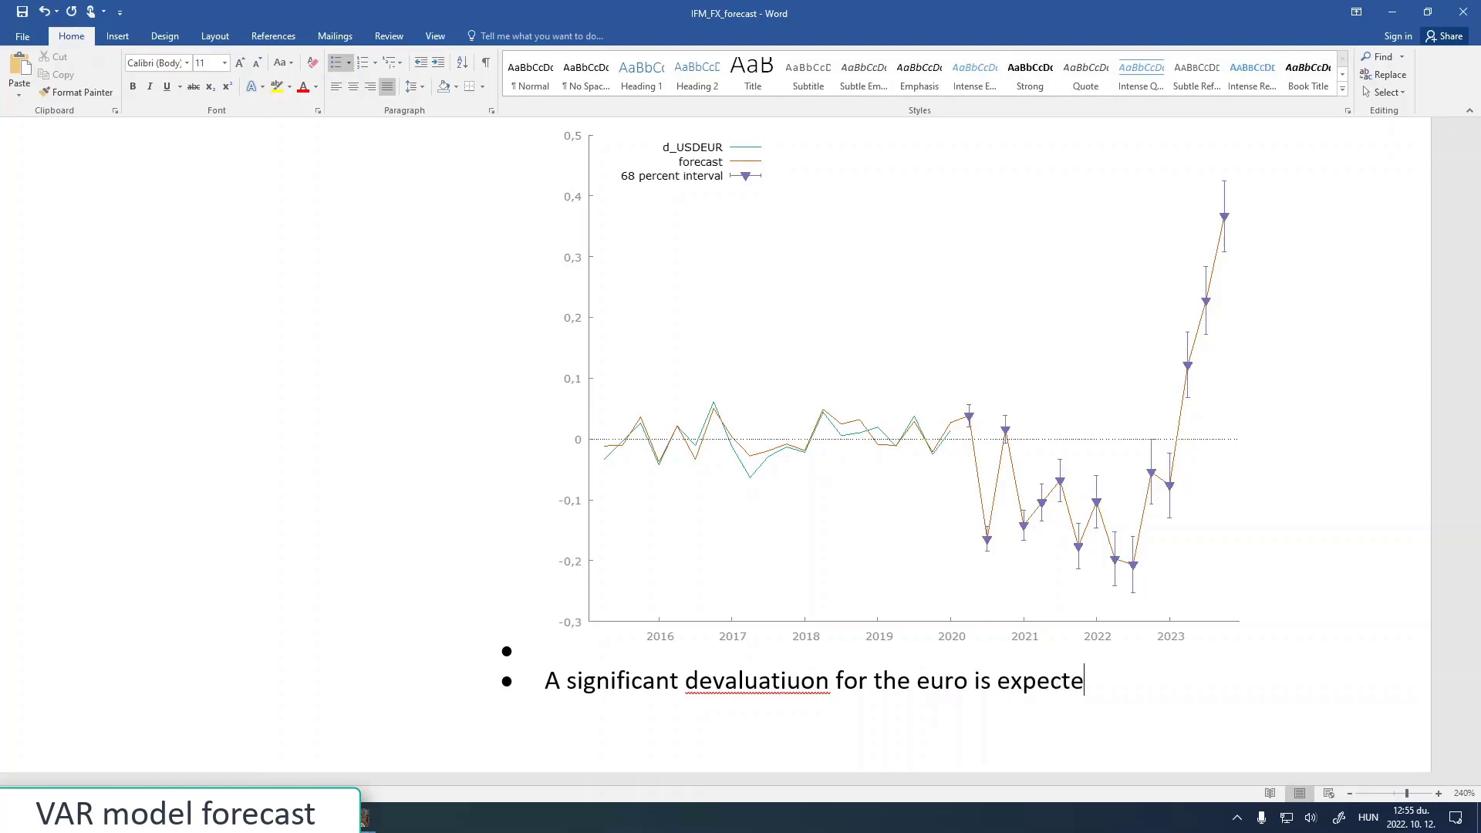
pyautogui.write('d against the USD ')
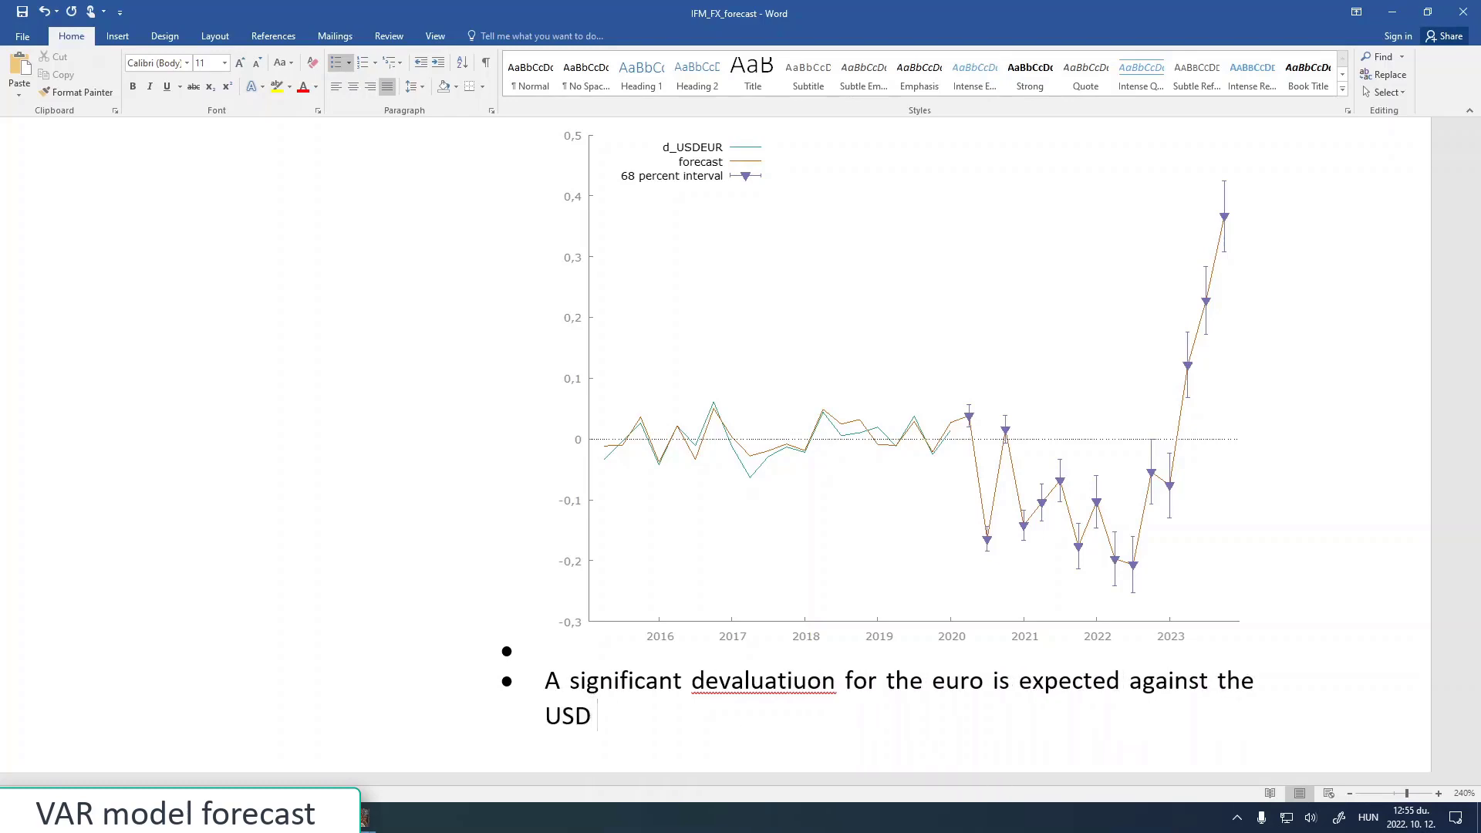
pyautogui.write('for 2023 i')
pyautogui.write('n case')
pyautogui.write('of')
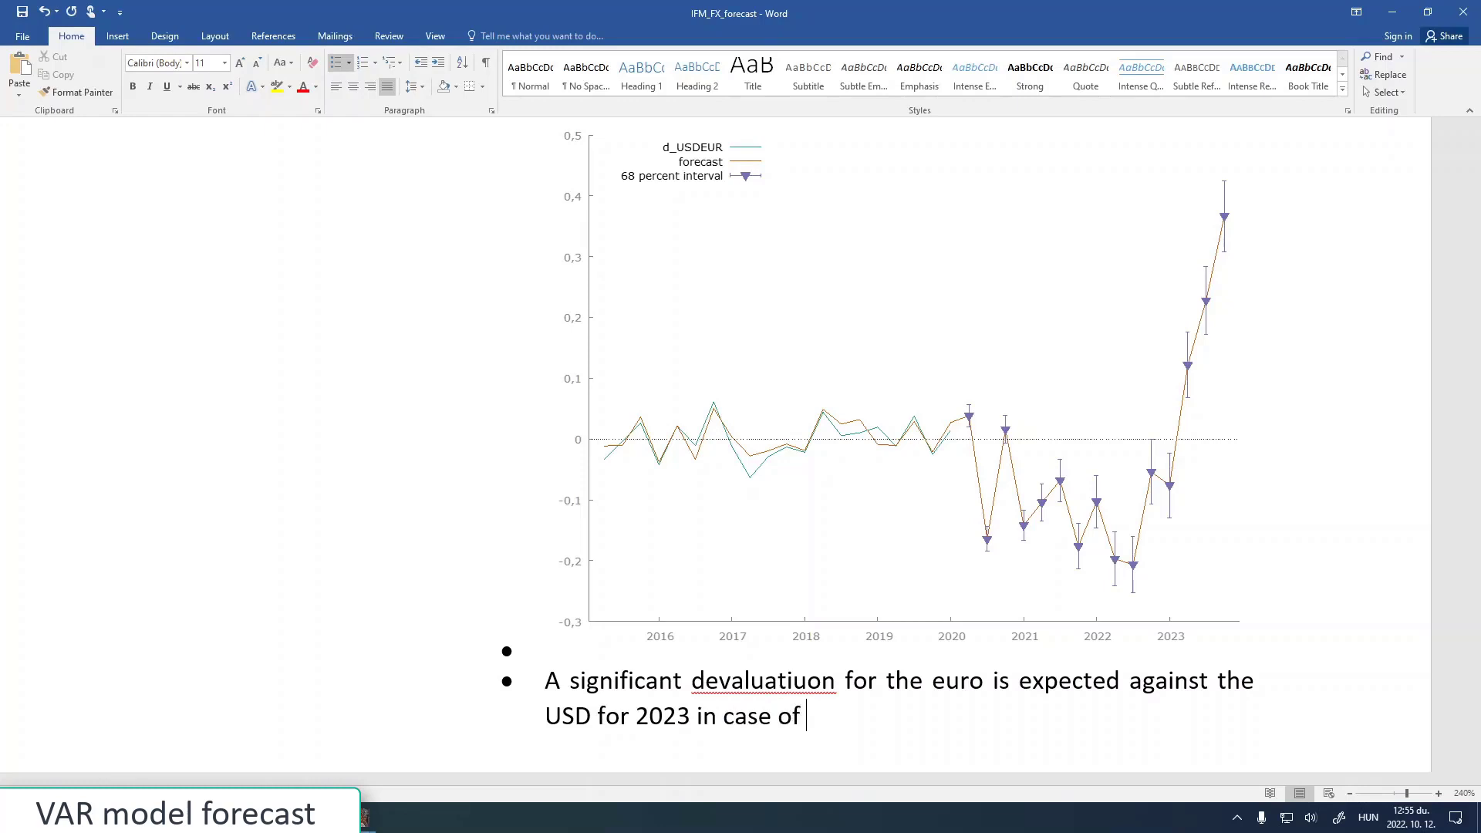
# Correct the misspelled word to "devaluation" and finish the bullet's sentence with "a recession in 2023"
pyautogui.rightClick(766, 681)
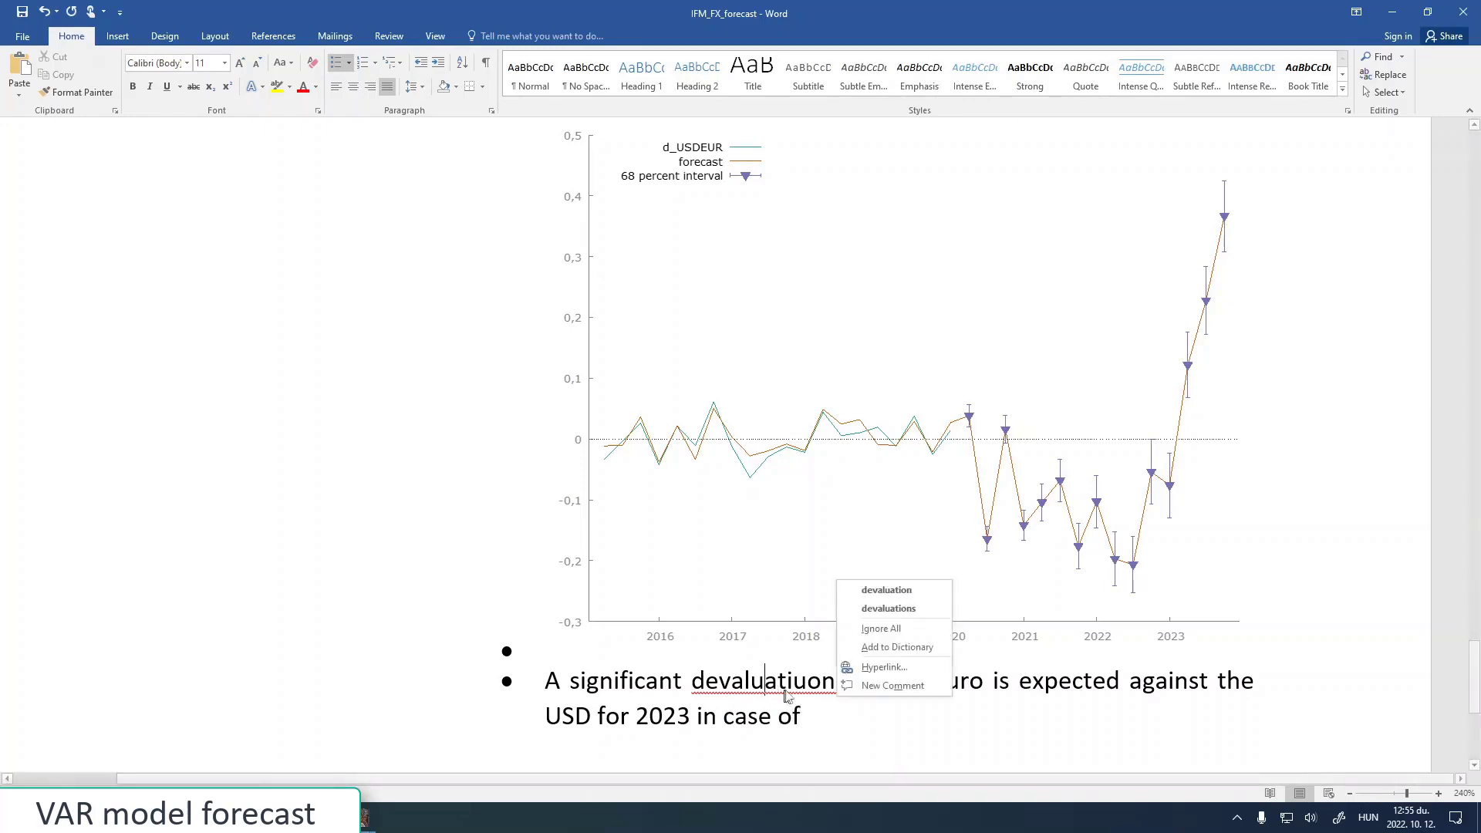
pyautogui.click(886, 590)
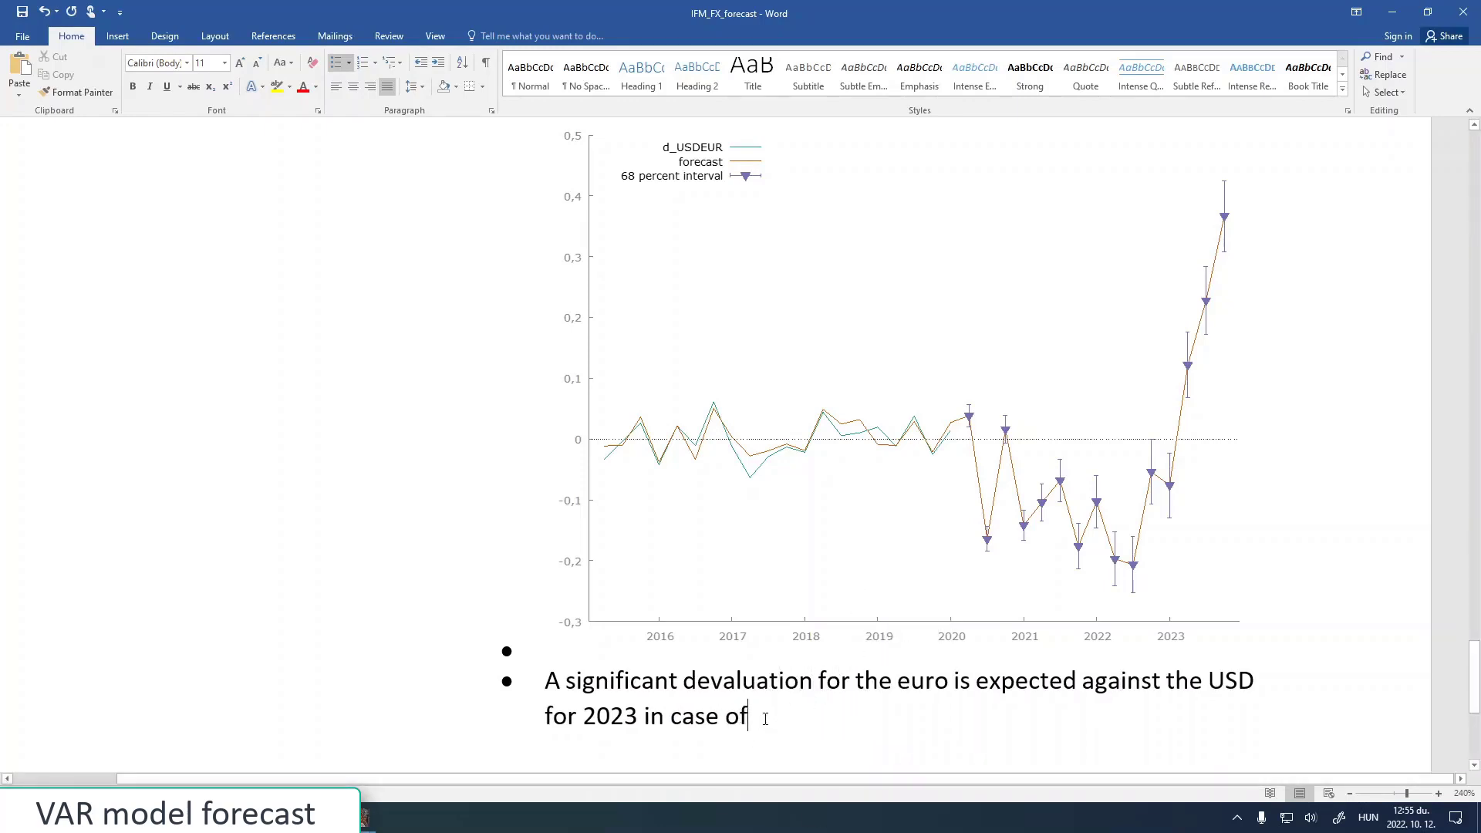
pyautogui.write('a rec')
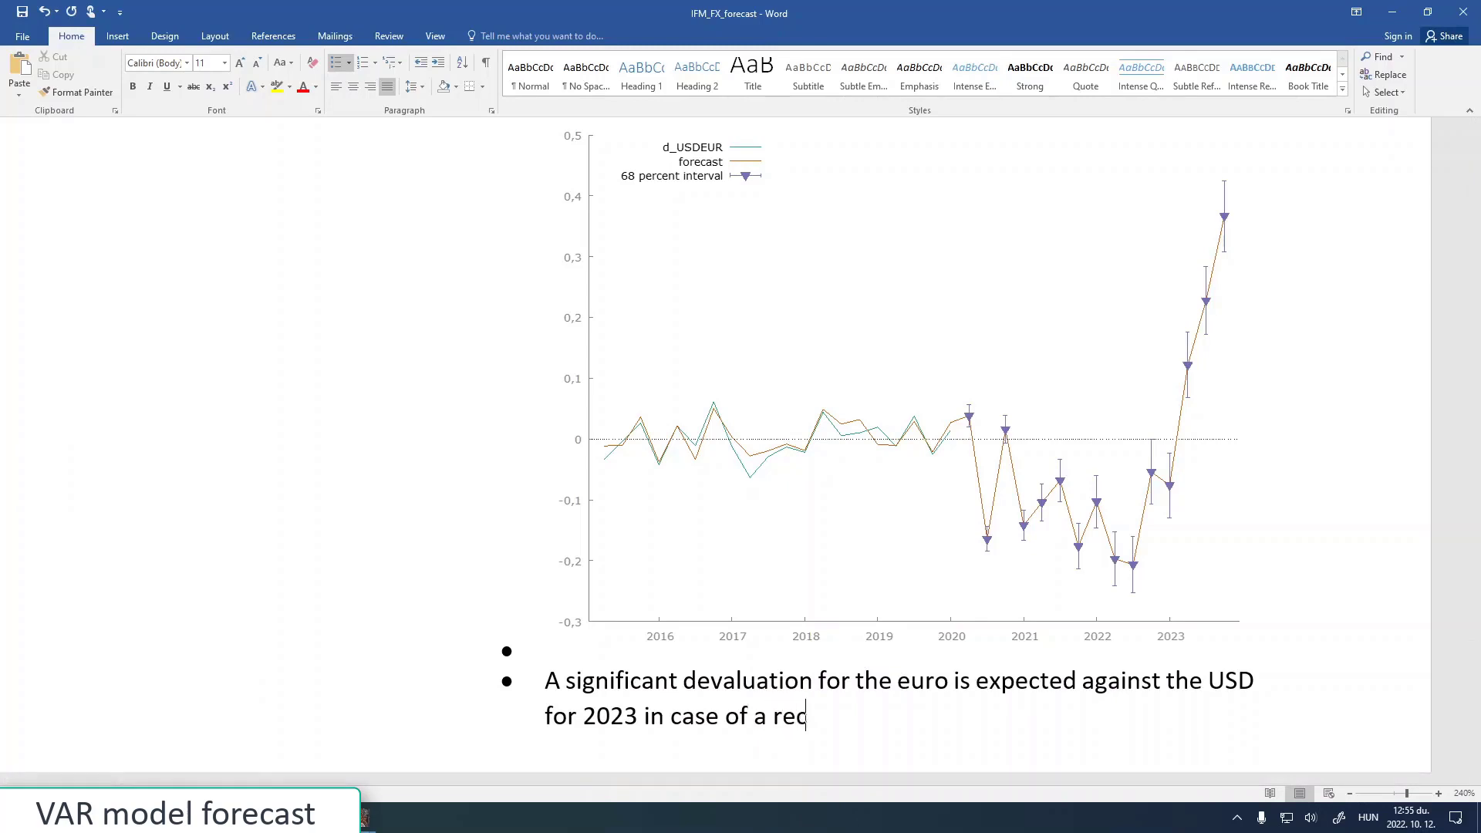
pyautogui.write('ession in 2023')
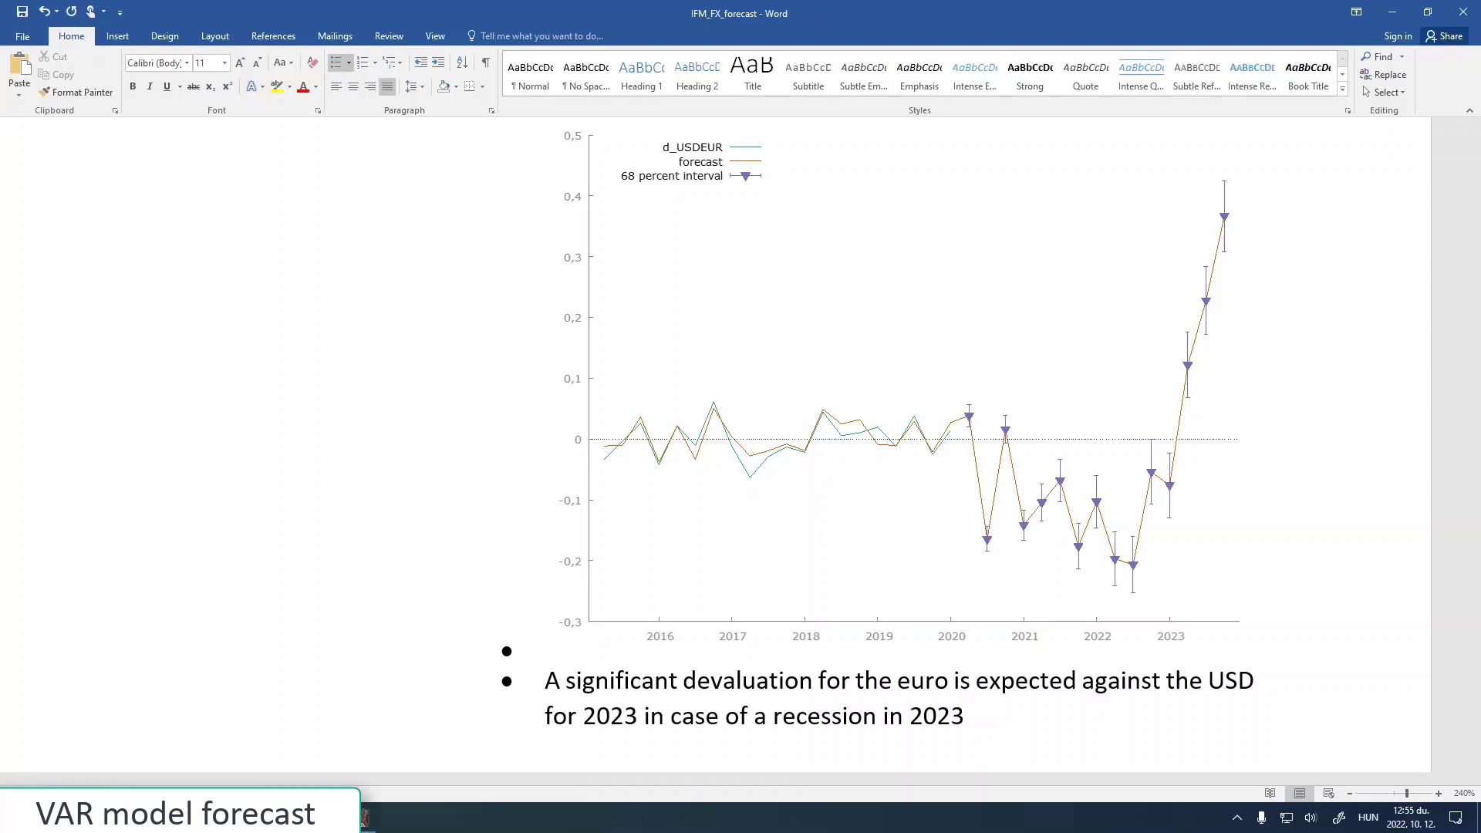
# Switch to the Excel data, check the d_recession values for the 2022 and 2023 quarters, and return to the Word document
pyautogui.hotkey('alt', 'Tab')
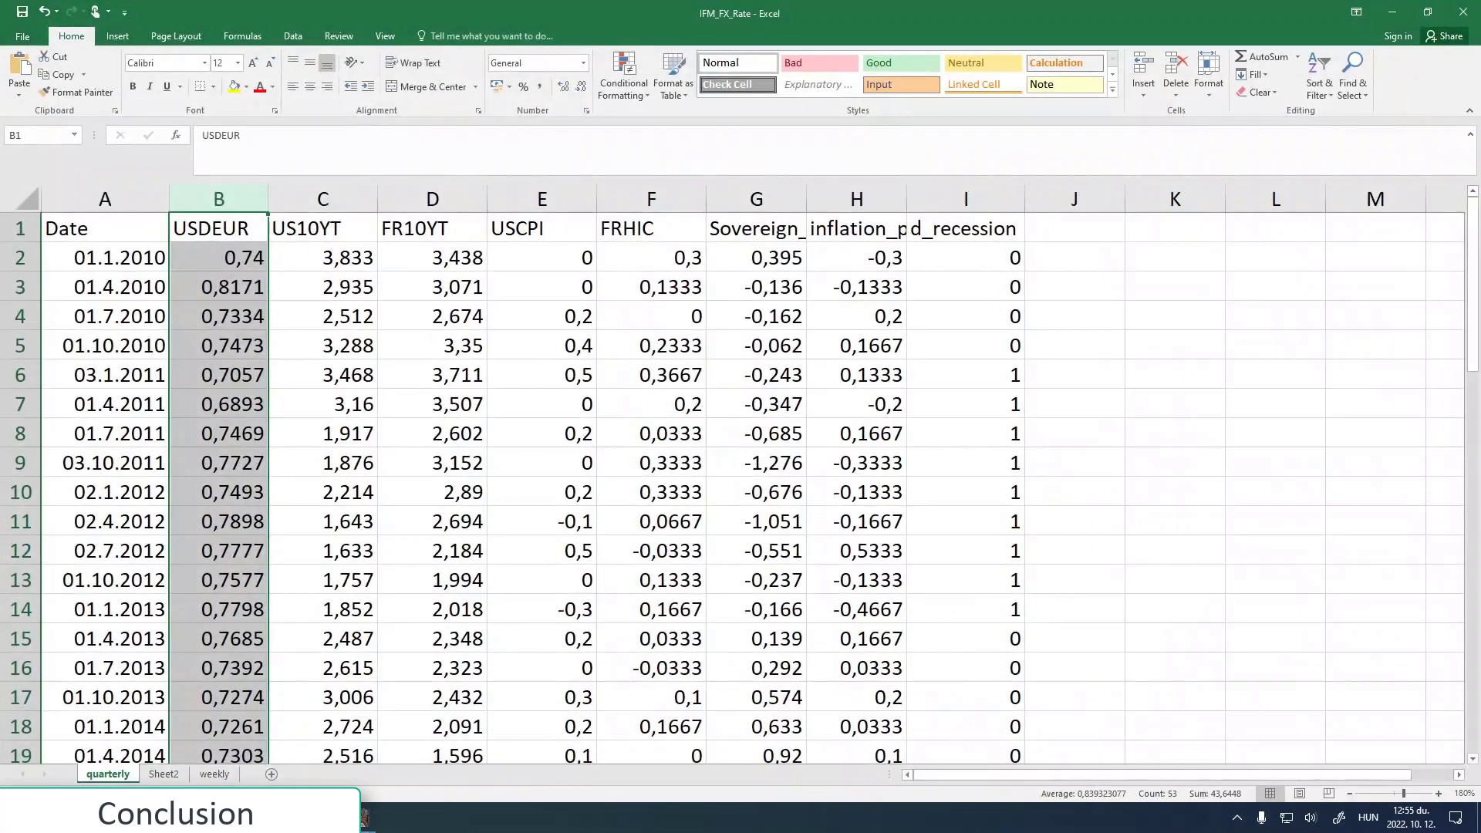
pyautogui.scroll(-11, 769, 594)
pyautogui.scroll(-5, 770, 594)
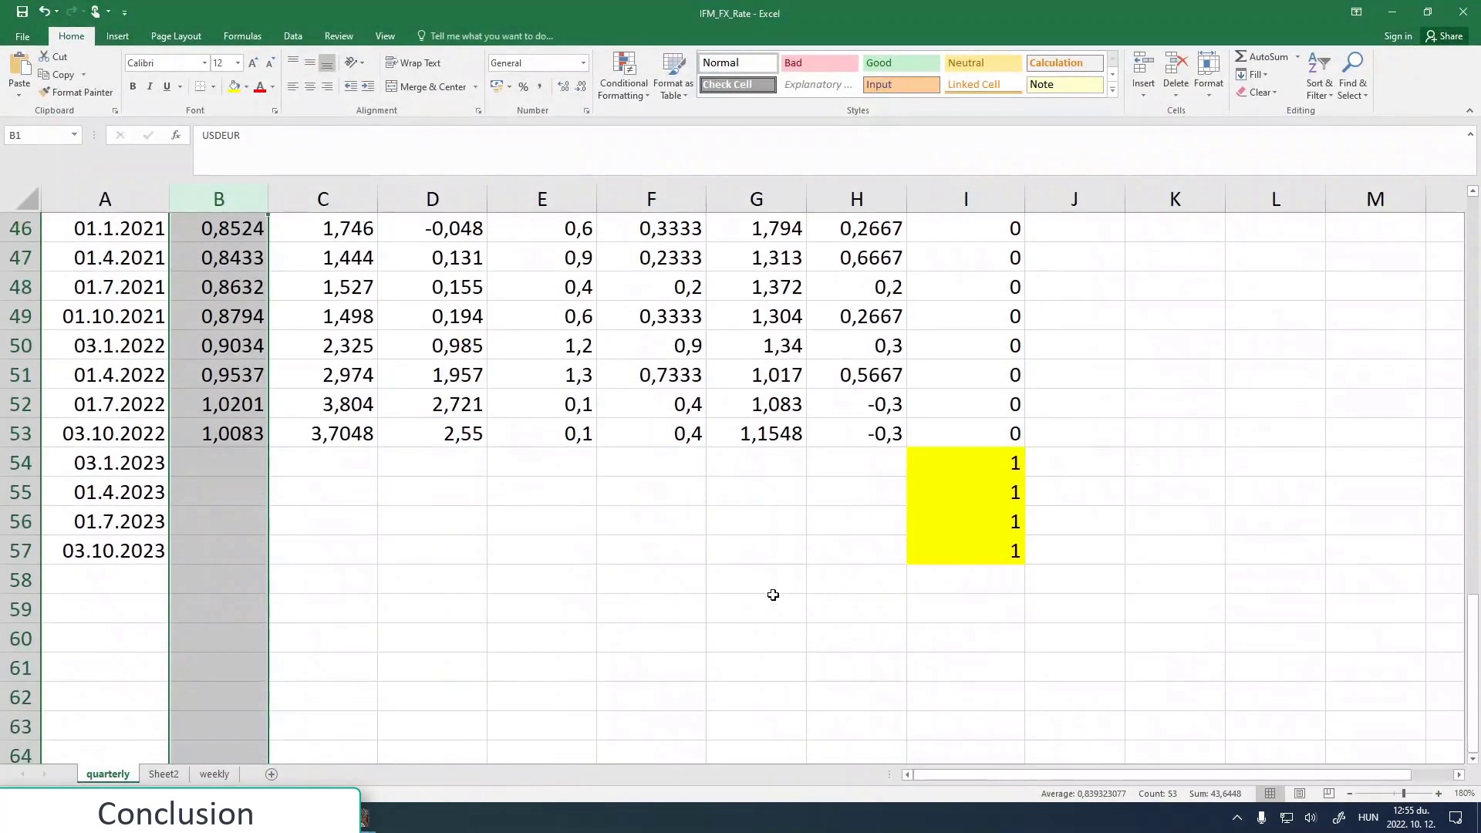
pyautogui.click(940, 380)
pyautogui.click(963, 408)
pyautogui.click(959, 432)
pyautogui.click(949, 453)
pyautogui.click(951, 376)
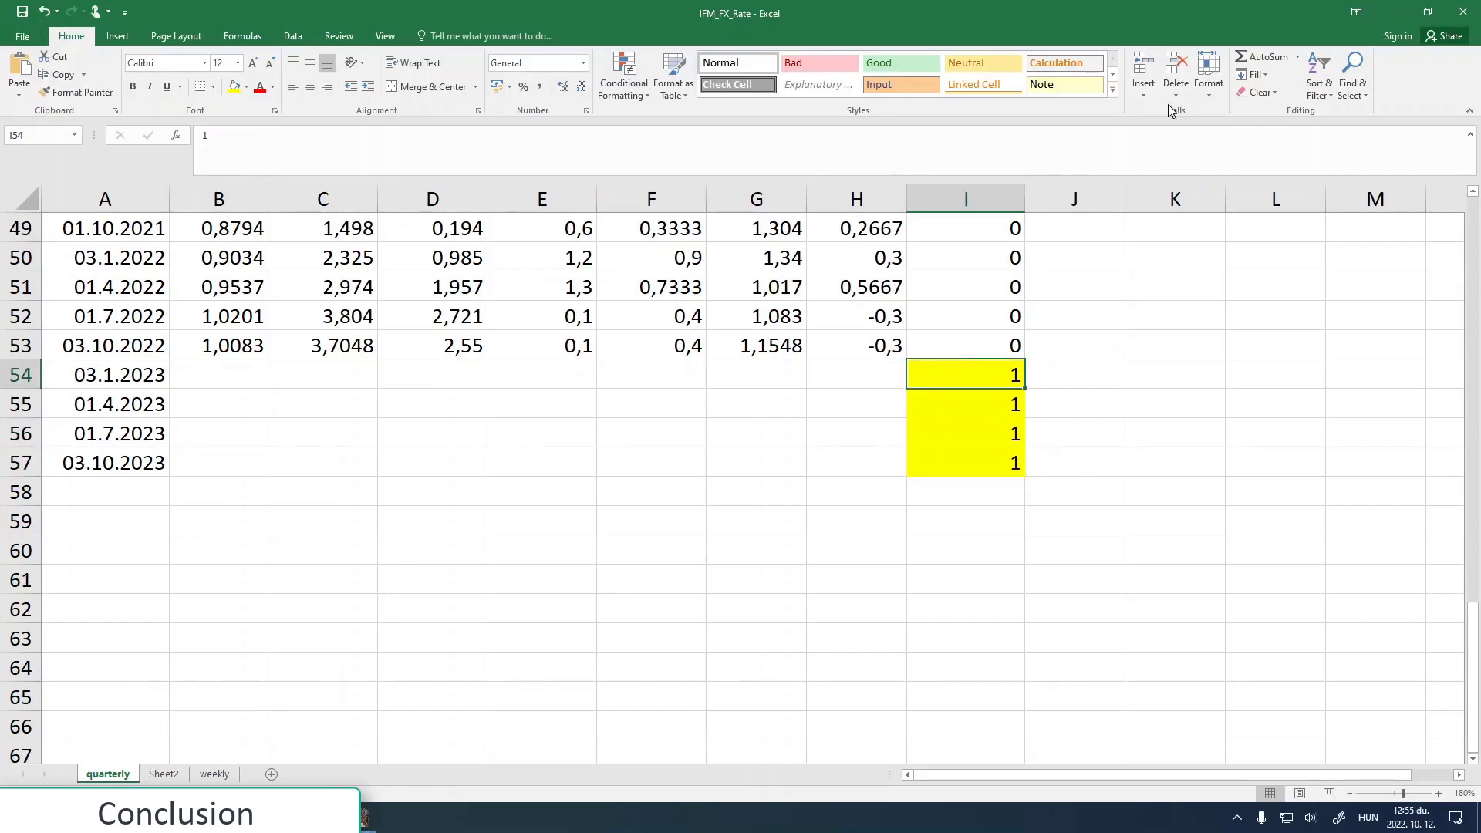
pyautogui.click(1392, 12)
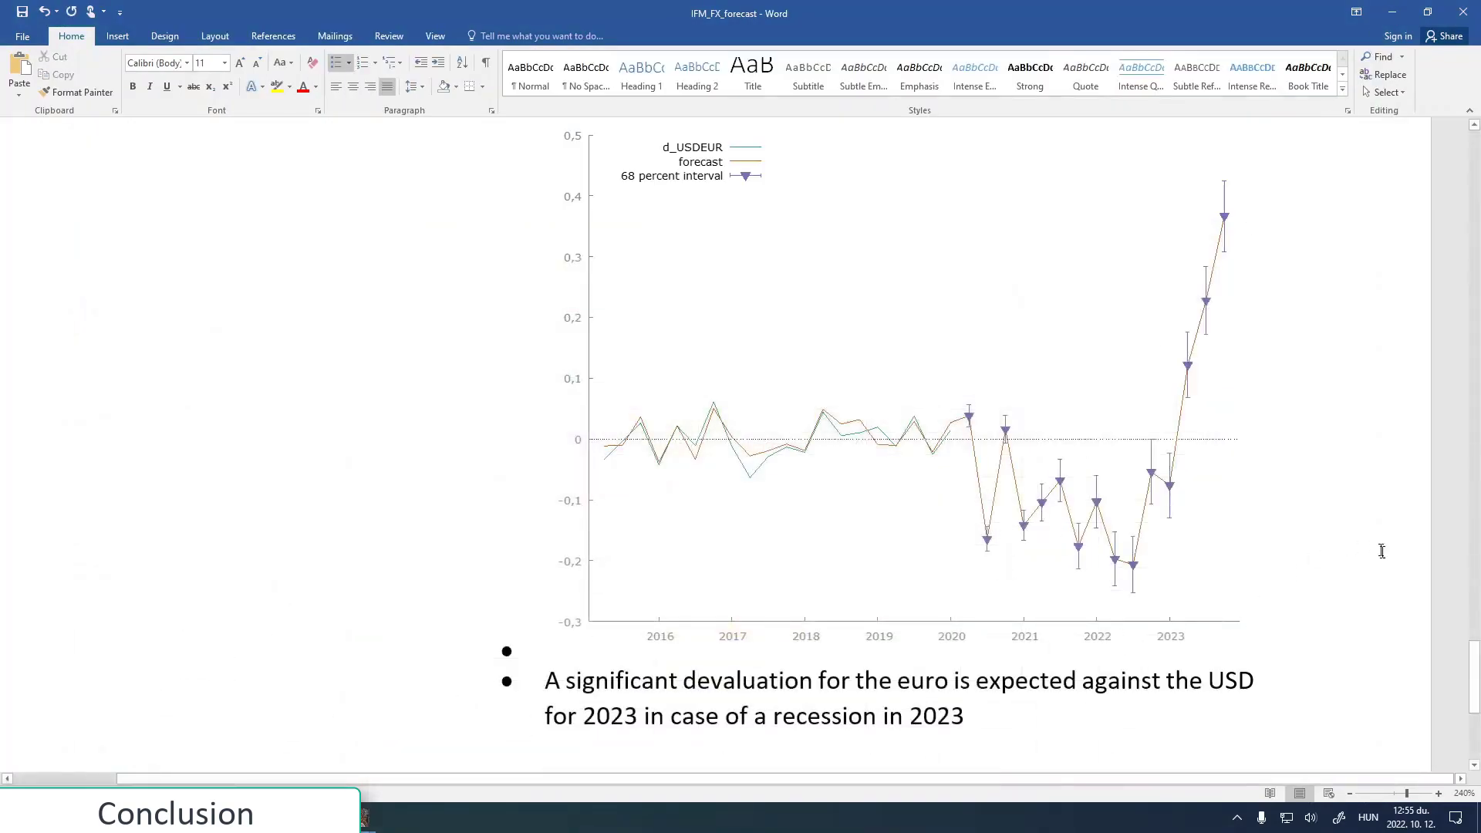
# Review the Word report, from the GARCH section and introduction back to the forecast graph and its conclusion
pyautogui.moveTo(1469, 677); pyautogui.dragTo(1473, 309)
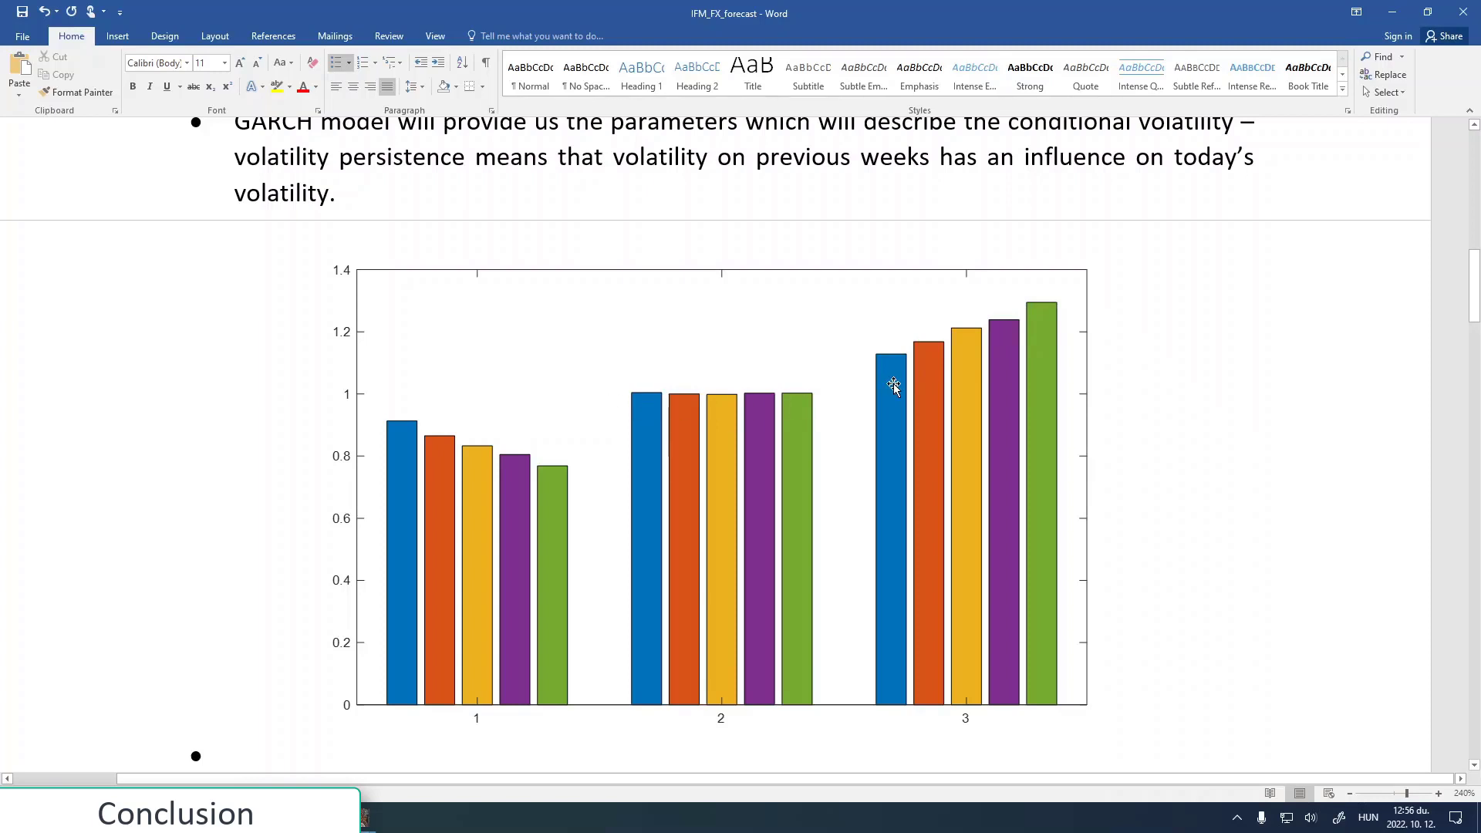
pyautogui.moveTo(1475, 299); pyautogui.dragTo(1476, 145)
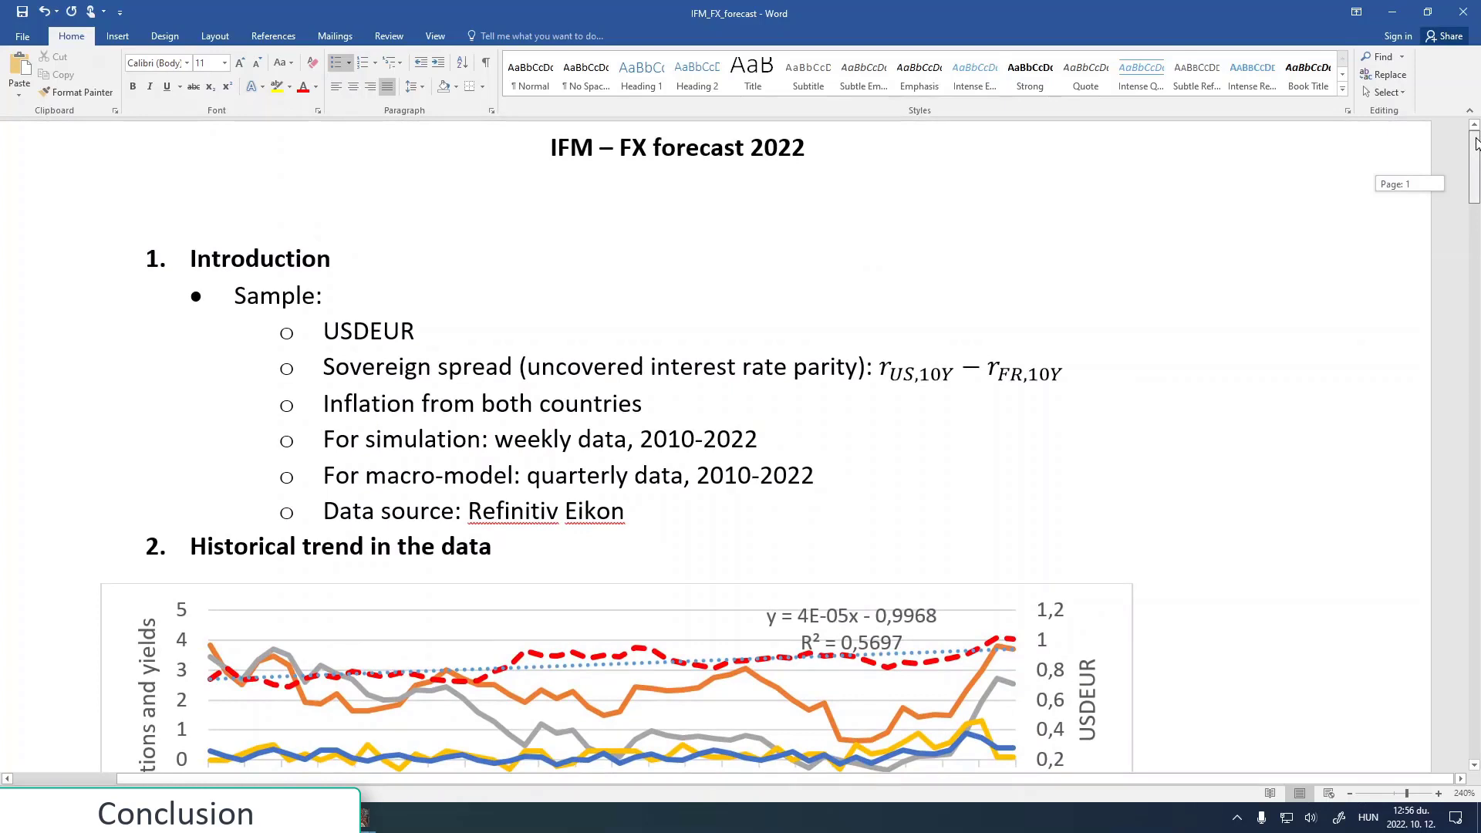
pyautogui.moveTo(1477, 144); pyautogui.dragTo(1478, 704)
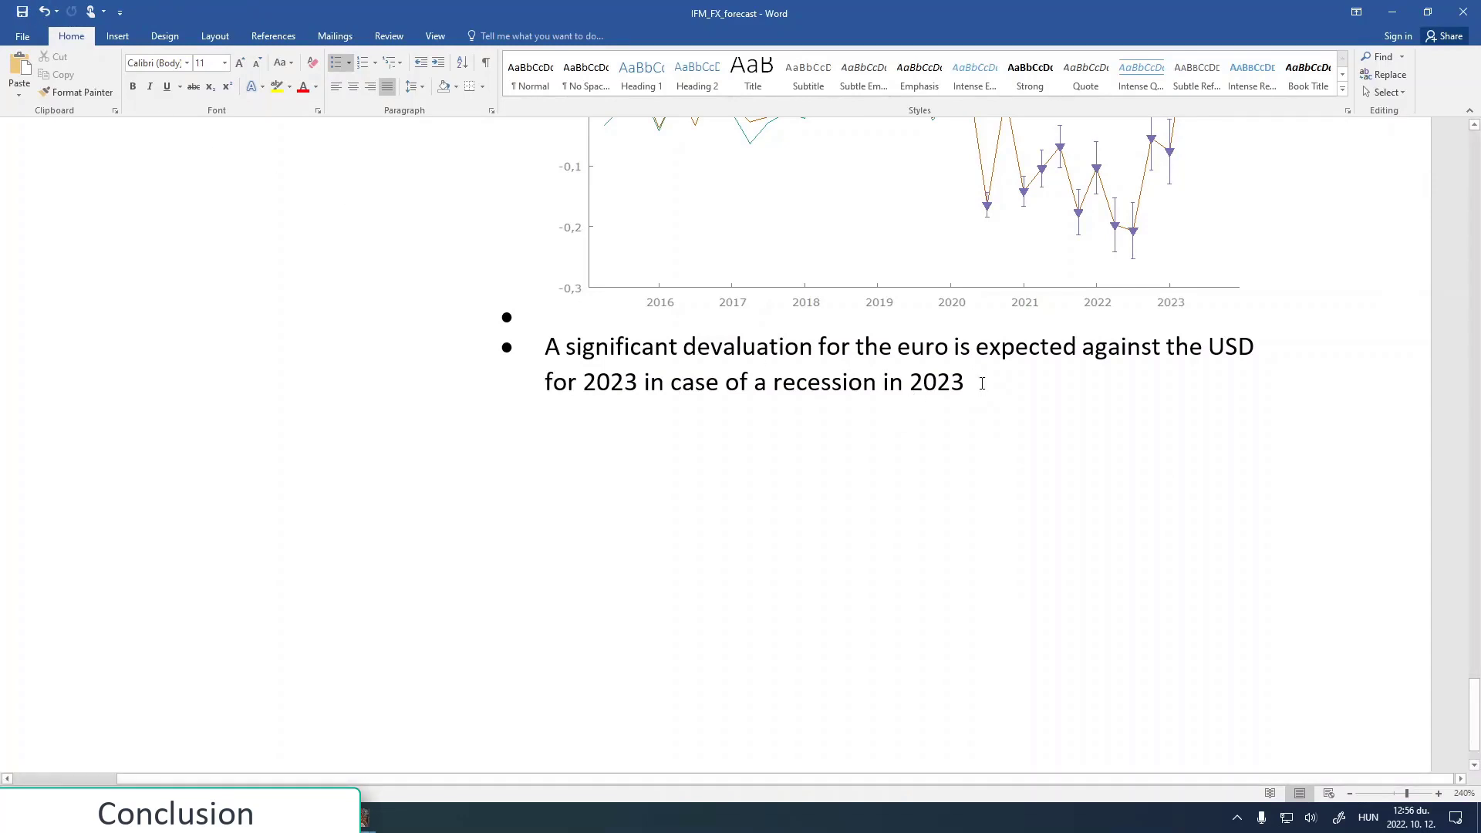
pyautogui.moveTo(1476, 709); pyautogui.dragTo(1478, 676)
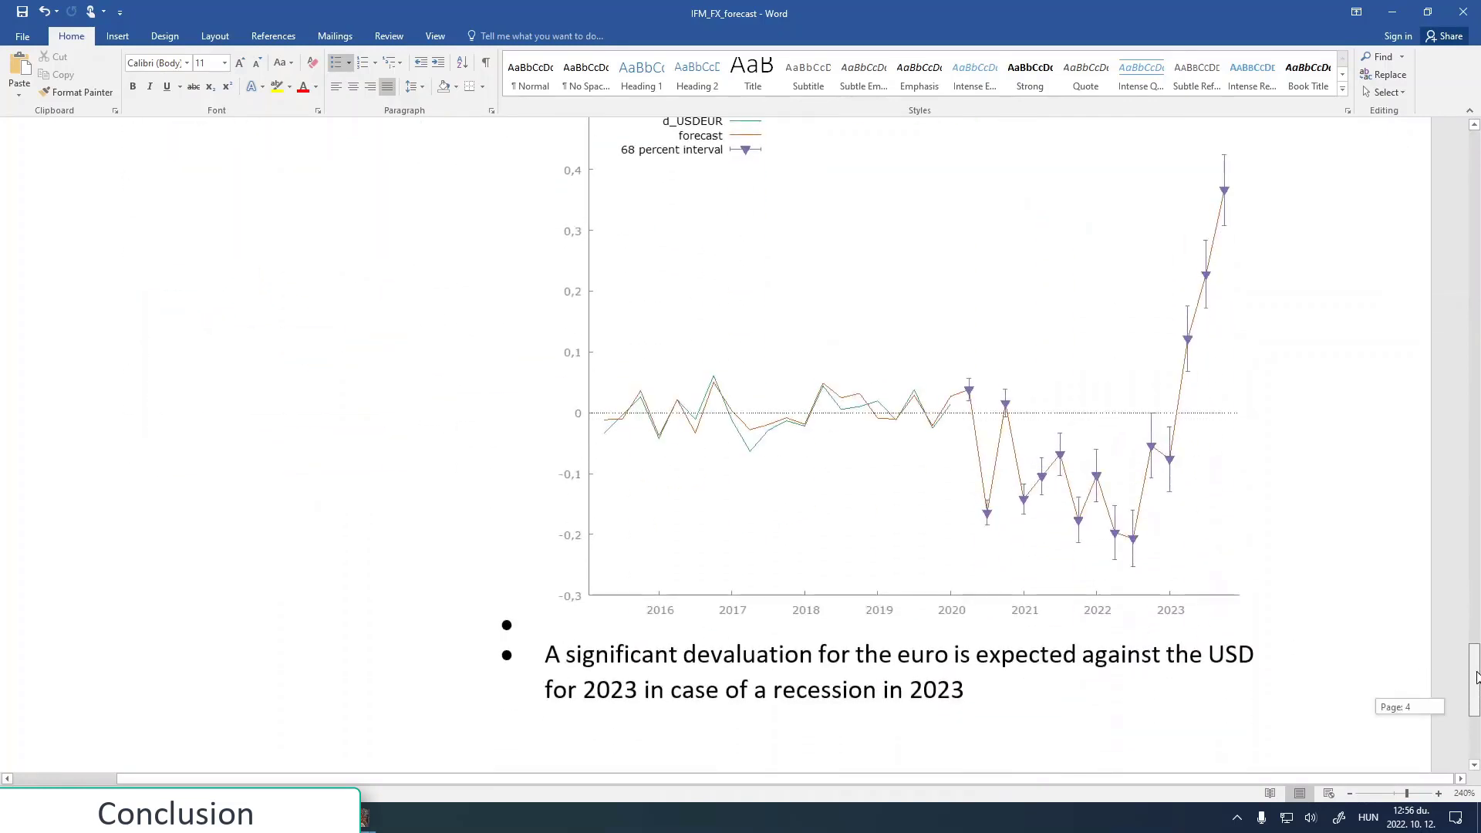